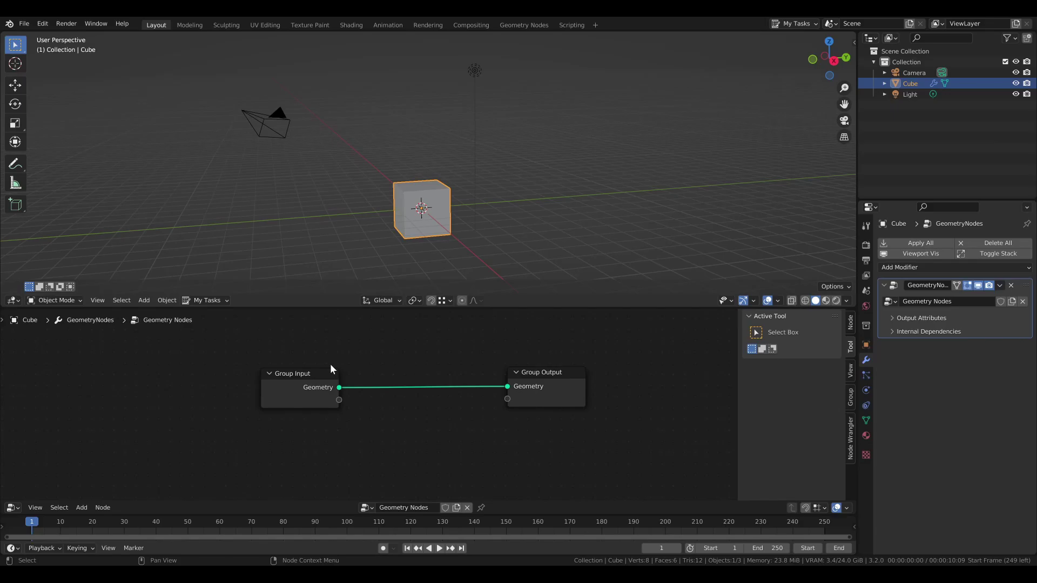
- Cut the link between the Group Input and Group Output nodes and move Group Input farther away from Group Output
{"action": "scroll", "coordinate": [332, 368], "scroll_direction": "down", "scroll_amount": 5}
{"action": "scroll", "coordinate": [345, 363], "scroll_direction": "down", "scroll_amount": 2, "text": "shift"}
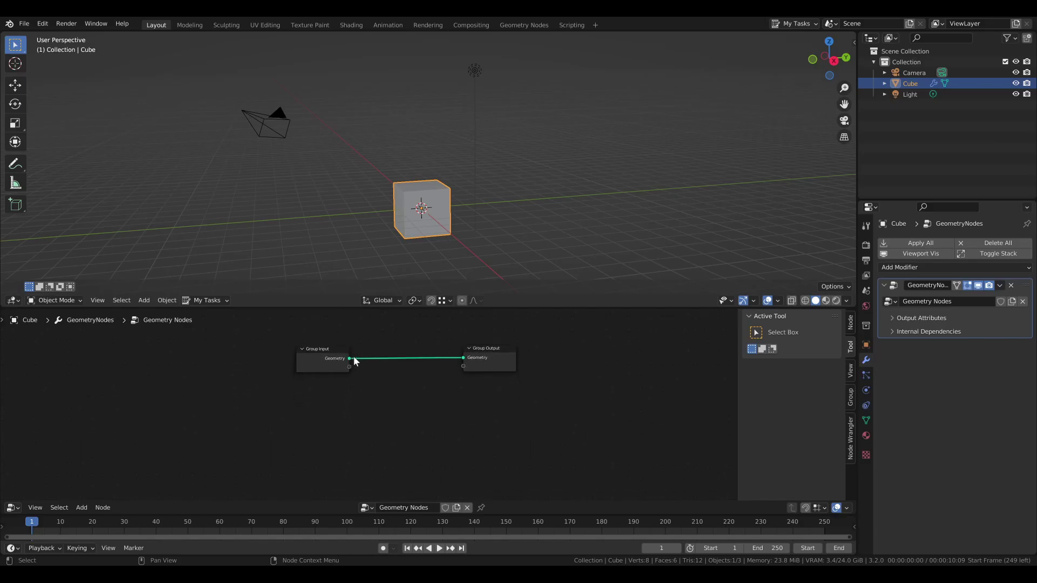
{"action": "scroll", "coordinate": [361, 348], "scroll_direction": "up", "scroll_amount": 2}
{"action": "right_click_drag", "start_coordinate": [376, 332], "coordinate": [385, 370], "text": "ctrl"}
{"action": "left_click", "coordinate": [327, 349]}
{"action": "key", "text": "g"}
{"action": "left_click", "coordinate": [212, 368]}
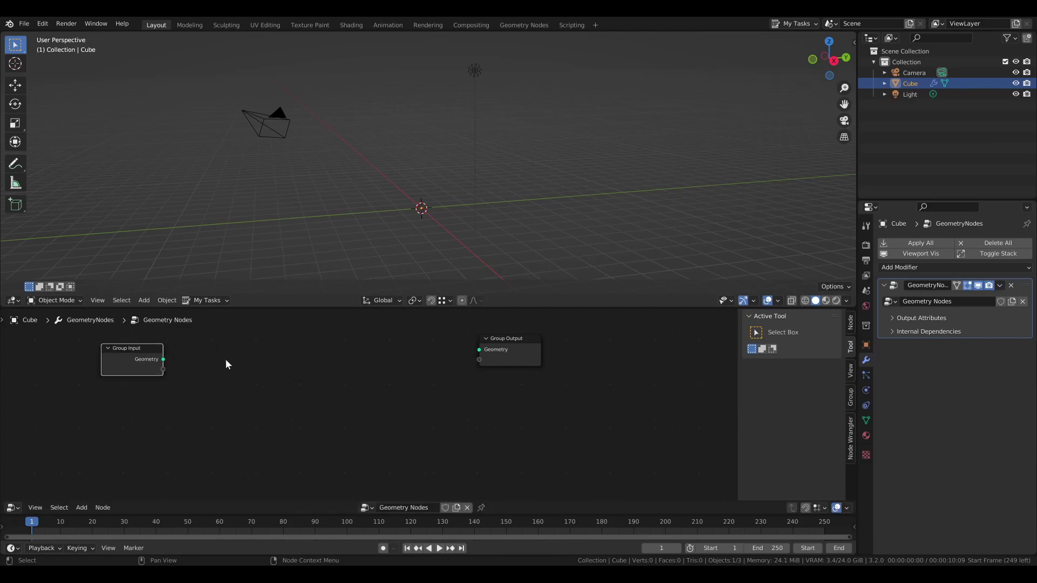
- Add a Grid mesh primitive node above the gap between the Group Input and Group Output nodes
{"action": "scroll", "coordinate": [238, 358], "scroll_direction": "down", "scroll_amount": 1}
{"action": "middle_click_drag", "start_coordinate": [238, 359], "coordinate": [238, 387]}
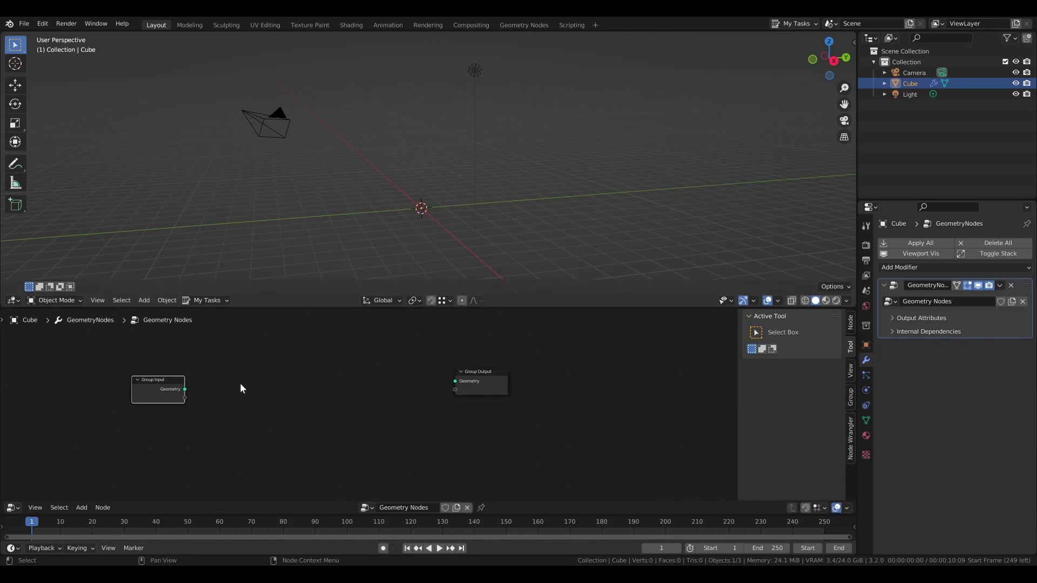
{"action": "key", "text": "shift+a"}
{"action": "mouse_move", "coordinate": [236, 383]}
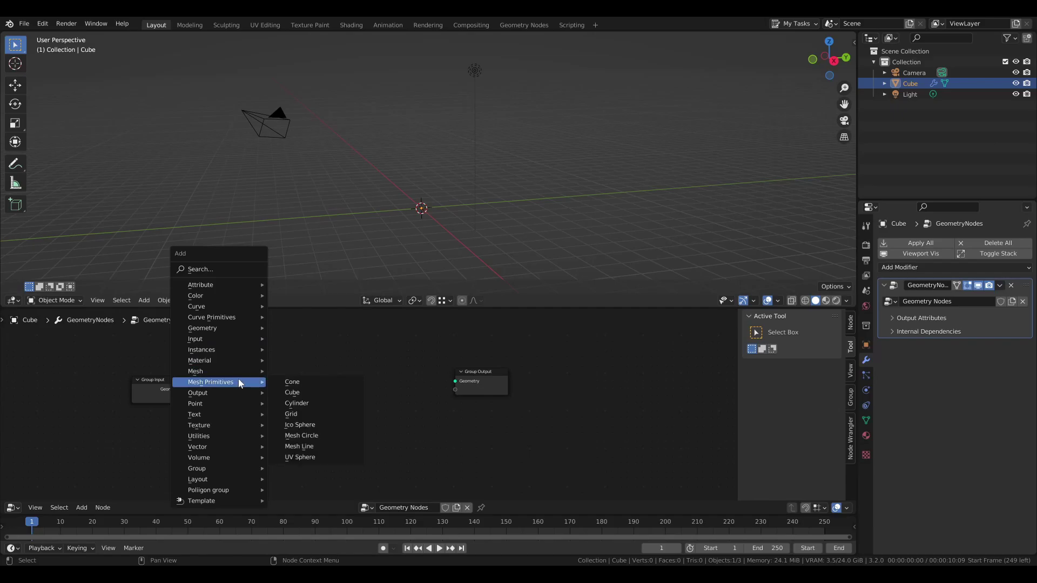
{"action": "left_click", "coordinate": [312, 411]}
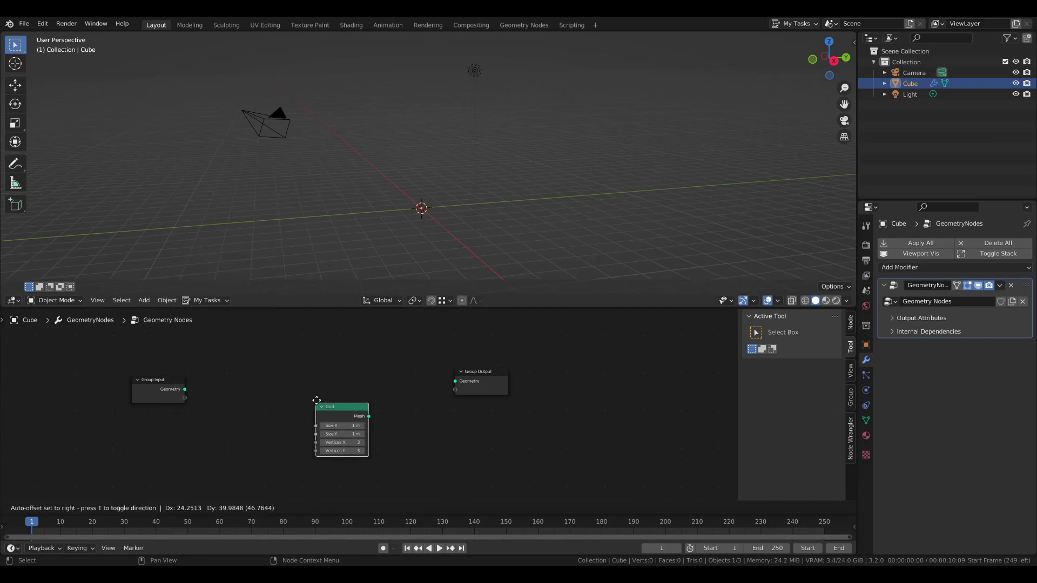
{"action": "left_click", "coordinate": [276, 329]}
- Set the Grid node's Size X and Size Y to 20 m and its Vertices X and Y to 26
{"action": "scroll", "coordinate": [291, 356], "scroll_direction": "up", "scroll_amount": 1}
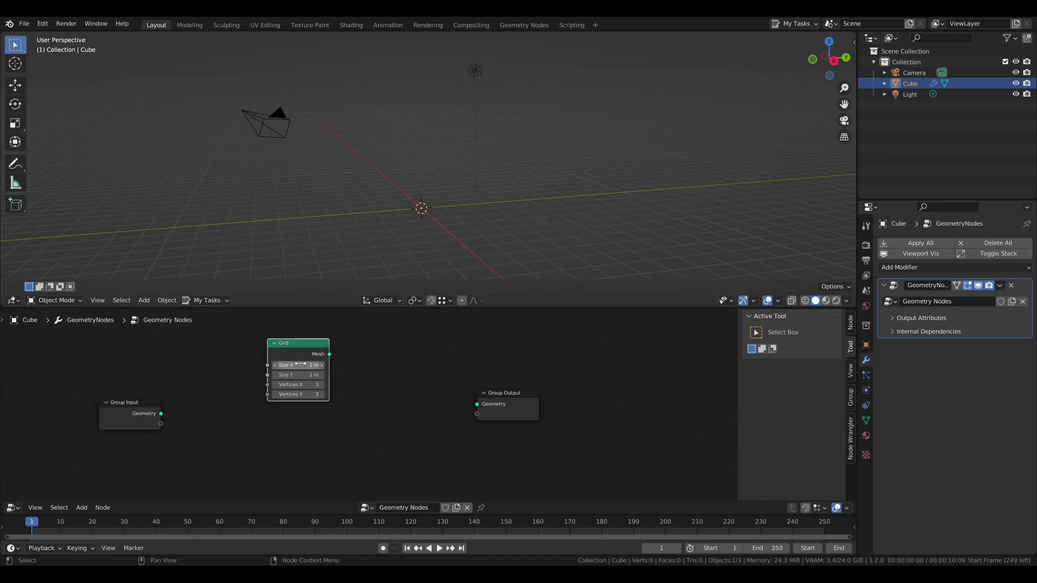
{"action": "left_click_drag", "start_coordinate": [297, 365], "coordinate": [297, 371]}
{"action": "type", "text": "20"}
{"action": "key", "text": "Return"}
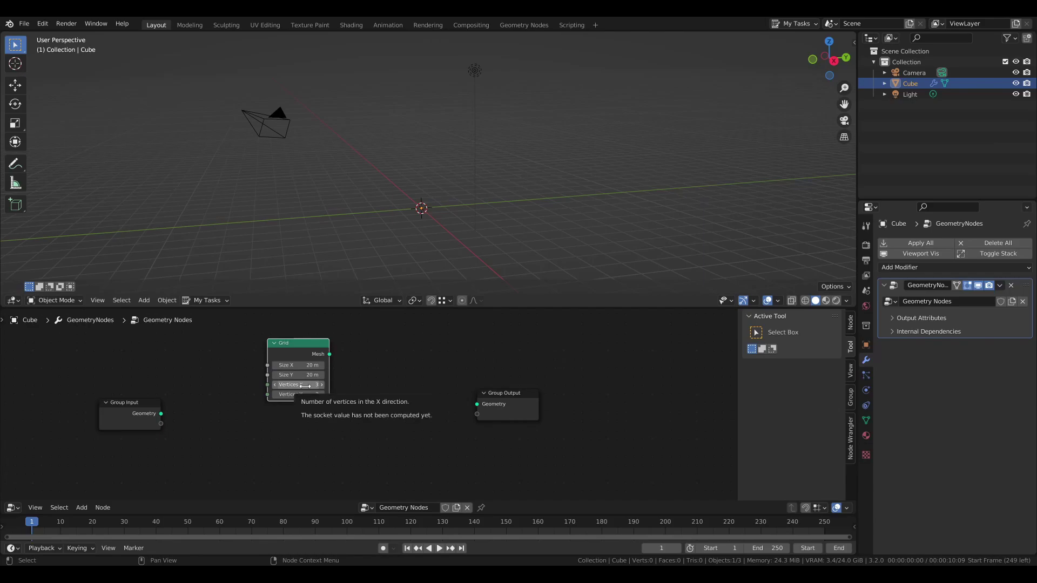
{"action": "left_click_drag", "start_coordinate": [307, 387], "coordinate": [306, 394]}
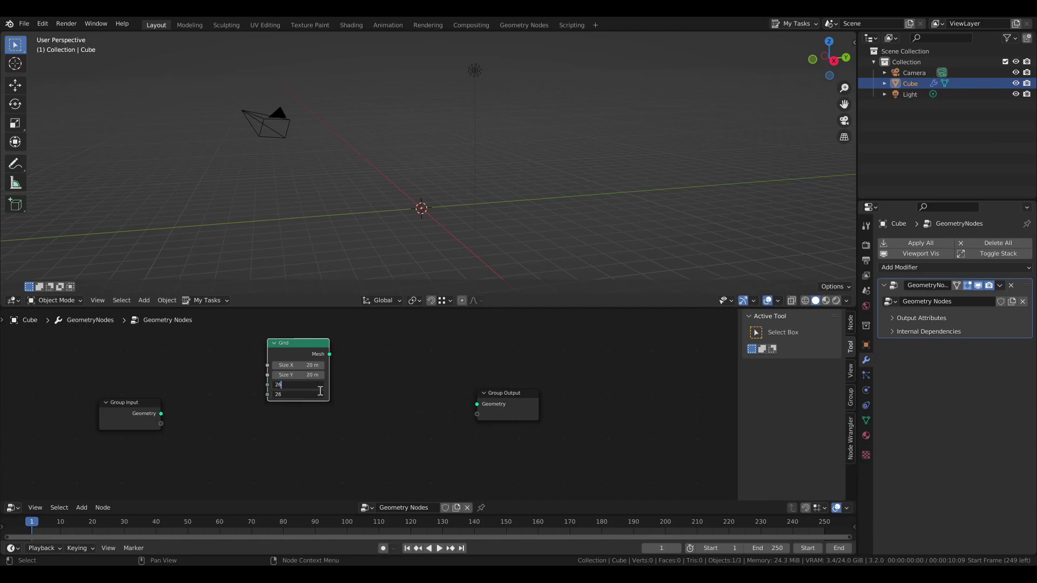
{"action": "key", "text": "Return"}
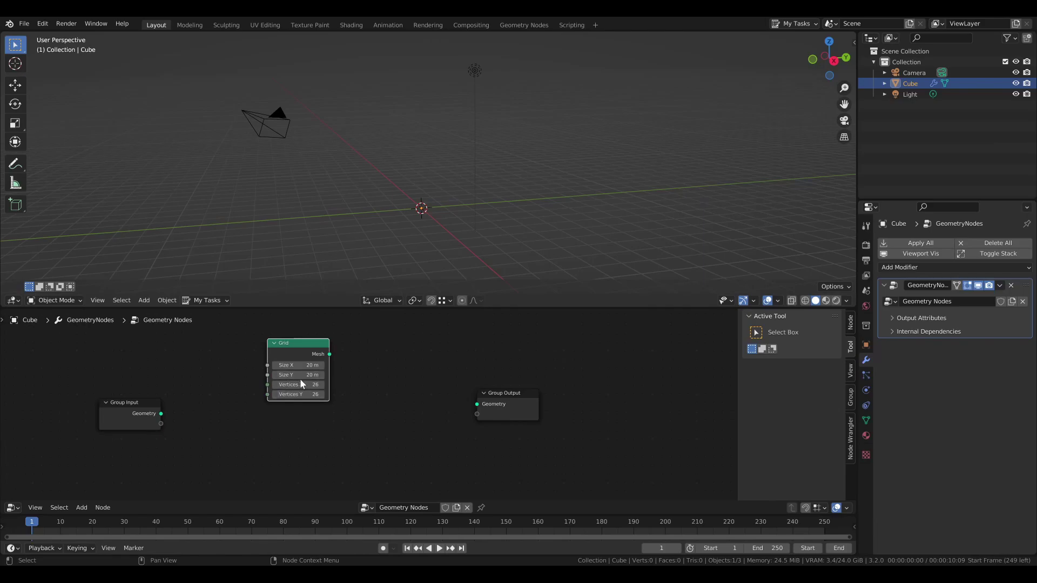
- Add a UV Sphere mesh primitive node below the Grid node, beside Group Input
{"action": "scroll", "coordinate": [333, 399], "scroll_direction": "up", "scroll_amount": 1}
{"action": "middle_click_drag", "start_coordinate": [312, 409], "coordinate": [339, 400]}
{"action": "key", "text": "shift+a"}
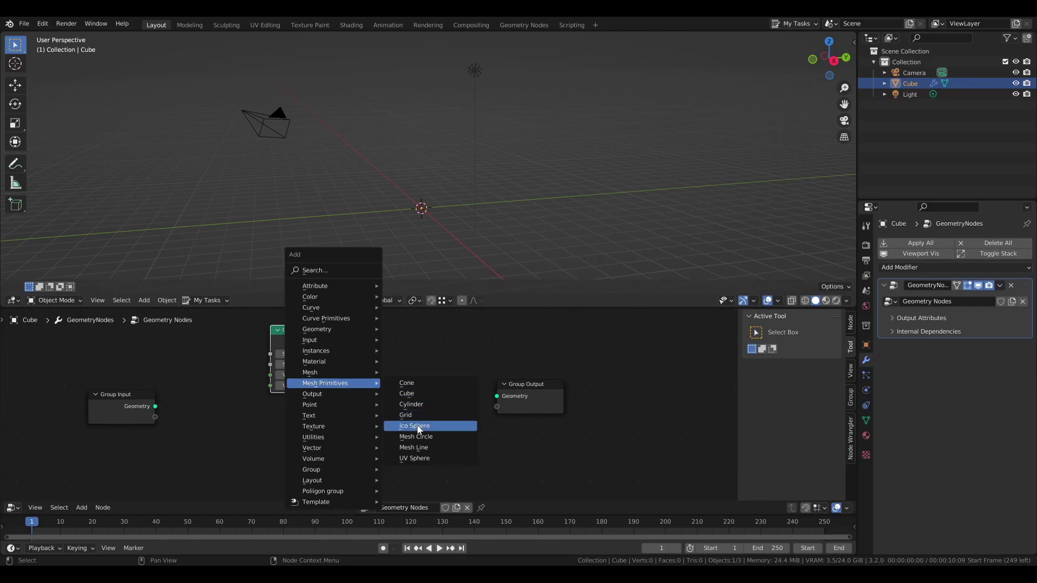
{"action": "left_click", "coordinate": [414, 458]}
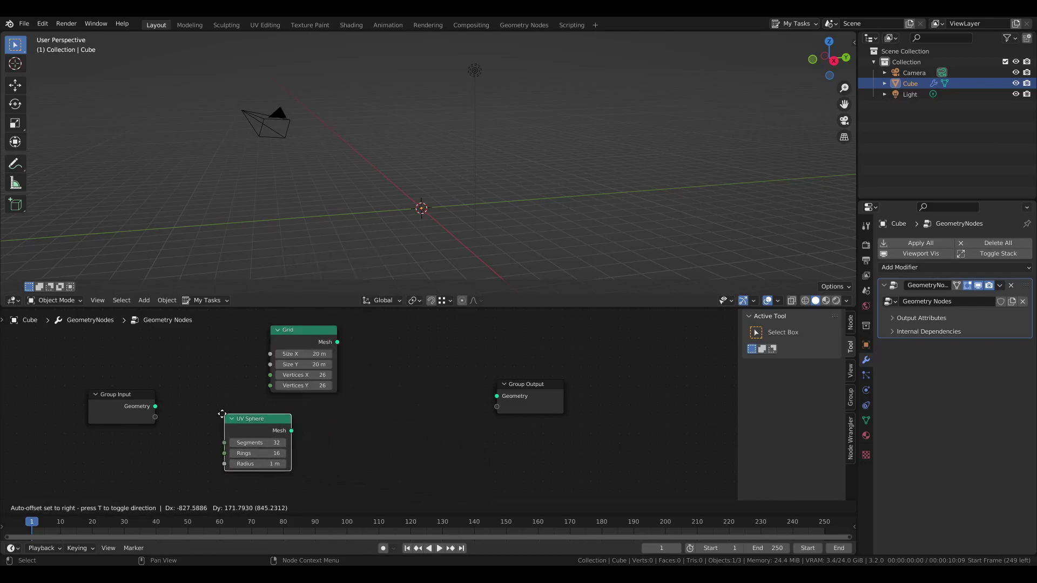
{"action": "left_click", "coordinate": [191, 400]}
- Set the UV Sphere node's radius to 0.01 m
{"action": "middle_click_drag", "start_coordinate": [260, 449], "coordinate": [306, 433]}
{"action": "scroll", "coordinate": [308, 433], "scroll_direction": "up", "scroll_amount": 1}
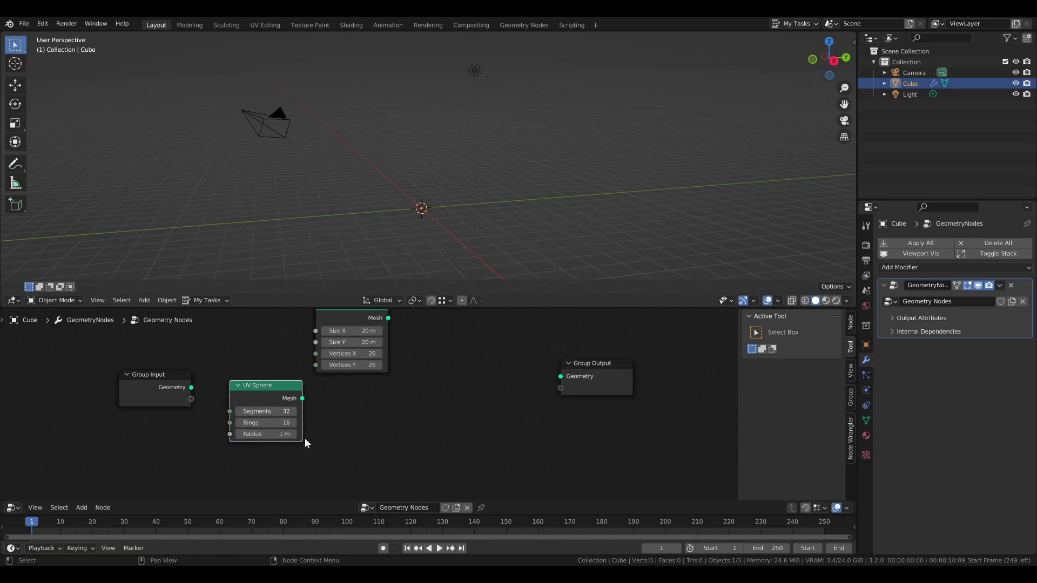
{"action": "left_click", "coordinate": [284, 434]}
{"action": "type", "text": "0.01"}
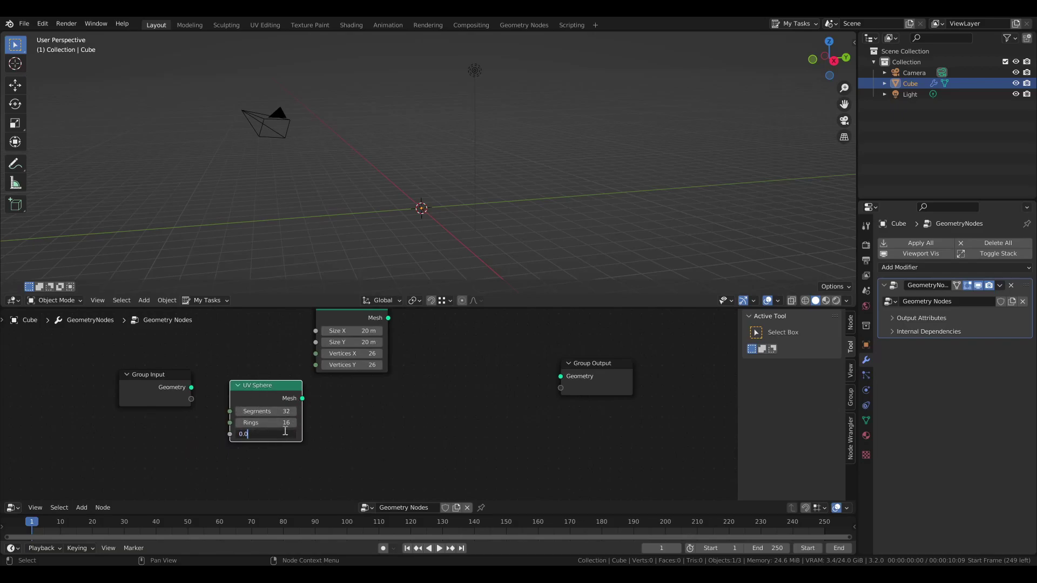
{"action": "key", "text": "Return"}
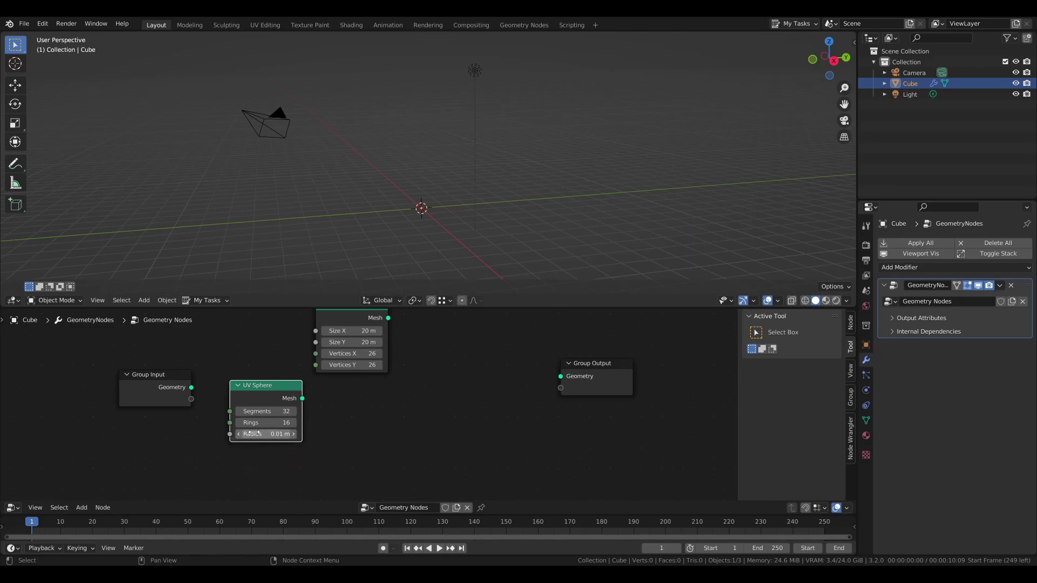
- Set the UV Sphere node's radius to 0.025 m
{"action": "left_click", "coordinate": [265, 433]}
{"action": "type", "text": "0.025"}
{"action": "key", "text": "Return"}
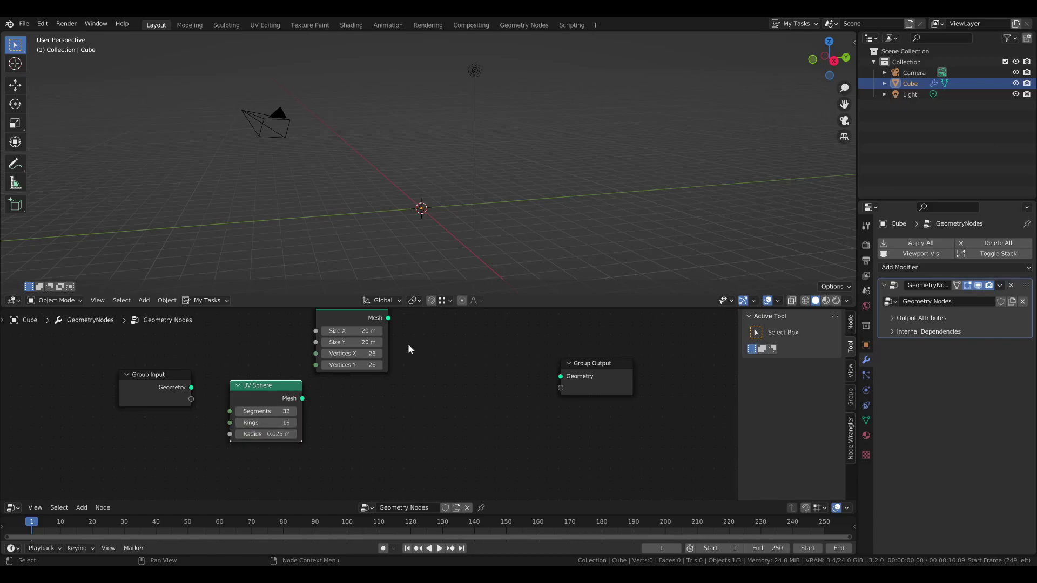
- Move the UV Sphere node closer beneath the Grid node and deselect it
{"action": "scroll", "coordinate": [365, 409], "scroll_direction": "down", "scroll_amount": 4}
{"action": "left_click_drag", "start_coordinate": [297, 398], "coordinate": [328, 409]}
{"action": "middle_click_drag", "start_coordinate": [433, 378], "coordinate": [396, 380]}
{"action": "scroll", "coordinate": [396, 381], "scroll_direction": "down", "scroll_amount": 1}
{"action": "left_click", "coordinate": [396, 381]}
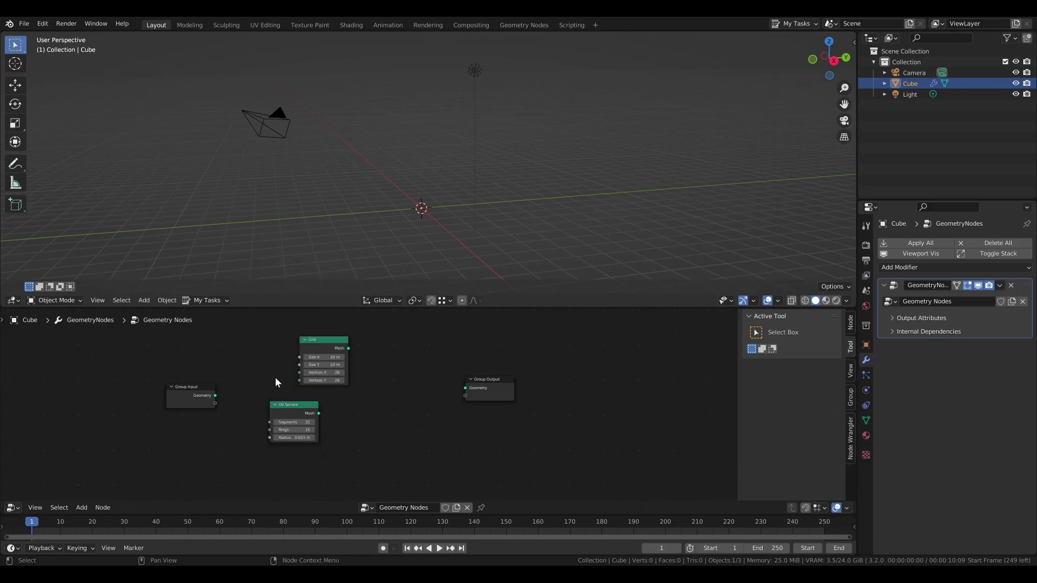
- Add an Instance on Points node between the mesh primitive nodes and the Group Output
{"action": "key", "text": "shift+a"}
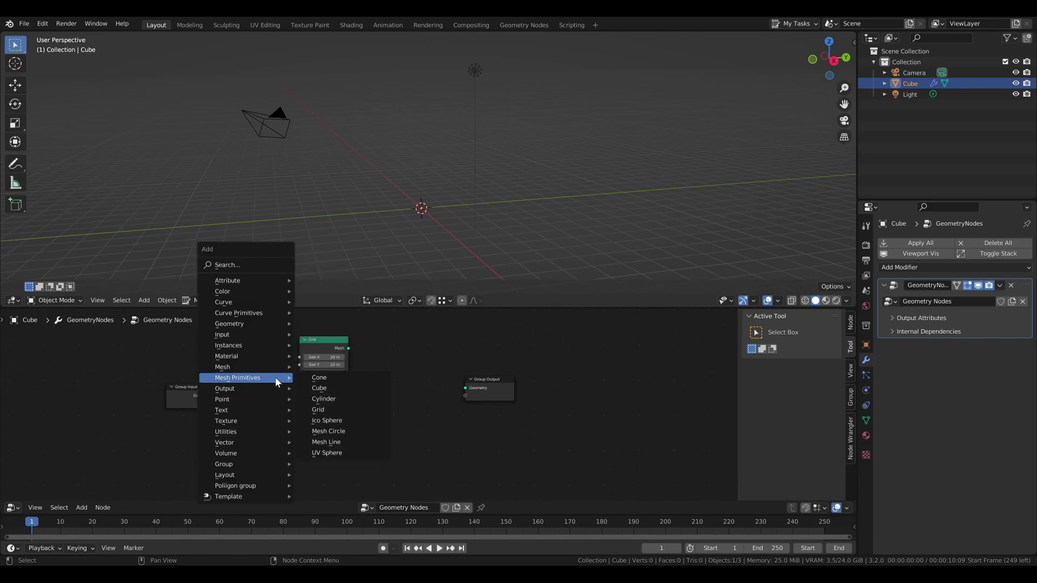
{"action": "mouse_move", "coordinate": [257, 346]}
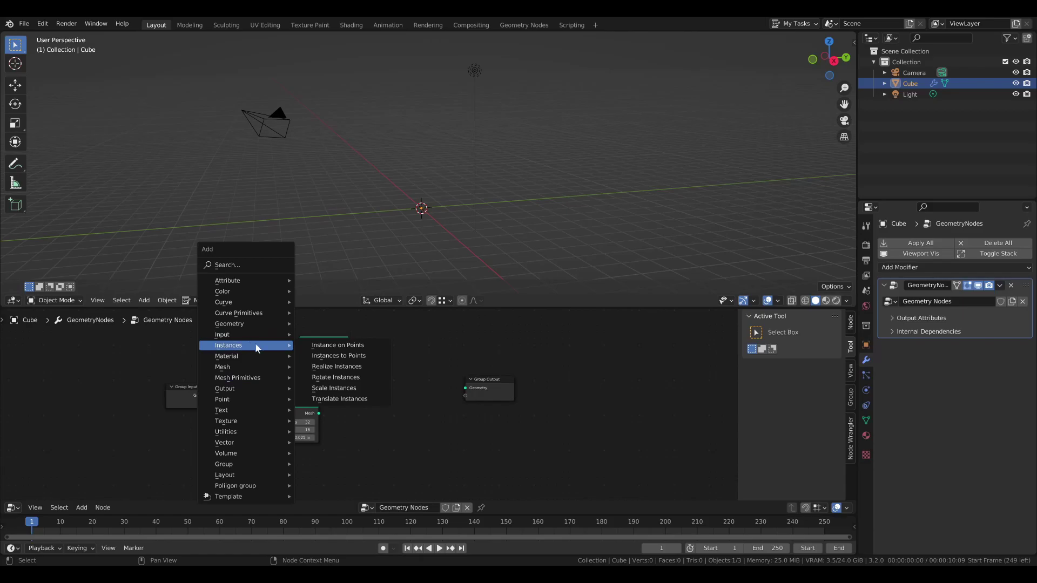
{"action": "left_click", "coordinate": [332, 350]}
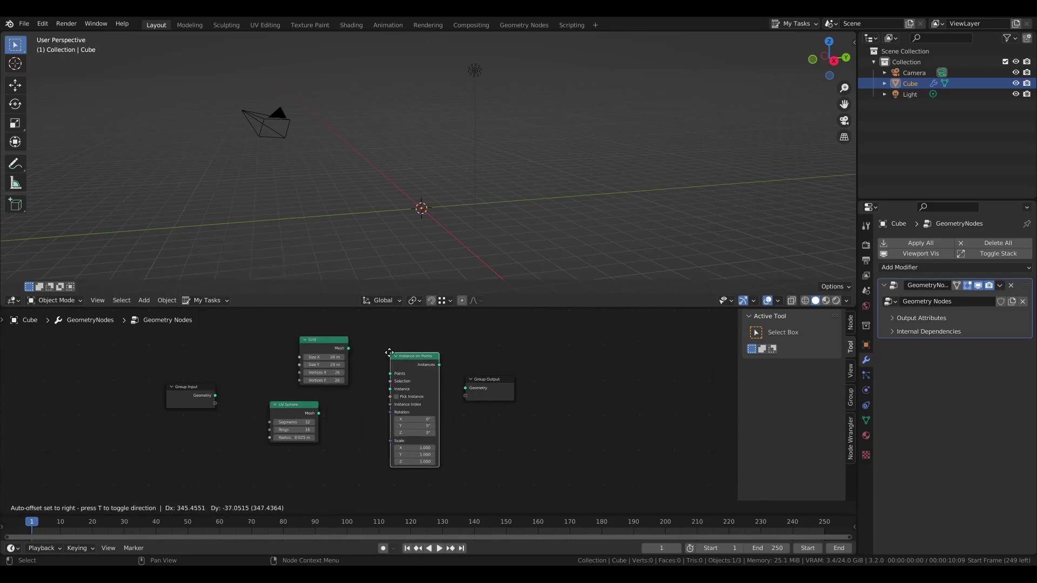
{"action": "left_click", "coordinate": [368, 358]}
- Wire Grid's Mesh to Points, UV Sphere's Mesh to Instance, and the resulting Instances to the Group Output's Geometry
{"action": "left_click_drag", "start_coordinate": [348, 348], "coordinate": [383, 380]}
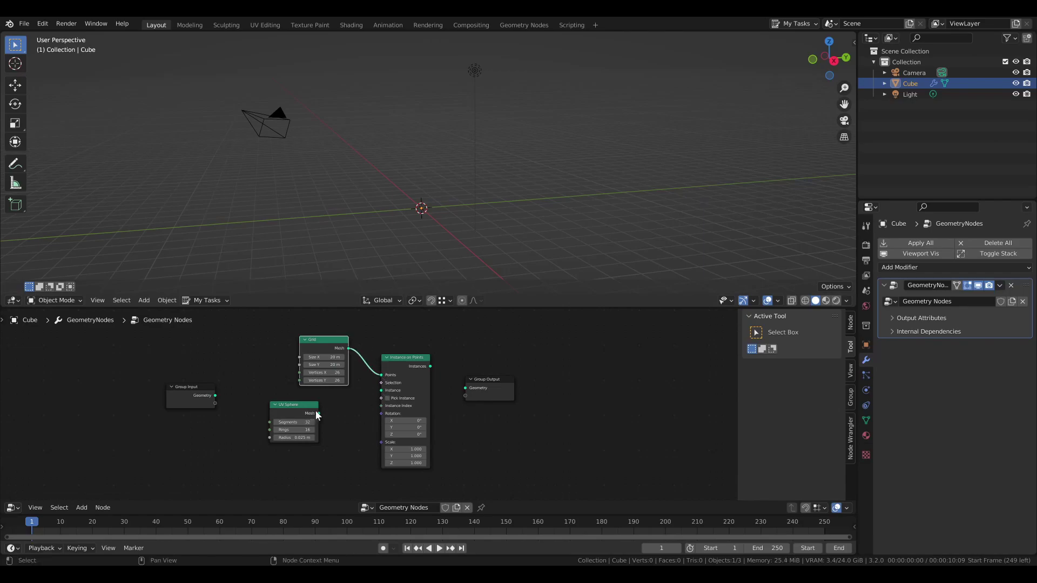
{"action": "left_click_drag", "start_coordinate": [320, 413], "coordinate": [382, 391]}
{"action": "middle_click_drag", "start_coordinate": [389, 381], "coordinate": [346, 389]}
{"action": "left_click_drag", "start_coordinate": [387, 374], "coordinate": [422, 396]}
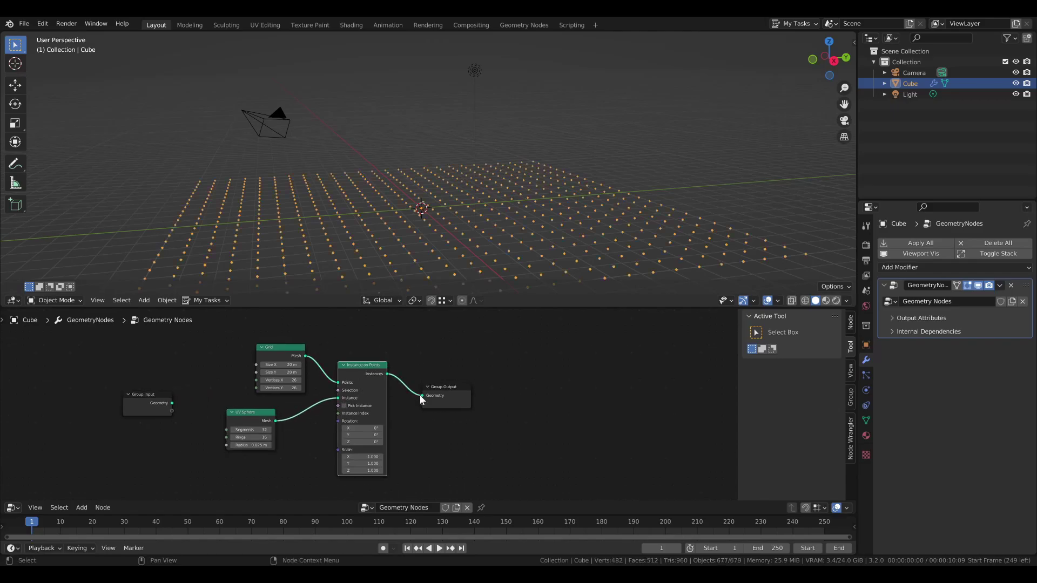
- Examine the grid of sphere instances in the 3D view up close and from another angle
{"action": "middle_click_drag", "start_coordinate": [442, 223], "coordinate": [427, 191]}
{"action": "scroll", "coordinate": [427, 194], "scroll_direction": "up", "scroll_amount": 3}
{"action": "scroll", "coordinate": [458, 175], "scroll_direction": "up", "scroll_amount": 2}
{"action": "middle_click_drag", "start_coordinate": [429, 241], "coordinate": [410, 128], "text": "shift"}
{"action": "scroll", "coordinate": [458, 178], "scroll_direction": "up", "scroll_amount": 3}
{"action": "scroll", "coordinate": [411, 130], "scroll_direction": "down", "scroll_amount": 6}
{"action": "middle_click_drag", "start_coordinate": [432, 169], "coordinate": [482, 173]}
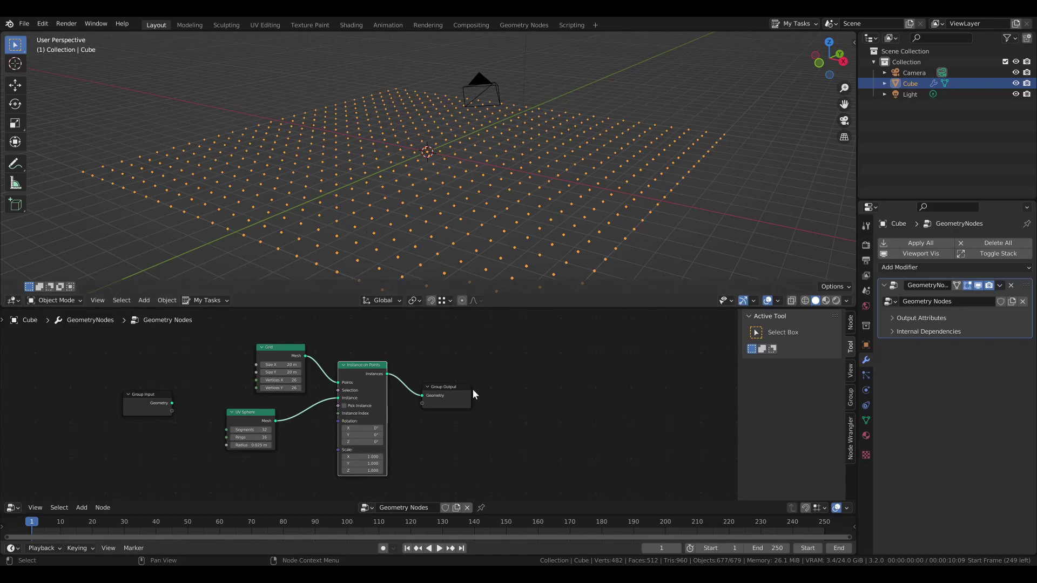
- Move the Group Output node farther away from Instance on Points to make room for another node
{"action": "scroll", "coordinate": [475, 389], "scroll_direction": "down", "scroll_amount": 1}
{"action": "middle_click_drag", "start_coordinate": [499, 364], "coordinate": [443, 370]}
{"action": "left_click_drag", "start_coordinate": [375, 403], "coordinate": [541, 384]}
{"action": "left_click", "coordinate": [392, 363]}
- Insert a Translate Instances node on the link between Instance on Points and Group Output
{"action": "key", "text": "shift+a"}
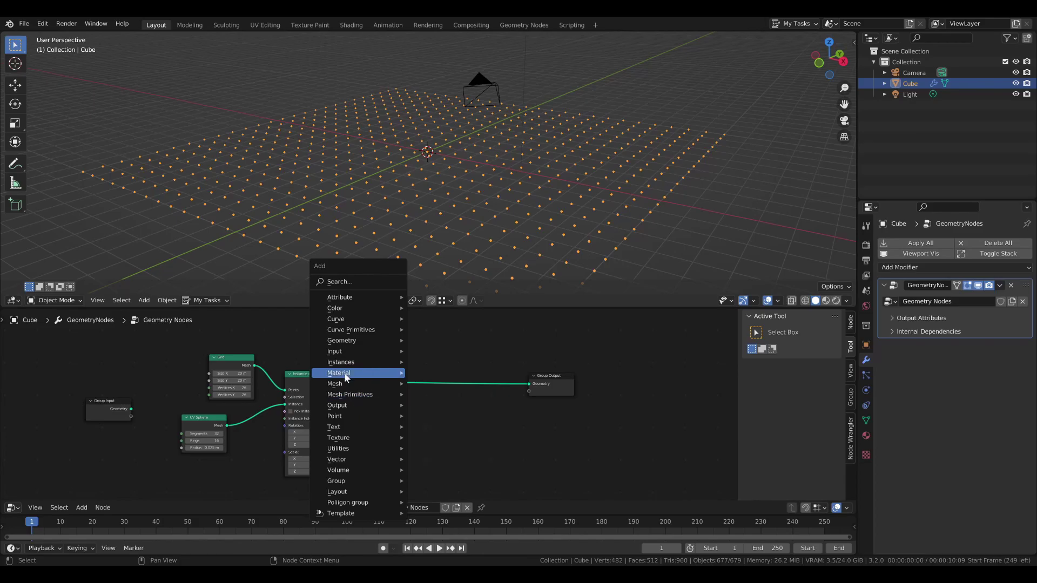
{"action": "mouse_move", "coordinate": [353, 367]}
{"action": "left_click", "coordinate": [440, 417]}
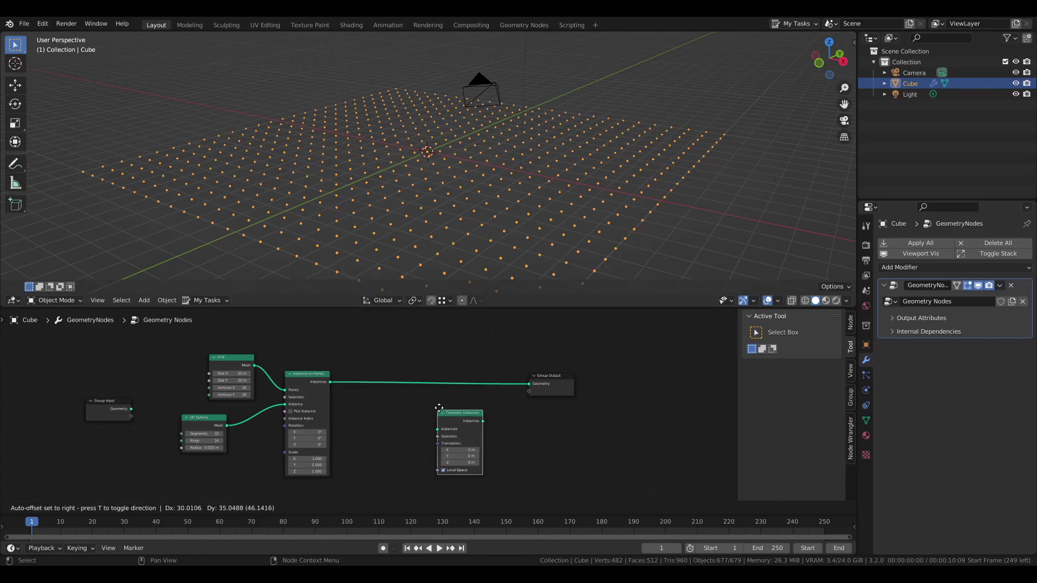
{"action": "left_click", "coordinate": [427, 373]}
- Move the Translate Instances and Group Output nodes together farther away from Instance on Points
{"action": "scroll", "coordinate": [432, 361], "scroll_direction": "down", "scroll_amount": 3}
{"action": "middle_click_drag", "start_coordinate": [432, 362], "coordinate": [387, 351]}
{"action": "left_click_drag", "start_coordinate": [346, 336], "coordinate": [477, 379]}
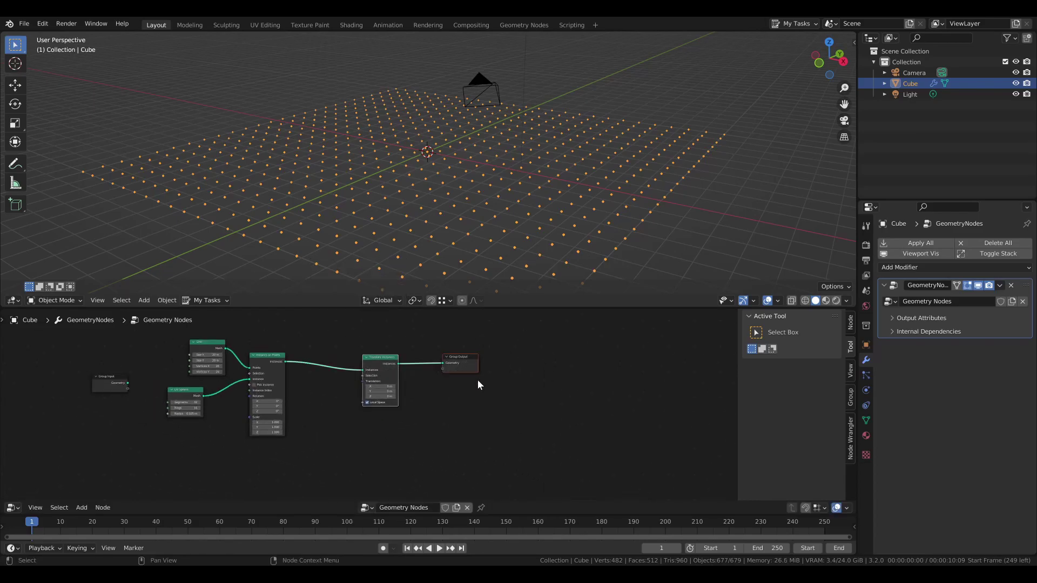
{"action": "key", "text": "g"}
{"action": "left_click", "coordinate": [509, 401]}
- Try out different X, Y and Z translation values on the Translate Instances node
{"action": "scroll", "coordinate": [454, 404], "scroll_direction": "up", "scroll_amount": 3}
{"action": "middle_click_drag", "start_coordinate": [417, 408], "coordinate": [360, 395]}
{"action": "scroll", "coordinate": [360, 394], "scroll_direction": "up", "scroll_amount": 4}
{"action": "mouse_move", "coordinate": [417, 395]}
{"action": "left_mouse_down", "text": "shift"}
{"action": "mouse_move", "coordinate": [435, 395]}
{"action": "mouse_move", "coordinate": [416, 386]}
{"action": "mouse_move", "coordinate": [426, 402]}
{"action": "left_mouse_up", "text": "shift"}
{"action": "right_click", "coordinate": [417, 394]}
{"action": "right_click", "coordinate": [416, 386]}
{"action": "right_click", "coordinate": [424, 402]}
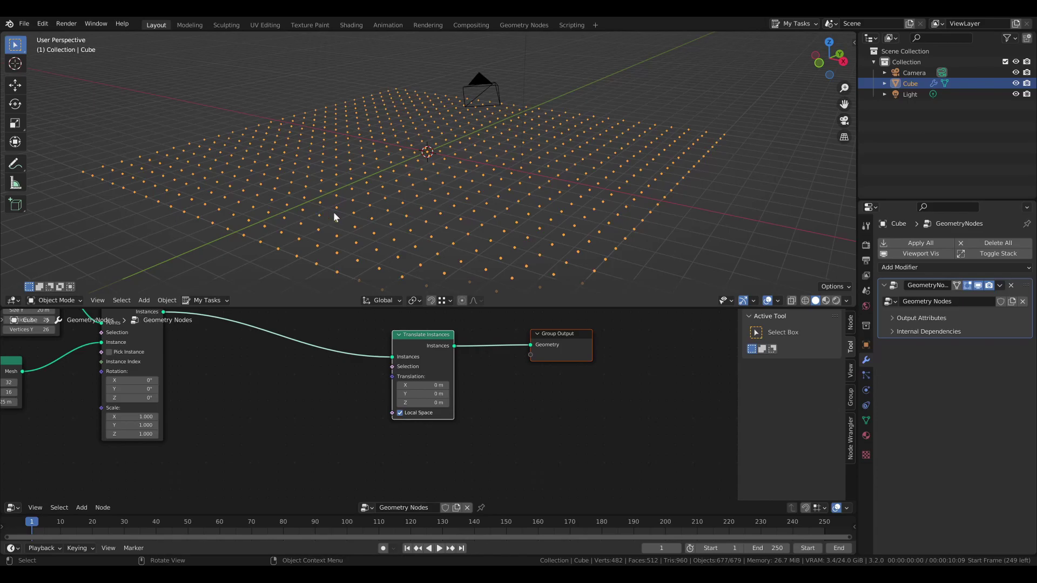
{"action": "scroll", "coordinate": [392, 374], "scroll_direction": "up", "scroll_amount": 2}
{"action": "middle_click_drag", "start_coordinate": [392, 374], "coordinate": [379, 380]}
{"action": "middle_click_drag", "start_coordinate": [130, 400], "coordinate": [232, 398]}
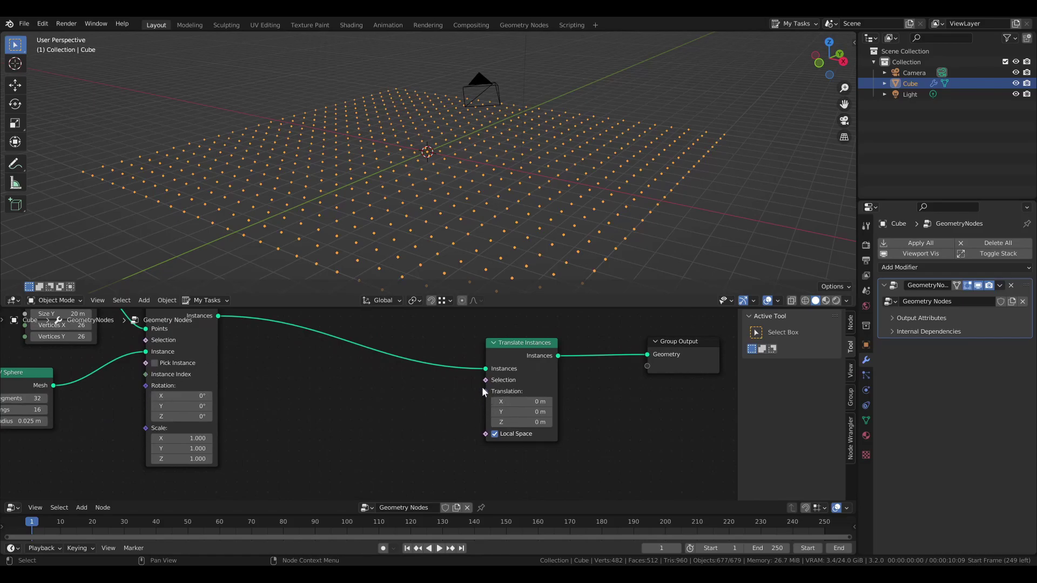
{"action": "middle_click_drag", "start_coordinate": [484, 396], "coordinate": [472, 397]}
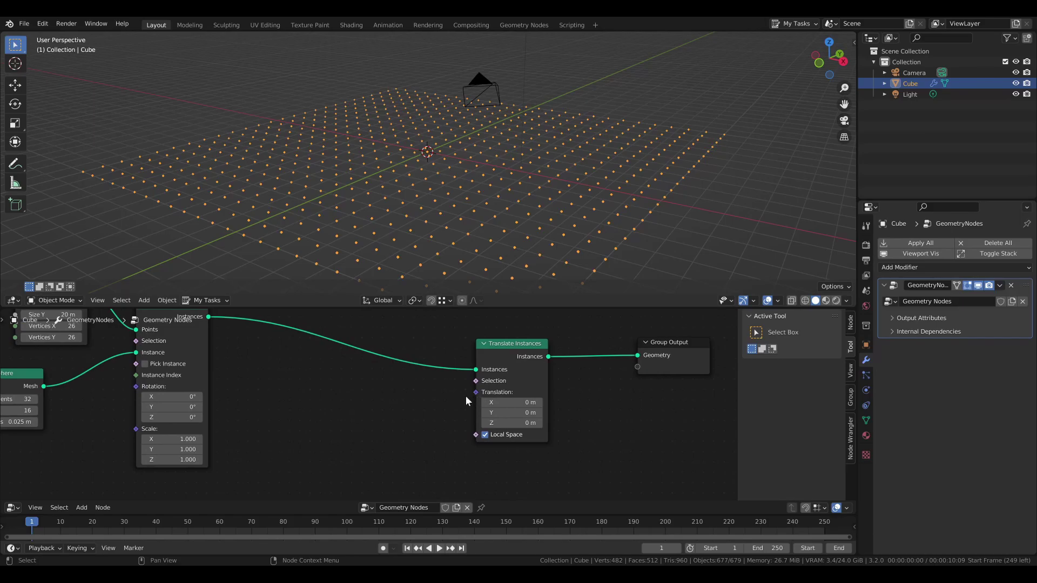
{"action": "scroll", "coordinate": [482, 391], "scroll_direction": "up", "scroll_amount": 1}
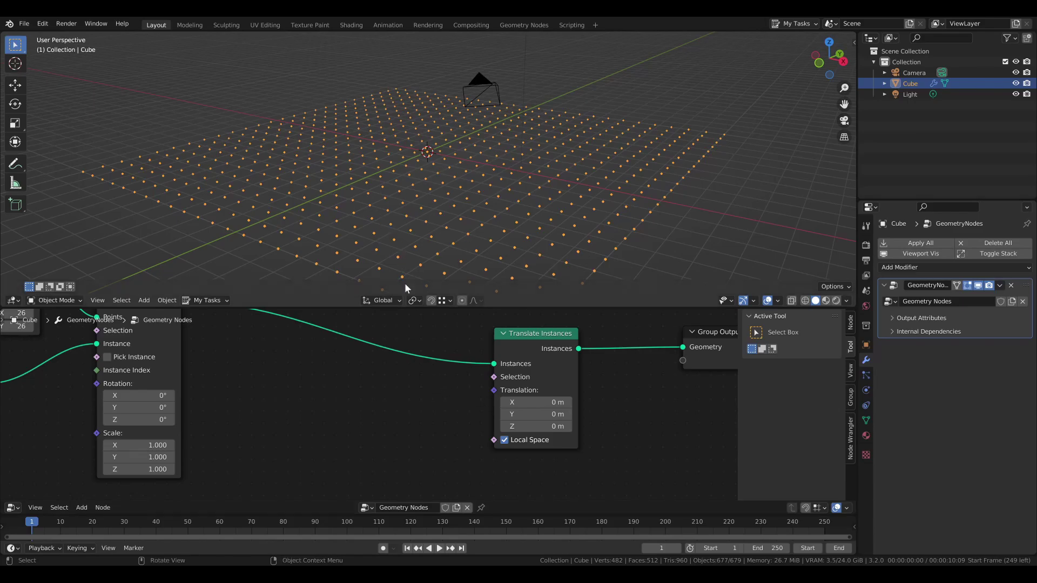
{"action": "scroll", "coordinate": [458, 397], "scroll_direction": "down", "scroll_amount": 1}
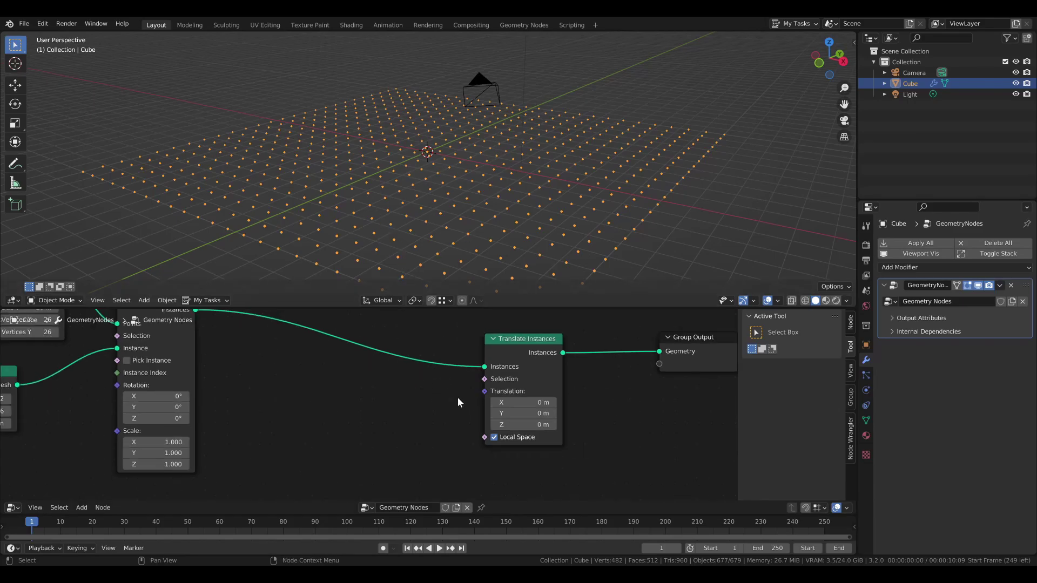
- Add a Combine XYZ node and connect its Vector output to the Translate Instances node's Translation input
{"action": "scroll", "coordinate": [458, 402], "scroll_direction": "down", "scroll_amount": 3}
{"action": "key", "text": "shift+a"}
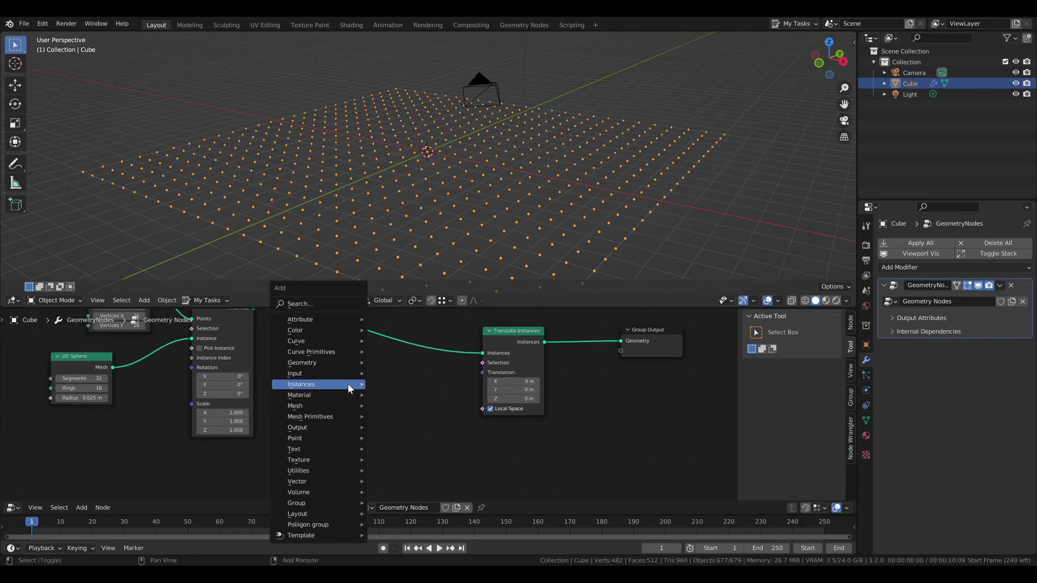
{"action": "mouse_move", "coordinate": [330, 488]}
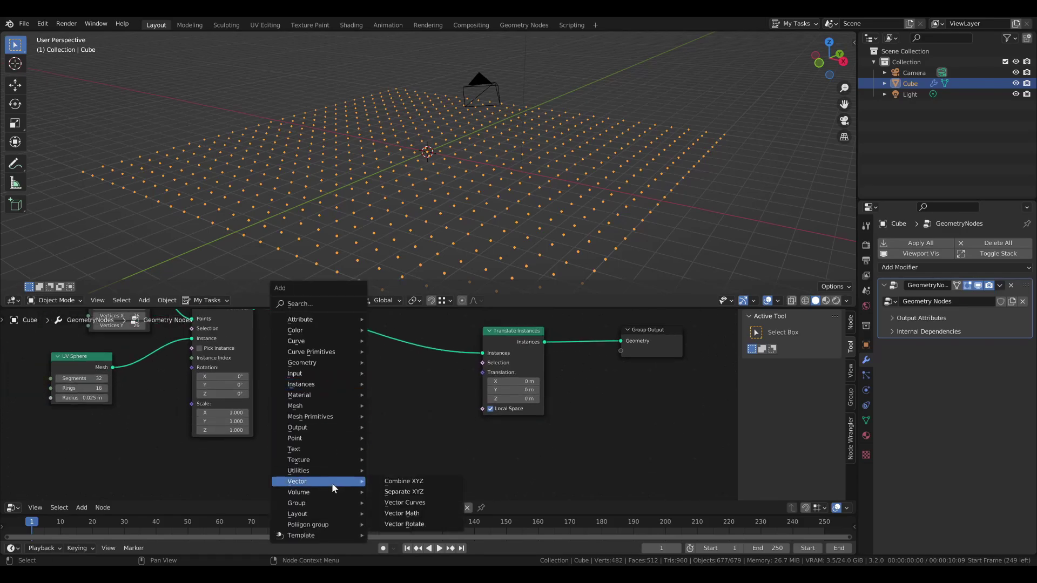
{"action": "left_click", "coordinate": [389, 482]}
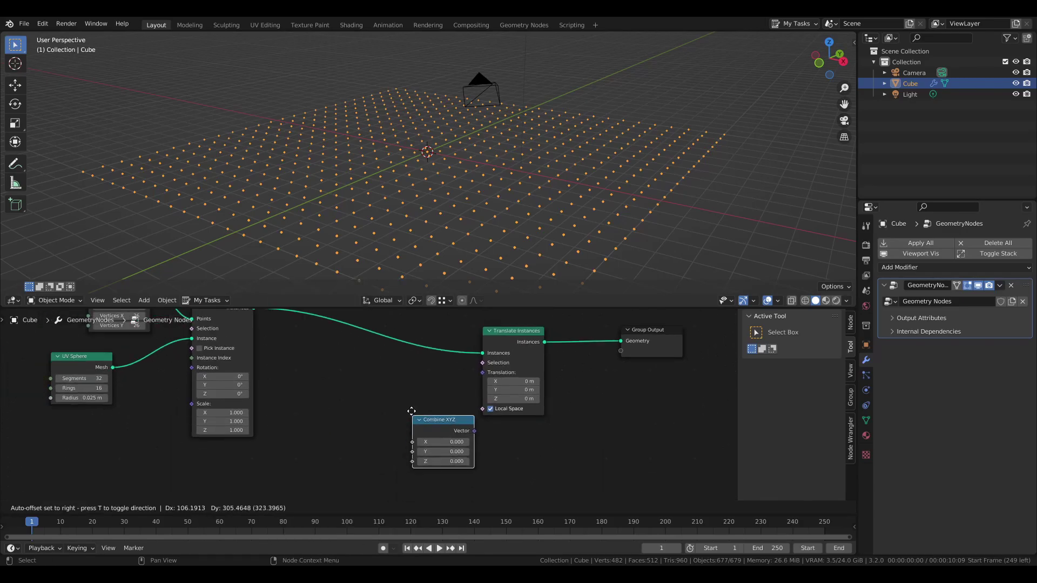
{"action": "left_click_drag", "start_coordinate": [453, 388], "coordinate": [484, 373]}
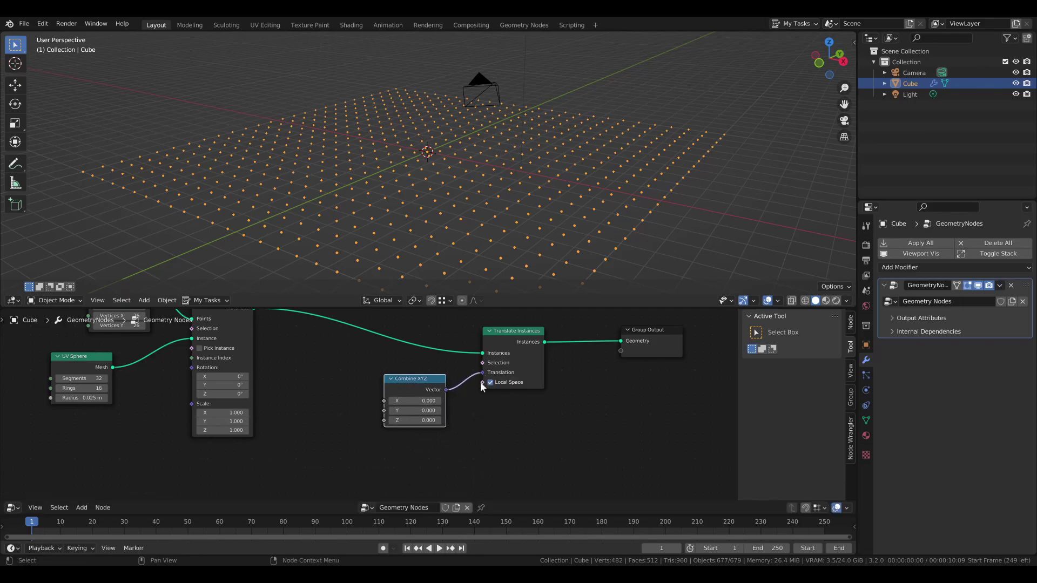
- Try out different axis values on the Combine XYZ node
{"action": "mouse_move", "coordinate": [408, 420]}
{"action": "left_mouse_down"}
{"action": "mouse_move", "coordinate": [432, 411]}
{"action": "mouse_move", "coordinate": [419, 411]}
{"action": "left_mouse_up"}
{"action": "right_click", "coordinate": [408, 420]}
{"action": "right_click", "coordinate": [409, 412]}
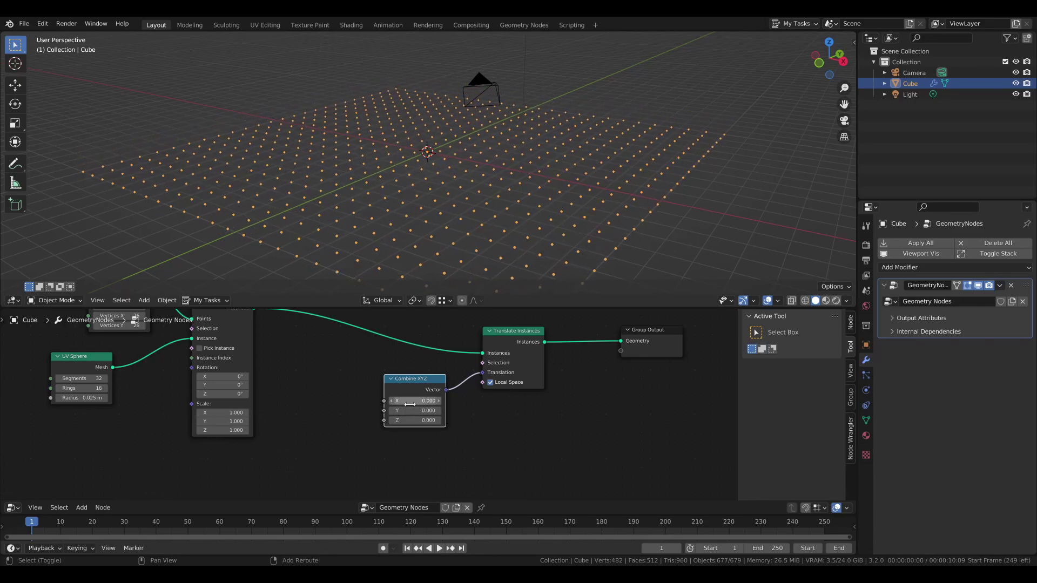
- Add a Noise Texture node below and before the Combine XYZ node
{"action": "scroll", "coordinate": [369, 405], "scroll_direction": "down", "scroll_amount": 2}
{"action": "middle_click_drag", "start_coordinate": [360, 408], "coordinate": [400, 370]}
{"action": "scroll", "coordinate": [400, 370], "scroll_direction": "down", "scroll_amount": 2}
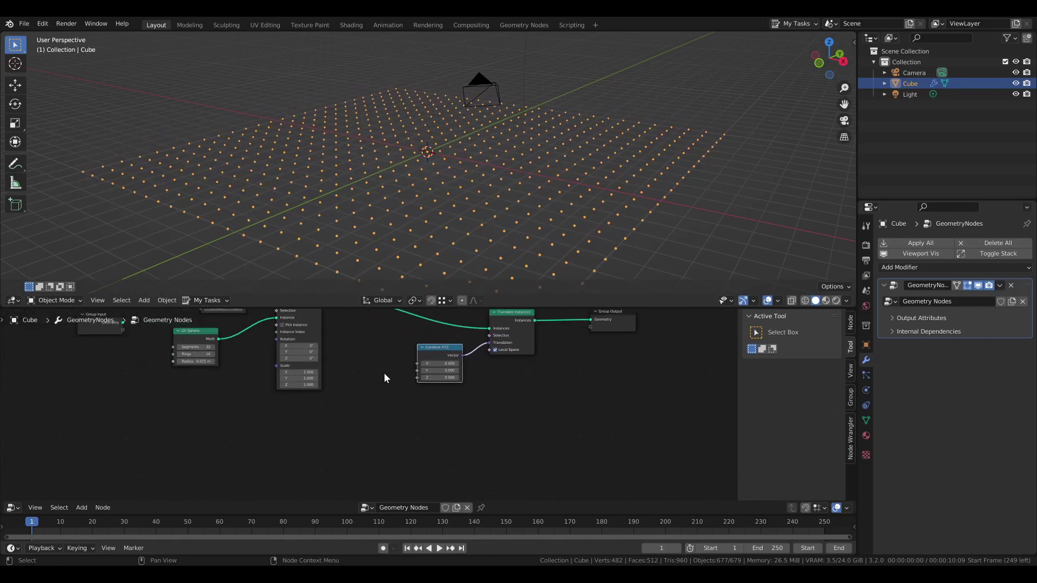
{"action": "key", "text": "shift+a"}
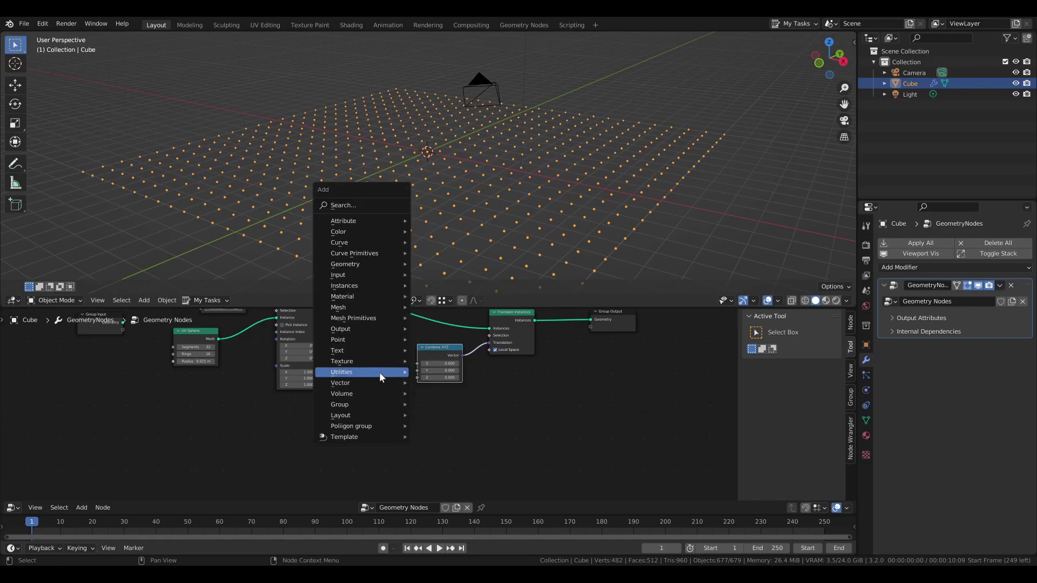
{"action": "mouse_move", "coordinate": [362, 361]}
{"action": "left_click", "coordinate": [475, 425]}
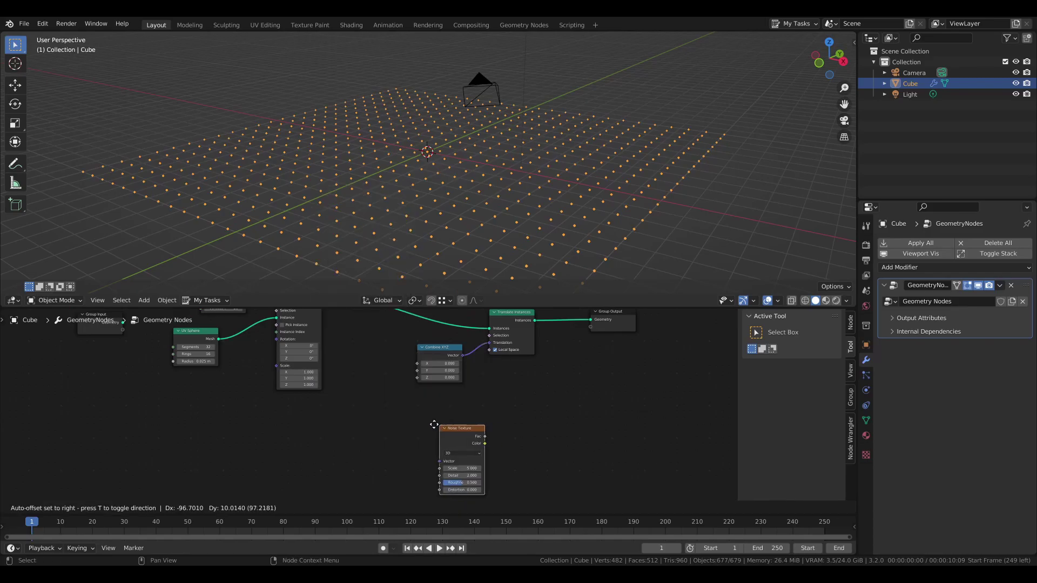
{"action": "left_click", "coordinate": [279, 409]}
- Connect the Noise Texture's Fac output to the Z input of the Combine XYZ node
{"action": "mouse_move", "coordinate": [315, 417]}
{"action": "middle_mouse_down"}
{"action": "mouse_move", "coordinate": [291, 391]}
{"action": "mouse_move", "coordinate": [294, 412]}
{"action": "mouse_move", "coordinate": [301, 404]}
{"action": "middle_mouse_up"}
{"action": "scroll", "coordinate": [301, 403], "scroll_direction": "up", "scroll_amount": 1}
{"action": "left_click_drag", "start_coordinate": [306, 421], "coordinate": [400, 372]}
{"action": "middle_click_drag", "start_coordinate": [446, 226], "coordinate": [385, 199]}
- Set the Noise Texture's Scale to 13, Detail to 9 and Distortion to 2.5
{"action": "middle_click_drag", "start_coordinate": [347, 433], "coordinate": [396, 397]}
{"action": "scroll", "coordinate": [403, 396], "scroll_direction": "up", "scroll_amount": 2}
{"action": "double_click", "coordinate": [293, 424]}
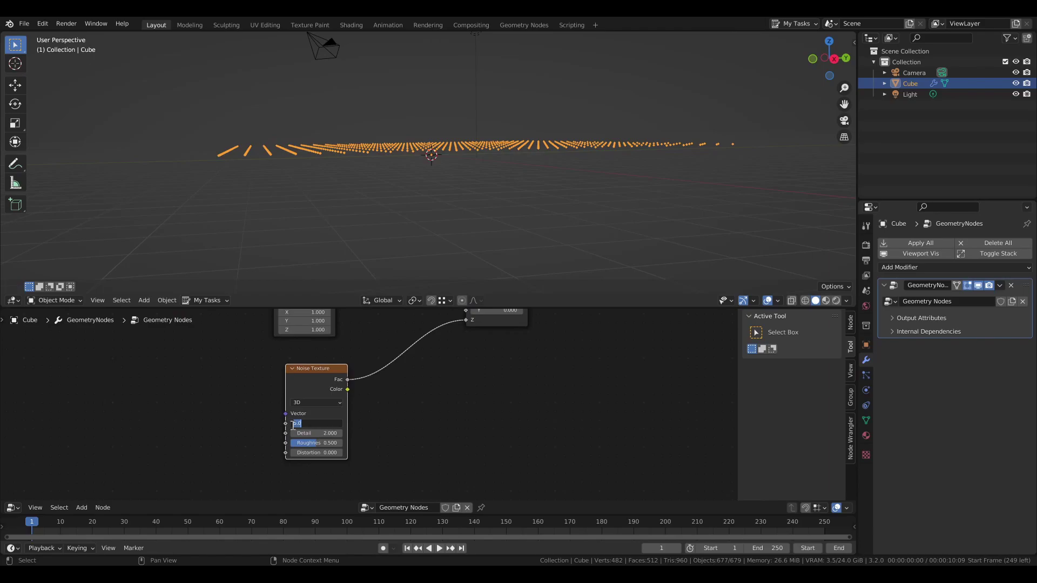
{"action": "key", "text": "Return"}
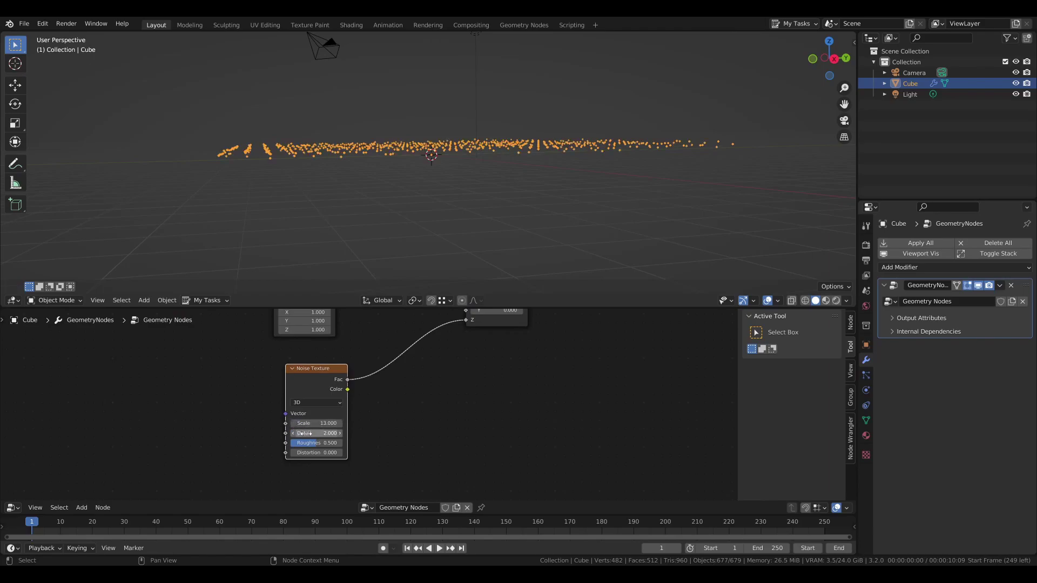
{"action": "double_click", "coordinate": [313, 433]}
{"action": "type", "text": "9"}
{"action": "key", "text": "Return"}
{"action": "double_click", "coordinate": [331, 452]}
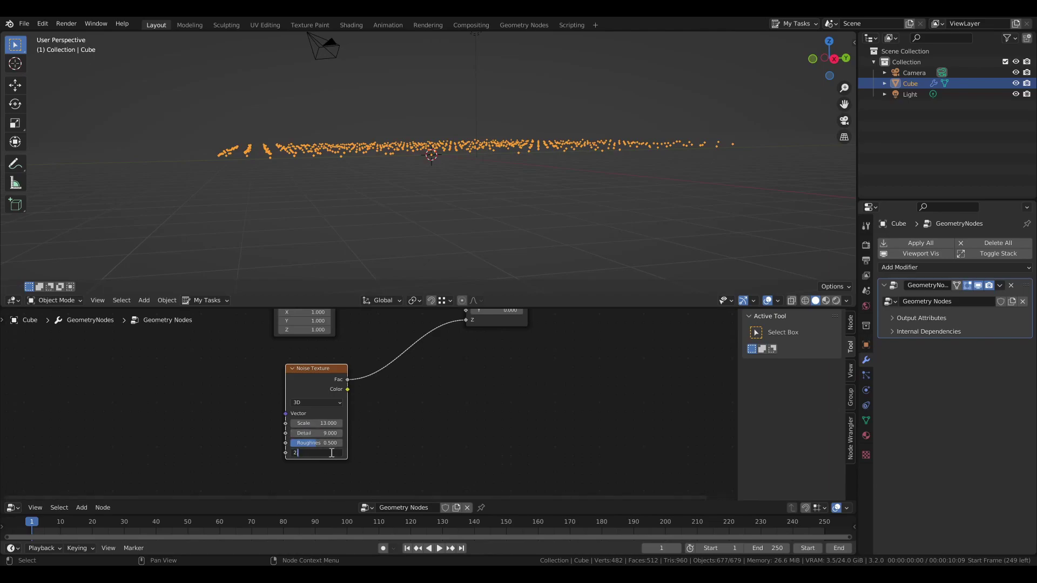
{"action": "type", "text": "2"}
{"action": "key", "text": "Return"}
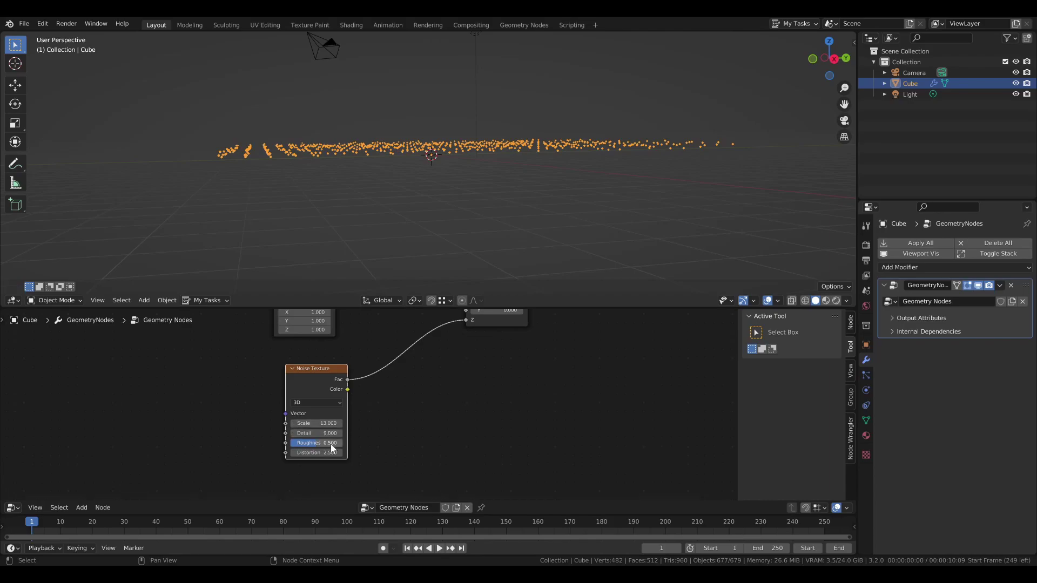
{"action": "mouse_move", "coordinate": [327, 424]}
{"action": "left_mouse_down", "text": "shift"}
{"action": "mouse_move", "coordinate": [454, 424]}
{"action": "mouse_move", "coordinate": [335, 423]}
{"action": "left_mouse_up", "text": "shift"}
- Move the Noise Texture farther from Combine XYZ and insert a Math node into the link between them
{"action": "middle_click_drag", "start_coordinate": [352, 157], "coordinate": [332, 186]}
{"action": "scroll", "coordinate": [416, 356], "scroll_direction": "down", "scroll_amount": 2}
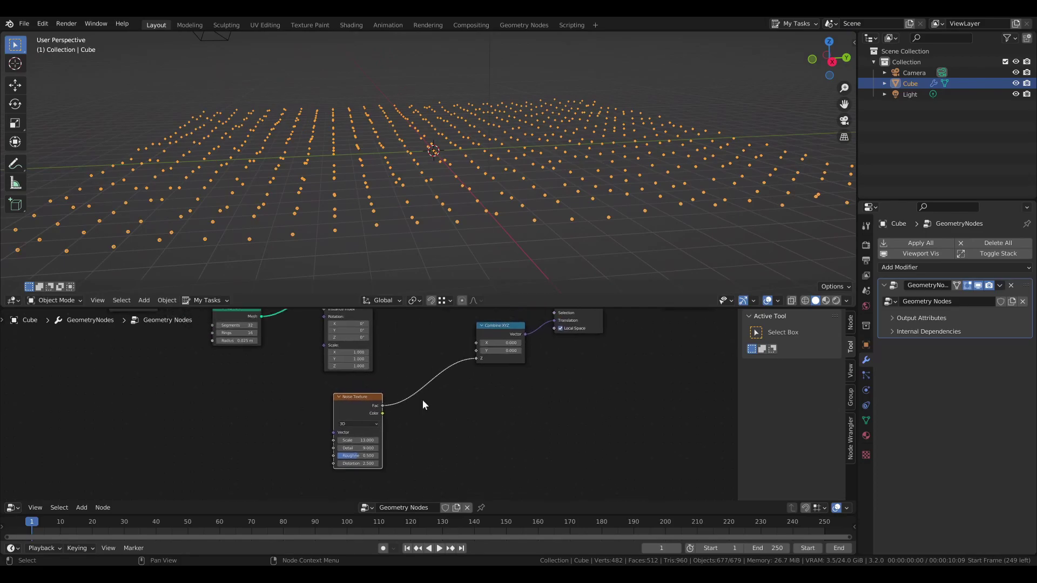
{"action": "left_click_drag", "start_coordinate": [362, 407], "coordinate": [299, 406]}
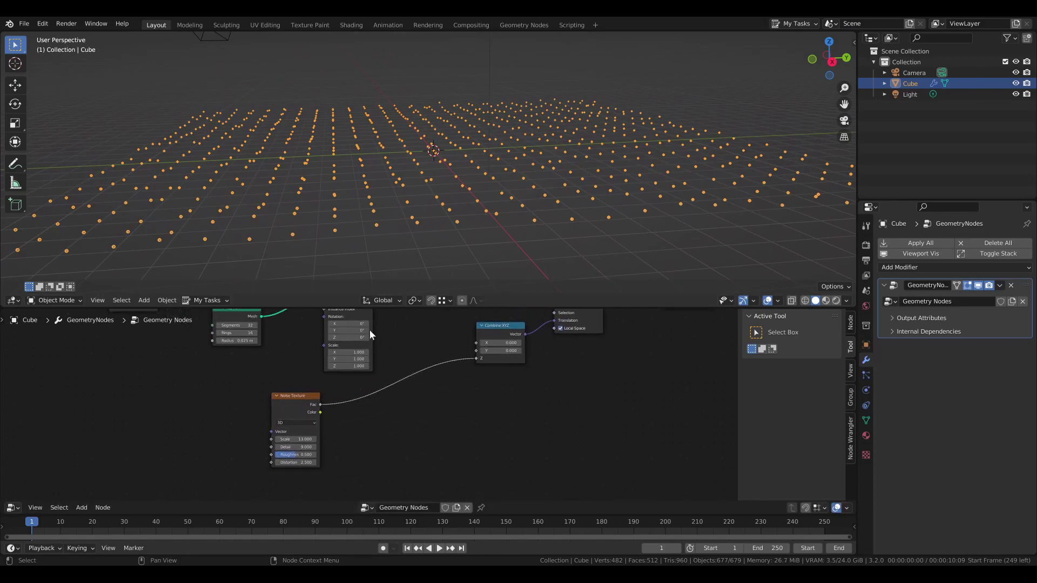
{"action": "key", "text": "shift+a"}
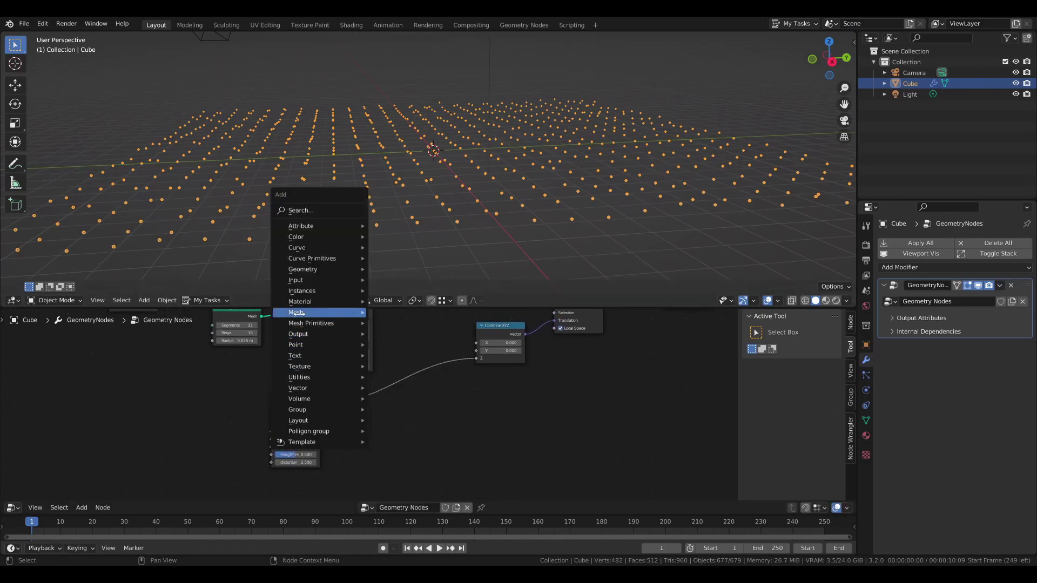
{"action": "mouse_move", "coordinate": [324, 377]}
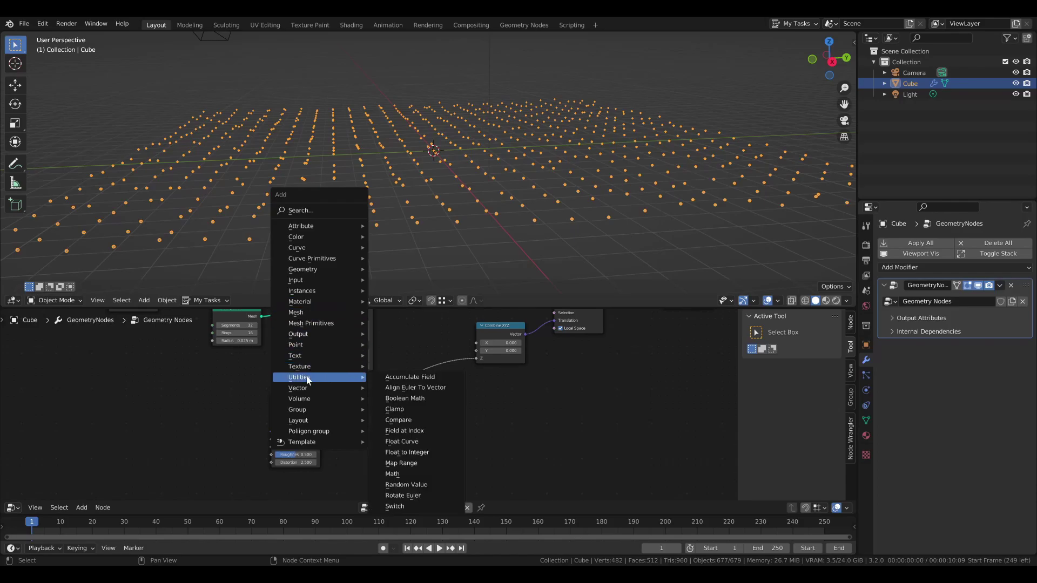
{"action": "left_click", "coordinate": [392, 474]}
{"action": "left_click", "coordinate": [361, 384]}
- Switch the Math node's operation to Multiply and raise its second value to 35.7
{"action": "mouse_move", "coordinate": [399, 187]}
{"action": "middle_mouse_down"}
{"action": "mouse_move", "coordinate": [420, 186]}
{"action": "mouse_move", "coordinate": [395, 179]}
{"action": "middle_mouse_up"}
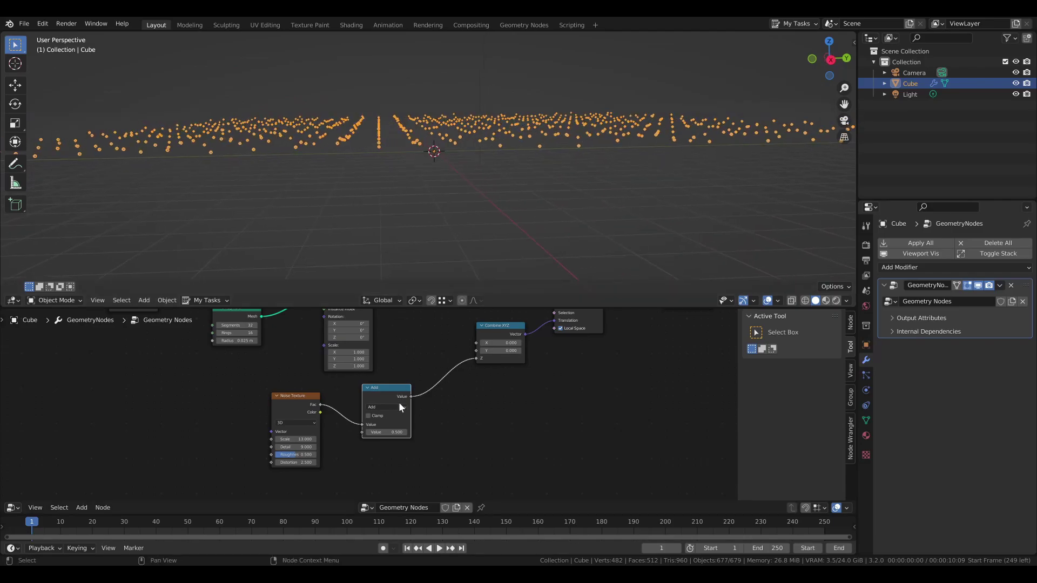
{"action": "mouse_move", "coordinate": [440, 182]}
{"action": "middle_mouse_down"}
{"action": "mouse_move", "coordinate": [422, 179]}
{"action": "mouse_move", "coordinate": [455, 188]}
{"action": "middle_mouse_up"}
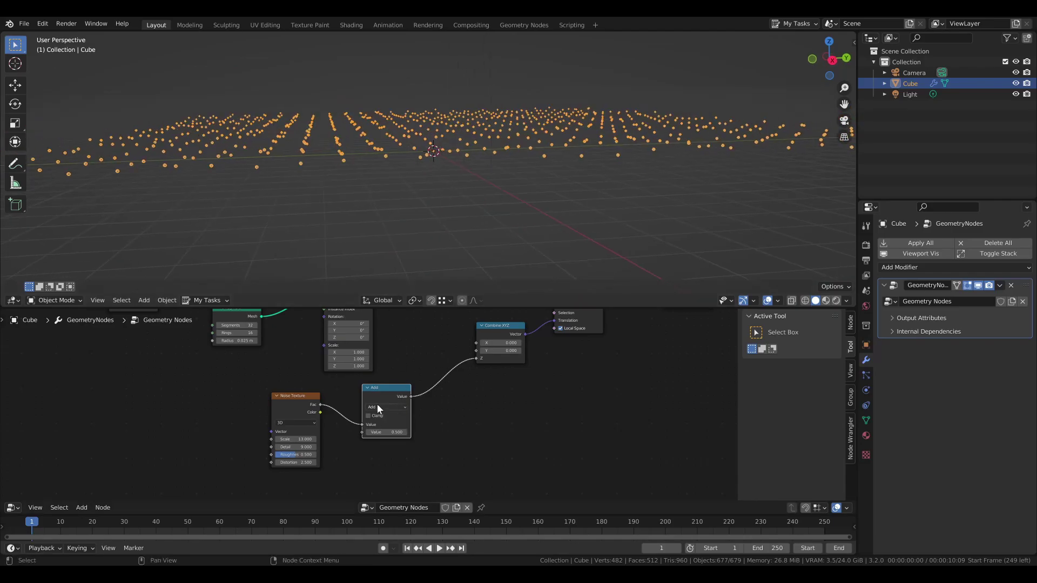
{"action": "left_click", "coordinate": [377, 406]}
{"action": "left_click", "coordinate": [378, 443]}
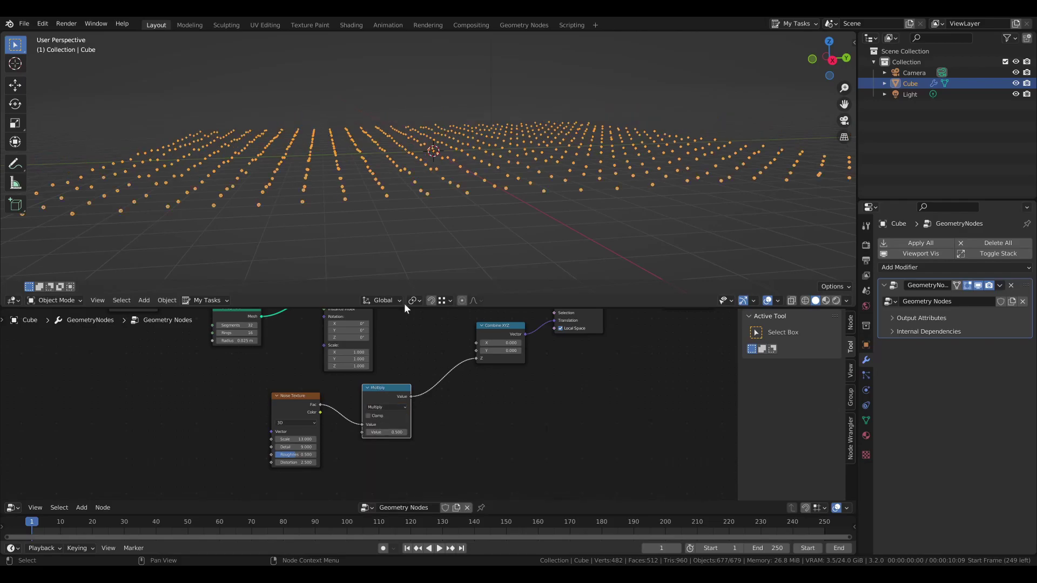
{"action": "left_click_drag", "start_coordinate": [382, 433], "coordinate": [475, 433]}
{"action": "left_click_drag", "start_coordinate": [548, 433], "coordinate": [572, 433]}
{"action": "scroll", "coordinate": [378, 184], "scroll_direction": "down", "scroll_amount": 2}
{"action": "middle_click_drag", "start_coordinate": [410, 135], "coordinate": [403, 250], "text": "shift"}
{"action": "scroll", "coordinate": [395, 230], "scroll_direction": "down", "scroll_amount": 1}
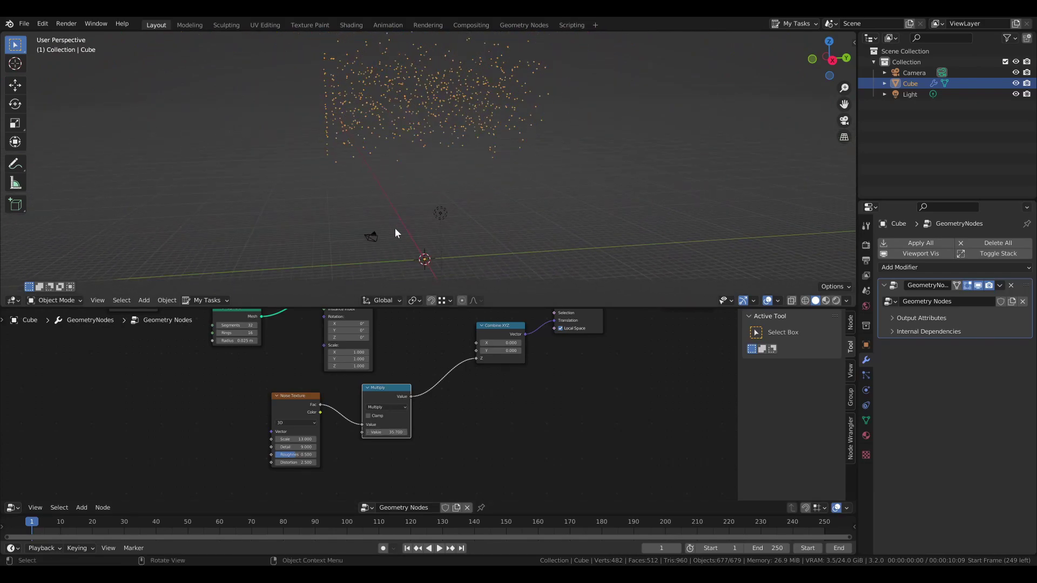
{"action": "middle_click_drag", "start_coordinate": [404, 87], "coordinate": [427, 143]}
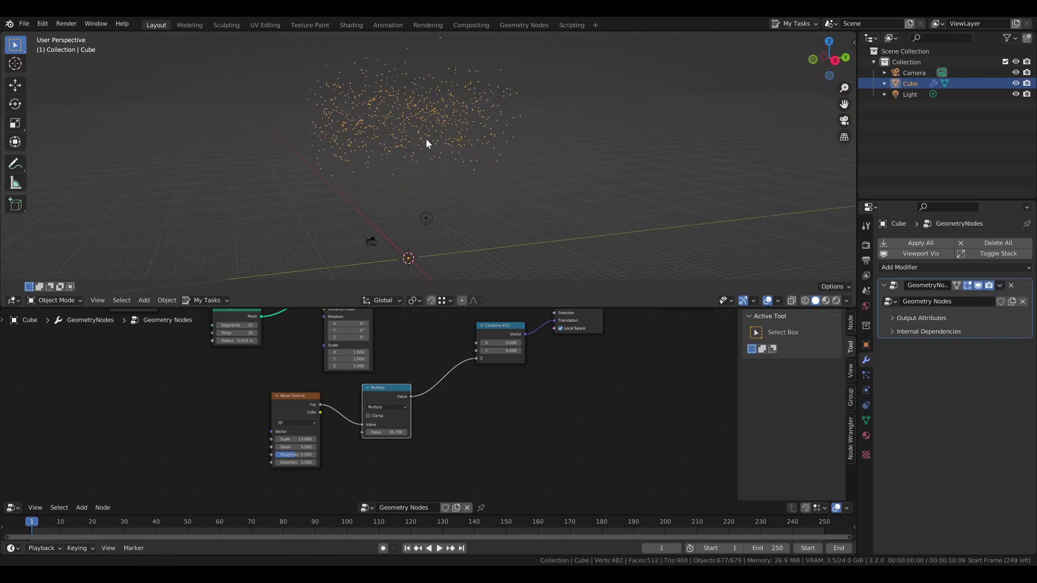
{"action": "key", "text": "shift+a"}
{"action": "mouse_move", "coordinate": [391, 388]}
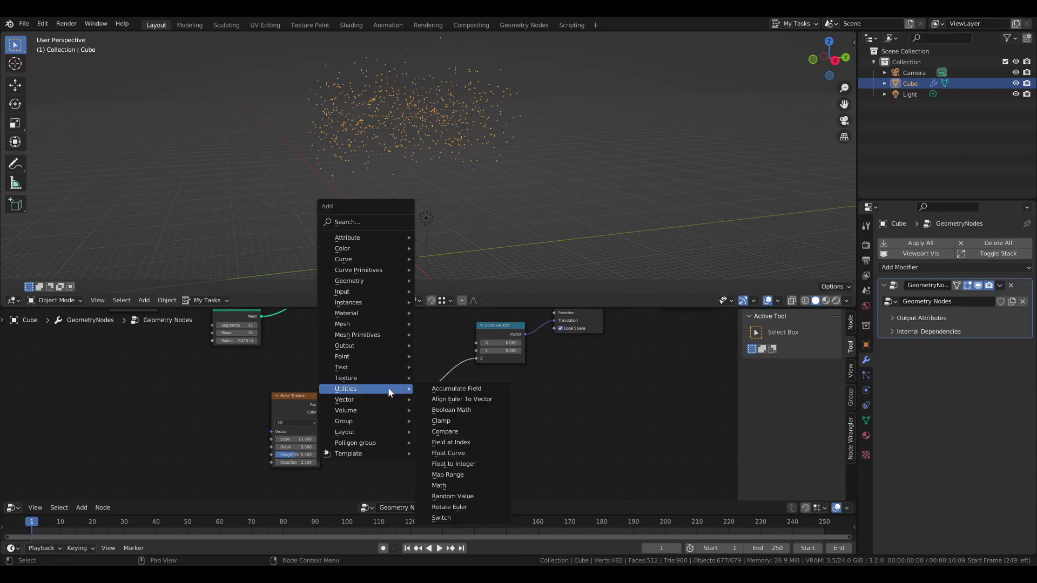
{"action": "key", "text": "Escape"}
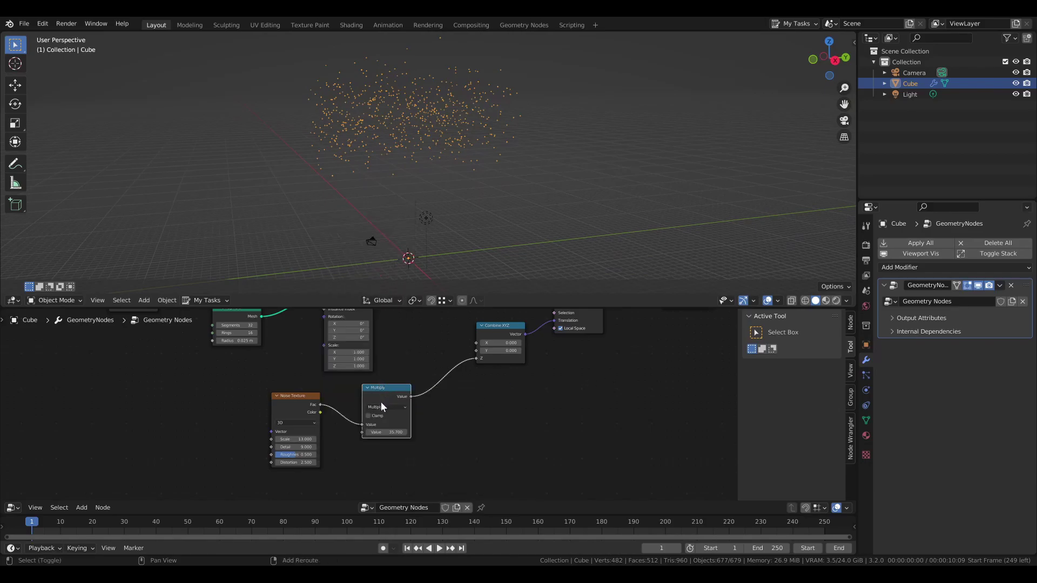
- Duplicate the Multiply node into the link before Combine XYZ and switch the copy's operation to Subtract
{"action": "key", "text": "shift+d"}
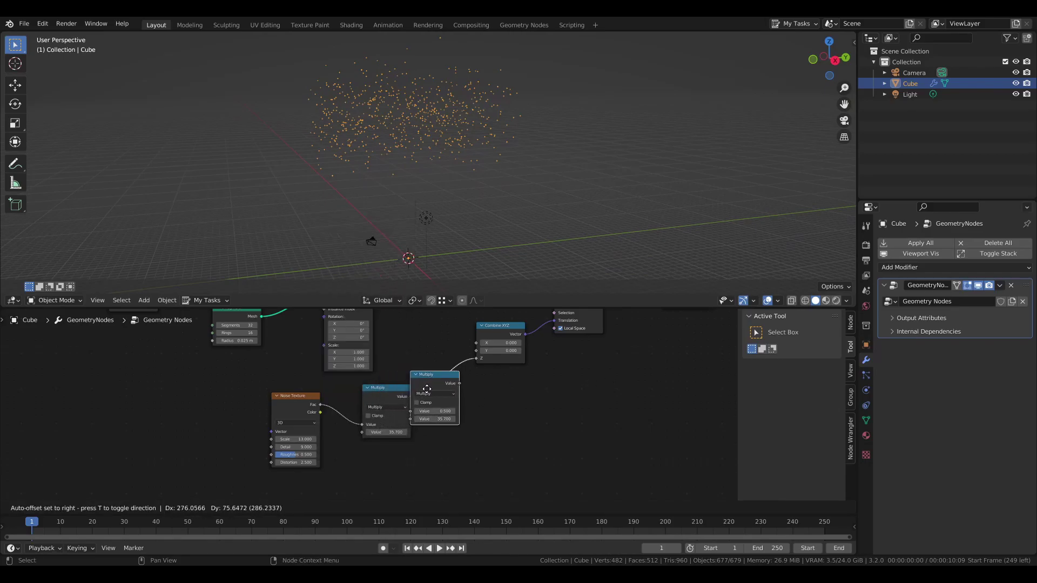
{"action": "left_click", "coordinate": [430, 388]}
{"action": "middle_click_drag", "start_coordinate": [458, 358], "coordinate": [410, 360]}
{"action": "scroll", "coordinate": [410, 359], "scroll_direction": "up", "scroll_amount": 2}
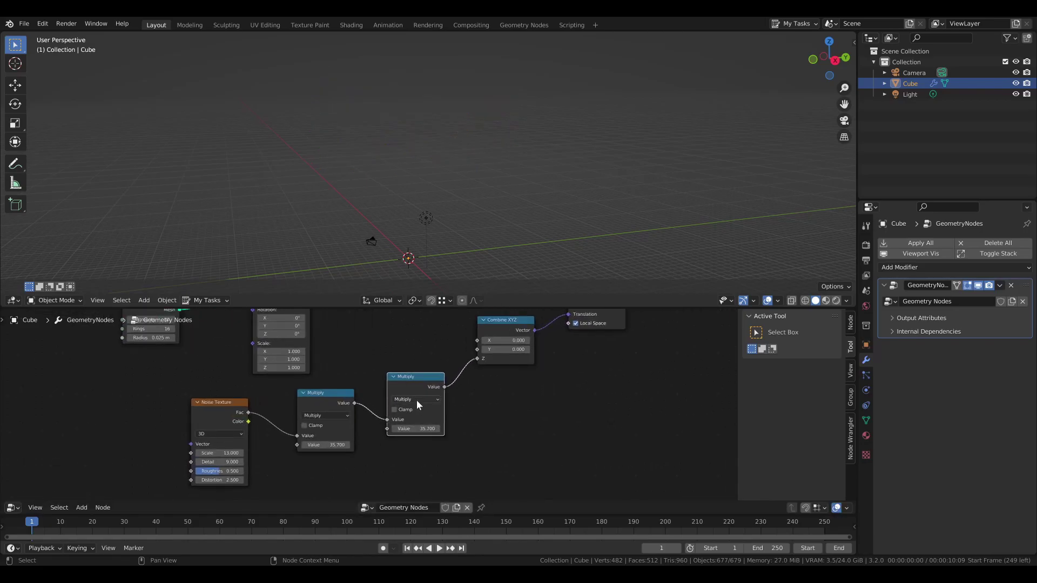
{"action": "left_click", "coordinate": [417, 400]}
{"action": "left_click", "coordinate": [413, 432]}
- Lower the Subtract node's second value until the cloud of spheres is centred vertically around the world origin
{"action": "left_click_drag", "start_coordinate": [419, 433], "coordinate": [394, 430], "text": "shift"}
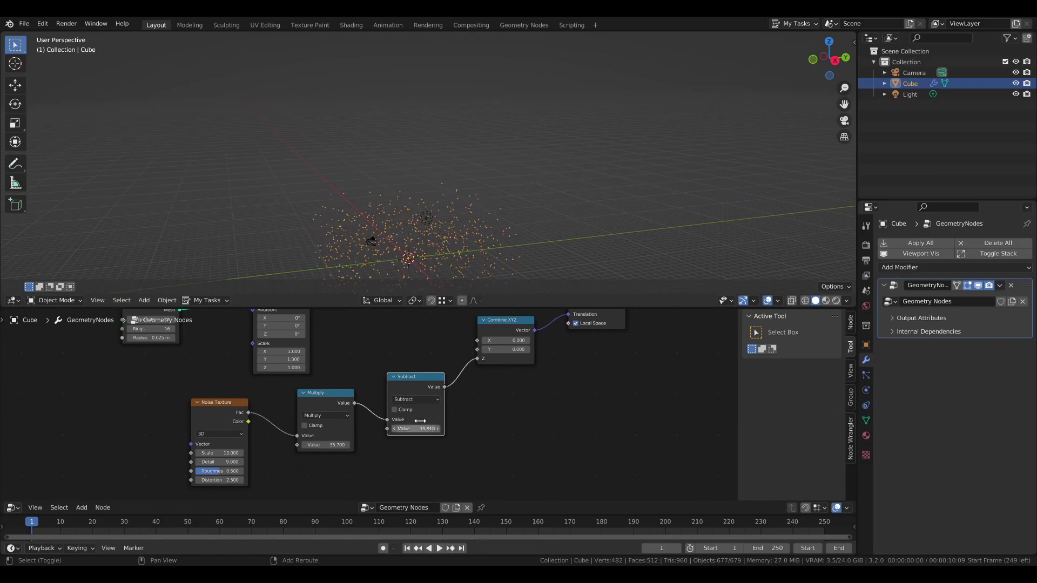
{"action": "middle_click_drag", "start_coordinate": [462, 259], "coordinate": [421, 170], "text": "shift"}
{"action": "left_click_drag", "start_coordinate": [440, 432], "coordinate": [449, 432]}
{"action": "scroll", "coordinate": [308, 179], "scroll_direction": "up", "scroll_amount": 3}
{"action": "middle_click_drag", "start_coordinate": [308, 178], "coordinate": [348, 173]}
{"action": "scroll", "coordinate": [287, 239], "scroll_direction": "up", "scroll_amount": 4}
{"action": "scroll", "coordinate": [348, 173], "scroll_direction": "down", "scroll_amount": 2}
- Add a Random Value node beside the Subtract node, below Combine XYZ
{"action": "scroll", "coordinate": [374, 349], "scroll_direction": "down", "scroll_amount": 4}
{"action": "middle_click_drag", "start_coordinate": [374, 348], "coordinate": [389, 407]}
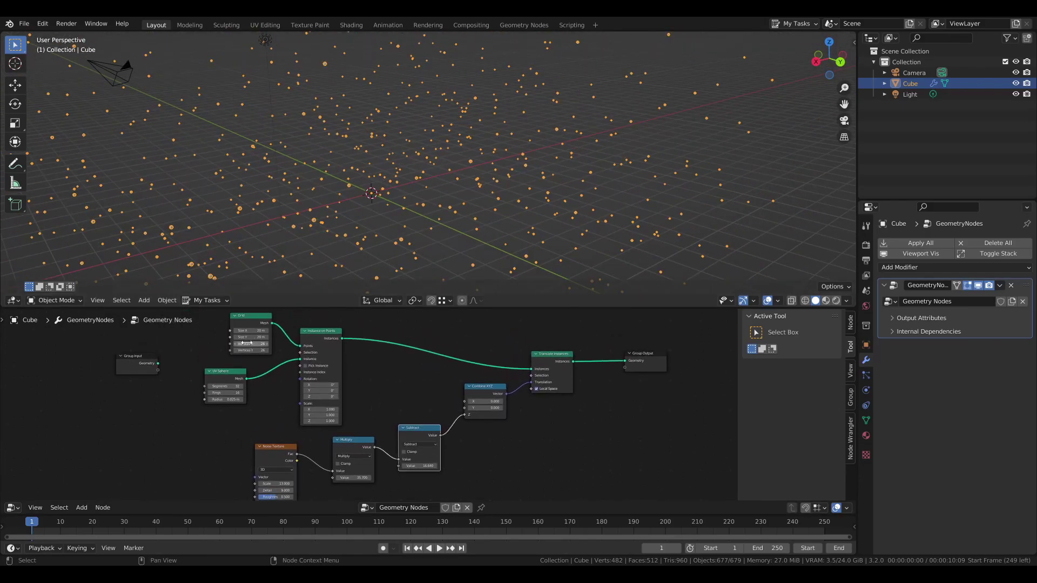
{"action": "scroll", "coordinate": [358, 428], "scroll_direction": "down", "scroll_amount": 1}
{"action": "middle_click_drag", "start_coordinate": [358, 428], "coordinate": [371, 377]}
{"action": "left_click", "coordinate": [369, 347]}
{"action": "key", "text": "shift+a"}
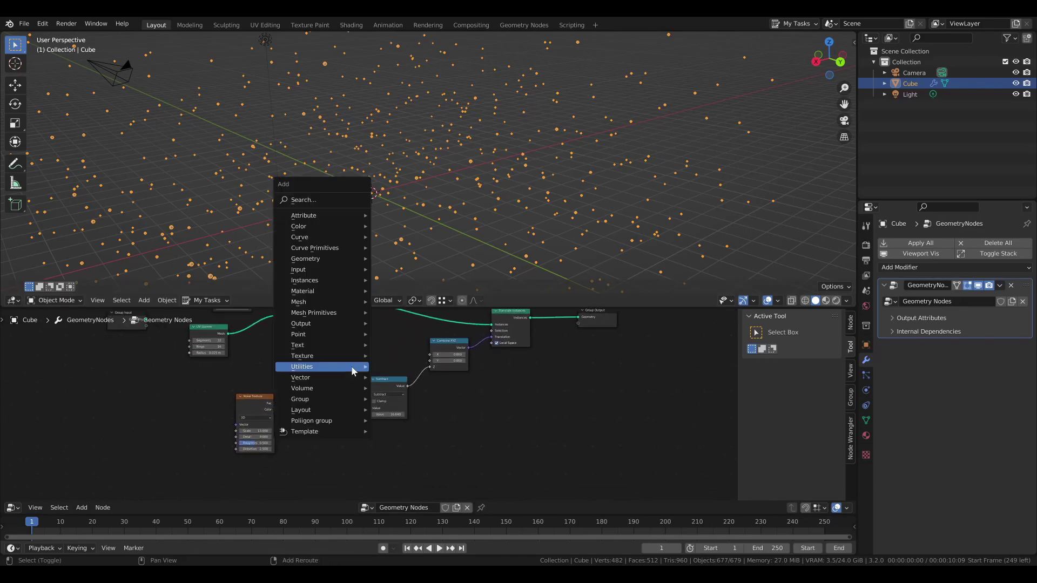
{"action": "mouse_move", "coordinate": [352, 372]}
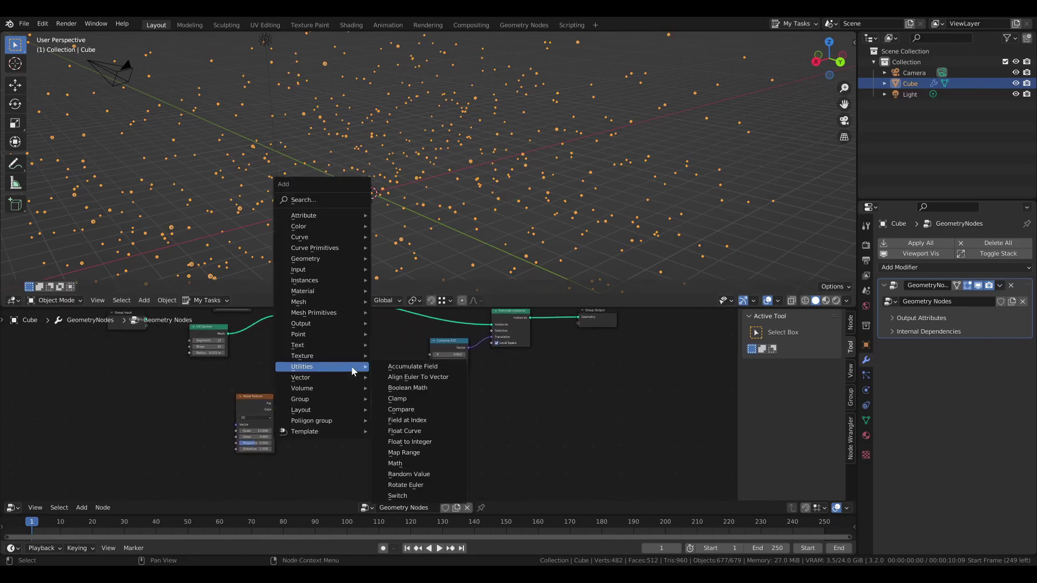
{"action": "left_click", "coordinate": [300, 196]}
{"action": "type", "text": "rand"}
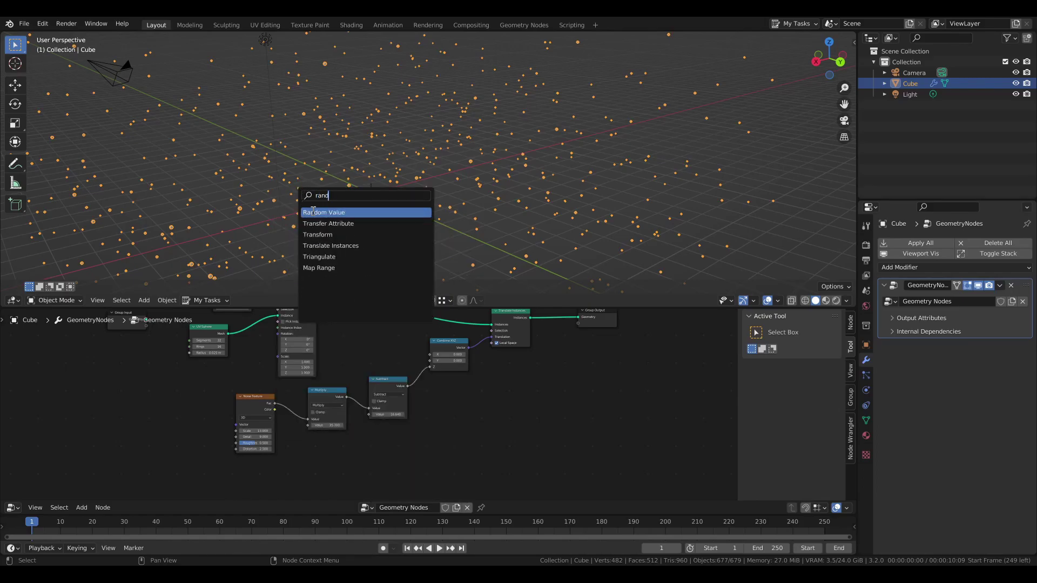
{"action": "left_click", "coordinate": [314, 211]}
{"action": "left_click", "coordinate": [440, 408]}
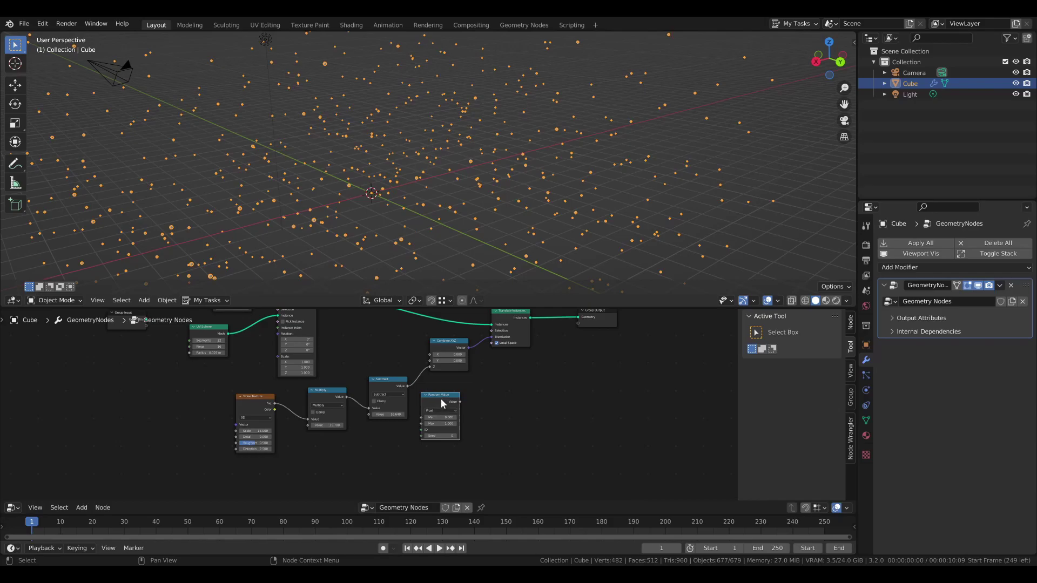
- Try driving Combine XYZ's Z input from the Random Value node with a higher Max value
{"action": "middle_click_drag", "start_coordinate": [468, 385], "coordinate": [414, 423]}
{"action": "left_click_drag", "start_coordinate": [406, 440], "coordinate": [376, 405]}
{"action": "left_click_drag", "start_coordinate": [387, 462], "coordinate": [472, 462]}
{"action": "scroll", "coordinate": [399, 210], "scroll_direction": "down", "scroll_amount": 5}
{"action": "middle_click_drag", "start_coordinate": [400, 205], "coordinate": [469, 189]}
{"action": "middle_click_drag", "start_coordinate": [462, 228], "coordinate": [439, 207], "text": "shift"}
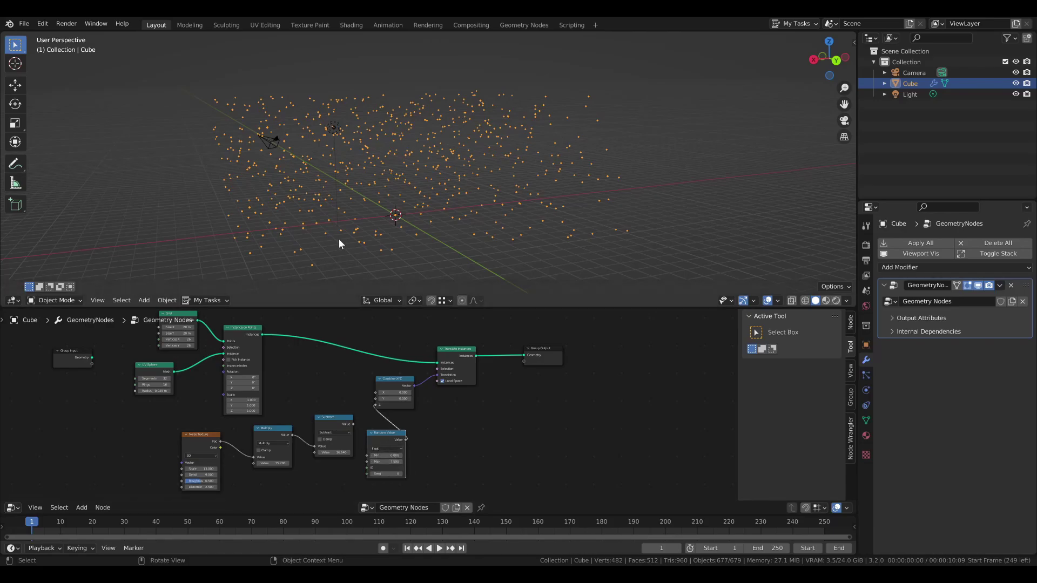
{"action": "middle_click_drag", "start_coordinate": [380, 180], "coordinate": [407, 205]}
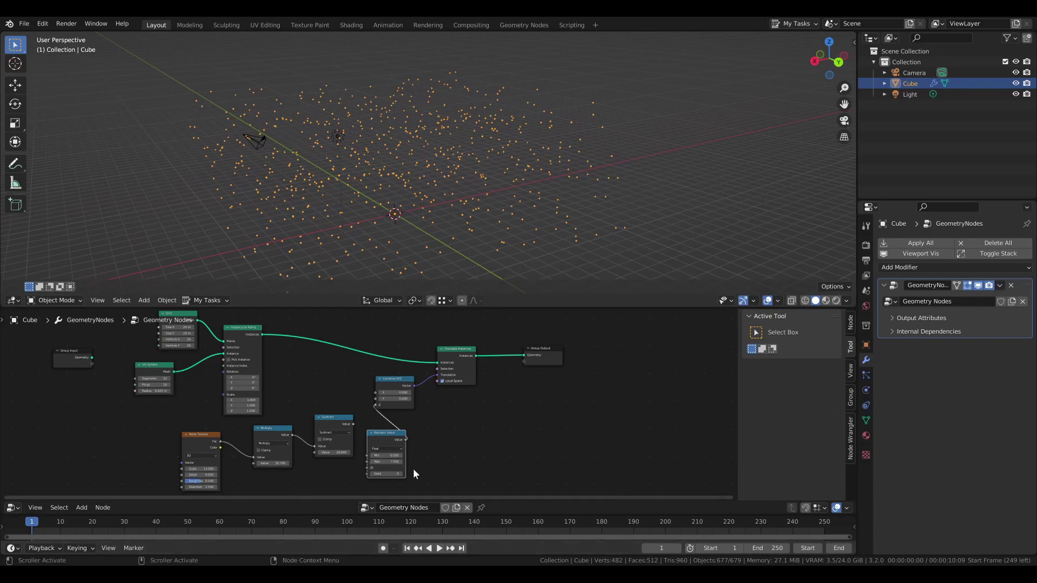
{"action": "mouse_move", "coordinate": [371, 213]}
{"action": "middle_mouse_down"}
{"action": "mouse_move", "coordinate": [334, 211]}
{"action": "mouse_move", "coordinate": [361, 213]}
{"action": "mouse_move", "coordinate": [356, 218]}
{"action": "middle_mouse_up"}
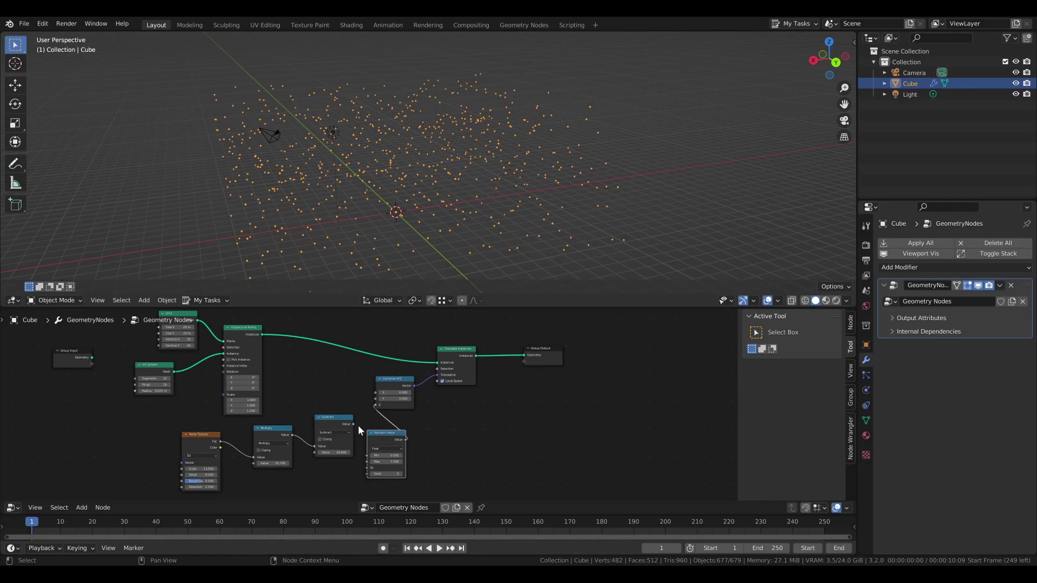
- Reconnect the Subtract node's Value output to the Z input of Combine XYZ in place of Random Value
{"action": "left_click_drag", "start_coordinate": [353, 424], "coordinate": [375, 404]}
{"action": "middle_click_drag", "start_coordinate": [411, 243], "coordinate": [419, 206], "text": "shift"}
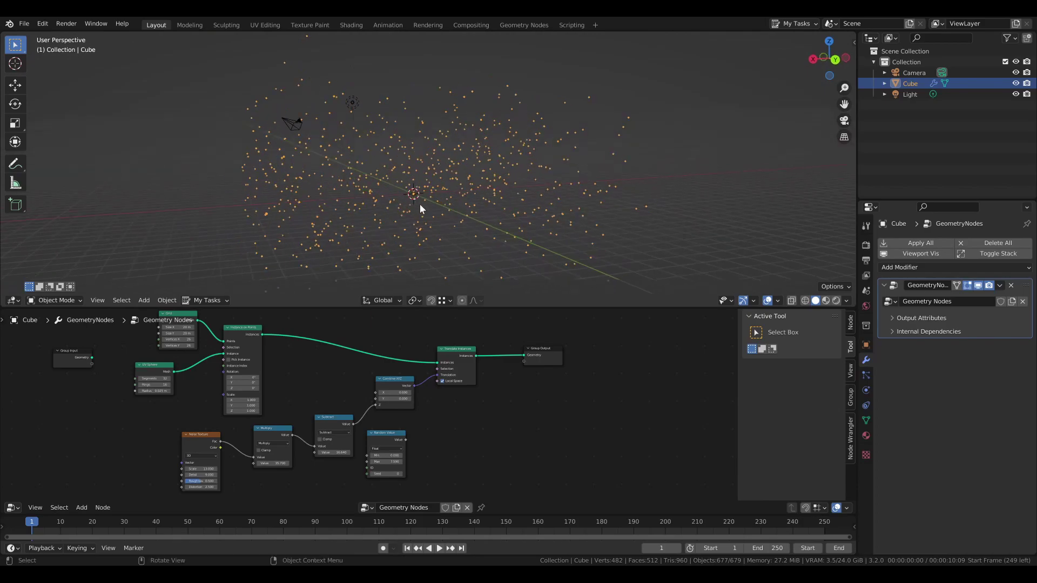
- Delete the Light object from the scene
{"action": "left_click", "coordinate": [352, 103]}
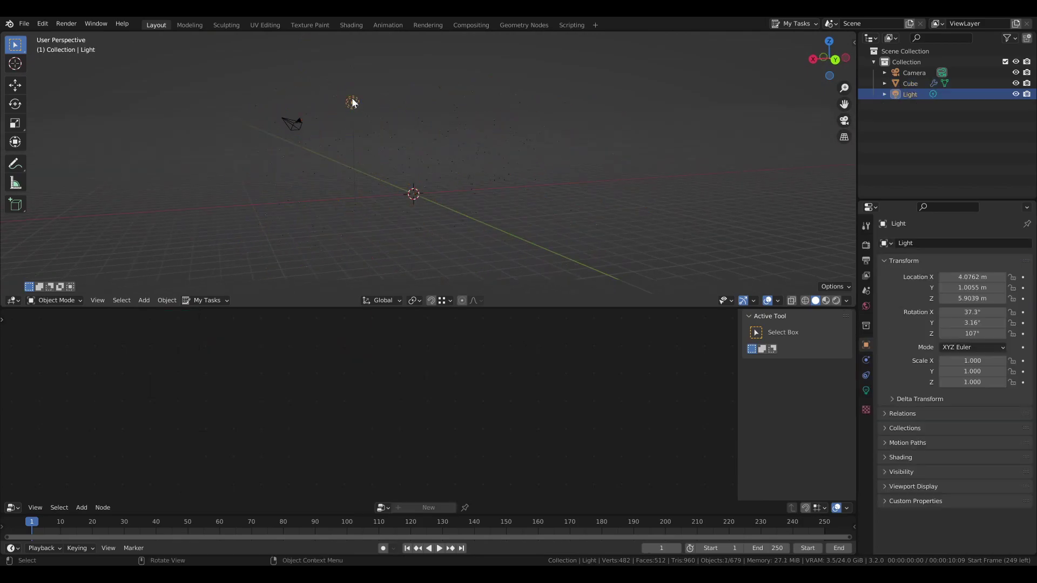
{"action": "key", "text": "x"}
{"action": "left_click", "coordinate": [354, 112]}
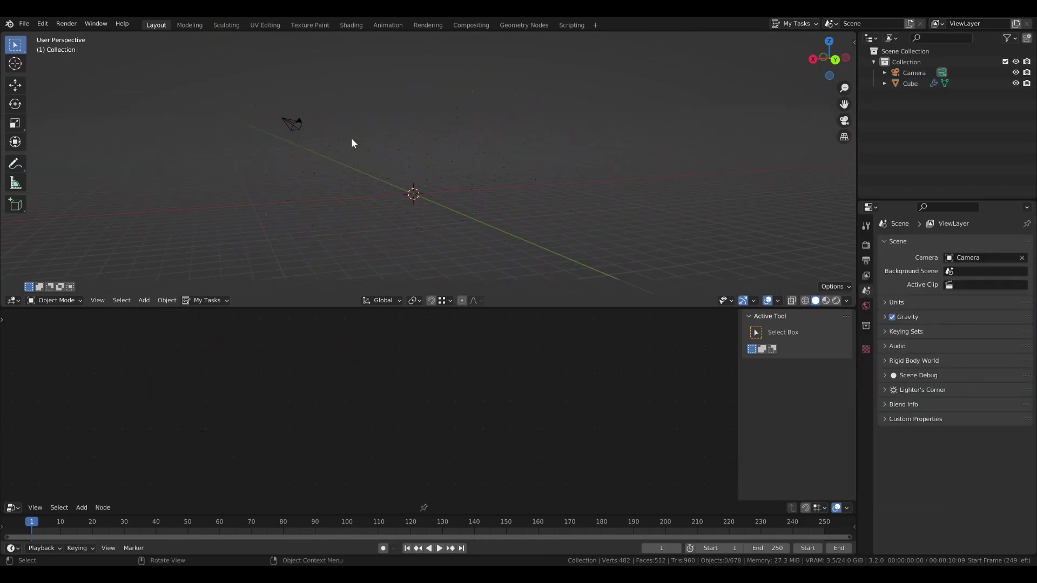
- Snap the camera to the 3D cursor at the world origin using Selection to Cursor (Keep Offset)
{"action": "left_click", "coordinate": [296, 123]}
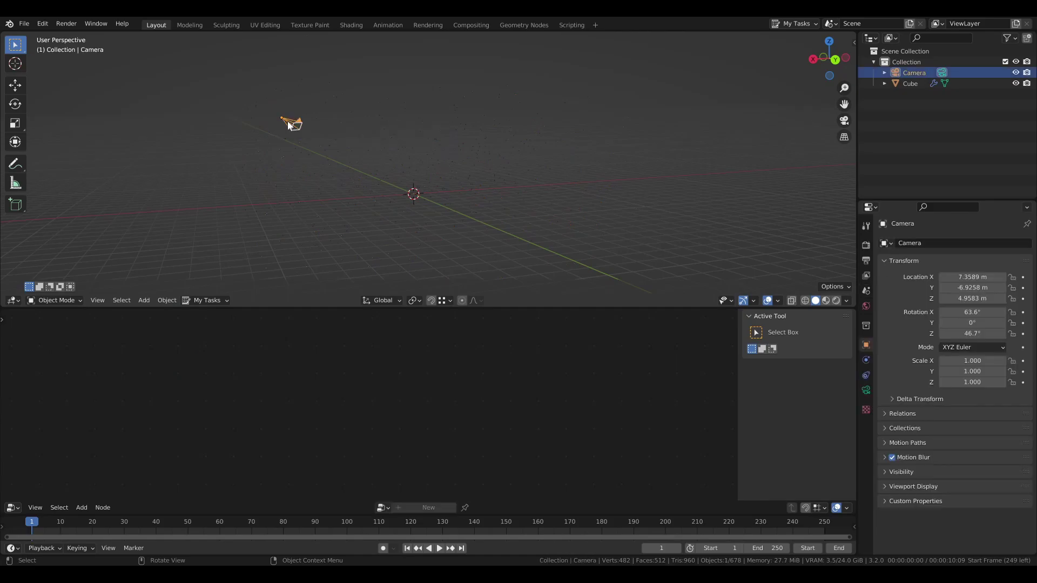
{"action": "key", "text": "shift+s"}
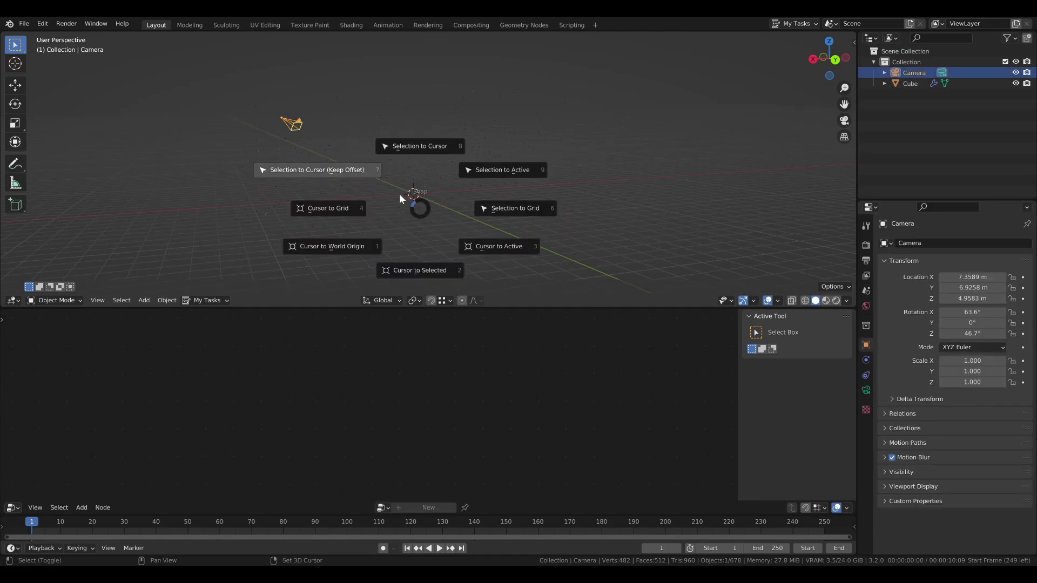
{"action": "left_click", "coordinate": [370, 177]}
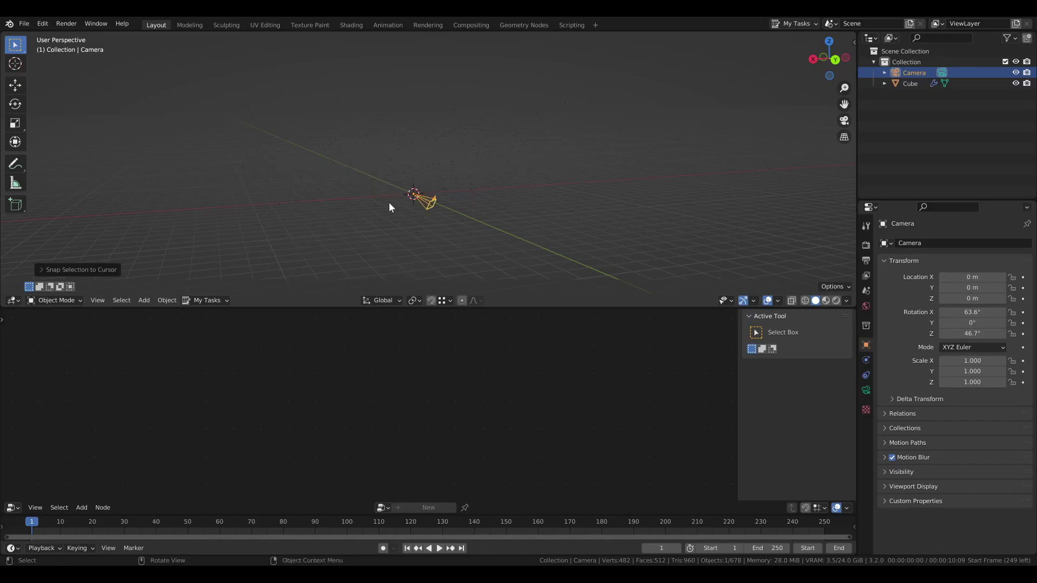
- Clear the camera's rotation
{"action": "key", "text": "F3"}
{"action": "type", "text": "clear t"}
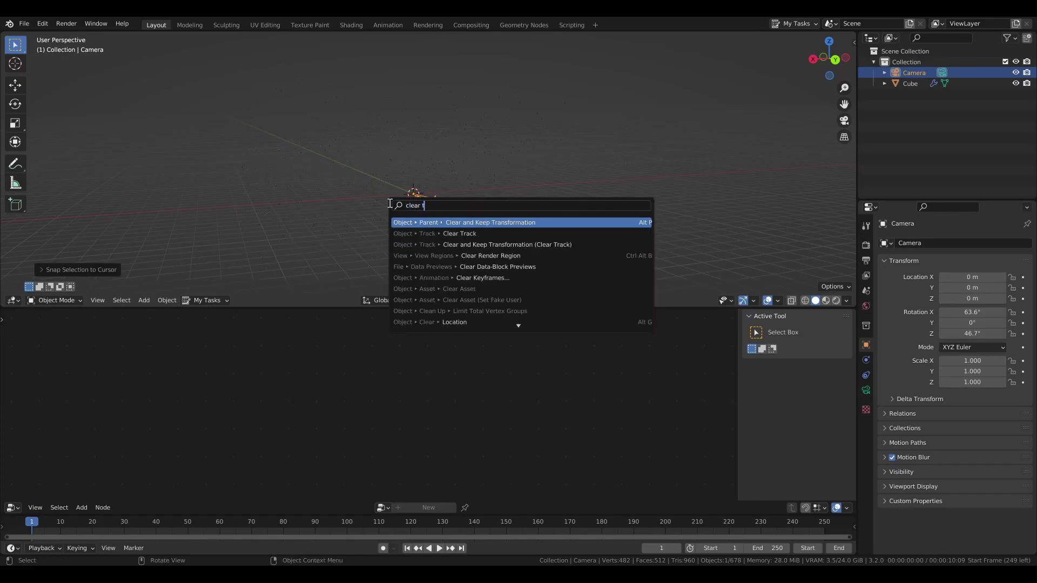
{"action": "key", "text": "Escape"}
{"action": "key", "text": "F3"}
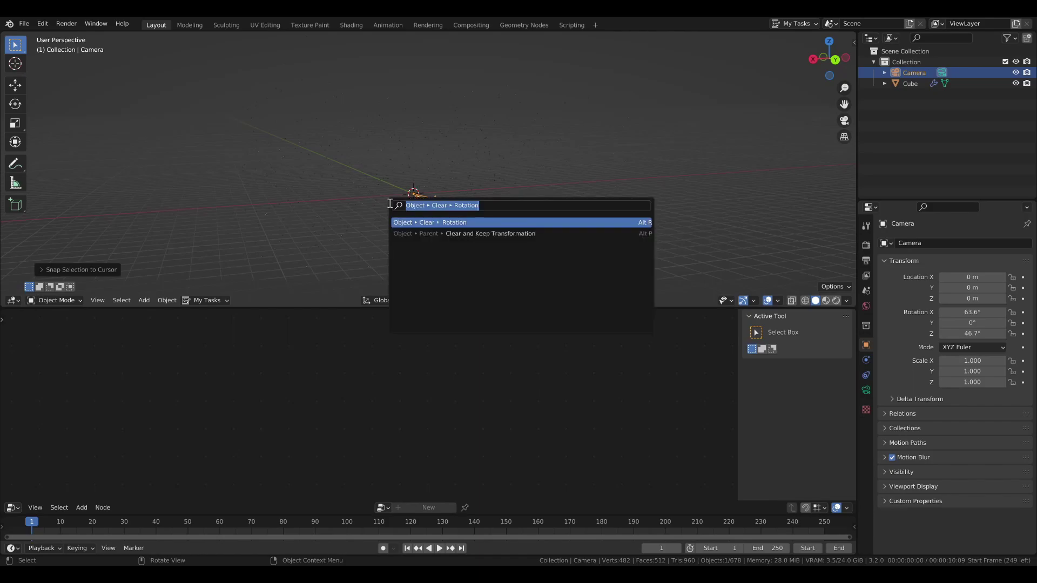
{"action": "left_click", "coordinate": [445, 222]}
- Set the camera's X rotation to 90°
{"action": "scroll", "coordinate": [445, 221], "scroll_direction": "up", "scroll_amount": 4}
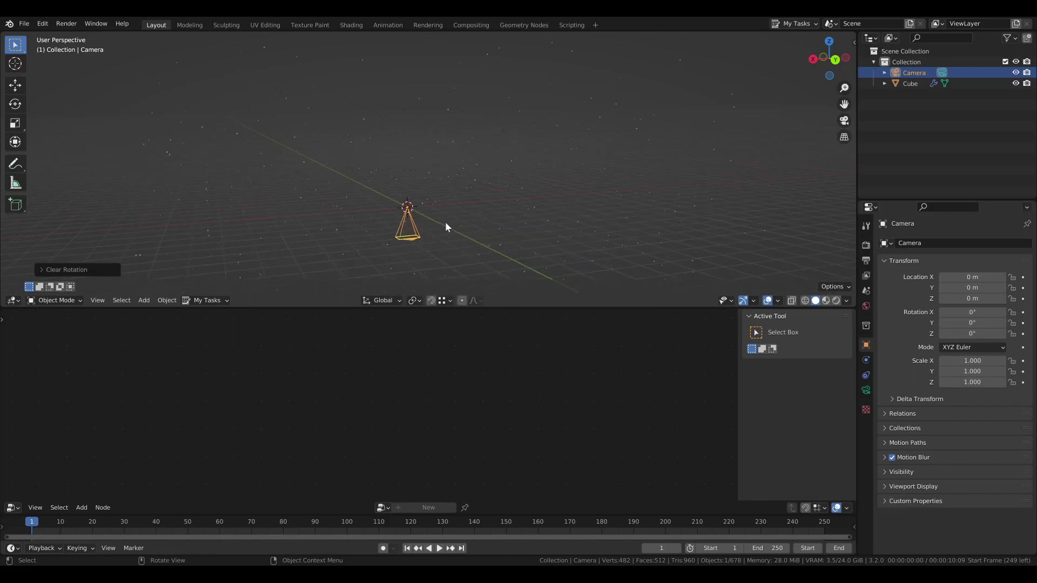
{"action": "middle_click_drag", "start_coordinate": [382, 250], "coordinate": [385, 170], "text": "shift"}
{"action": "key", "text": "n"}
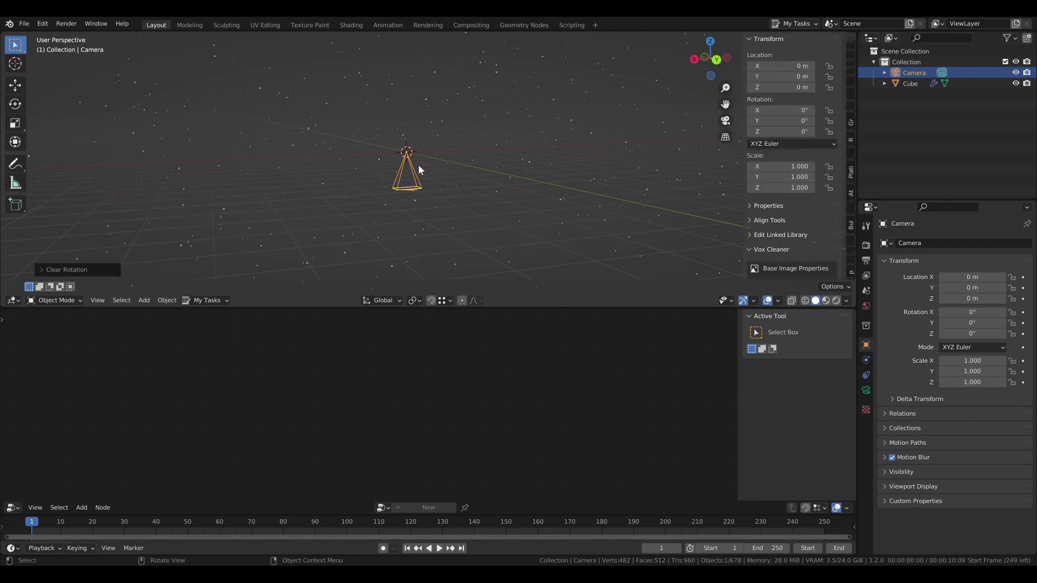
{"action": "left_click_drag", "start_coordinate": [776, 113], "coordinate": [825, 114]}
{"action": "left_click", "coordinate": [777, 113]}
{"action": "type", "text": "90"}
{"action": "key", "text": "Return"}
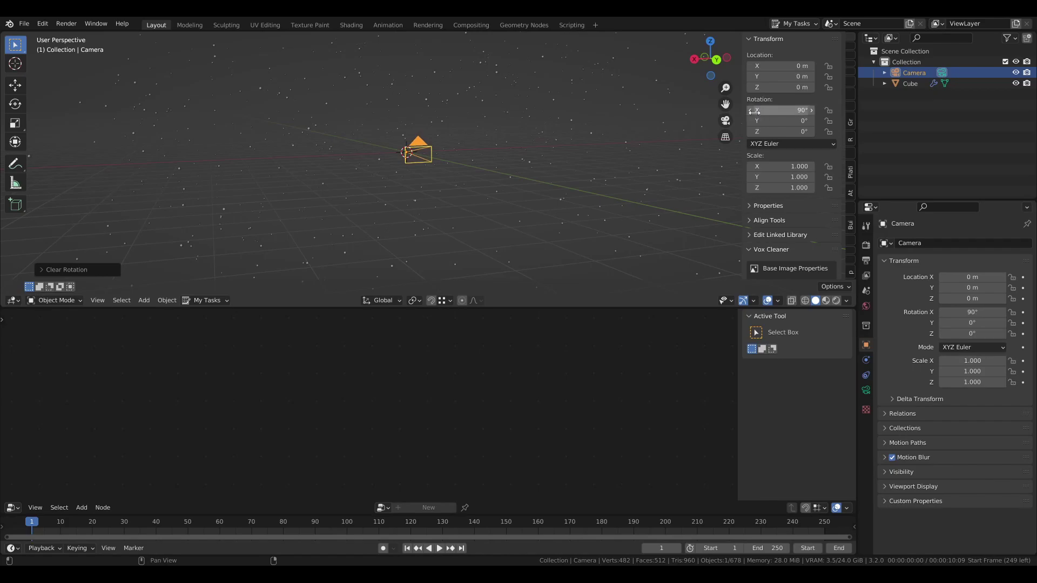
- Check the camera's orientation, and view the sphere cloud through the camera with its whole frame in view
{"action": "middle_click_drag", "start_coordinate": [419, 195], "coordinate": [486, 227]}
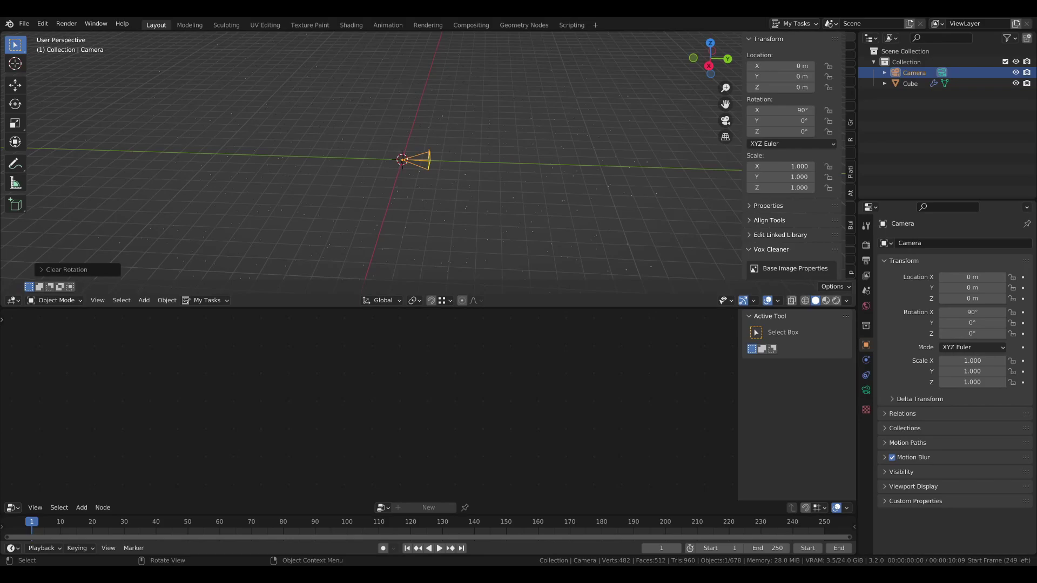
{"action": "key", "text": "KP_0"}
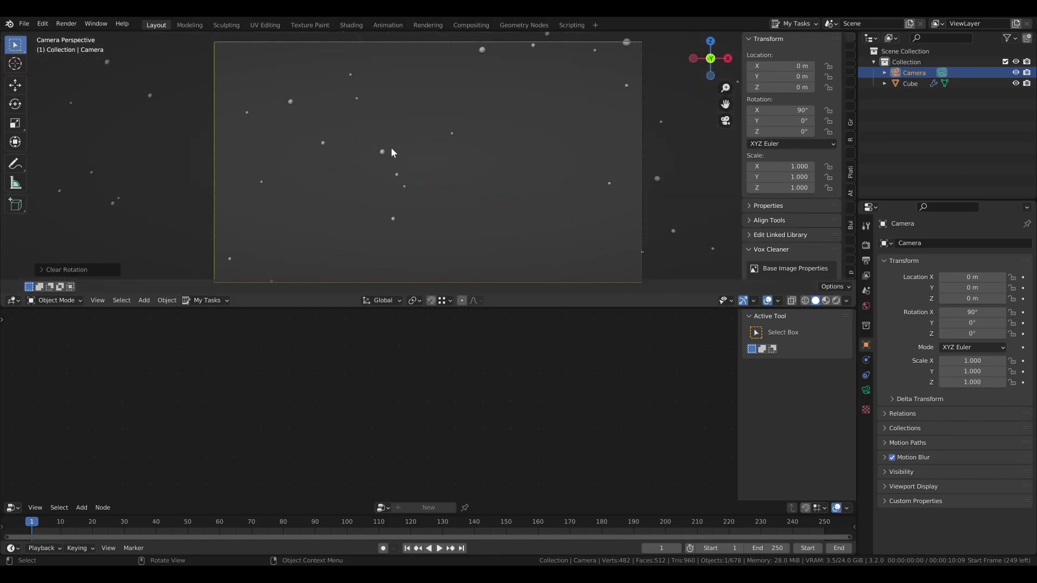
{"action": "scroll", "coordinate": [400, 170], "scroll_direction": "down", "scroll_amount": 2}
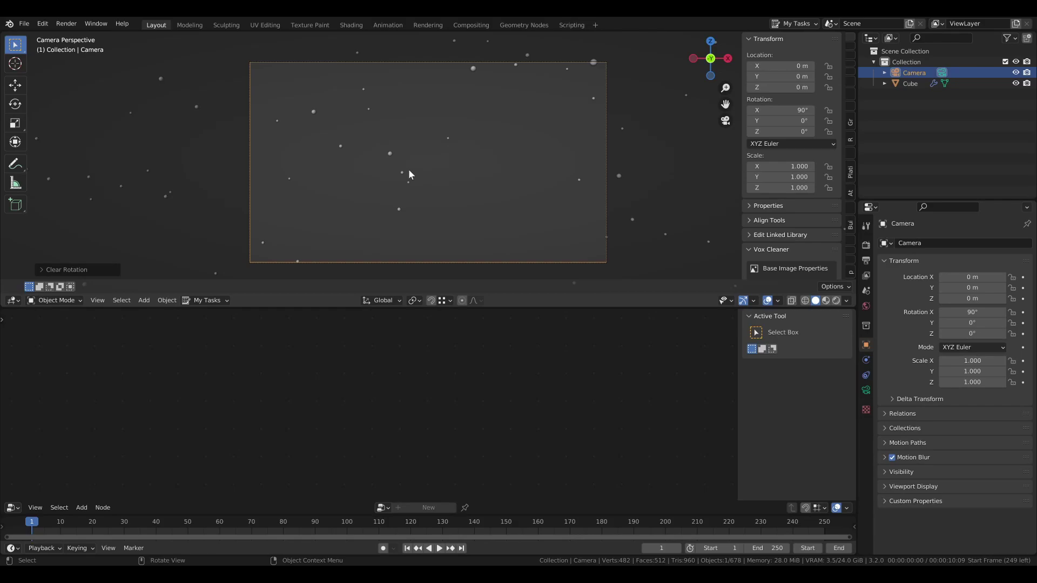
- Select the scattered-spheres object to show its geometry node tree, and bring its Grid node into view
{"action": "left_click", "coordinate": [403, 172]}
{"action": "middle_click_drag", "start_coordinate": [195, 341], "coordinate": [311, 353]}
{"action": "scroll", "coordinate": [326, 356], "scroll_direction": "up", "scroll_amount": 1}
{"action": "scroll", "coordinate": [325, 356], "scroll_direction": "up", "scroll_amount": 1}
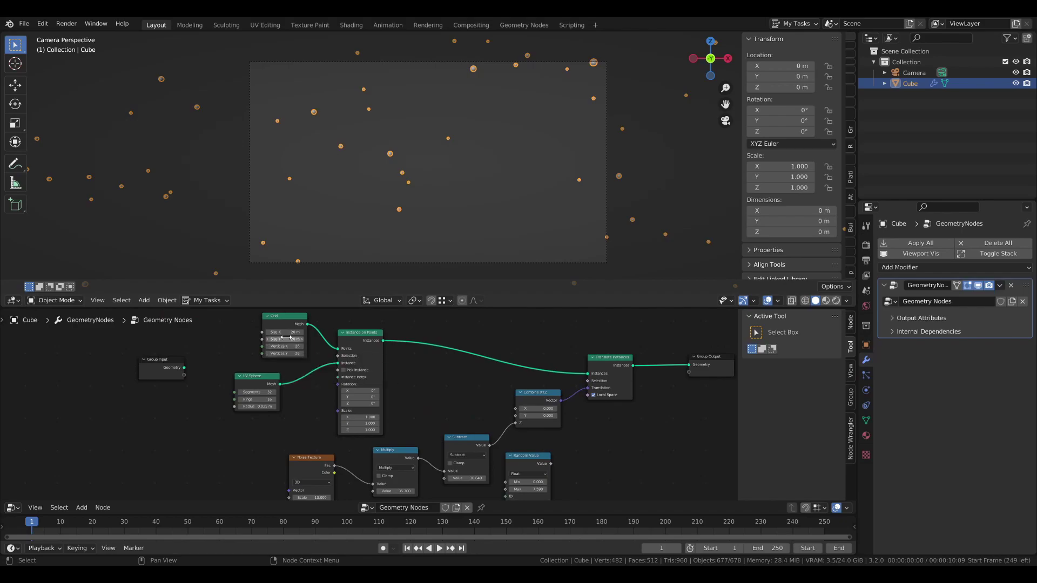
- Try raising the Grid node's Vertices X and Y to 103, and bring both back to 26
{"action": "left_click_drag", "start_coordinate": [287, 346], "coordinate": [329, 354], "text": "shift"}
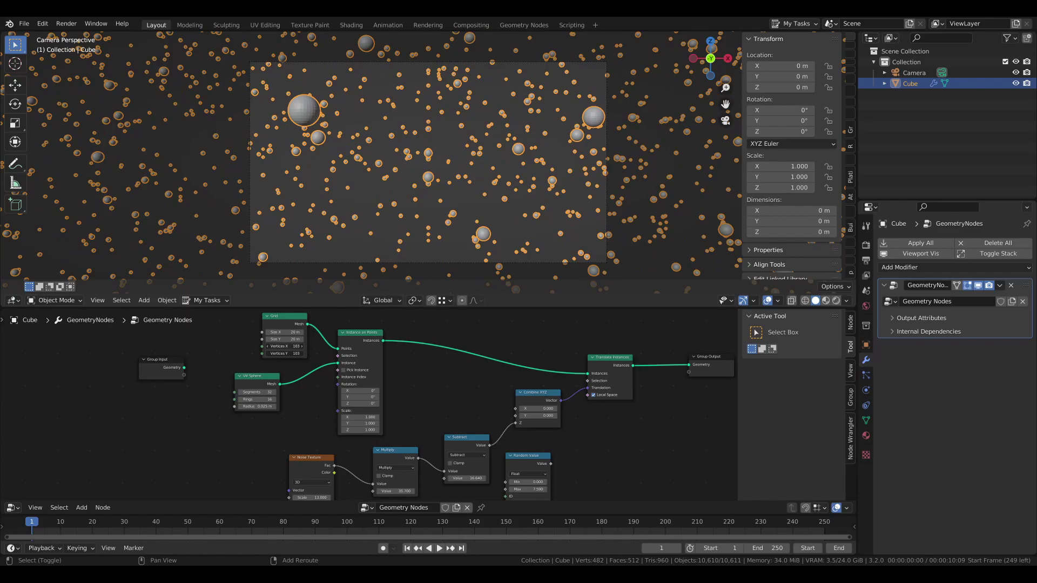
{"action": "left_click_drag", "start_coordinate": [329, 354], "coordinate": [287, 354]}
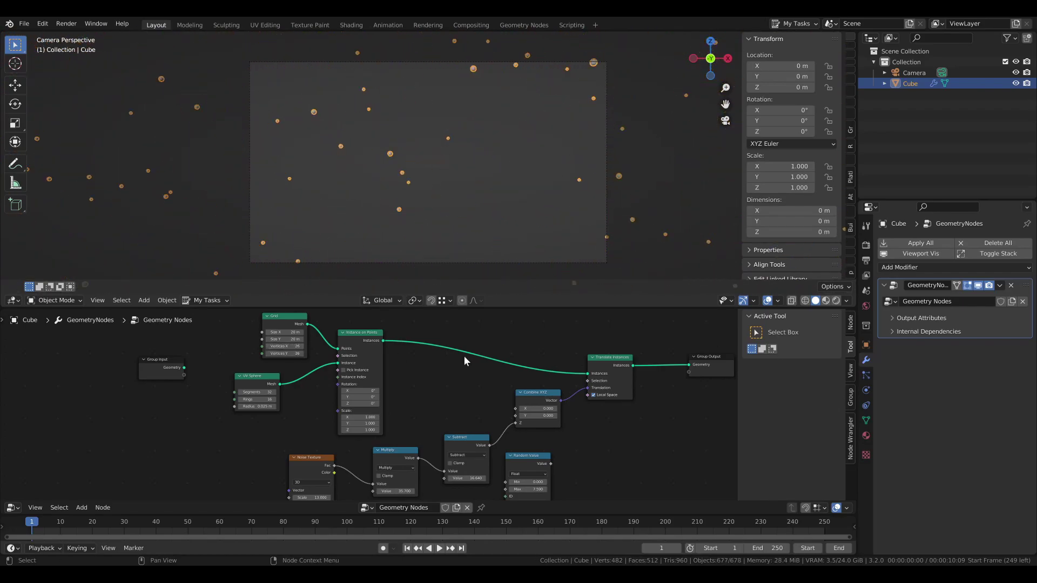
- Mute the Translate Instances node, set the Grid's Vertices X and Y to 27, and unmute the node
{"action": "left_click", "coordinate": [596, 369]}
{"action": "key", "text": "m"}
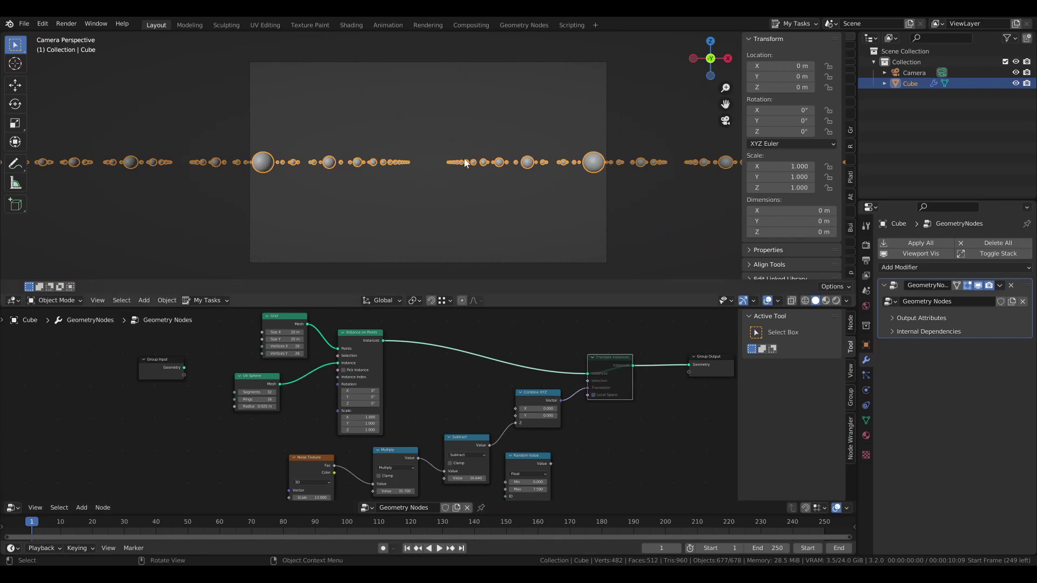
{"action": "left_click", "coordinate": [302, 346]}
{"action": "left_click", "coordinate": [301, 355]}
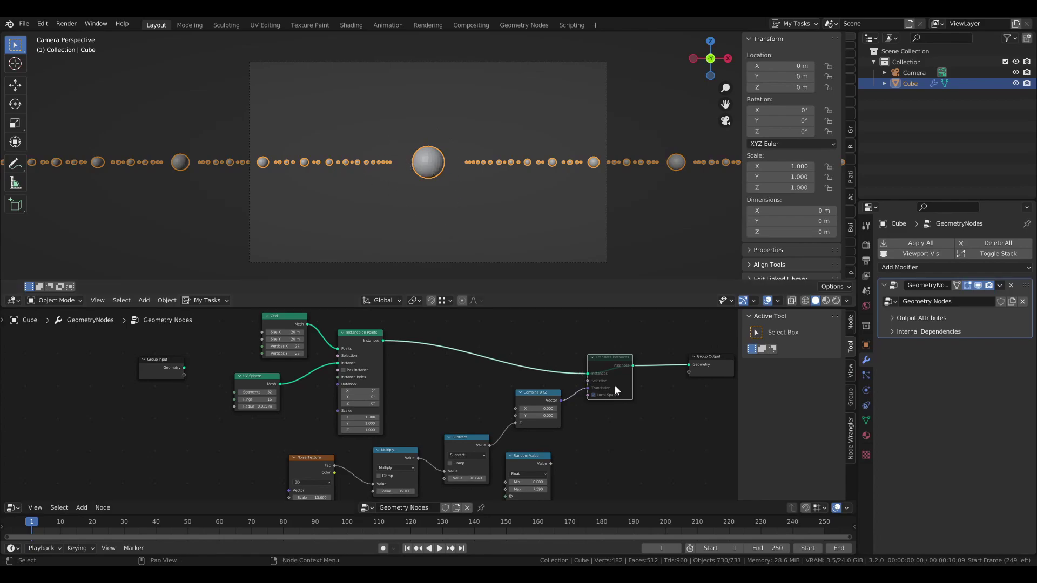
{"action": "key", "text": "m"}
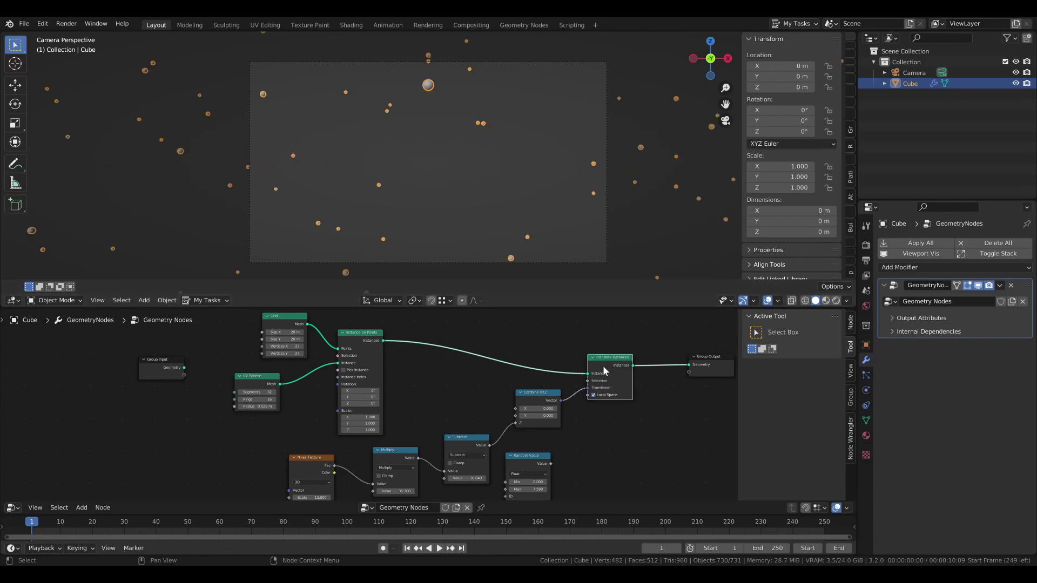
- Try raising the Grid's Vertices X and Y to 83, and undo back to the muted Translate Instances node
{"action": "left_click_drag", "start_coordinate": [282, 346], "coordinate": [364, 353], "text": "shift"}
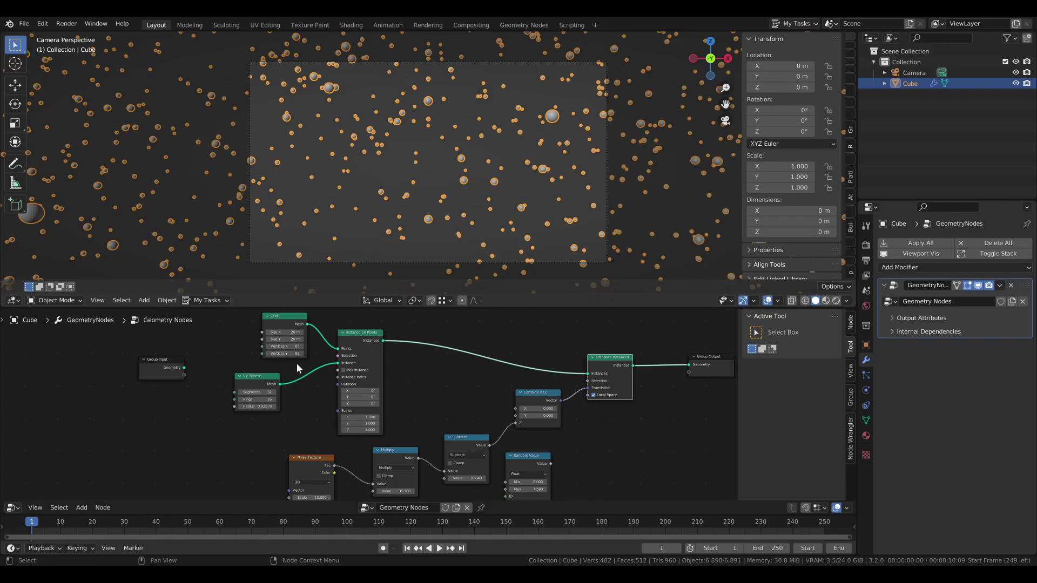
{"action": "key", "text": "ctrl+z"}
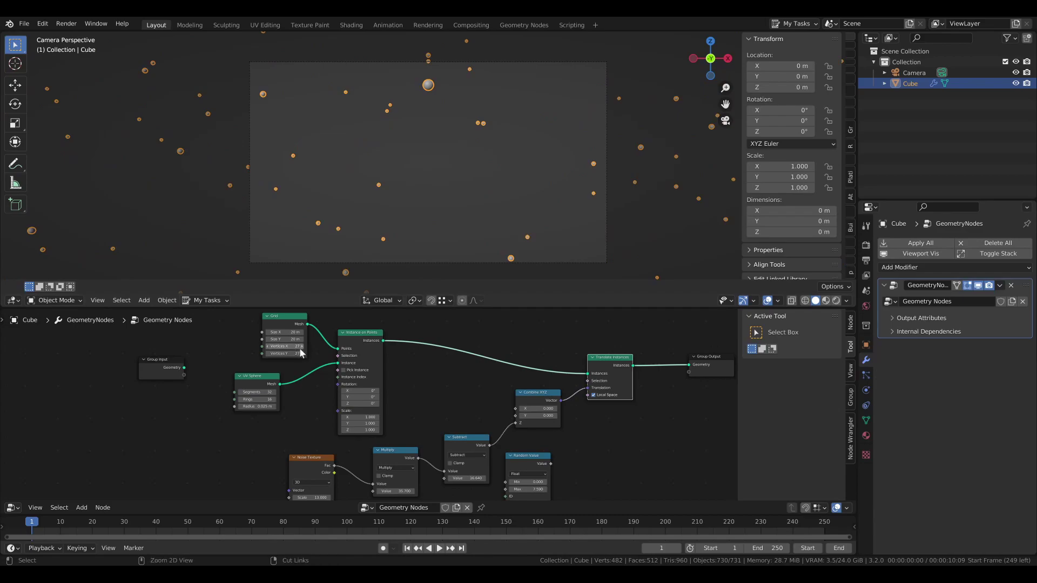
{"action": "key", "text": "ctrl+z"}
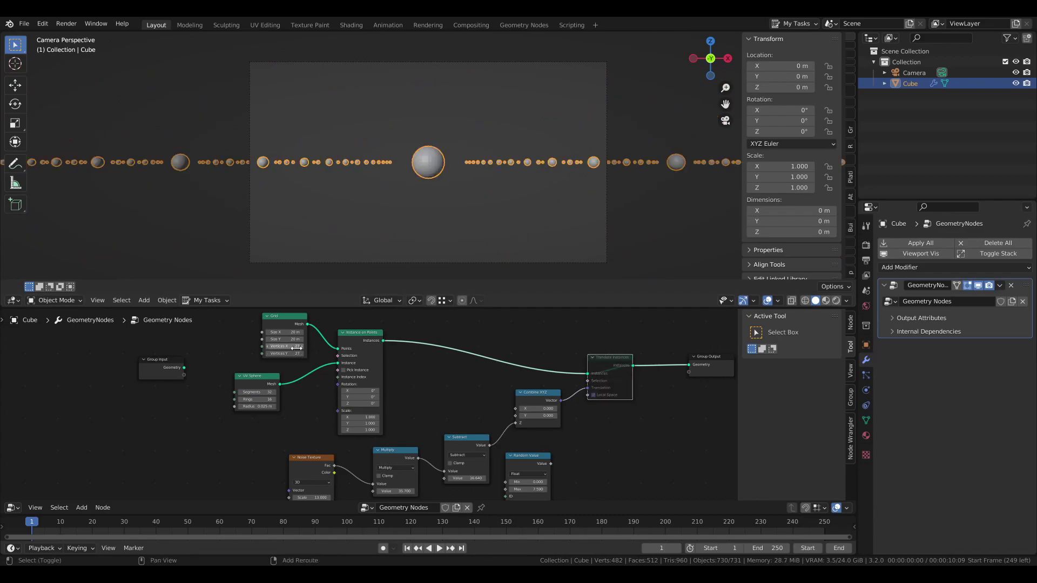
- Set the Grid's Vertices X and Y to 26 and unmute the Translate Instances node
{"action": "left_click", "coordinate": [268, 347]}
{"action": "left_click", "coordinate": [268, 354]}
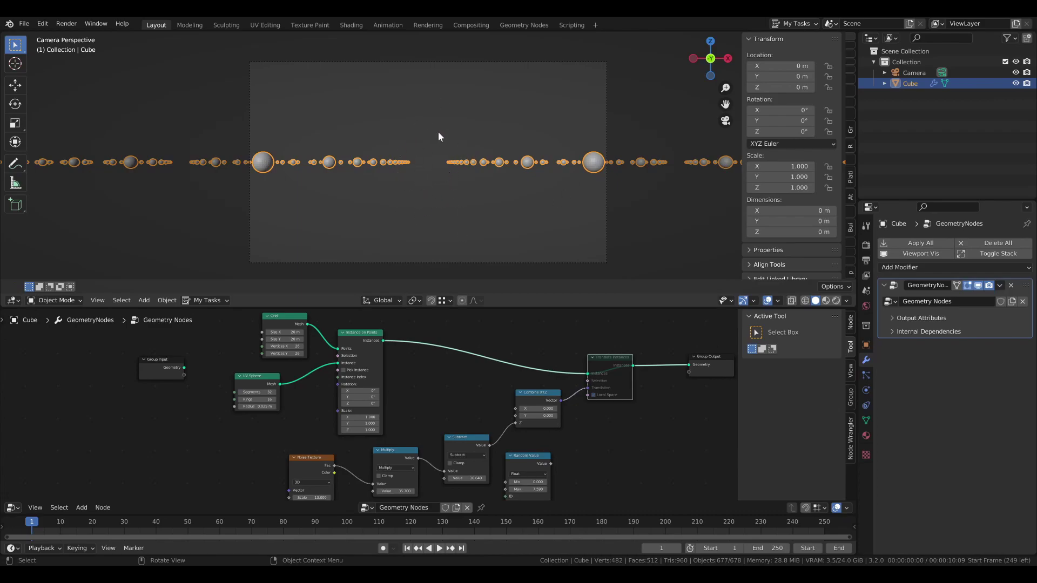
{"action": "key", "text": "m"}
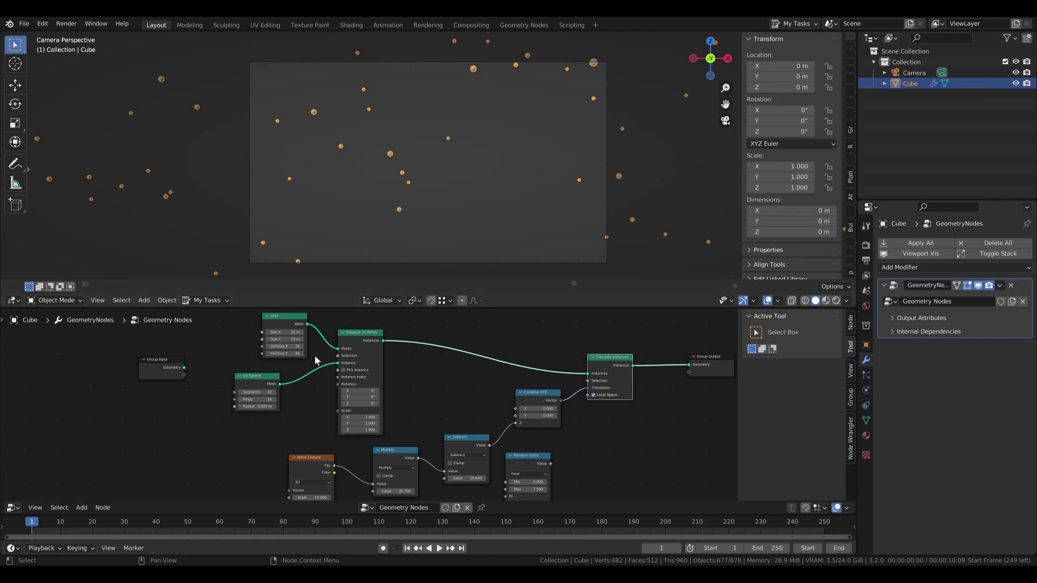
- Insert a Set Material node on the link between Instance on Points and Translate Instances
{"action": "key", "text": "shift+a"}
{"action": "mouse_move", "coordinate": [422, 352]}
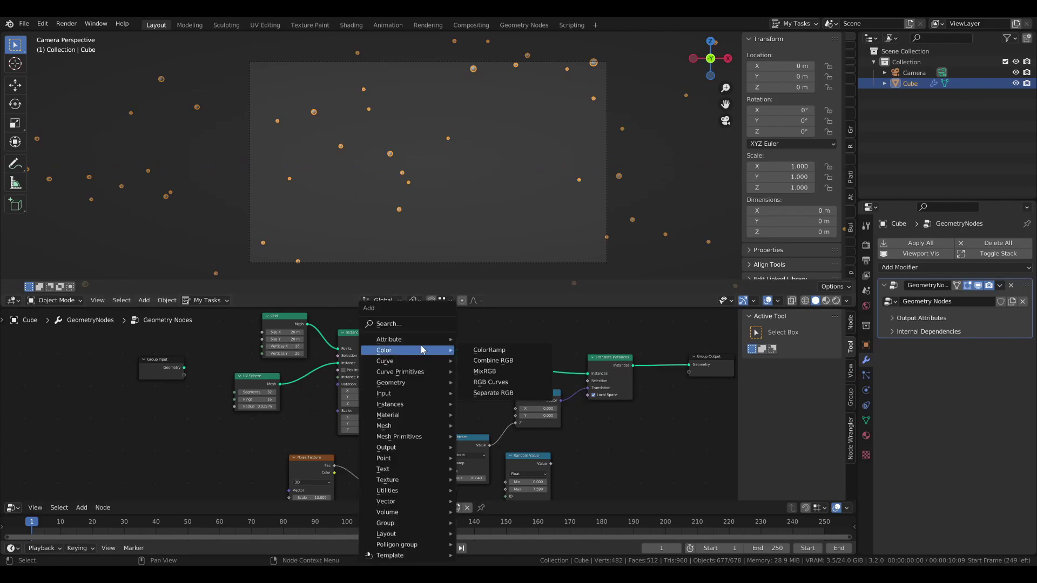
{"action": "mouse_move", "coordinate": [419, 416]}
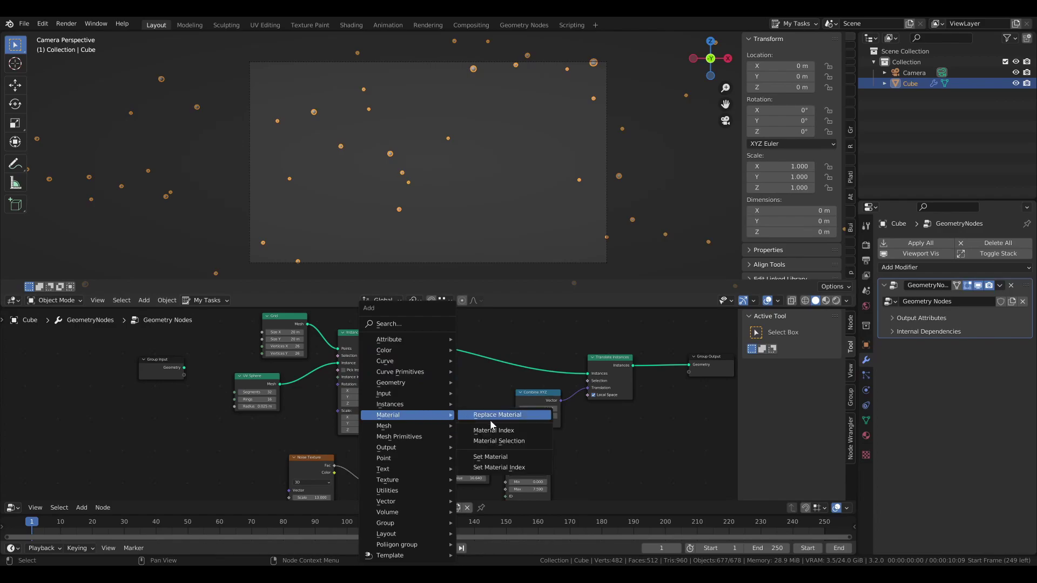
{"action": "left_click", "coordinate": [497, 462]}
{"action": "left_click", "coordinate": [462, 346]}
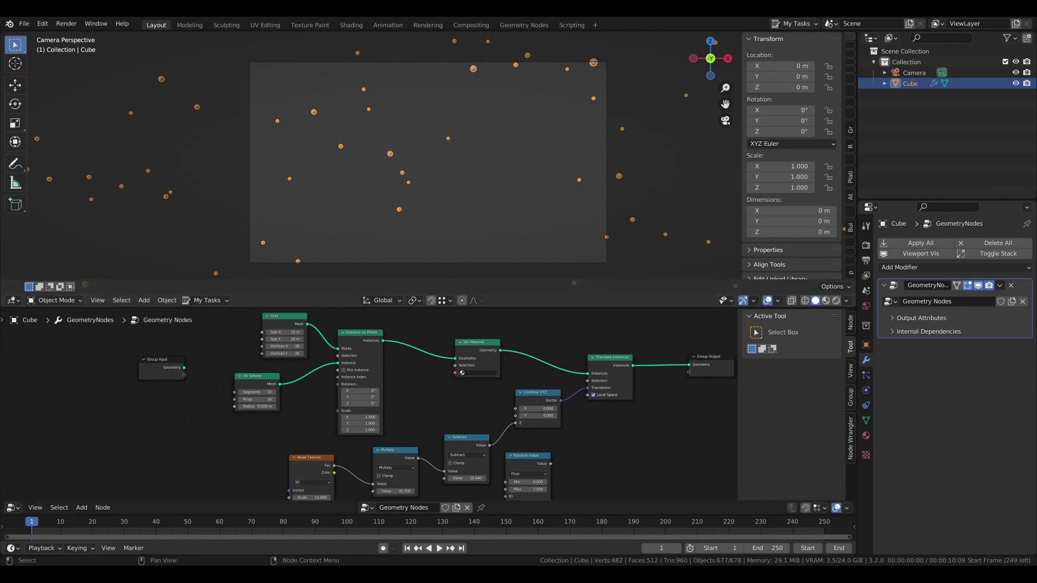
- Join all nodes between Group Input and Group Output into one frame
{"action": "left_click", "coordinate": [440, 413]}
{"action": "scroll", "coordinate": [440, 413], "scroll_direction": "down", "scroll_amount": 7}
{"action": "middle_click_drag", "start_coordinate": [427, 406], "coordinate": [380, 428]}
{"action": "left_click_drag", "start_coordinate": [237, 353], "coordinate": [505, 478]}
{"action": "key", "text": "ctrl+j"}
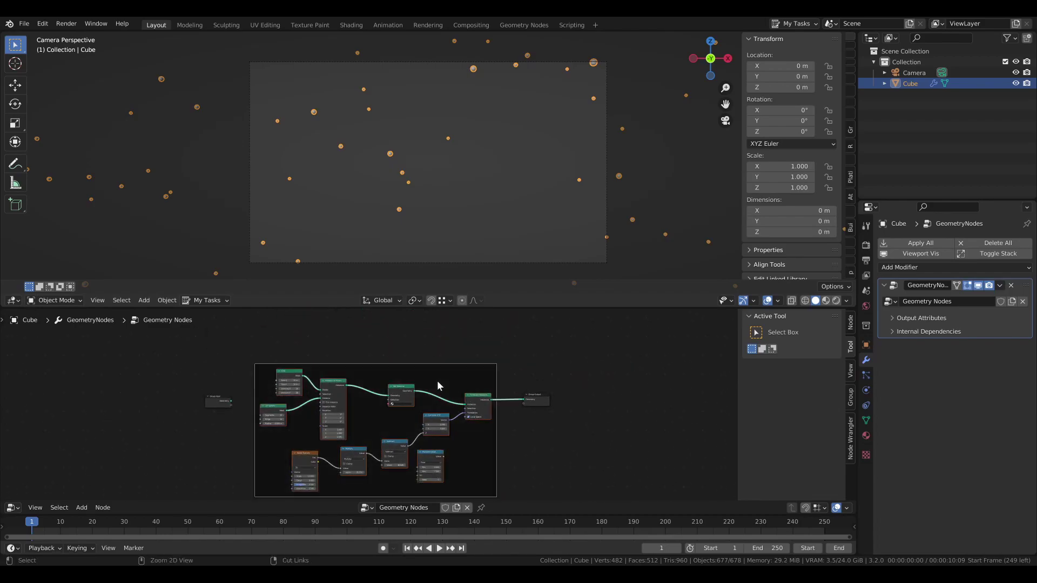
- Label the new node frame "Starfield"
{"action": "left_click", "coordinate": [374, 367]}
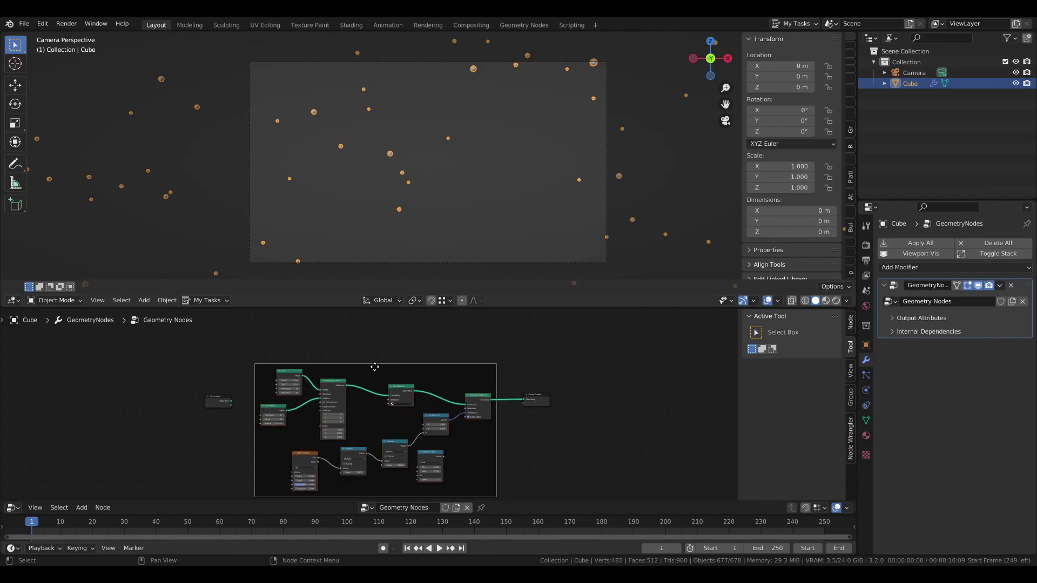
{"action": "key", "text": "F2"}
{"action": "type", "text": "Star"}
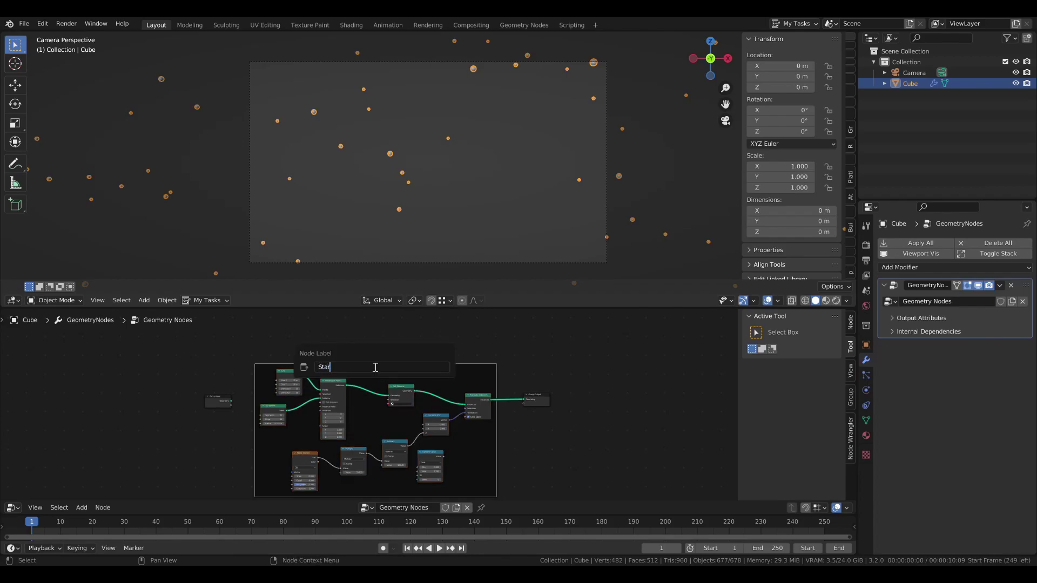
{"action": "type", "text": "field"}
{"action": "key", "text": "Return"}
- Expose the Grid's vertex count by linking Vertices X and Vertices Y to one shared Group Input socket
{"action": "left_click", "coordinate": [305, 404]}
{"action": "middle_click_drag", "start_coordinate": [226, 400], "coordinate": [357, 432]}
{"action": "scroll", "coordinate": [324, 397], "scroll_direction": "up", "scroll_amount": 8}
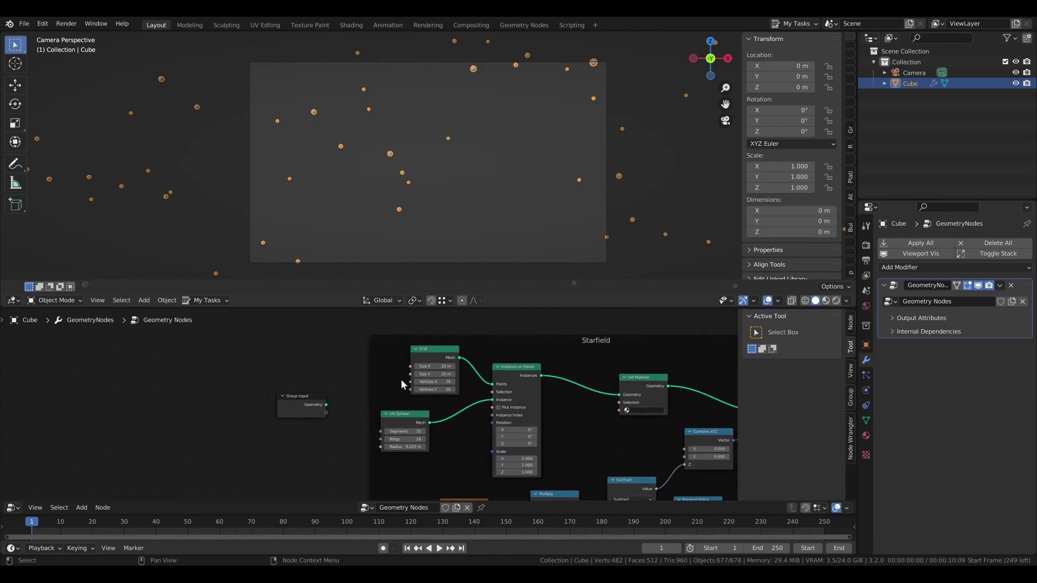
{"action": "left_click_drag", "start_coordinate": [411, 383], "coordinate": [326, 413]}
{"action": "left_click_drag", "start_coordinate": [411, 392], "coordinate": [324, 414]}
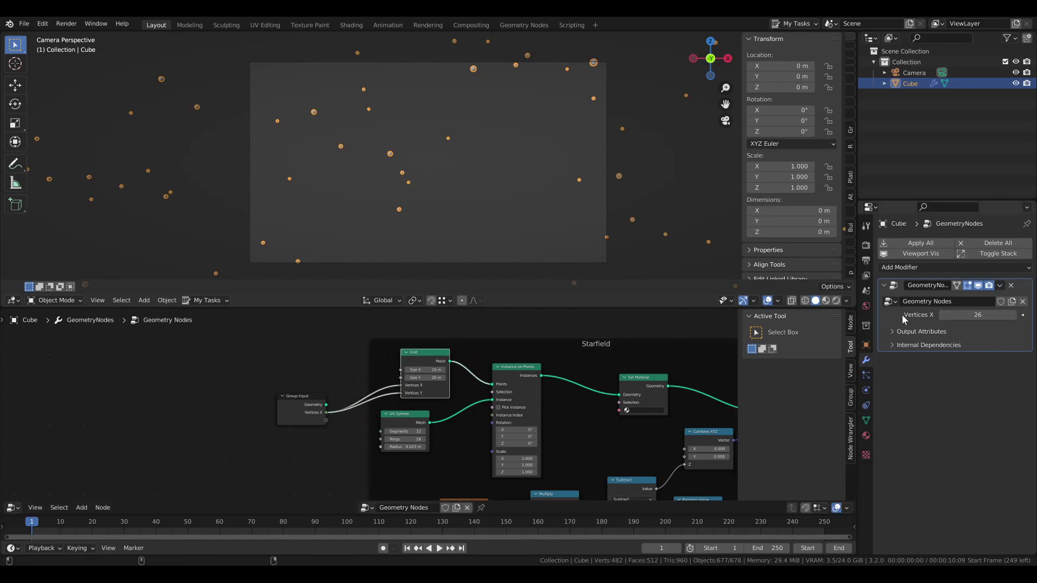
- Try changing the exposed Vertices X value on the modifier
{"action": "left_click_drag", "start_coordinate": [977, 315], "coordinate": [999, 315]}
{"action": "right_click", "coordinate": [977, 314]}
- Look over the Starfield node tree and examine the sphere cloud around the camera from outside the camera view
{"action": "scroll", "coordinate": [464, 379], "scroll_direction": "down", "scroll_amount": 4}
{"action": "middle_click_drag", "start_coordinate": [525, 405], "coordinate": [414, 386]}
{"action": "scroll", "coordinate": [447, 385], "scroll_direction": "down", "scroll_amount": 1}
{"action": "scroll", "coordinate": [407, 376], "scroll_direction": "down", "scroll_amount": 1}
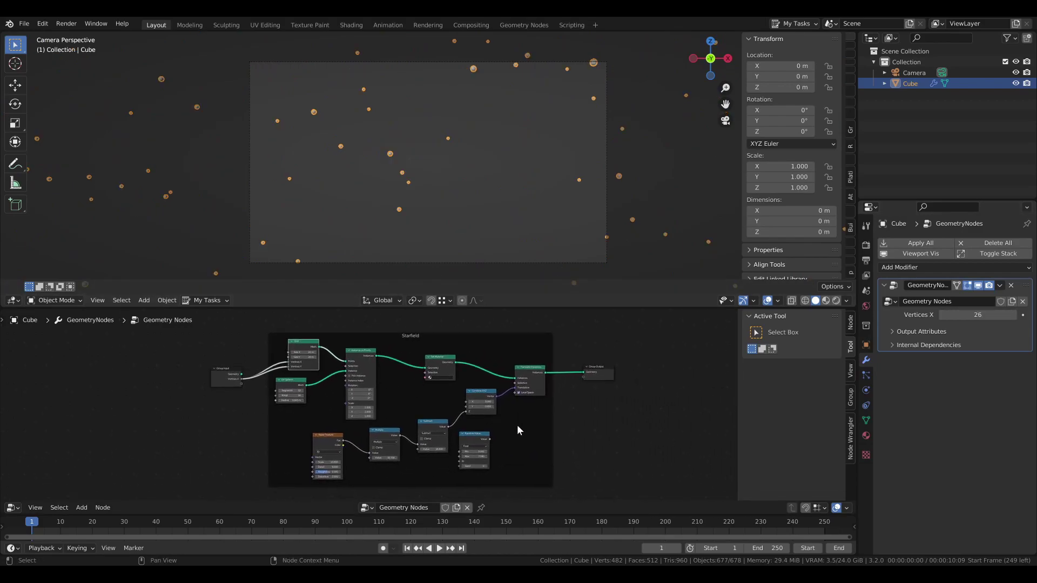
{"action": "middle_click_drag", "start_coordinate": [474, 366], "coordinate": [296, 360]}
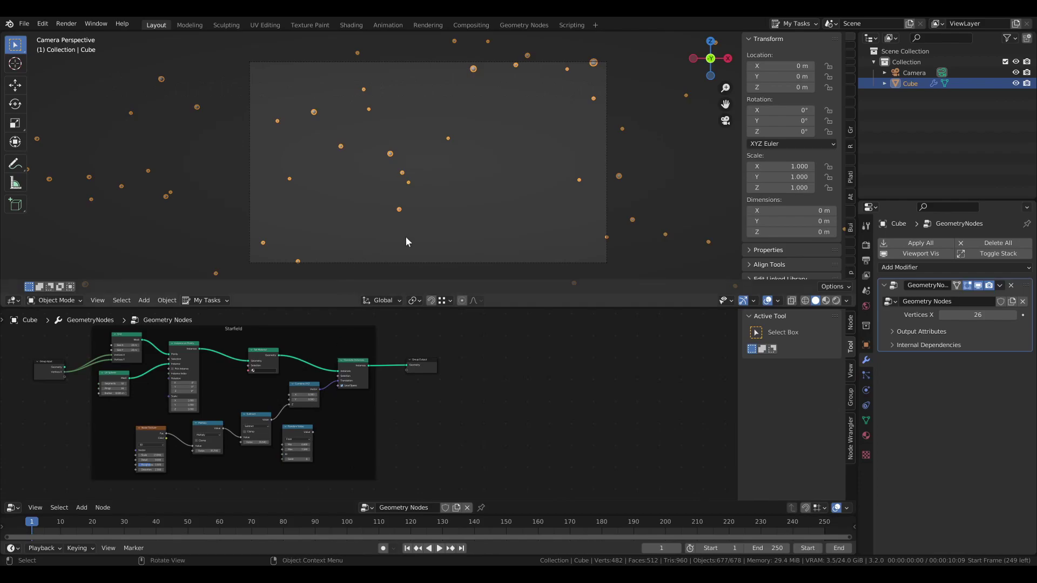
{"action": "middle_click_drag", "start_coordinate": [404, 237], "coordinate": [367, 241]}
{"action": "scroll", "coordinate": [369, 240], "scroll_direction": "down", "scroll_amount": 10}
{"action": "scroll", "coordinate": [426, 219], "scroll_direction": "down", "scroll_amount": 6}
{"action": "middle_click_drag", "start_coordinate": [459, 193], "coordinate": [408, 191]}
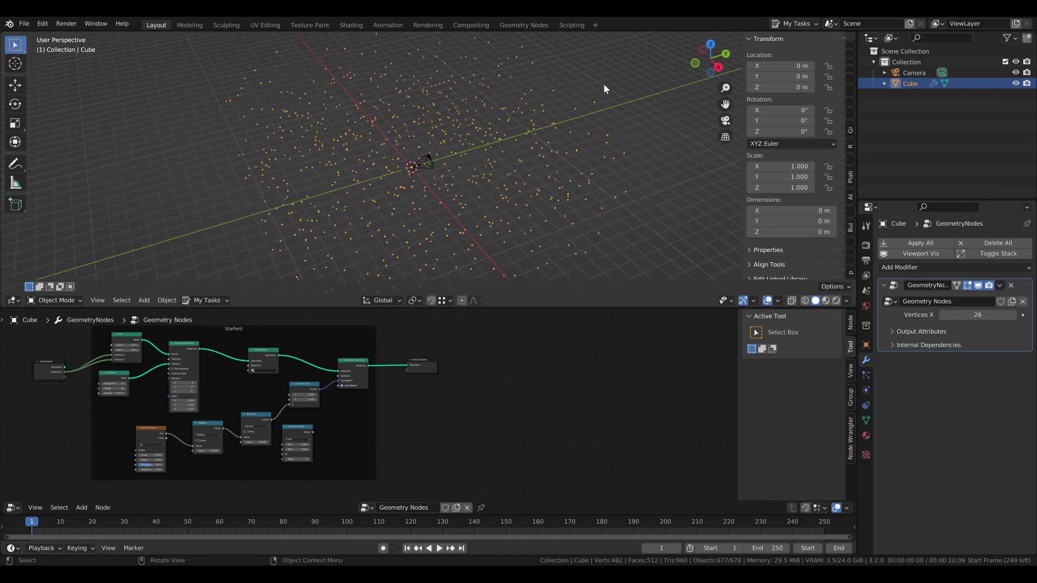
{"action": "middle_click_drag", "start_coordinate": [403, 398], "coordinate": [360, 396]}
{"action": "middle_click_drag", "start_coordinate": [482, 216], "coordinate": [520, 162]}
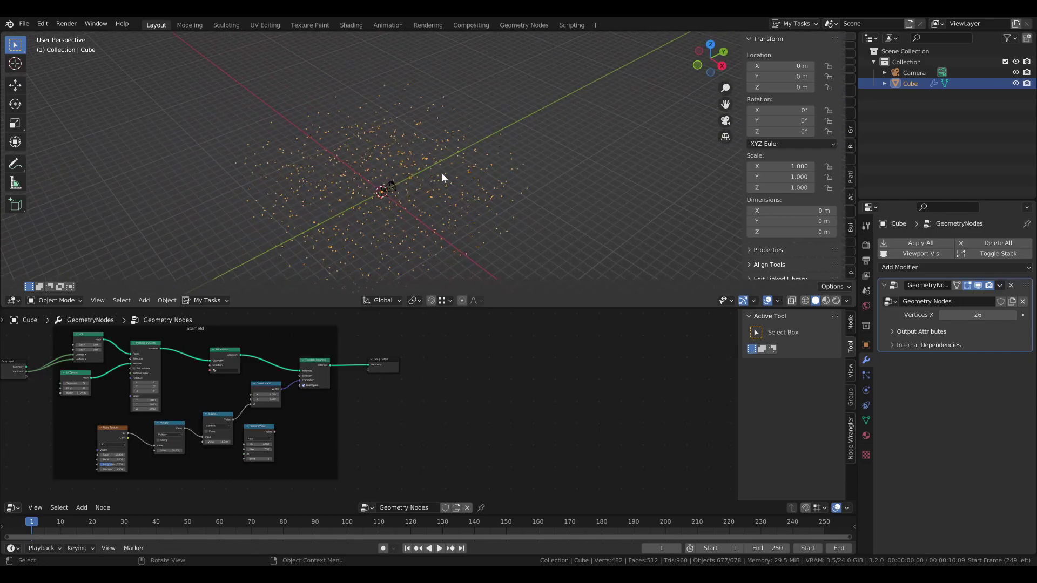
- Insert an Instance on Points node on the link between Translate Instances and Group Output
{"action": "scroll", "coordinate": [390, 395], "scroll_direction": "up", "scroll_amount": 2}
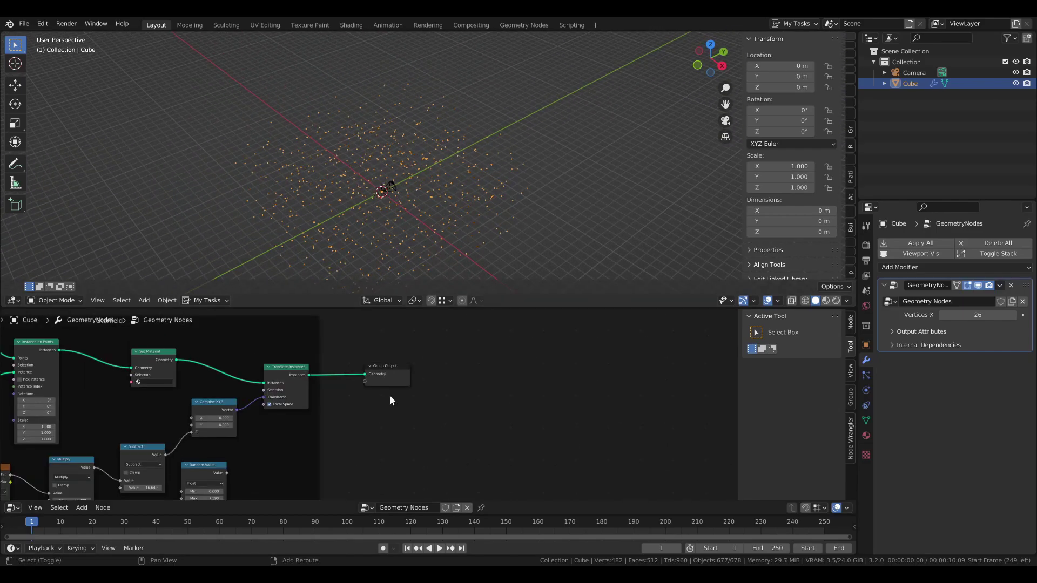
{"action": "key", "text": "shift+a"}
{"action": "mouse_move", "coordinate": [381, 405]}
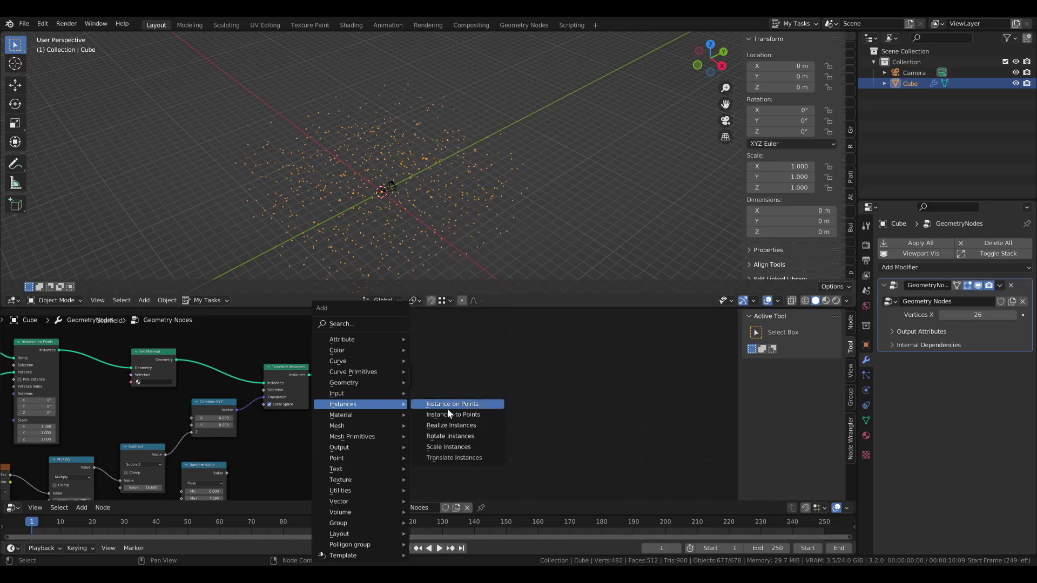
{"action": "left_click", "coordinate": [450, 409]}
{"action": "left_click", "coordinate": [338, 330]}
- Move the new Instance on Points and Group Output nodes away from the Starfield frame, and relink Translate Instances to the Instance input
{"action": "scroll", "coordinate": [408, 351], "scroll_direction": "down", "scroll_amount": 3}
{"action": "middle_click_drag", "start_coordinate": [409, 351], "coordinate": [379, 386]}
{"action": "left_click_drag", "start_coordinate": [322, 349], "coordinate": [417, 408]}
{"action": "key", "text": "g"}
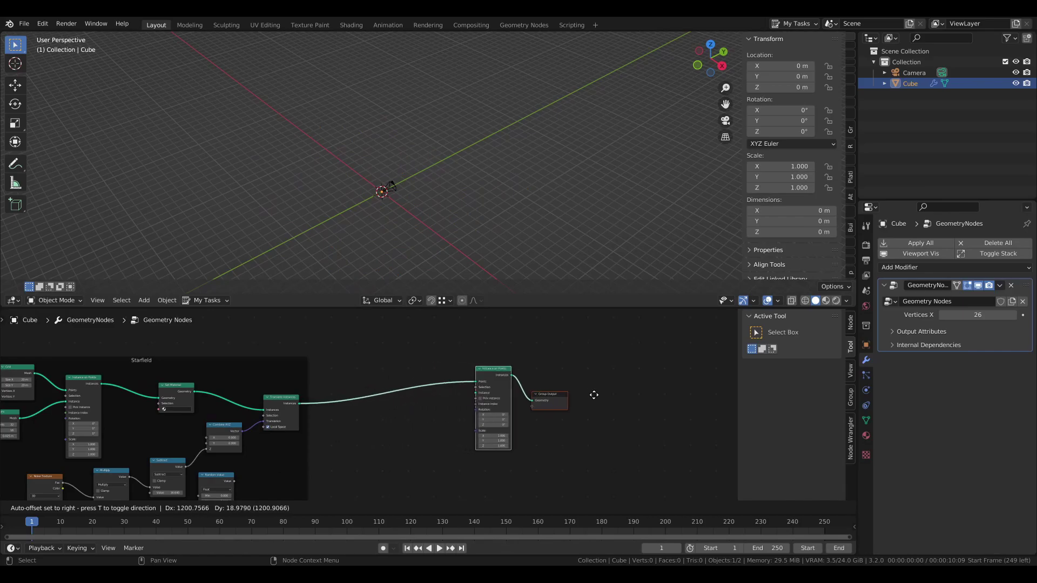
{"action": "left_click", "coordinate": [597, 396]}
{"action": "left_click_drag", "start_coordinate": [478, 382], "coordinate": [477, 392]}
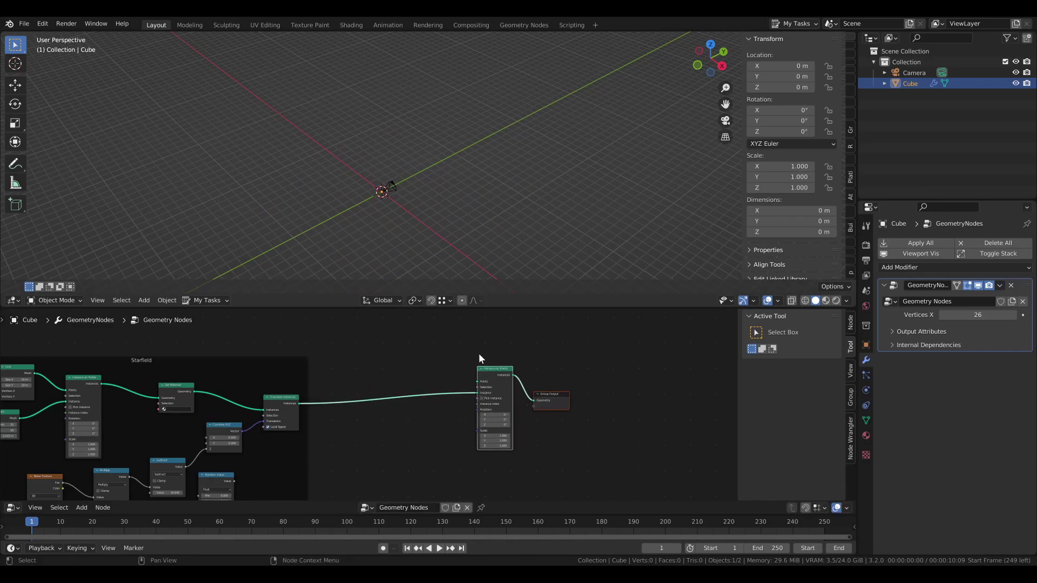
- Add a Mesh Line node above the link between Translate Instances and Instance on Points
{"action": "middle_click_drag", "start_coordinate": [411, 398], "coordinate": [400, 438]}
{"action": "scroll", "coordinate": [389, 431], "scroll_direction": "up", "scroll_amount": 3}
{"action": "left_click", "coordinate": [325, 338]}
{"action": "key", "text": "shift+a"}
{"action": "mouse_move", "coordinate": [310, 355]}
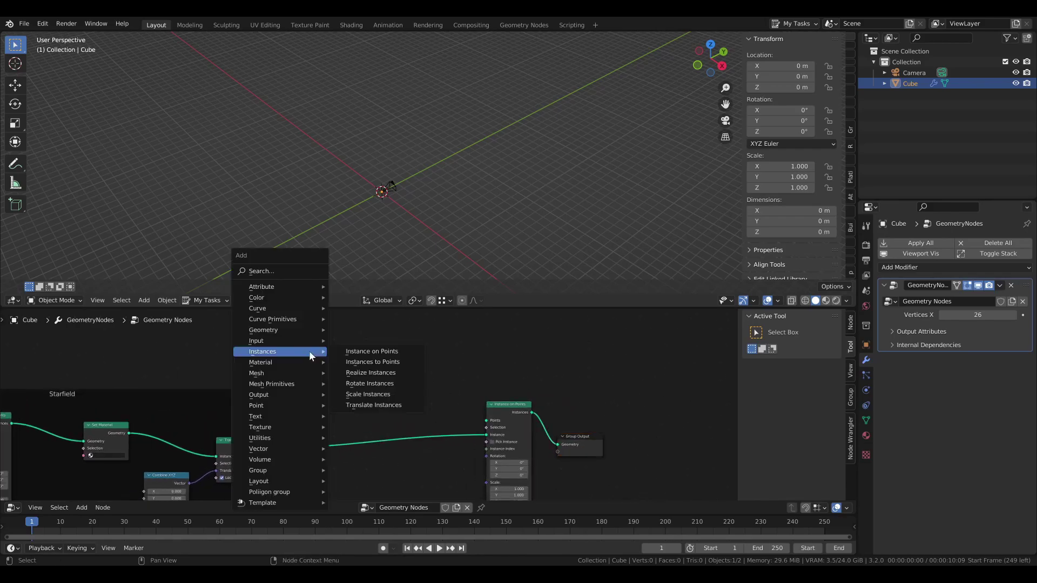
{"action": "mouse_move", "coordinate": [264, 386]}
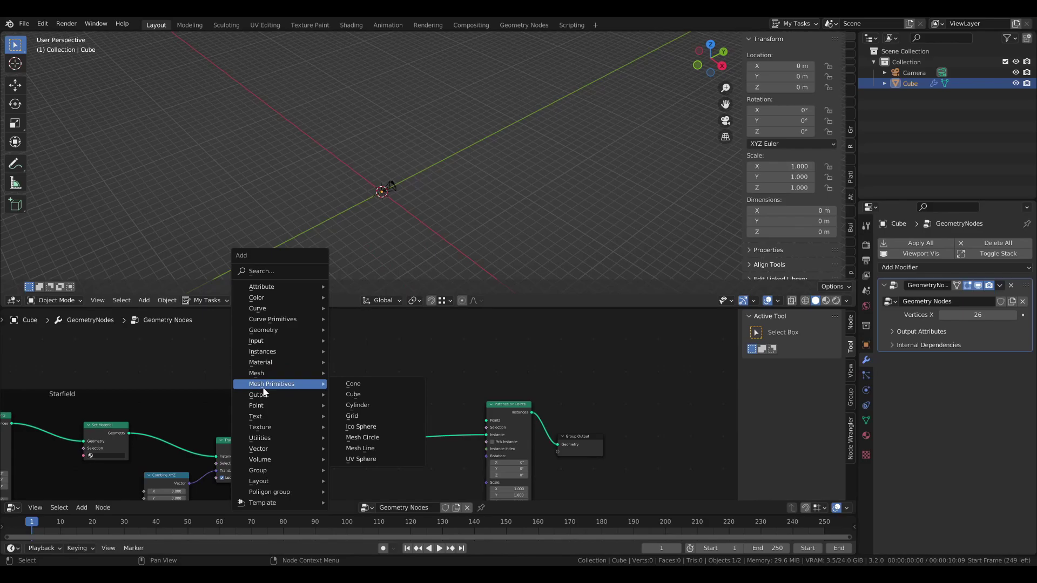
{"action": "left_click", "coordinate": [360, 448]}
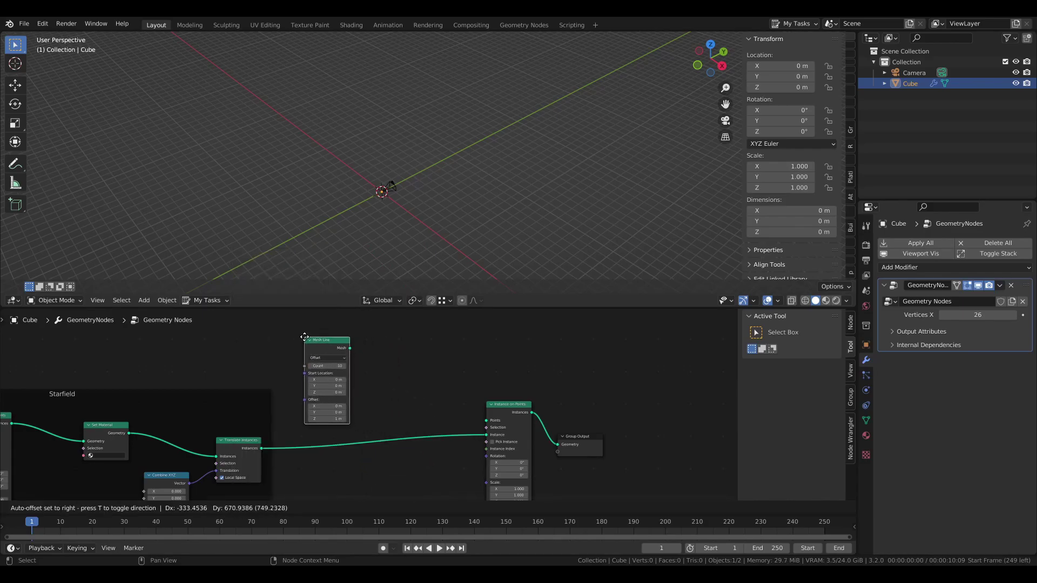
{"action": "left_click", "coordinate": [303, 337]}
{"action": "scroll", "coordinate": [382, 375], "scroll_direction": "up", "scroll_amount": 1}
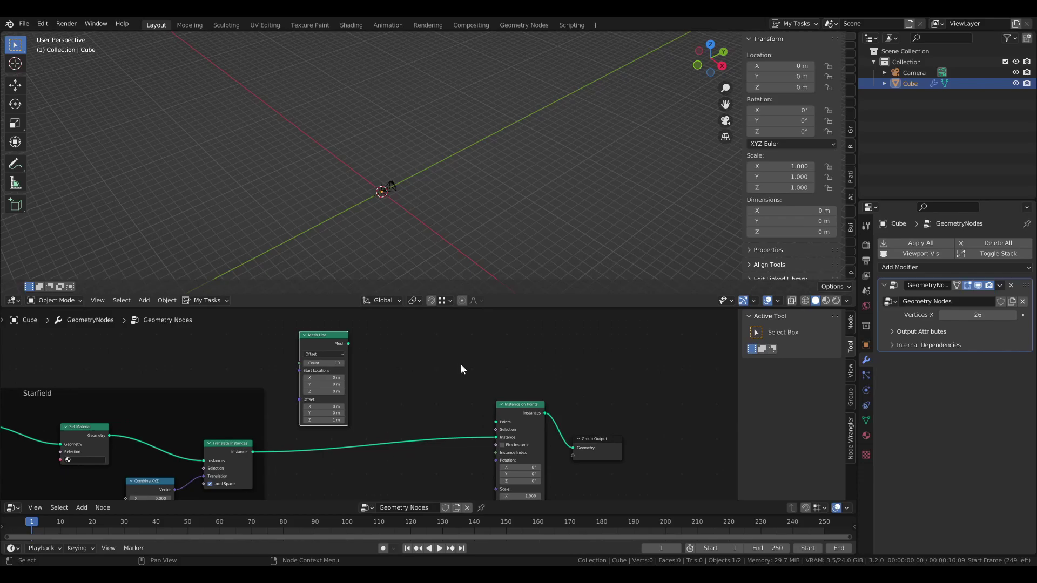
{"action": "scroll", "coordinate": [348, 417], "scroll_direction": "up", "scroll_amount": 2}
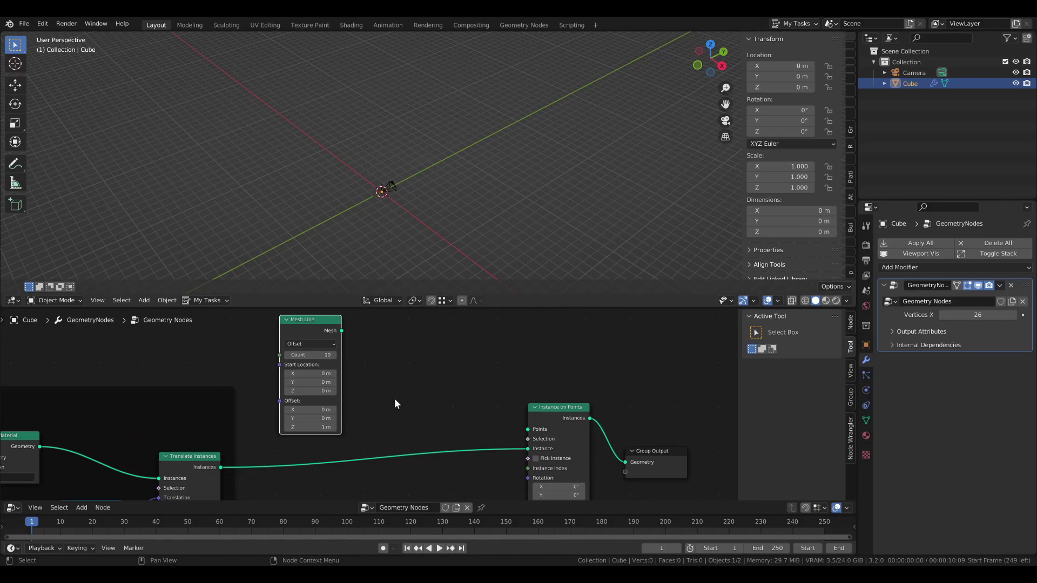
- Set the Mesh Line node's count to 6 and its Z offset to 125 m
{"action": "left_click", "coordinate": [325, 355]}
{"action": "type", "text": "6"}
{"action": "key", "text": "Return"}
{"action": "left_click", "coordinate": [317, 427]}
{"action": "type", "text": "125"}
{"action": "key", "text": "Return"}
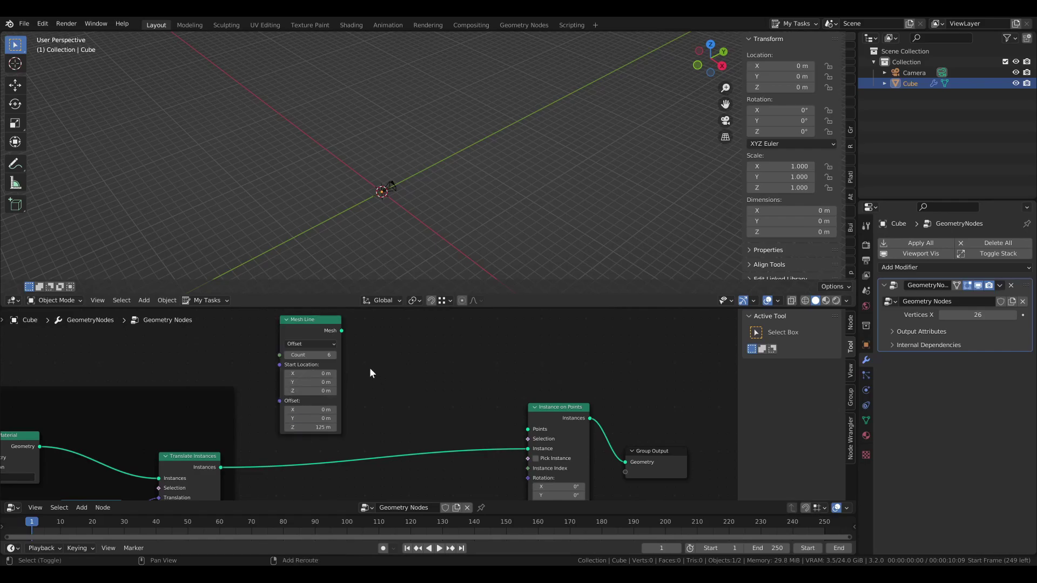
- Add a Transform geometry node beside the Mesh Line node
{"action": "key", "text": "shift+a"}
{"action": "mouse_move", "coordinate": [369, 368]}
{"action": "mouse_move", "coordinate": [345, 316]}
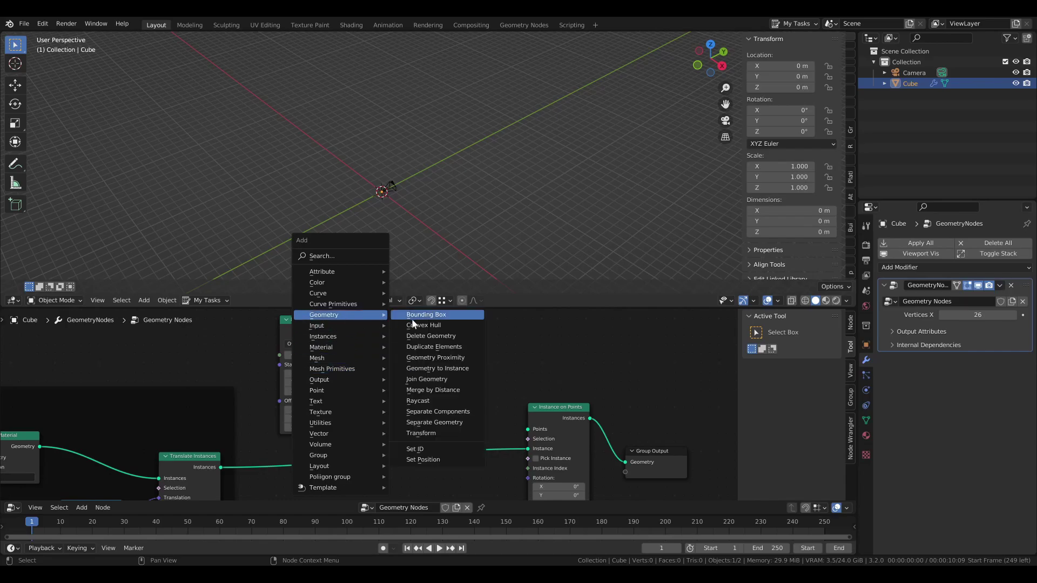
{"action": "left_click", "coordinate": [425, 434]}
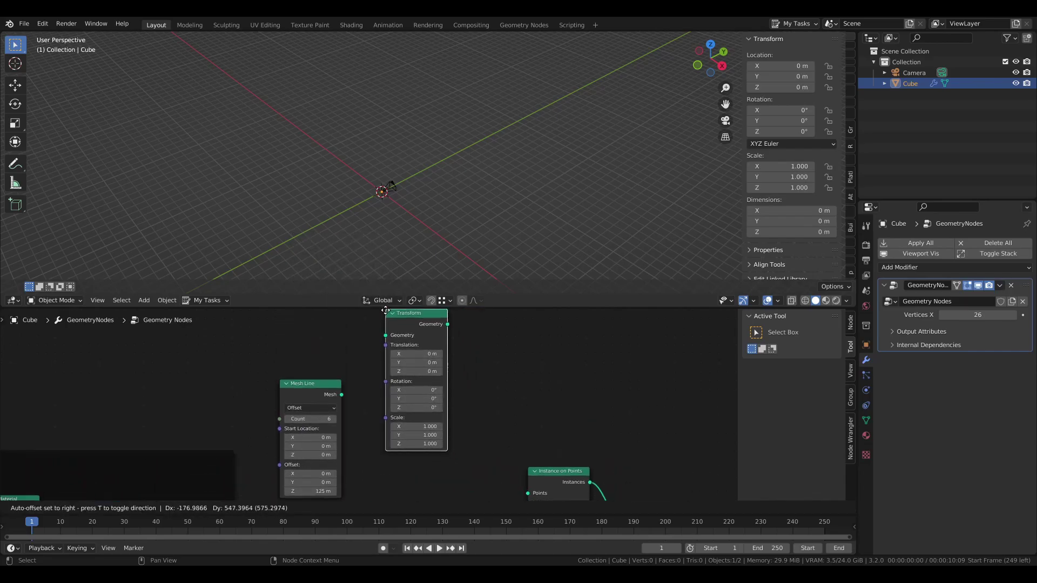
{"action": "left_click", "coordinate": [384, 345]}
- Link the Mesh Line output to the Transform node's Geometry input and cut the stray link to Translation
{"action": "scroll", "coordinate": [359, 402], "scroll_direction": "down", "scroll_amount": 2}
{"action": "middle_click_drag", "start_coordinate": [384, 440], "coordinate": [382, 411]}
{"action": "right_click_drag", "start_coordinate": [299, 362], "coordinate": [369, 352], "text": "alt"}
{"action": "middle_click_drag", "start_coordinate": [349, 377], "coordinate": [355, 354]}
{"action": "right_click_drag", "start_coordinate": [309, 339], "coordinate": [363, 344], "text": "alt"}
{"action": "middle_click_drag", "start_coordinate": [351, 356], "coordinate": [354, 378]}
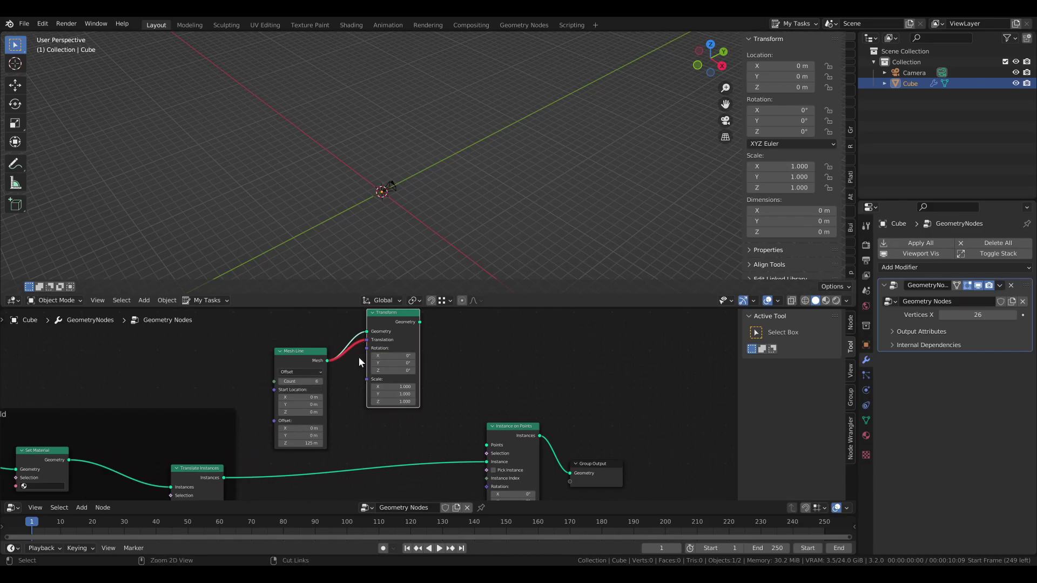
{"action": "right_click_drag", "start_coordinate": [358, 354], "coordinate": [365, 335], "text": "ctrl"}
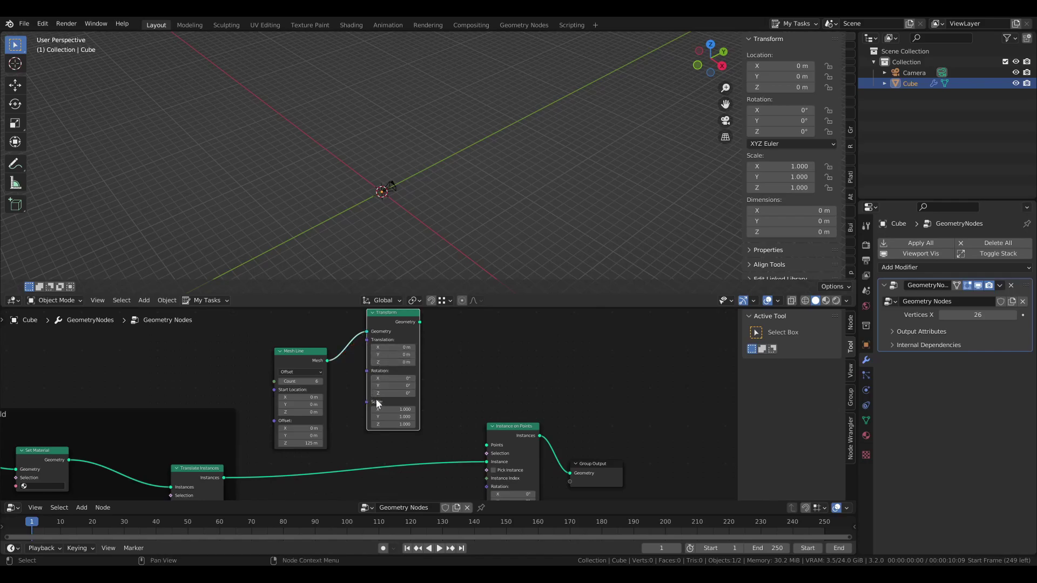
{"action": "scroll", "coordinate": [427, 378], "scroll_direction": "down", "scroll_amount": 2}
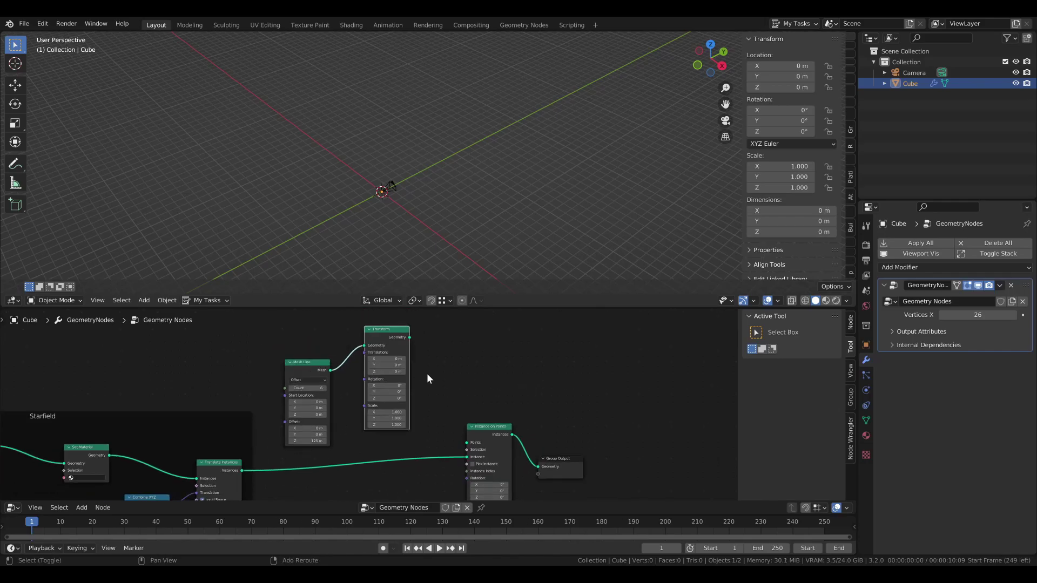
- Add a Mesh to Points node after Transform and link the Transform geometry to its Mesh input
{"action": "key", "text": "shift+a"}
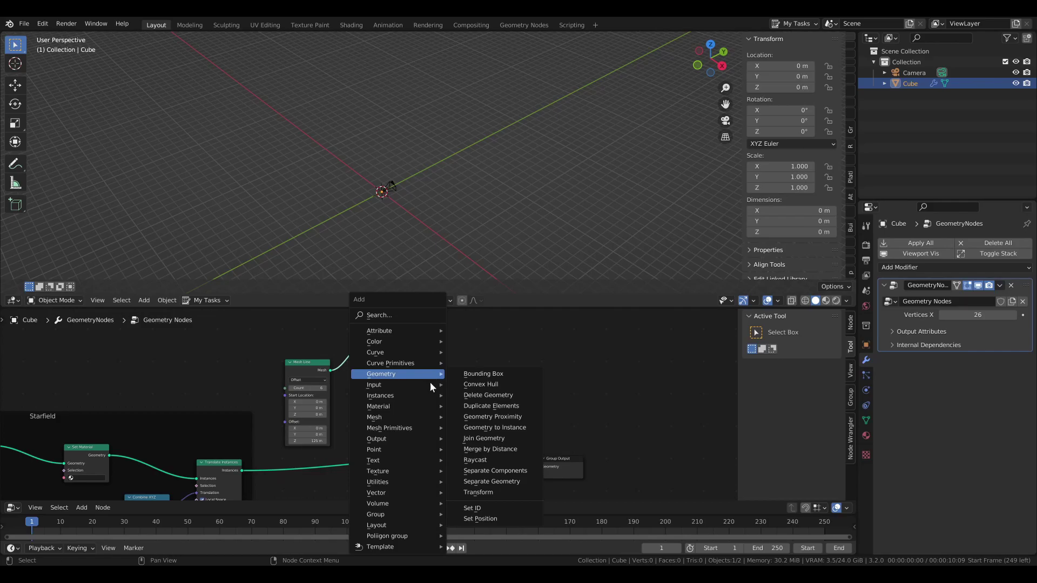
{"action": "mouse_move", "coordinate": [408, 423]}
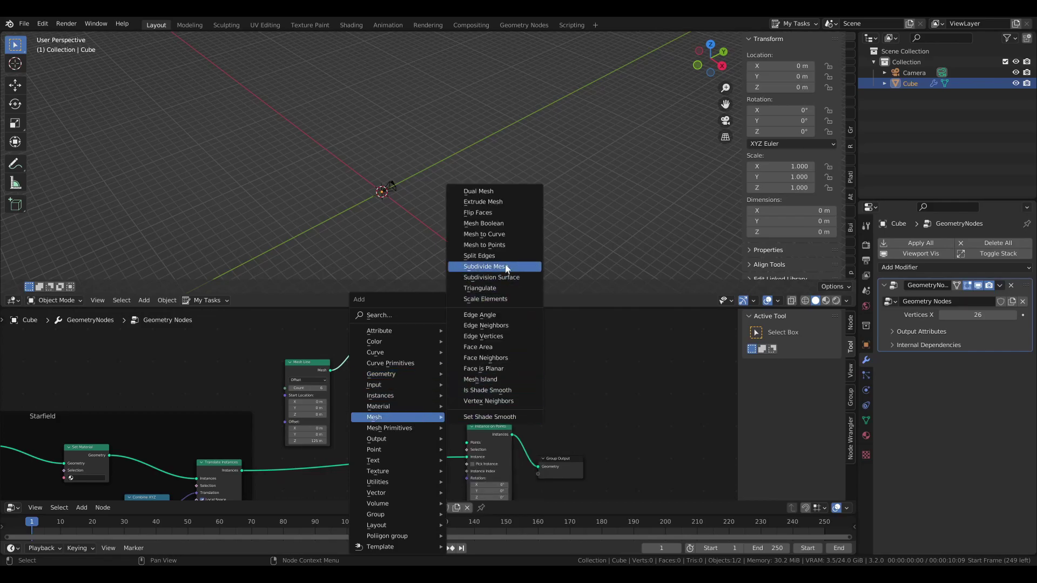
{"action": "left_click", "coordinate": [485, 244]}
{"action": "left_click", "coordinate": [424, 345]}
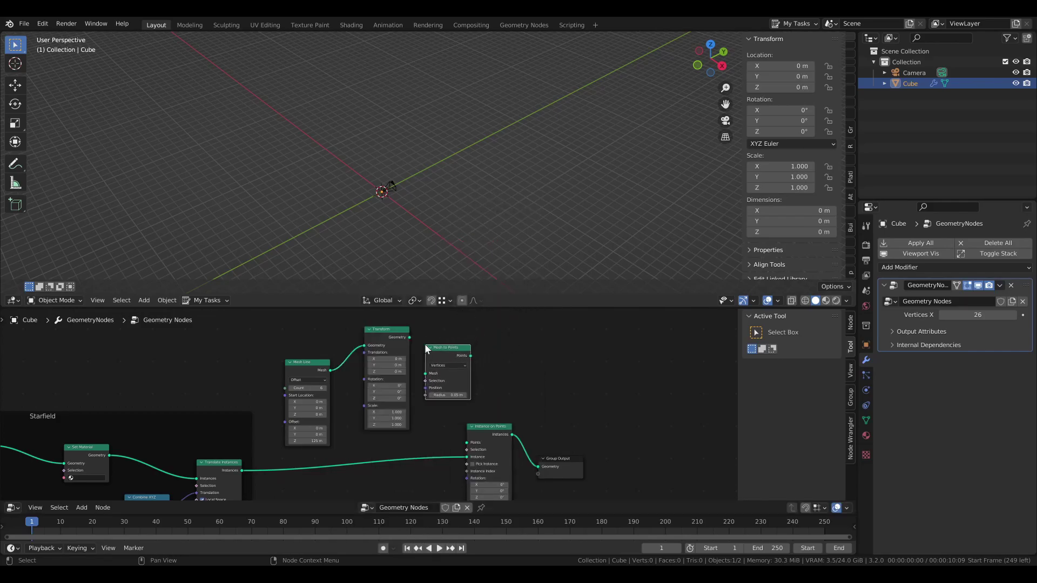
{"action": "left_click_drag", "start_coordinate": [409, 338], "coordinate": [429, 380]}
- Reposition the Instance on Points and Group Output nodes, and link Mesh to Points to the Points input
{"action": "scroll", "coordinate": [429, 379], "scroll_direction": "down", "scroll_amount": 1}
{"action": "middle_click_drag", "start_coordinate": [485, 404], "coordinate": [403, 384]}
{"action": "left_click_drag", "start_coordinate": [401, 379], "coordinate": [477, 451]}
{"action": "key", "text": "g"}
{"action": "left_click", "coordinate": [549, 456]}
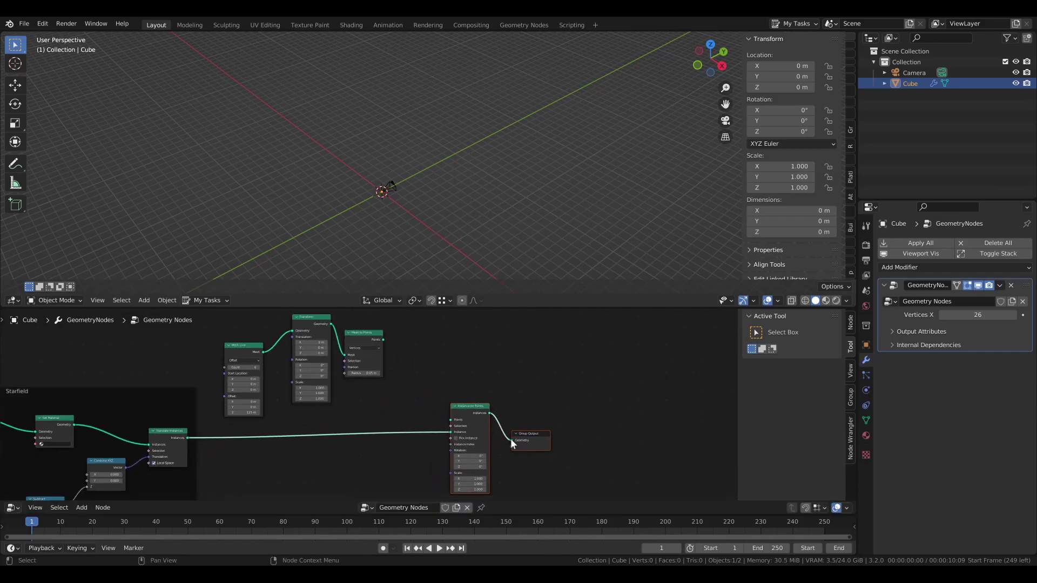
{"action": "right_click_drag", "start_coordinate": [365, 337], "coordinate": [453, 419], "text": "alt"}
- Compare the starfield from the side with the linked Instance on Points node muted and unmuted
{"action": "middle_click_drag", "start_coordinate": [444, 188], "coordinate": [400, 157]}
{"action": "middle_click_drag", "start_coordinate": [397, 197], "coordinate": [379, 197]}
{"action": "left_click", "coordinate": [490, 386]}
{"action": "left_click", "coordinate": [469, 409]}
{"action": "key", "text": "m"}
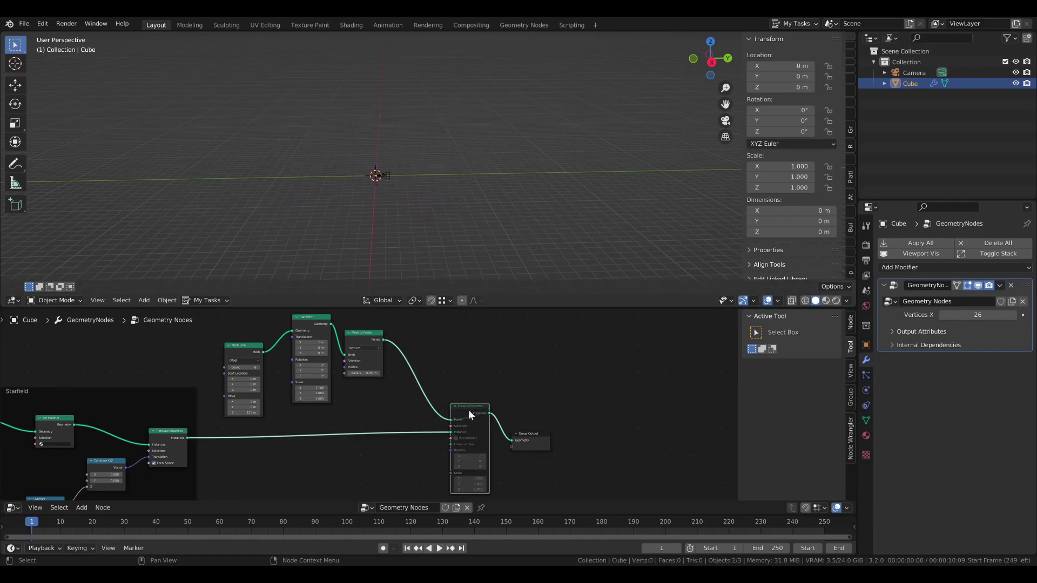
{"action": "key", "text": "m"}
- Switch the Mesh Line mode to End Points and set the Transform node's X rotation to -90°
{"action": "left_click", "coordinate": [237, 360]}
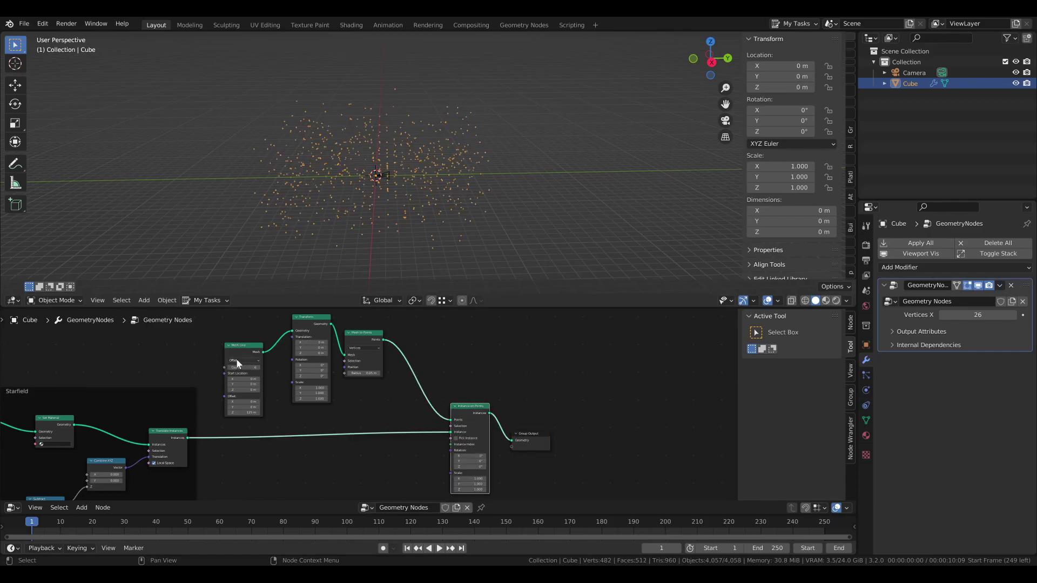
{"action": "left_click", "coordinate": [239, 372]}
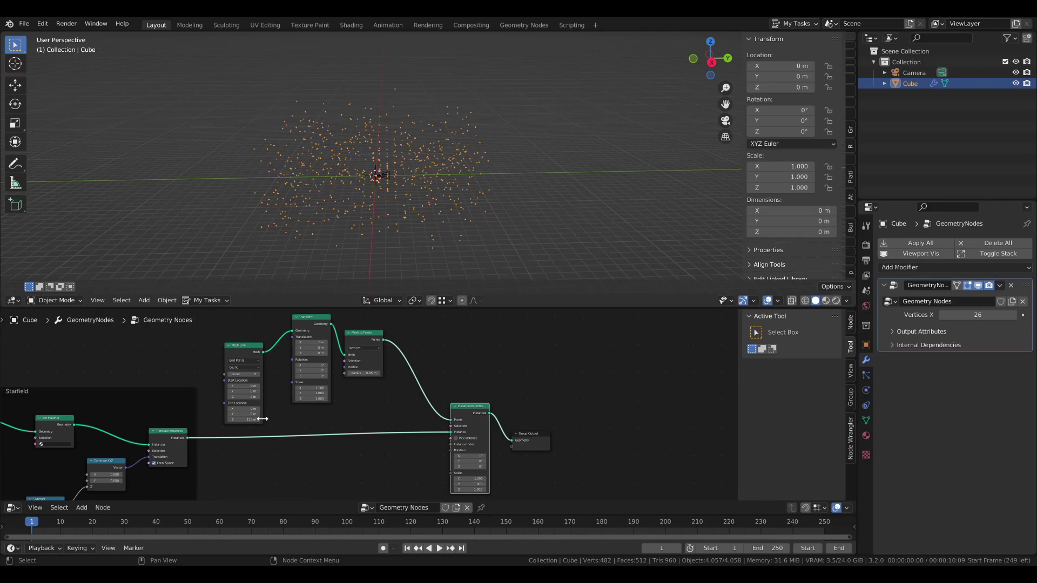
{"action": "left_click", "coordinate": [306, 365]}
{"action": "key", "text": "Return"}
{"action": "middle_click_drag", "start_coordinate": [339, 180], "coordinate": [481, 181]}
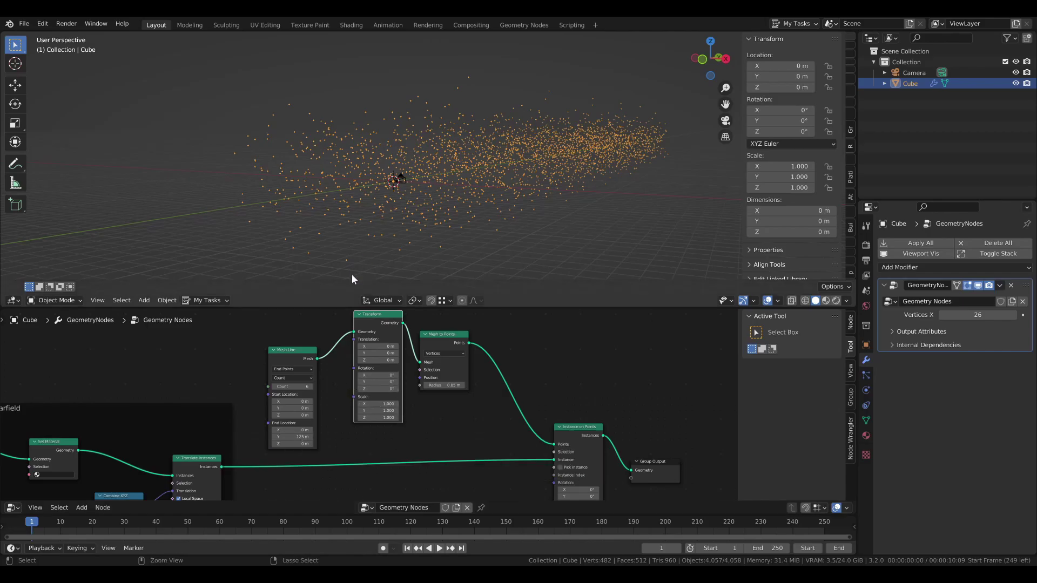
- Undo the trial changes to the Mesh Line end location and the Transform rotation
{"action": "key", "text": "ctrl+z"}
{"action": "key", "text": "ctrl+z"}
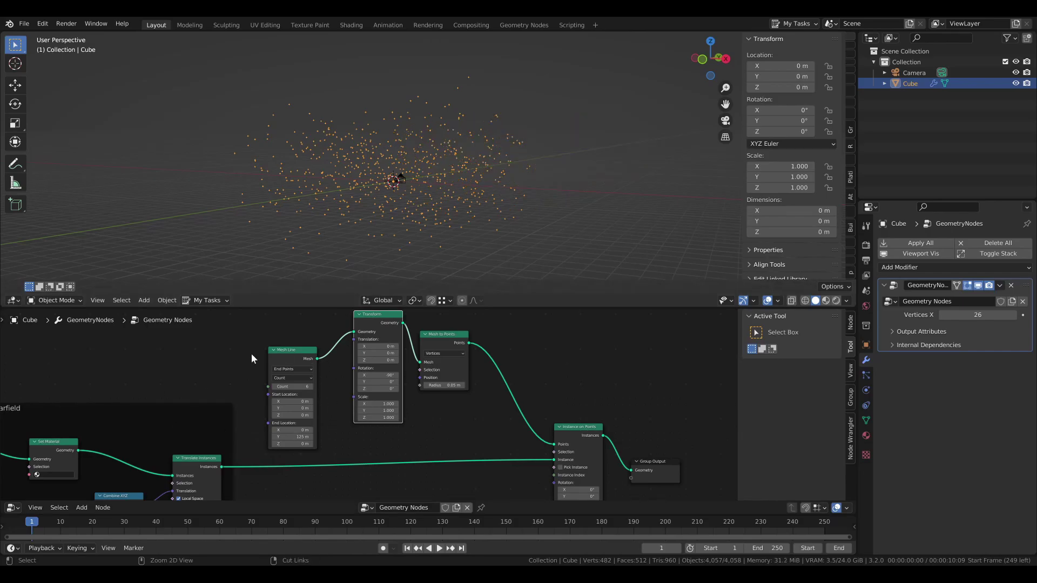
{"action": "key", "text": "ctrl+z"}
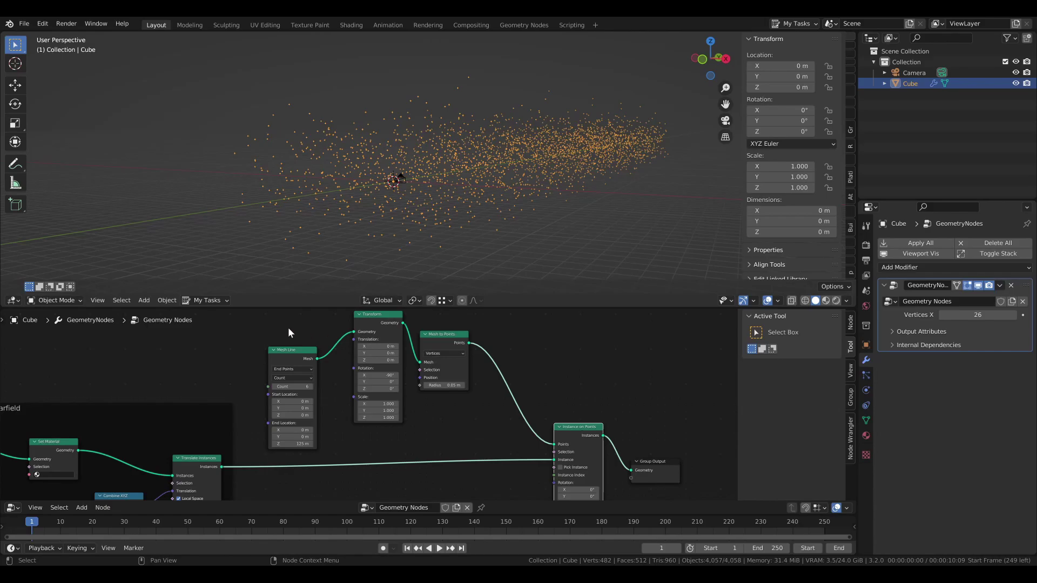
- View the extended starfield through the camera with the viewport overlays hidden and shown
{"action": "key", "text": "KP_0"}
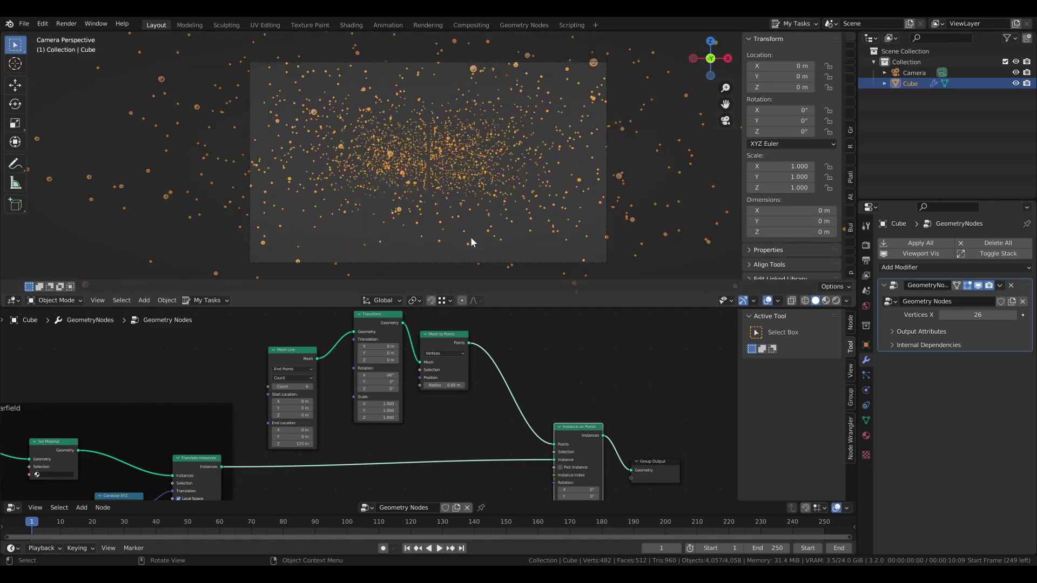
{"action": "left_click", "coordinate": [767, 301]}
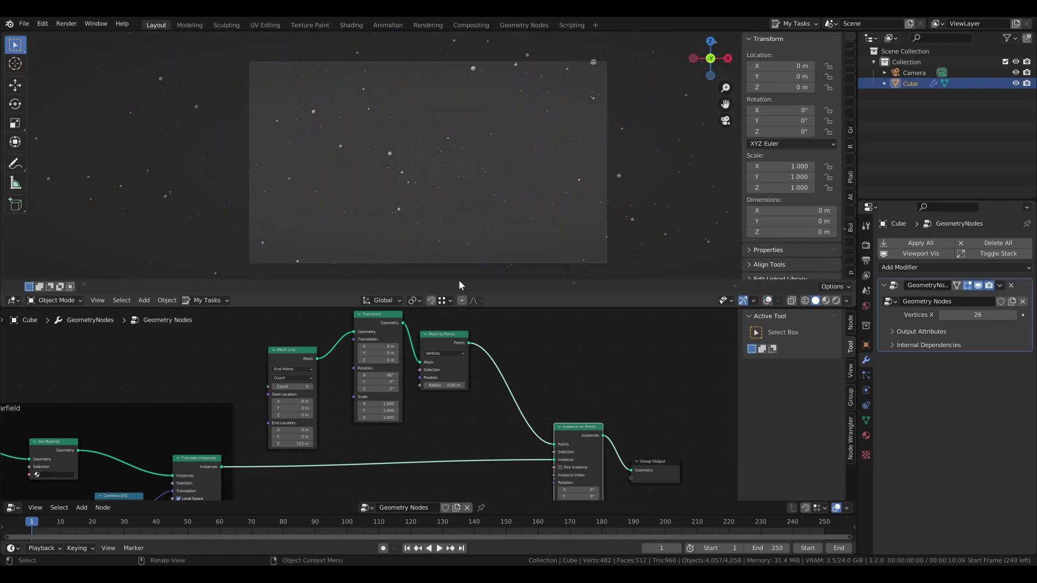
{"action": "left_click", "coordinate": [767, 300]}
- Try a Vertices X value of 27 on the modifier, restore 26, and check the camera view without overlays
{"action": "scroll", "coordinate": [165, 406], "scroll_direction": "down", "scroll_amount": 1}
{"action": "middle_click_drag", "start_coordinate": [164, 406], "coordinate": [231, 381]}
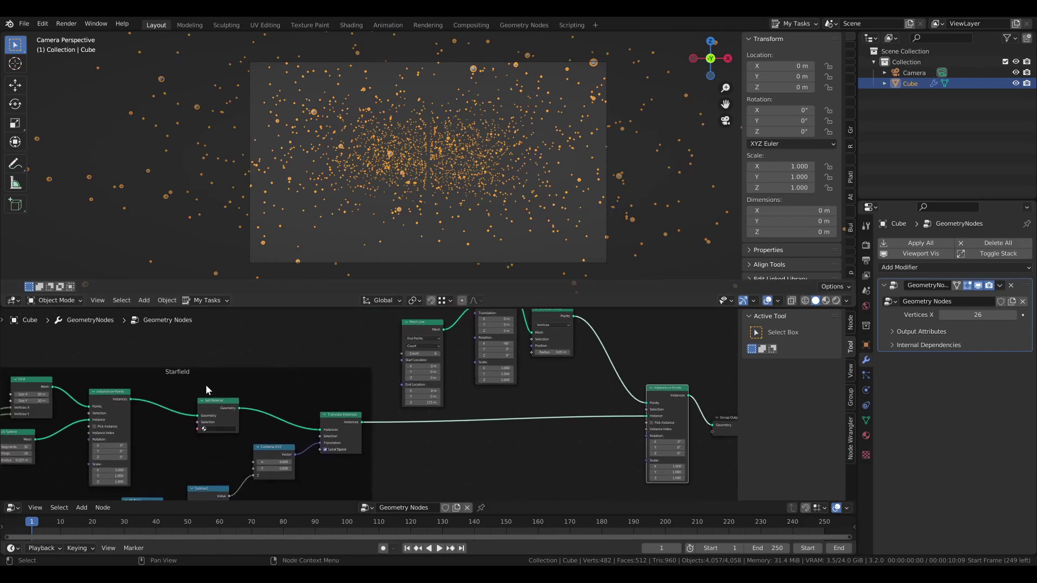
{"action": "middle_click_drag", "start_coordinate": [114, 396], "coordinate": [404, 348]}
{"action": "scroll", "coordinate": [376, 380], "scroll_direction": "up", "scroll_amount": 3}
{"action": "middle_click_drag", "start_coordinate": [499, 349], "coordinate": [308, 401]}
{"action": "left_click", "coordinate": [986, 315]}
{"action": "type", "text": "2"}
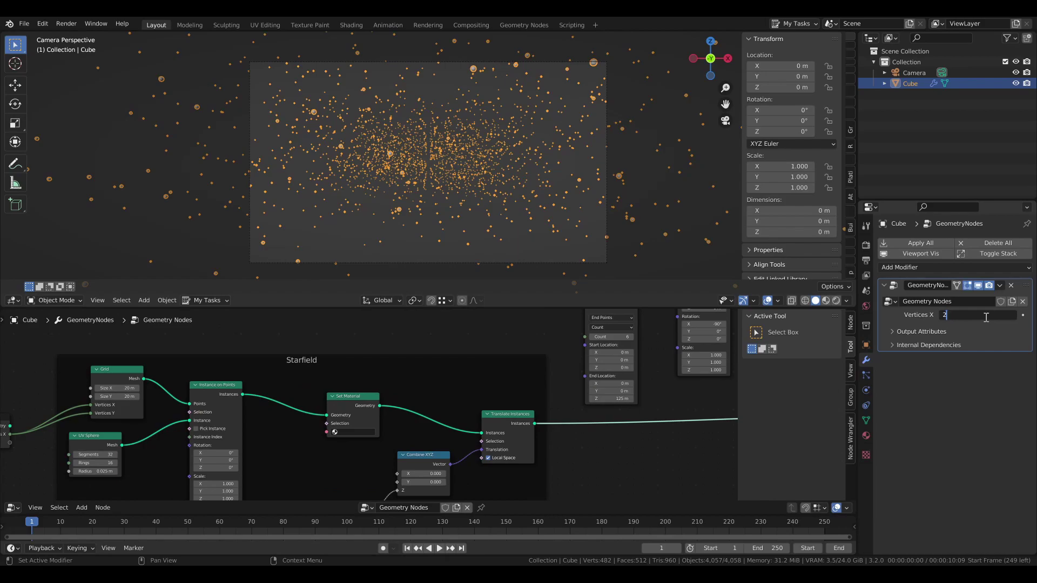
{"action": "type", "text": "7"}
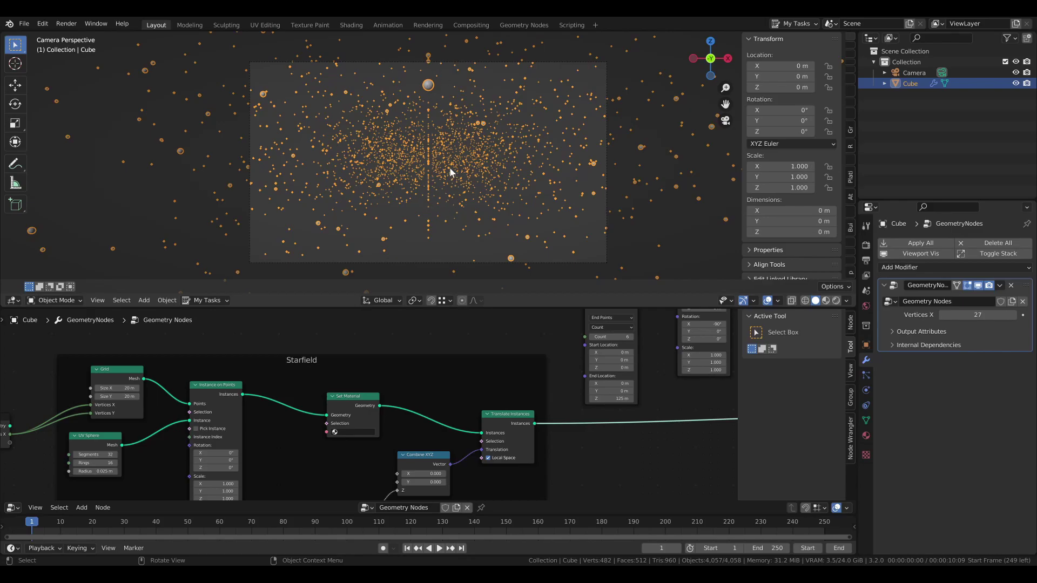
{"action": "left_click", "coordinate": [942, 316]}
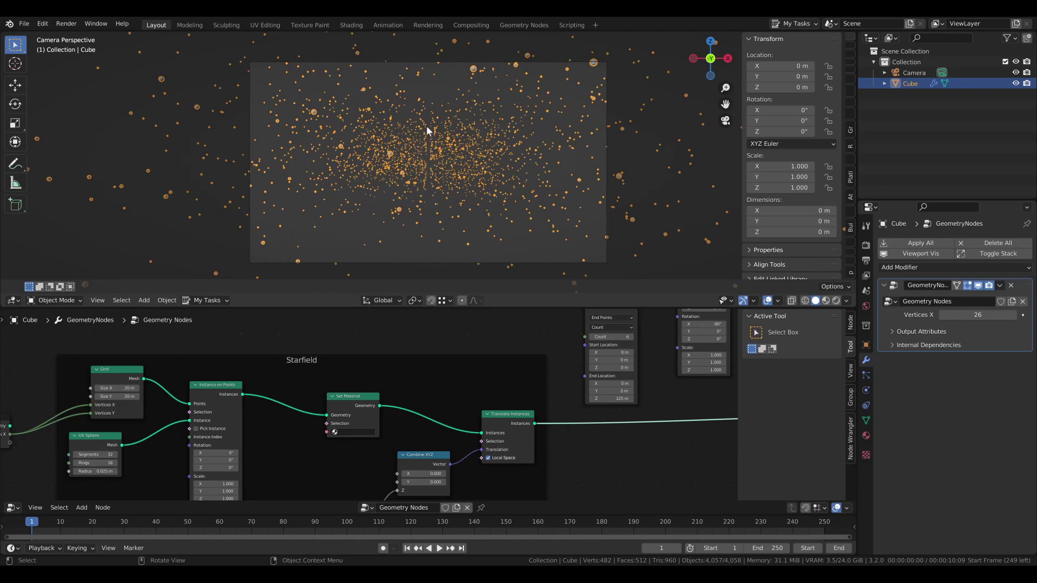
{"action": "left_click", "coordinate": [769, 301]}
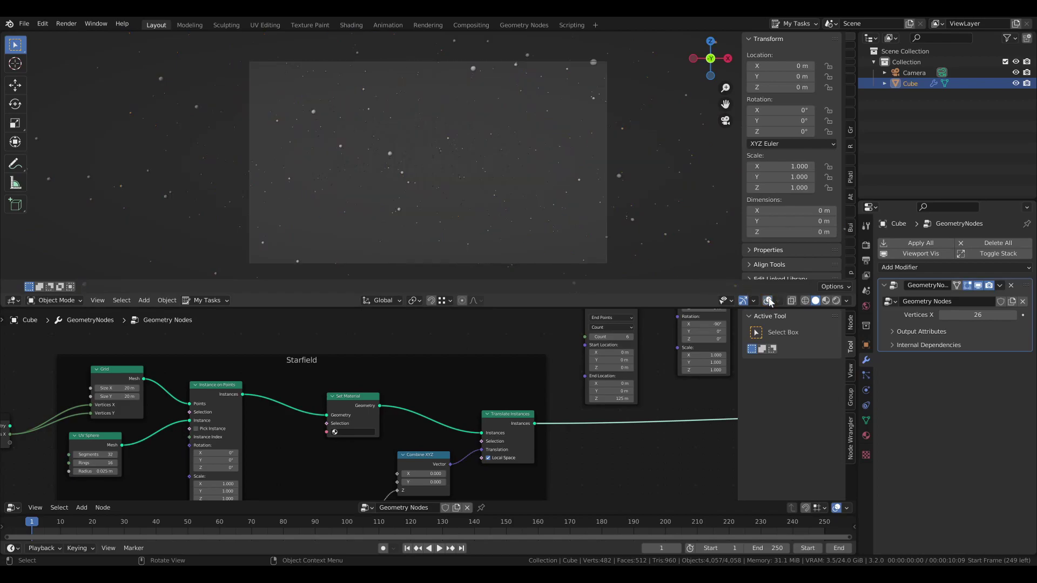
{"action": "left_click", "coordinate": [769, 301]}
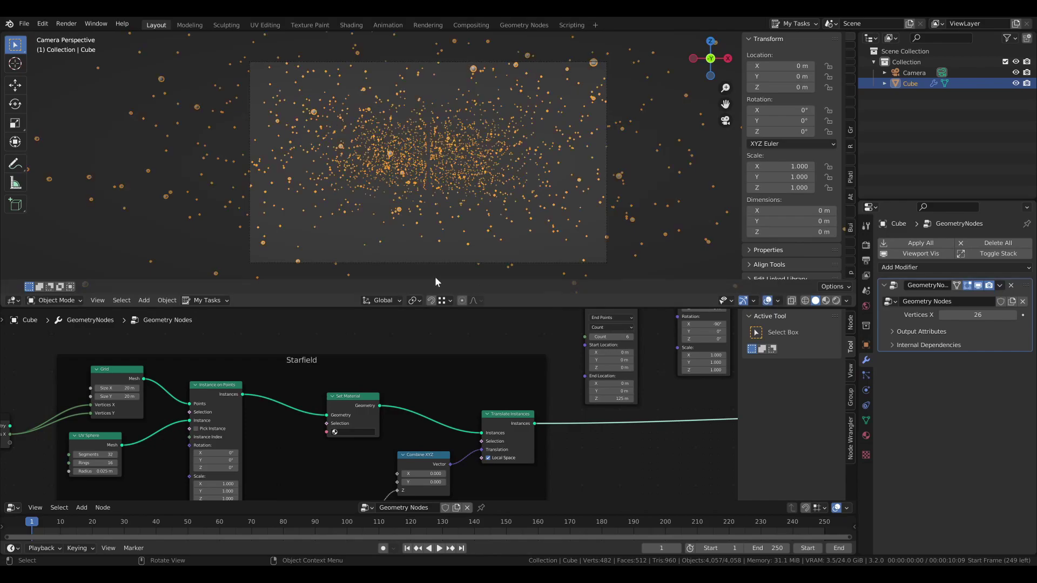
- Join the Mesh Line, Transform and Mesh to Points nodes into one frame
{"action": "scroll", "coordinate": [262, 385], "scroll_direction": "down", "scroll_amount": 9}
{"action": "middle_click_drag", "start_coordinate": [566, 414], "coordinate": [428, 421]}
{"action": "scroll", "coordinate": [405, 402], "scroll_direction": "up", "scroll_amount": 1}
{"action": "middle_click_drag", "start_coordinate": [341, 366], "coordinate": [380, 408]}
{"action": "left_click_drag", "start_coordinate": [312, 342], "coordinate": [428, 410]}
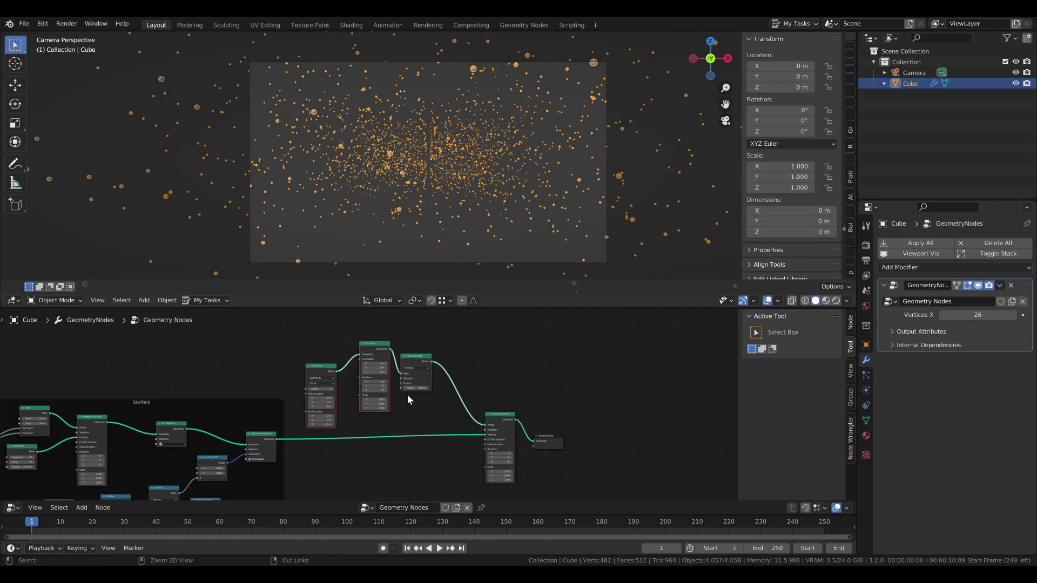
{"action": "key", "text": "ctrl+j"}
- Move the new frame clear of the Starfield link and label it "Instancing Line"
{"action": "left_click", "coordinate": [347, 341]}
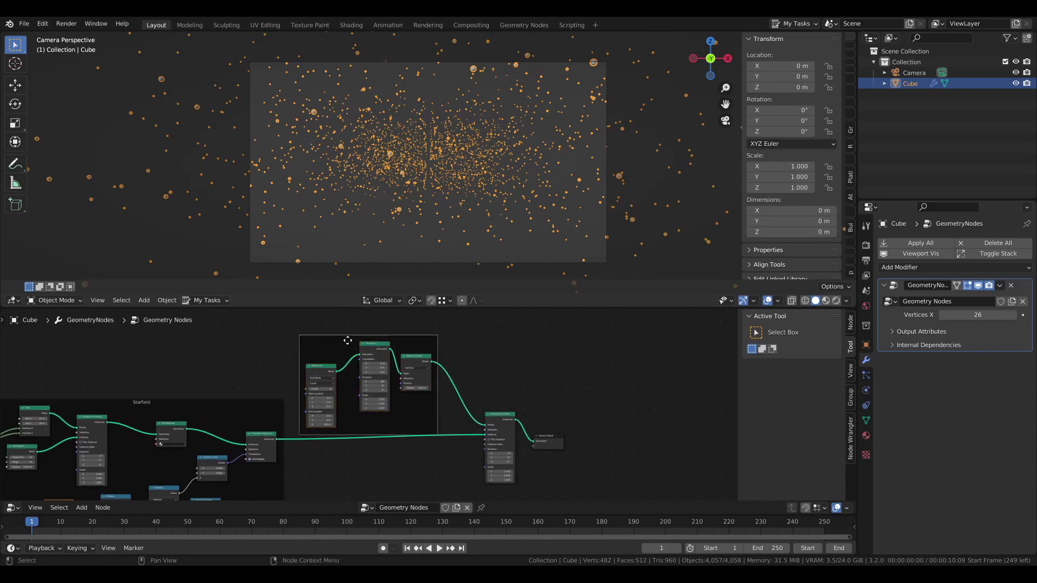
{"action": "key", "text": "g"}
{"action": "left_click", "coordinate": [359, 326]}
{"action": "key", "text": "F2"}
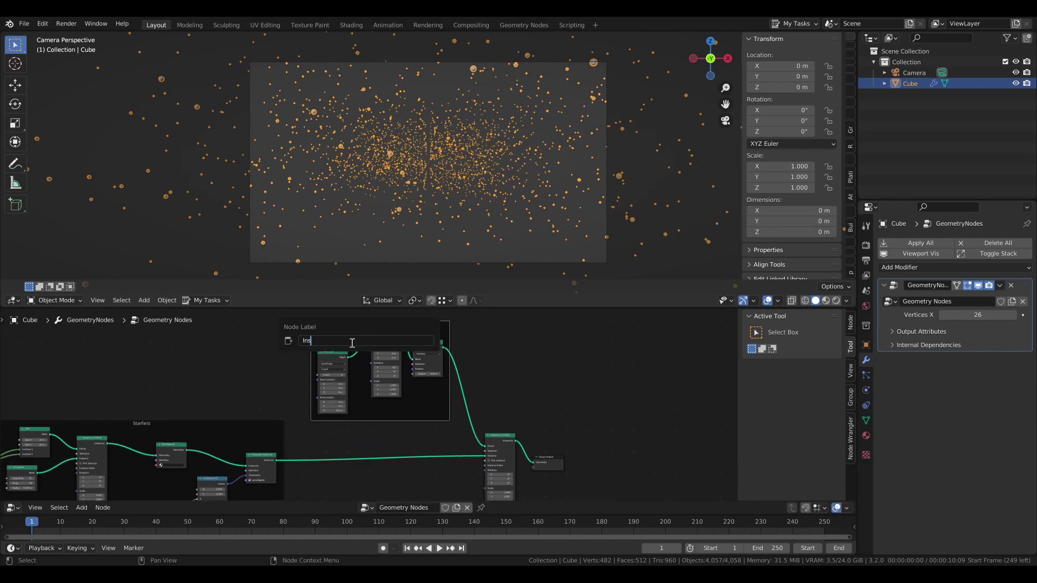
{"action": "type", "text": "Instancing Line"}
{"action": "key", "text": "Return"}
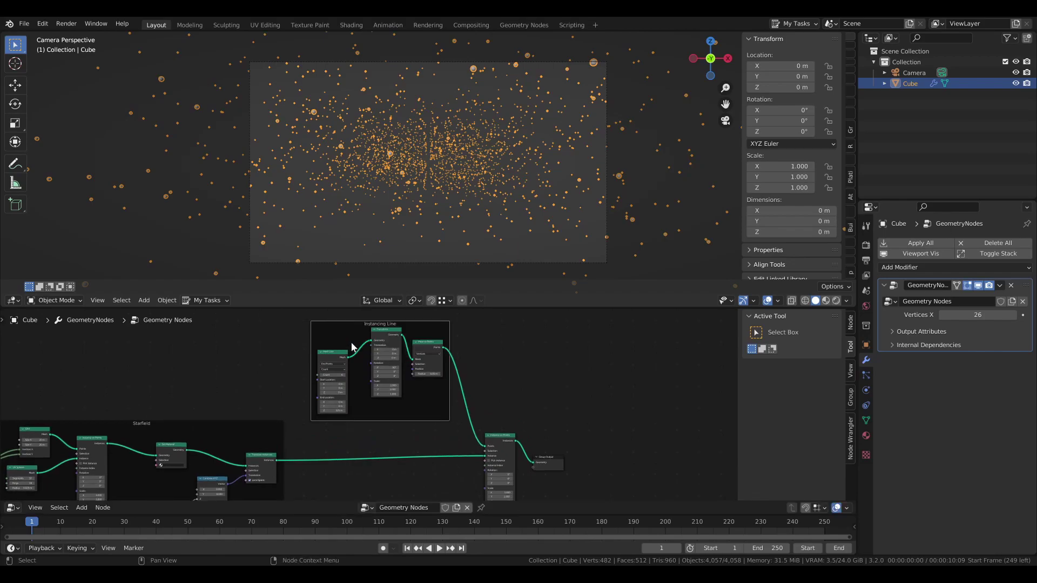
- Insert a Set Shade Smooth node on the link between the Starfield frame and Instance on Points, and inspect the spheres up close
{"action": "middle_click_drag", "start_coordinate": [357, 390], "coordinate": [319, 333]}
{"action": "scroll", "coordinate": [280, 406], "scroll_direction": "up", "scroll_amount": 1}
{"action": "left_click", "coordinate": [280, 406]}
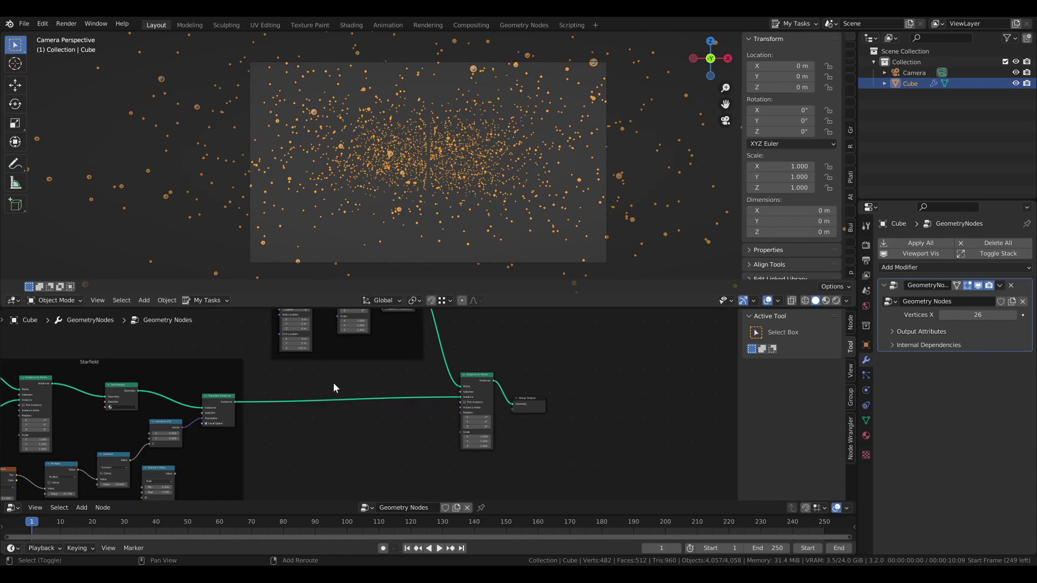
{"action": "key", "text": "shift+a"}
{"action": "mouse_move", "coordinate": [302, 383]}
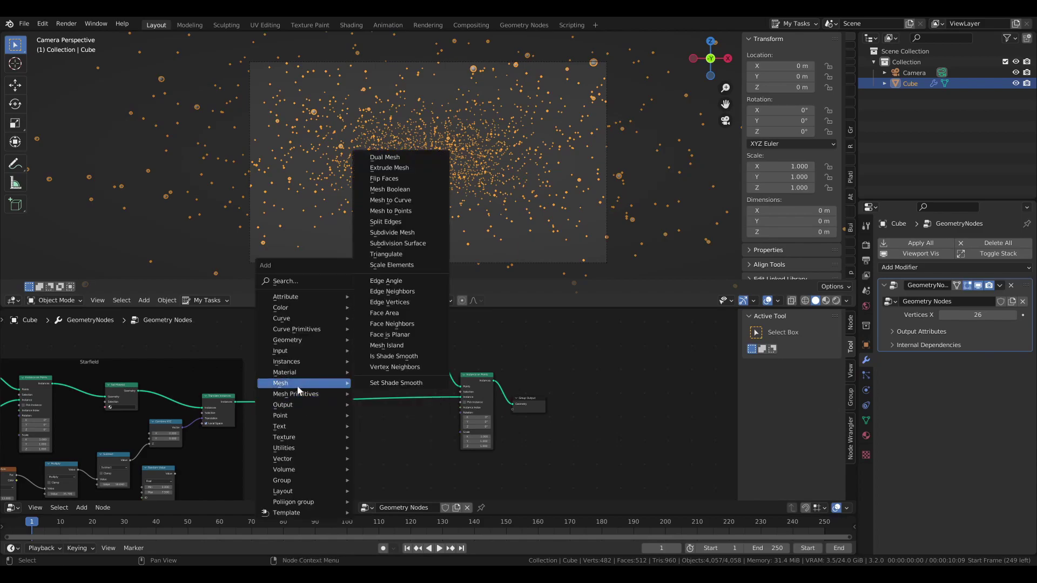
{"action": "left_click", "coordinate": [379, 384]}
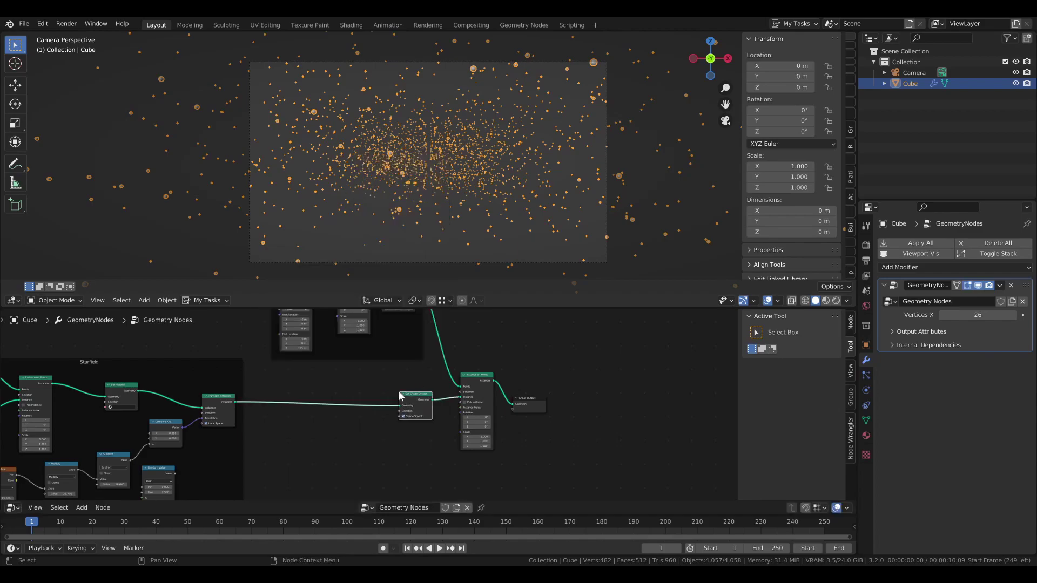
{"action": "scroll", "coordinate": [300, 141], "scroll_direction": "up", "scroll_amount": 5}
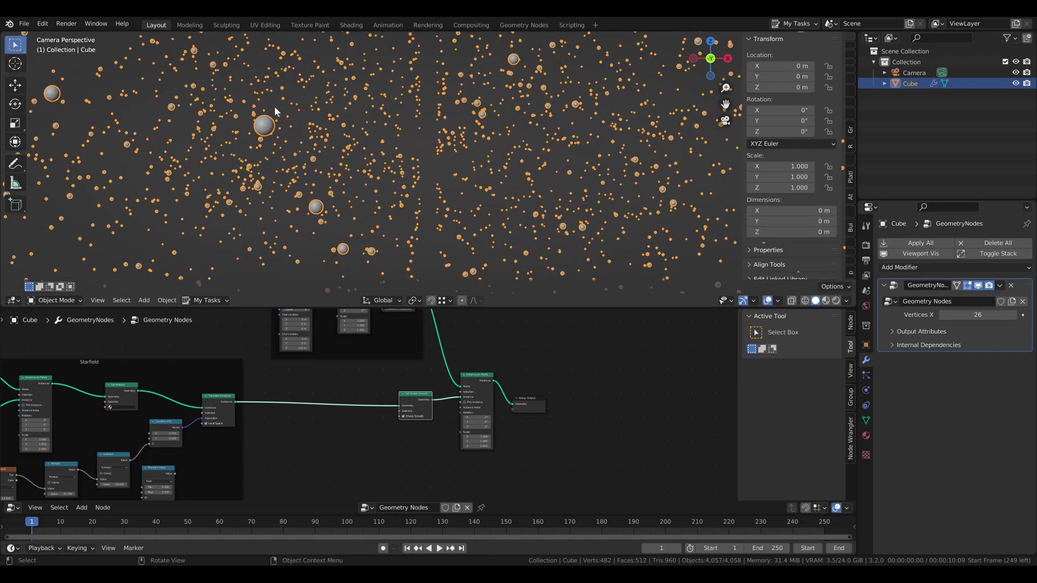
{"action": "scroll", "coordinate": [336, 219], "scroll_direction": "down", "scroll_amount": 5}
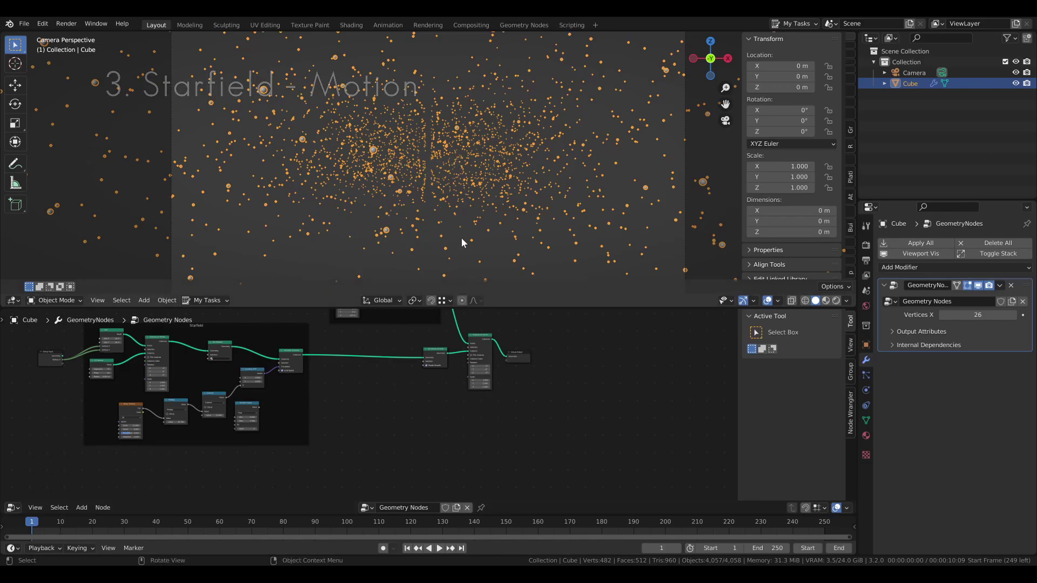
- Insert a Transform node between the Starfield frame and Set Shade Smooth, and place it below the main link
{"action": "scroll", "coordinate": [406, 361], "scroll_direction": "up", "scroll_amount": 2}
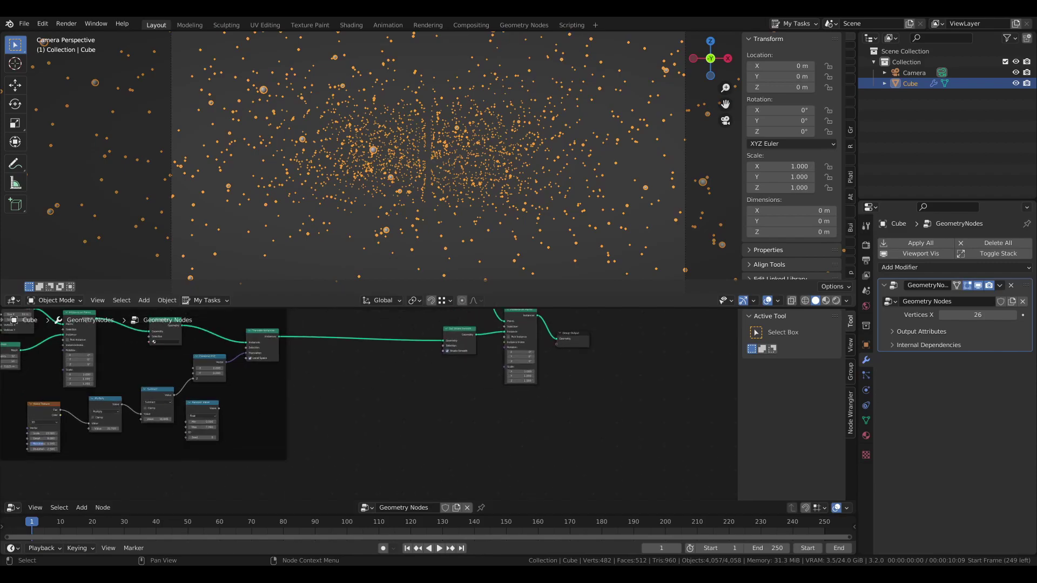
{"action": "key", "text": "shift+a"}
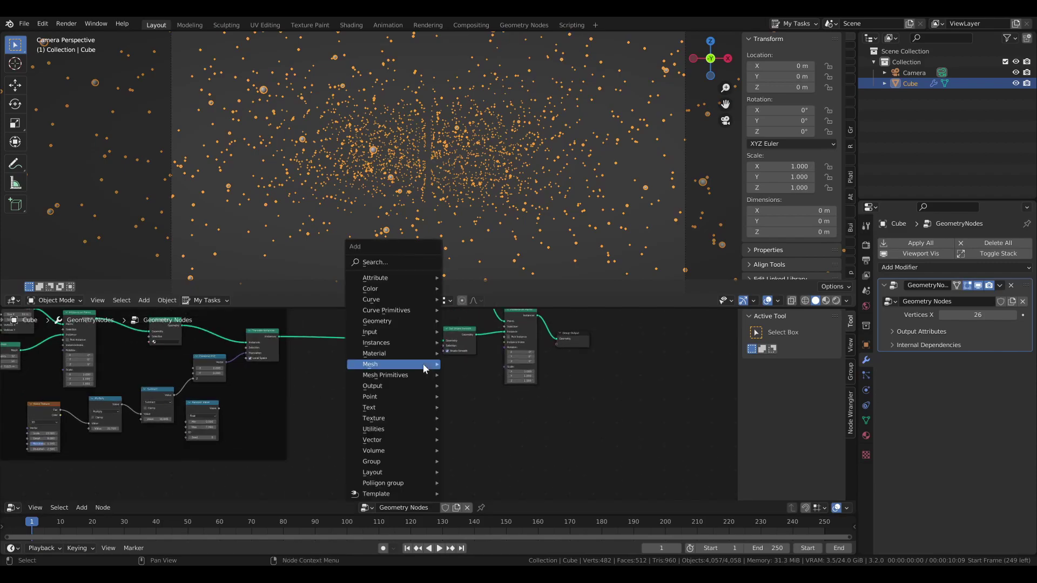
{"action": "mouse_move", "coordinate": [423, 364]}
{"action": "mouse_move", "coordinate": [372, 323]}
{"action": "left_click", "coordinate": [473, 439]}
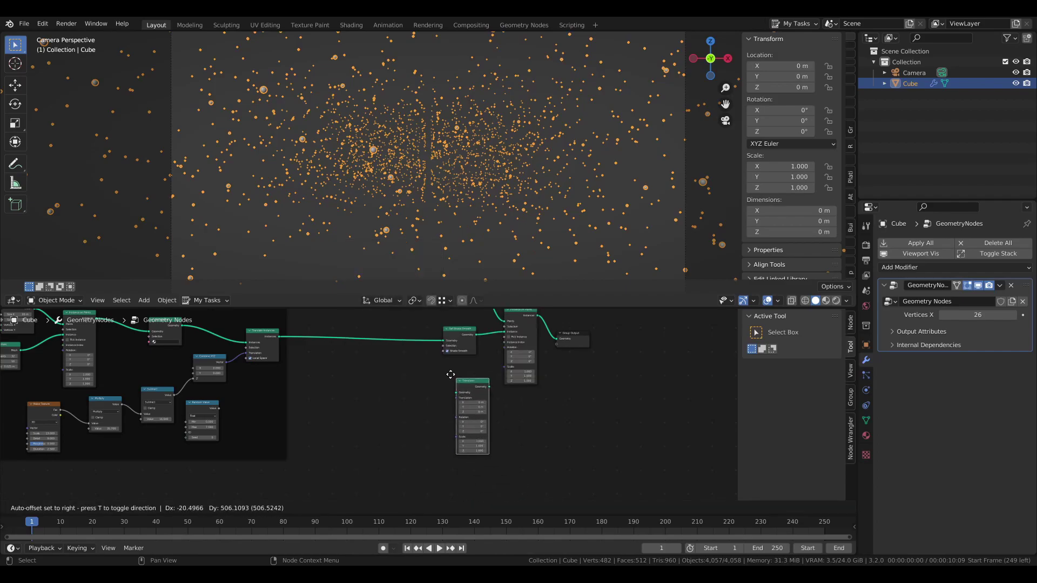
{"action": "left_click", "coordinate": [377, 337]}
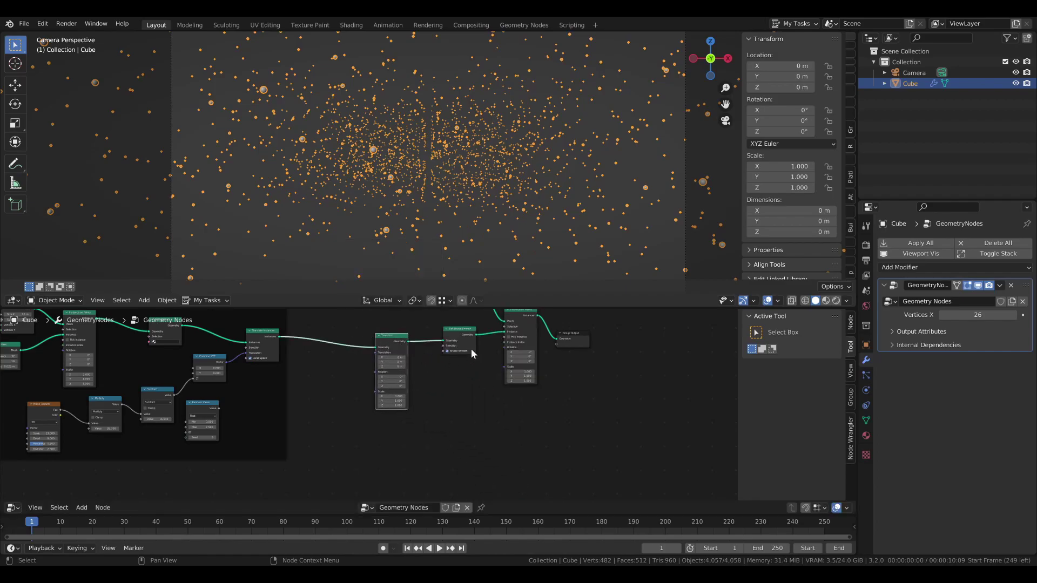
{"action": "left_click_drag", "start_coordinate": [393, 342], "coordinate": [402, 402]}
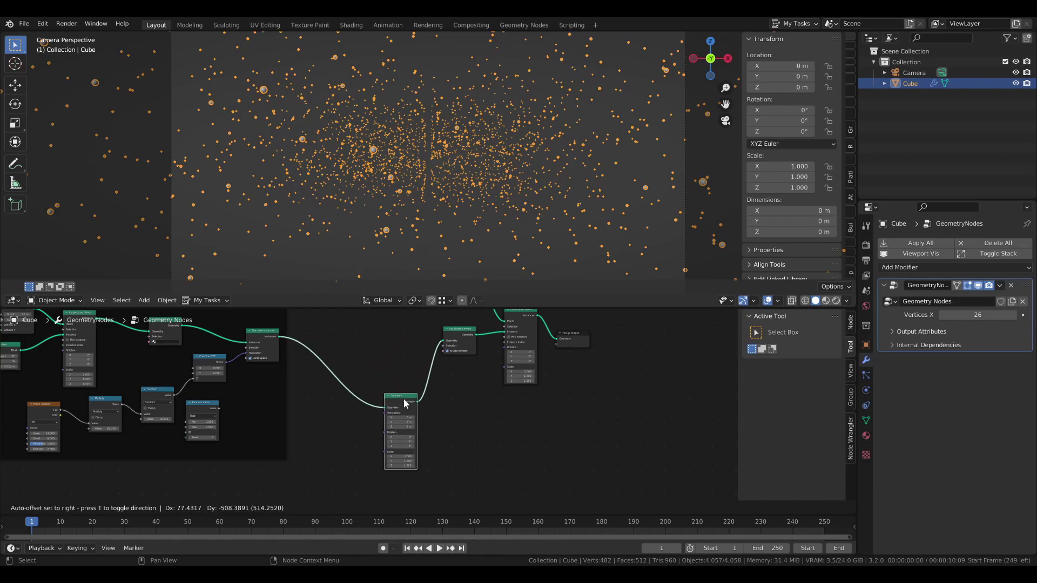
- Try shifting the starfield along Y with the new Transform node's Translation
{"action": "scroll", "coordinate": [401, 399], "scroll_direction": "down", "scroll_amount": 5}
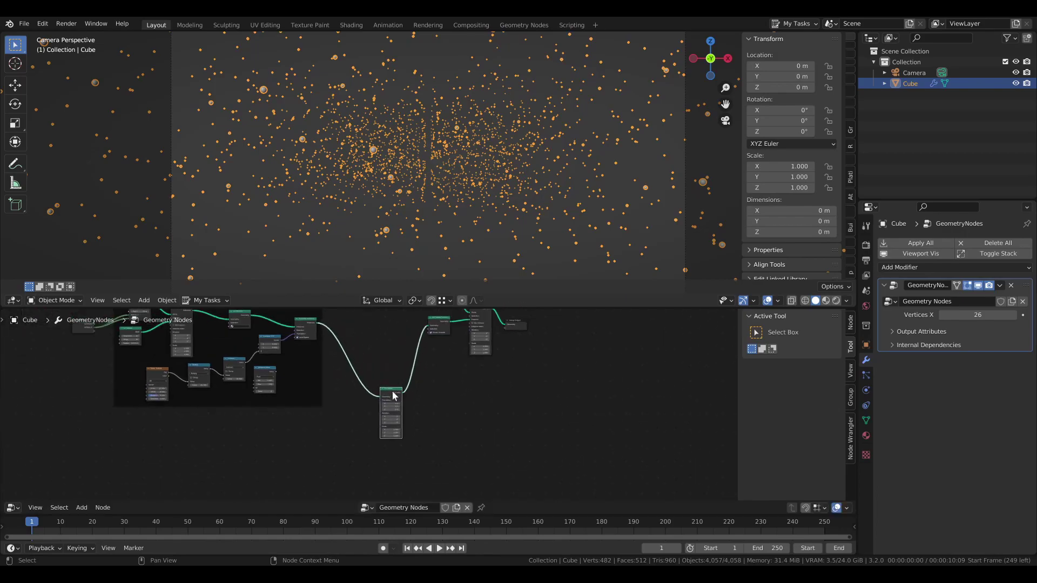
{"action": "scroll", "coordinate": [356, 378], "scroll_direction": "up", "scroll_amount": 3}
{"action": "scroll", "coordinate": [363, 390], "scroll_direction": "up", "scroll_amount": 1}
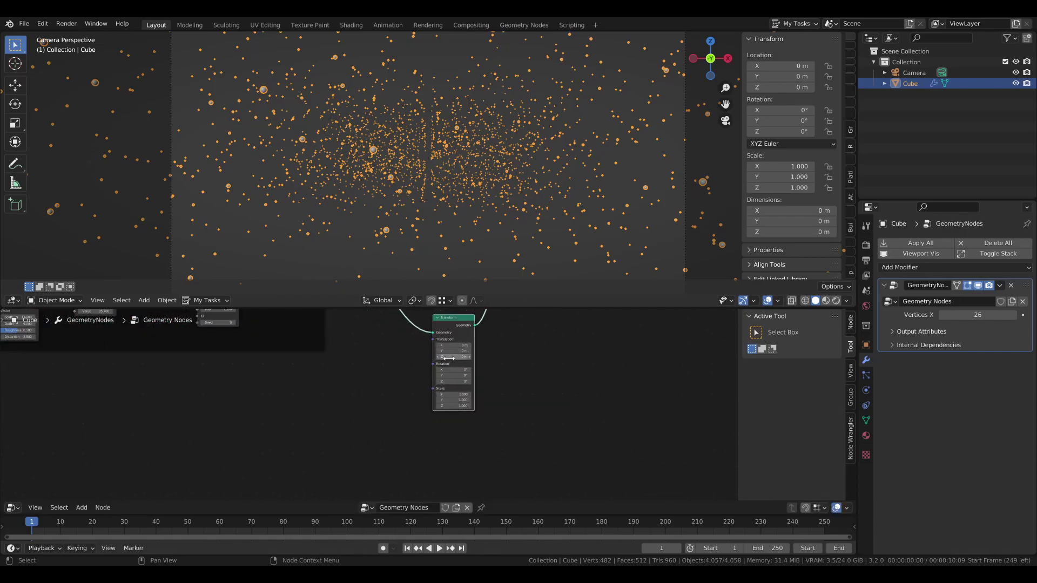
{"action": "left_click_drag", "start_coordinate": [452, 353], "coordinate": [226, 352]}
{"action": "right_click", "coordinate": [452, 352]}
- Add a Combine XYZ node and link its Vector output to the Transform node's Translation input
{"action": "scroll", "coordinate": [378, 371], "scroll_direction": "down", "scroll_amount": 1}
{"action": "key", "text": "shift+a"}
{"action": "mouse_move", "coordinate": [351, 493]}
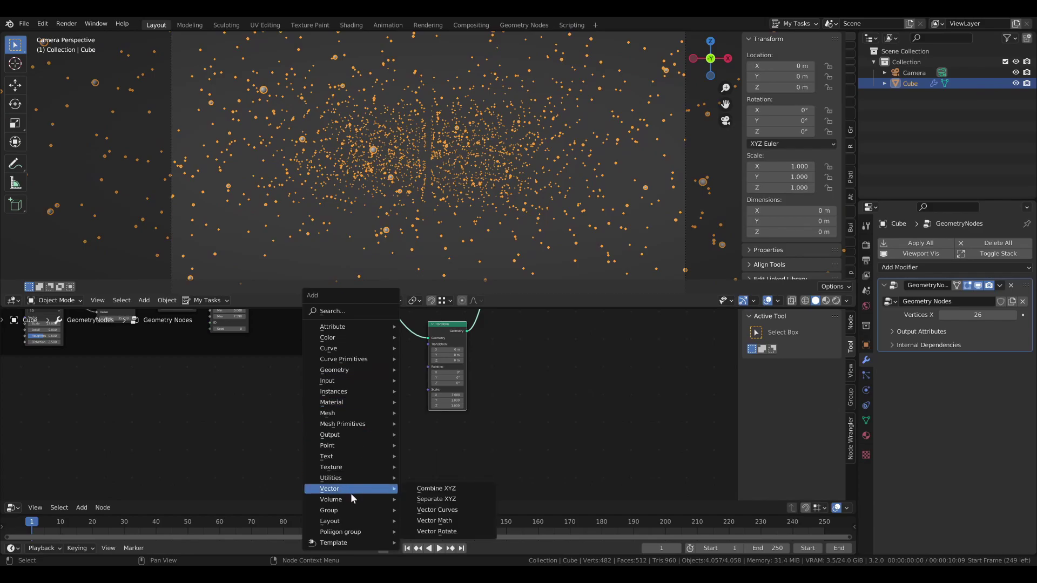
{"action": "left_click", "coordinate": [436, 490]}
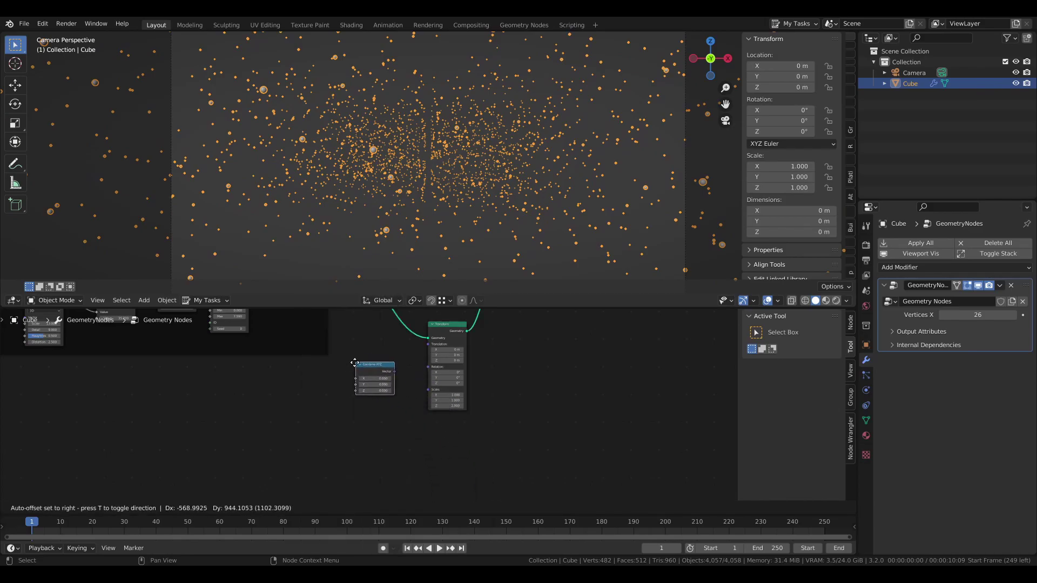
{"action": "left_click_drag", "start_coordinate": [385, 382], "coordinate": [431, 346]}
{"action": "scroll", "coordinate": [368, 401], "scroll_direction": "up", "scroll_amount": 4}
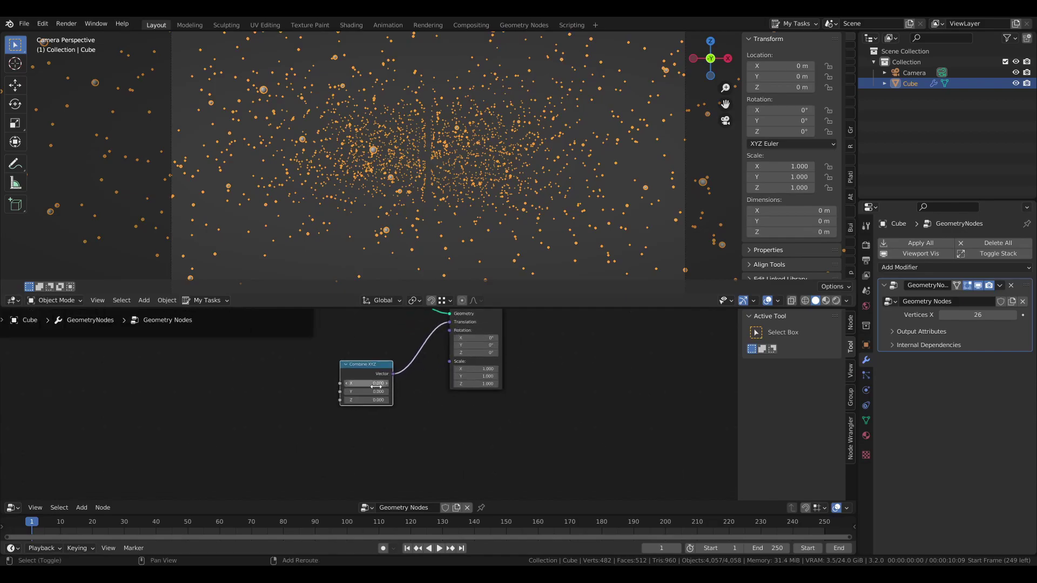
- Try varying the Y value of the Combine XYZ node
{"action": "left_click_drag", "start_coordinate": [370, 390], "coordinate": [436, 391], "text": "shift"}
{"action": "right_click", "coordinate": [370, 391]}
{"action": "left_click", "coordinate": [313, 404]}
- Add a Scene Time node ahead of the Combine XYZ node
{"action": "middle_click_drag", "start_coordinate": [116, 415], "coordinate": [240, 428]}
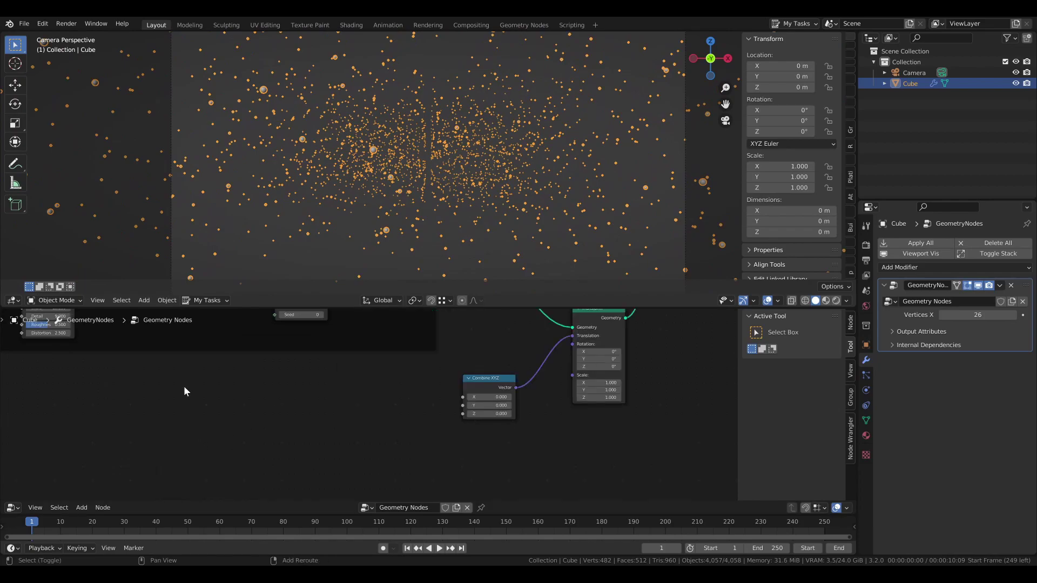
{"action": "key", "text": "shift+a"}
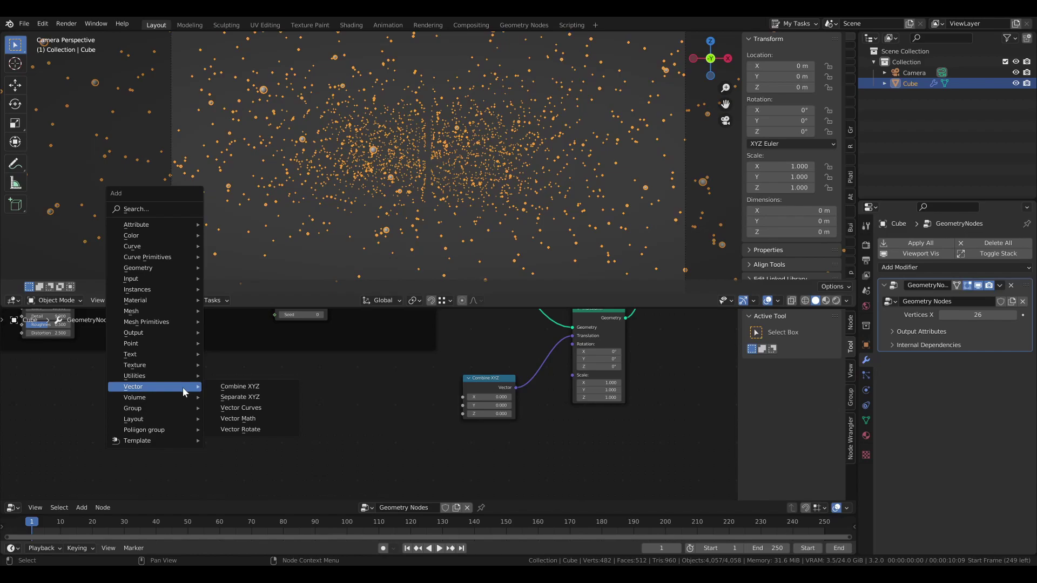
{"action": "left_click", "coordinate": [186, 209]}
{"action": "type", "text": "sce"}
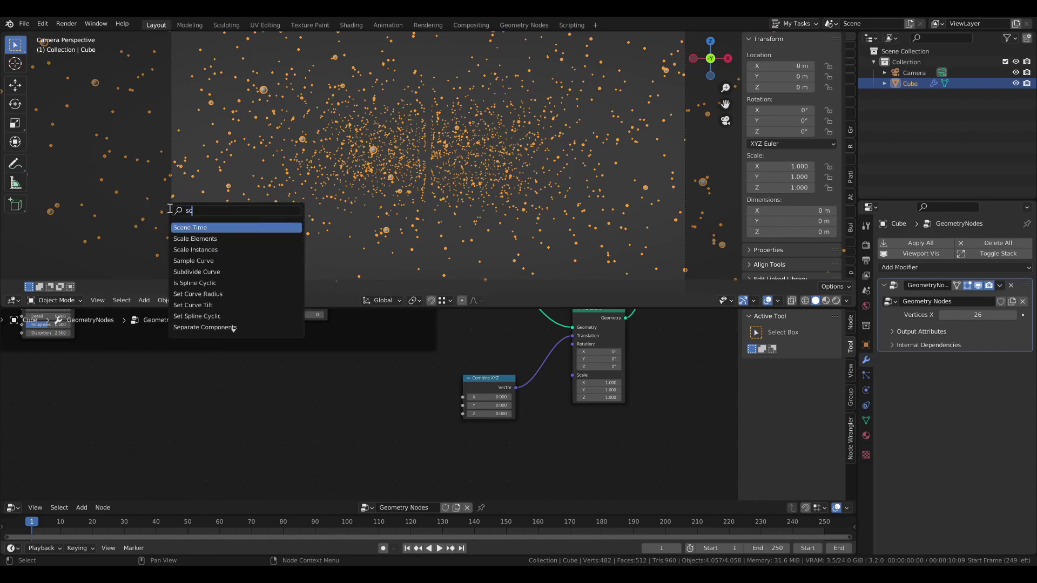
{"action": "left_click", "coordinate": [191, 224]}
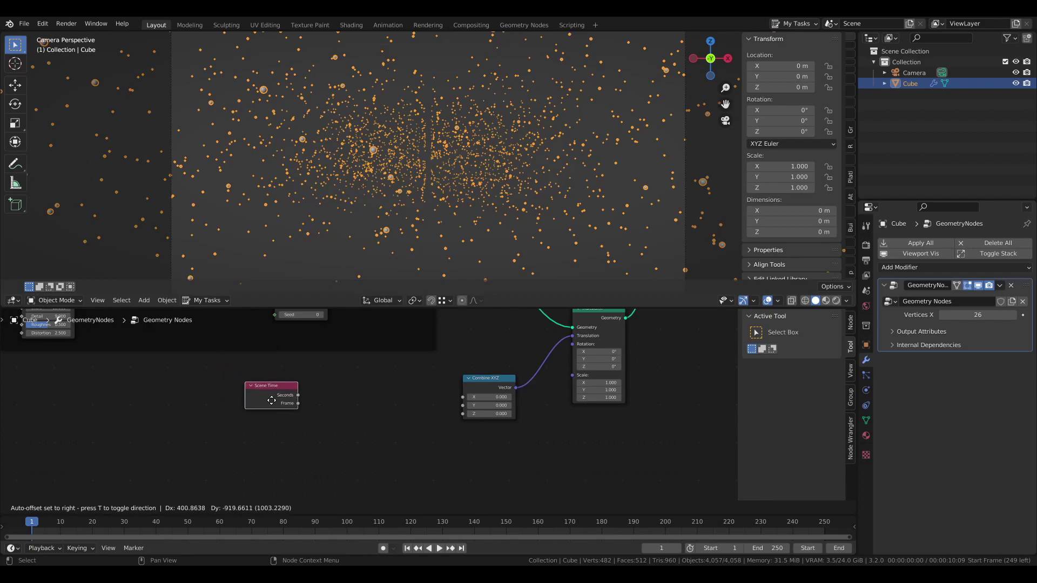
{"action": "left_click", "coordinate": [271, 403]}
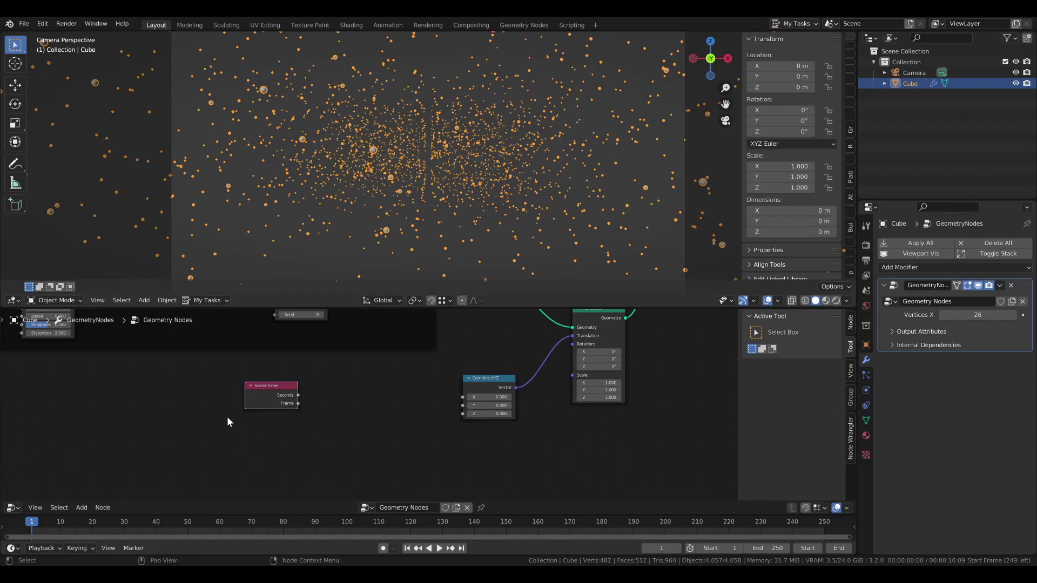
- Add a Value node below Scene Time and drive its value with the expression #frame
{"action": "key", "text": "shift+a"}
{"action": "mouse_move", "coordinate": [187, 397]}
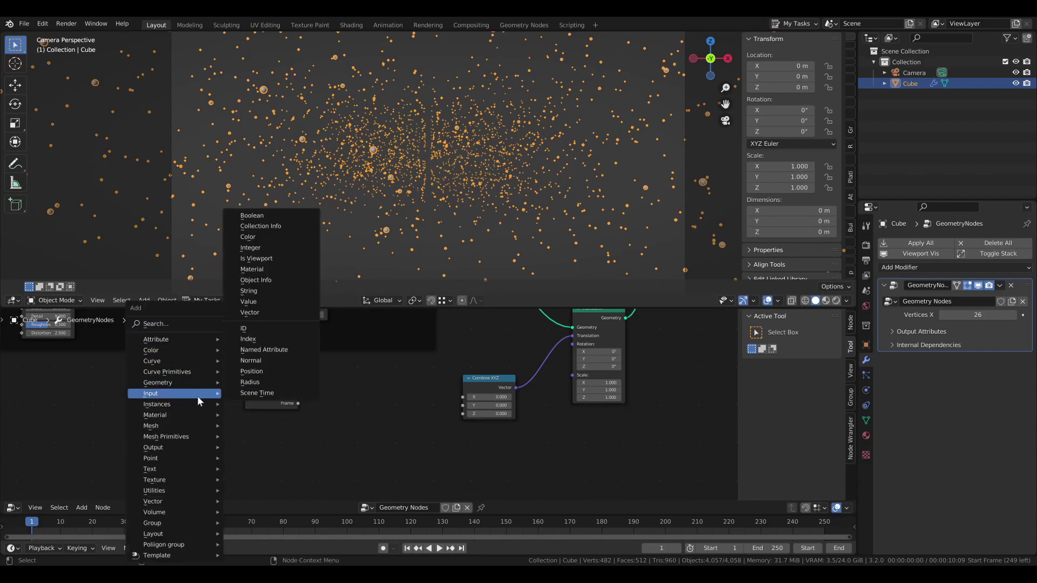
{"action": "left_click", "coordinate": [249, 302]}
{"action": "left_click", "coordinate": [270, 451]}
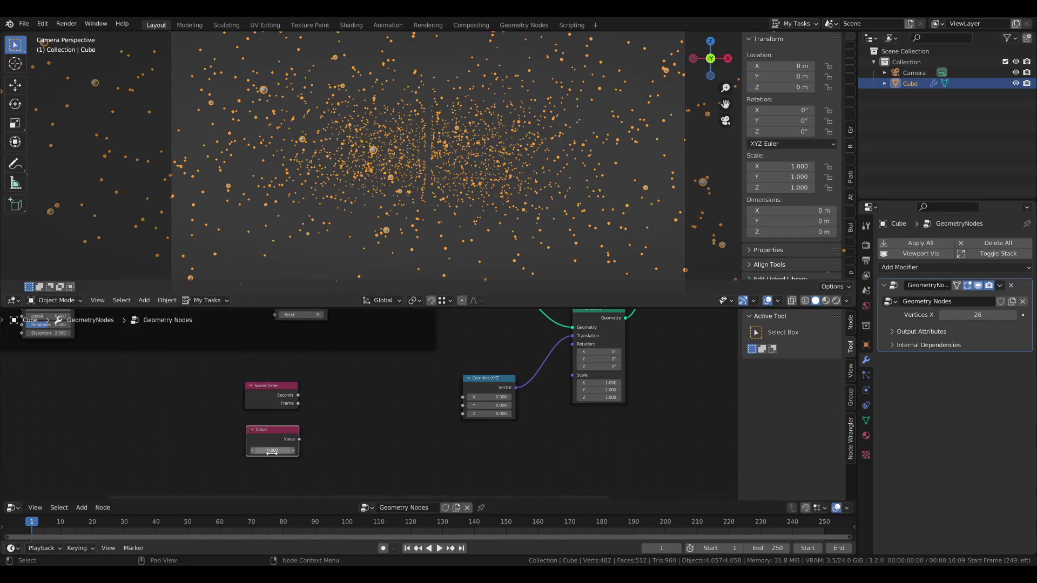
{"action": "left_click", "coordinate": [272, 450]}
{"action": "type", "text": "#frame"}
{"action": "key", "text": "Return"}
- Play the animation to check the frame-driven value, and delete the Value node
{"action": "key", "text": "space"}
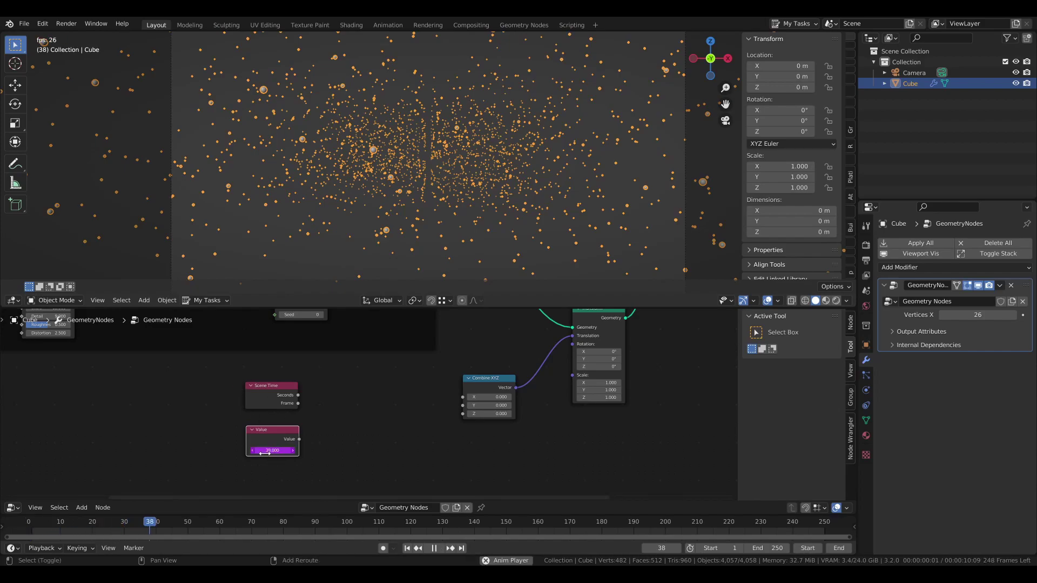
{"action": "key", "text": "Escape"}
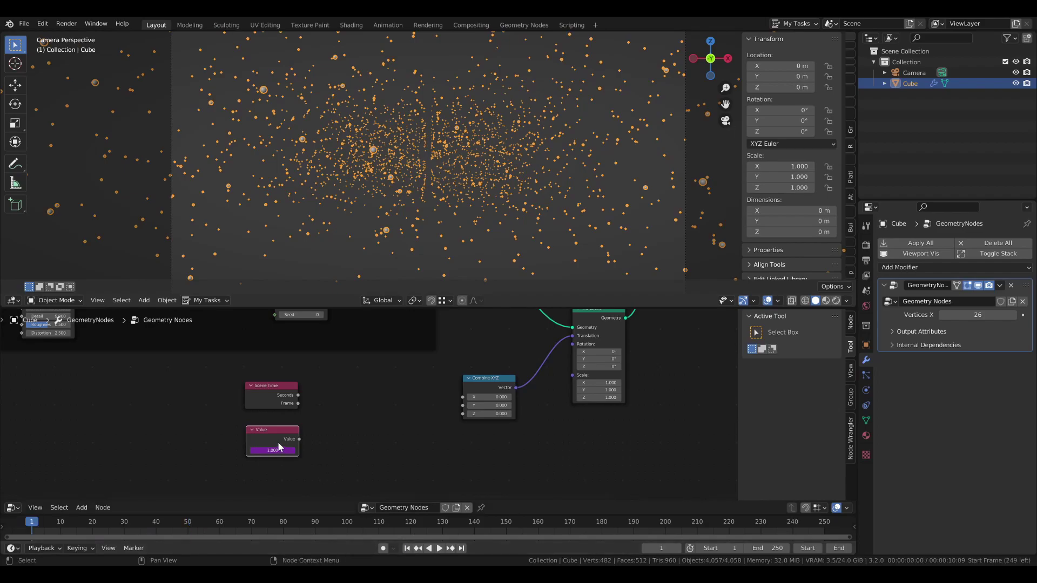
{"action": "key", "text": "x"}
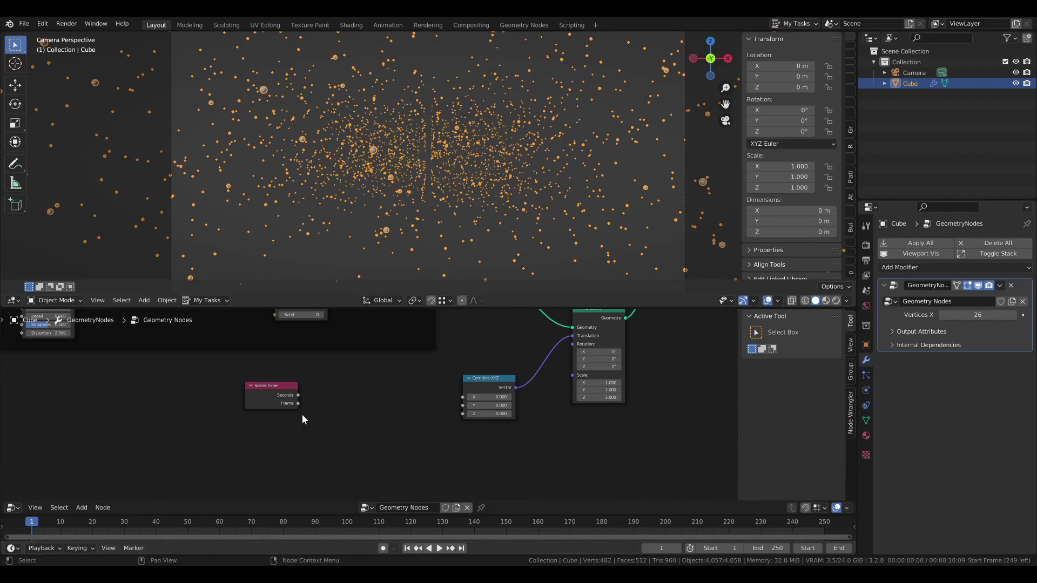
- Link the Scene Time node's Frame output to the Y input of Combine XYZ
{"action": "middle_click_drag", "start_coordinate": [312, 400], "coordinate": [285, 391]}
{"action": "scroll", "coordinate": [295, 393], "scroll_direction": "up", "scroll_amount": 1}
{"action": "left_click_drag", "start_coordinate": [257, 405], "coordinate": [296, 408]}
{"action": "left_click_drag", "start_coordinate": [397, 415], "coordinate": [436, 408]}
- Play the frame-driven star motion in the camera view and return to the first frame
{"action": "key", "text": "space"}
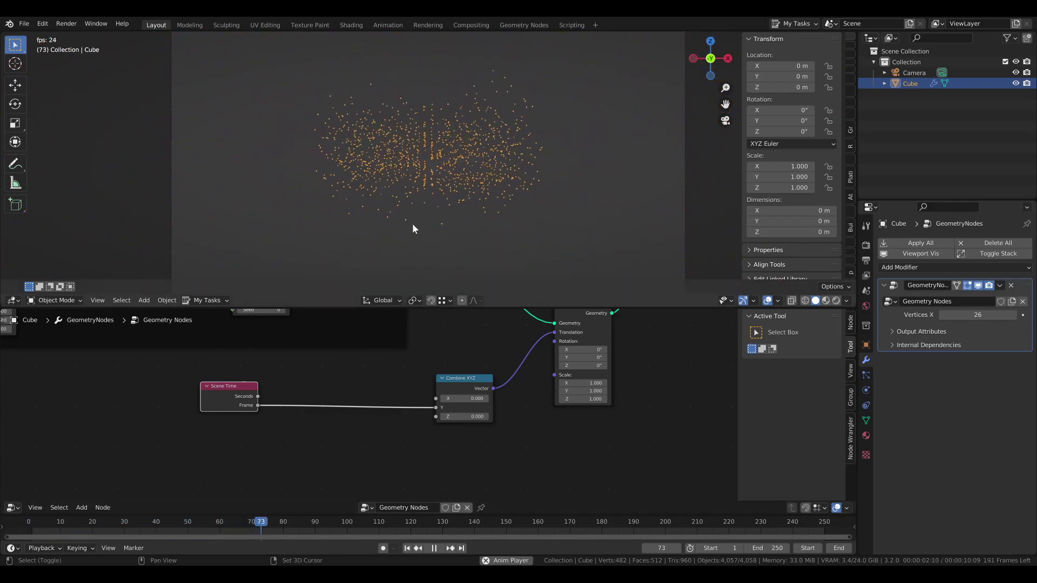
{"action": "key", "text": "space"}
{"action": "left_click", "coordinate": [409, 548]}
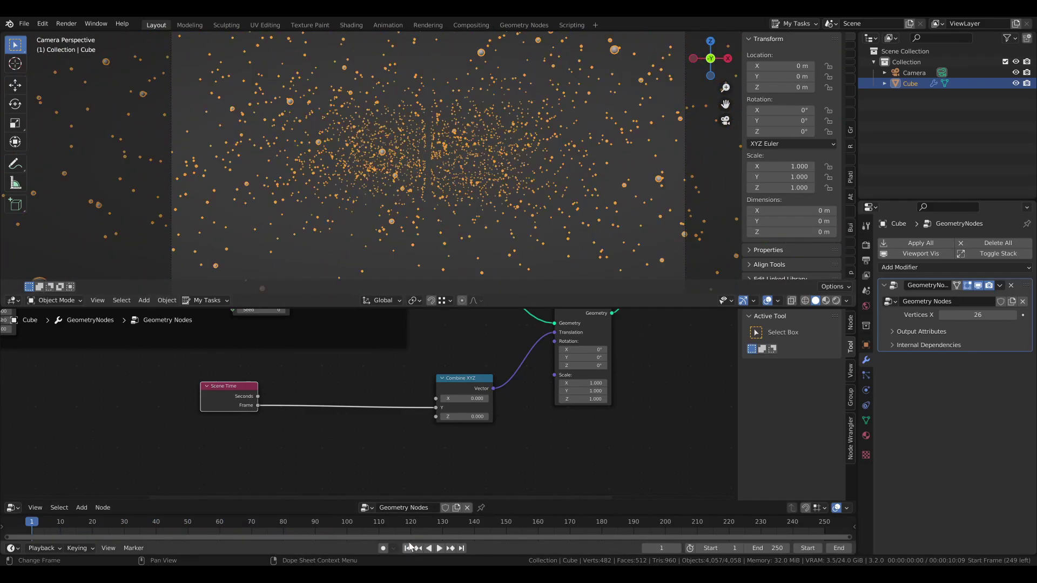
- Insert a Math node set to Multiply by -1 between Scene Time and Combine XYZ
{"action": "key", "text": "shift+a"}
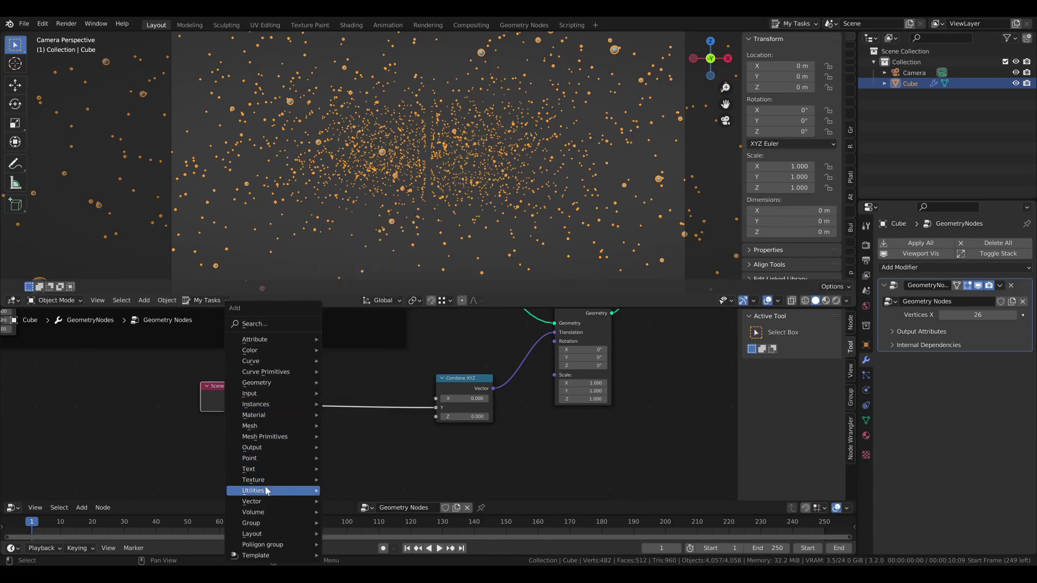
{"action": "mouse_move", "coordinate": [256, 496]}
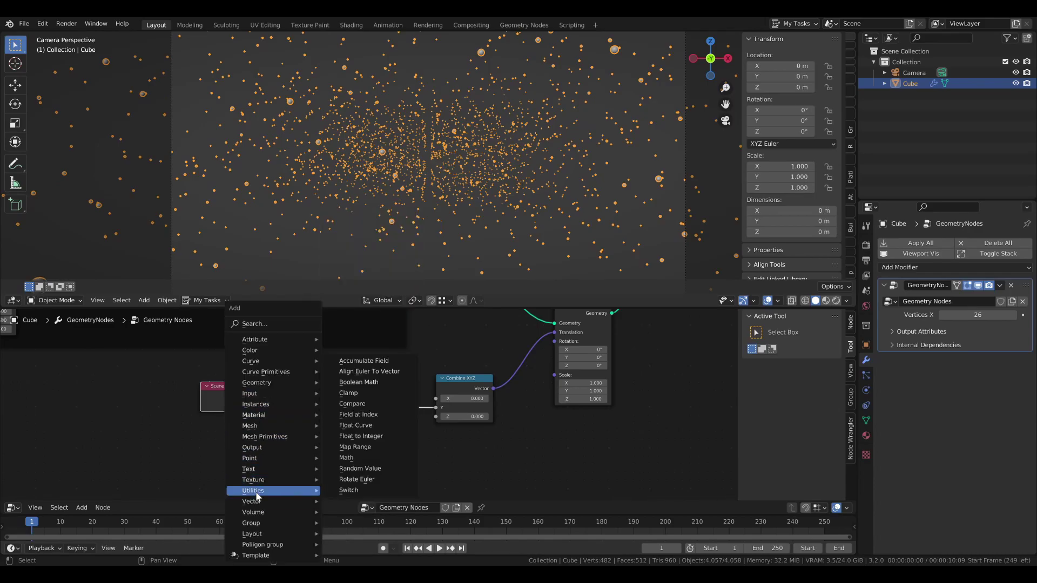
{"action": "left_click", "coordinate": [351, 458]}
{"action": "left_click", "coordinate": [291, 361]}
{"action": "left_click", "coordinate": [313, 387]}
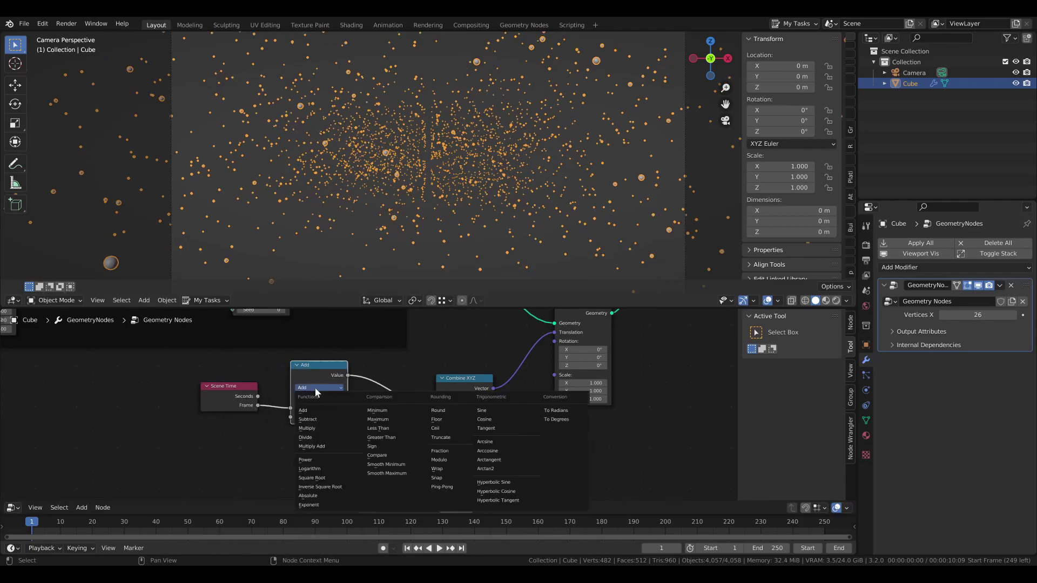
{"action": "left_click", "coordinate": [318, 424]}
{"action": "left_click", "coordinate": [317, 420]}
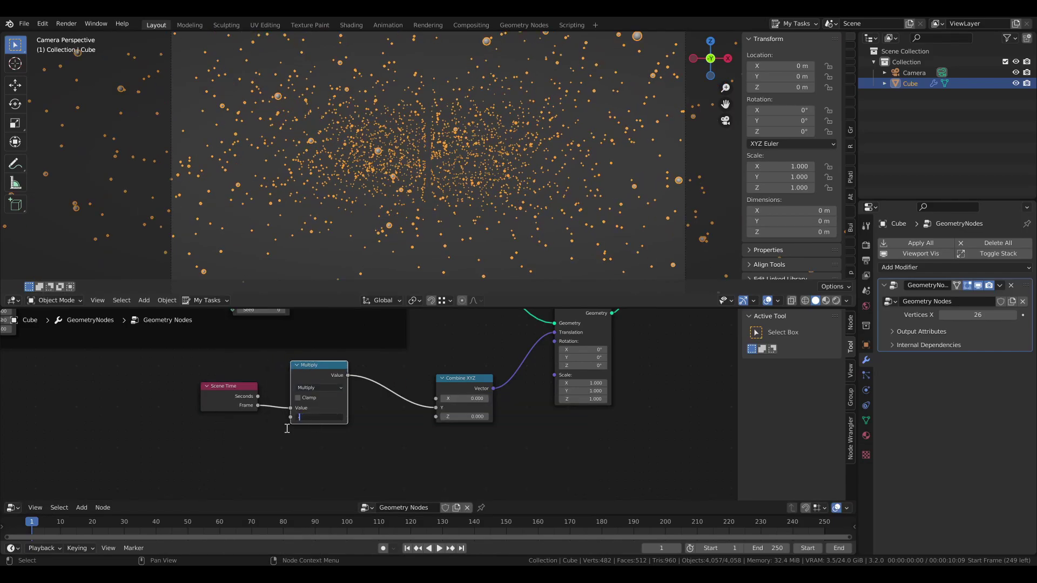
{"action": "type", "text": "-1"}
{"action": "key", "text": "Return"}
- Play the reversed star motion and return to the first frame
{"action": "key", "text": "space"}
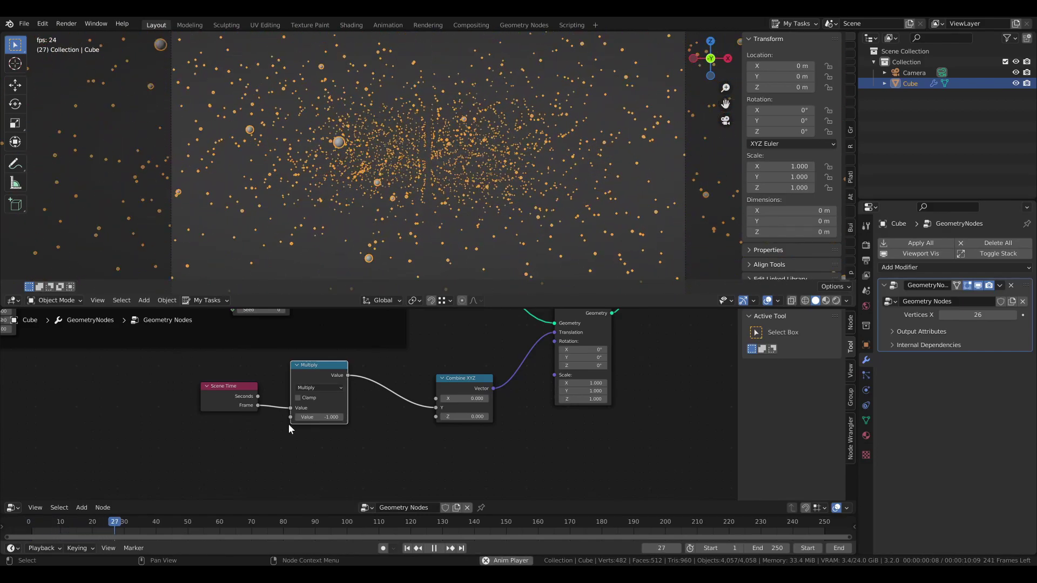
{"action": "key", "text": "space"}
{"action": "left_click", "coordinate": [408, 548]}
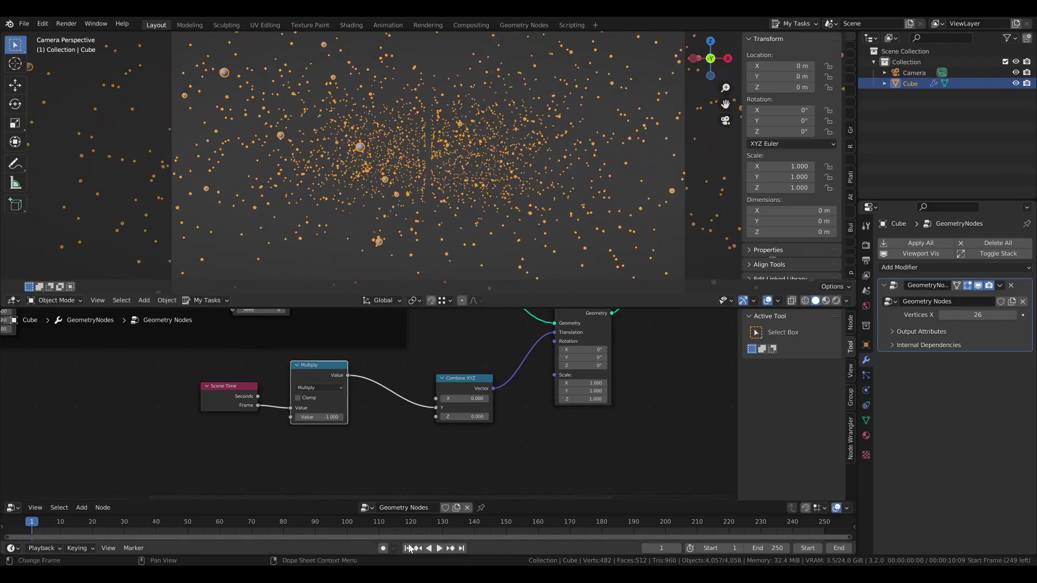
- Duplicate the Multiply node into the link before Combine XYZ and set its value to 0.475 during playback
{"action": "key", "text": "shift+d"}
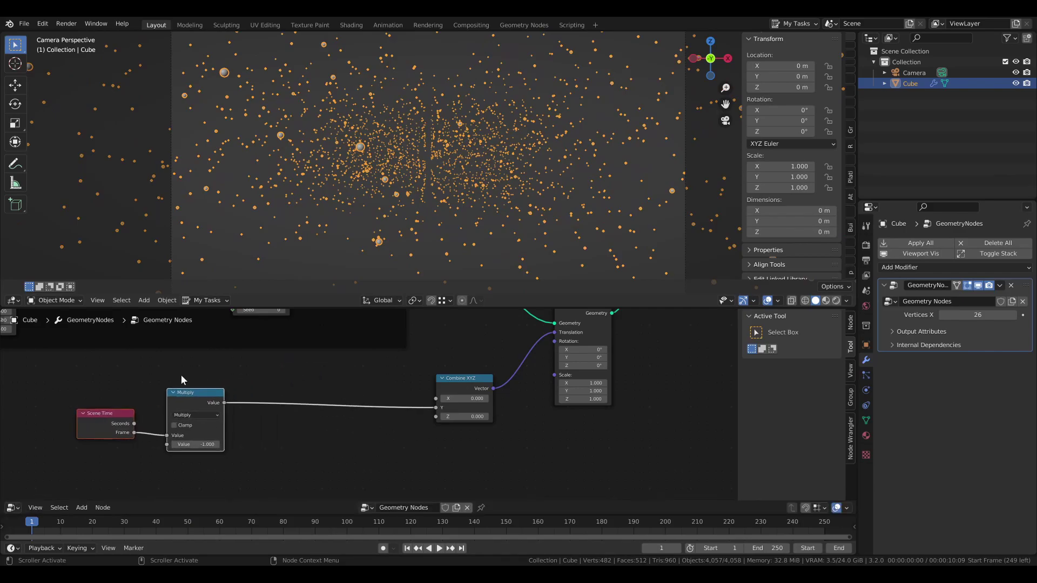
{"action": "left_click", "coordinate": [265, 392]}
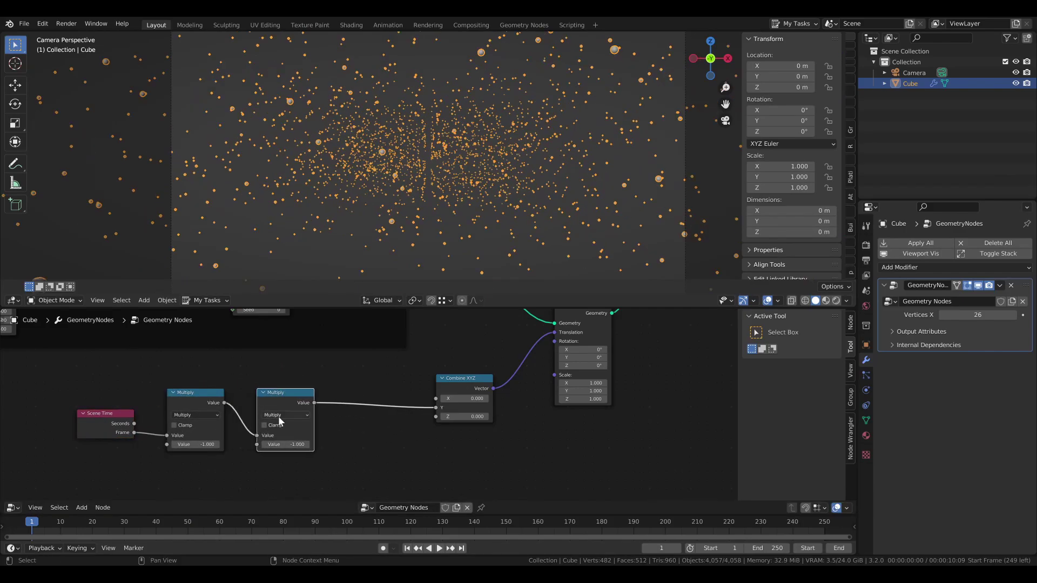
{"action": "key", "text": "space"}
{"action": "left_click_drag", "start_coordinate": [284, 445], "coordinate": [357, 445]}
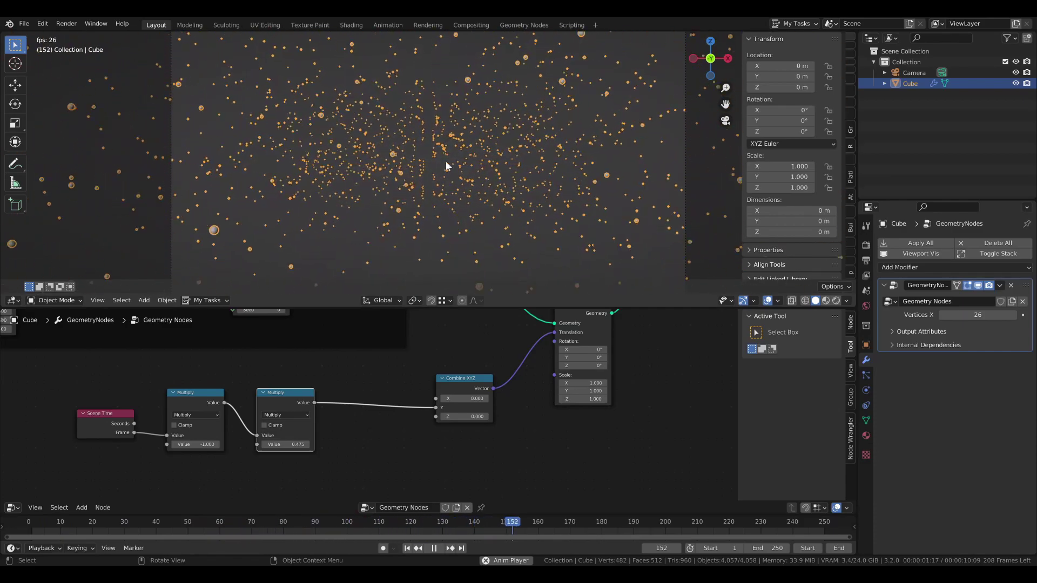
- Replay the slowed star motion from the first frame several times and stop the playback
{"action": "left_click", "coordinate": [408, 548]}
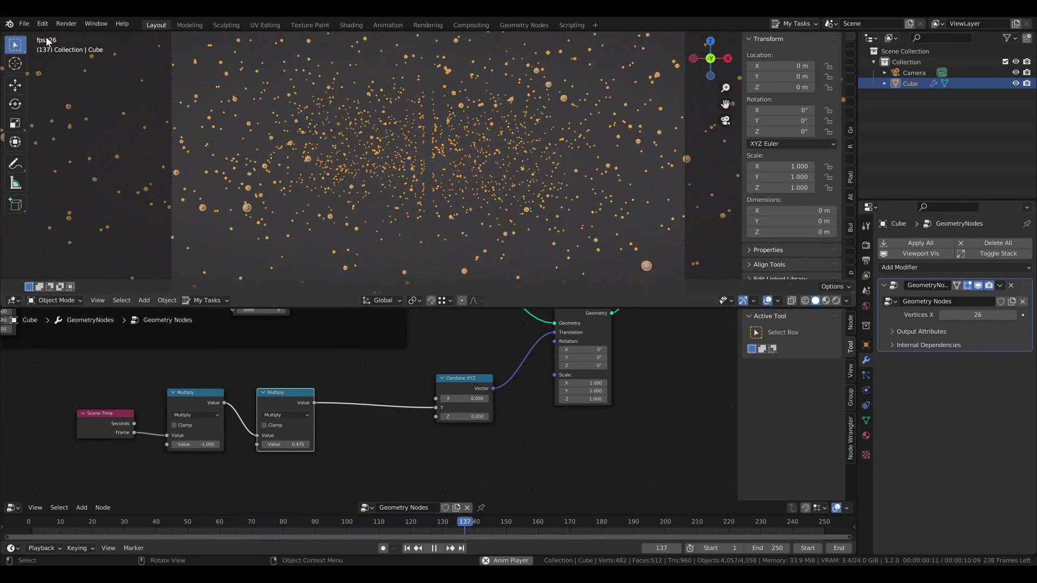
{"action": "left_click", "coordinate": [407, 548]}
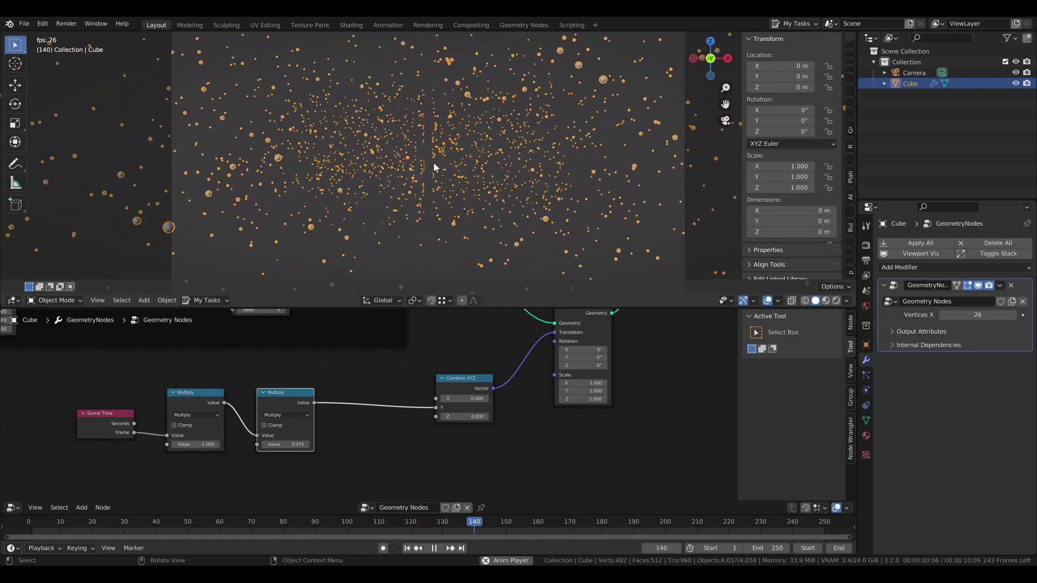
{"action": "left_click", "coordinate": [408, 548]}
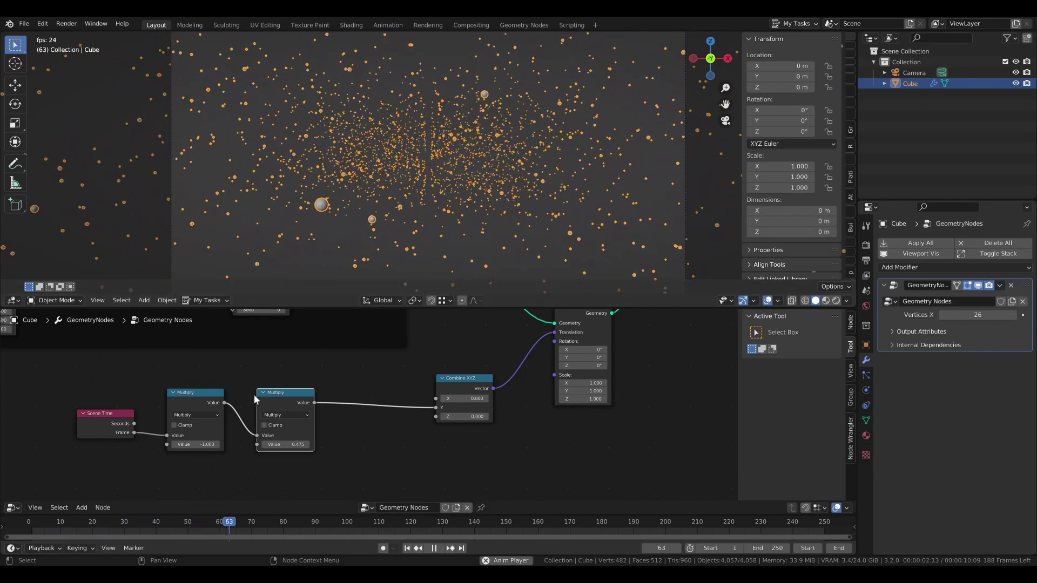
{"action": "key", "text": "space"}
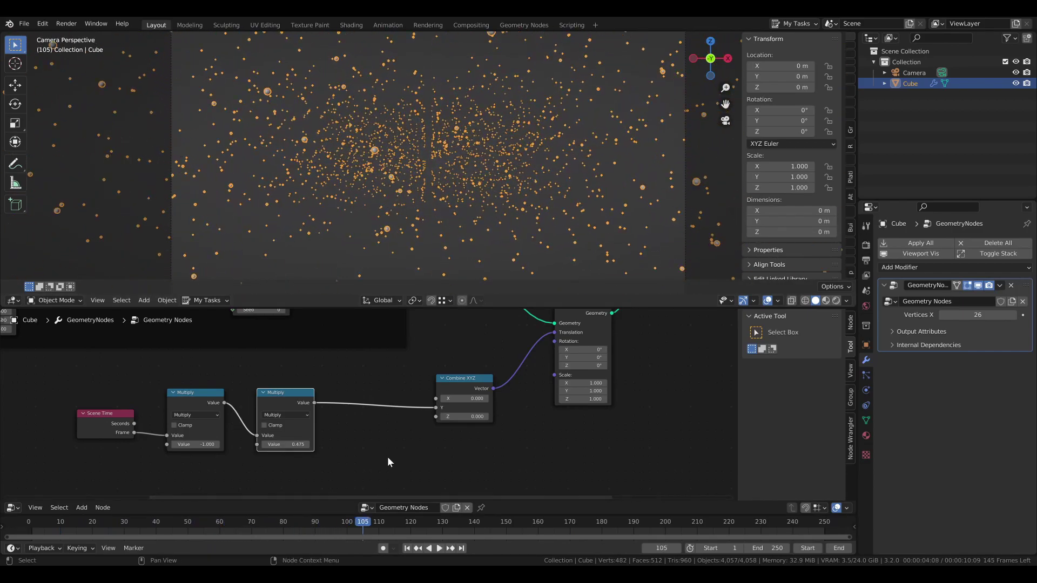
- Duplicate the second Multiply node before Combine XYZ, change the copy to Modulo and set its value to 75
{"action": "scroll", "coordinate": [380, 446], "scroll_direction": "down", "scroll_amount": 1}
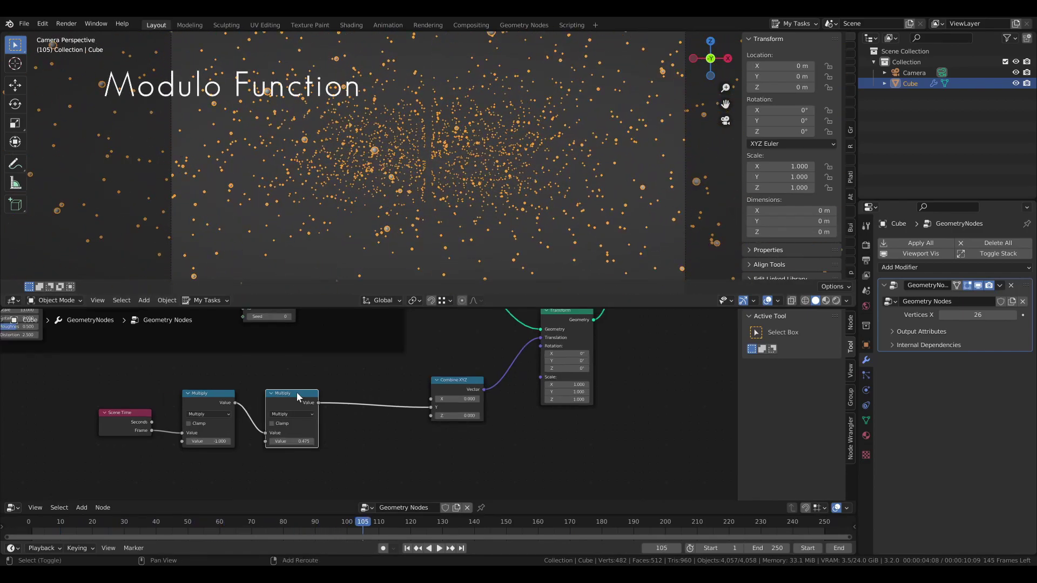
{"action": "key", "text": "shift+d"}
{"action": "left_click", "coordinate": [381, 382]}
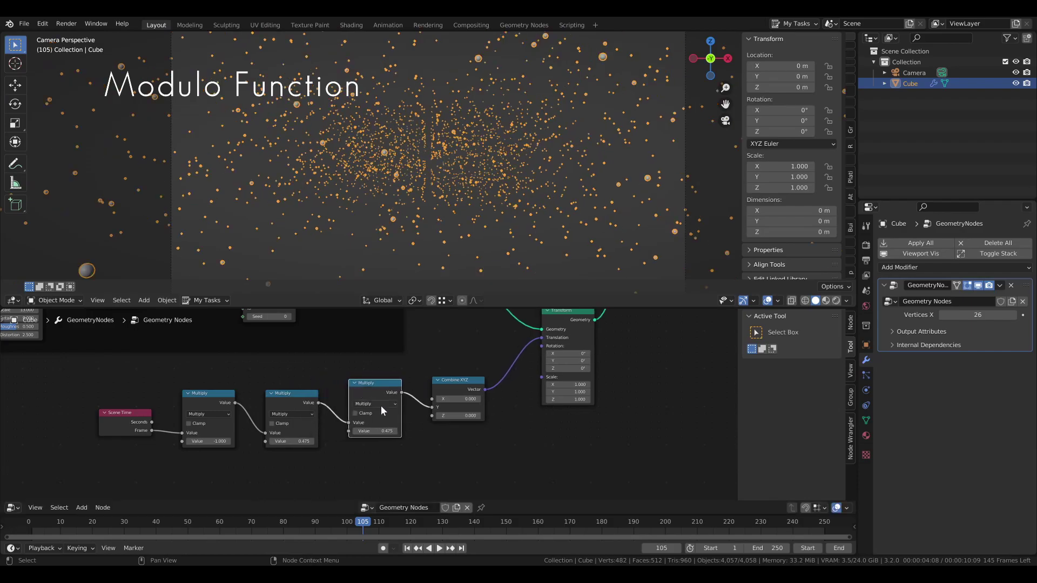
{"action": "left_click", "coordinate": [374, 403]}
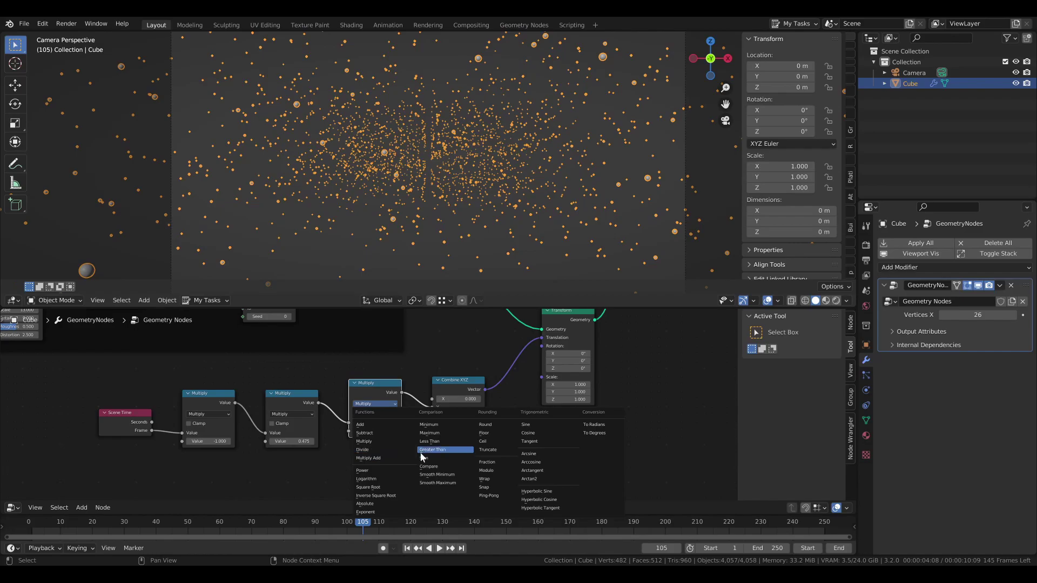
{"action": "left_click", "coordinate": [494, 469]}
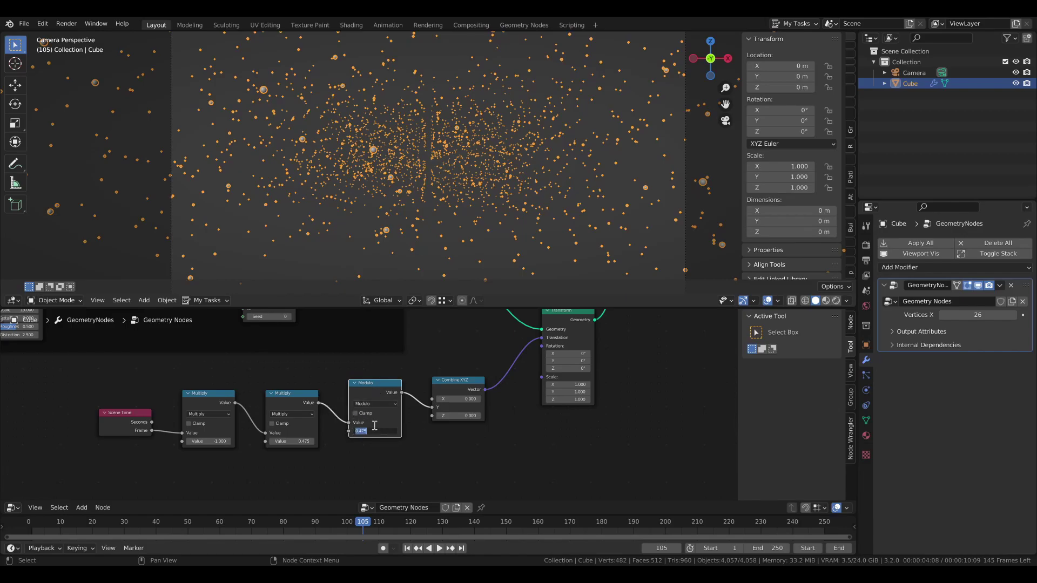
{"action": "key", "text": "Return"}
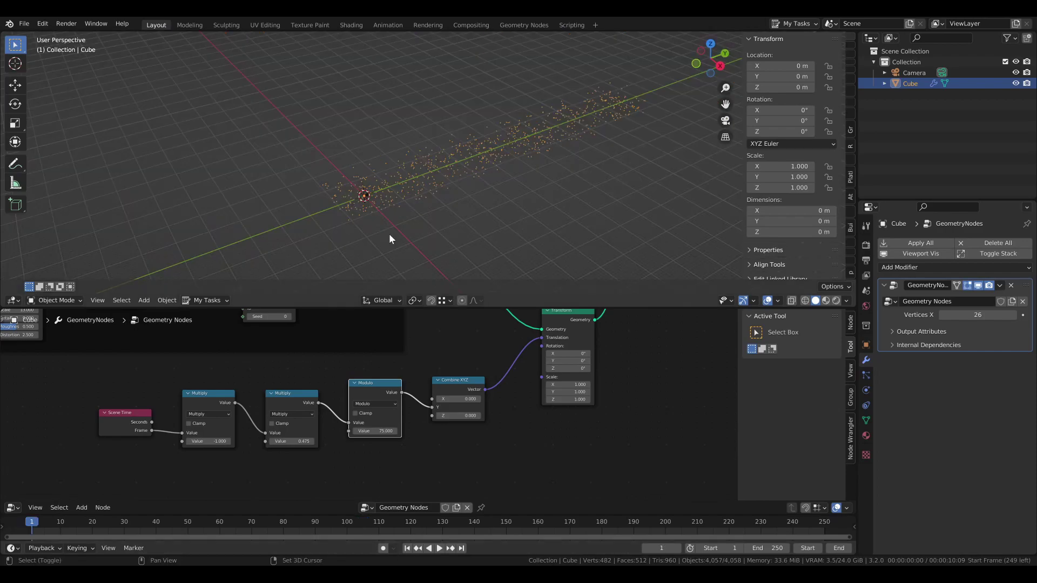
- Play the looping star motion from outside in perspective and then through the camera
{"action": "key", "text": "space"}
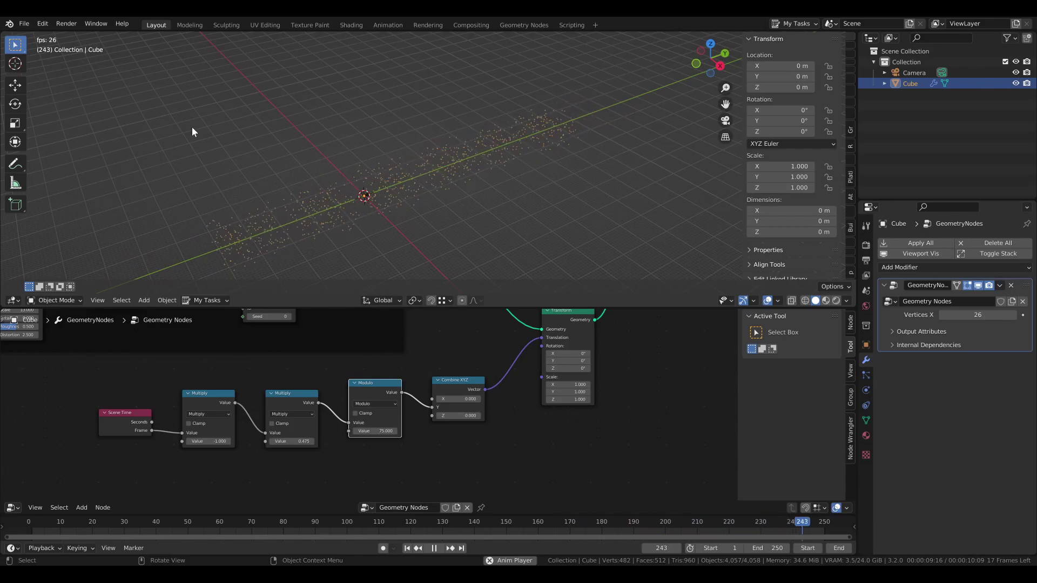
{"action": "key", "text": "space"}
{"action": "key", "text": "space"}
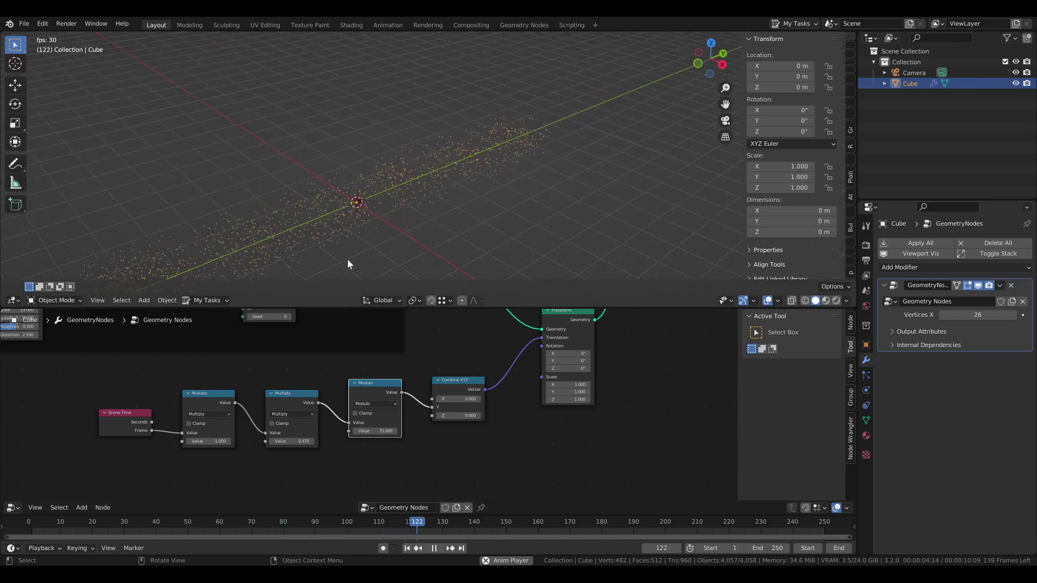
{"action": "key", "text": "KP_1"}
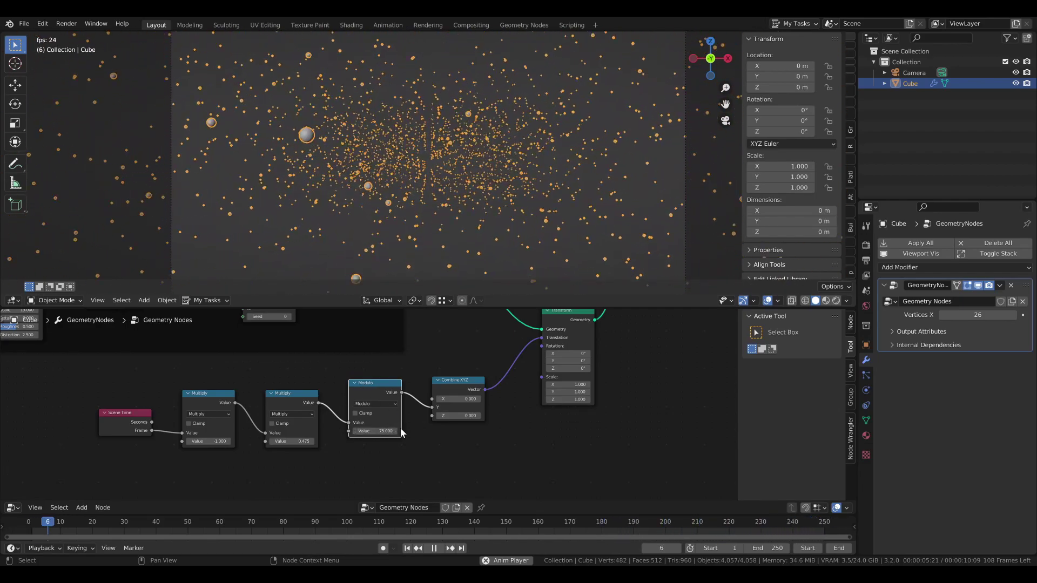
- Try the Modulo node directly after Scene Time, scrub the timeline to frame 75 and stop the playback
{"action": "scroll", "coordinate": [352, 519], "scroll_direction": "down", "scroll_amount": 3}
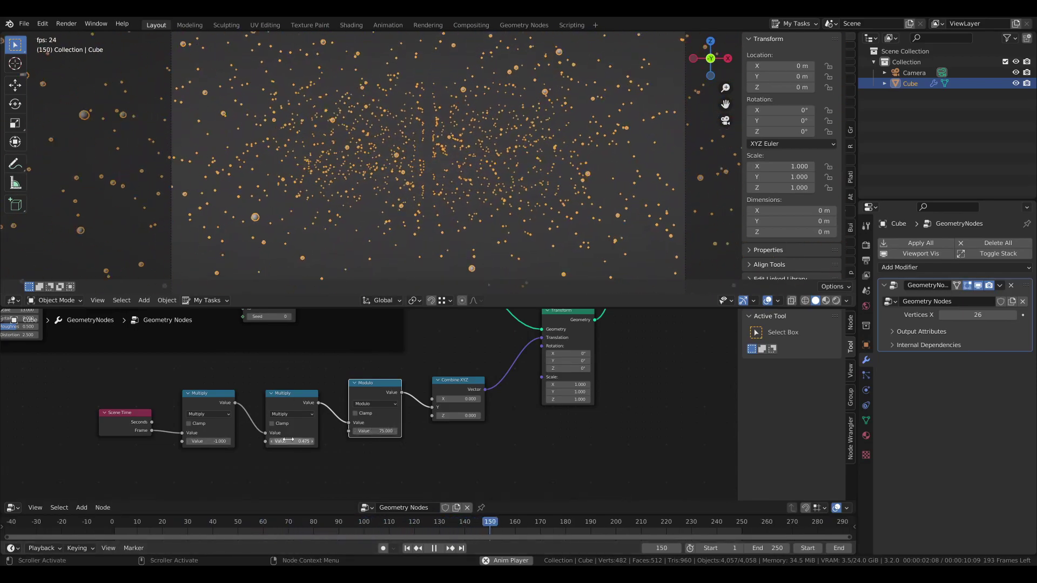
{"action": "left_click_drag", "start_coordinate": [375, 388], "coordinate": [165, 407], "text": "alt"}
{"action": "left_click", "coordinate": [265, 523]}
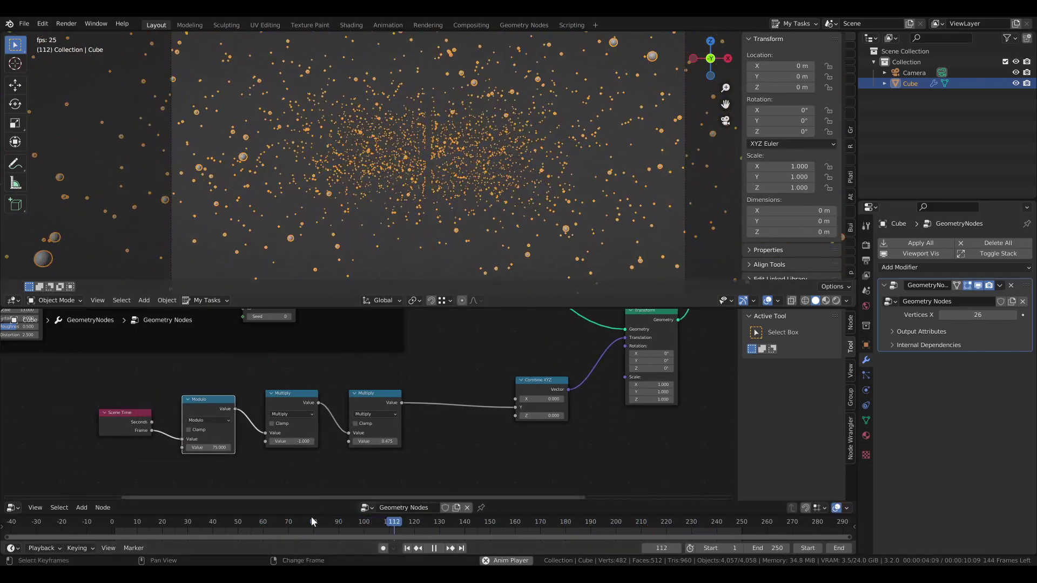
{"action": "left_click", "coordinate": [287, 523]}
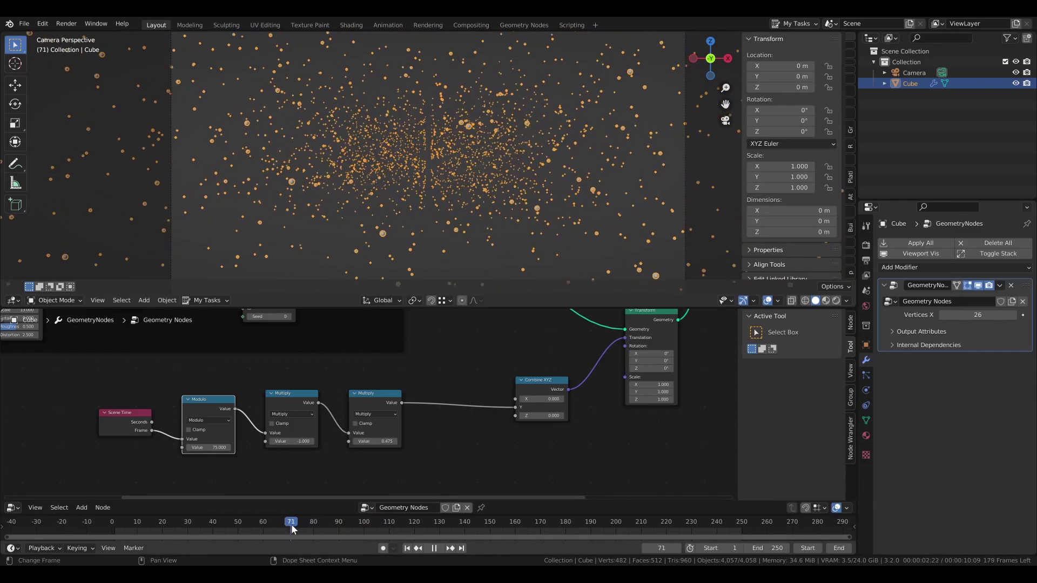
{"action": "left_click_drag", "start_coordinate": [296, 524], "coordinate": [300, 524]}
{"action": "key", "text": "space"}
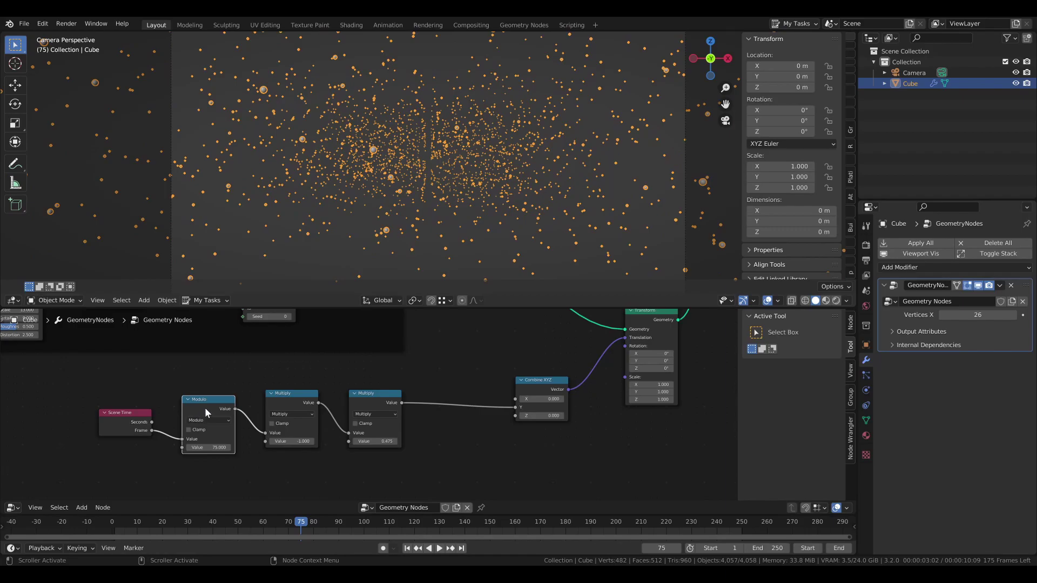
- Move the Modulo node back between the second Multiply node and Combine XYZ, and realign the node chain
{"action": "left_click_drag", "start_coordinate": [206, 407], "coordinate": [433, 401], "text": "alt"}
{"action": "left_click_drag", "start_coordinate": [126, 417], "coordinate": [451, 443]}
{"action": "left_click_drag", "start_coordinate": [469, 391], "coordinate": [327, 396]}
{"action": "key", "text": "alt+a"}
- Duplicate the Modulo node before Combine XYZ, change the copy to Add and set its value to 10
{"action": "left_click", "coordinate": [323, 404]}
{"action": "key", "text": "shift+d"}
{"action": "left_click", "coordinate": [415, 390]}
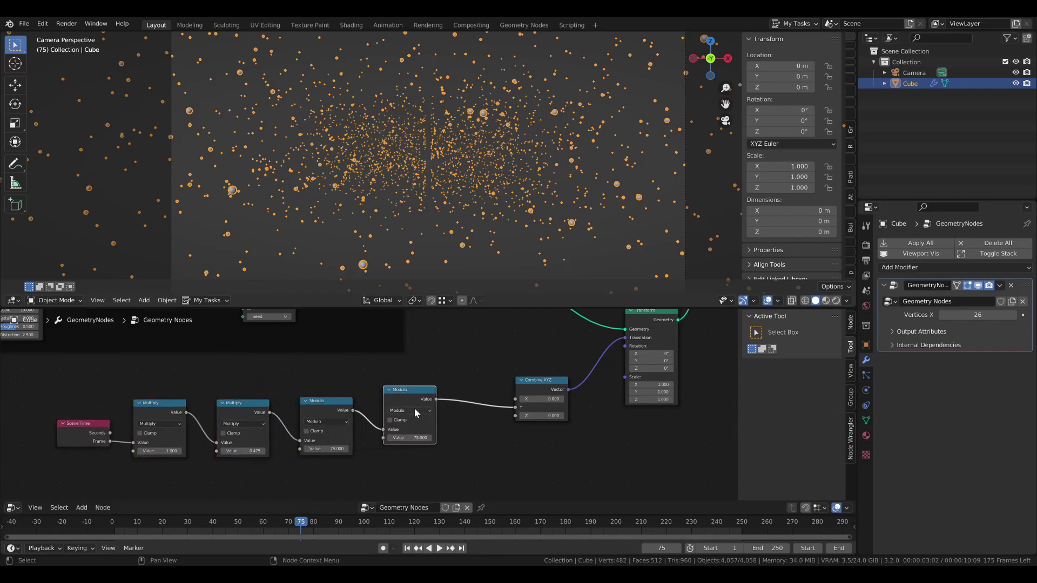
{"action": "left_click", "coordinate": [414, 410]}
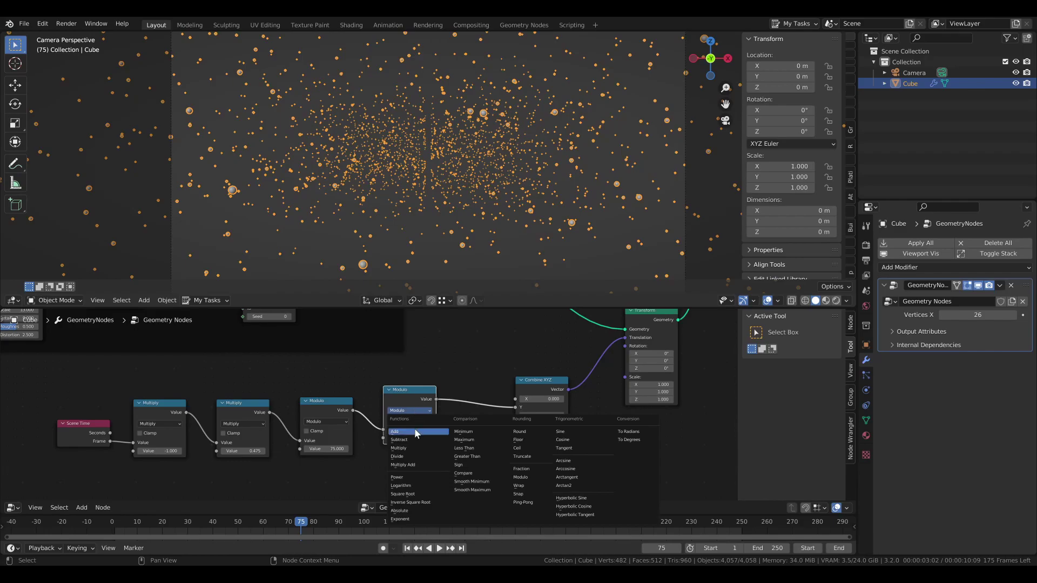
{"action": "left_click", "coordinate": [415, 431]}
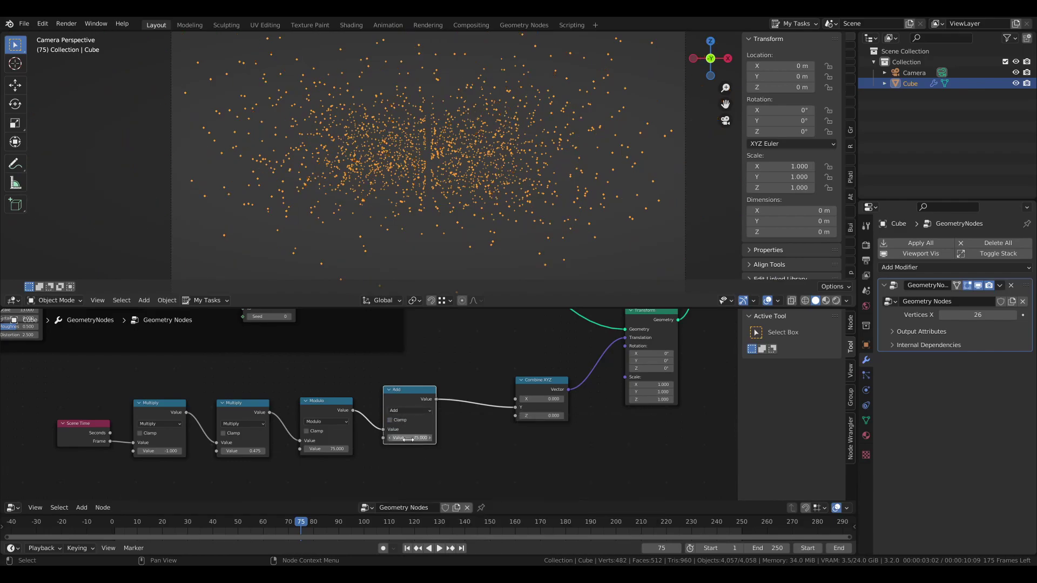
{"action": "type", "text": "0"}
{"action": "key", "text": "Return"}
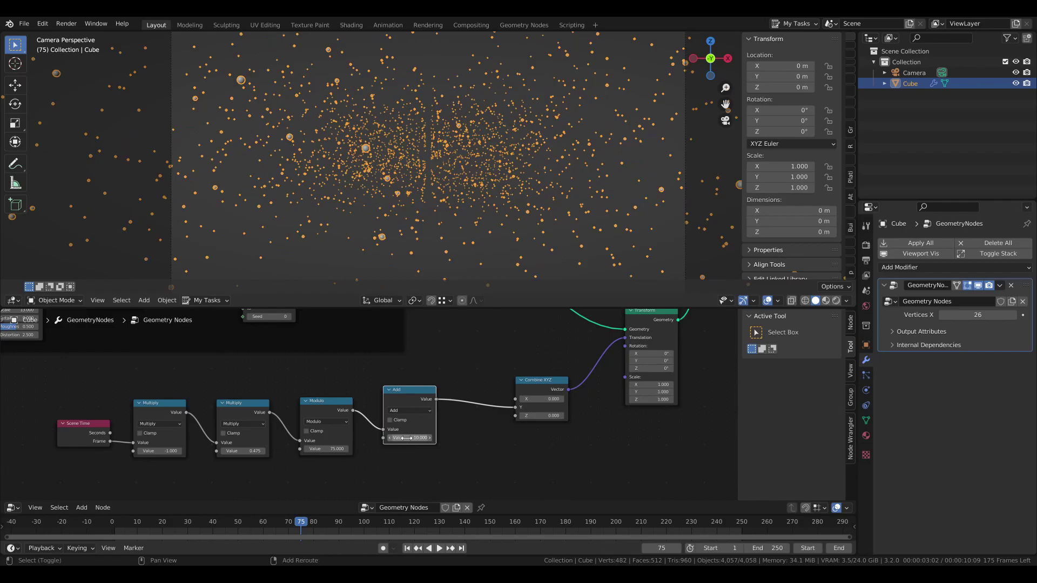
- Return to the first frame and examine the starfield's offset from the camera in perspective, muting and unmuting the Add node
{"action": "left_click", "coordinate": [408, 549]}
{"action": "middle_click_drag", "start_coordinate": [480, 214], "coordinate": [422, 241]}
{"action": "scroll", "coordinate": [423, 241], "scroll_direction": "down", "scroll_amount": 5}
{"action": "middle_click_drag", "start_coordinate": [357, 215], "coordinate": [329, 219]}
{"action": "scroll", "coordinate": [351, 200], "scroll_direction": "up", "scroll_amount": 2}
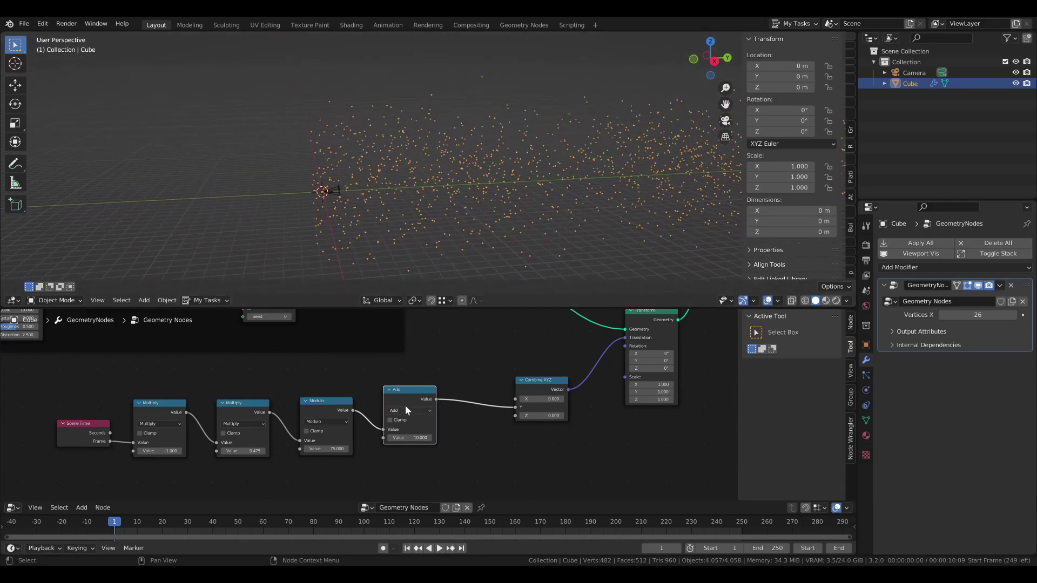
{"action": "left_click", "coordinate": [406, 388]}
{"action": "key", "text": "m"}
{"action": "middle_click_drag", "start_coordinate": [302, 179], "coordinate": [325, 184]}
{"action": "key", "text": "m"}
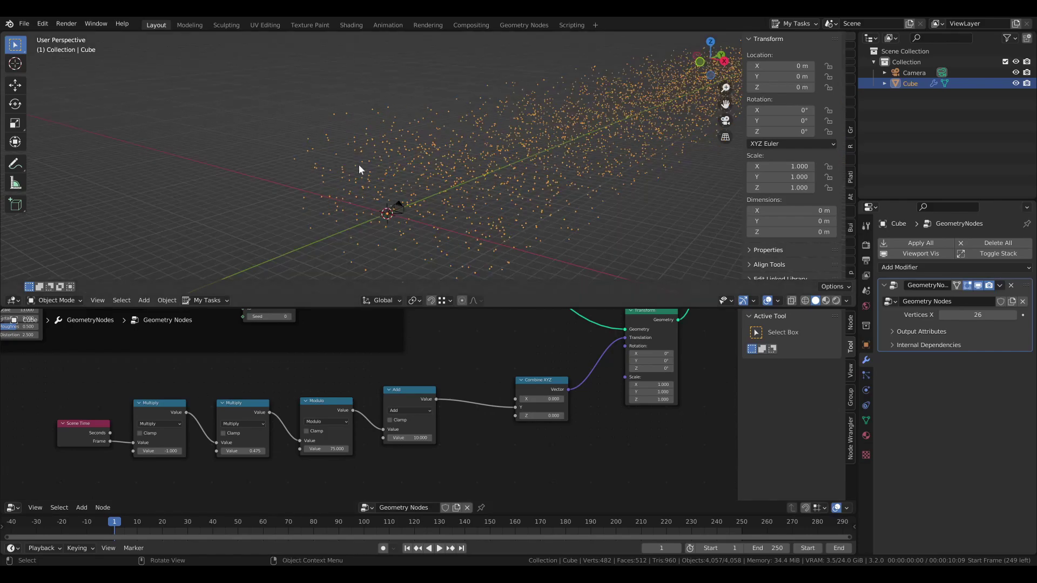
{"action": "middle_click_drag", "start_coordinate": [358, 164], "coordinate": [344, 252]}
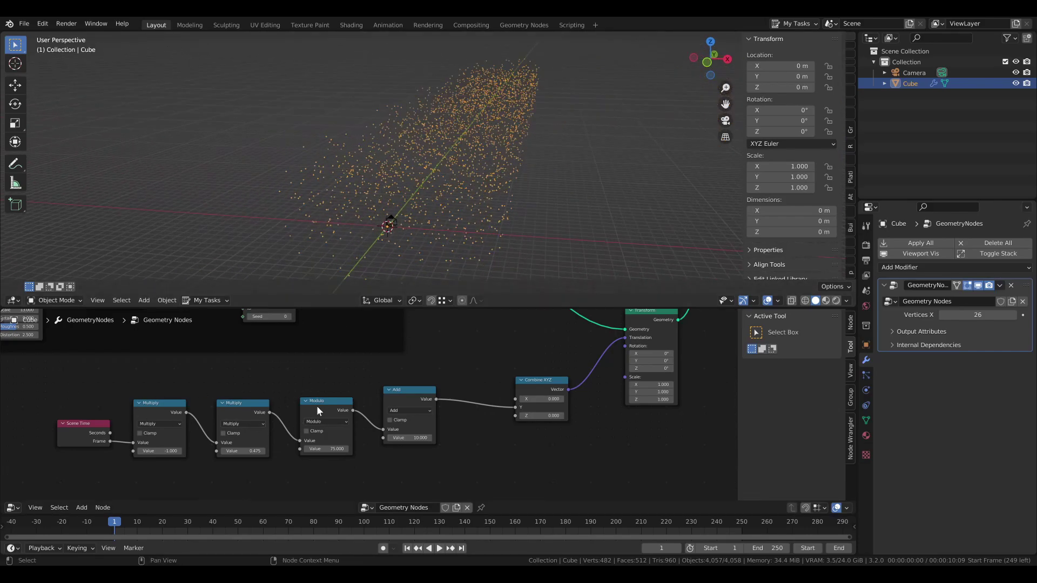
- Set the Mesh Line node's end location Z to 1000 m and its count to 41
{"action": "scroll", "coordinate": [350, 399], "scroll_direction": "down", "scroll_amount": 4}
{"action": "middle_click_drag", "start_coordinate": [512, 365], "coordinate": [461, 481]}
{"action": "middle_click_drag", "start_coordinate": [435, 365], "coordinate": [362, 481]}
{"action": "scroll", "coordinate": [355, 383], "scroll_direction": "up", "scroll_amount": 2}
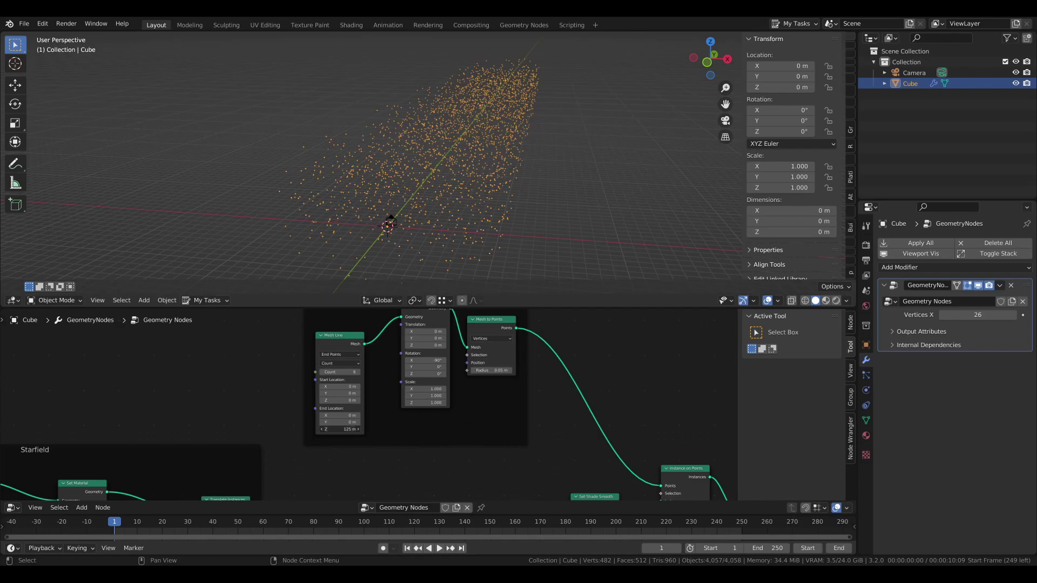
{"action": "key", "text": "Return"}
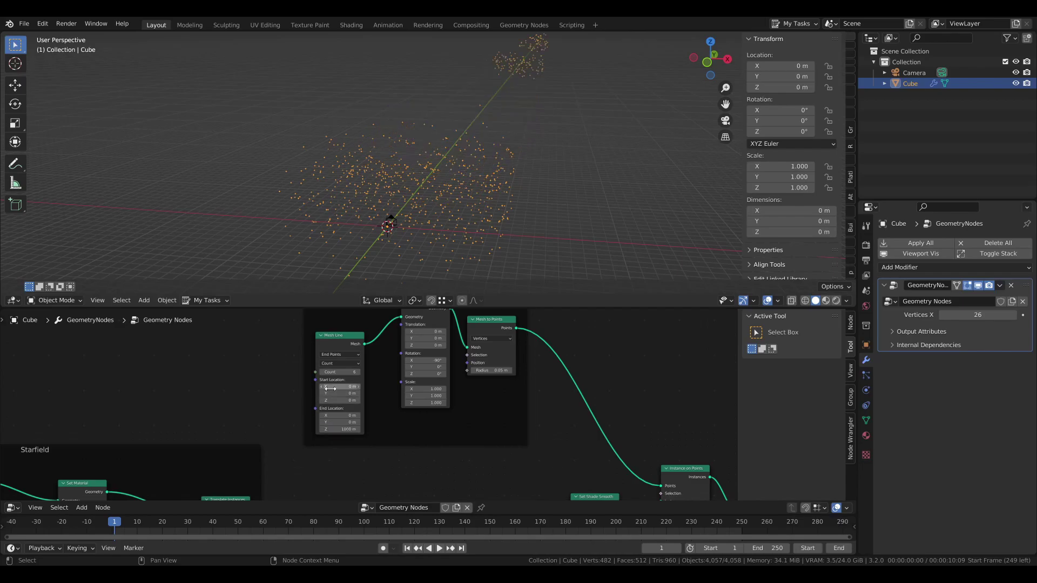
{"action": "left_click_drag", "start_coordinate": [338, 373], "coordinate": [358, 373]}
{"action": "middle_click_drag", "start_coordinate": [464, 198], "coordinate": [497, 181]}
{"action": "middle_click_drag", "start_coordinate": [425, 170], "coordinate": [351, 164]}
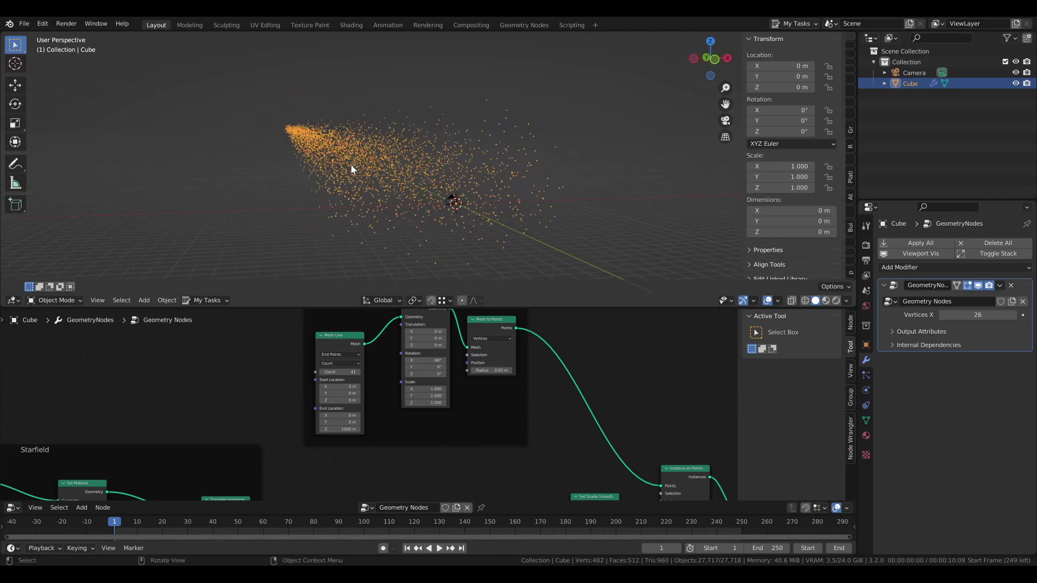
- Play the extended starfield through the camera and stop the playback
{"action": "key", "text": "KP_0"}
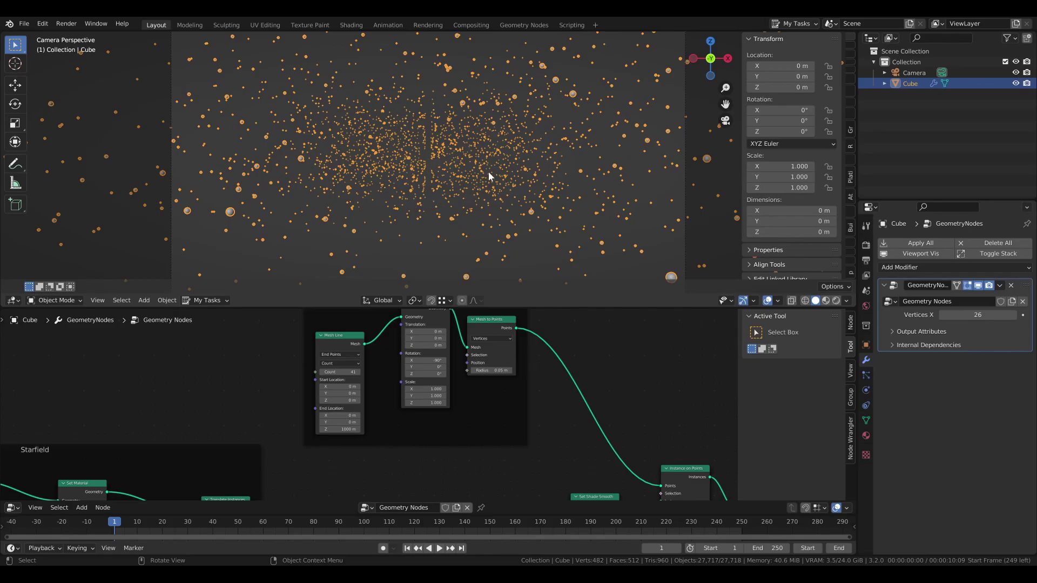
{"action": "key", "text": "space"}
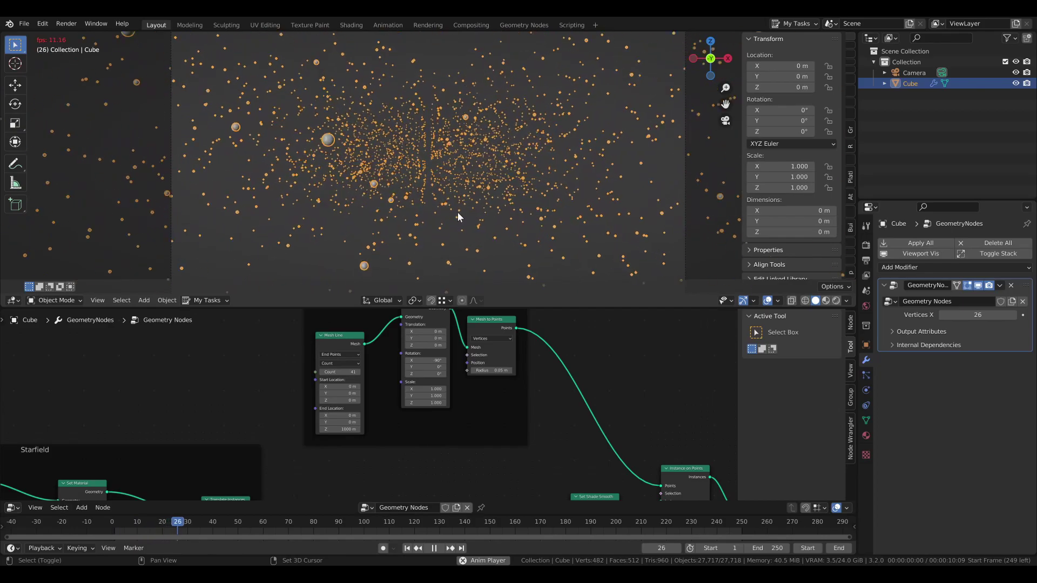
{"action": "key", "text": "space"}
- Undo the Mesh Line count and end location changes, and play the star motion again
{"action": "key", "text": "ctrl+z"}
{"action": "key", "text": "ctrl+z"}
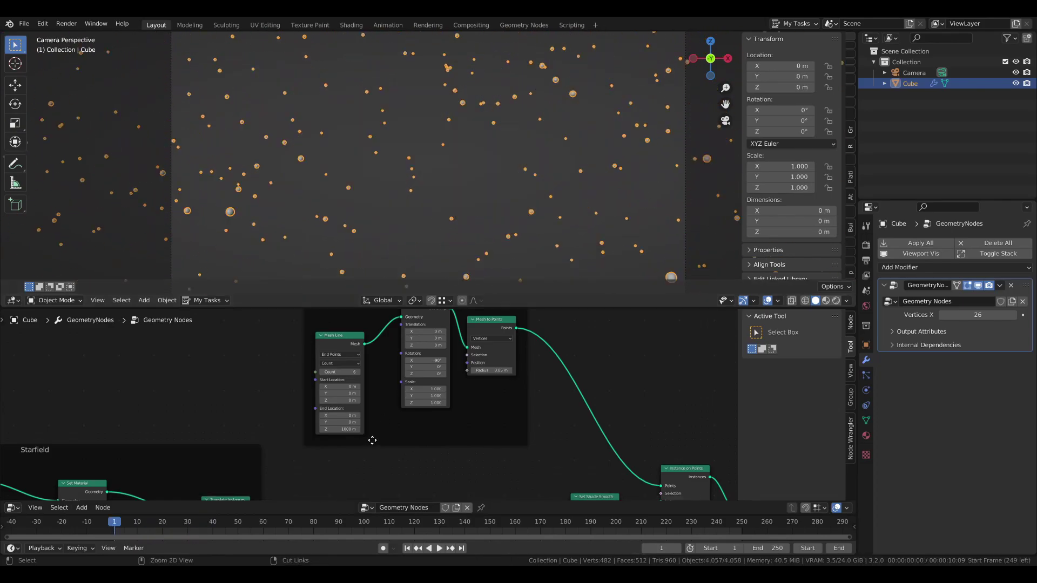
{"action": "key", "text": "space"}
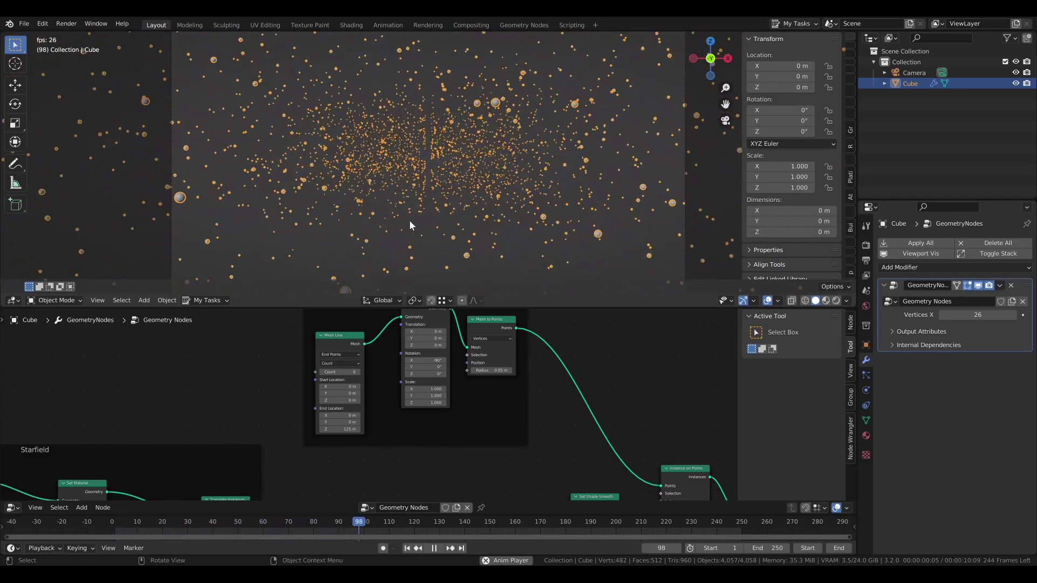
{"action": "key", "text": "Escape"}
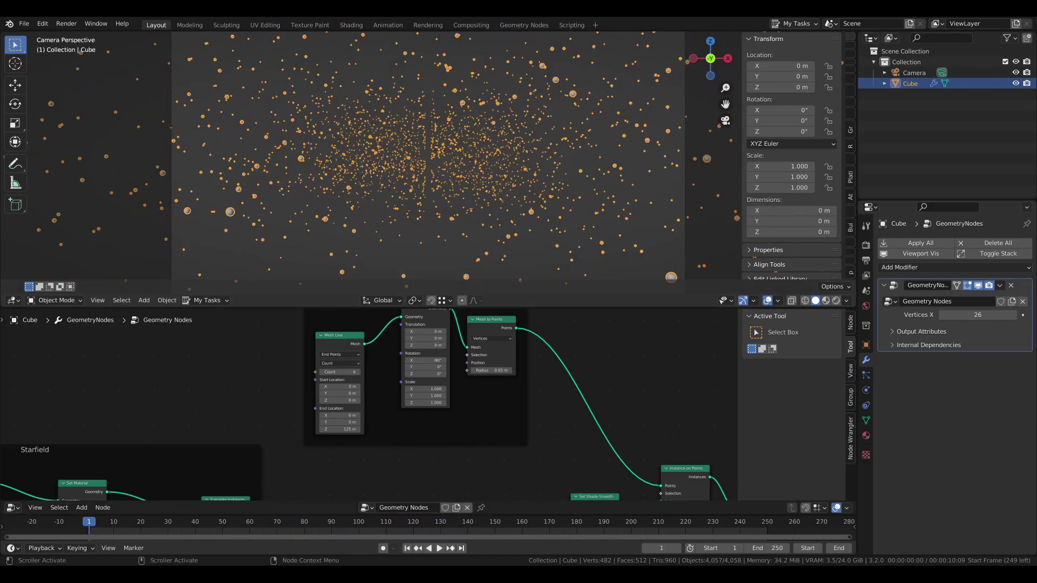
- Move the Group Output node farther along and insert a Rotate Instances node between Instance on Points and Group Output
{"action": "scroll", "coordinate": [461, 408], "scroll_direction": "down", "scroll_amount": 3}
{"action": "middle_click_drag", "start_coordinate": [532, 438], "coordinate": [355, 346]}
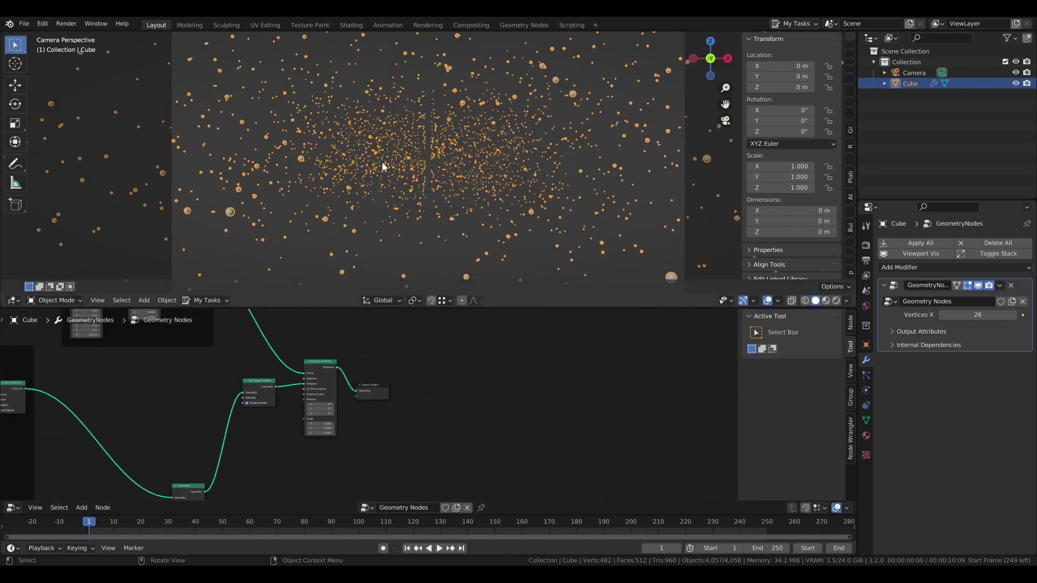
{"action": "scroll", "coordinate": [251, 406], "scroll_direction": "up", "scroll_amount": 2}
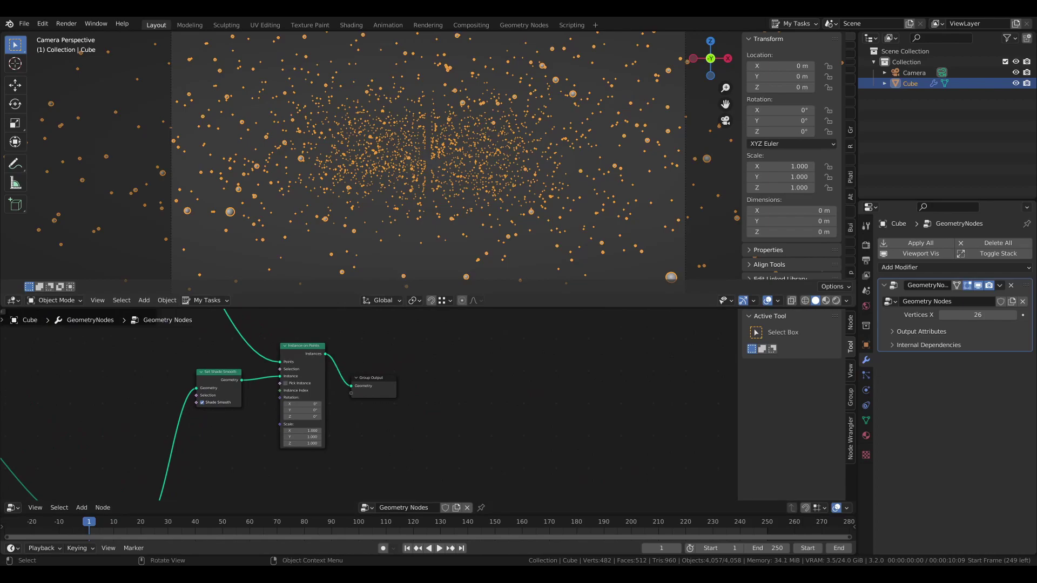
{"action": "left_click_drag", "start_coordinate": [379, 379], "coordinate": [650, 371]}
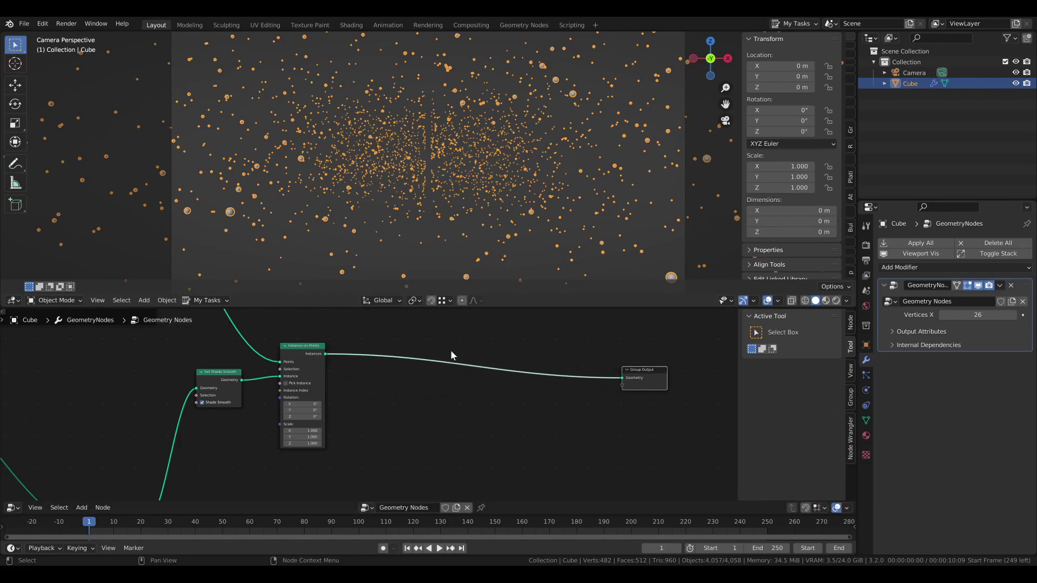
{"action": "key", "text": "shift+a"}
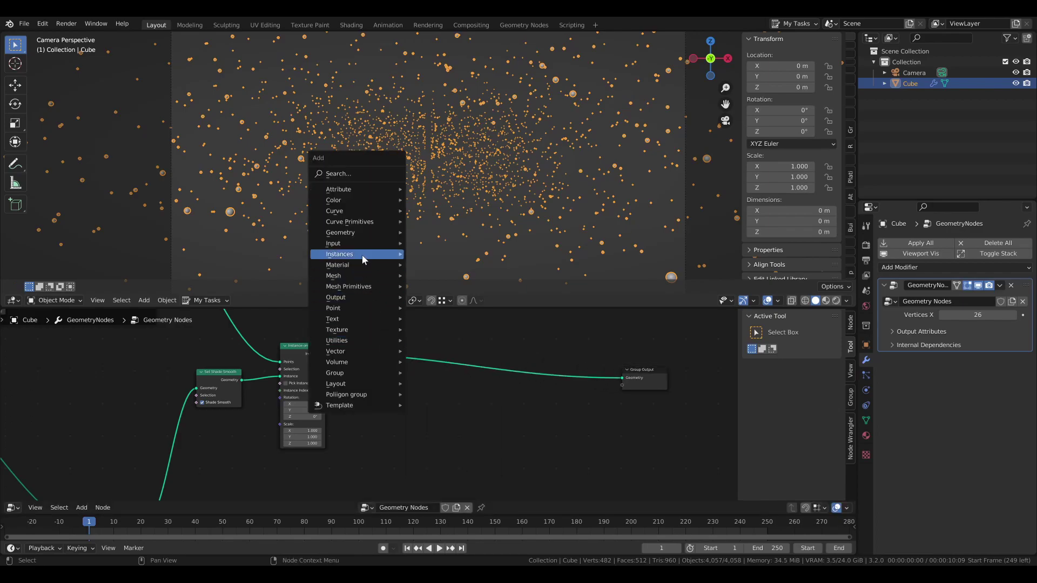
{"action": "mouse_move", "coordinate": [362, 254]}
{"action": "left_click", "coordinate": [448, 286]}
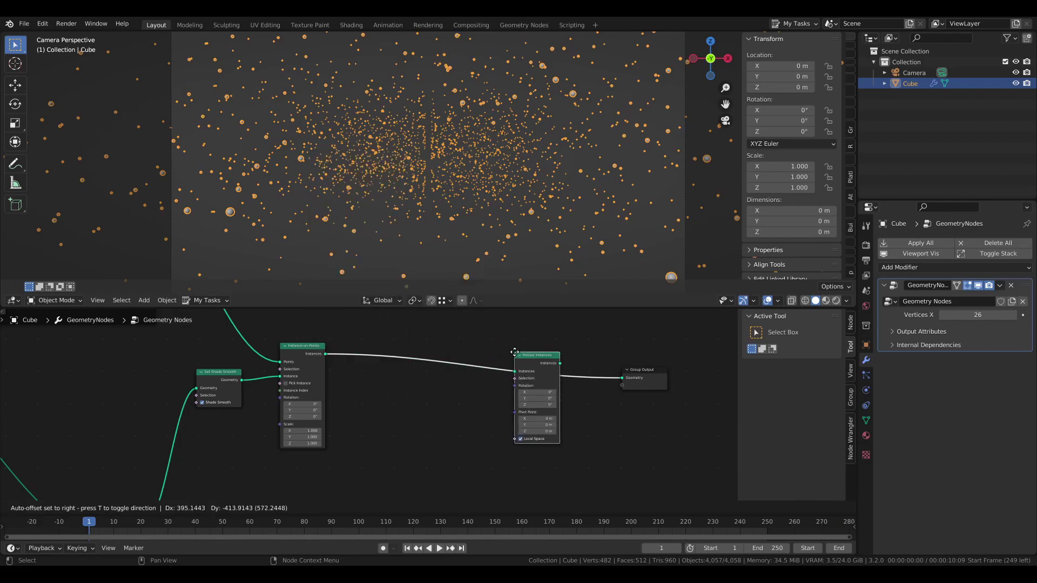
{"action": "left_click", "coordinate": [497, 345]}
{"action": "scroll", "coordinate": [489, 349], "scroll_direction": "up", "scroll_amount": 2}
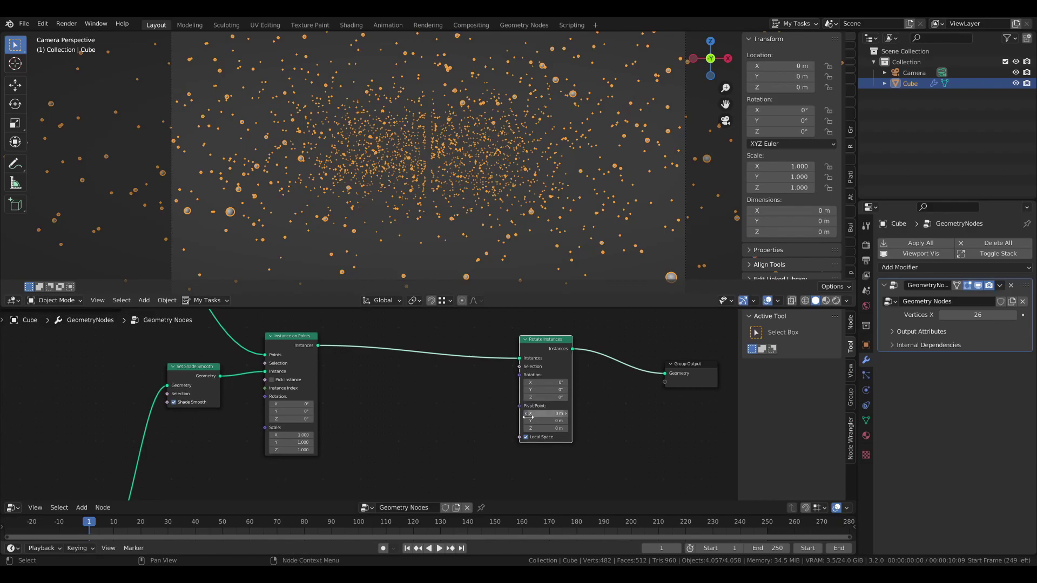
- Add a Random Value node and a Combine XYZ node side by side before the Rotate Instances node
{"action": "key", "text": "shift+a"}
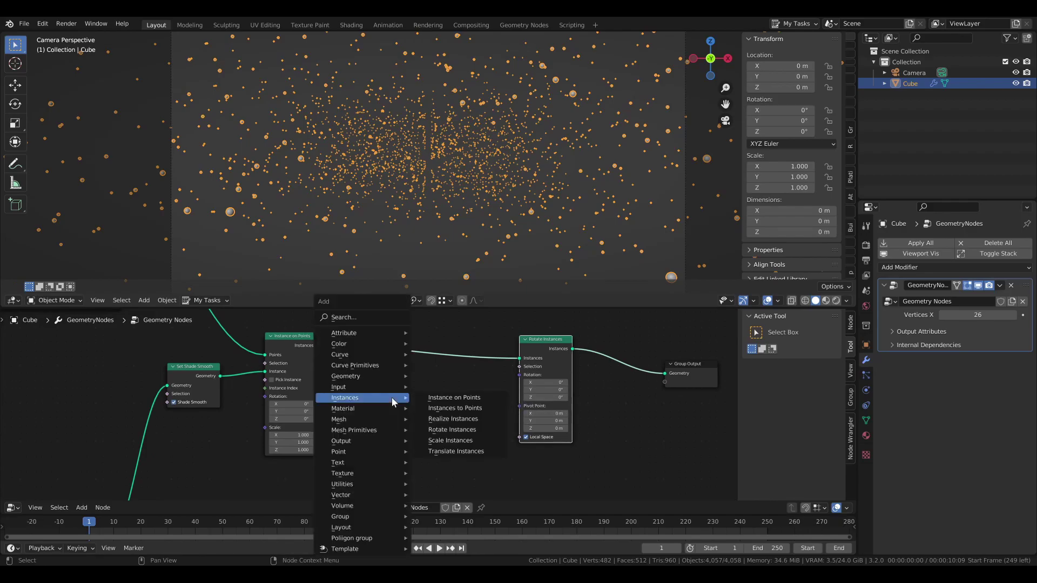
{"action": "left_click", "coordinate": [357, 318]}
{"action": "type", "text": "rand"}
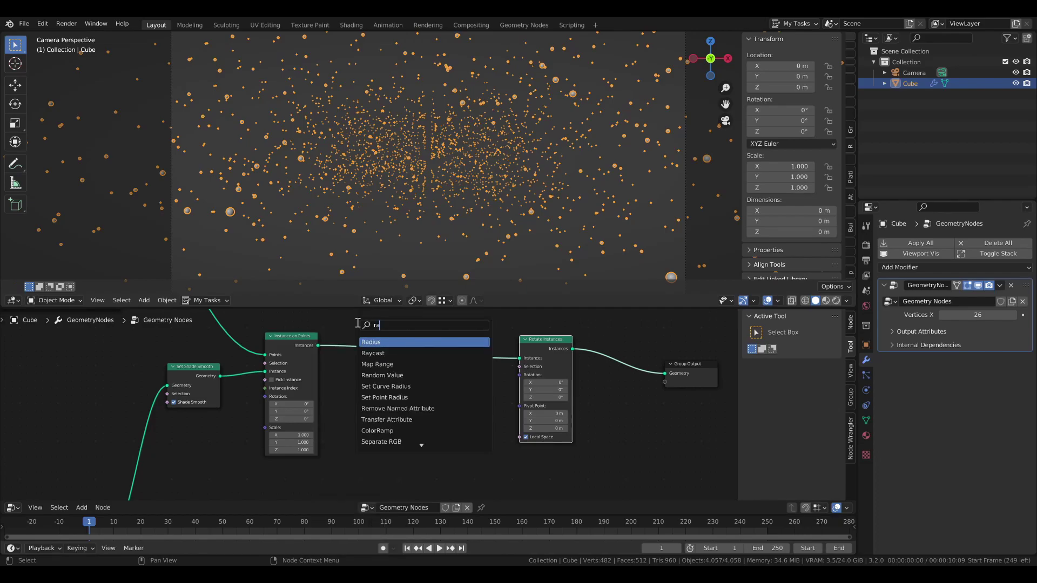
{"action": "left_click", "coordinate": [390, 343]}
{"action": "left_click", "coordinate": [388, 400]}
{"action": "key", "text": "shift+a"}
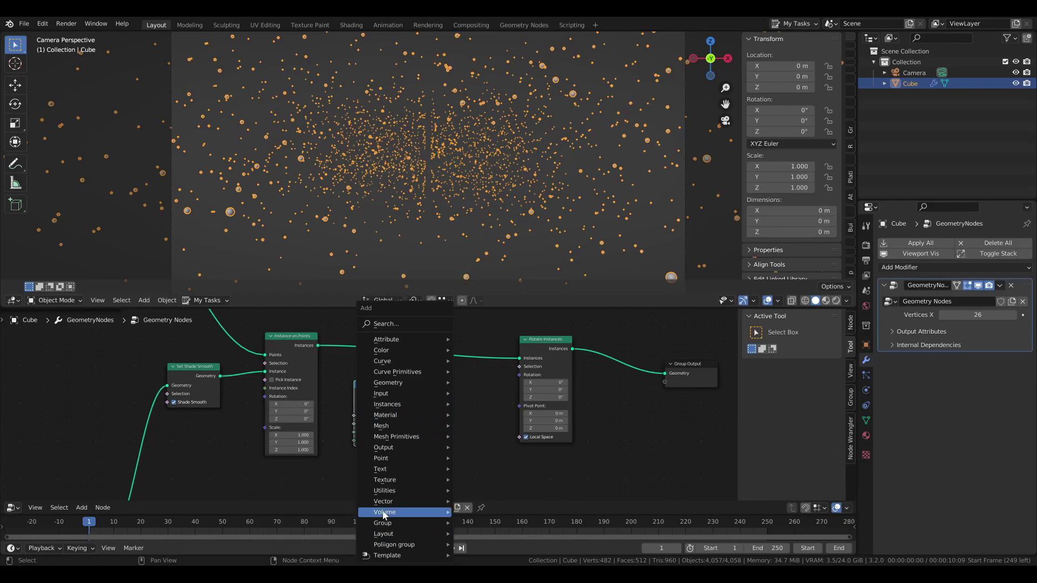
{"action": "mouse_move", "coordinate": [410, 501]}
{"action": "left_click", "coordinate": [489, 458]}
{"action": "left_click", "coordinate": [435, 384]}
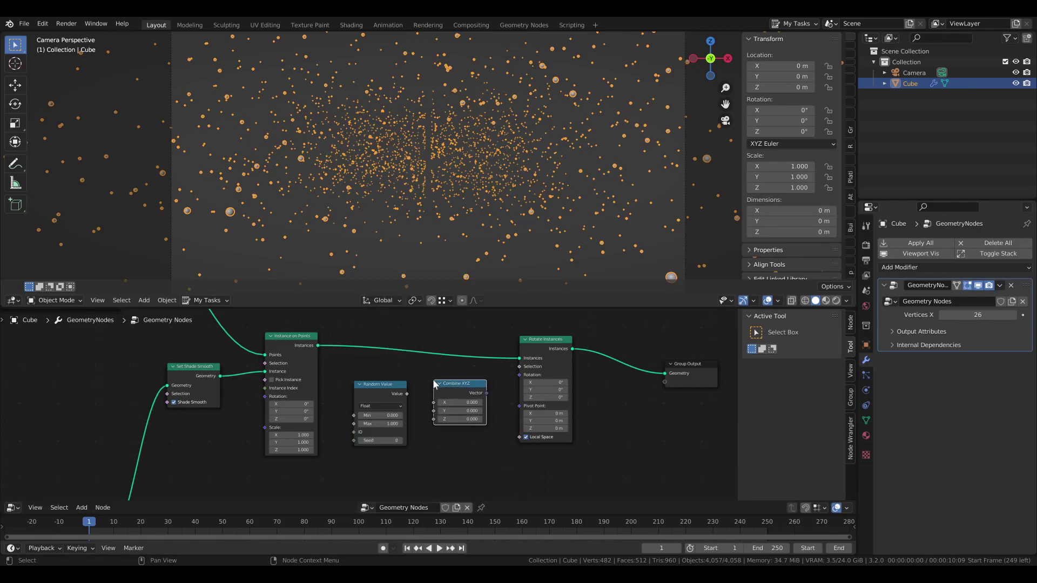
- Connect the Random Value output to Combine XYZ's Y input and the resulting Vector to the Rotate Instances Rotation input
{"action": "left_click_drag", "start_coordinate": [407, 394], "coordinate": [434, 411]}
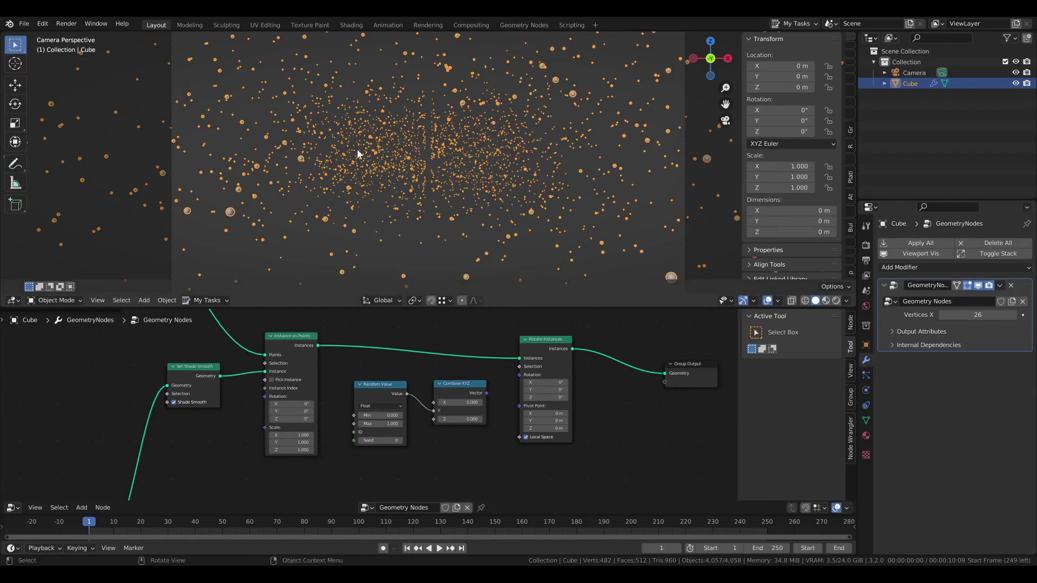
{"action": "left_click_drag", "start_coordinate": [485, 393], "coordinate": [497, 396]}
{"action": "left_click_drag", "start_coordinate": [517, 377], "coordinate": [519, 375]}
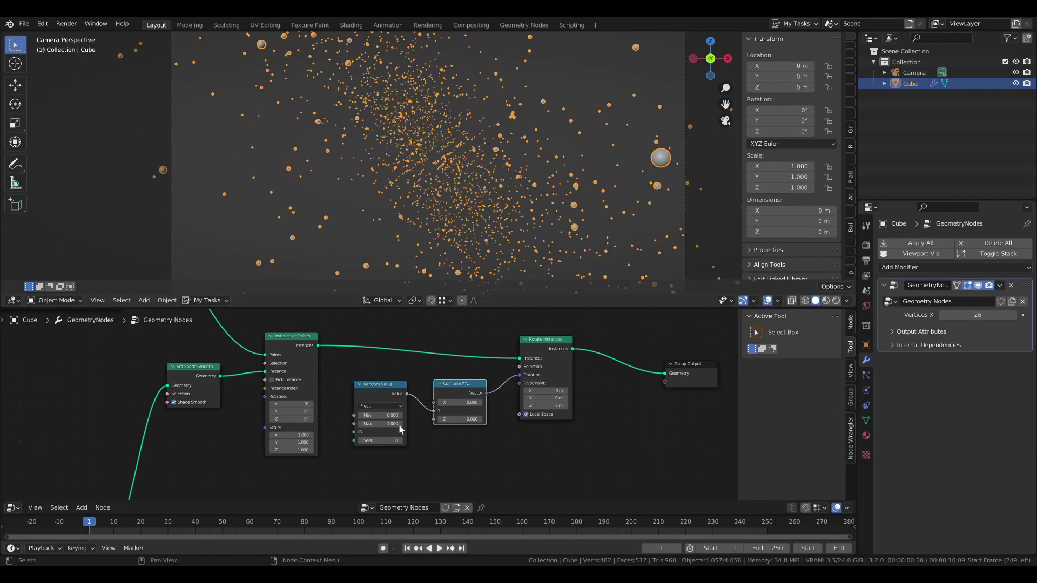
{"action": "left_click_drag", "start_coordinate": [386, 424], "coordinate": [351, 424], "text": "shift"}
{"action": "key", "text": "Escape"}
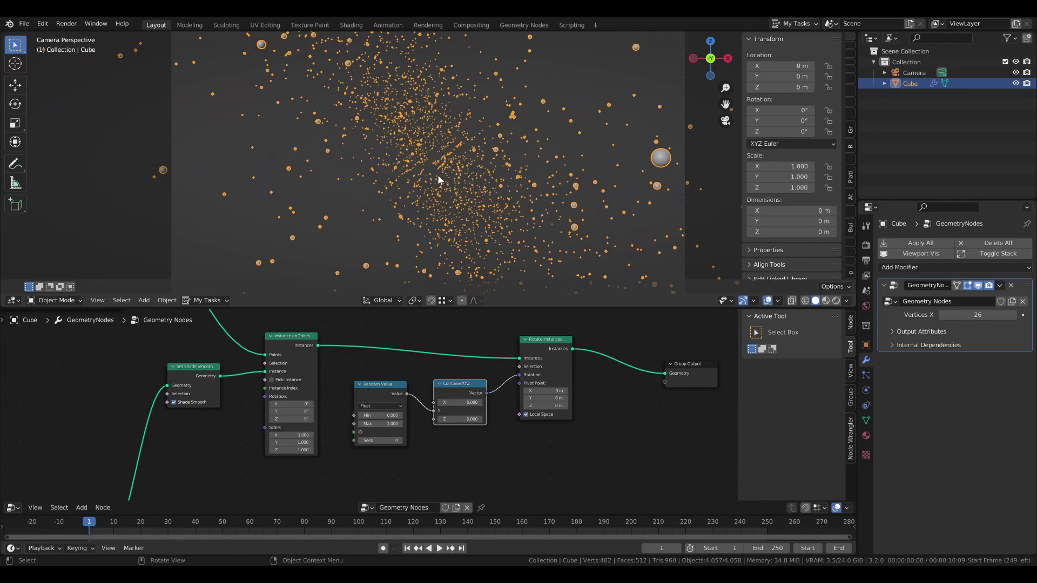
- Examine the Selection input of the Rotate Instances node and how the instances are currently rotated through the camera
{"action": "scroll", "coordinate": [395, 189], "scroll_direction": "down", "scroll_amount": 1}
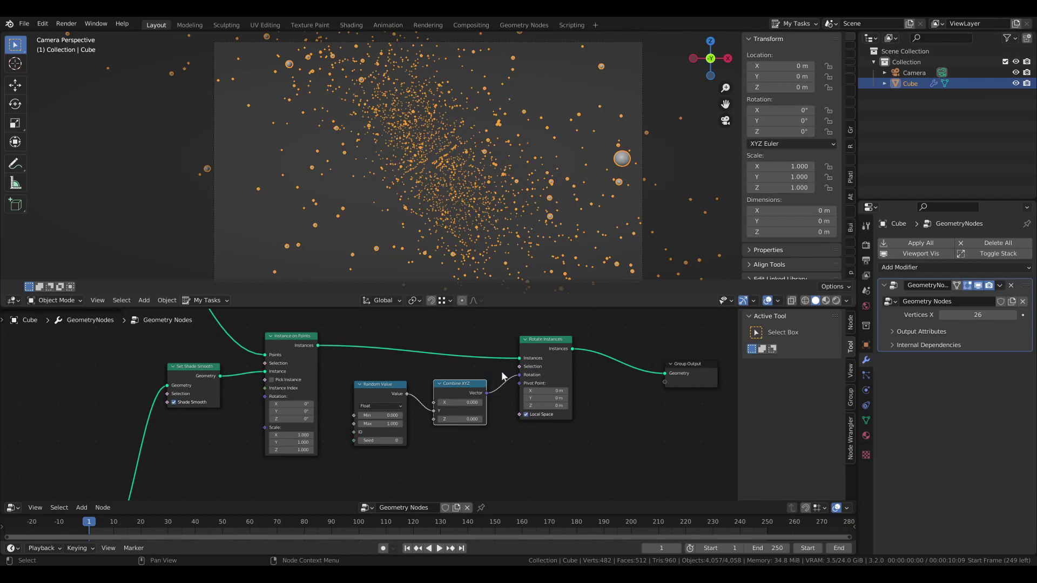
{"action": "scroll", "coordinate": [514, 369], "scroll_direction": "up", "scroll_amount": 8}
{"action": "middle_click_drag", "start_coordinate": [576, 365], "coordinate": [397, 380]}
{"action": "scroll", "coordinate": [398, 383], "scroll_direction": "up", "scroll_amount": 2}
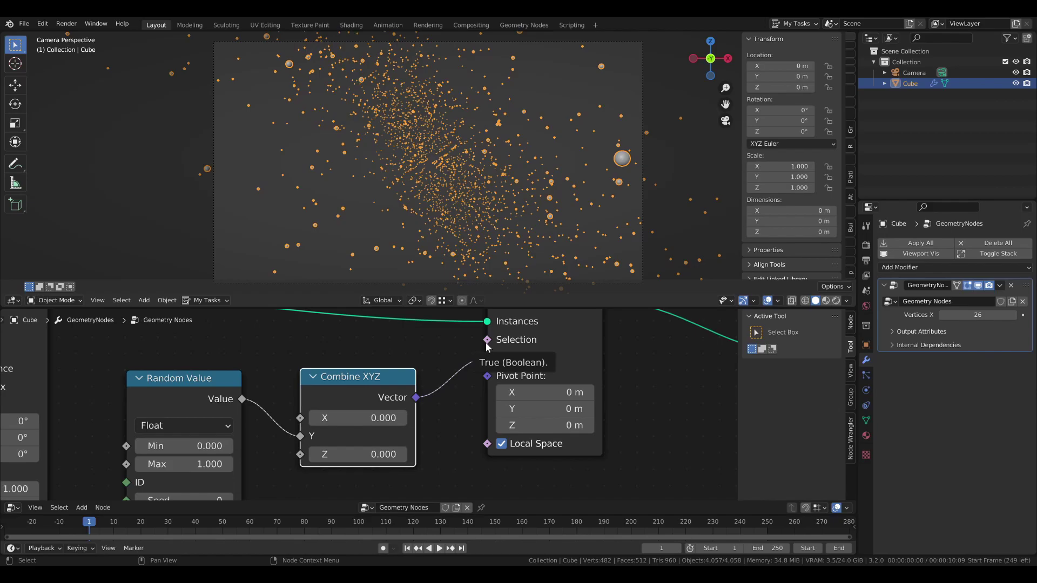
{"action": "scroll", "coordinate": [484, 342], "scroll_direction": "down", "scroll_amount": 3}
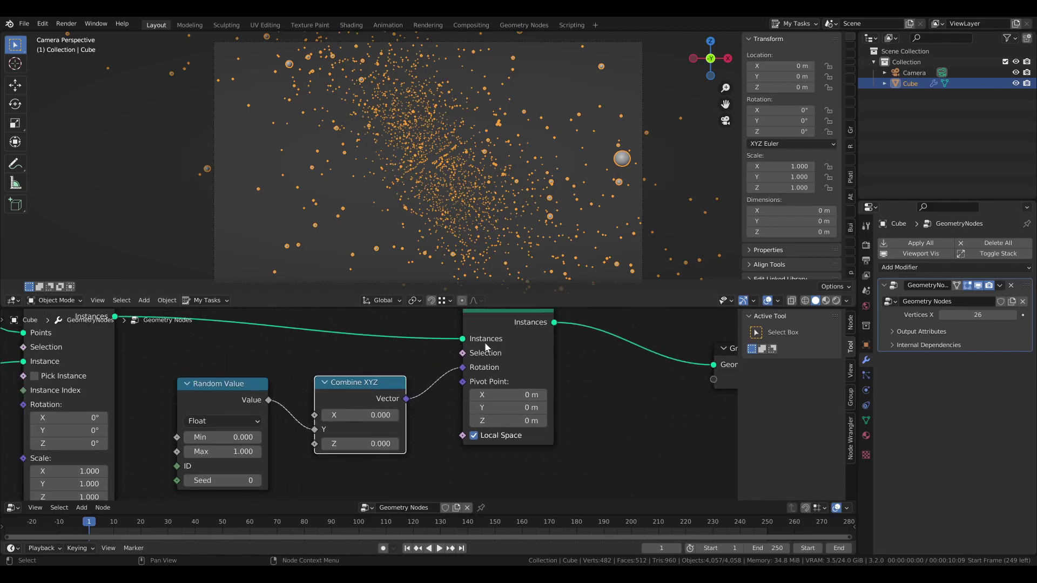
{"action": "scroll", "coordinate": [442, 357], "scroll_direction": "down", "scroll_amount": 4}
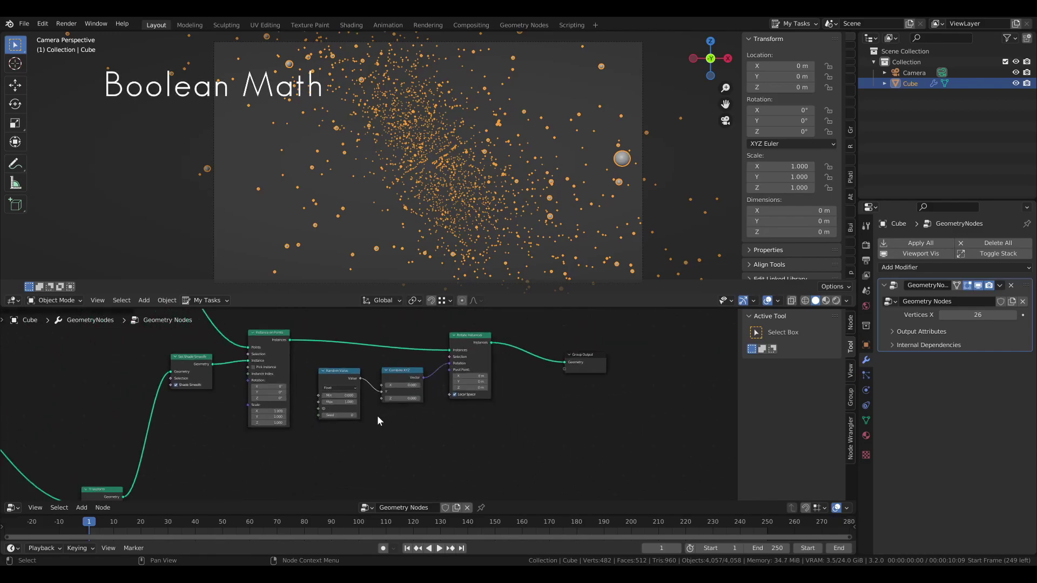
{"action": "scroll", "coordinate": [377, 418], "scroll_direction": "up", "scroll_amount": 2}
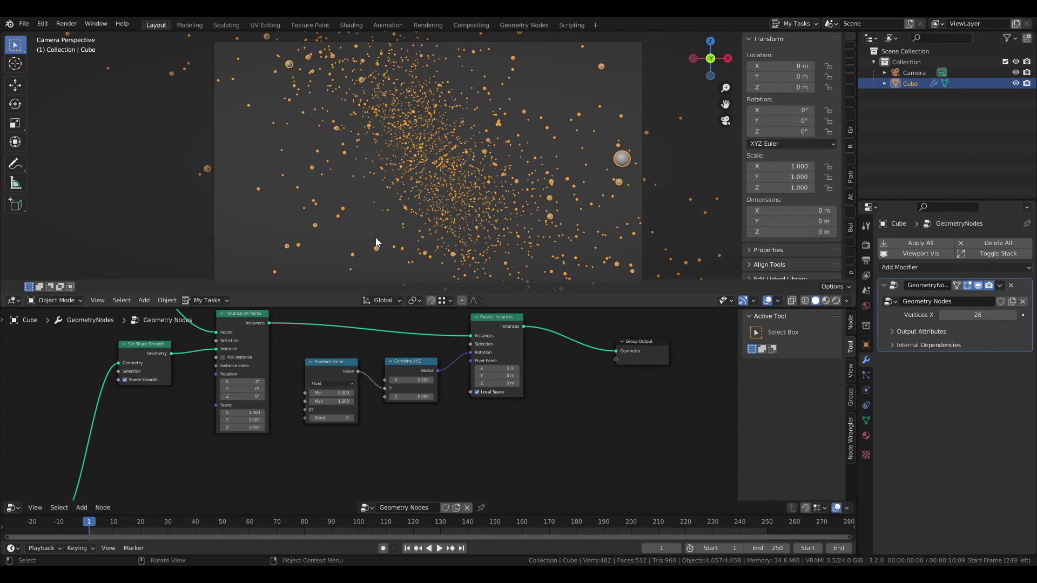
- Move the Random Value and Combine XYZ nodes together above the Instance on Points link to free space below
{"action": "scroll", "coordinate": [358, 372], "scroll_direction": "down", "scroll_amount": 3}
{"action": "left_click_drag", "start_coordinate": [310, 349], "coordinate": [401, 400]}
{"action": "scroll", "coordinate": [400, 377], "scroll_direction": "down", "scroll_amount": 1}
{"action": "middle_click_drag", "start_coordinate": [399, 377], "coordinate": [382, 341]}
{"action": "key", "text": "g"}
{"action": "left_click", "coordinate": [384, 419]}
{"action": "left_click", "coordinate": [356, 369]}
- Add a Boolean Math node set to And and connect its output to the Rotate Instances Selection input
{"action": "scroll", "coordinate": [356, 372], "scroll_direction": "up", "scroll_amount": 1}
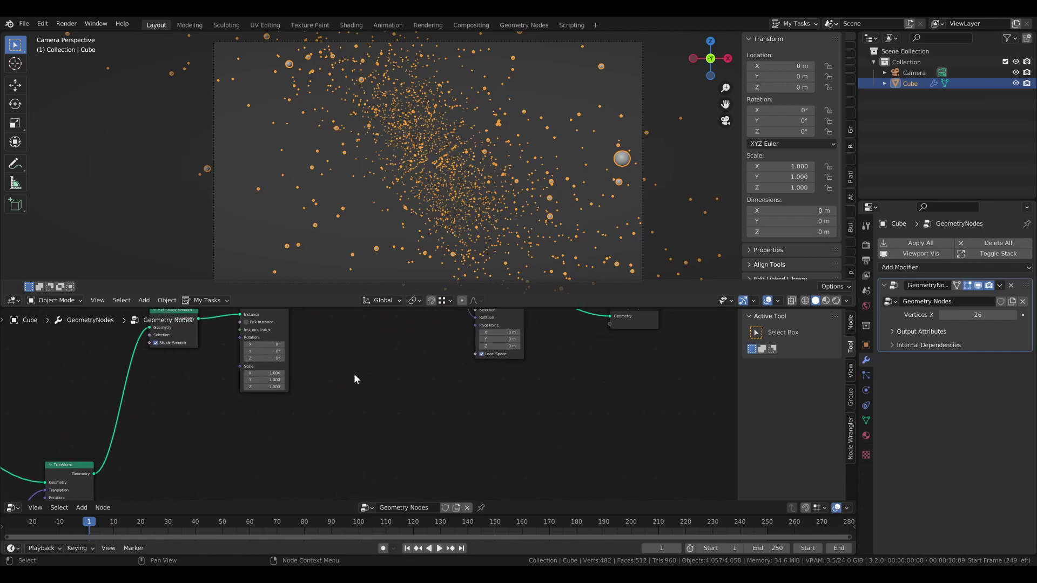
{"action": "key", "text": "shift"}
{"action": "key", "text": "shift+a"}
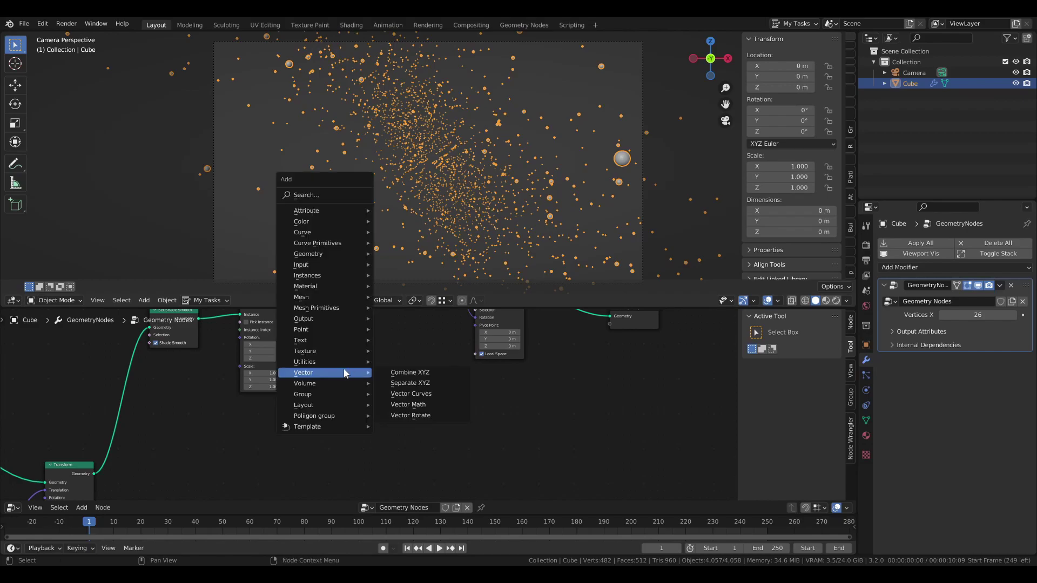
{"action": "mouse_move", "coordinate": [323, 363]}
{"action": "left_click", "coordinate": [410, 383]}
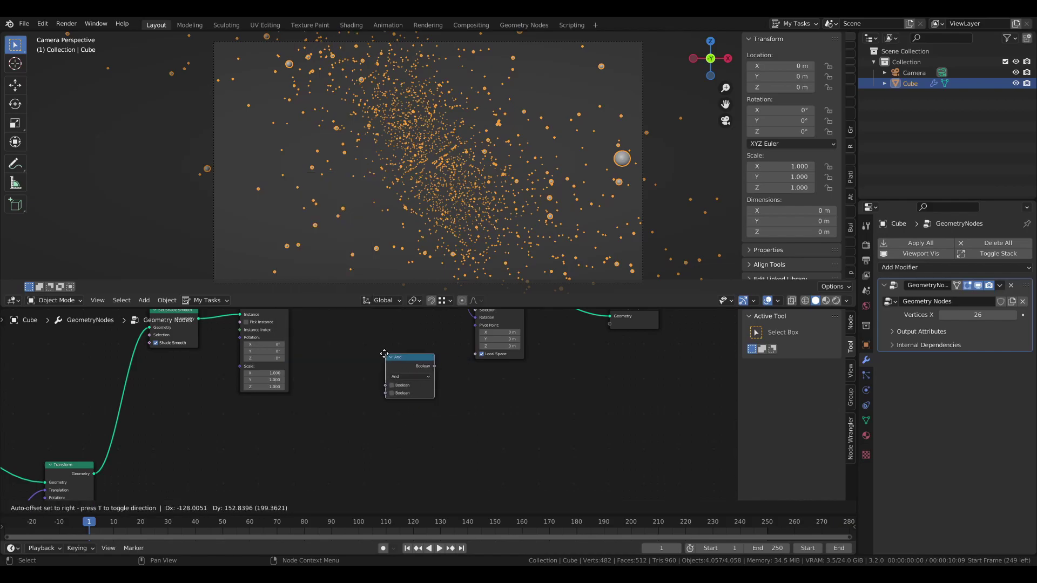
{"action": "scroll", "coordinate": [414, 375], "scroll_direction": "down", "scroll_amount": 2}
{"action": "middle_click_drag", "start_coordinate": [414, 376], "coordinate": [388, 436]}
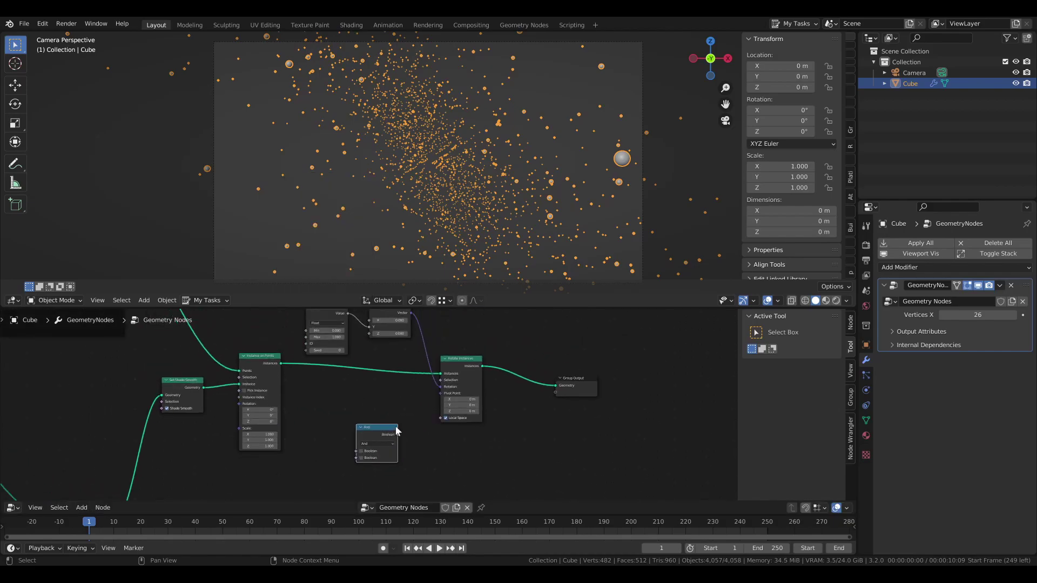
{"action": "left_click_drag", "start_coordinate": [398, 434], "coordinate": [441, 381]}
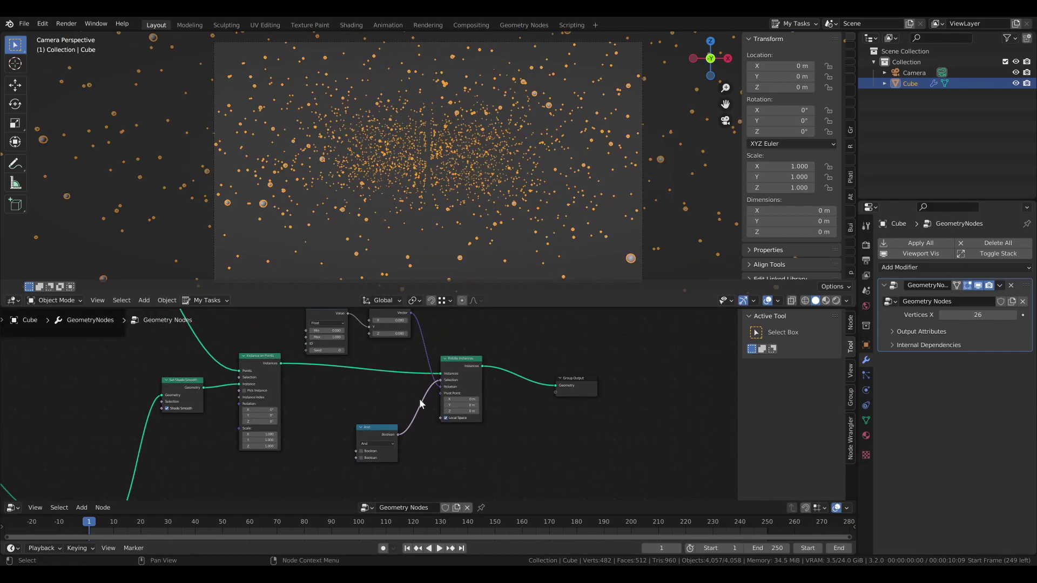
- Try enabling both Boolean inputs of the And node to test the rotation selection, and disable them again
{"action": "middle_click_drag", "start_coordinate": [345, 445], "coordinate": [394, 411]}
{"action": "scroll", "coordinate": [393, 411], "scroll_direction": "up", "scroll_amount": 2}
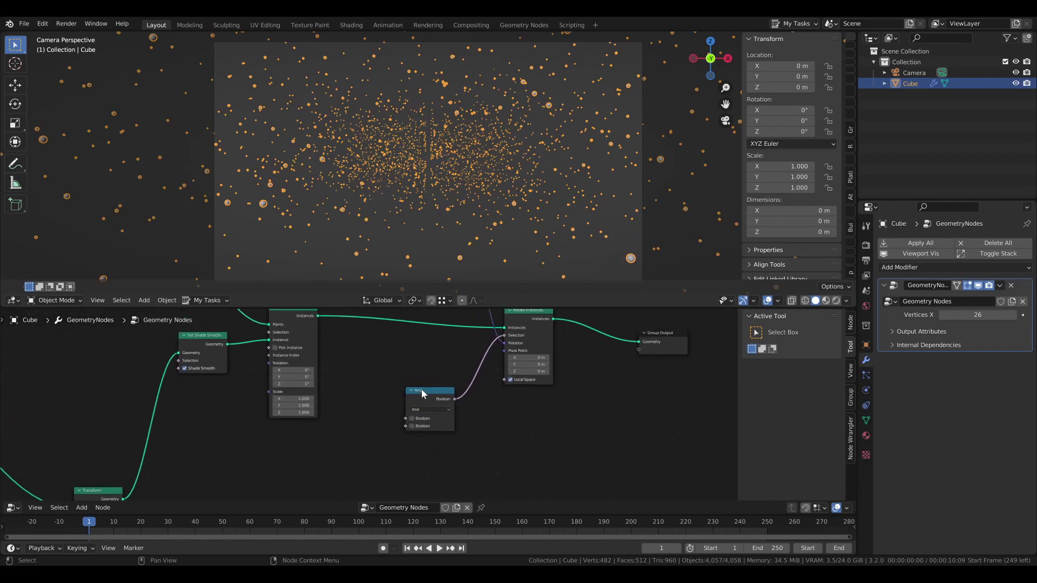
{"action": "left_click", "coordinate": [413, 426]}
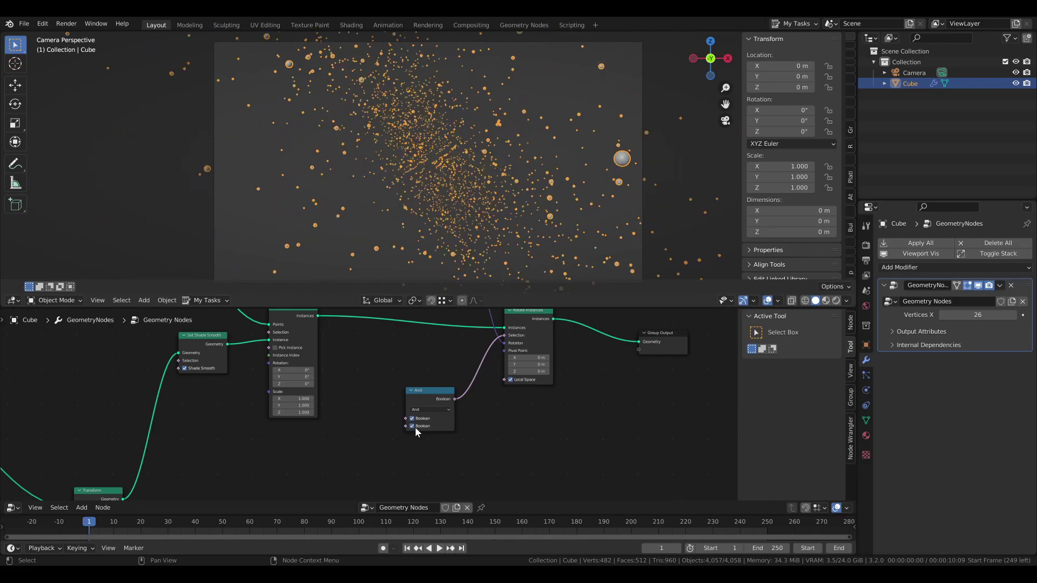
{"action": "left_click", "coordinate": [415, 426]}
{"action": "left_click", "coordinate": [414, 419]}
{"action": "scroll", "coordinate": [421, 415], "scroll_direction": "up", "scroll_amount": 1}
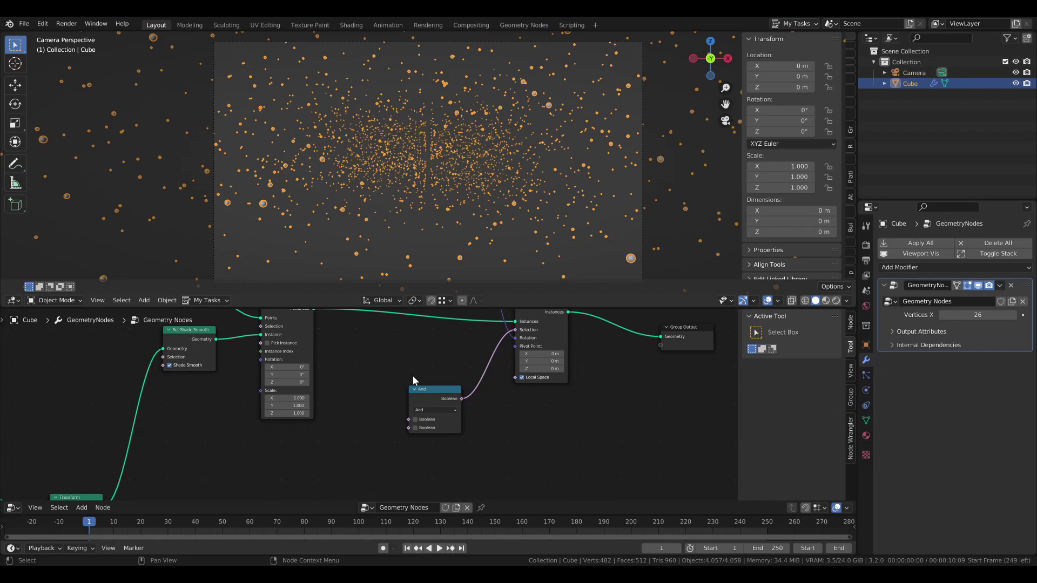
- Move the And node lower in the node tree
{"action": "scroll", "coordinate": [444, 385], "scroll_direction": "down", "scroll_amount": 1}
{"action": "middle_click_drag", "start_coordinate": [447, 383], "coordinate": [425, 354]}
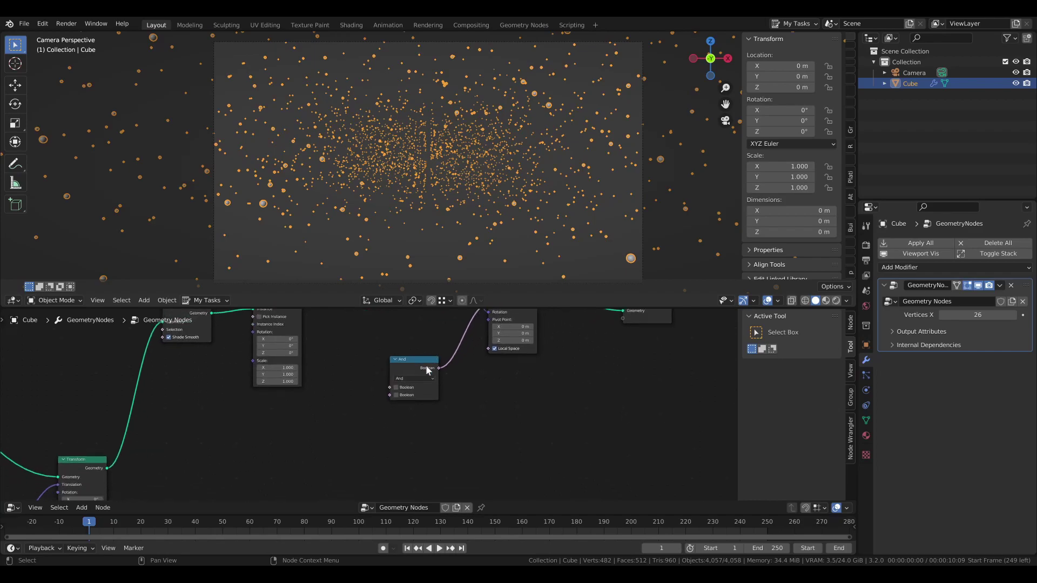
{"action": "left_click_drag", "start_coordinate": [426, 369], "coordinate": [426, 425]}
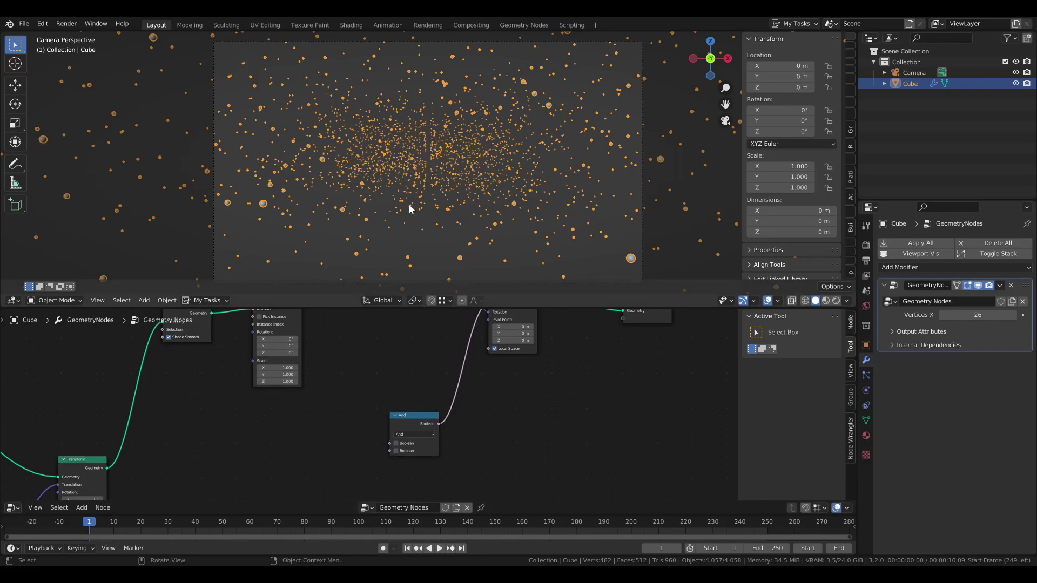
- Add a Compare node before the And node and connect its Result to the first Boolean input
{"action": "middle_click_drag", "start_coordinate": [379, 418], "coordinate": [428, 399]}
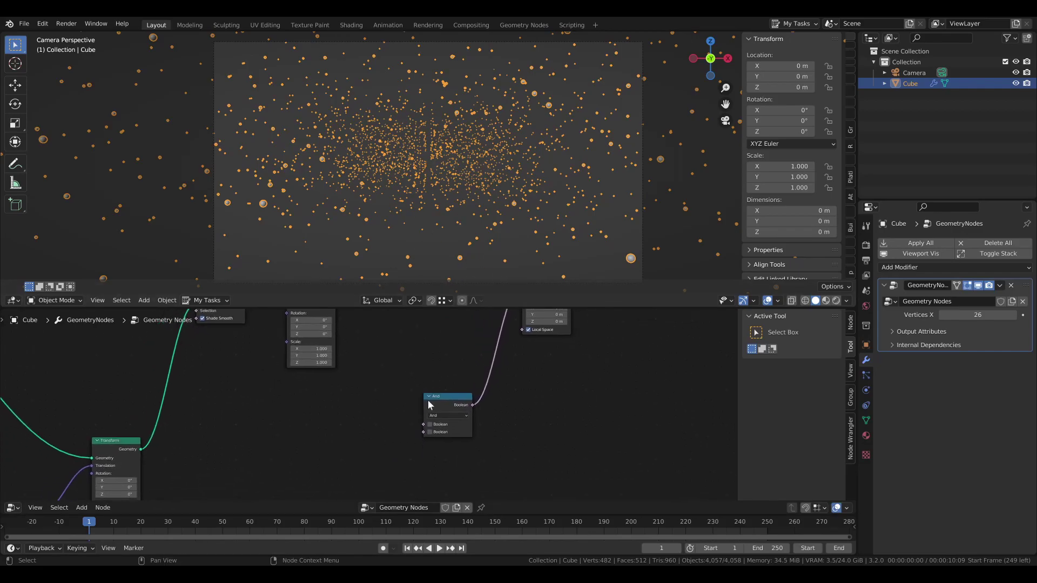
{"action": "scroll", "coordinate": [356, 404], "scroll_direction": "up", "scroll_amount": 2}
{"action": "middle_click_drag", "start_coordinate": [355, 404], "coordinate": [365, 370]}
{"action": "key", "text": "shift+a"}
{"action": "mouse_move", "coordinate": [365, 370]}
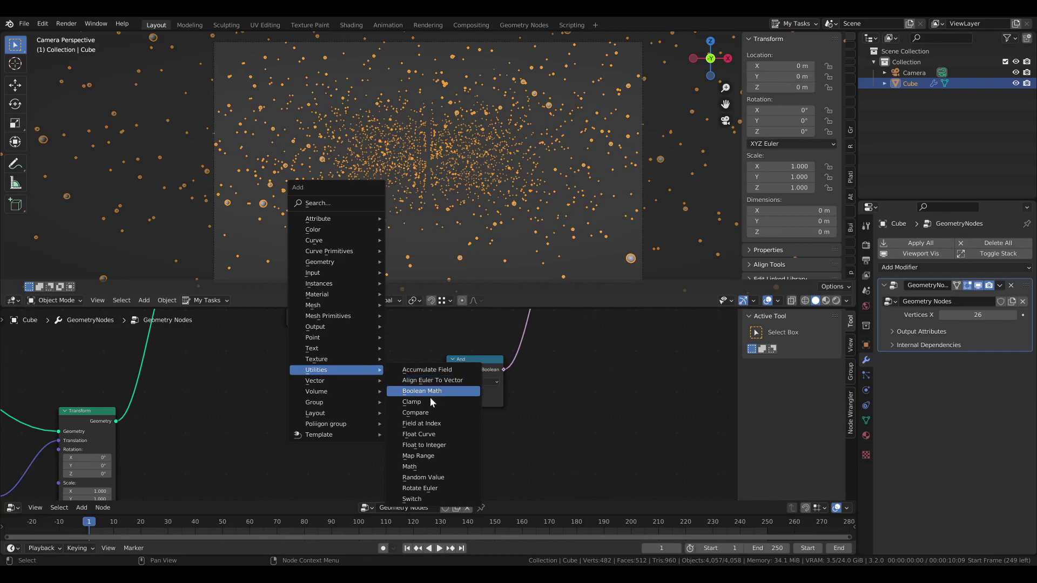
{"action": "left_click", "coordinate": [436, 412]}
{"action": "left_click", "coordinate": [351, 354]}
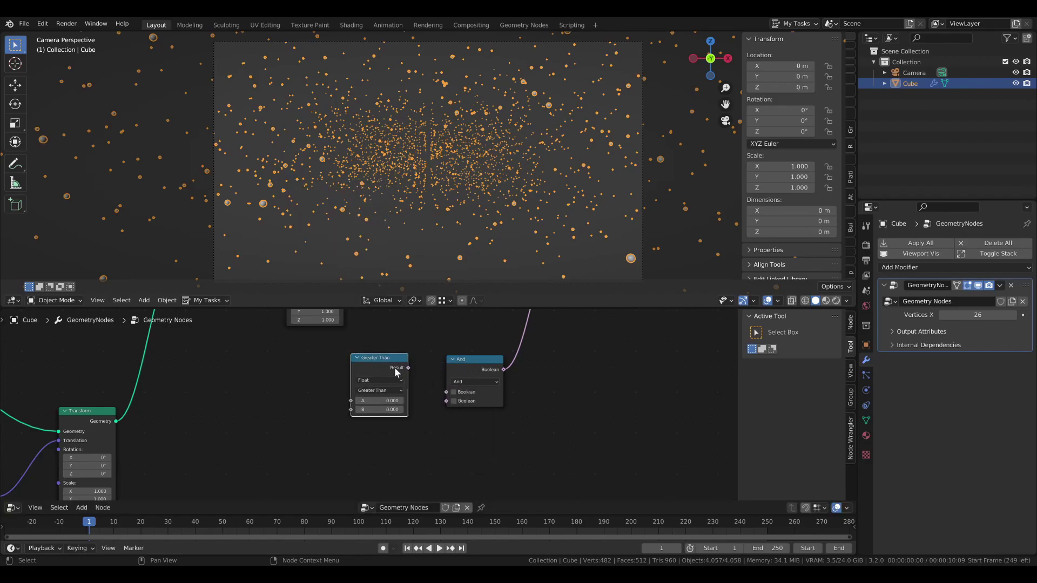
{"action": "right_click_drag", "start_coordinate": [388, 360], "coordinate": [452, 382], "text": "alt"}
- Duplicate the Compare node below the original and connect the copy's Result to the And node's second Boolean input
{"action": "middle_click_drag", "start_coordinate": [420, 396], "coordinate": [415, 371]}
{"action": "key", "text": "shift+d"}
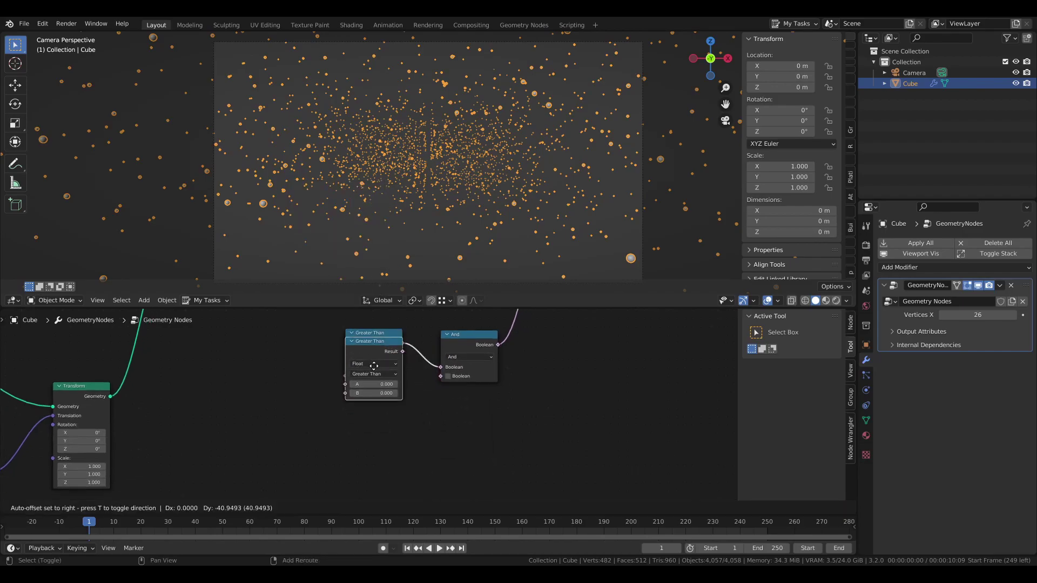
{"action": "left_click", "coordinate": [365, 429]}
{"action": "right_click_drag", "start_coordinate": [380, 419], "coordinate": [460, 379], "text": "alt"}
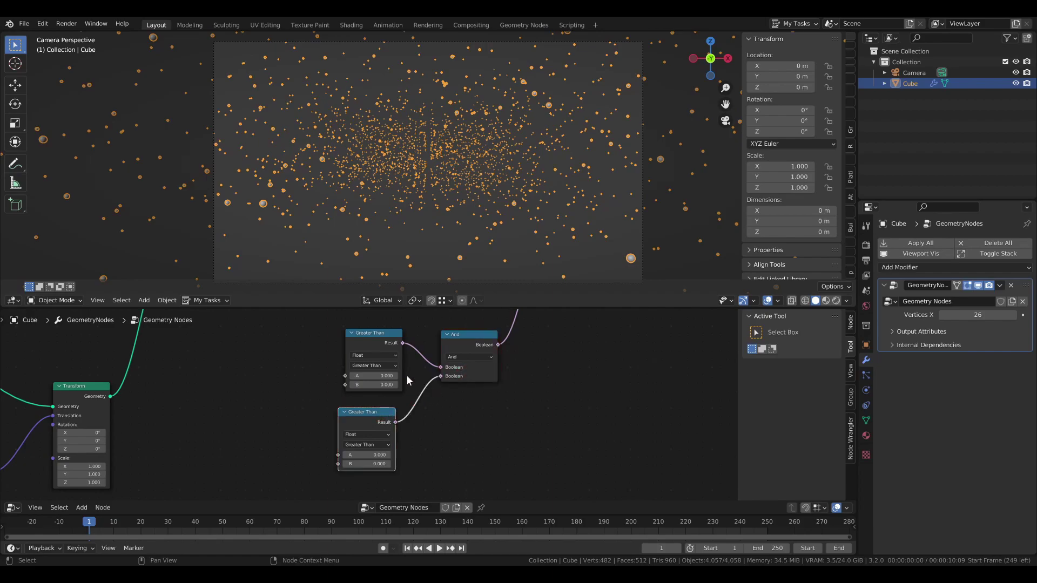
- Set both Compare nodes to the Integer type with the Not Equal operation
{"action": "left_click", "coordinate": [377, 358]}
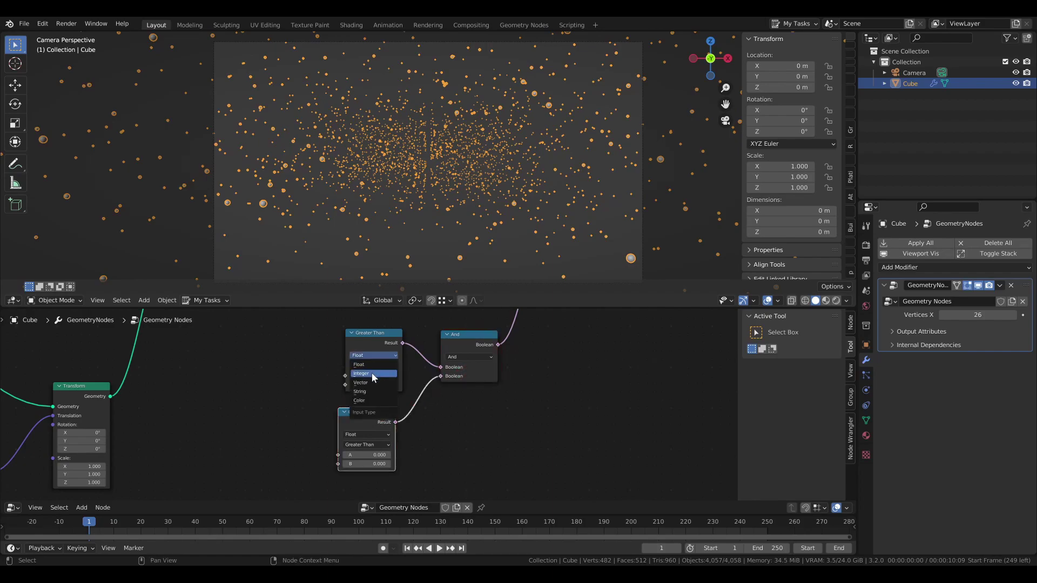
{"action": "left_click", "coordinate": [371, 373]}
{"action": "left_click", "coordinate": [377, 435]}
{"action": "left_click", "coordinate": [370, 448]}
{"action": "left_click", "coordinate": [374, 366]}
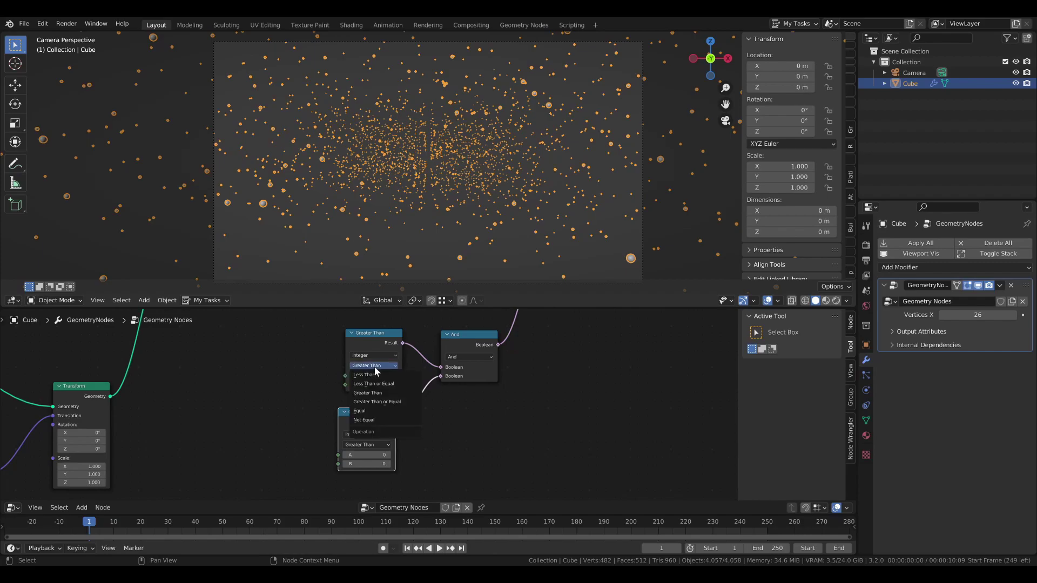
{"action": "left_click", "coordinate": [374, 419]}
{"action": "left_click", "coordinate": [381, 444]}
{"action": "left_click", "coordinate": [370, 500]}
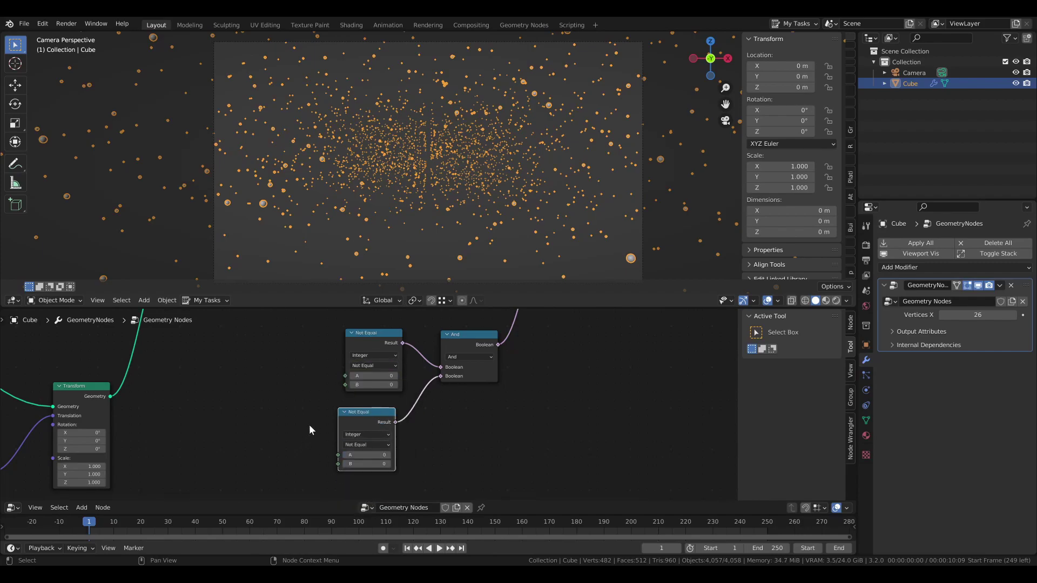
- Add an Integer input node before the upper Compare node and connect it to that node's B input
{"action": "left_click", "coordinate": [287, 347]}
{"action": "middle_click_drag", "start_coordinate": [287, 346], "coordinate": [303, 347]}
{"action": "key", "text": "shift+a"}
{"action": "mouse_move", "coordinate": [303, 350]}
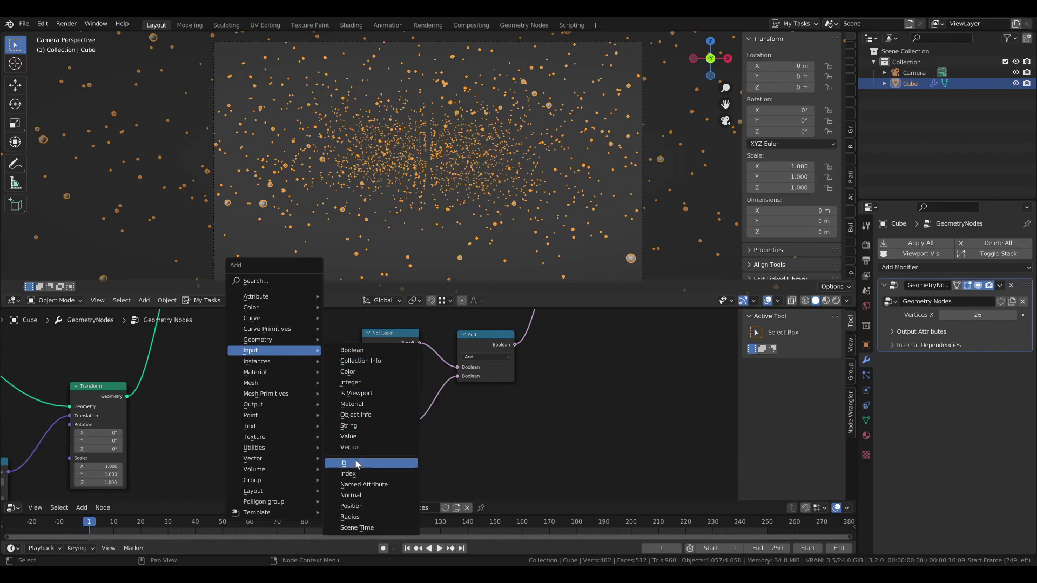
{"action": "left_click", "coordinate": [350, 382]}
{"action": "left_click", "coordinate": [312, 365]}
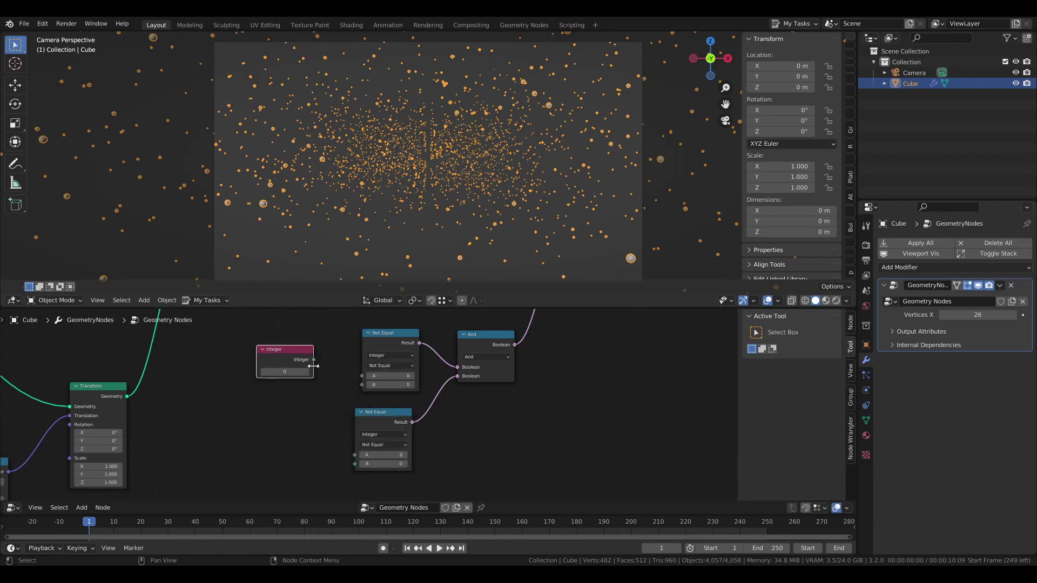
{"action": "left_click_drag", "start_coordinate": [312, 360], "coordinate": [364, 384]}
- Duplicate the Integer node below the original and connect the copy to the lower Compare node's B input
{"action": "key", "text": "shift+d"}
{"action": "left_click", "coordinate": [269, 452]}
{"action": "left_click_drag", "start_coordinate": [285, 452], "coordinate": [355, 464]}
{"action": "left_click", "coordinate": [259, 405]}
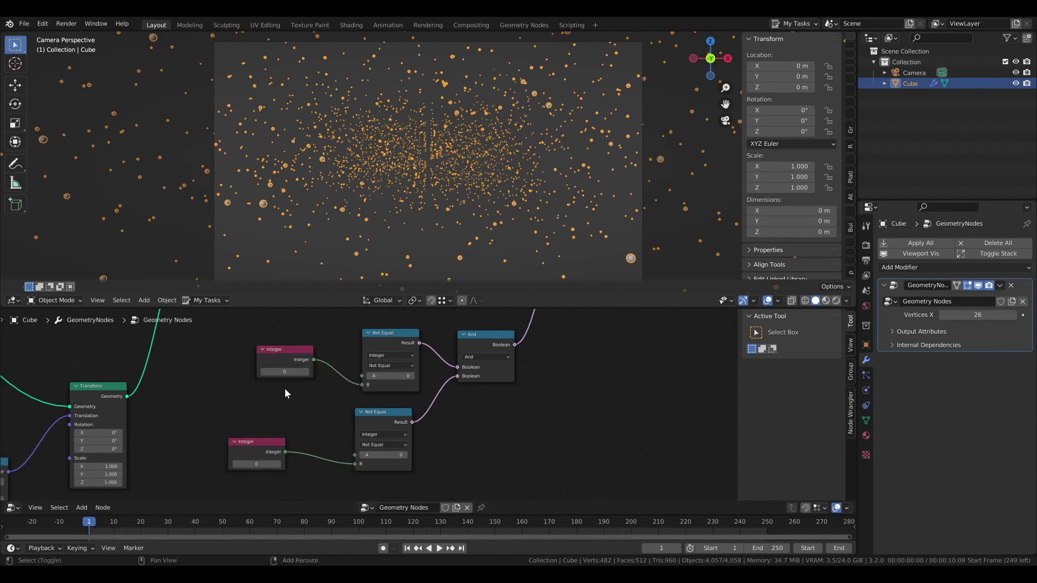
- Add an Index node between the Integer nodes and connect it to the A inputs of both Compare nodes
{"action": "key", "text": "shift+a"}
{"action": "mouse_move", "coordinate": [285, 388]}
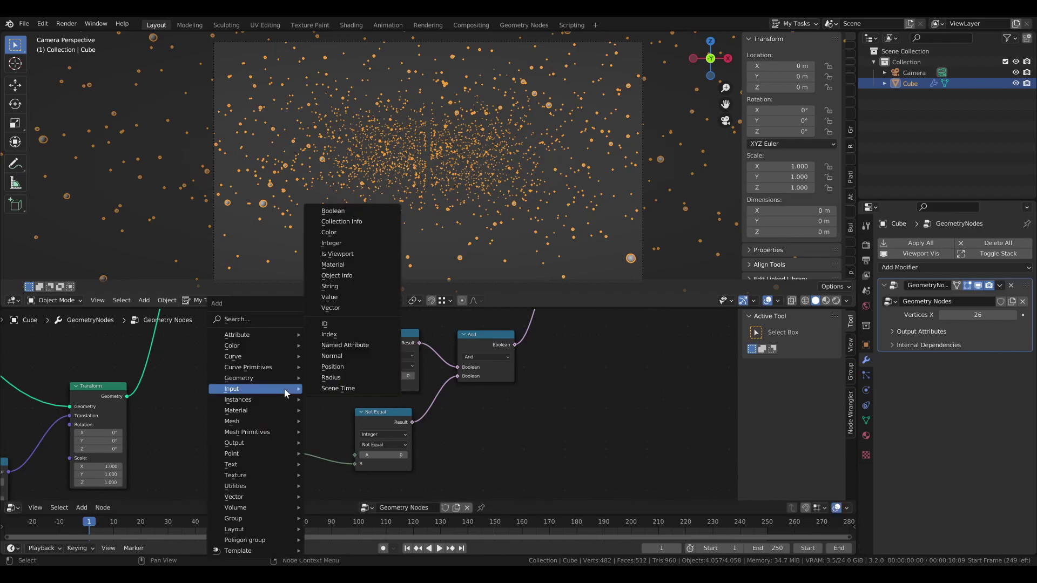
{"action": "left_click", "coordinate": [329, 334]}
{"action": "left_click", "coordinate": [257, 405]}
{"action": "right_click_drag", "start_coordinate": [305, 413], "coordinate": [352, 433], "text": "alt"}
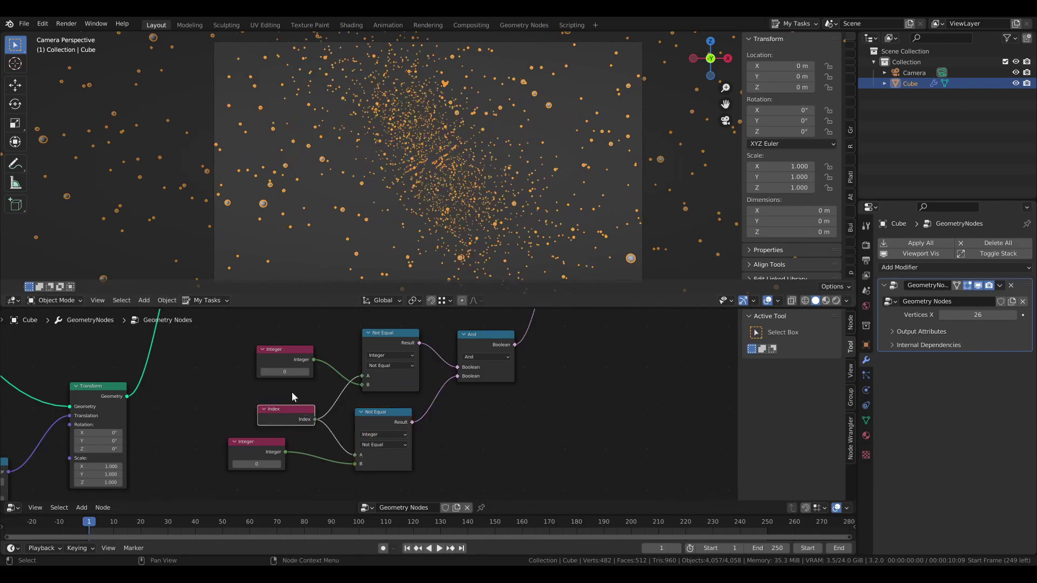
- Set the lower Integer node's value to 5 so the last instance is excluded from the rotation
{"action": "scroll", "coordinate": [338, 369], "scroll_direction": "down", "scroll_amount": 5}
{"action": "middle_click_drag", "start_coordinate": [508, 351], "coordinate": [394, 454]}
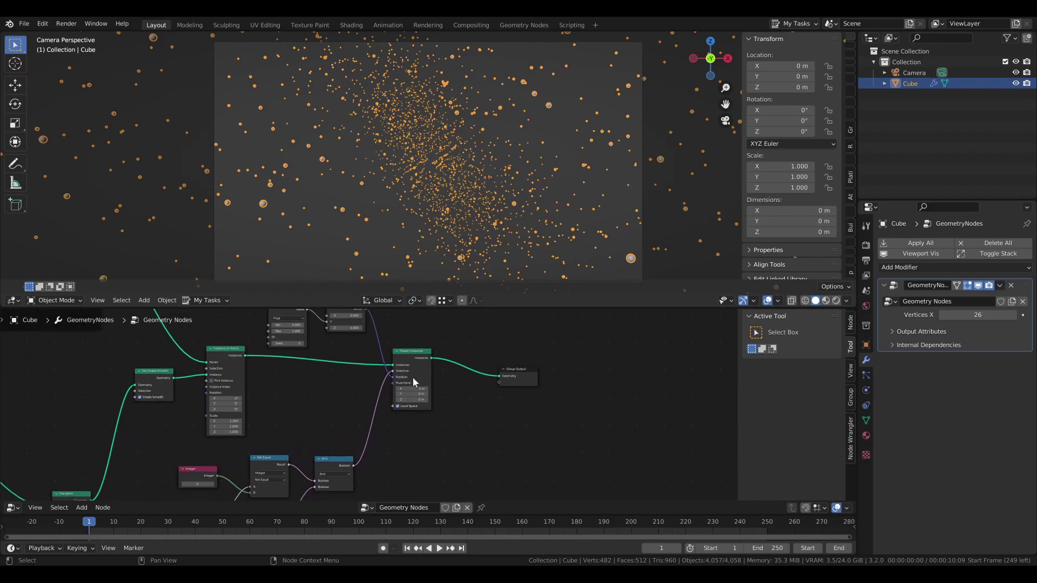
{"action": "middle_click_drag", "start_coordinate": [385, 392], "coordinate": [423, 351]}
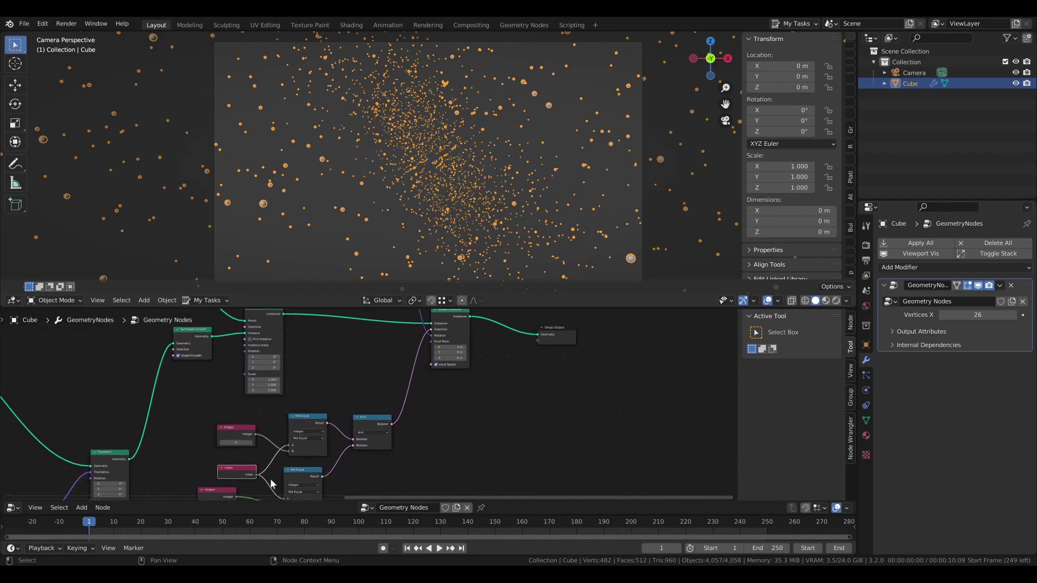
{"action": "middle_click_drag", "start_coordinate": [460, 193], "coordinate": [300, 198]}
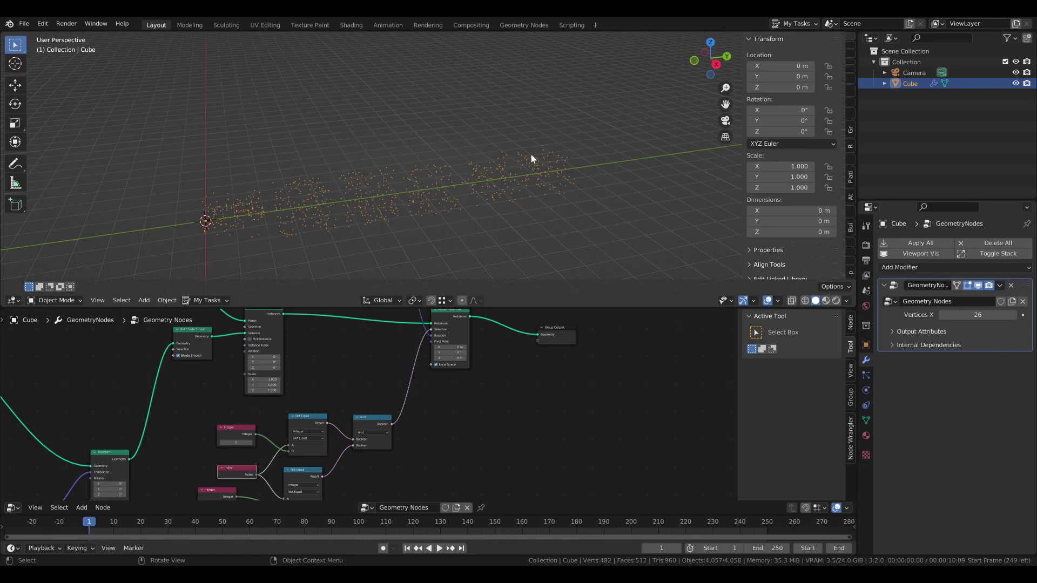
{"action": "middle_click_drag", "start_coordinate": [424, 215], "coordinate": [445, 208], "text": "shift"}
{"action": "middle_click_drag", "start_coordinate": [323, 404], "coordinate": [300, 405]}
{"action": "scroll", "coordinate": [351, 362], "scroll_direction": "up", "scroll_amount": 1}
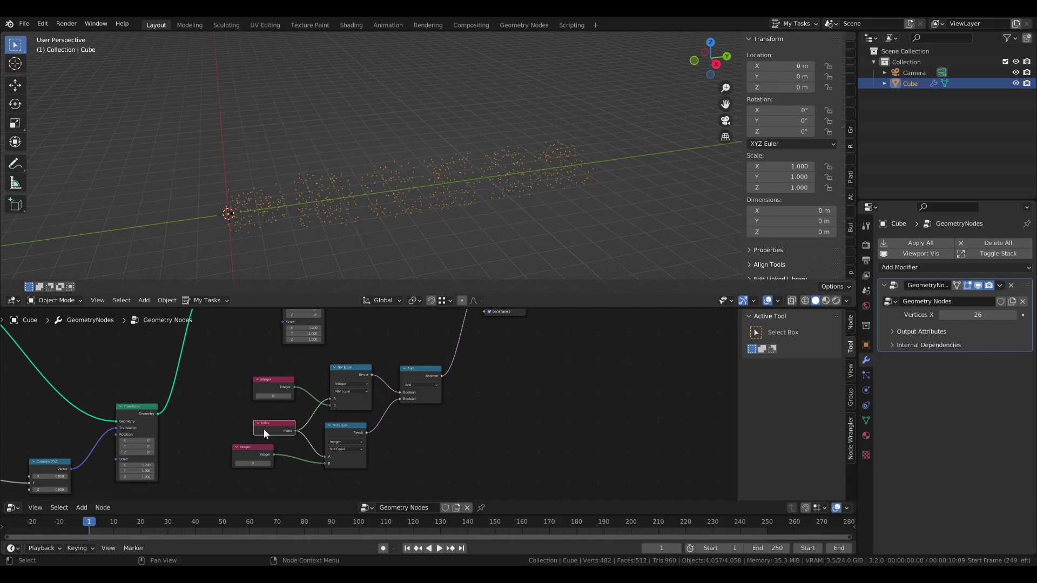
{"action": "left_click", "coordinate": [256, 464]}
{"action": "type", "text": "5"}
{"action": "key", "text": "Return"}
{"action": "mouse_move", "coordinate": [461, 208]}
{"action": "middle_mouse_down"}
{"action": "mouse_move", "coordinate": [553, 211]}
{"action": "mouse_move", "coordinate": [624, 178]}
{"action": "mouse_move", "coordinate": [660, 185]}
{"action": "mouse_move", "coordinate": [465, 210]}
{"action": "middle_mouse_up"}
- Align the Index node and the lower Integer node beneath the upper Integer node
{"action": "left_click", "coordinate": [252, 414]}
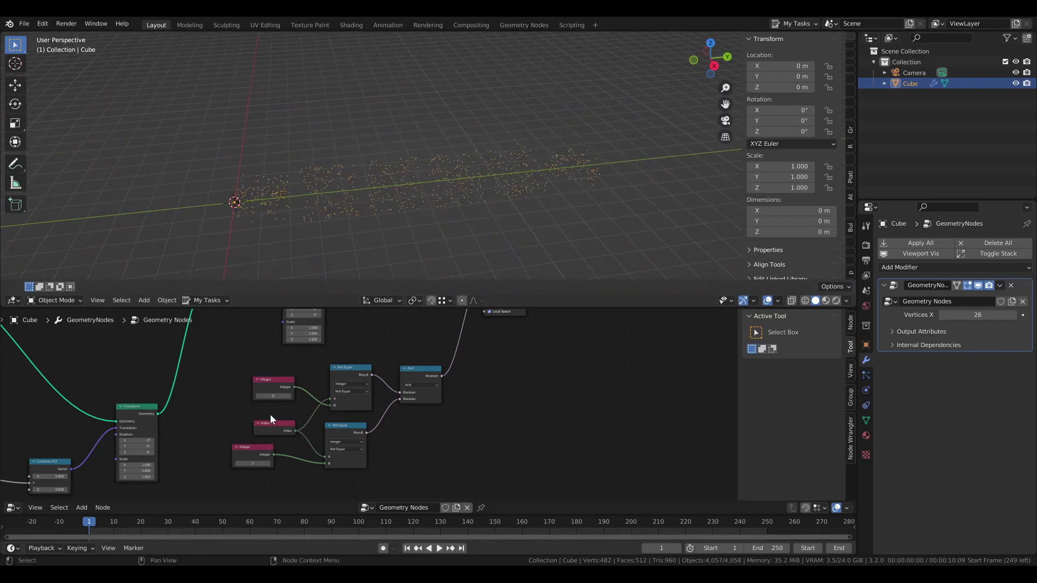
{"action": "left_click_drag", "start_coordinate": [270, 430], "coordinate": [276, 446]}
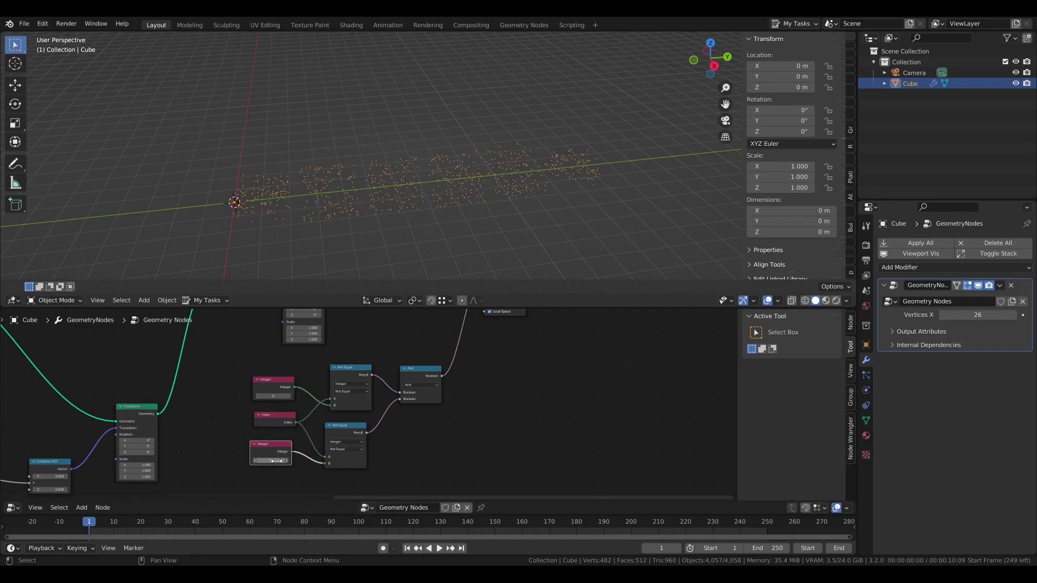
{"action": "left_click", "coordinate": [395, 356]}
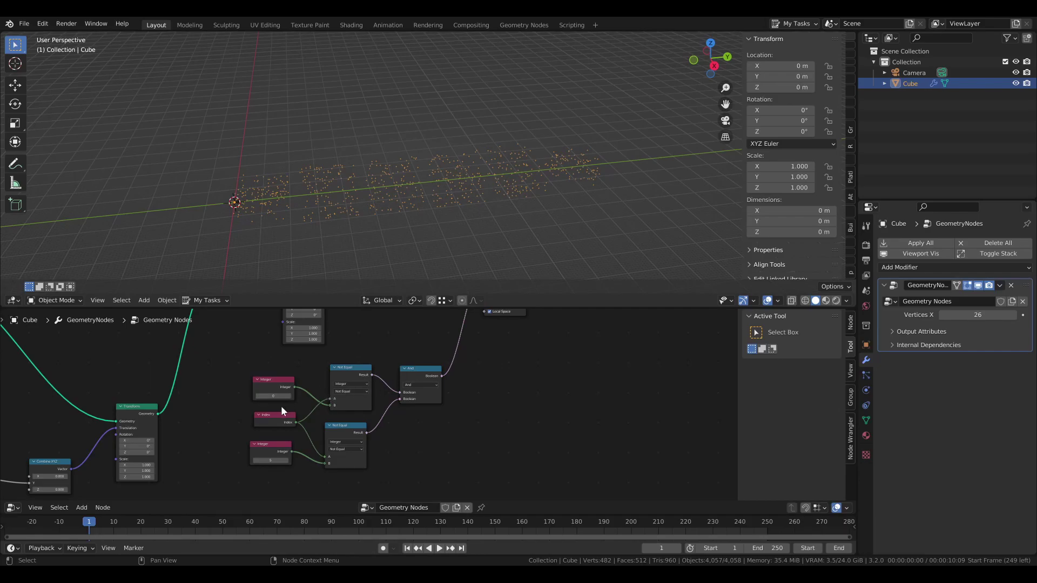
- Set the Max of the Random Value node driving the instance rotation to 360
{"action": "middle_click_drag", "start_coordinate": [384, 350], "coordinate": [308, 408]}
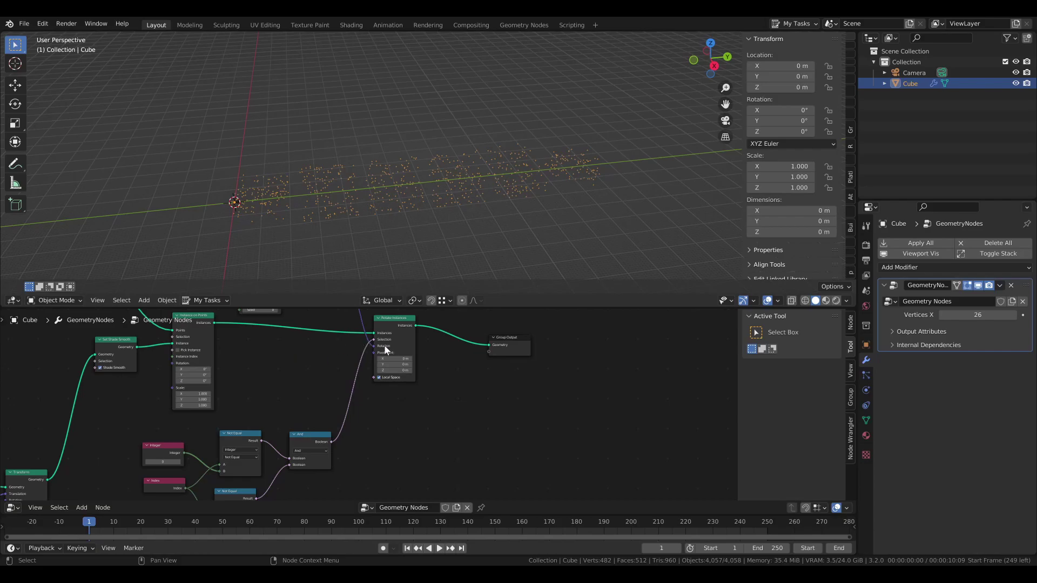
{"action": "middle_click_drag", "start_coordinate": [321, 310], "coordinate": [340, 363]}
{"action": "scroll", "coordinate": [368, 173], "scroll_direction": "up", "scroll_amount": 3}
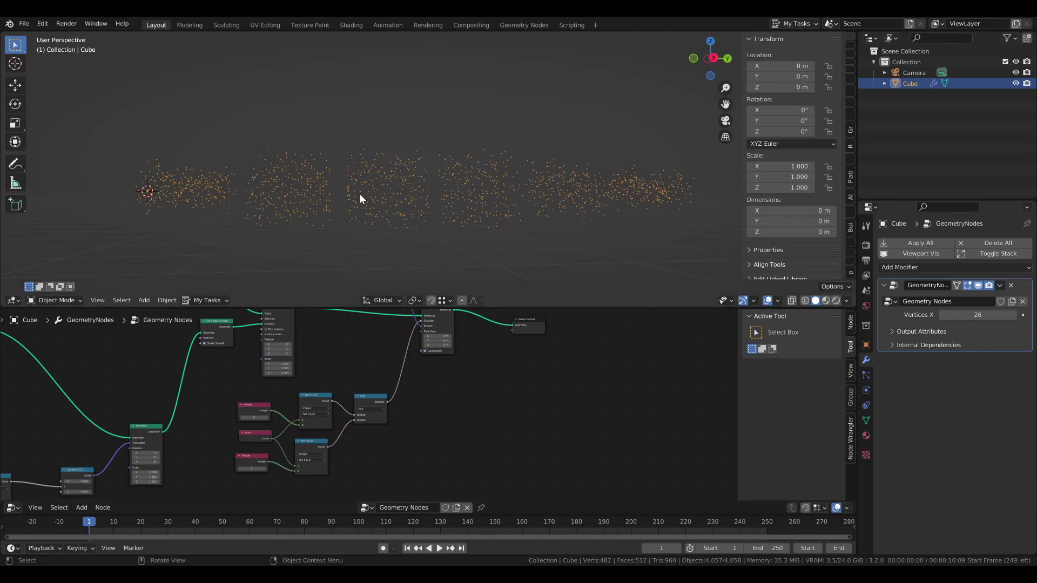
{"action": "middle_click_drag", "start_coordinate": [347, 211], "coordinate": [422, 215]}
{"action": "middle_click_drag", "start_coordinate": [375, 354], "coordinate": [444, 409]}
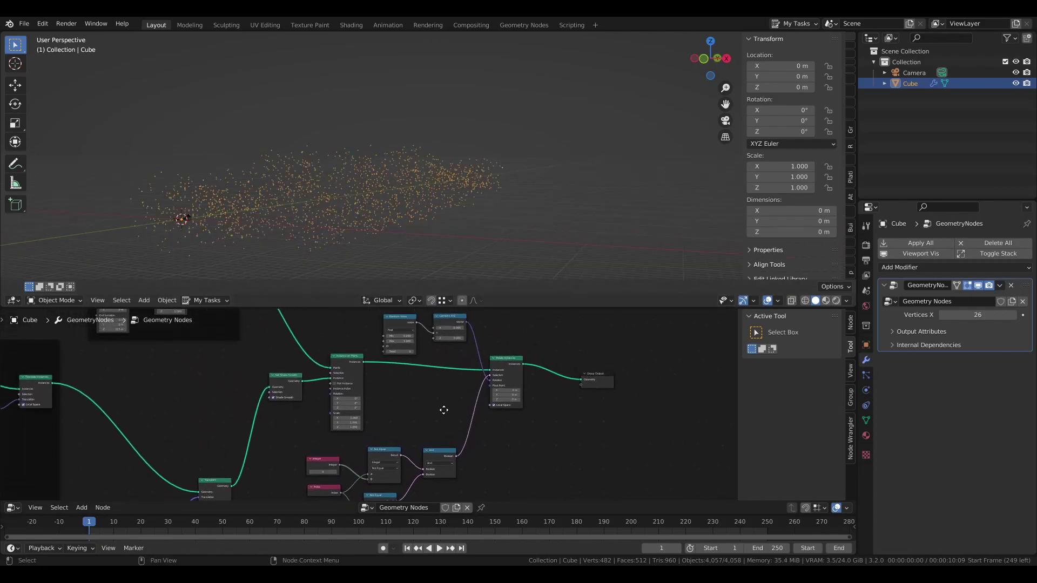
{"action": "middle_click_drag", "start_coordinate": [431, 355], "coordinate": [421, 402]}
{"action": "scroll", "coordinate": [413, 381], "scroll_direction": "up", "scroll_amount": 1}
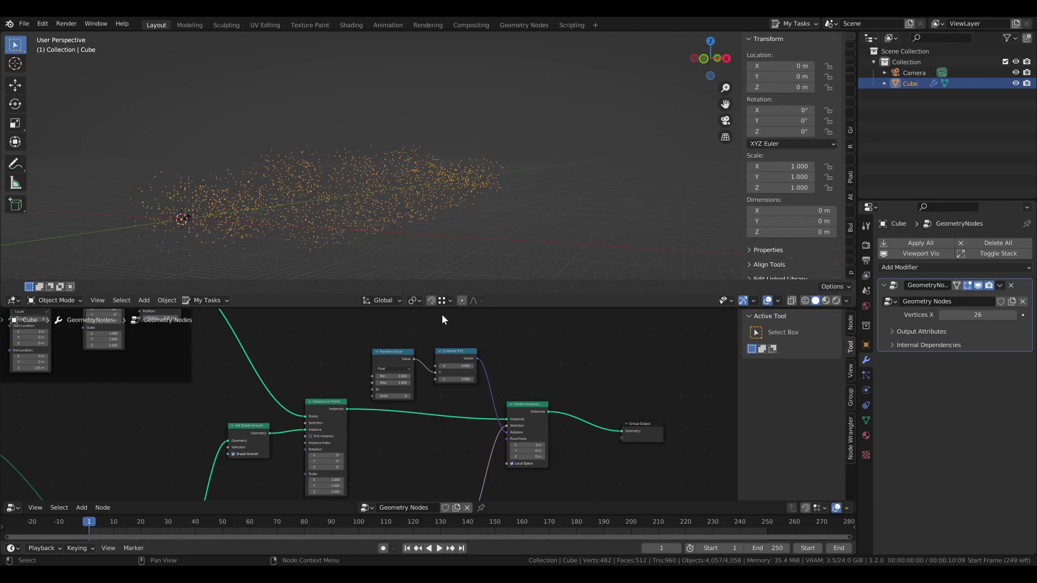
{"action": "scroll", "coordinate": [412, 367], "scroll_direction": "up", "scroll_amount": 2}
{"action": "left_click", "coordinate": [412, 369]}
{"action": "type", "text": "360"}
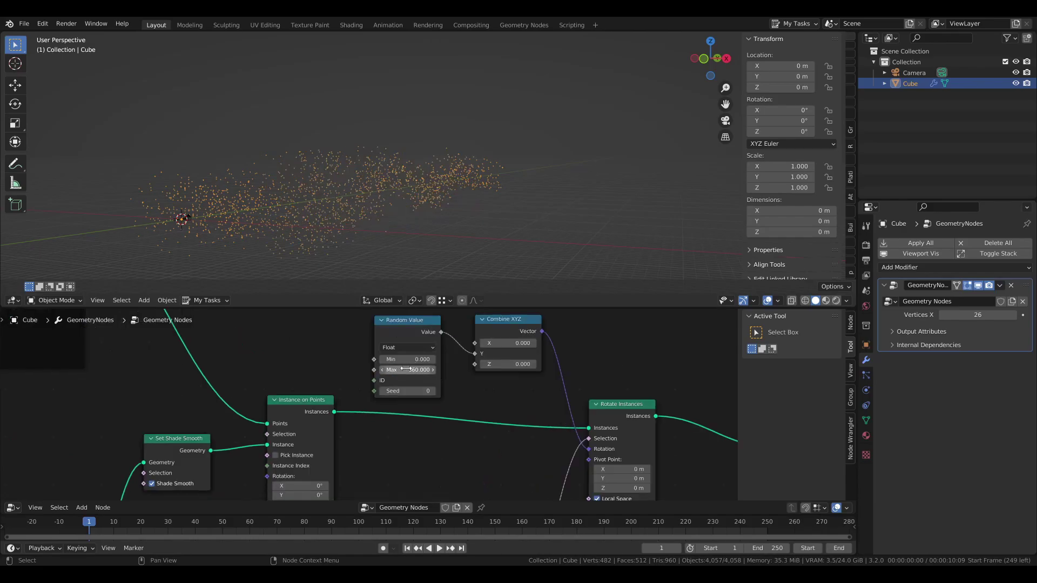
- Return the viewport to the camera view and save the file
{"action": "middle_click_drag", "start_coordinate": [351, 168], "coordinate": [461, 179]}
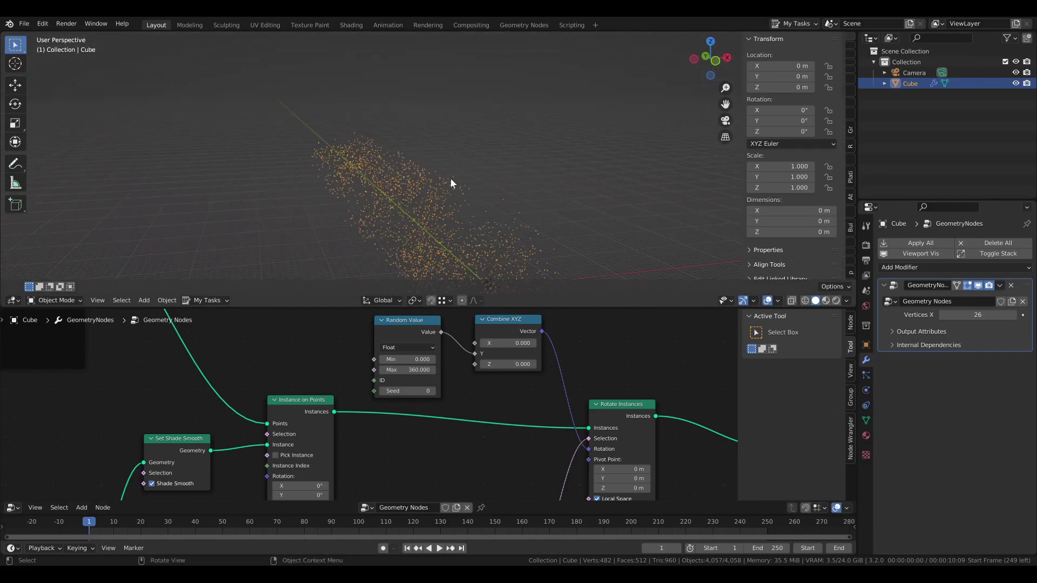
{"action": "key", "text": "KP_0"}
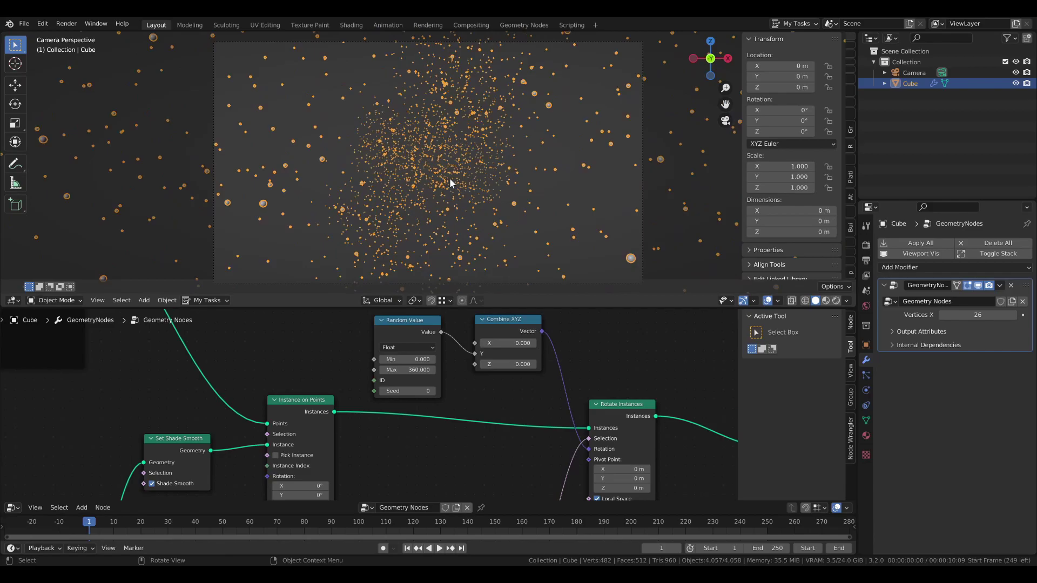
{"action": "scroll", "coordinate": [449, 177], "scroll_direction": "down", "scroll_amount": 1}
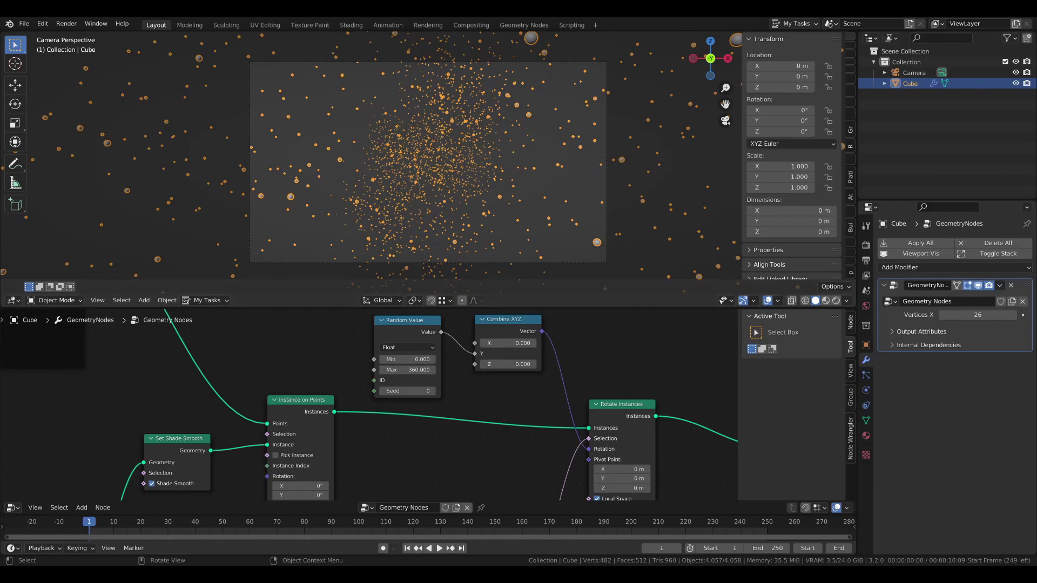
{"action": "scroll", "coordinate": [432, 411], "scroll_direction": "down", "scroll_amount": 1}
{"action": "key", "text": "ctrl+s"}
- Frame the Integer, Index, Compare and And nodes together and label the frame "Do not rotate first and last instances"
{"action": "scroll", "coordinate": [430, 433], "scroll_direction": "down", "scroll_amount": 2}
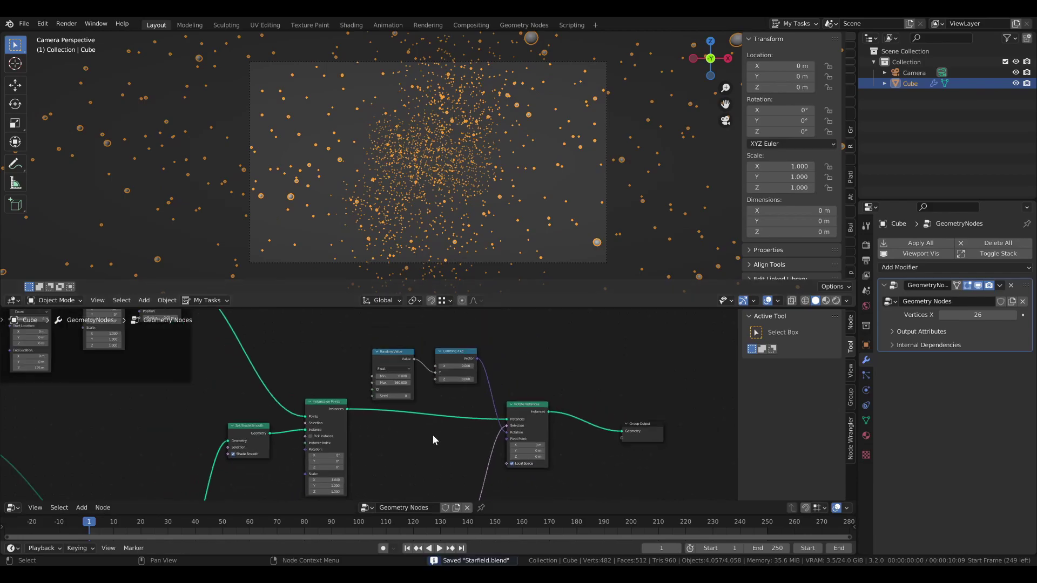
{"action": "scroll", "coordinate": [433, 379], "scroll_direction": "down", "scroll_amount": 3}
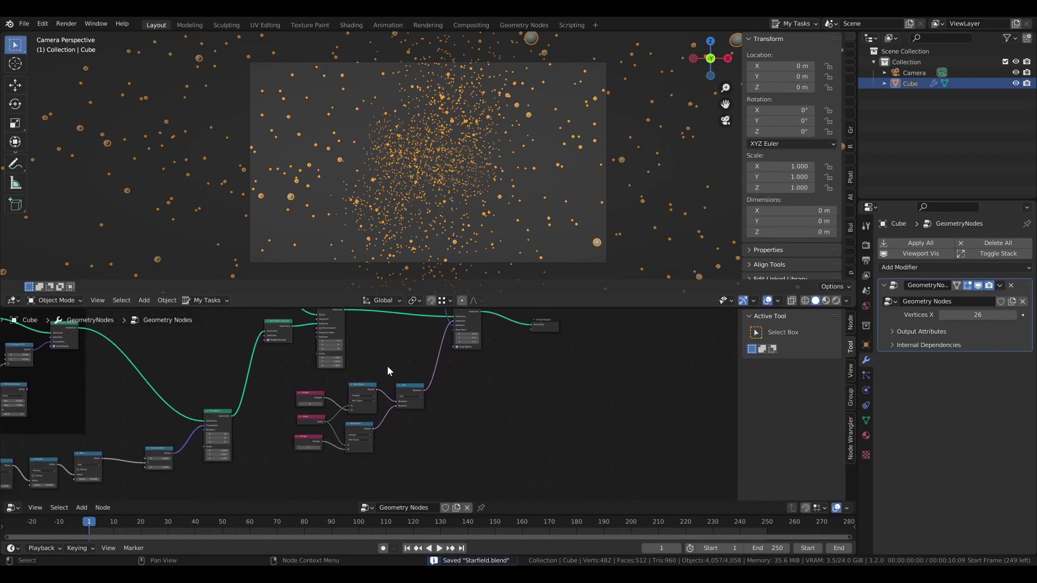
{"action": "left_click_drag", "start_coordinate": [300, 378], "coordinate": [383, 436]}
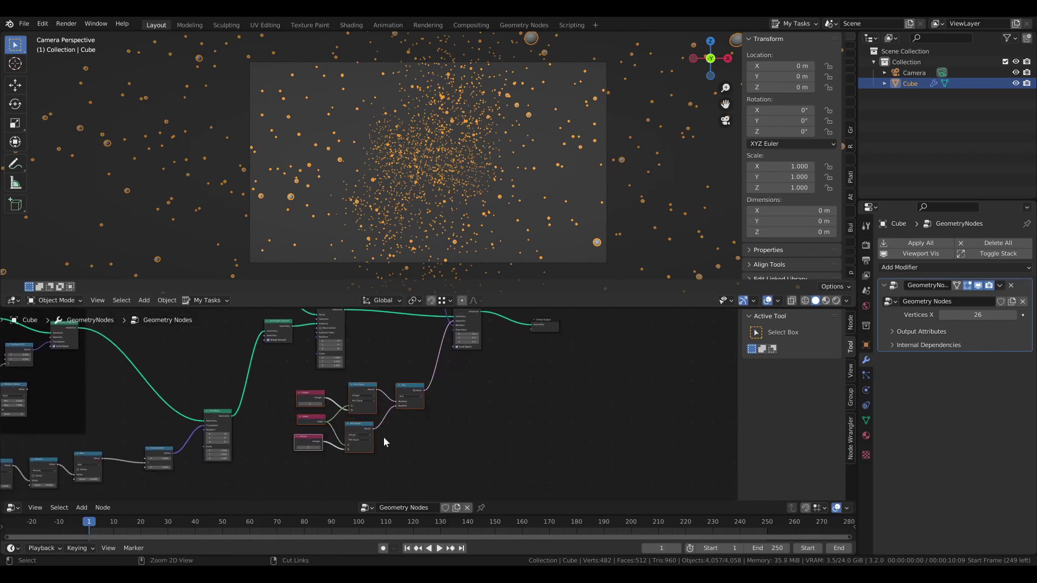
{"action": "key", "text": "ctrl+j"}
{"action": "scroll", "coordinate": [383, 436], "scroll_direction": "down", "scroll_amount": 2}
{"action": "key", "text": "F2"}
{"action": "type", "text": "Do not rotate first and last instances"}
{"action": "key", "text": "Return"}
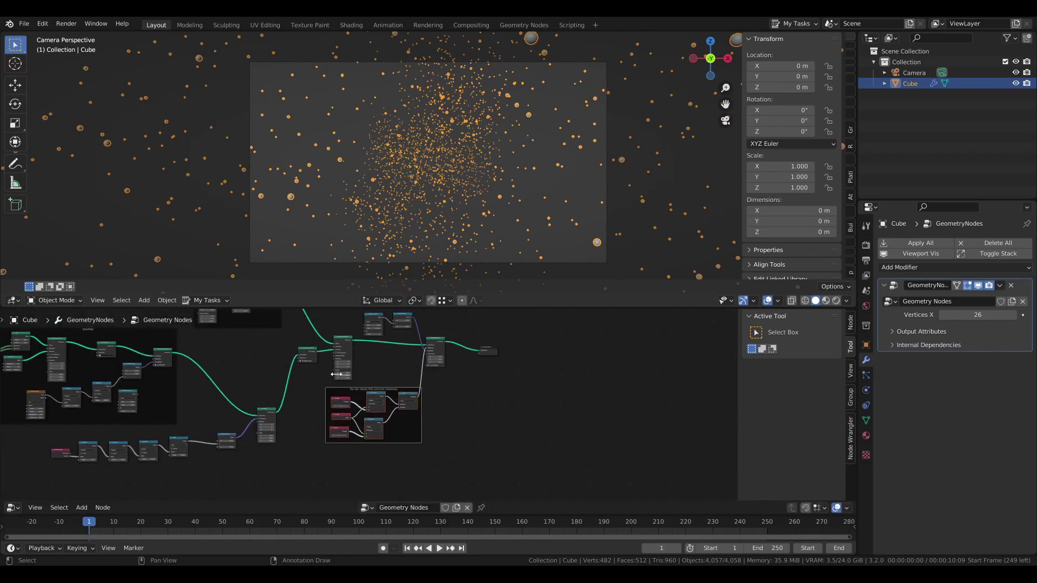
- Enclose the Instance on Points, rotation and selection nodes in an outer frame labelled "Rotate Instances"
{"action": "scroll", "coordinate": [370, 409], "scroll_direction": "down", "scroll_amount": 1}
{"action": "left_click_drag", "start_coordinate": [319, 311], "coordinate": [452, 448]}
{"action": "key", "text": "ctrl+j"}
{"action": "key", "text": "F2"}
{"action": "type", "text": "Rotate Instances"}
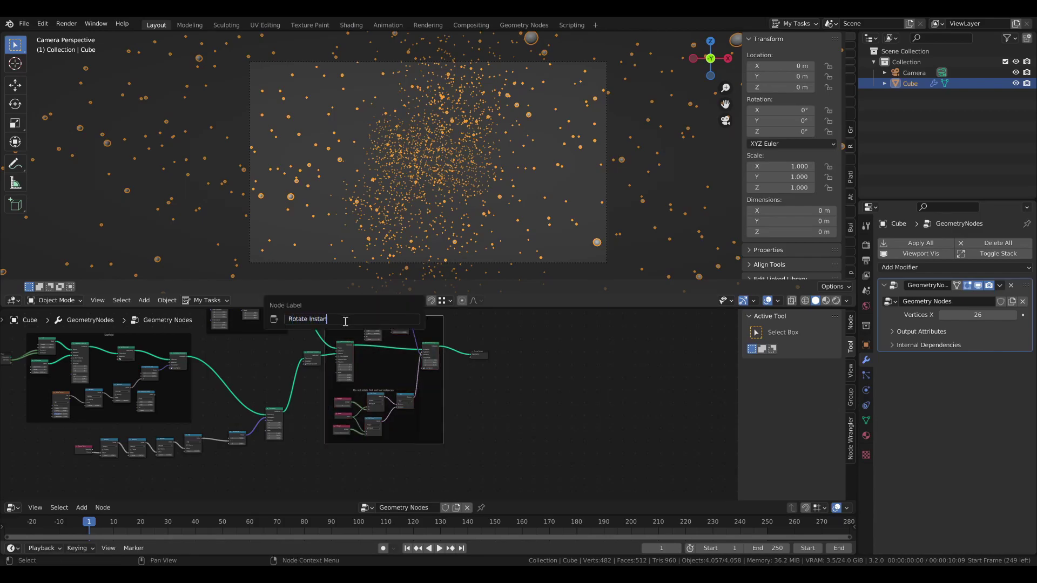
{"action": "key", "text": "Return"}
{"action": "scroll", "coordinate": [346, 322], "scroll_direction": "down", "scroll_amount": 3}
{"action": "middle_click_drag", "start_coordinate": [345, 322], "coordinate": [354, 348]}
{"action": "middle_click_drag", "start_coordinate": [363, 385], "coordinate": [398, 400]}
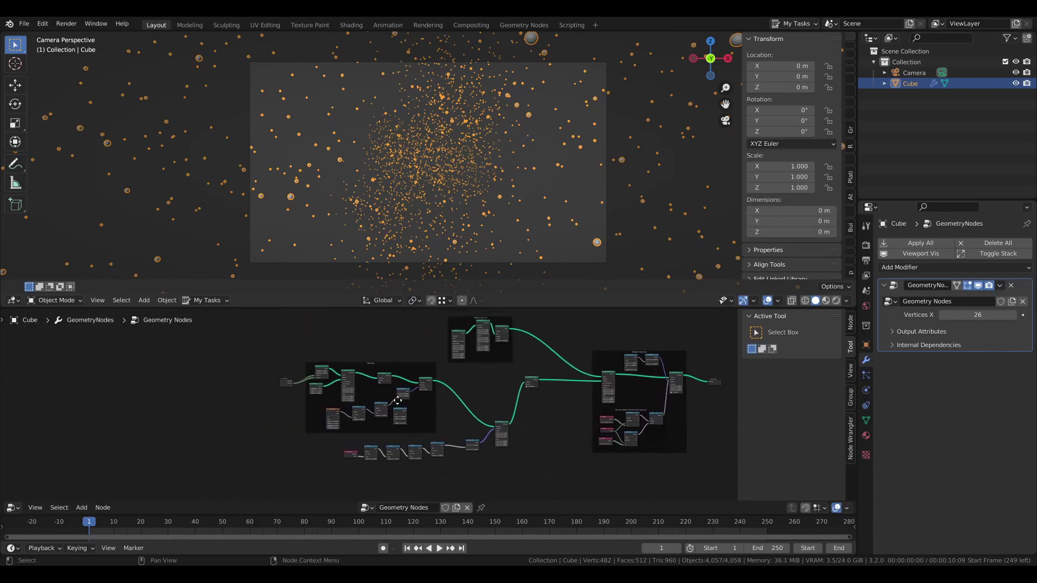
- Set the UV Sphere node's radius to 0.01 m
{"action": "scroll", "coordinate": [357, 401], "scroll_direction": "up", "scroll_amount": 5}
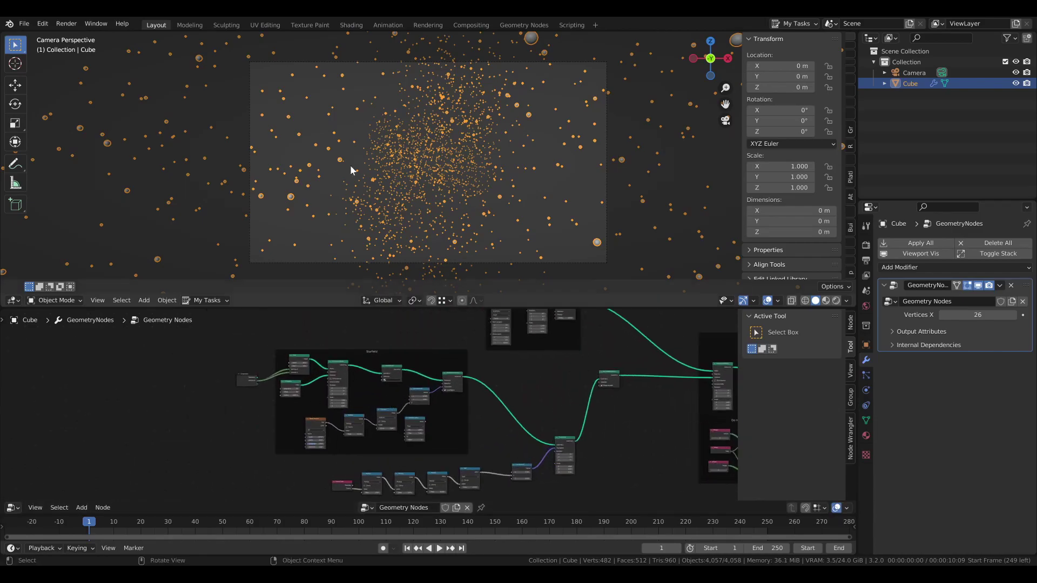
{"action": "scroll", "coordinate": [228, 390], "scroll_direction": "up", "scroll_amount": 9}
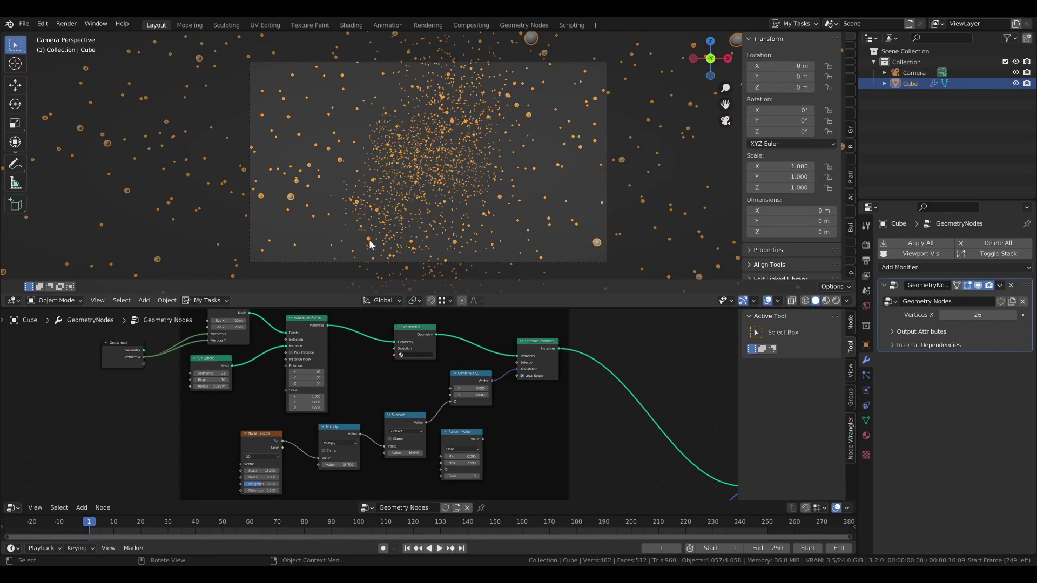
{"action": "left_click", "coordinate": [208, 387]}
{"action": "type", "text": "0.01"}
{"action": "key", "text": "Return"}
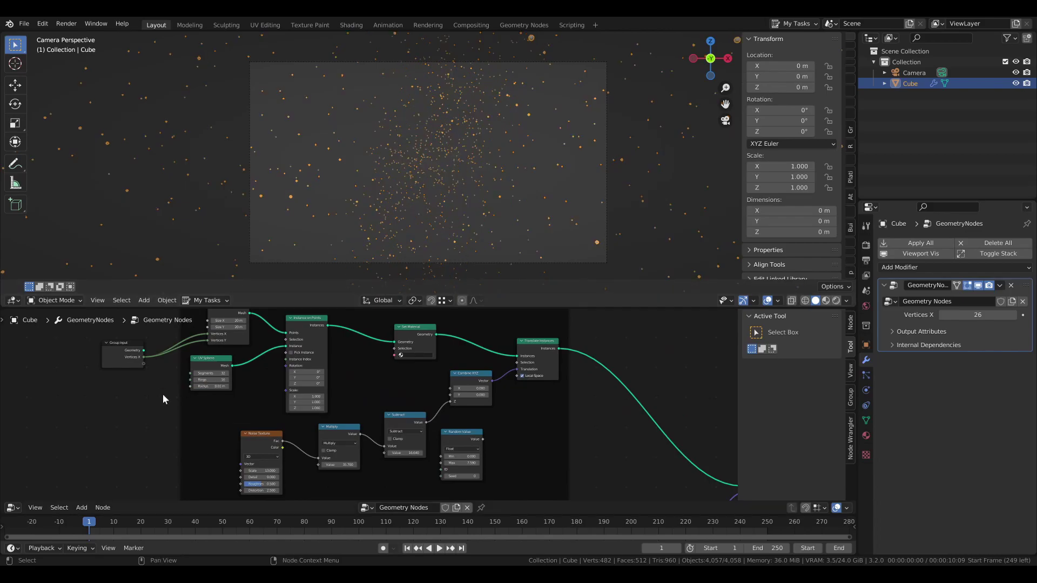
- Hide the viewport overlays and save the file
{"action": "left_click", "coordinate": [767, 301]}
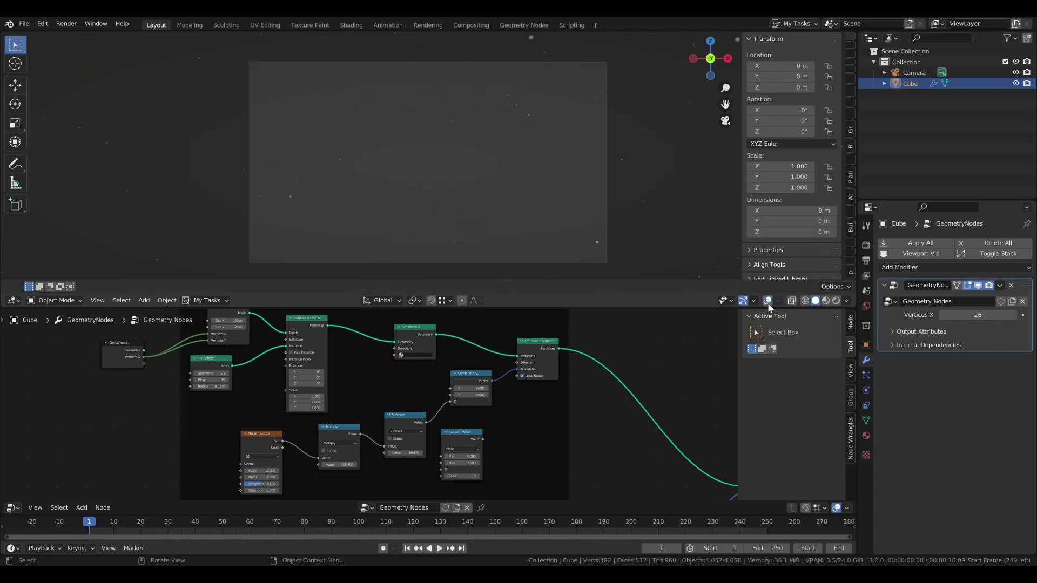
{"action": "key", "text": "ctrl+s"}
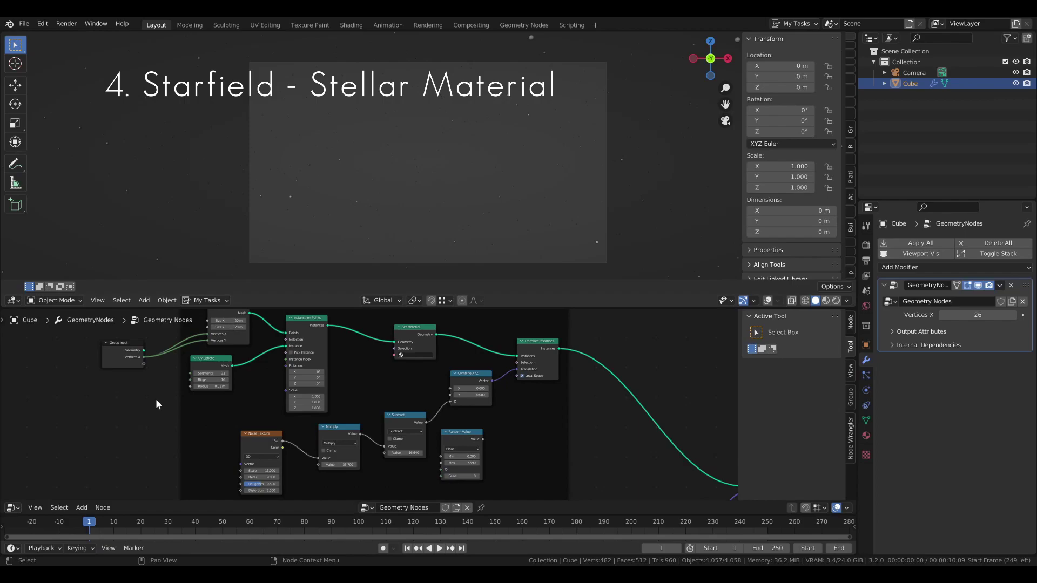
- Switch the node area to the Shader Editor and rename the cube's material to "Stellar Material"
{"action": "left_click", "coordinate": [16, 507]}
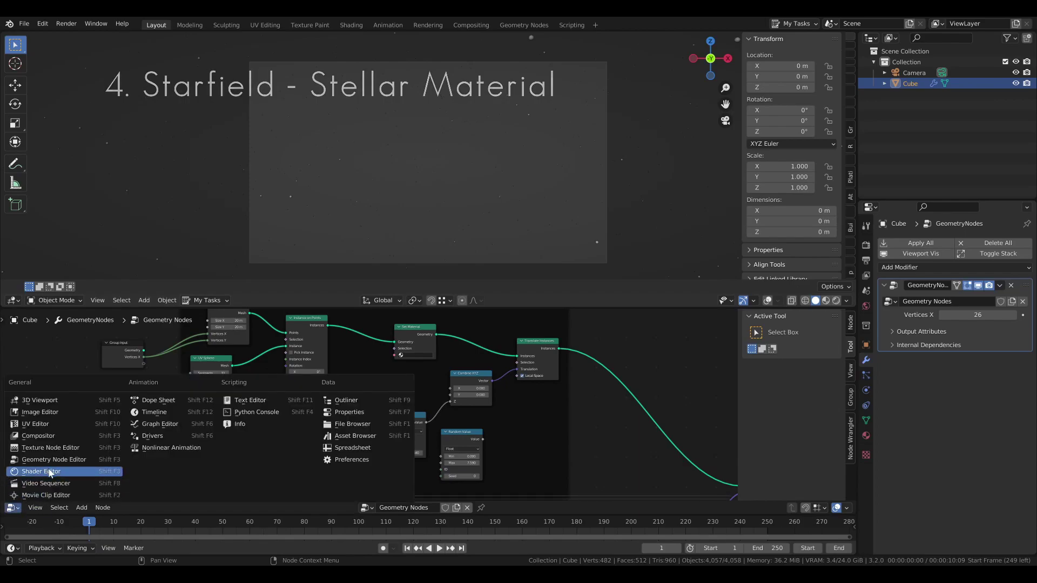
{"action": "left_click", "coordinate": [39, 473]}
{"action": "middle_click_drag", "start_coordinate": [434, 339], "coordinate": [468, 404]}
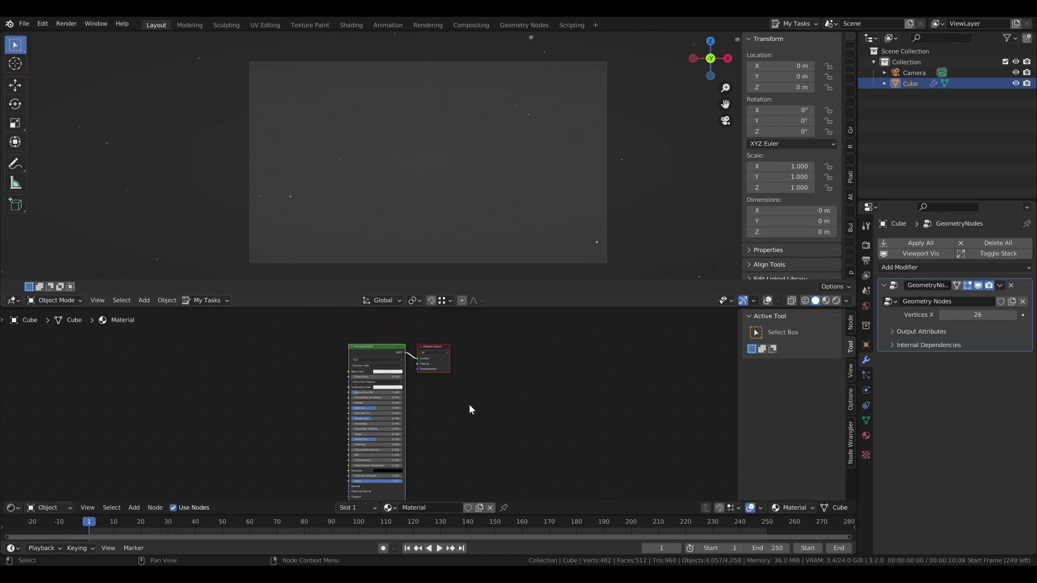
{"action": "scroll", "coordinate": [419, 371], "scroll_direction": "up", "scroll_amount": 2}
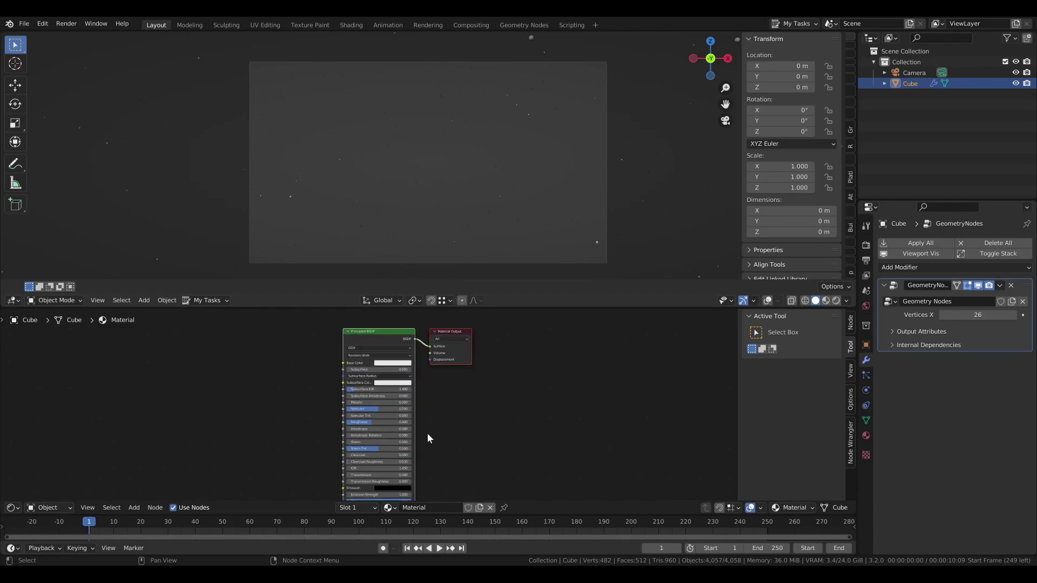
{"action": "left_click", "coordinate": [411, 508]}
{"action": "type", "text": "S"}
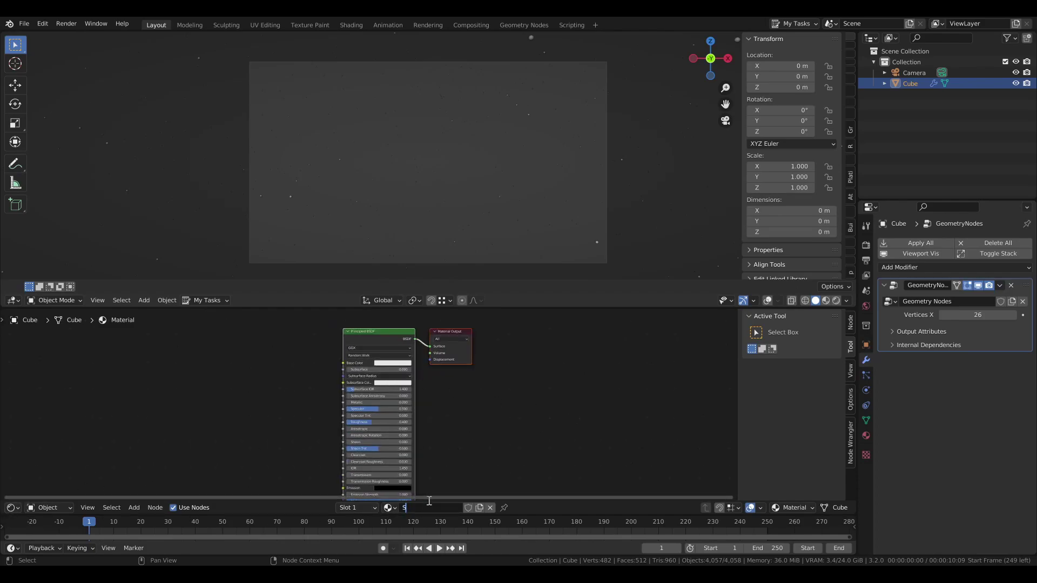
{"action": "type", "text": "tellar Material"}
{"action": "key", "text": "Return"}
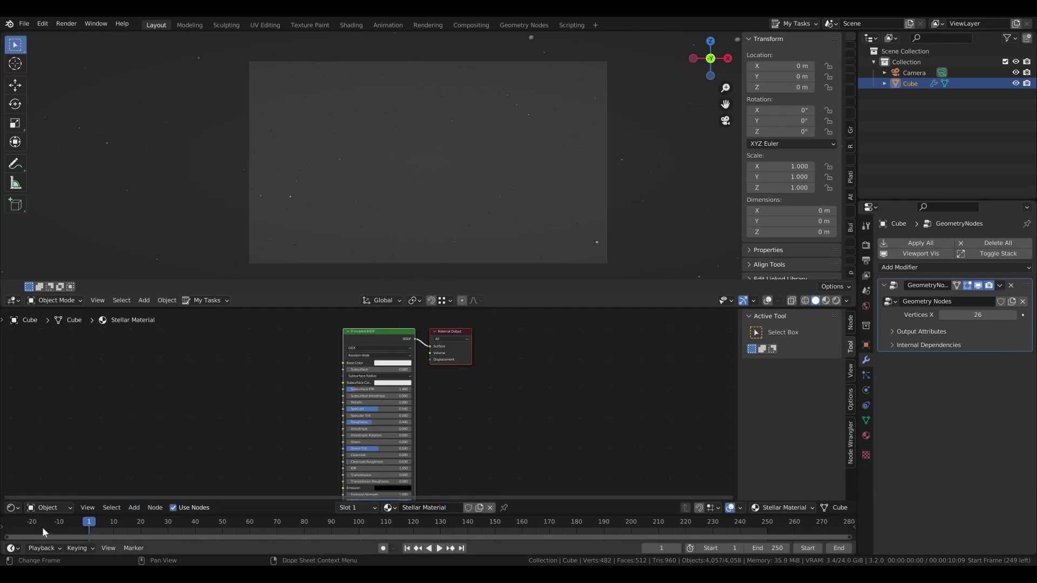
- Return to the Geometry Node Editor and assign Stellar Material in the Starfield frame's Set Material node
{"action": "left_click", "coordinate": [11, 509]}
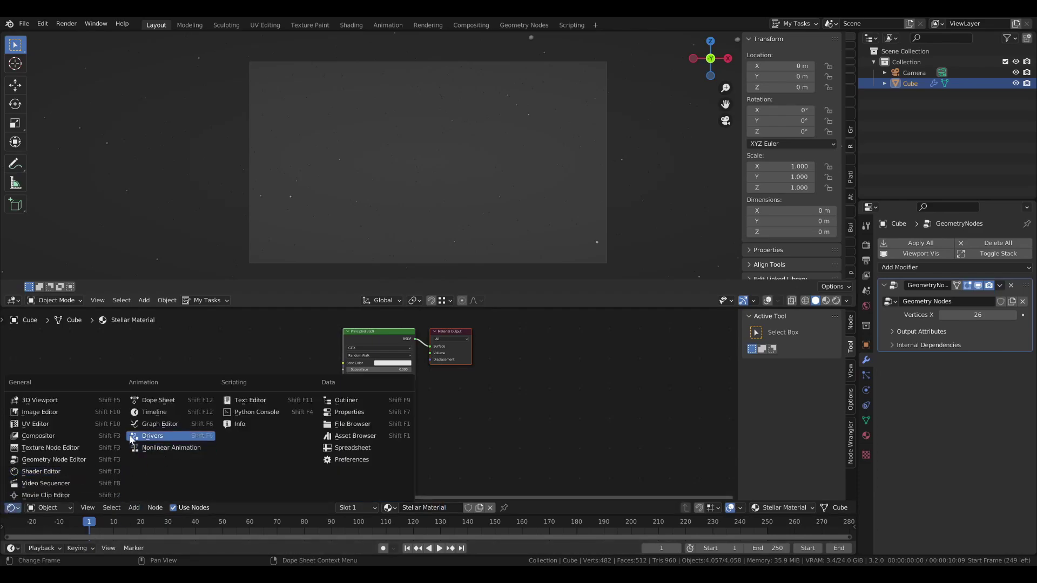
{"action": "left_click", "coordinate": [70, 460]}
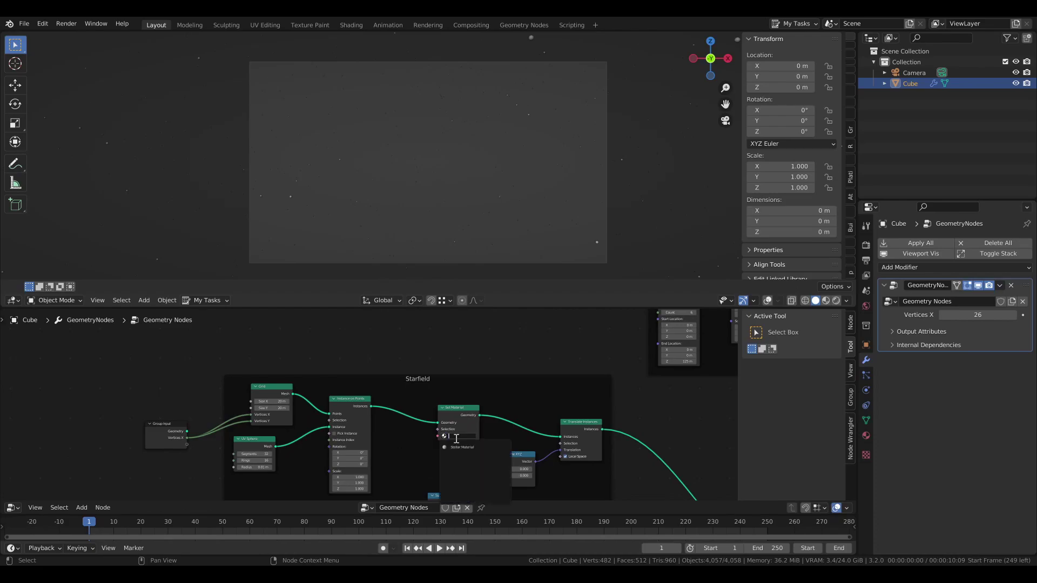
{"action": "middle_click_drag", "start_coordinate": [461, 432], "coordinate": [403, 393]}
{"action": "scroll", "coordinate": [378, 398], "scroll_direction": "up", "scroll_amount": 2}
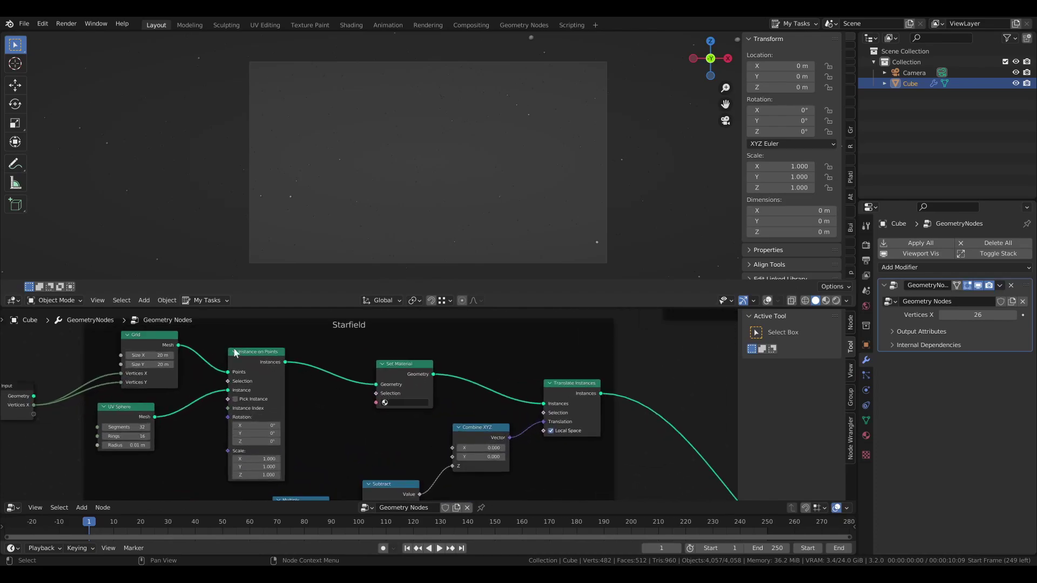
{"action": "left_click", "coordinate": [396, 402]}
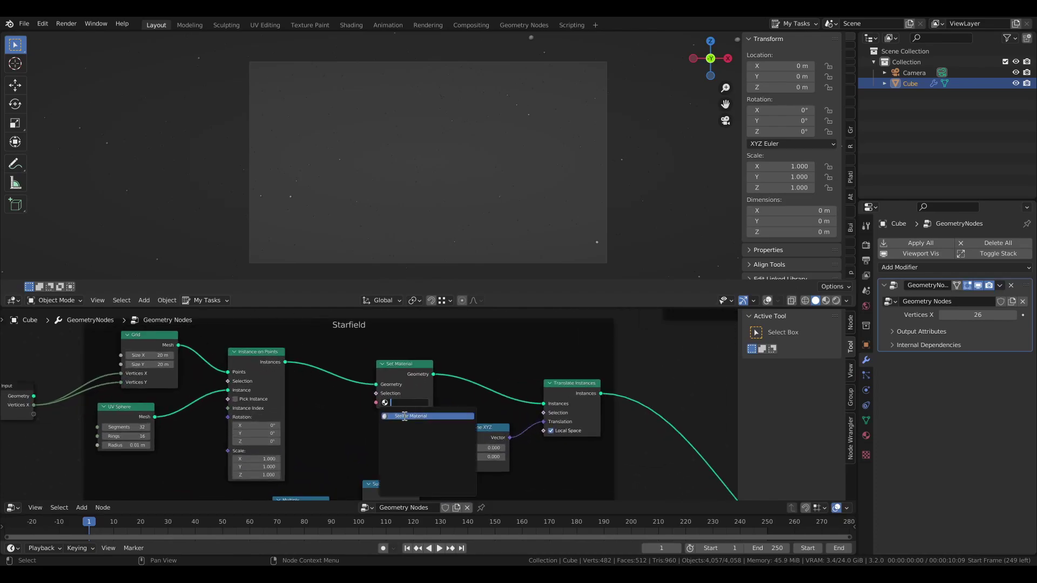
{"action": "left_click", "coordinate": [397, 417]}
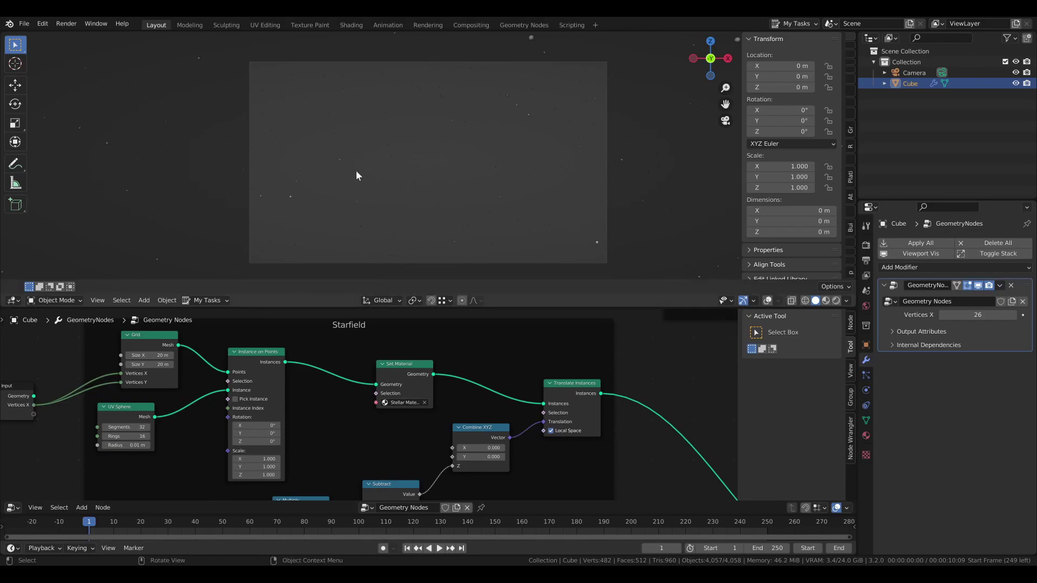
- Show the viewport in Rendered shading and change the render engine to Eevee
{"action": "key", "text": "z"}
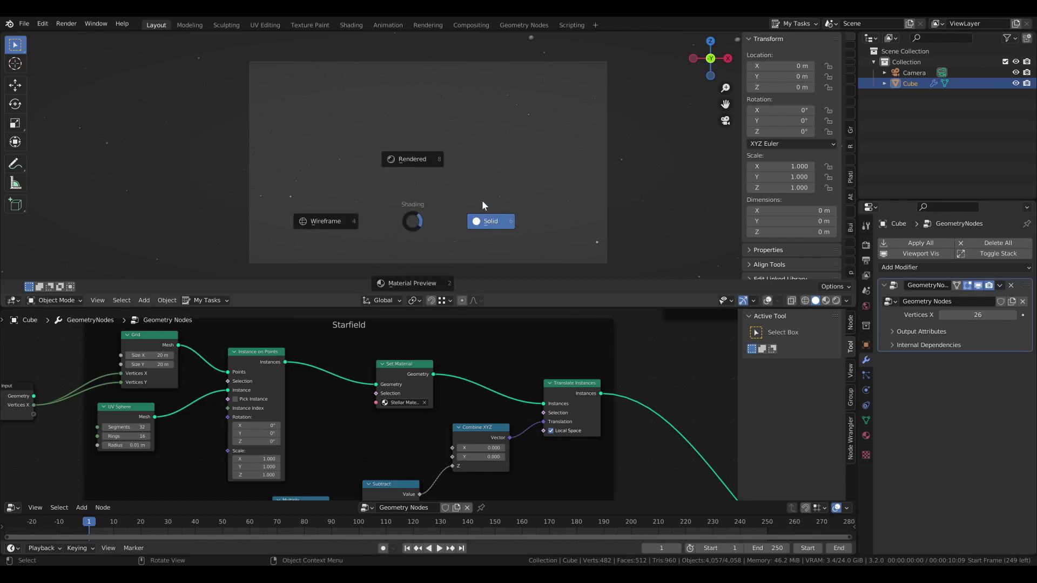
{"action": "left_click", "coordinate": [438, 146]}
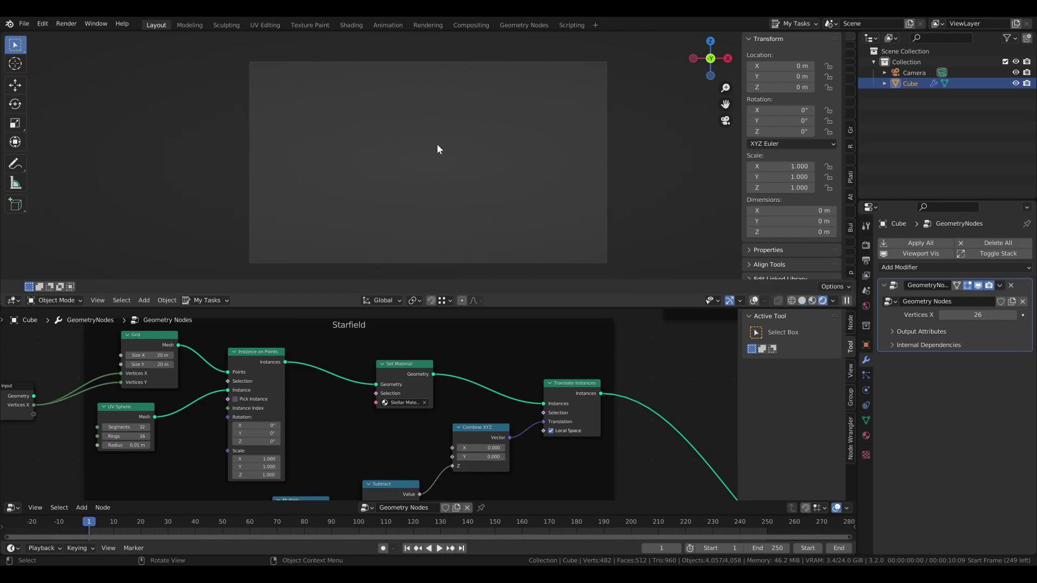
{"action": "left_click", "coordinate": [866, 245]}
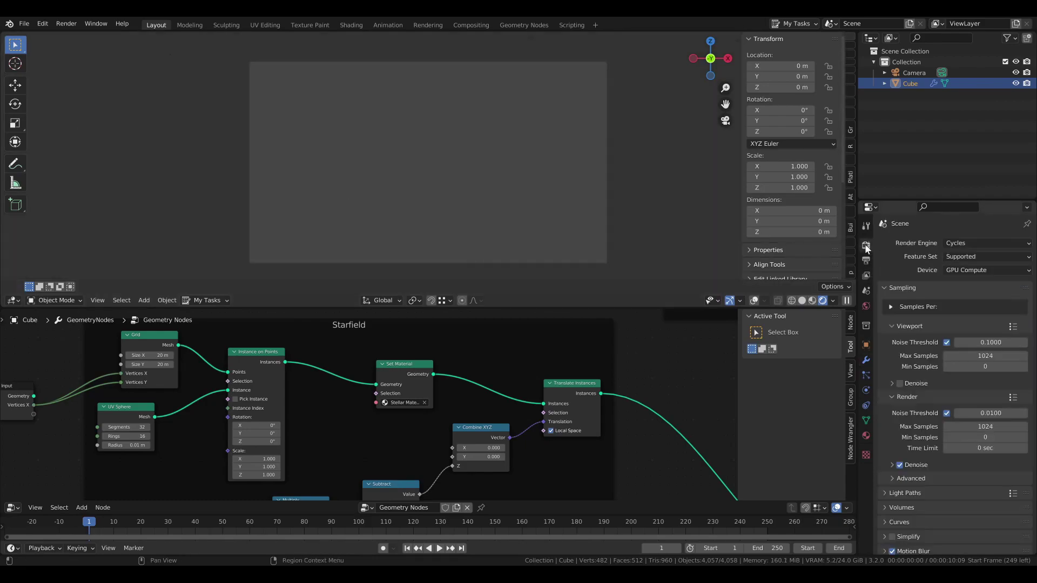
{"action": "left_click", "coordinate": [961, 243]}
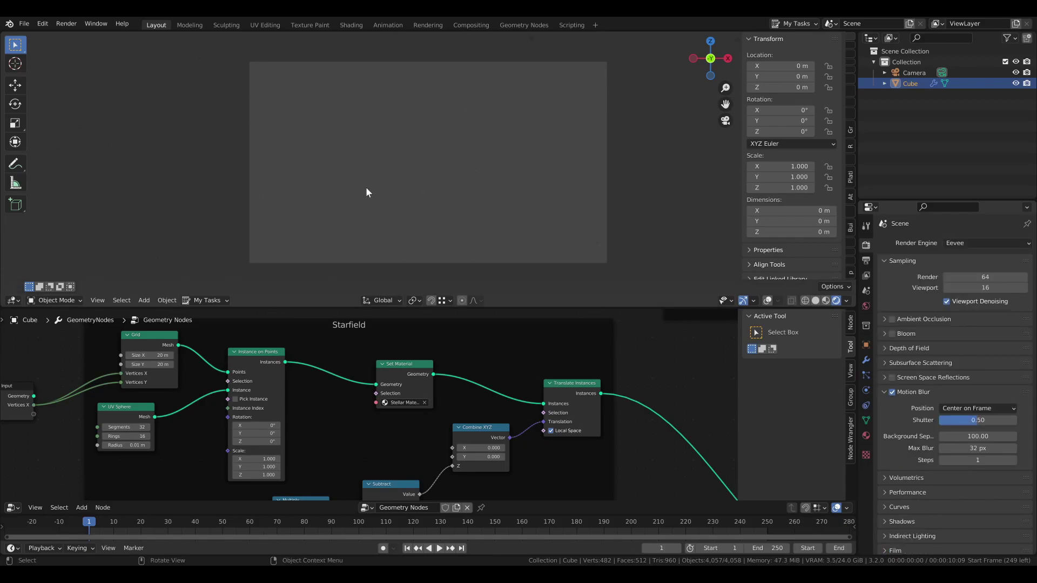
{"action": "scroll", "coordinate": [291, 209], "scroll_direction": "up", "scroll_amount": 2}
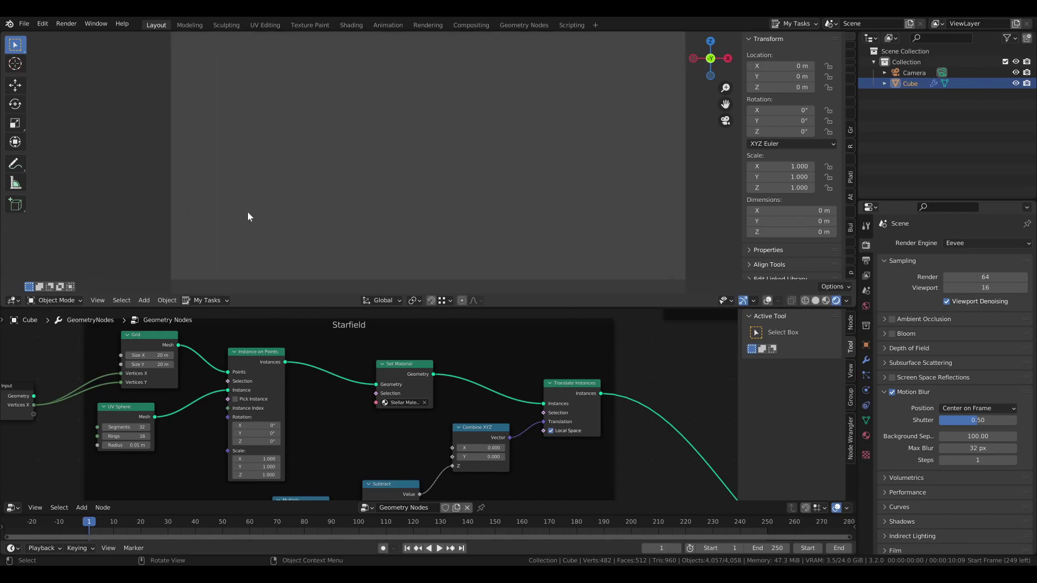
{"action": "scroll", "coordinate": [238, 212], "scroll_direction": "down", "scroll_amount": 1}
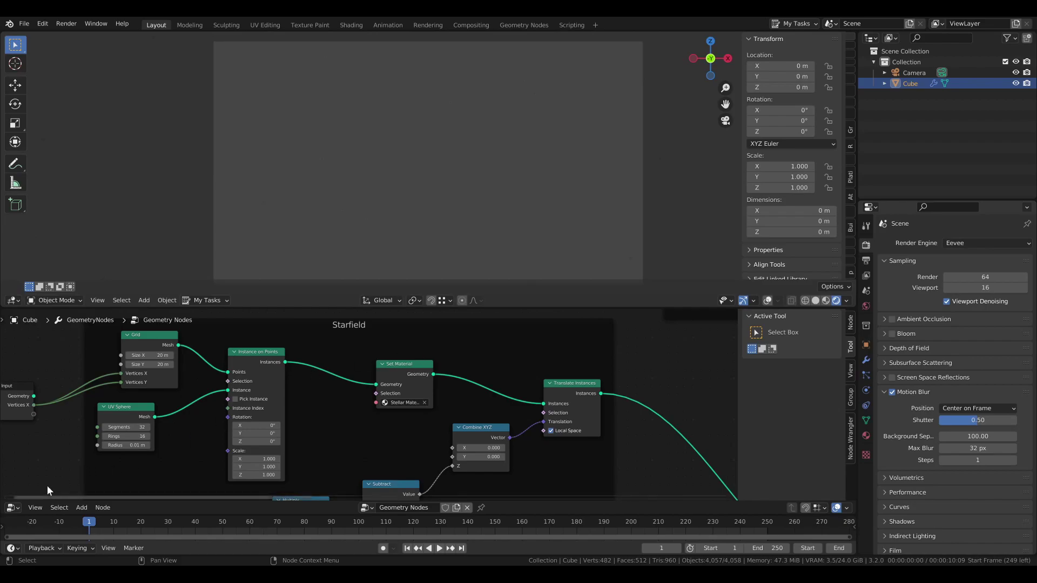
- Reopen Stellar Material in the Shader Editor and delete its Principled BSDF node
{"action": "left_click", "coordinate": [15, 508]}
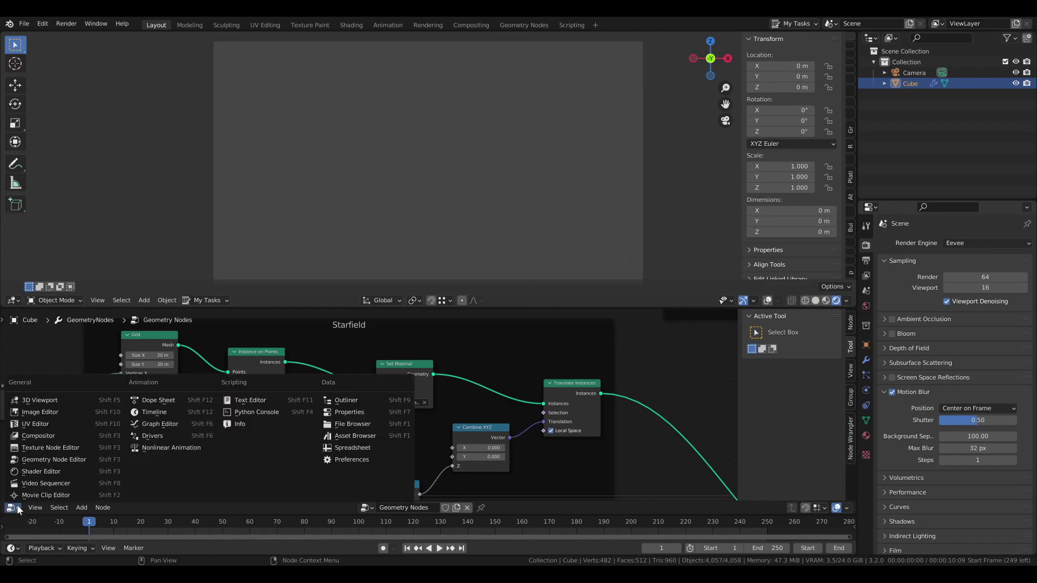
{"action": "left_click", "coordinate": [42, 472]}
{"action": "scroll", "coordinate": [336, 391], "scroll_direction": "down", "scroll_amount": 5}
{"action": "middle_click_drag", "start_coordinate": [318, 330], "coordinate": [374, 364]}
{"action": "scroll", "coordinate": [426, 410], "scroll_direction": "down", "scroll_amount": 1}
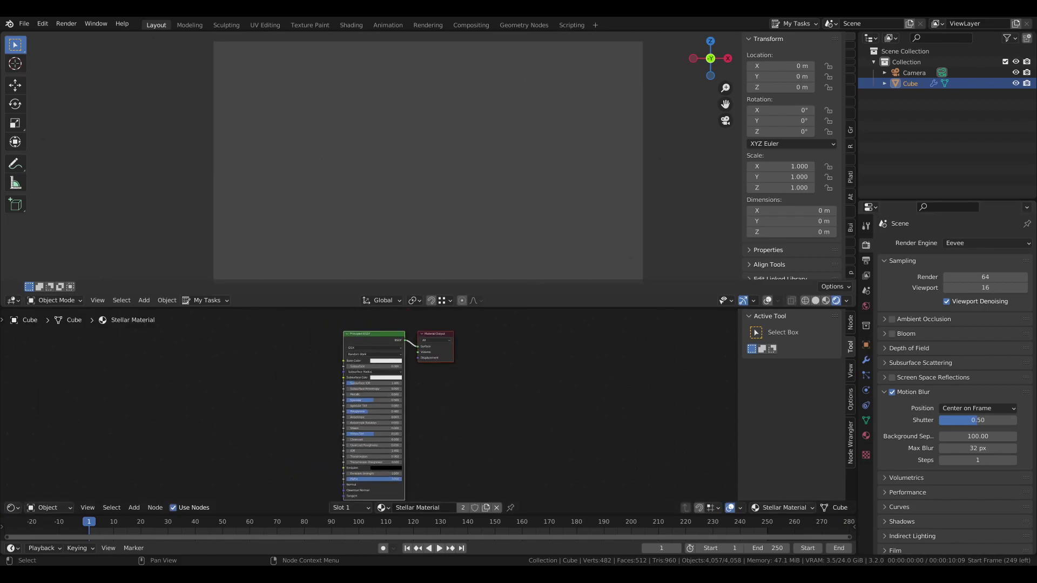
{"action": "left_click", "coordinate": [378, 338]}
{"action": "key", "text": "Delete"}
- Add an Emission shader and connect it to the Surface input of the Material Output
{"action": "key", "text": "shift+a"}
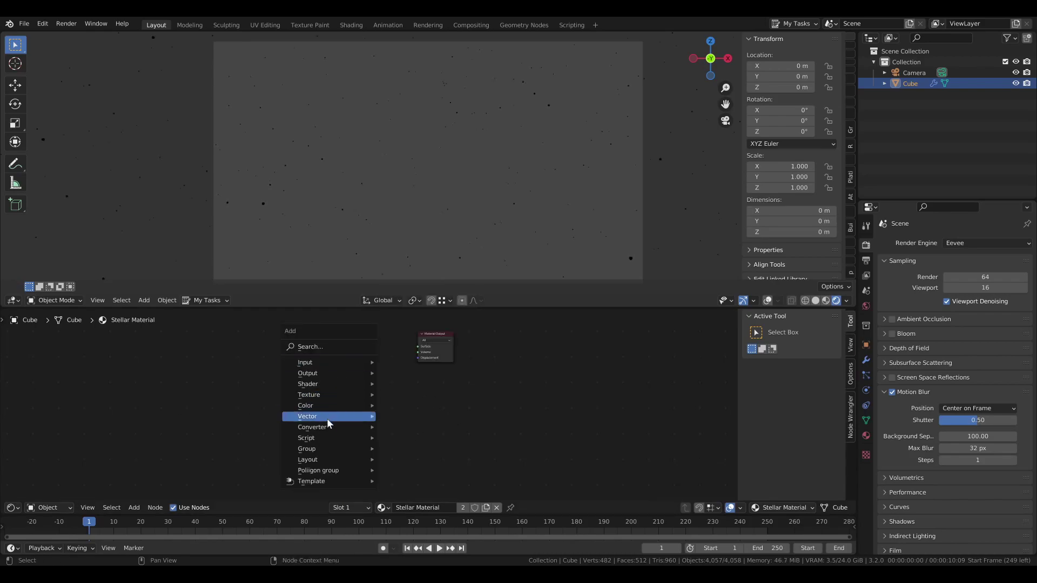
{"action": "mouse_move", "coordinate": [318, 391]}
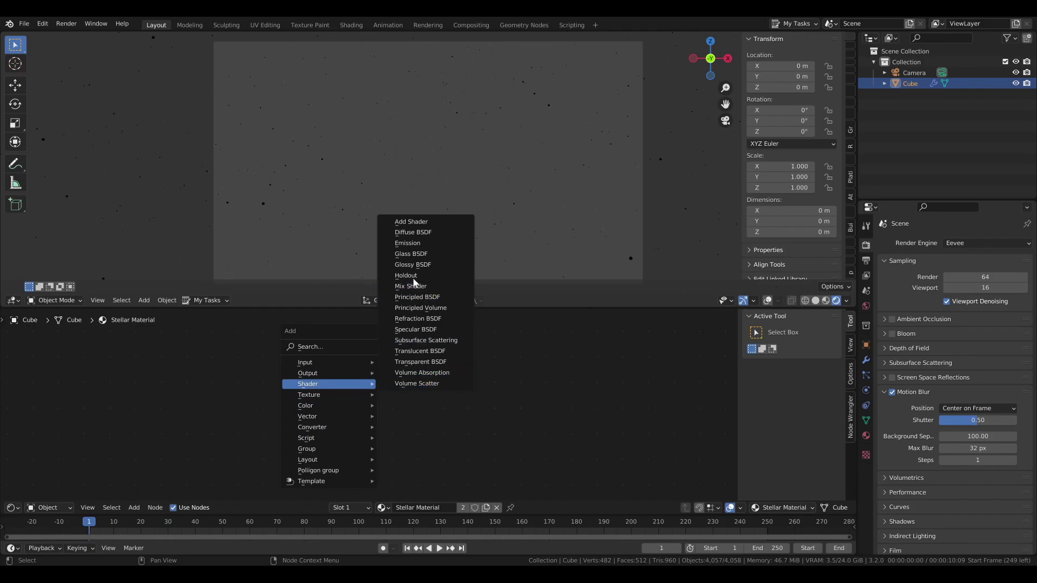
{"action": "left_click", "coordinate": [405, 244]}
{"action": "left_click", "coordinate": [295, 361]}
{"action": "right_click_drag", "start_coordinate": [323, 368], "coordinate": [442, 341], "text": "alt"}
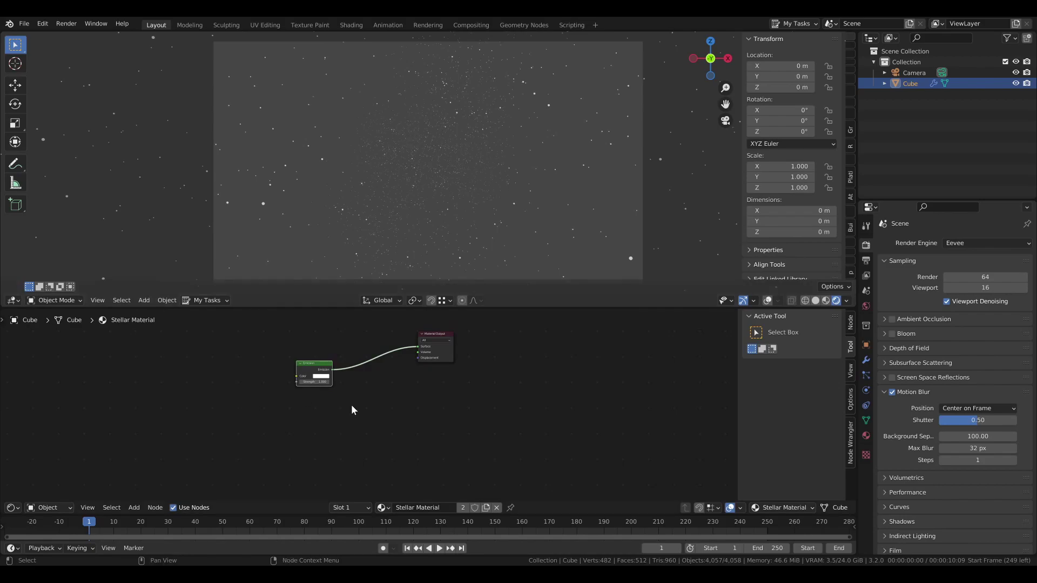
- Raise the Emission node's strength to about 58.25
{"action": "scroll", "coordinate": [352, 404], "scroll_direction": "up", "scroll_amount": 3}
{"action": "left_click_drag", "start_coordinate": [301, 376], "coordinate": [313, 376], "text": "shift"}
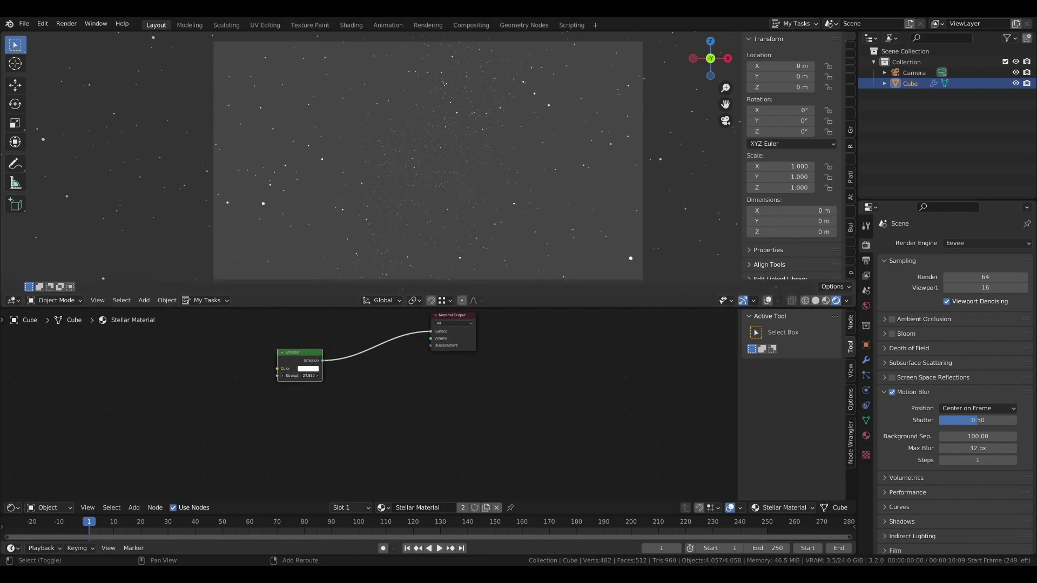
{"action": "left_click_drag", "start_coordinate": [310, 376], "coordinate": [311, 376], "text": "shift"}
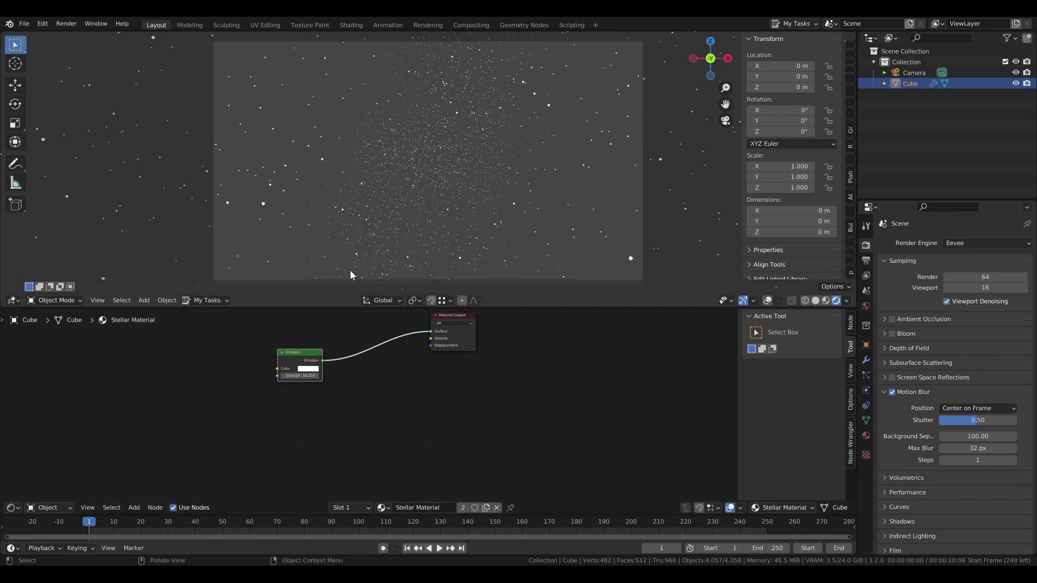
- Enable Bloom, Ambient Occlusion and Screen Space Reflections, and set the Motion Blur shutter to 0.10
{"action": "left_click", "coordinate": [892, 333]}
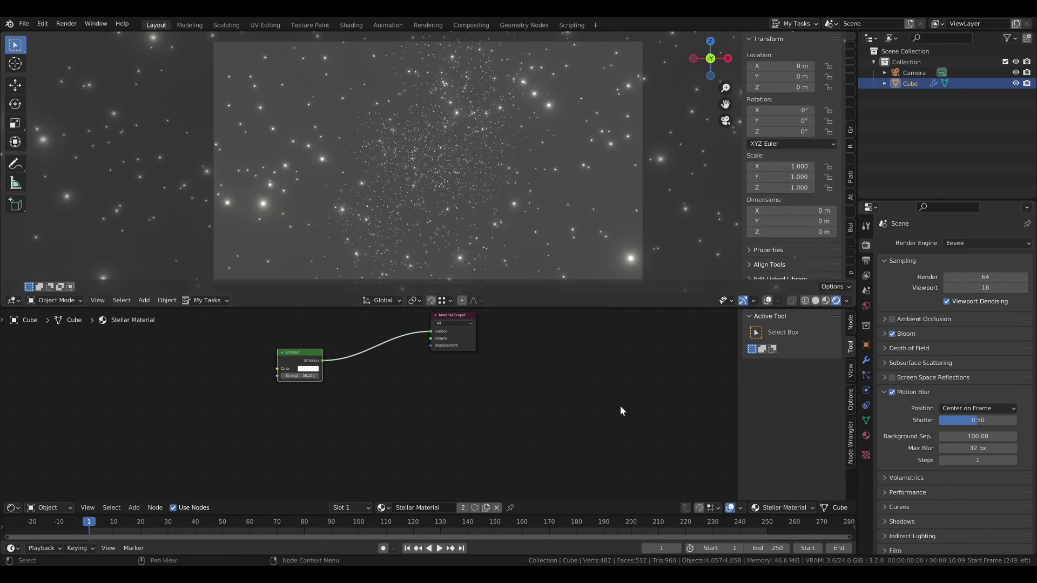
{"action": "left_click", "coordinate": [890, 319]}
{"action": "left_click", "coordinate": [893, 376]}
{"action": "left_click", "coordinate": [994, 421]}
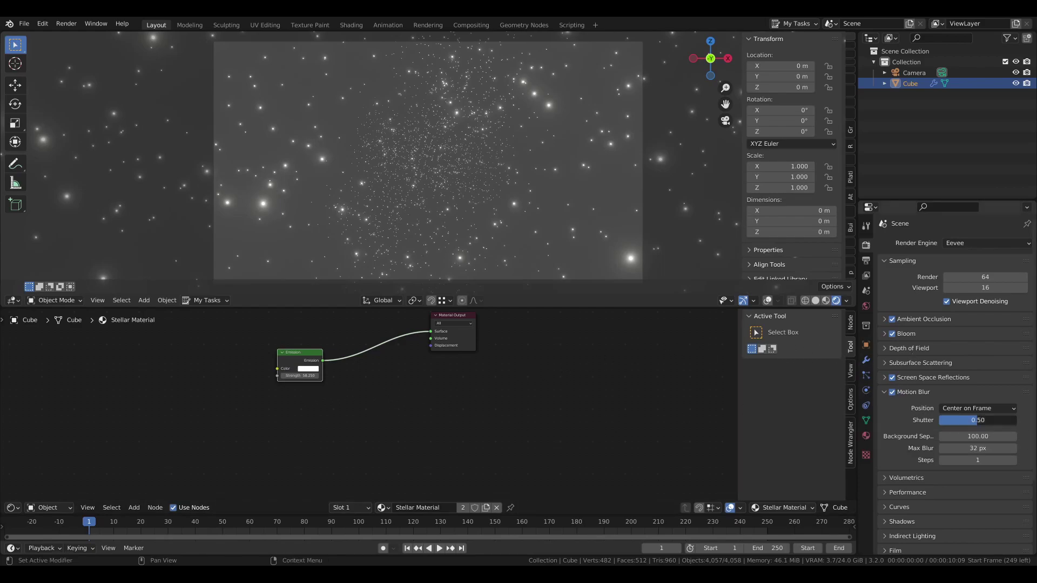
{"action": "type", "text": "0."}
{"action": "key", "text": "Return"}
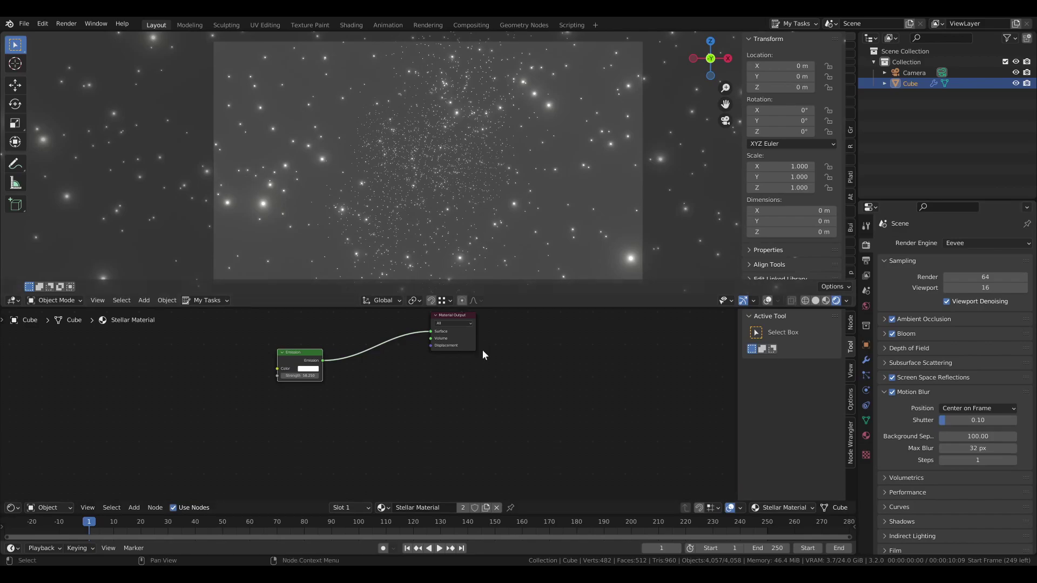
- Add an Object Info node to Stellar Material and place it ahead of the Emission node
{"action": "left_click", "coordinate": [439, 415]}
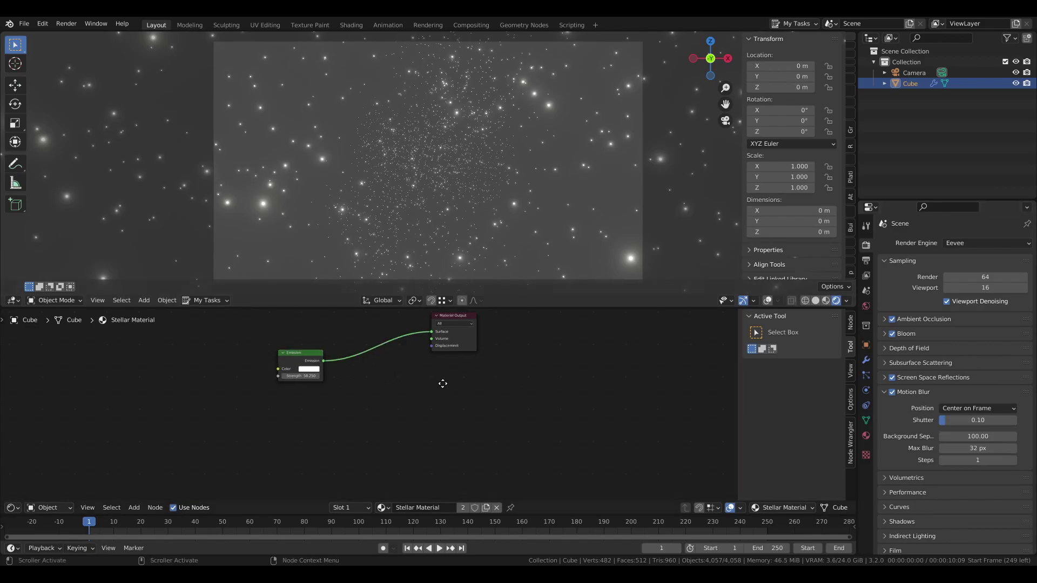
{"action": "middle_click_drag", "start_coordinate": [440, 383], "coordinate": [513, 413]}
{"action": "scroll", "coordinate": [509, 414], "scroll_direction": "up", "scroll_amount": 3}
{"action": "middle_click_drag", "start_coordinate": [458, 375], "coordinate": [440, 398]}
{"action": "scroll", "coordinate": [440, 398], "scroll_direction": "up", "scroll_amount": 3}
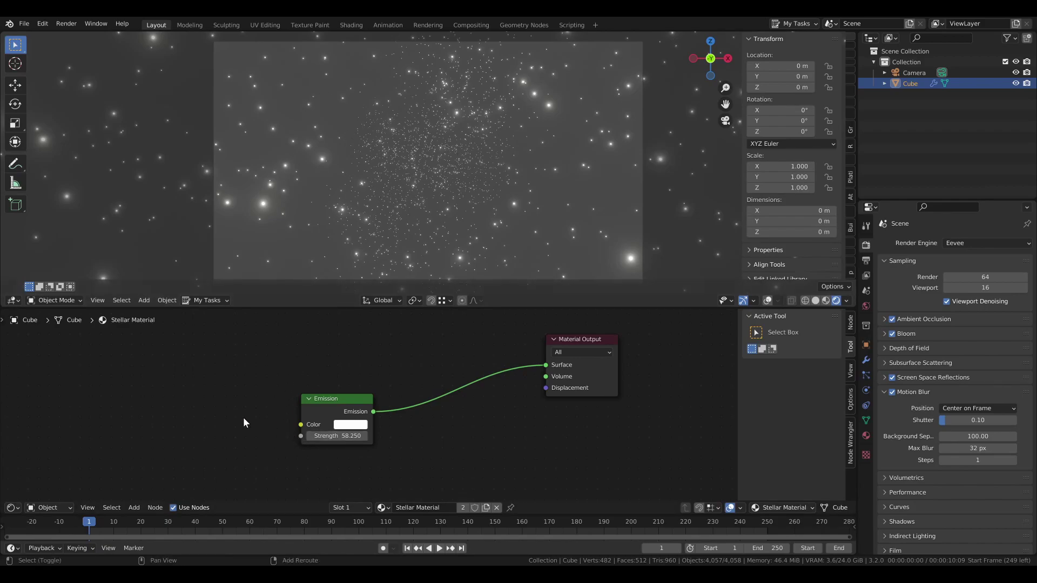
{"action": "key", "text": "shift+a"}
{"action": "mouse_move", "coordinate": [243, 417]}
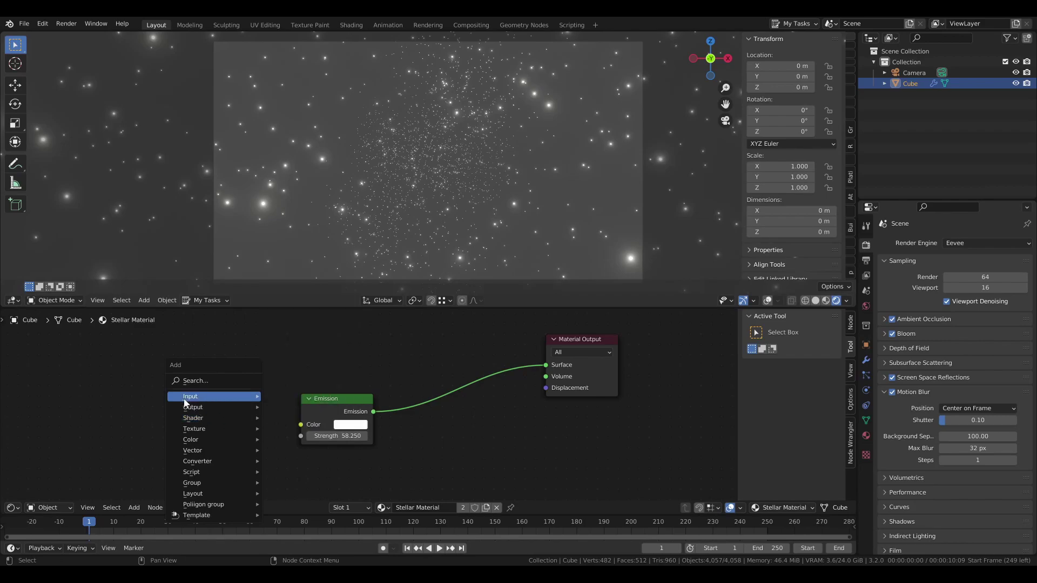
{"action": "mouse_move", "coordinate": [216, 396]}
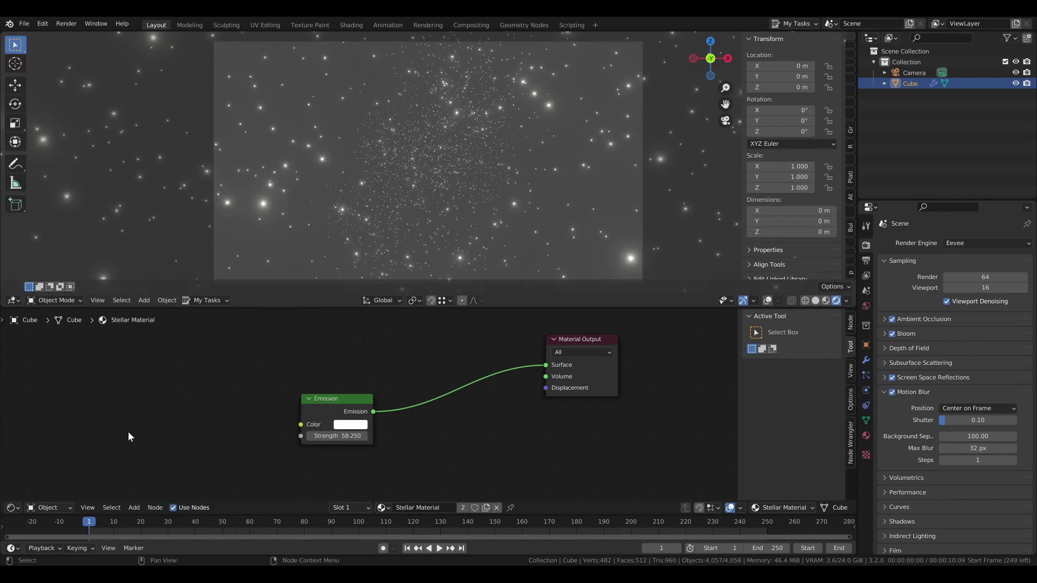
{"action": "key", "text": "shift+a"}
{"action": "mouse_move", "coordinate": [226, 371]}
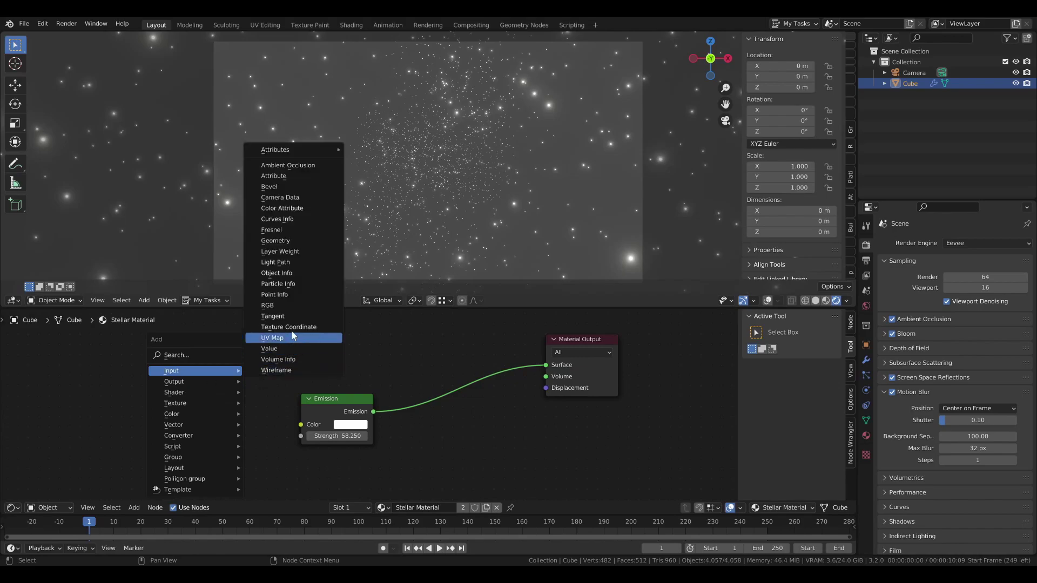
{"action": "left_click", "coordinate": [290, 274]}
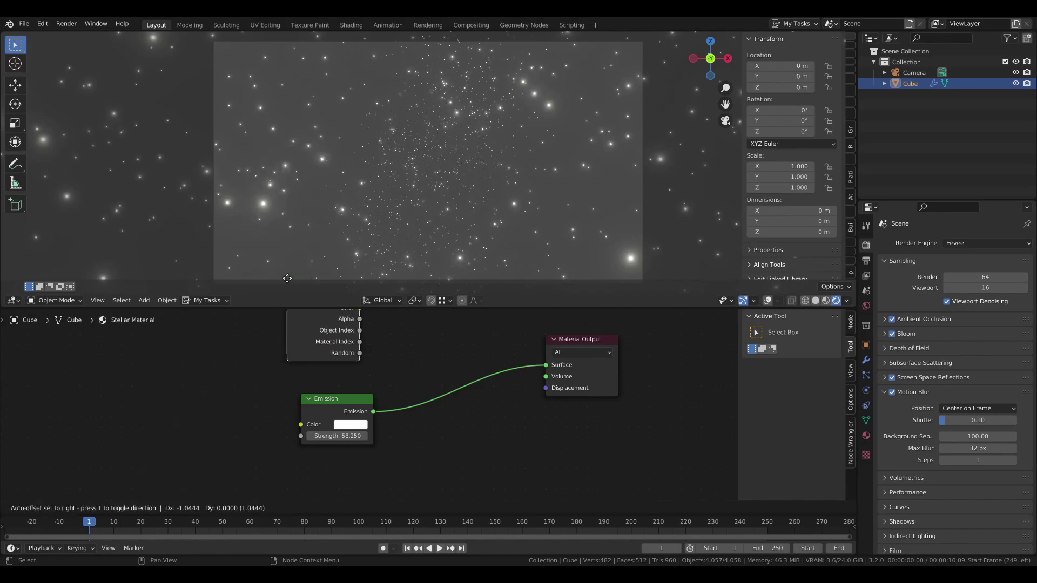
{"action": "left_click", "coordinate": [80, 365]}
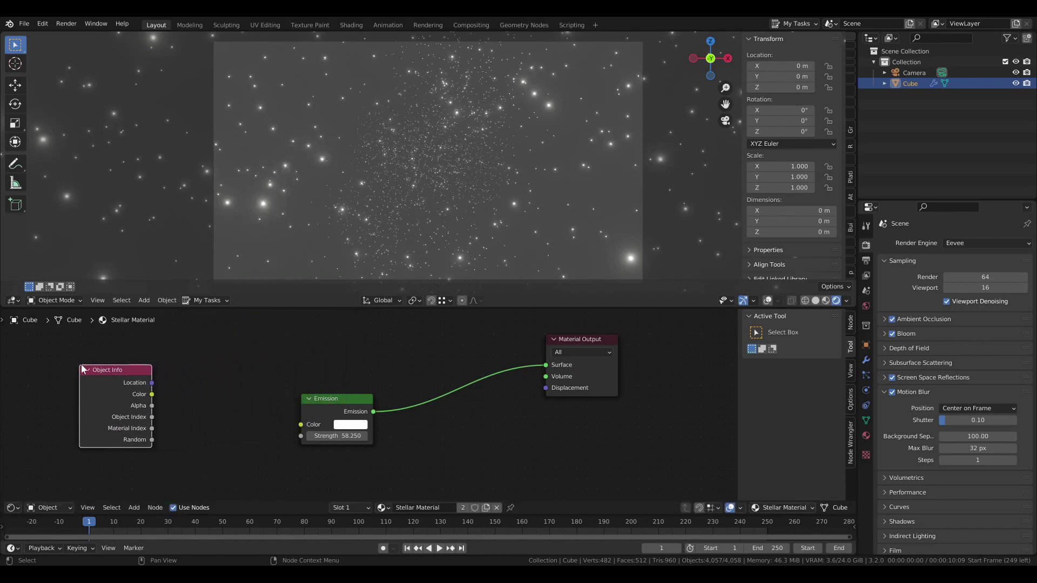
- Add a Separate XYZ node and connect the Object Info node's Location output to its Vector input
{"action": "middle_click_drag", "start_coordinate": [79, 365], "coordinate": [175, 344]}
{"action": "scroll", "coordinate": [175, 344], "scroll_direction": "up", "scroll_amount": 1}
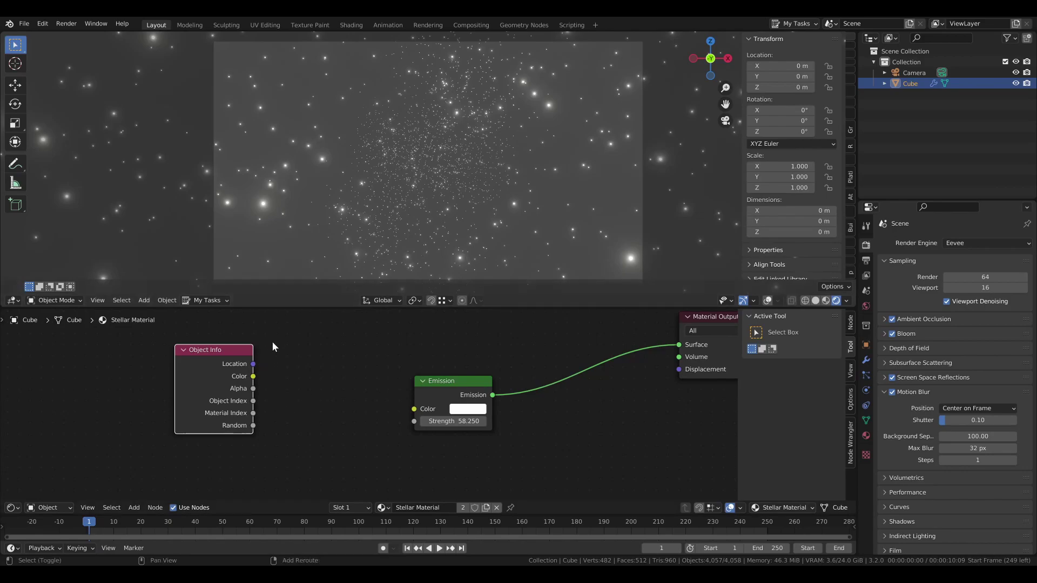
{"action": "key", "text": "shift+a"}
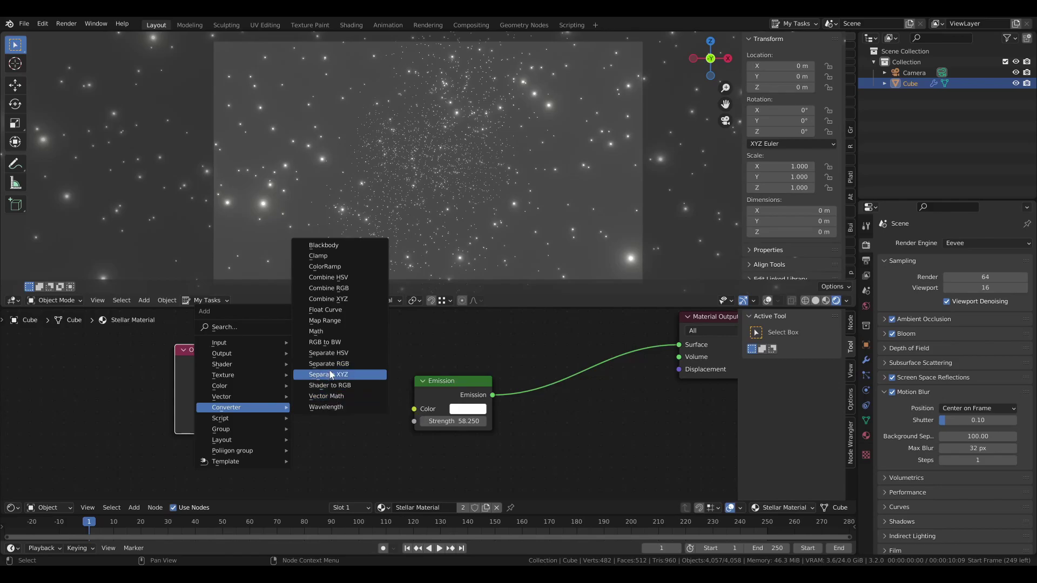
{"action": "left_click", "coordinate": [330, 374]}
{"action": "left_click", "coordinate": [284, 355]}
{"action": "left_click_drag", "start_coordinate": [253, 364], "coordinate": [285, 415]}
- Make room before the Emission node, add a Hue Saturation Value node and connect its output to the Emission Color
{"action": "left_click_drag", "start_coordinate": [436, 382], "coordinate": [577, 378]}
{"action": "left_click", "coordinate": [415, 349]}
{"action": "key", "text": "shift+a"}
{"action": "mouse_move", "coordinate": [326, 340]}
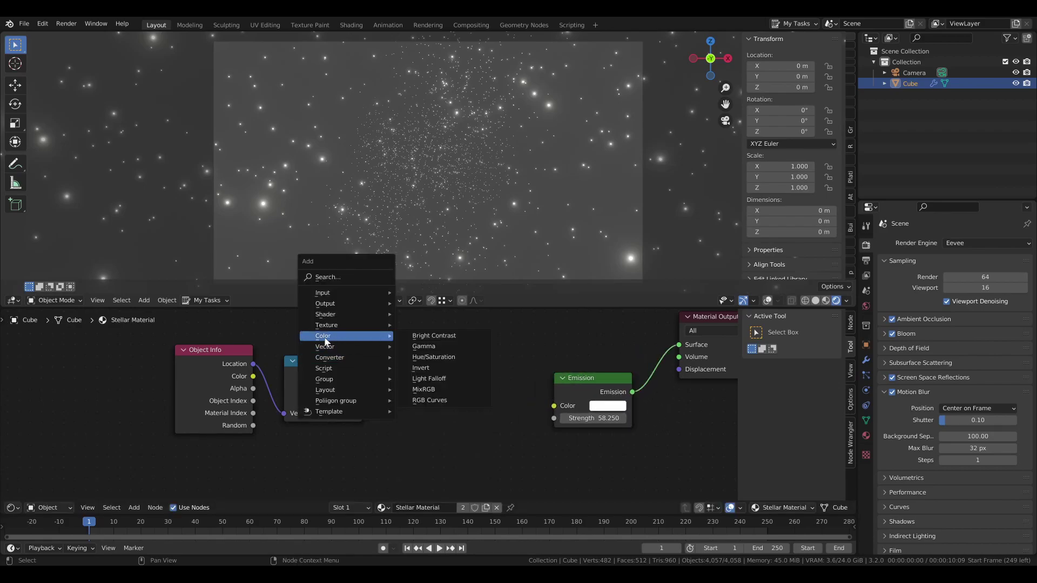
{"action": "left_click", "coordinate": [439, 357]}
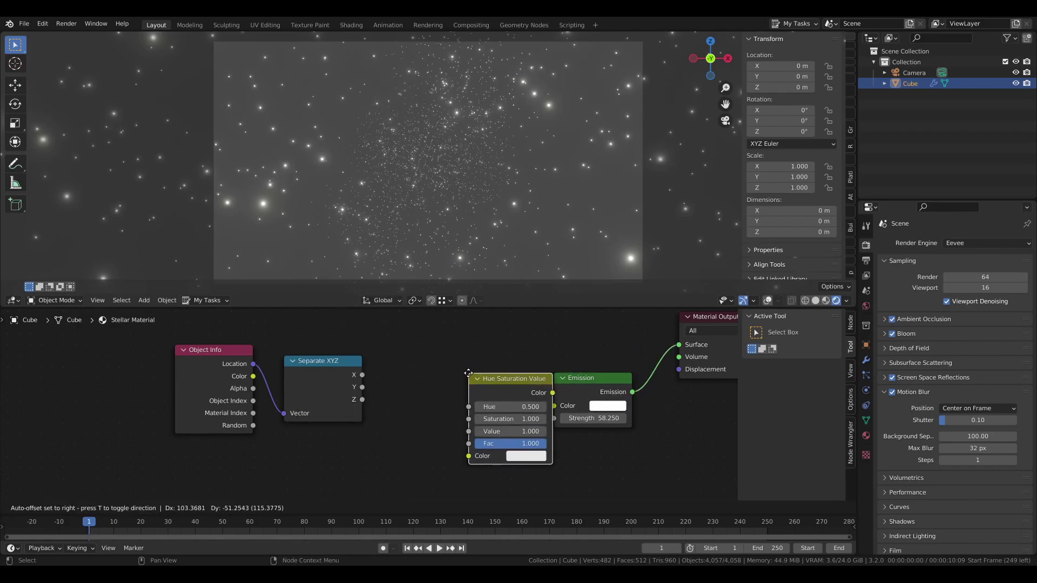
{"action": "left_click", "coordinate": [435, 369]}
{"action": "left_click_drag", "start_coordinate": [518, 385], "coordinate": [555, 404]}
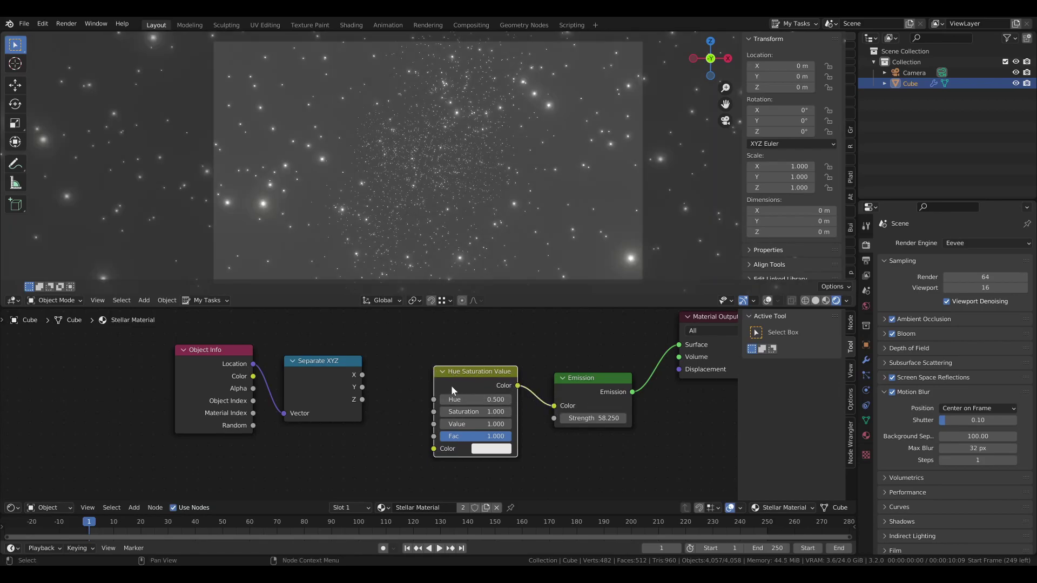
{"action": "left_click", "coordinate": [385, 422]}
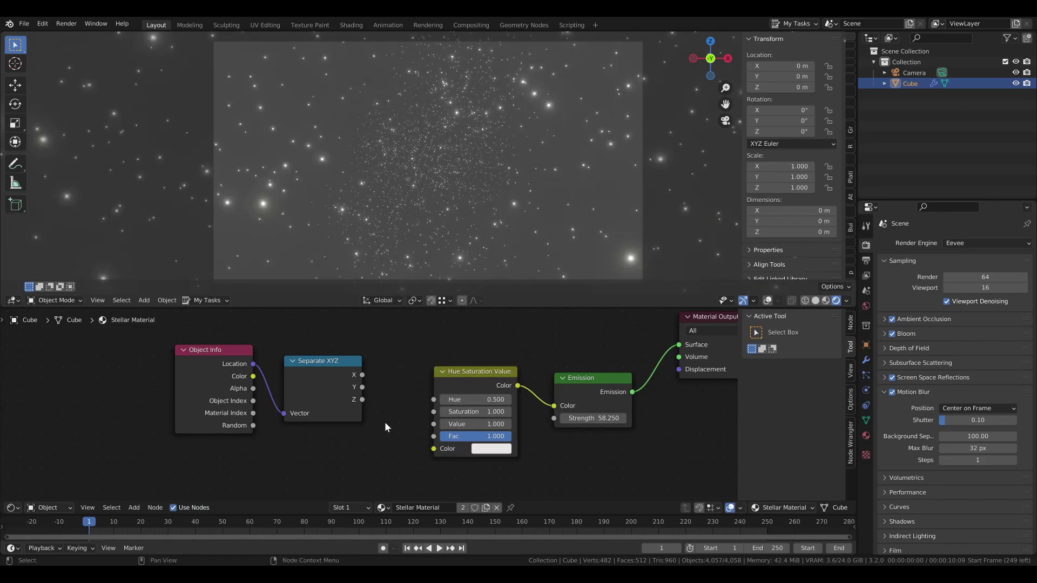
- Set the Hue Saturation Value node's color to a brighter red with saturation 1.000
{"action": "left_click", "coordinate": [489, 450]}
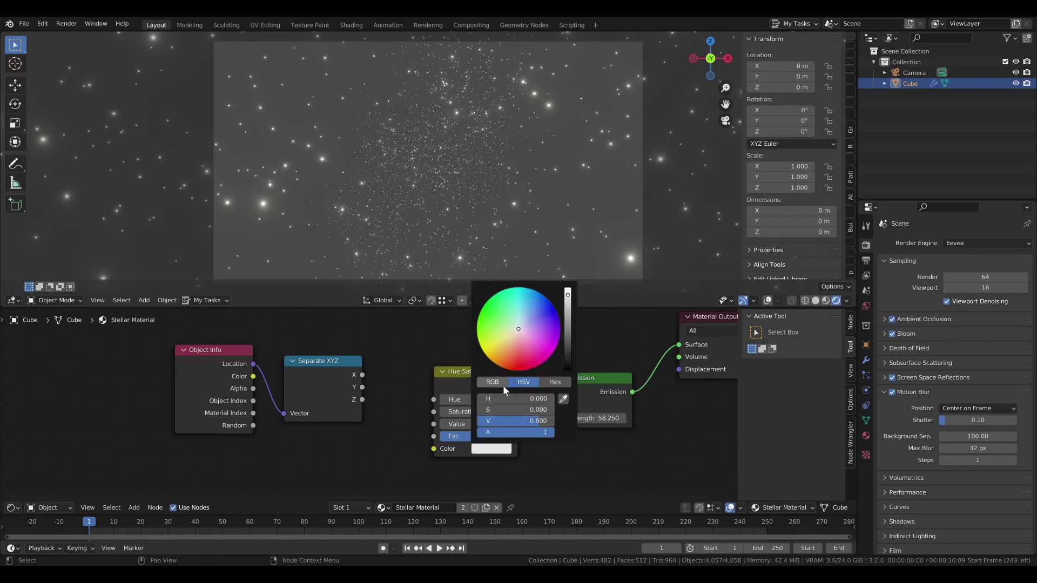
{"action": "left_click_drag", "start_coordinate": [504, 409], "coordinate": [584, 409]}
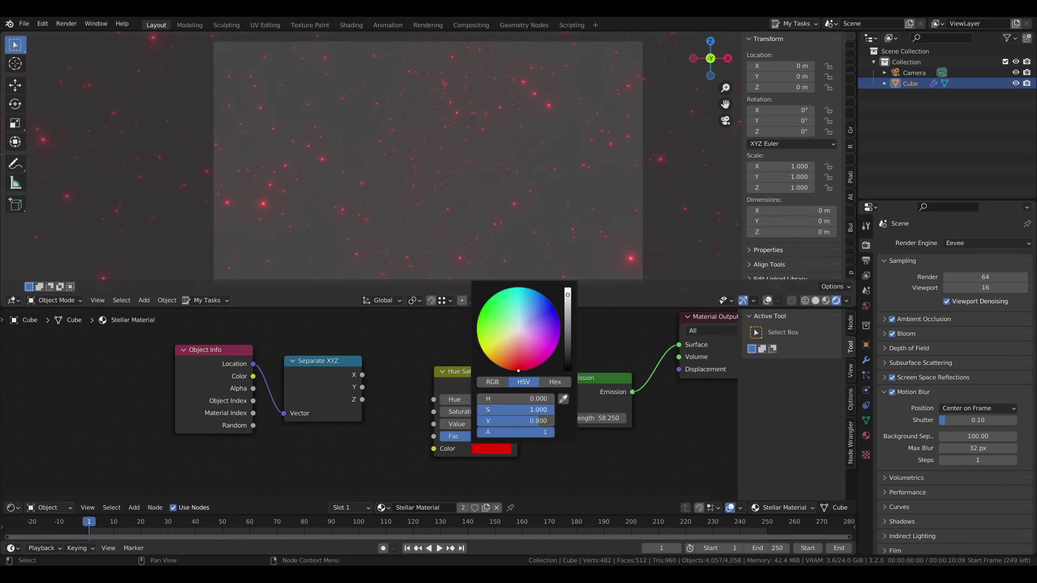
{"action": "left_click_drag", "start_coordinate": [526, 423], "coordinate": [553, 421]}
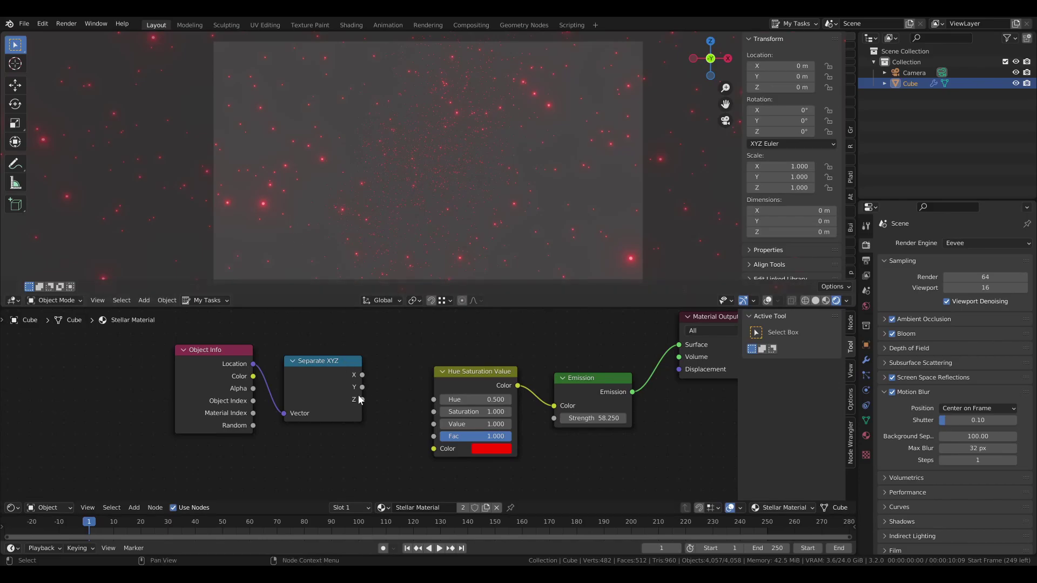
- Try driving the Hue input with Separate XYZ's Y output, play the animation and return to frame 1
{"action": "key", "text": "space"}
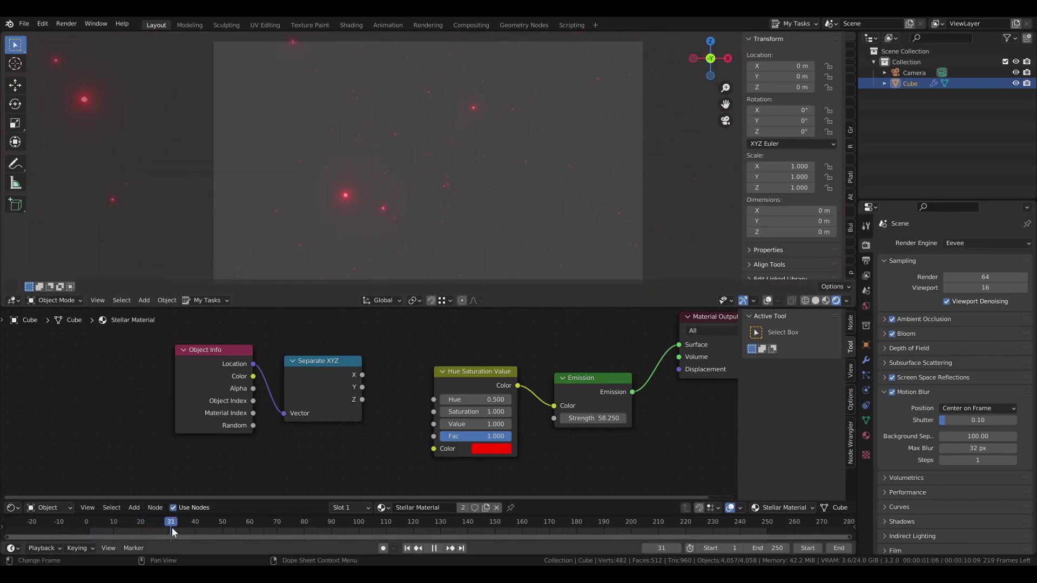
{"action": "key", "text": "Escape"}
{"action": "left_click_drag", "start_coordinate": [362, 388], "coordinate": [435, 401]}
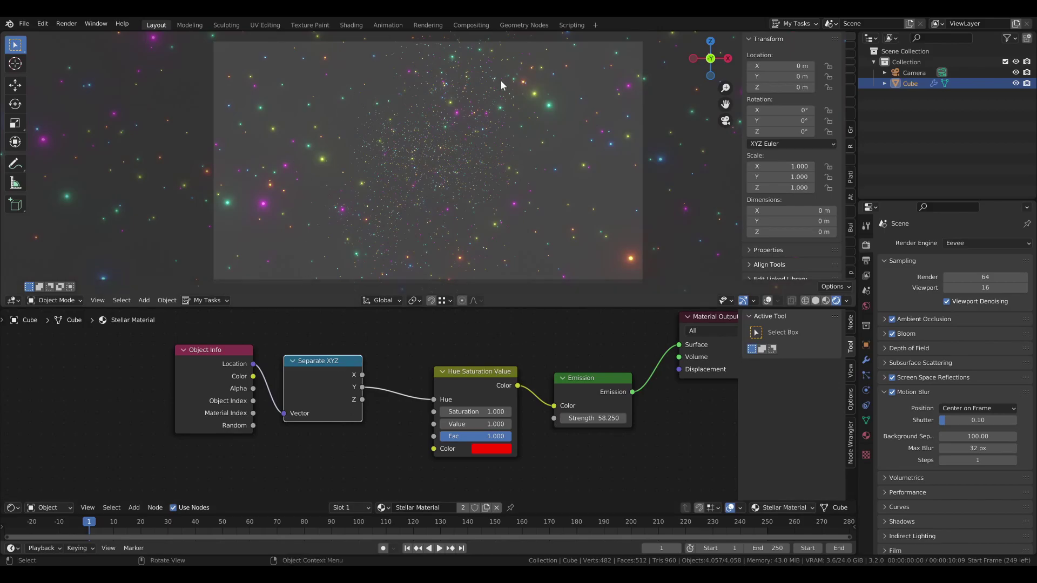
{"action": "key", "text": "space"}
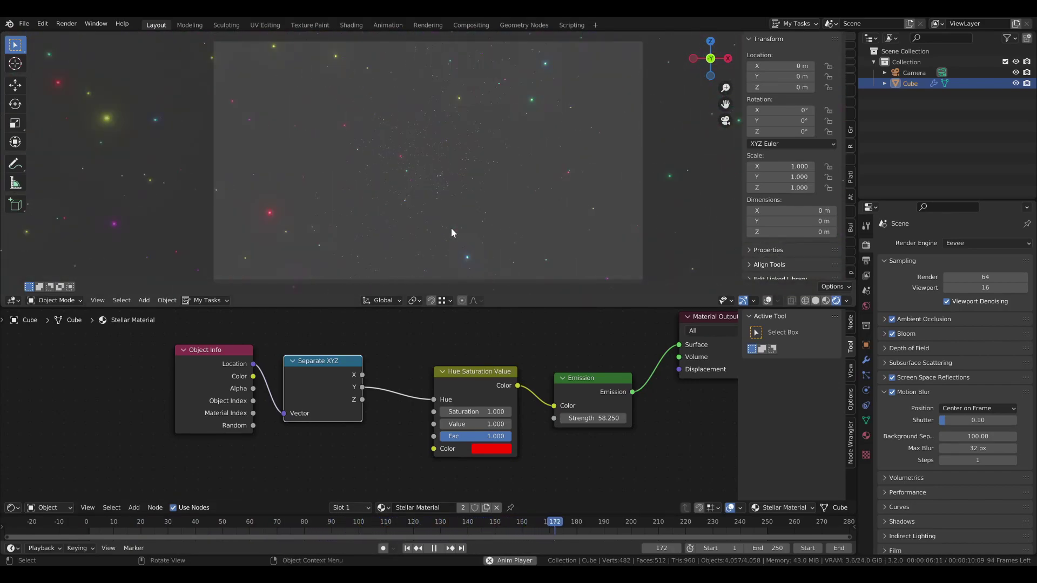
{"action": "key", "text": "space"}
{"action": "left_click", "coordinate": [408, 548]}
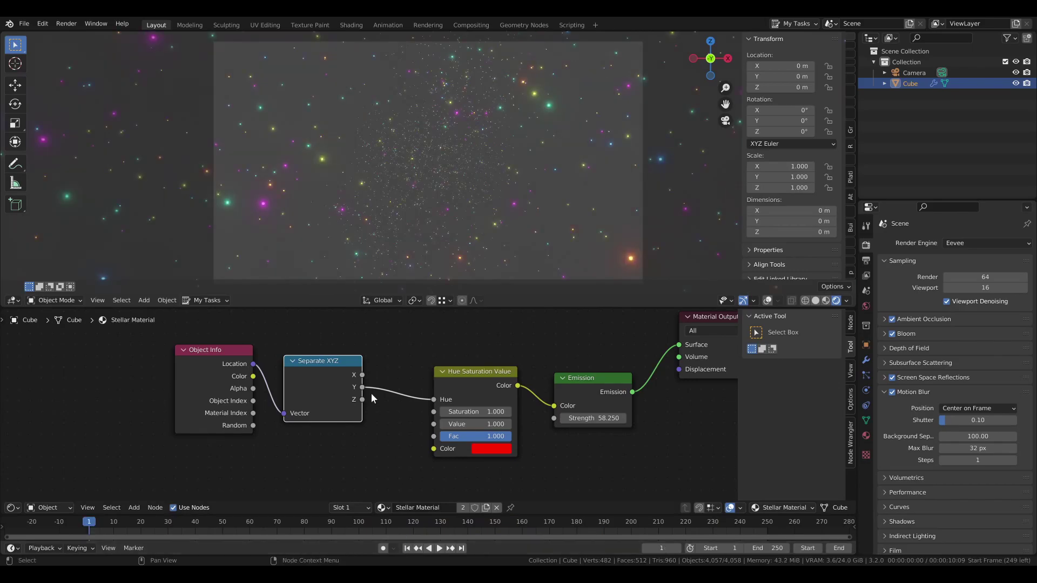
- Cut the Y link, try Separate XYZ's X output as the Hue input and preview the animation up to frame 40
{"action": "right_click_drag", "start_coordinate": [388, 424], "coordinate": [388, 425], "text": "ctrl"}
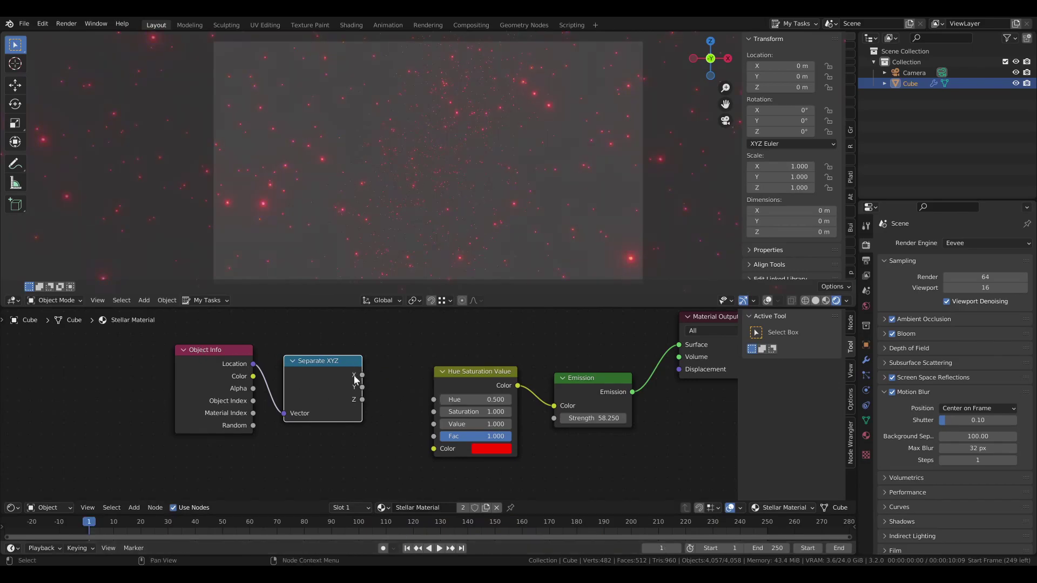
{"action": "left_click_drag", "start_coordinate": [429, 399], "coordinate": [433, 400]}
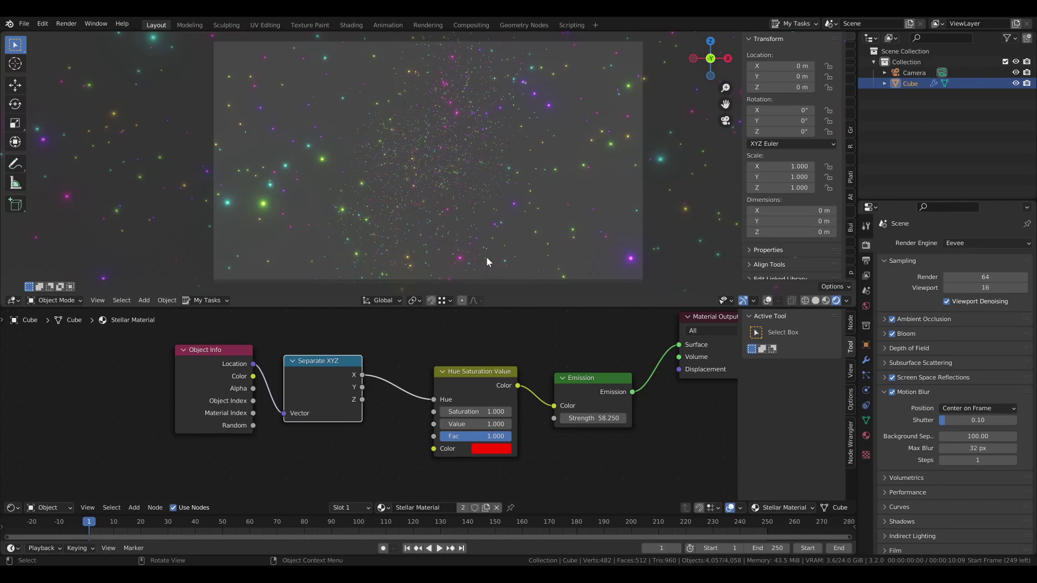
{"action": "key", "text": "space"}
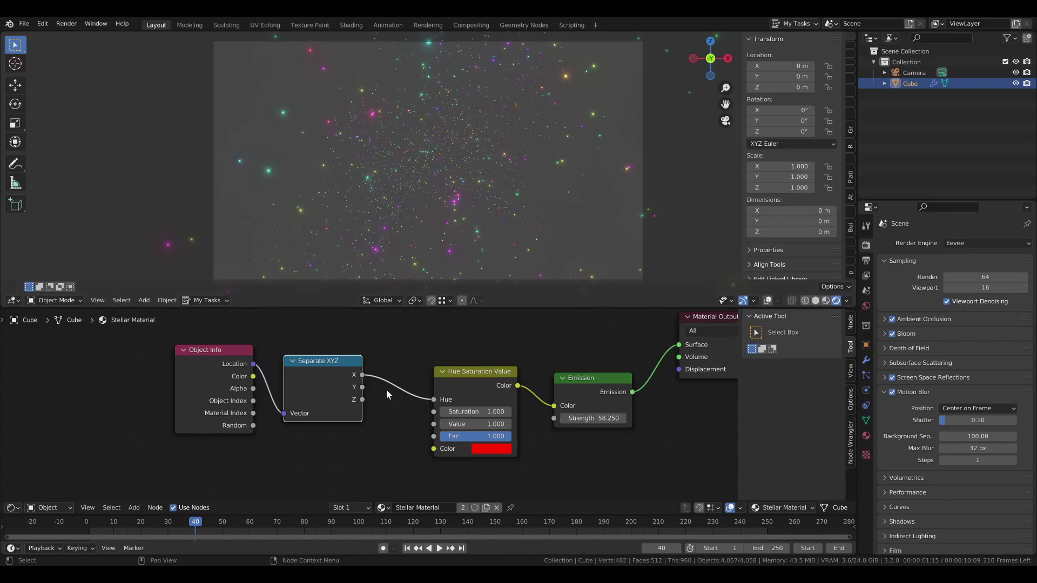
- Drive the Hue input from Separate XYZ's Z output and move Object Info and Separate XYZ away from Hue Saturation Value
{"action": "left_click_drag", "start_coordinate": [364, 375], "coordinate": [364, 400], "text": "ctrl"}
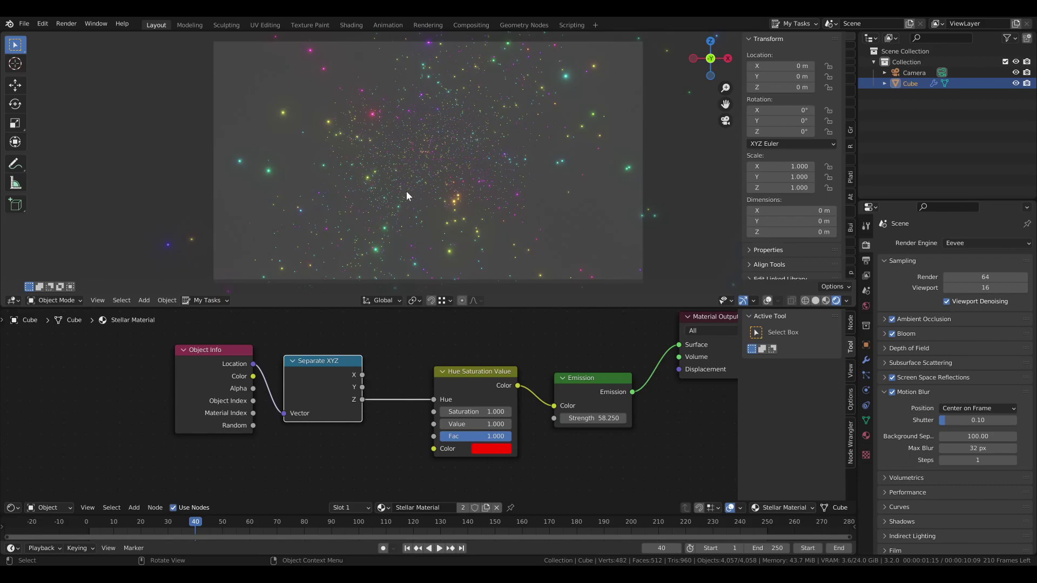
{"action": "left_click_drag", "start_coordinate": [154, 336], "coordinate": [345, 405]}
{"action": "left_click_drag", "start_coordinate": [349, 403], "coordinate": [206, 417]}
- Start adding a Converter node in the space between Separate XYZ and Hue Saturation Value
{"action": "left_click", "coordinate": [207, 352]}
{"action": "key", "text": "shift+a"}
{"action": "mouse_move", "coordinate": [170, 353]}
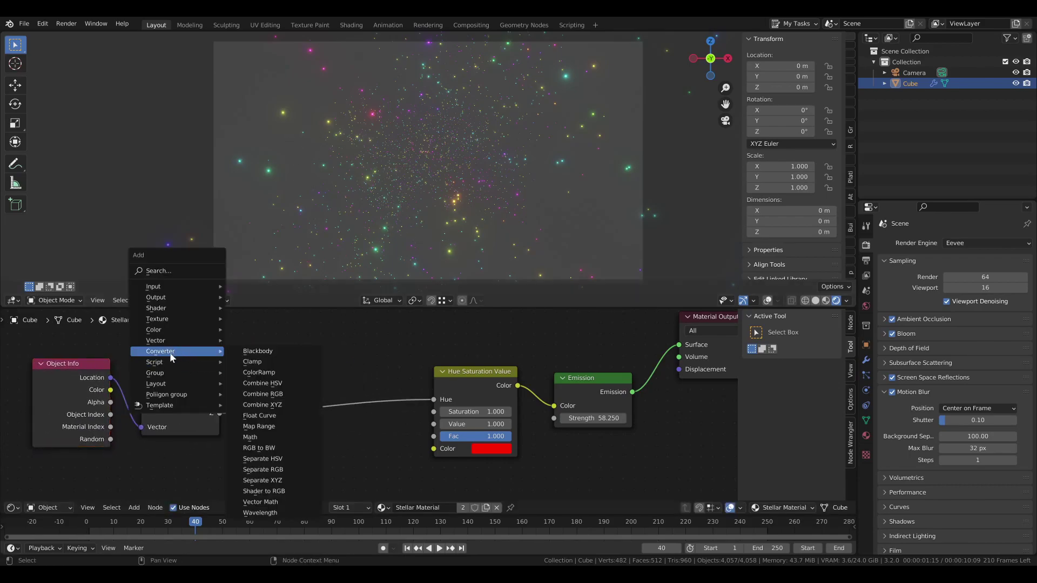
- Insert a Math node set to Multiply before the Hue input, feed it the X and Z outputs, and play the animation
{"action": "left_click", "coordinate": [269, 440]}
{"action": "left_click", "coordinate": [292, 356]}
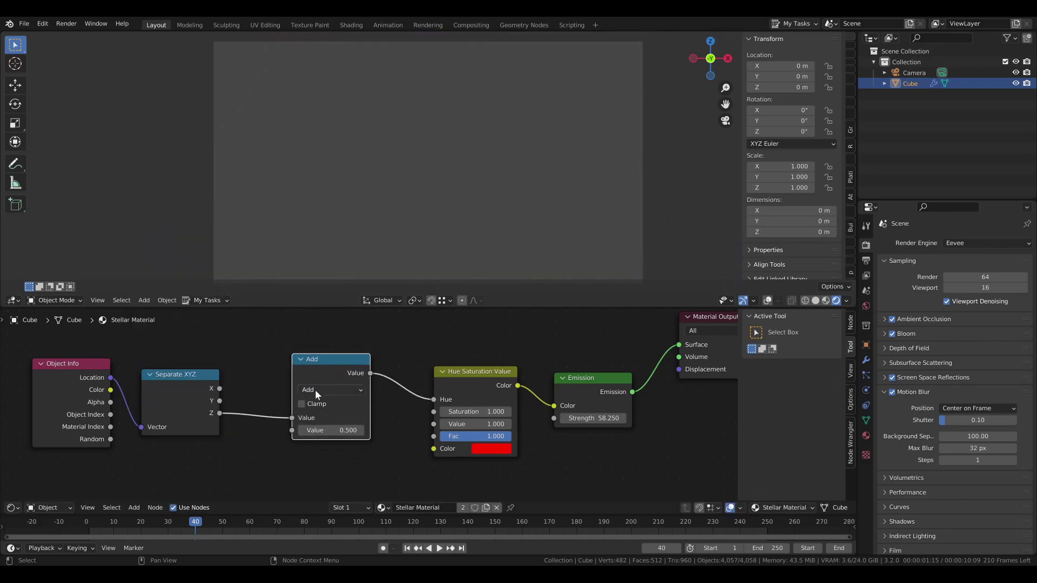
{"action": "left_click", "coordinate": [316, 390]}
{"action": "left_click", "coordinate": [322, 449]}
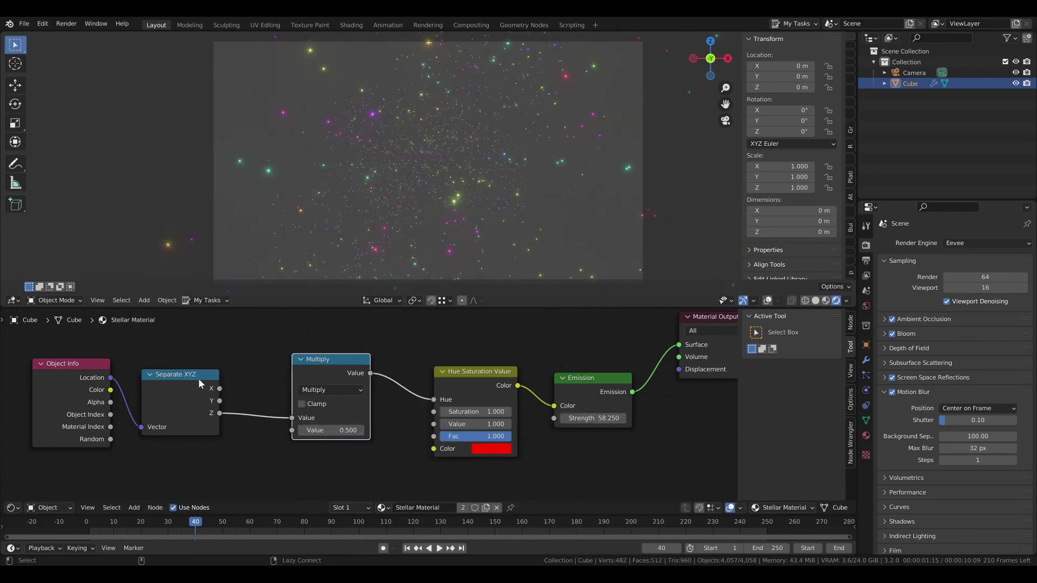
{"action": "left_click_drag", "start_coordinate": [219, 389], "coordinate": [292, 418]}
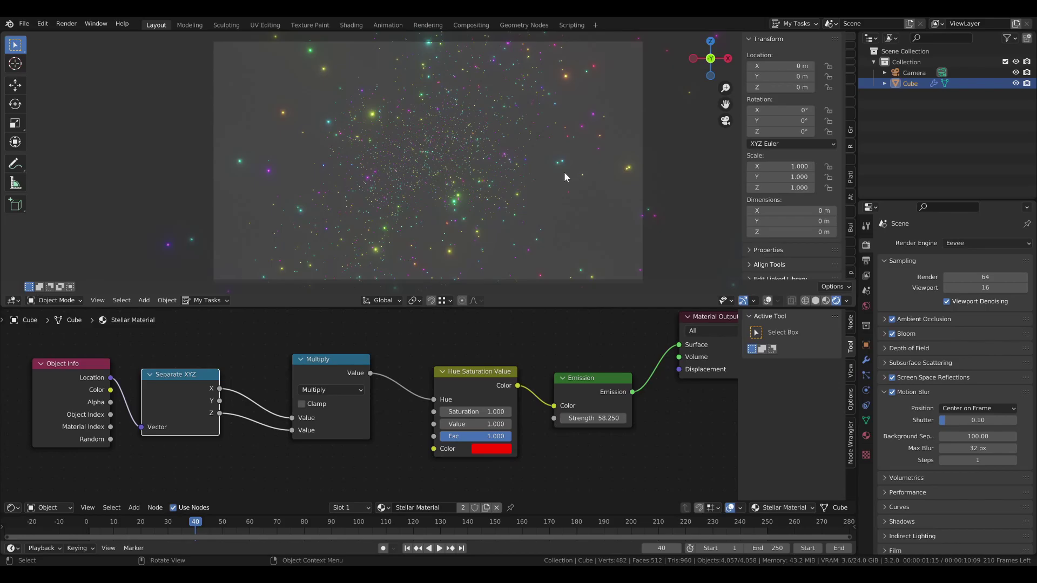
{"action": "key", "text": "space"}
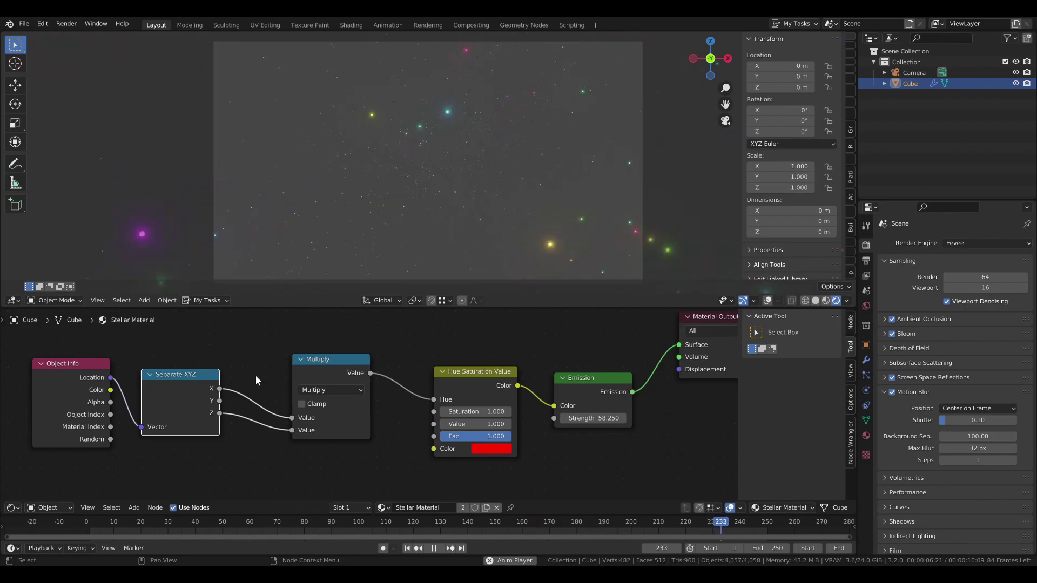
{"action": "left_click", "coordinate": [474, 450]}
{"action": "left_click_drag", "start_coordinate": [515, 366], "coordinate": [489, 348]}
{"action": "key", "text": "Escape"}
- Insert a Clamp node between the Multiply node and the Hue Saturation Value node
{"action": "key", "text": "shift+a"}
{"action": "mouse_move", "coordinate": [289, 361]}
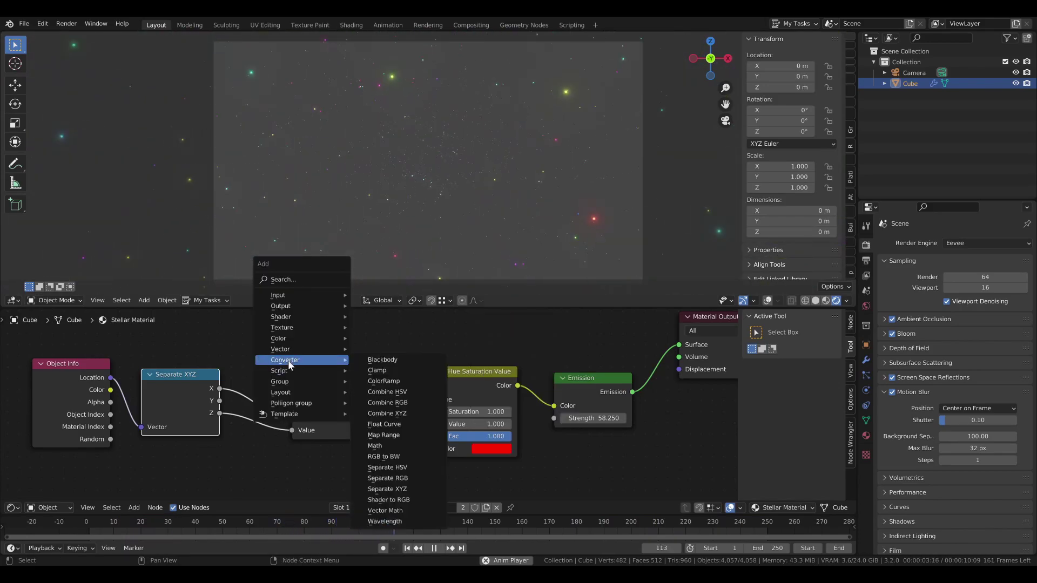
{"action": "left_click", "coordinate": [380, 371]}
{"action": "left_click", "coordinate": [356, 365]}
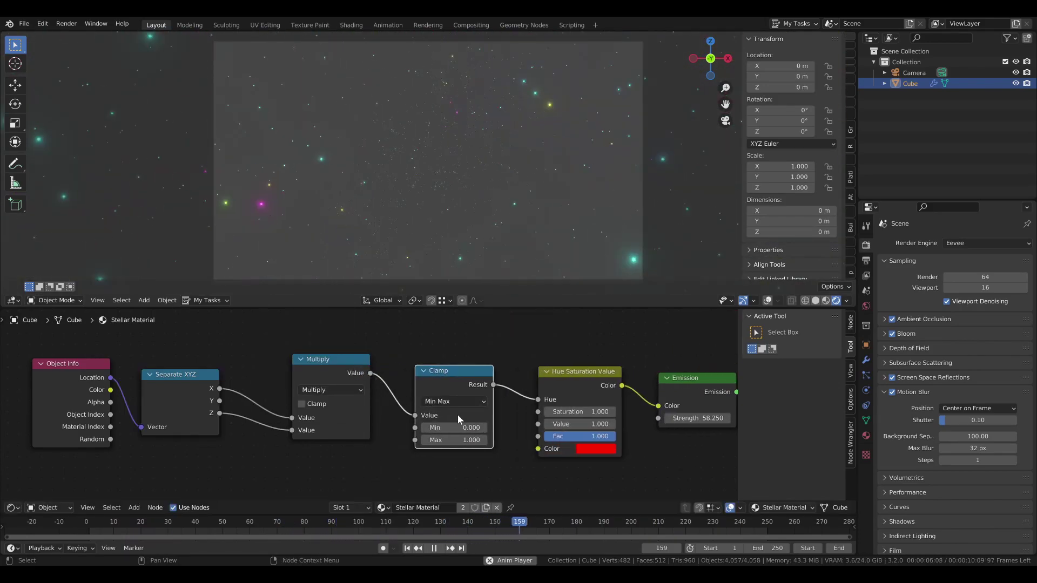
- Mute the Clamp node and deselect it
{"action": "mouse_move", "coordinate": [459, 440]}
{"action": "left_mouse_down", "text": "shift"}
{"action": "mouse_move", "coordinate": [433, 441]}
{"action": "mouse_move", "coordinate": [474, 440]}
{"action": "mouse_move", "coordinate": [459, 427]}
{"action": "left_mouse_up", "text": "shift"}
{"action": "right_click", "coordinate": [458, 440]}
{"action": "right_click", "coordinate": [454, 428]}
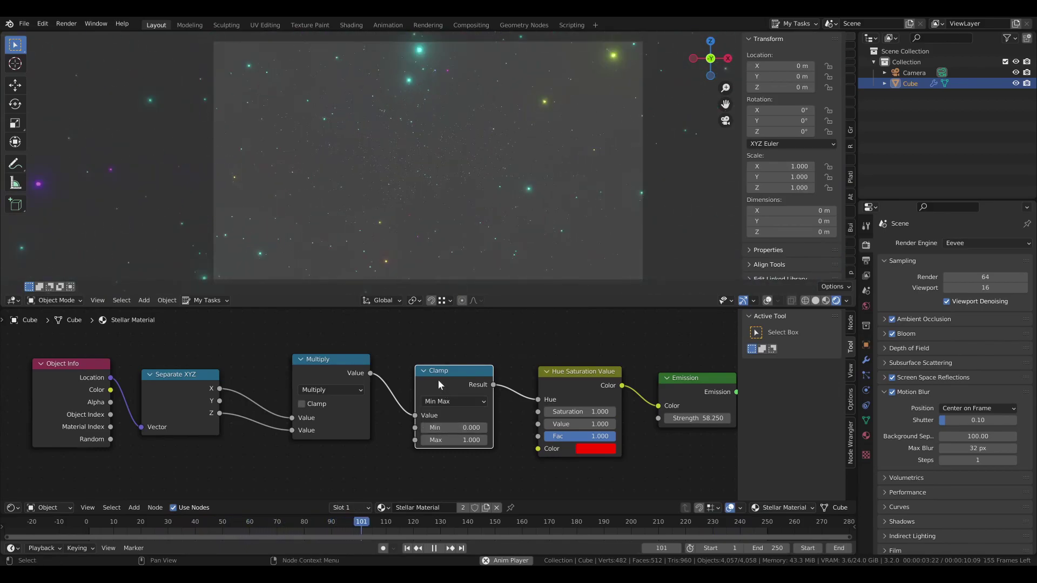
{"action": "key", "text": "m"}
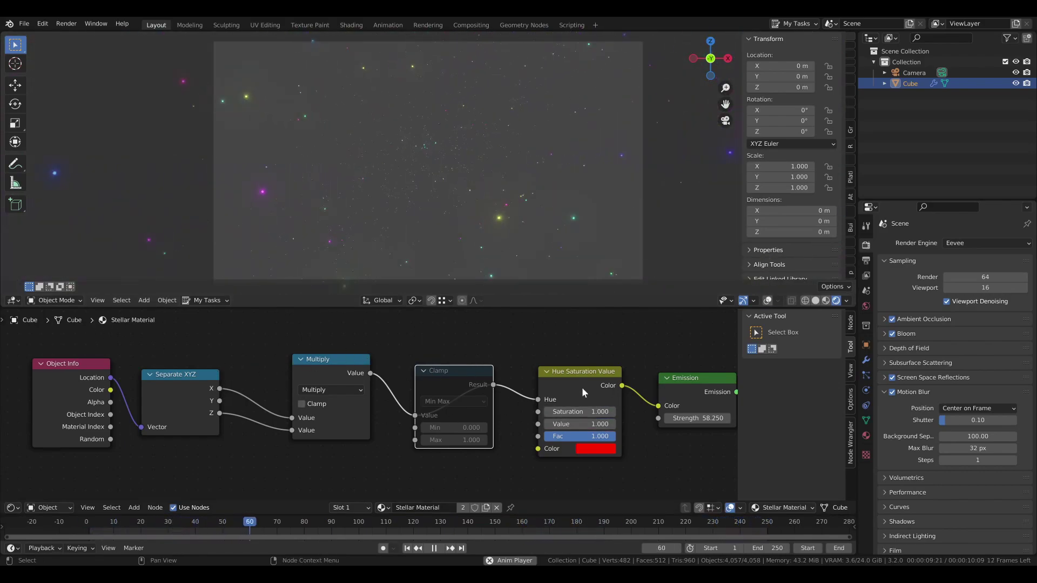
{"action": "left_click", "coordinate": [416, 352]}
- Stop the animation playback with the whole Stellar Material node tree in view
{"action": "key", "text": "shift+space"}
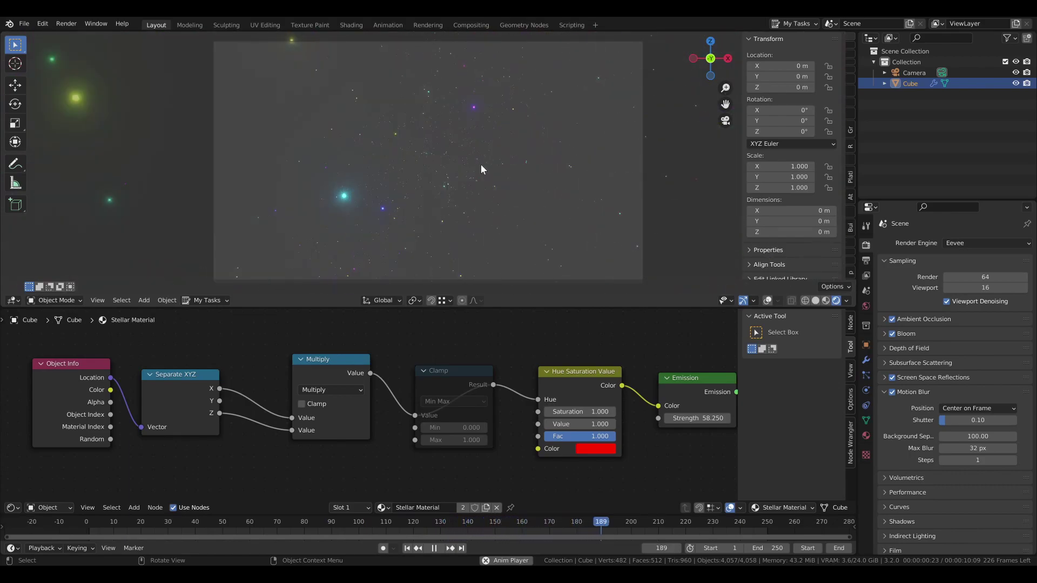
{"action": "scroll", "coordinate": [487, 365], "scroll_direction": "down", "scroll_amount": 6}
{"action": "middle_click_drag", "start_coordinate": [466, 360], "coordinate": [449, 387]}
{"action": "key", "text": "space"}
{"action": "scroll", "coordinate": [420, 383], "scroll_direction": "down", "scroll_amount": 1}
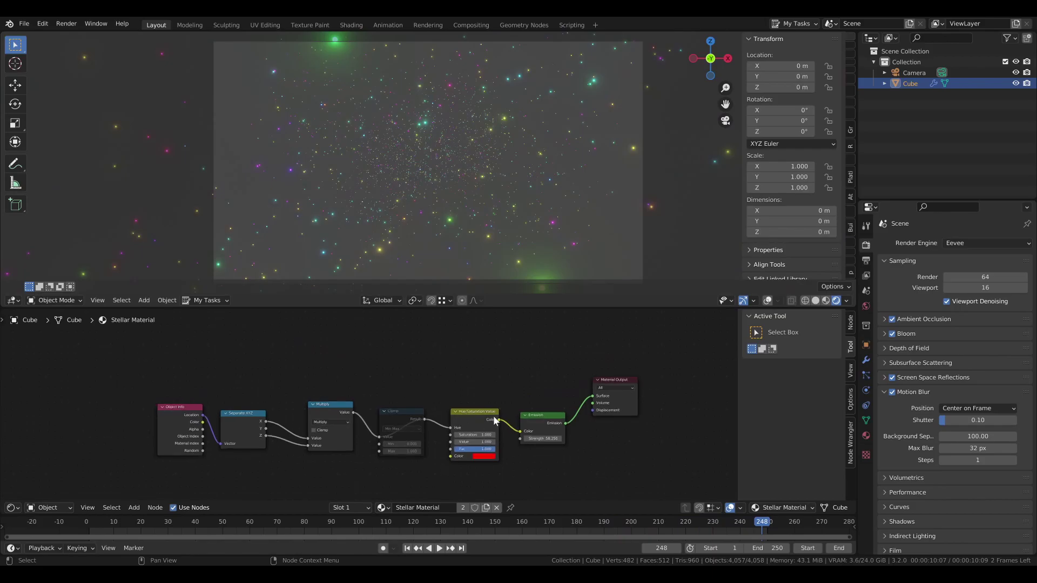
- Duplicate the Object Info and Separate XYZ nodes above the existing chain and link the copied Location output to the copied Vector input
{"action": "middle_click_drag", "start_coordinate": [366, 414], "coordinate": [377, 439]}
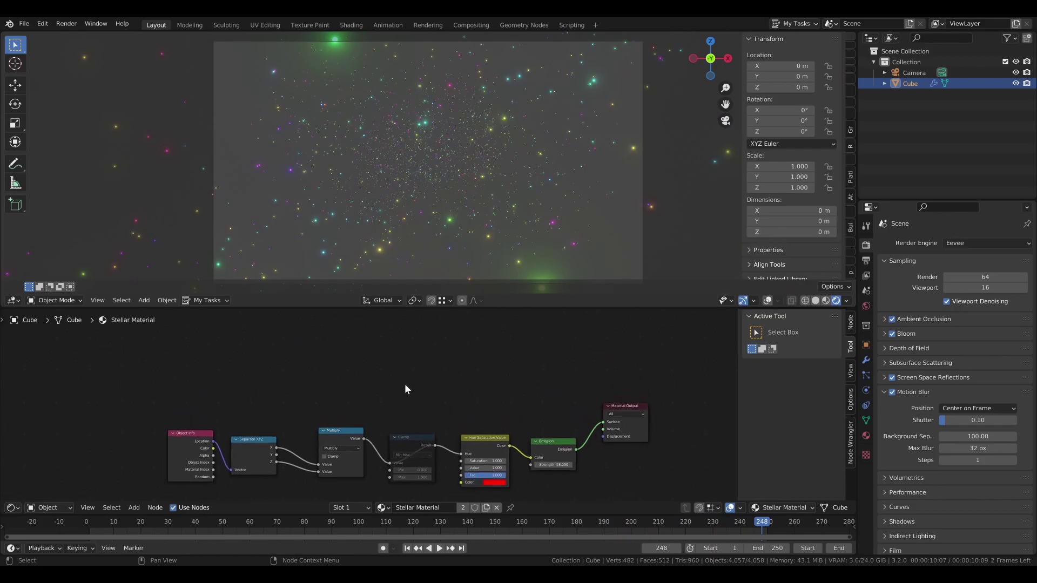
{"action": "left_click", "coordinate": [185, 438]}
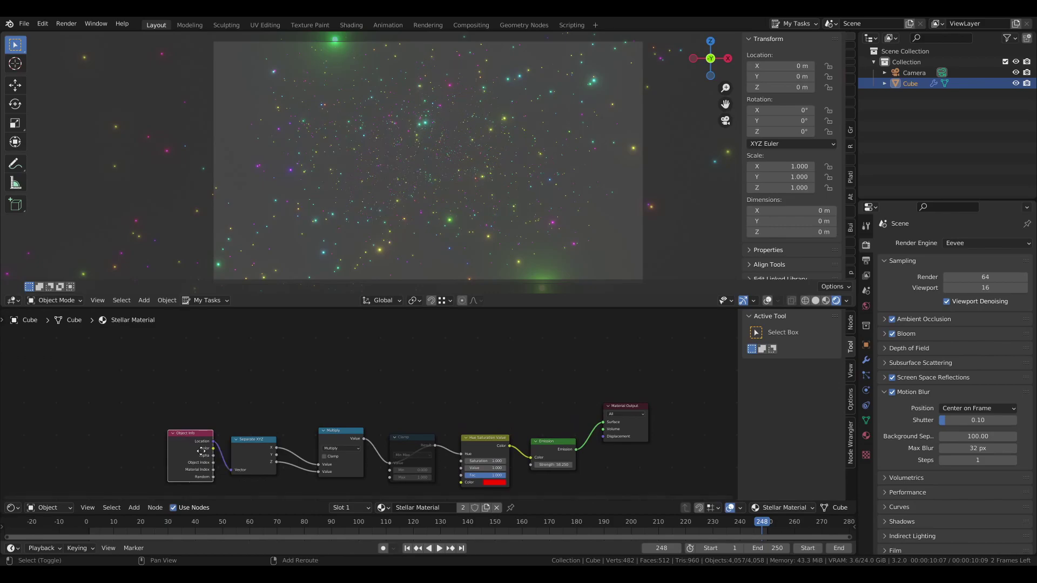
{"action": "key", "text": "shift+d"}
{"action": "left_click", "coordinate": [291, 352]}
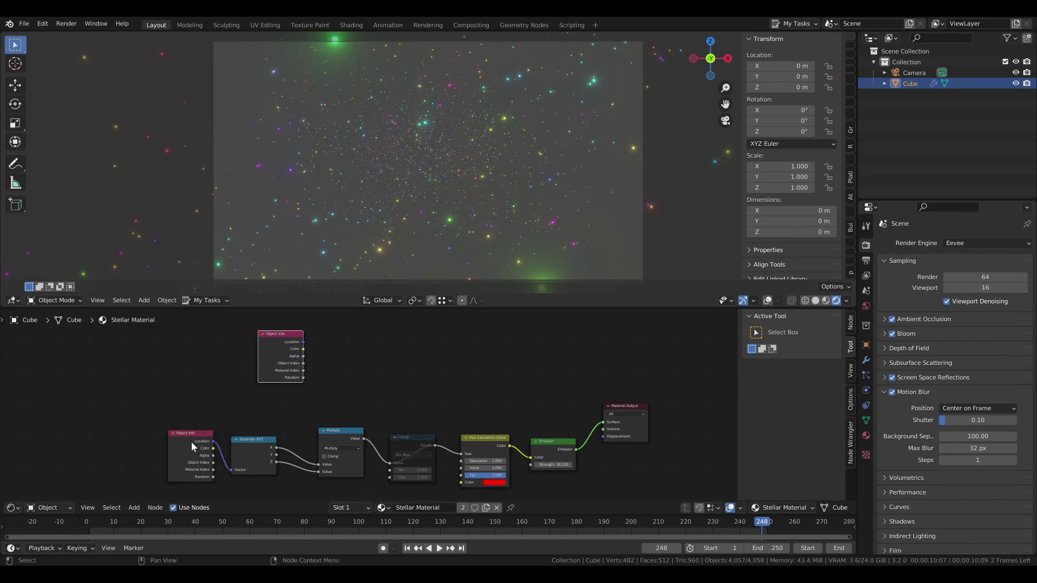
{"action": "left_click", "coordinate": [259, 436]}
{"action": "key", "text": "shift+d"}
{"action": "left_click", "coordinate": [363, 327]}
{"action": "right_click_drag", "start_coordinate": [301, 341], "coordinate": [358, 363], "text": "alt"}
{"action": "left_click", "coordinate": [401, 359]}
{"action": "middle_click_drag", "start_coordinate": [401, 358], "coordinate": [372, 366]}
{"action": "scroll", "coordinate": [377, 368], "scroll_direction": "up", "scroll_amount": 1}
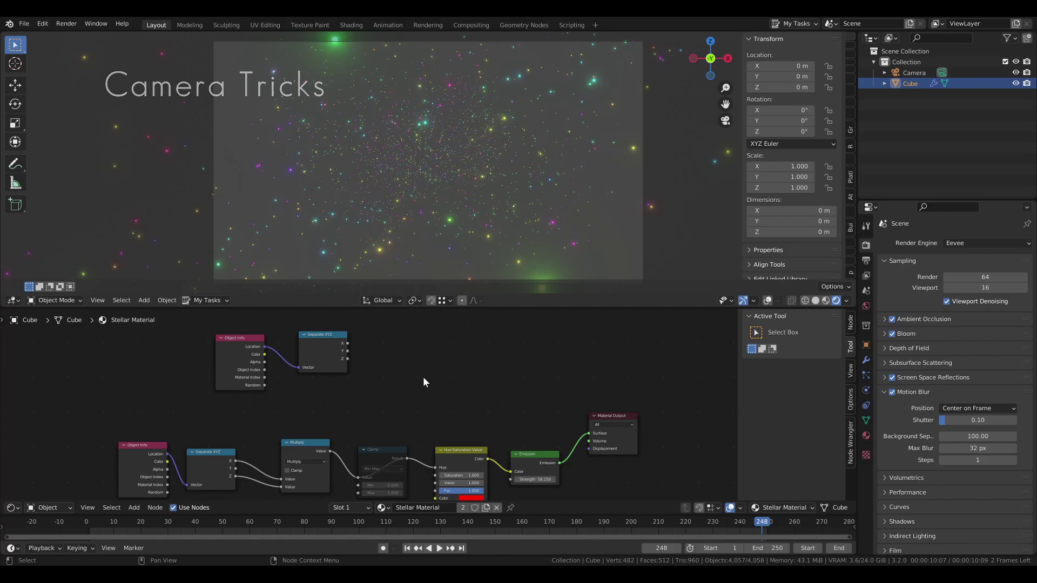
- Turn on the viewport overlays, examine the star field along the Y axis from outside, and return to the camera view with nothing selected
{"action": "middle_click_drag", "start_coordinate": [461, 158], "coordinate": [427, 165]}
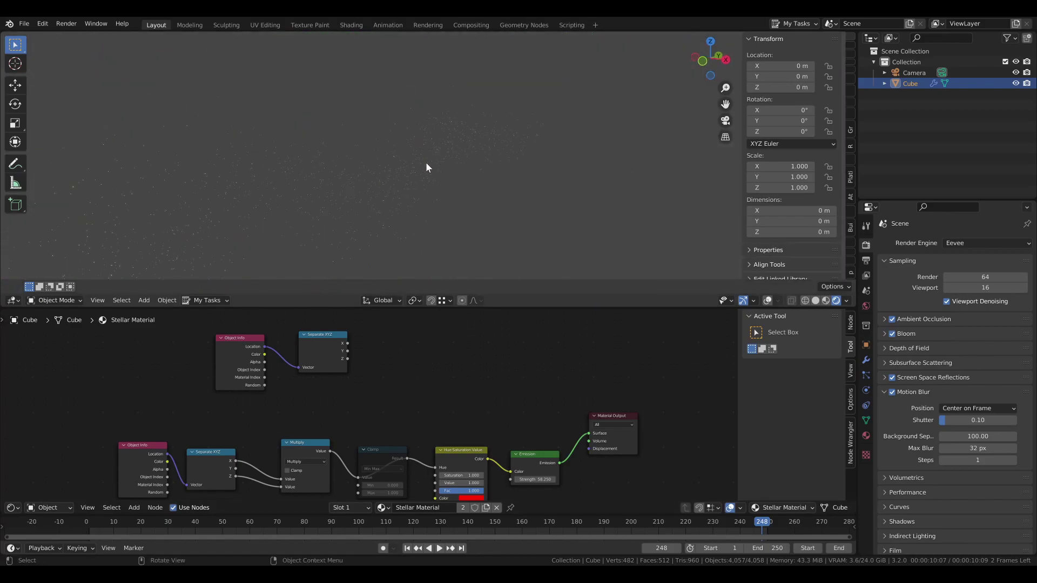
{"action": "left_click", "coordinate": [768, 300]}
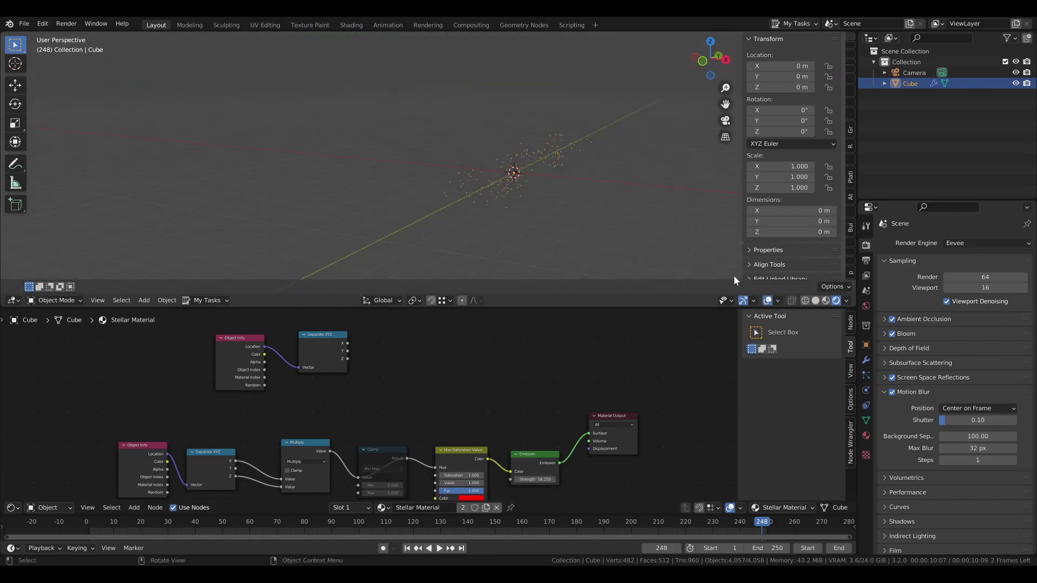
{"action": "middle_click_drag", "start_coordinate": [440, 225], "coordinate": [390, 207]}
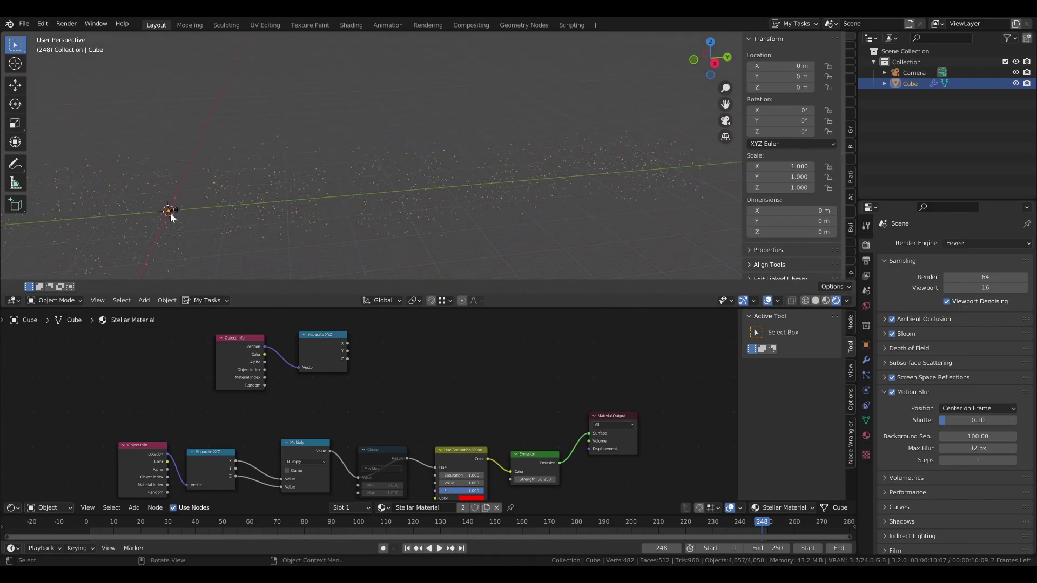
{"action": "middle_click_drag", "start_coordinate": [171, 214], "coordinate": [185, 215]}
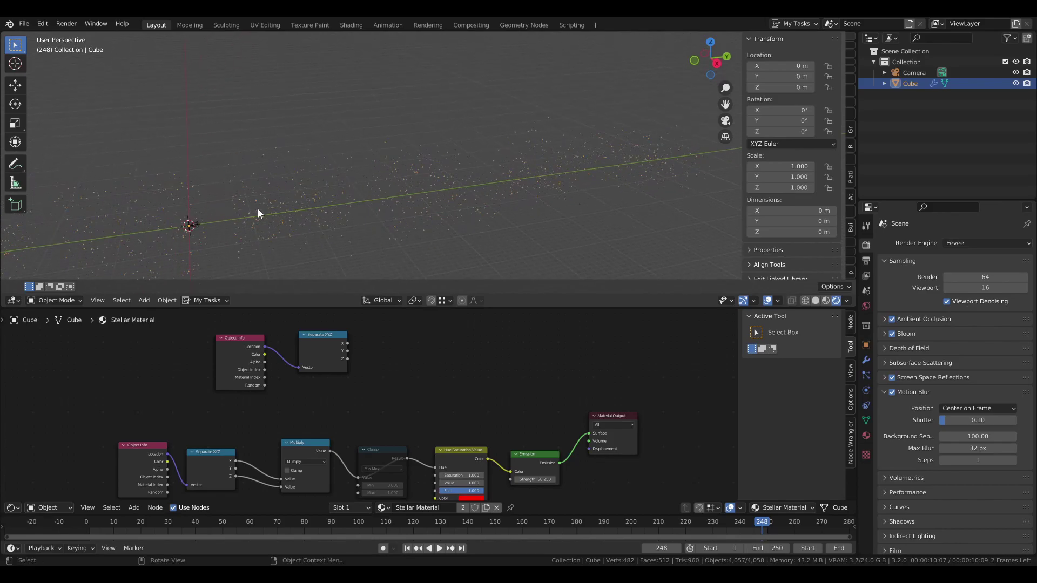
{"action": "key", "text": "KP_0"}
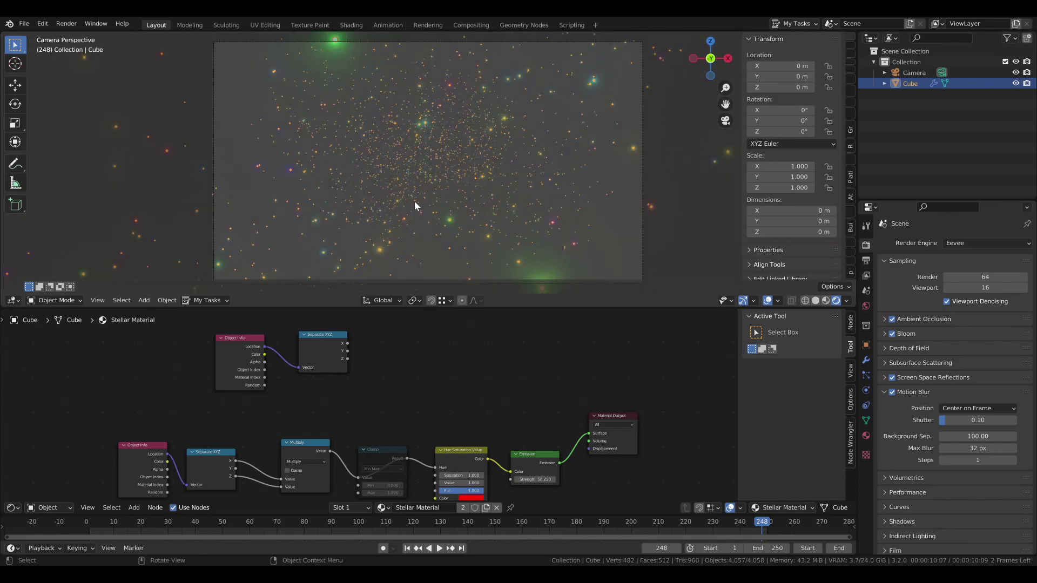
{"action": "left_click", "coordinate": [305, 187]}
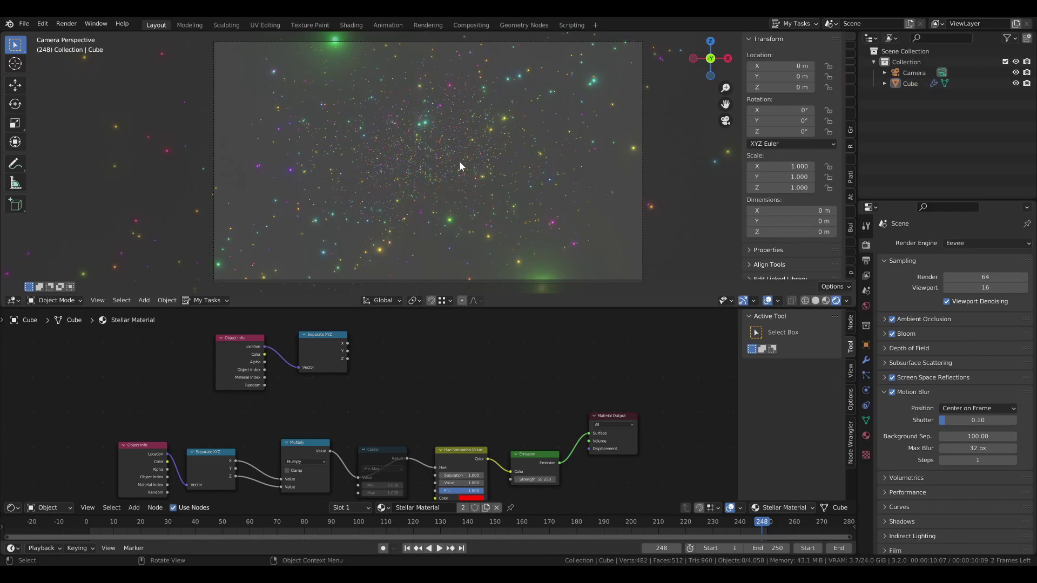
- Add a Math node set to Subtract that subtracts the upper Separate XYZ node's Y output from 30
{"action": "scroll", "coordinate": [390, 375], "scroll_direction": "up", "scroll_amount": 4}
{"action": "middle_click_drag", "start_coordinate": [390, 376], "coordinate": [371, 422]}
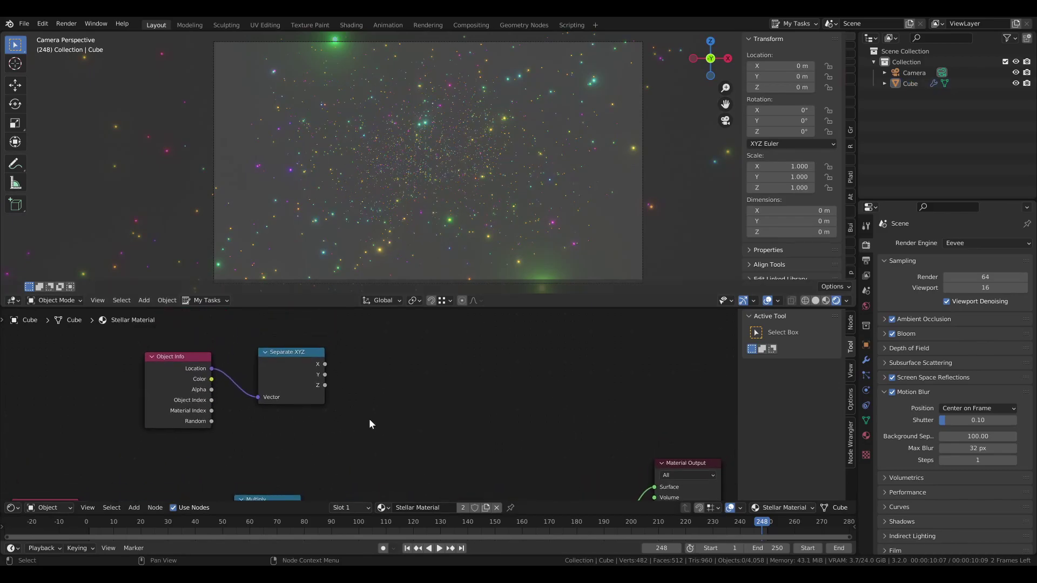
{"action": "key", "text": "shift+a"}
{"action": "mouse_move", "coordinate": [375, 356]}
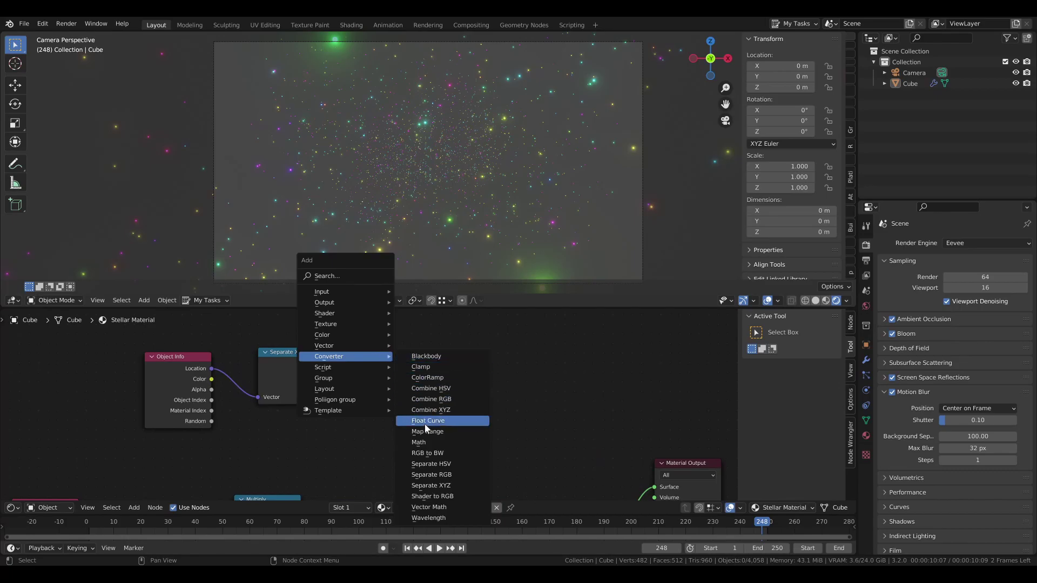
{"action": "left_click", "coordinate": [425, 448]}
{"action": "left_click", "coordinate": [391, 378]}
{"action": "left_click", "coordinate": [391, 381]}
{"action": "left_click", "coordinate": [404, 419]}
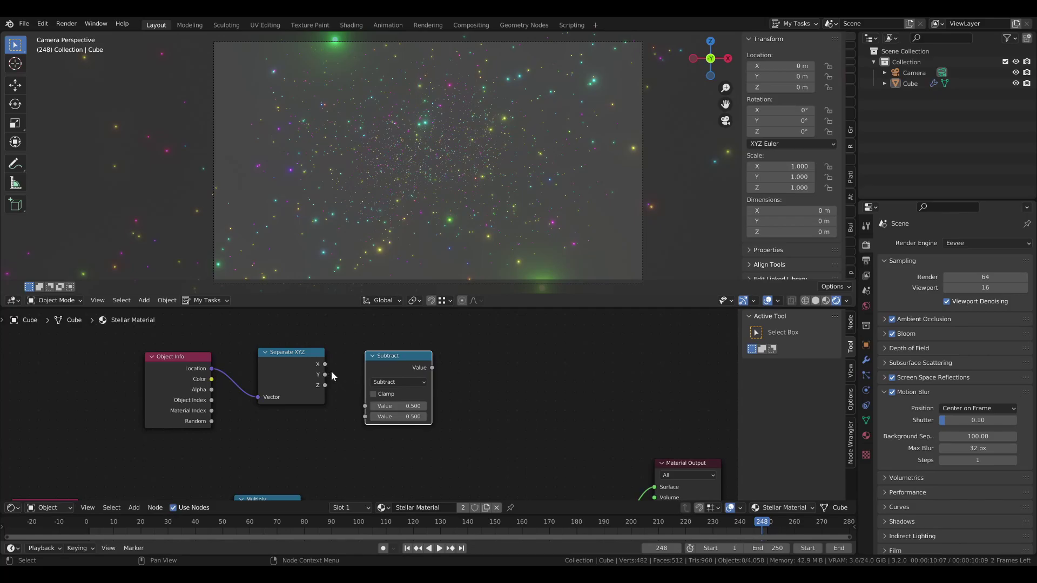
{"action": "left_click_drag", "start_coordinate": [323, 375], "coordinate": [366, 416]}
{"action": "left_click", "coordinate": [386, 406]}
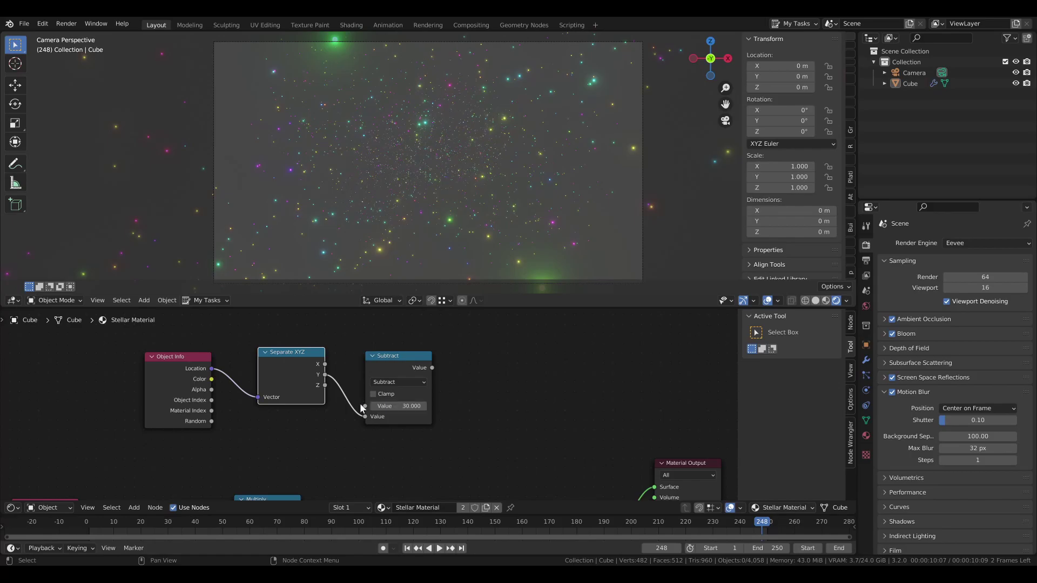
- Duplicate the Subtract node, set the copy to Divide by 100, and link the Subtract result into its first value
{"action": "middle_click_drag", "start_coordinate": [425, 386], "coordinate": [348, 368]}
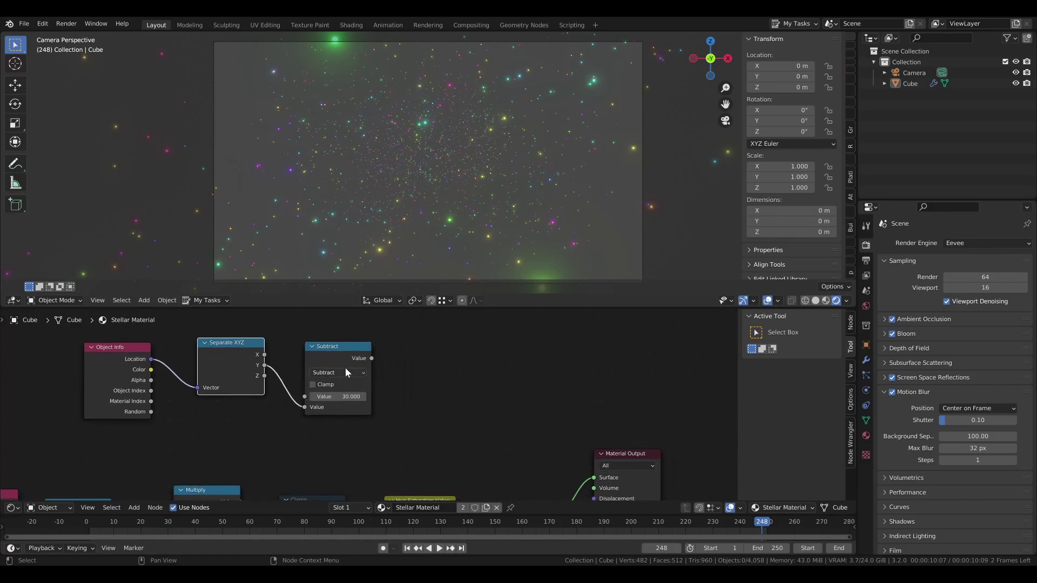
{"action": "left_click", "coordinate": [445, 376]}
{"action": "left_click", "coordinate": [428, 387]}
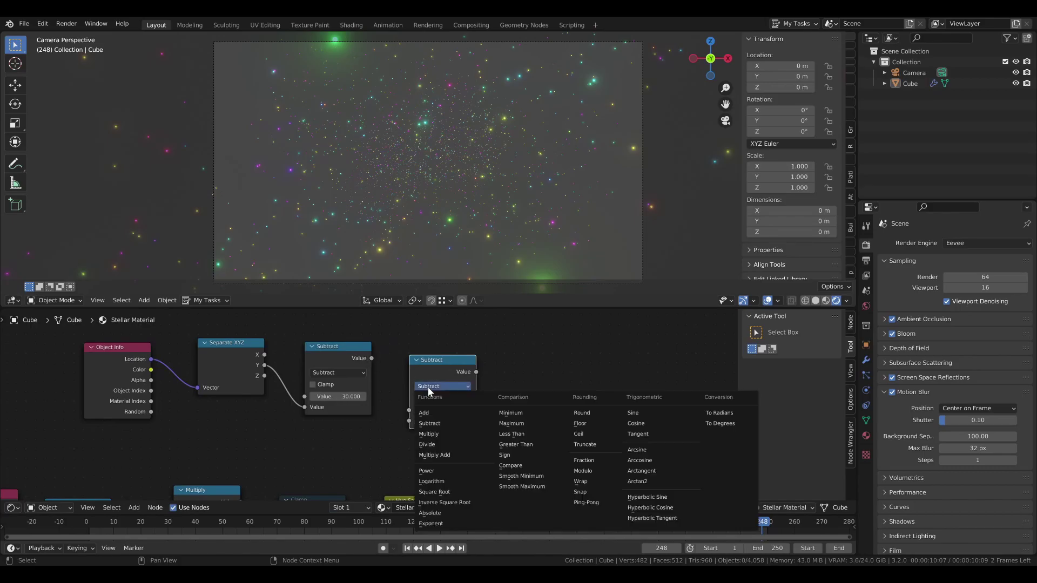
{"action": "left_click", "coordinate": [428, 445]}
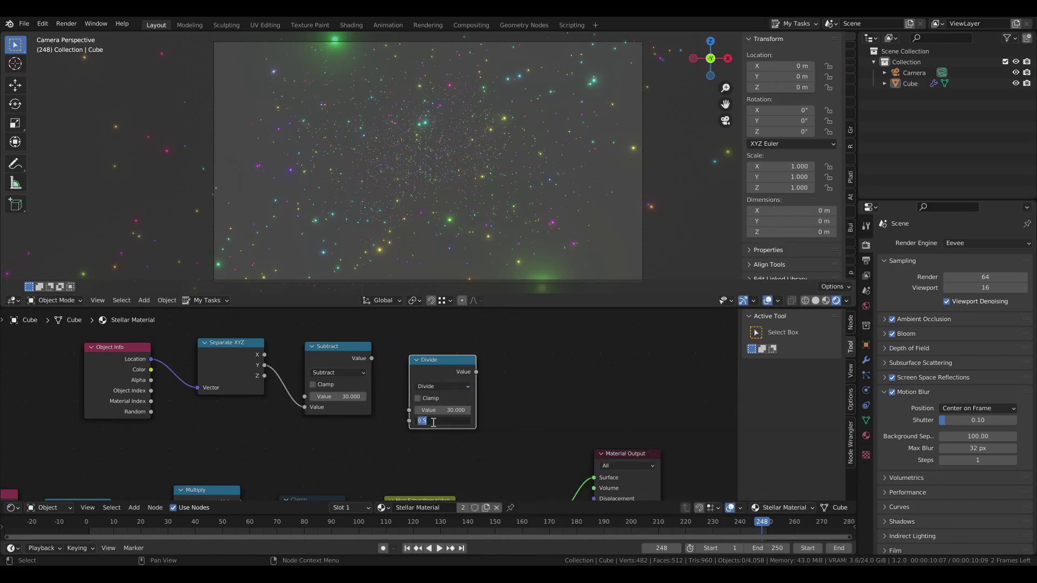
{"action": "right_click_drag", "start_coordinate": [355, 384], "coordinate": [452, 405], "text": "alt"}
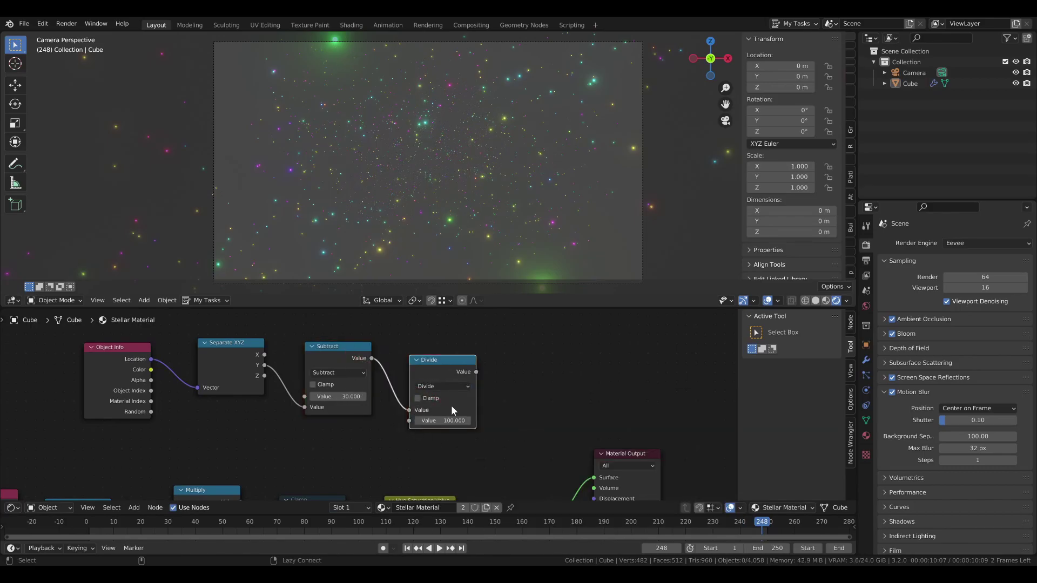
{"action": "left_click", "coordinate": [514, 405]}
- Add a Mix Shader between the Emission and Material Output nodes, make room for it, and link Emission to its second Shader input
{"action": "scroll", "coordinate": [513, 404], "scroll_direction": "down", "scroll_amount": 2}
{"action": "middle_click_drag", "start_coordinate": [513, 404], "coordinate": [423, 372]}
{"action": "scroll", "coordinate": [418, 375], "scroll_direction": "down", "scroll_amount": 1}
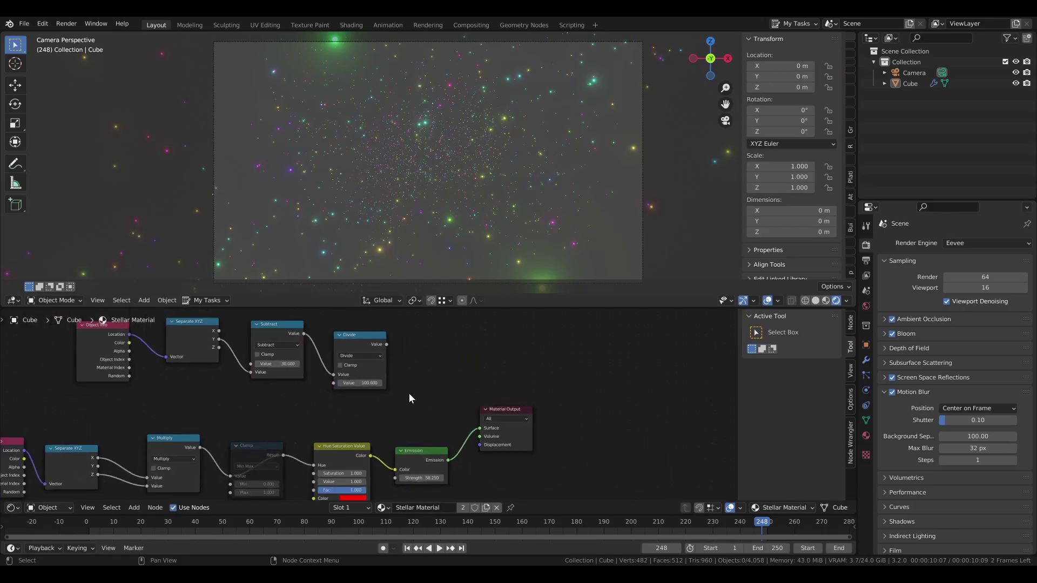
{"action": "key", "text": "shift+a"}
{"action": "mouse_move", "coordinate": [391, 346]}
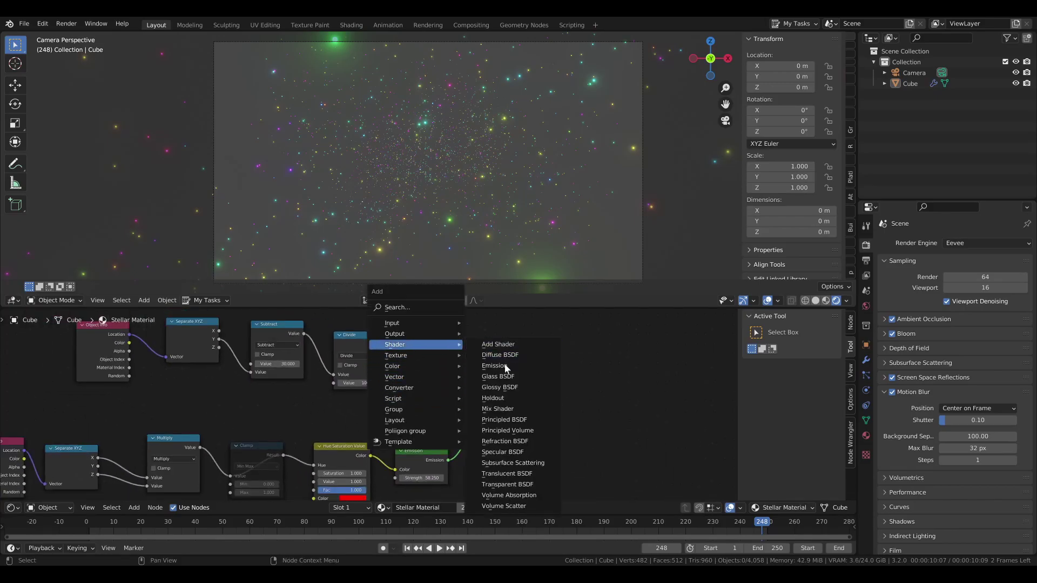
{"action": "left_click", "coordinate": [504, 410]}
{"action": "left_click", "coordinate": [452, 361]}
{"action": "left_click_drag", "start_coordinate": [524, 411], "coordinate": [619, 409]}
{"action": "left_click_drag", "start_coordinate": [471, 368], "coordinate": [508, 378]}
{"action": "left_click_drag", "start_coordinate": [448, 460], "coordinate": [452, 459]}
- Feed a new Transparent BSDF into the Mix Shader's first Shader input and Divide into Fac, and link the mix to the Material Output's Surface
{"action": "key", "text": "shift+a"}
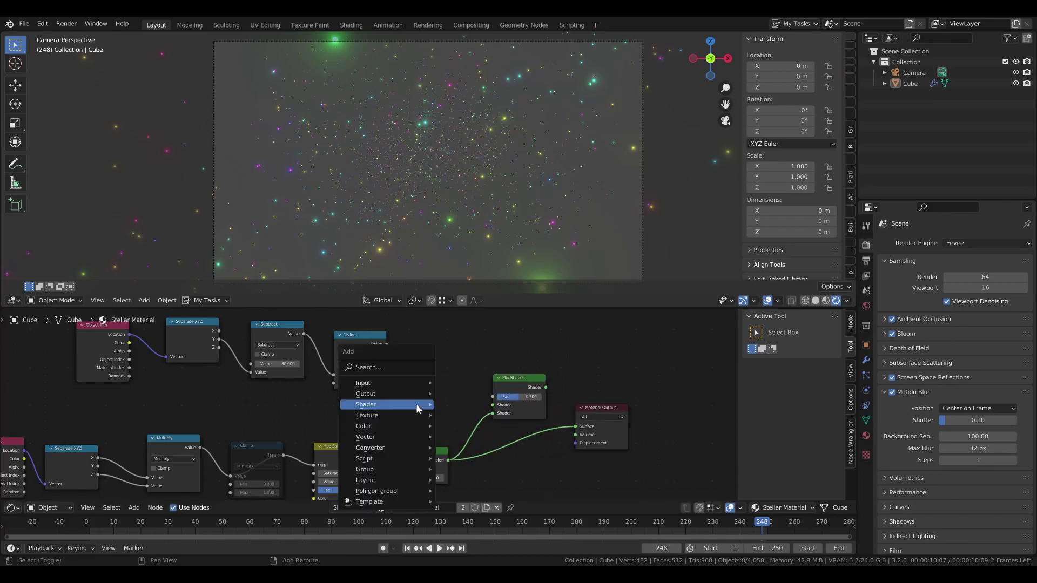
{"action": "mouse_move", "coordinate": [416, 405]}
{"action": "left_click", "coordinate": [478, 383]}
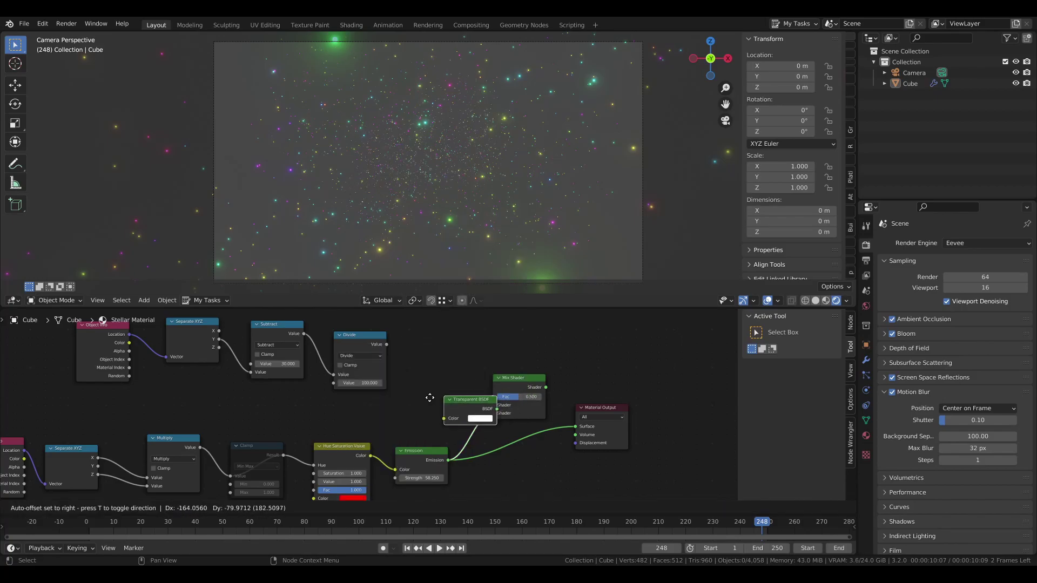
{"action": "left_click", "coordinate": [376, 400]}
{"action": "left_click_drag", "start_coordinate": [431, 413], "coordinate": [575, 426]}
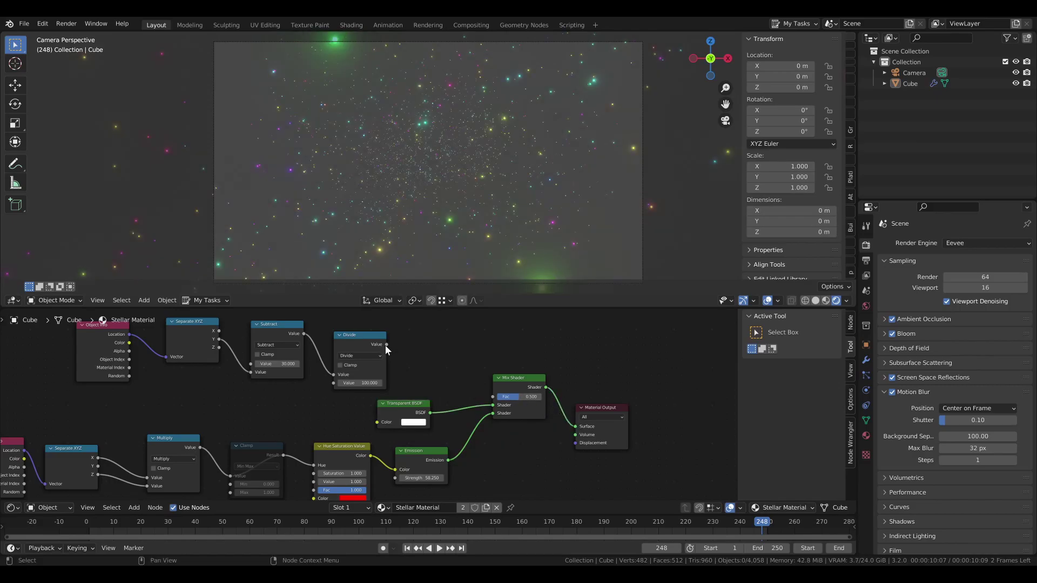
{"action": "left_click_drag", "start_coordinate": [386, 344], "coordinate": [494, 396]}
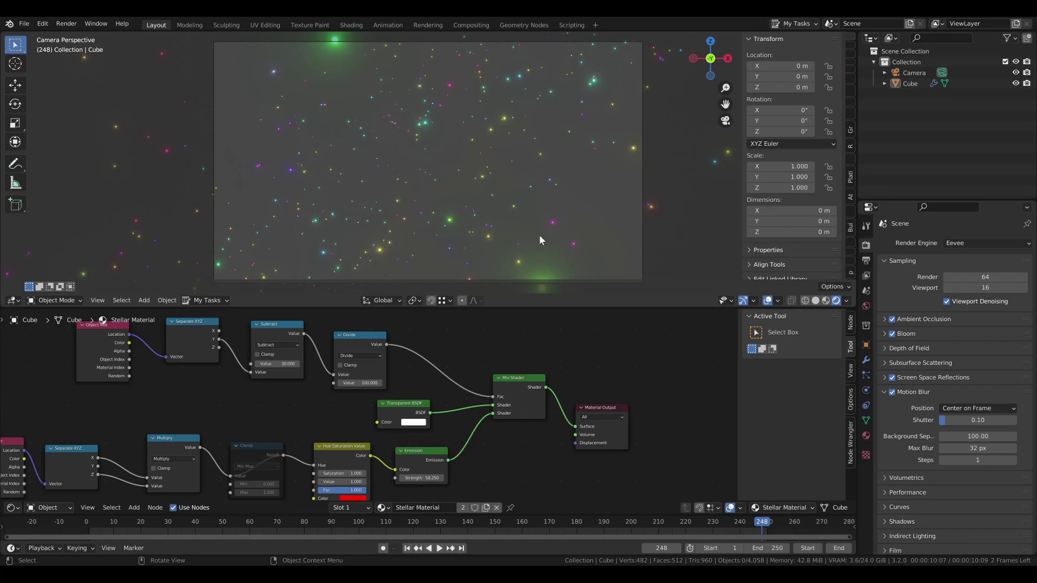
- Set the Stellar Material's Blend Mode to Alpha Blend in its material settings
{"action": "left_click", "coordinate": [866, 435]}
{"action": "scroll", "coordinate": [964, 419], "scroll_direction": "down", "scroll_amount": 3}
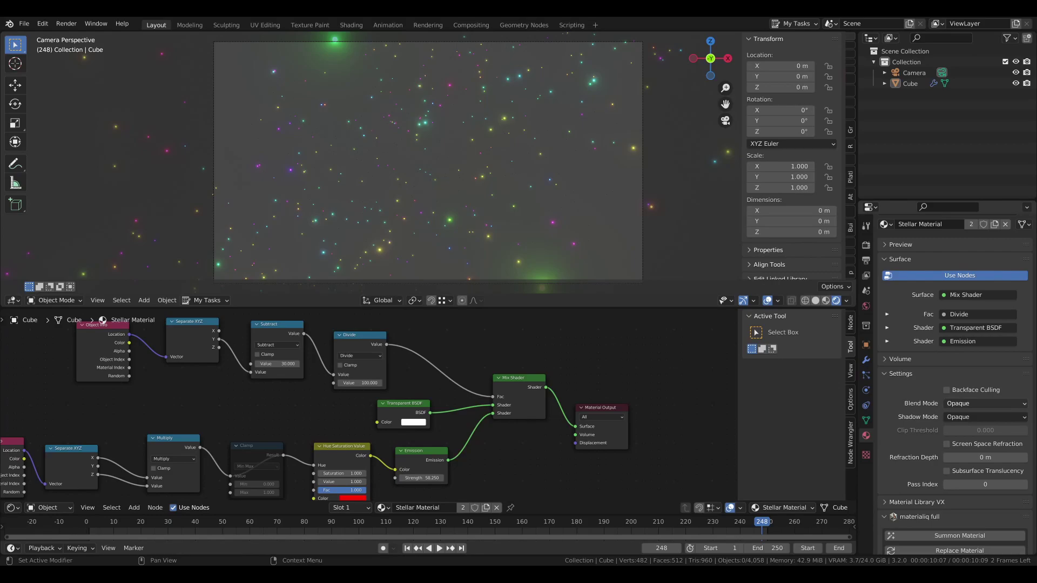
{"action": "scroll", "coordinate": [953, 378], "scroll_direction": "up", "scroll_amount": 3}
{"action": "scroll", "coordinate": [946, 379], "scroll_direction": "down", "scroll_amount": 3}
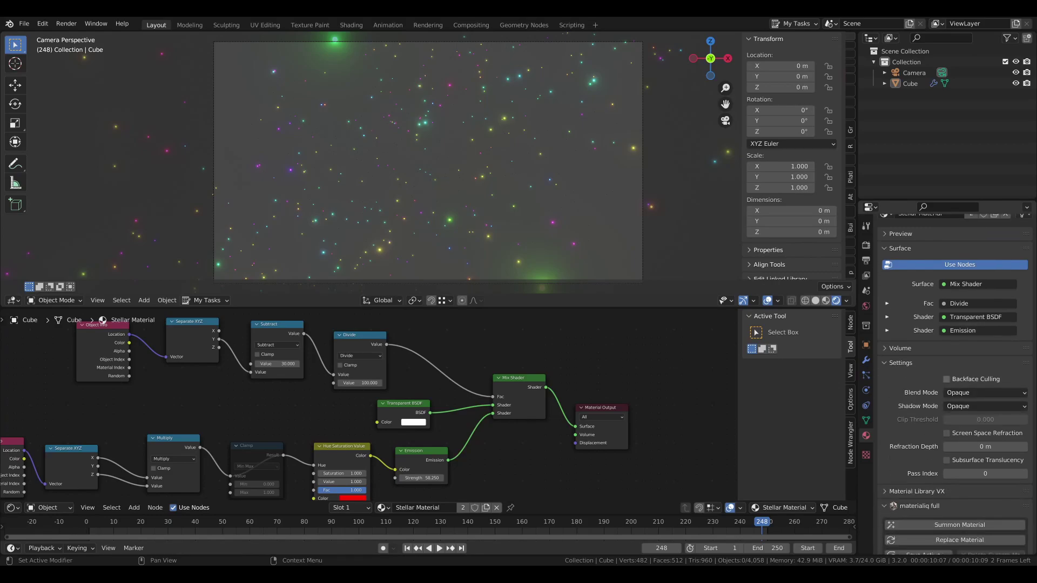
{"action": "left_click", "coordinate": [961, 393]}
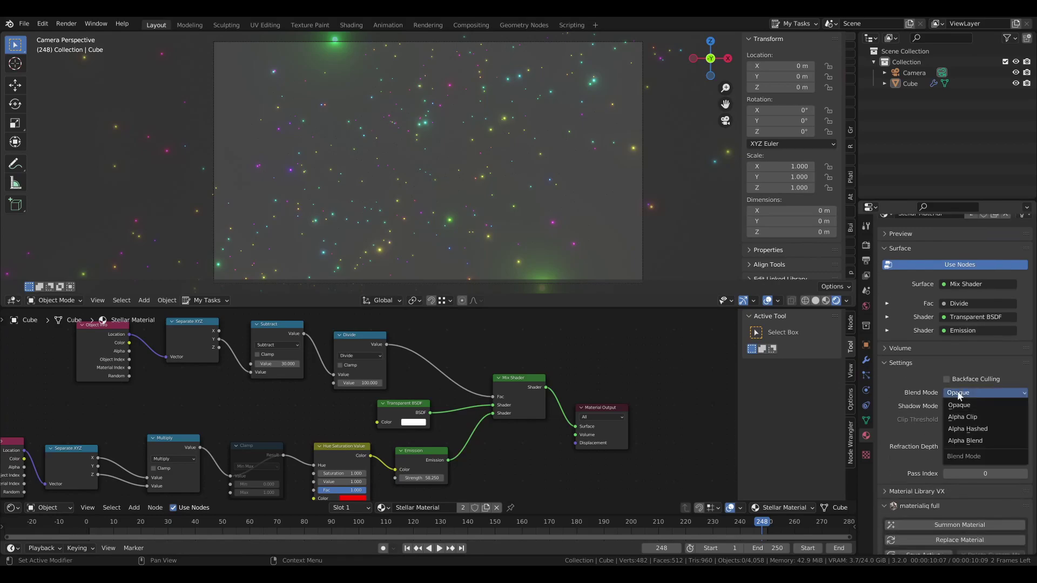
{"action": "left_click", "coordinate": [959, 441]}
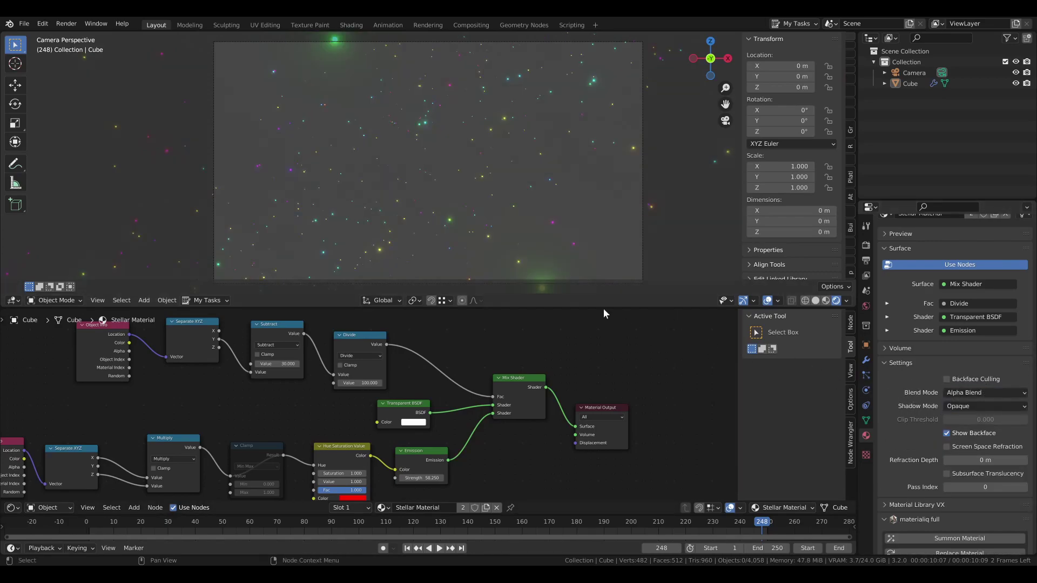
- Inspect the stars up close through the camera and play the animation to check how distant ones fade
{"action": "scroll", "coordinate": [394, 165], "scroll_direction": "up", "scroll_amount": 15}
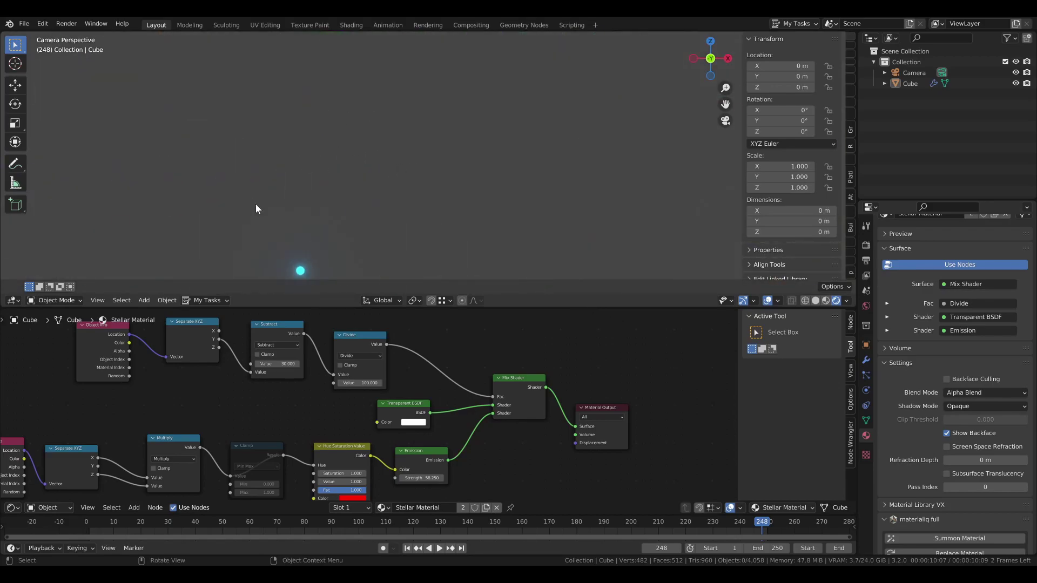
{"action": "scroll", "coordinate": [246, 157], "scroll_direction": "down", "scroll_amount": 15}
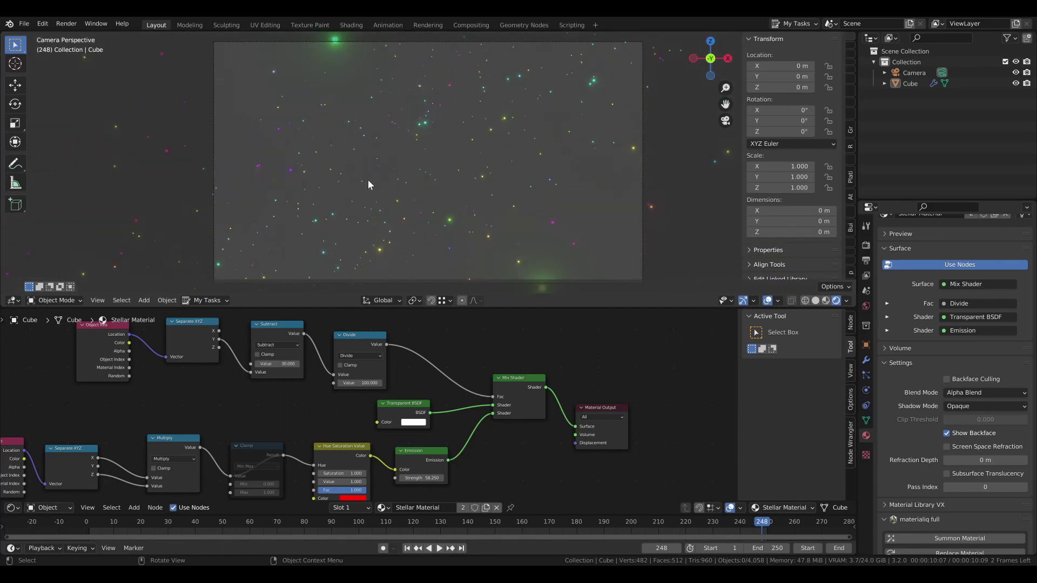
{"action": "scroll", "coordinate": [368, 182], "scroll_direction": "up", "scroll_amount": 4}
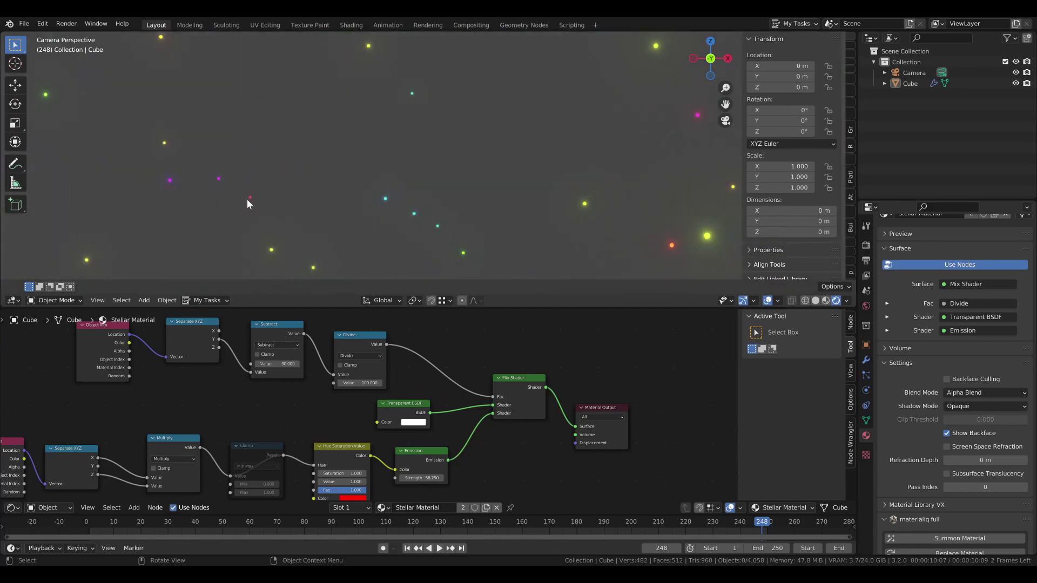
{"action": "key", "text": "space"}
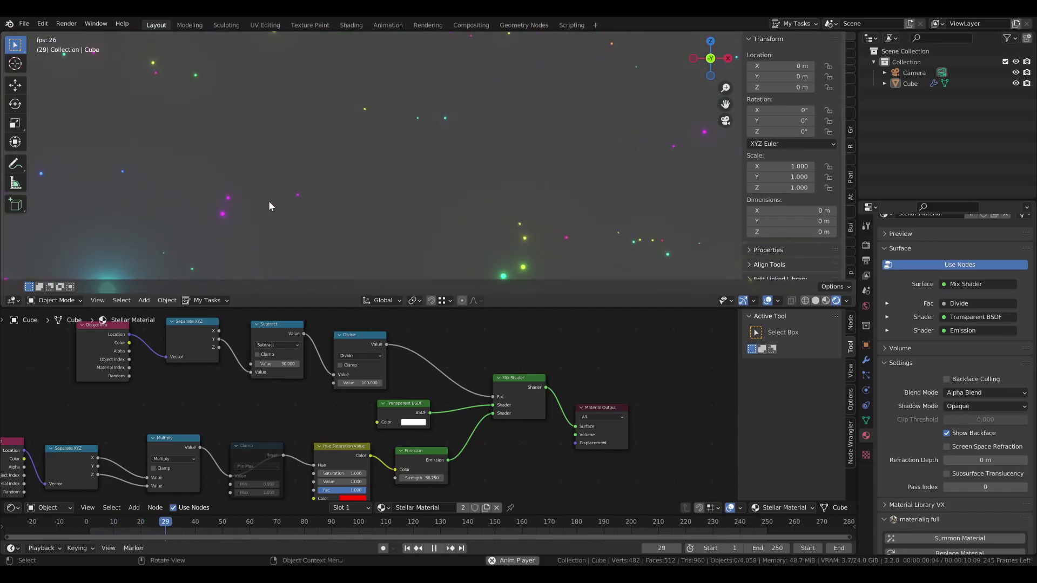
{"action": "scroll", "coordinate": [280, 206], "scroll_direction": "down", "scroll_amount": 3}
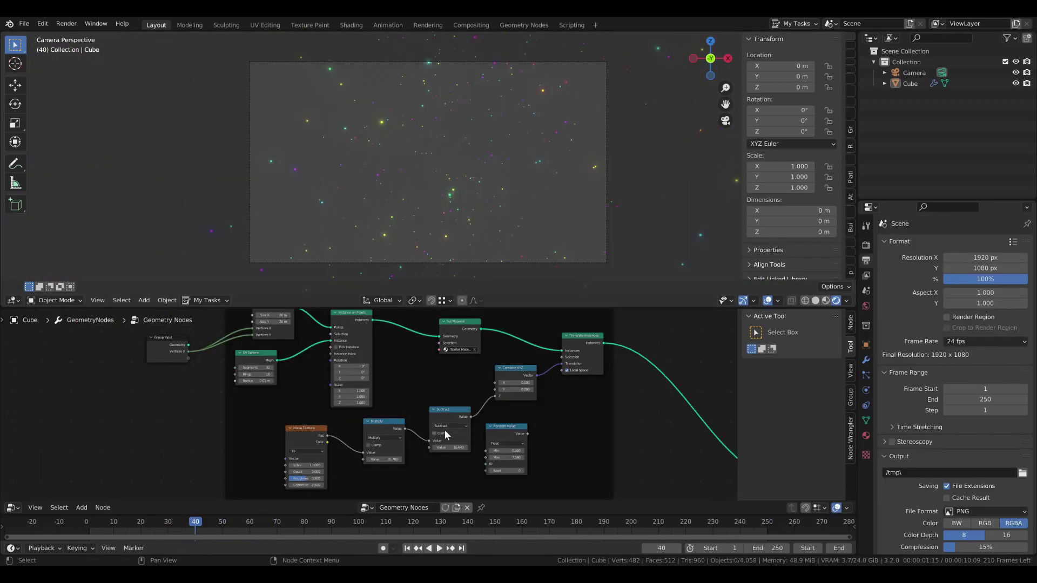
- In the star field's geometry nodes, raise the Multiply value after the Noise Texture to 53.820
{"action": "middle_click_drag", "start_coordinate": [440, 457], "coordinate": [404, 428]}
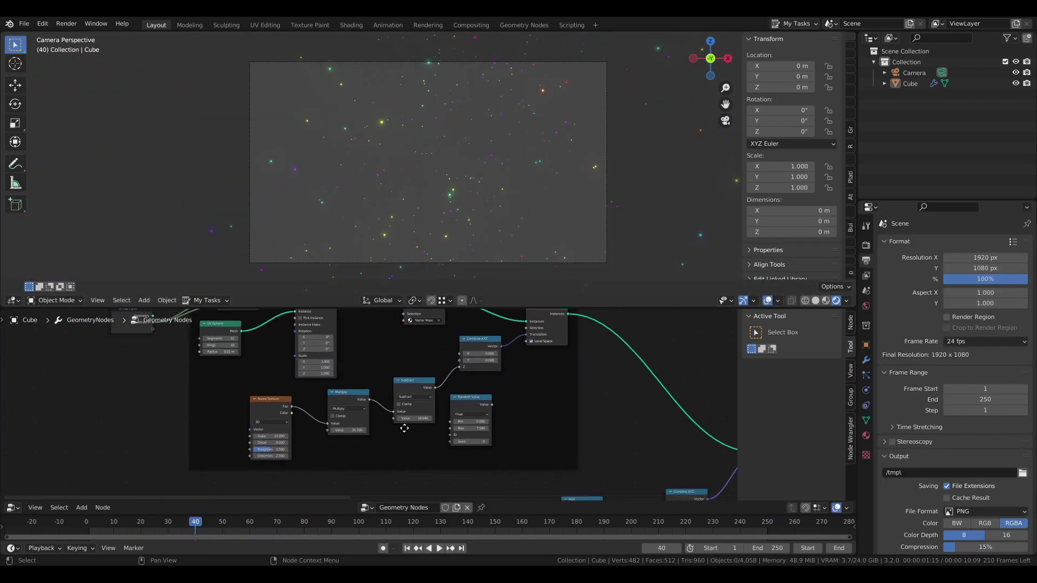
{"action": "scroll", "coordinate": [387, 425], "scroll_direction": "up", "scroll_amount": 3}
{"action": "scroll", "coordinate": [399, 418], "scroll_direction": "up", "scroll_amount": 2}
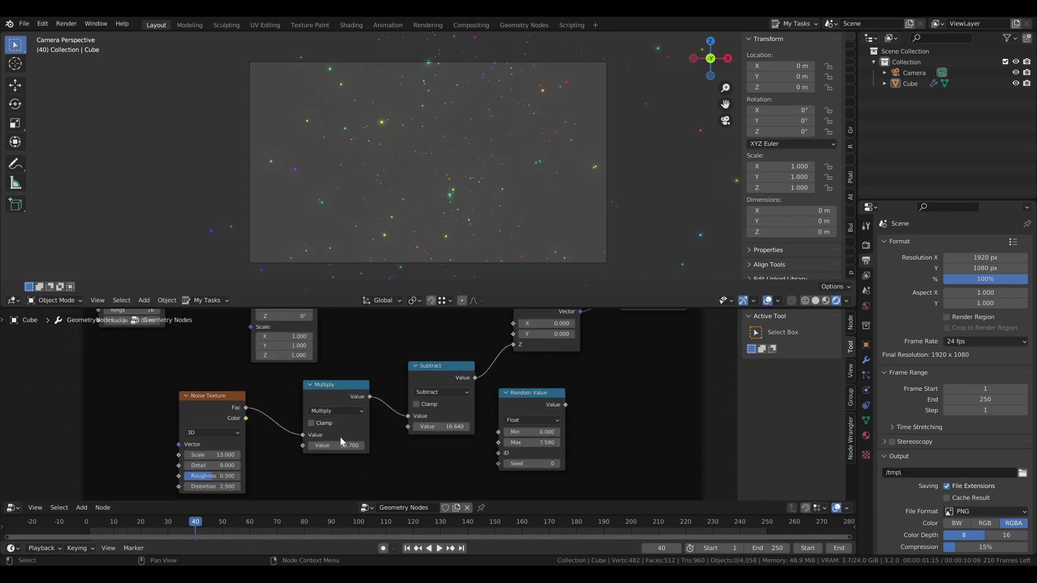
{"action": "left_click_drag", "start_coordinate": [334, 446], "coordinate": [384, 445], "text": "shift"}
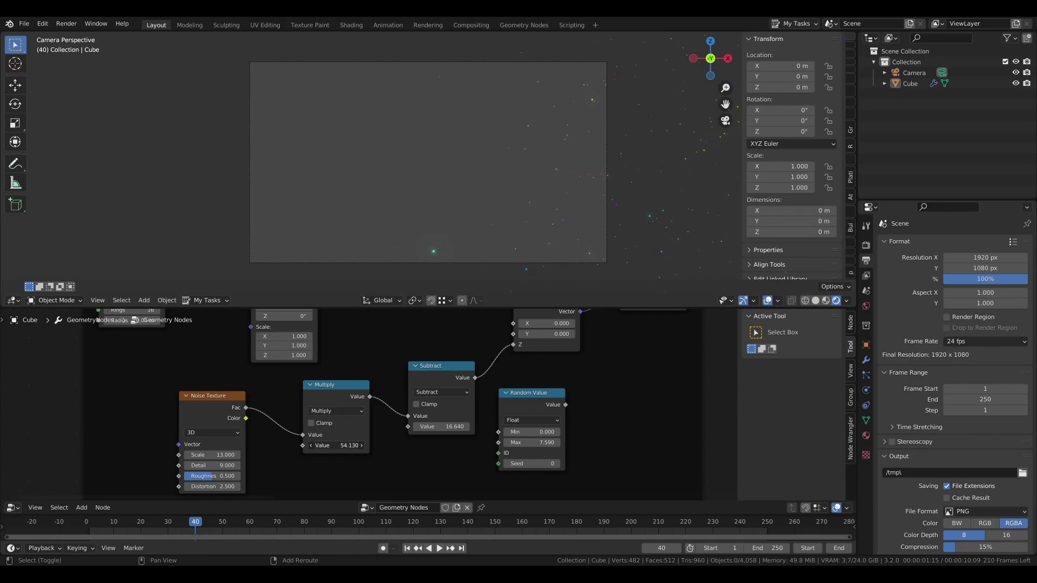
{"action": "left_click_drag", "start_coordinate": [334, 445], "coordinate": [335, 446], "text": "shift"}
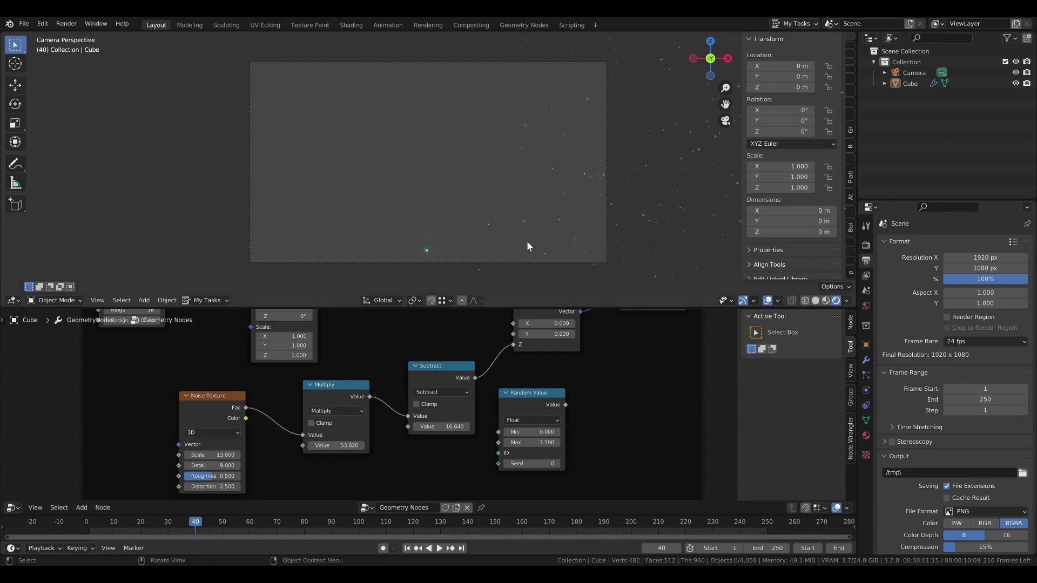
- Check the star spread outside the camera view, set the Subtract node after that Multiply to 27, and play the animation
{"action": "key", "text": "KP_0"}
{"action": "scroll", "coordinate": [537, 199], "scroll_direction": "down", "scroll_amount": 6}
{"action": "middle_click_drag", "start_coordinate": [537, 198], "coordinate": [484, 214], "text": "shift"}
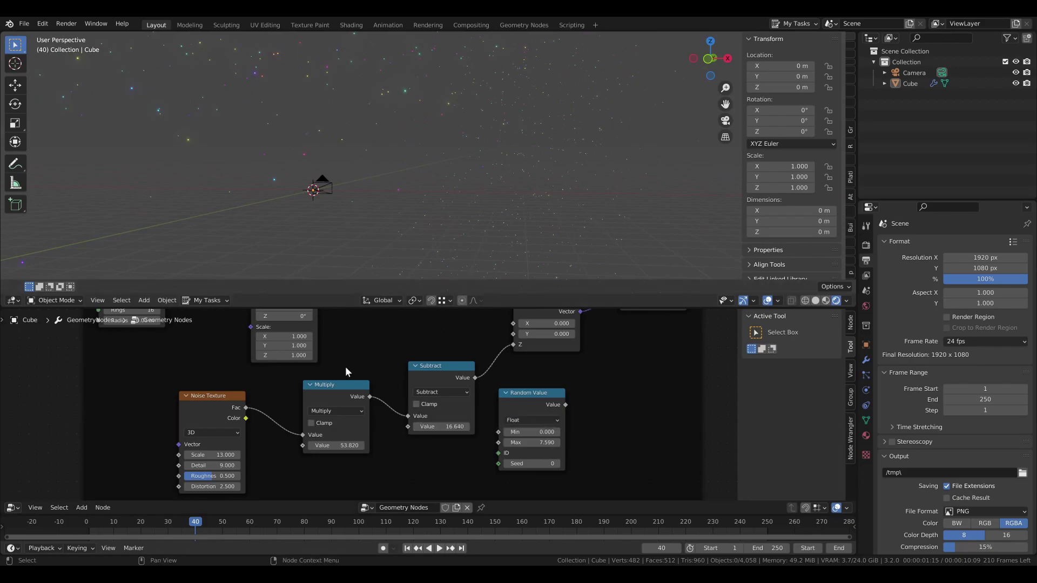
{"action": "key", "text": "KP_0"}
{"action": "left_click", "coordinate": [441, 433]}
{"action": "left_click_drag", "start_coordinate": [442, 428], "coordinate": [467, 427]}
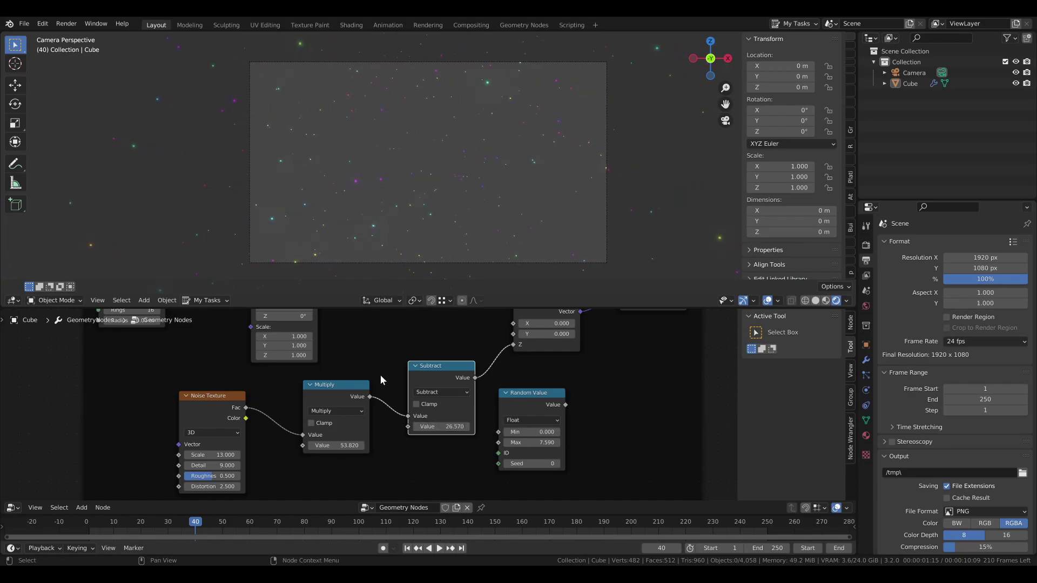
{"action": "left_click", "coordinate": [444, 426]}
{"action": "type", "text": "27"}
{"action": "key", "text": "Return"}
{"action": "key", "text": "space"}
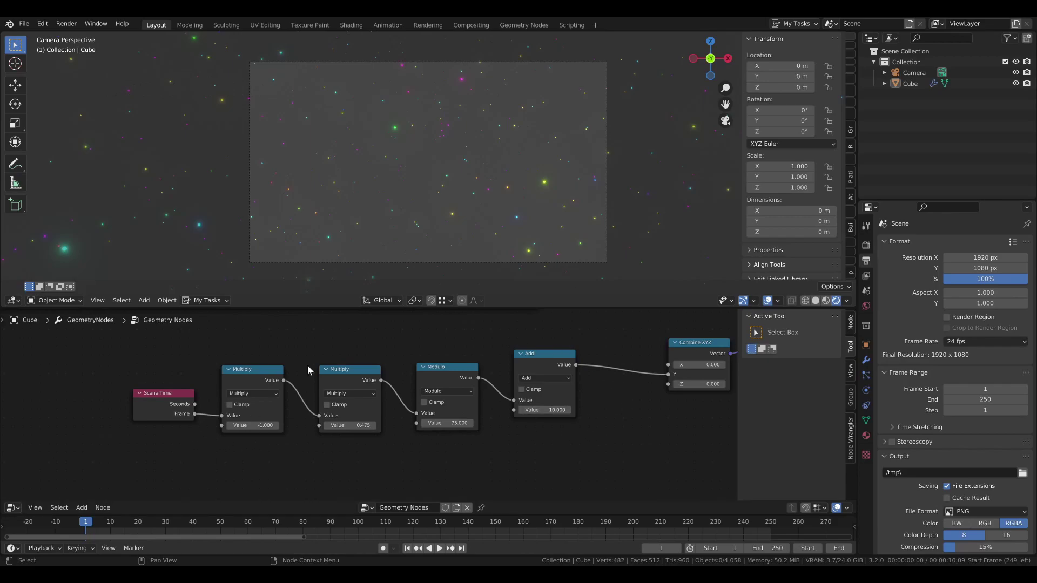
- Set the animation's end frame to 790 and play it from a point near the end of the range
{"action": "left_click", "coordinate": [763, 548]}
{"action": "type", "text": "790"}
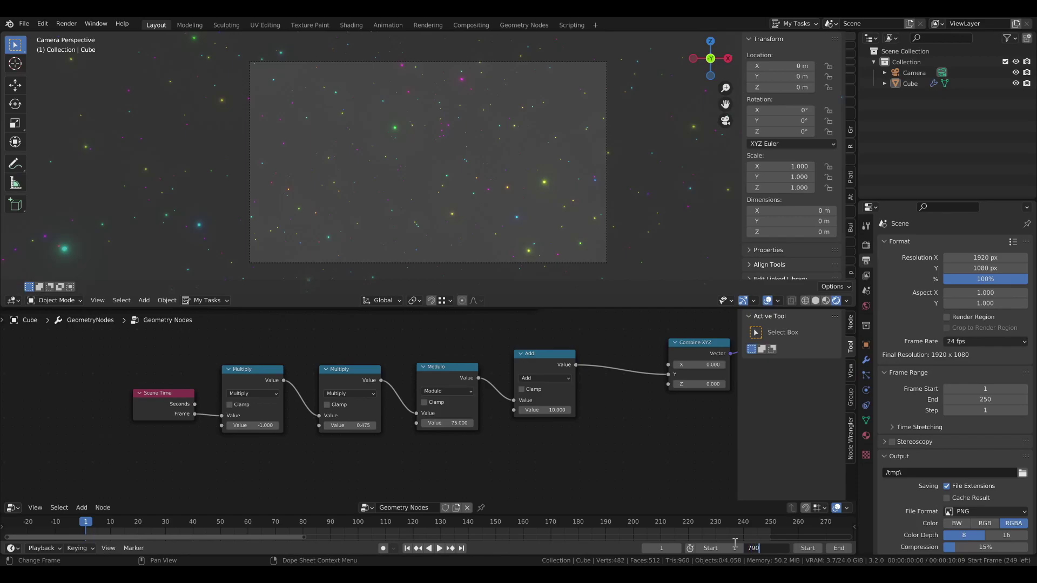
{"action": "key", "text": "Return"}
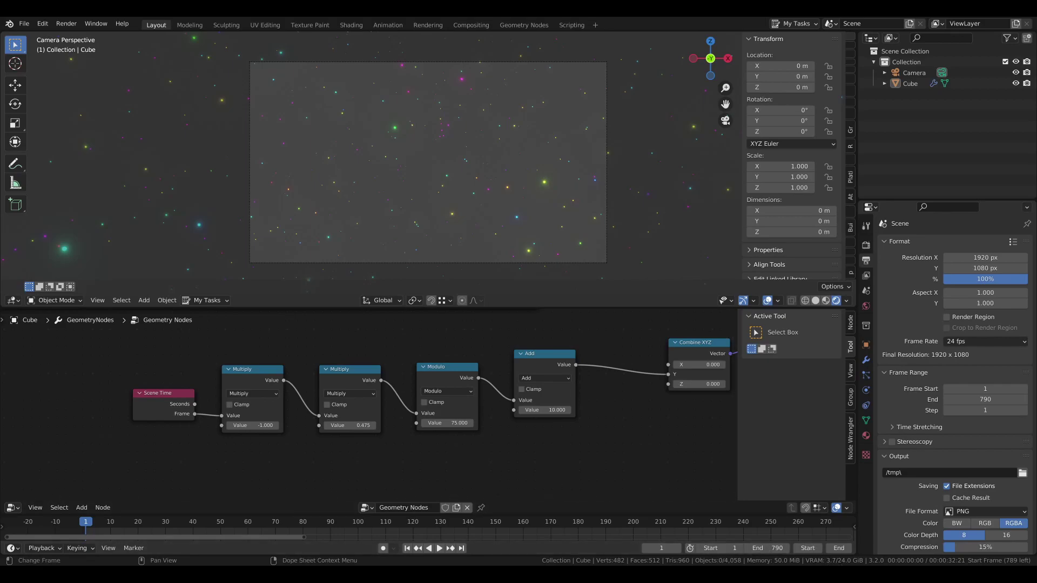
{"action": "scroll", "coordinate": [448, 514], "scroll_direction": "down", "scroll_amount": 5}
{"action": "left_click", "coordinate": [729, 522]}
{"action": "key", "text": "space"}
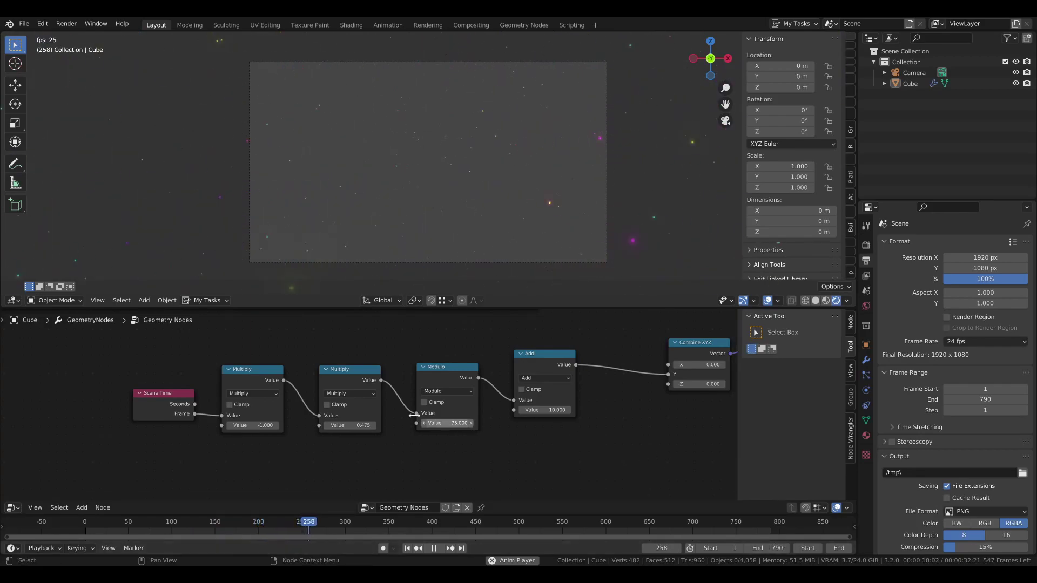
- Review the Starfield and Instancing Line frames and the Scene Time node chain while the animation plays
{"action": "scroll", "coordinate": [345, 383], "scroll_direction": "down", "scroll_amount": 7}
{"action": "middle_click_drag", "start_coordinate": [507, 376], "coordinate": [438, 435]}
{"action": "scroll", "coordinate": [439, 435], "scroll_direction": "down", "scroll_amount": 2}
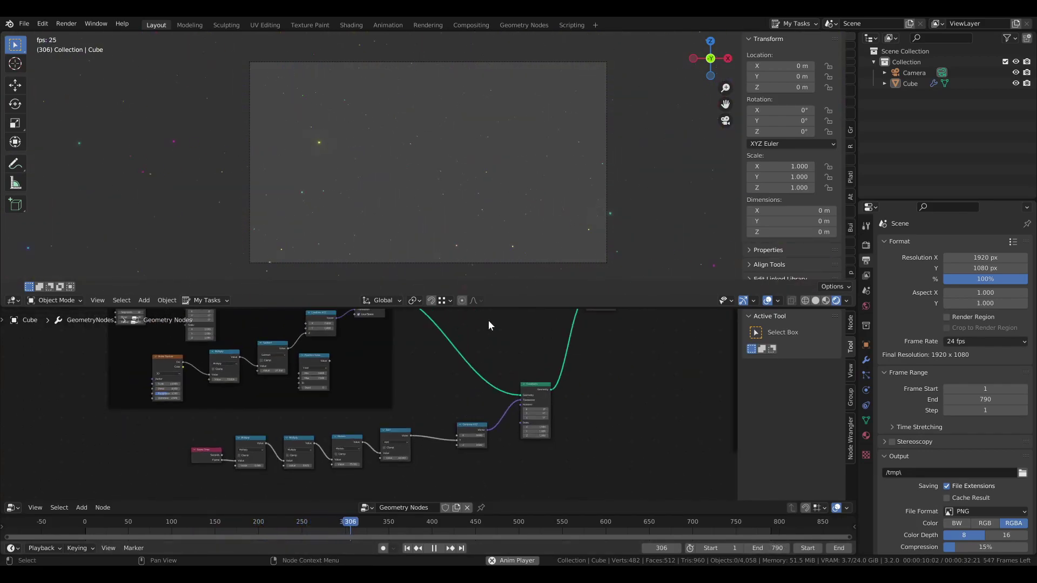
{"action": "middle_click_drag", "start_coordinate": [482, 341], "coordinate": [454, 443]}
{"action": "middle_click_drag", "start_coordinate": [453, 363], "coordinate": [447, 436]}
{"action": "scroll", "coordinate": [447, 435], "scroll_direction": "up", "scroll_amount": 3}
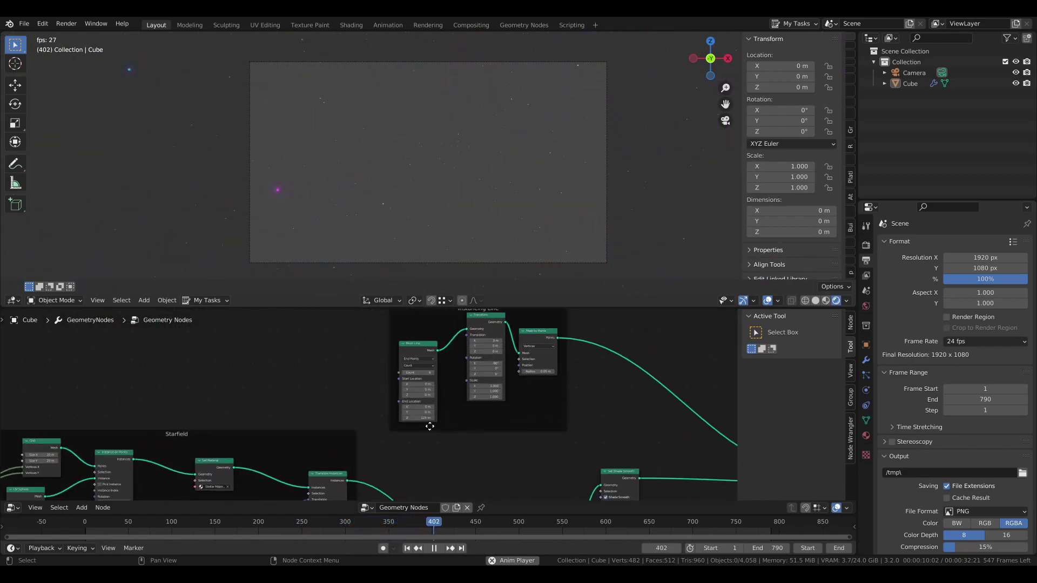
{"action": "scroll", "coordinate": [436, 413], "scroll_direction": "down", "scroll_amount": 1}
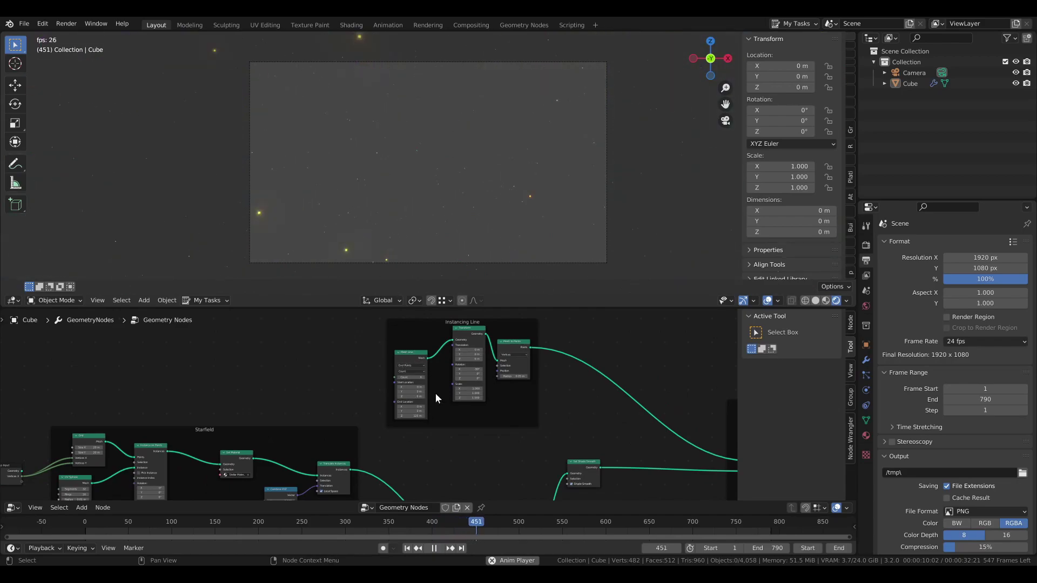
{"action": "middle_click_drag", "start_coordinate": [395, 449], "coordinate": [535, 419]}
{"action": "scroll", "coordinate": [447, 434], "scroll_direction": "up", "scroll_amount": 4}
{"action": "middle_click_drag", "start_coordinate": [432, 432], "coordinate": [376, 431]}
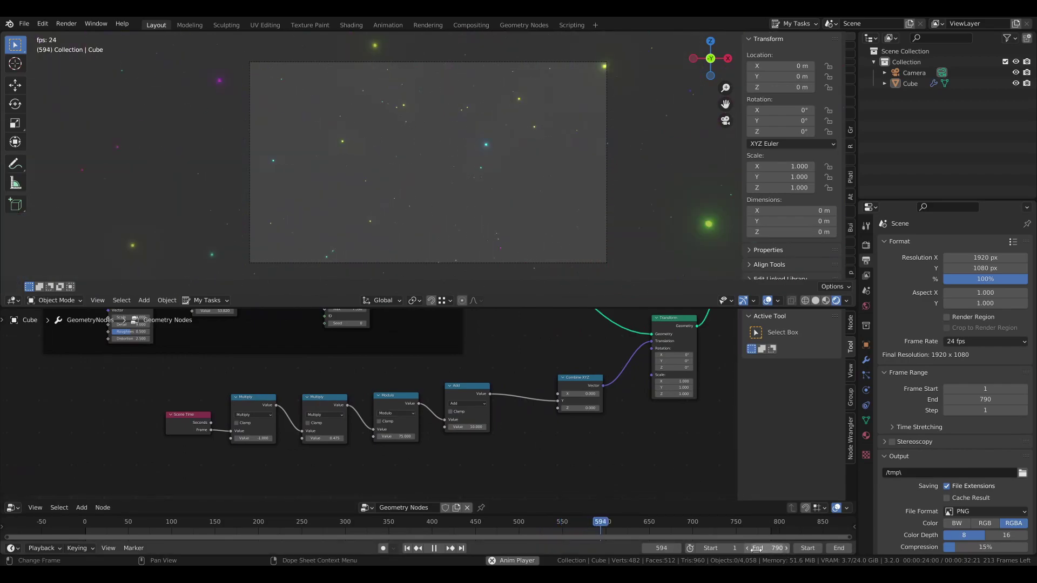
- Pause playback and view the star field and camera from the side, outside the camera view
{"action": "key", "text": "space"}
{"action": "key", "text": "space"}
{"action": "middle_click_drag", "start_coordinate": [503, 205], "coordinate": [398, 216]}
{"action": "scroll", "coordinate": [390, 213], "scroll_direction": "down", "scroll_amount": 5}
{"action": "middle_click_drag", "start_coordinate": [281, 193], "coordinate": [498, 197], "text": "shift"}
{"action": "mouse_move", "coordinate": [424, 199]}
{"action": "middle_mouse_down"}
{"action": "mouse_move", "coordinate": [406, 198]}
{"action": "mouse_move", "coordinate": [420, 190]}
{"action": "middle_mouse_up"}
{"action": "scroll", "coordinate": [421, 192], "scroll_direction": "up", "scroll_amount": 1}
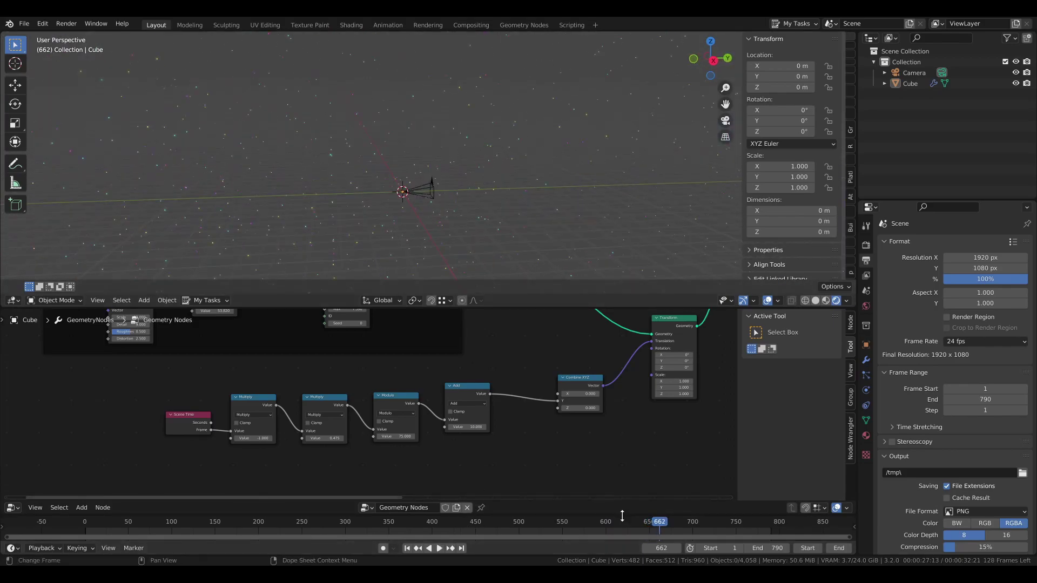
- Scrub to frame 735, jump to the last frame, and examine the stars around the camera up close
{"action": "left_click_drag", "start_coordinate": [672, 521], "coordinate": [722, 522]}
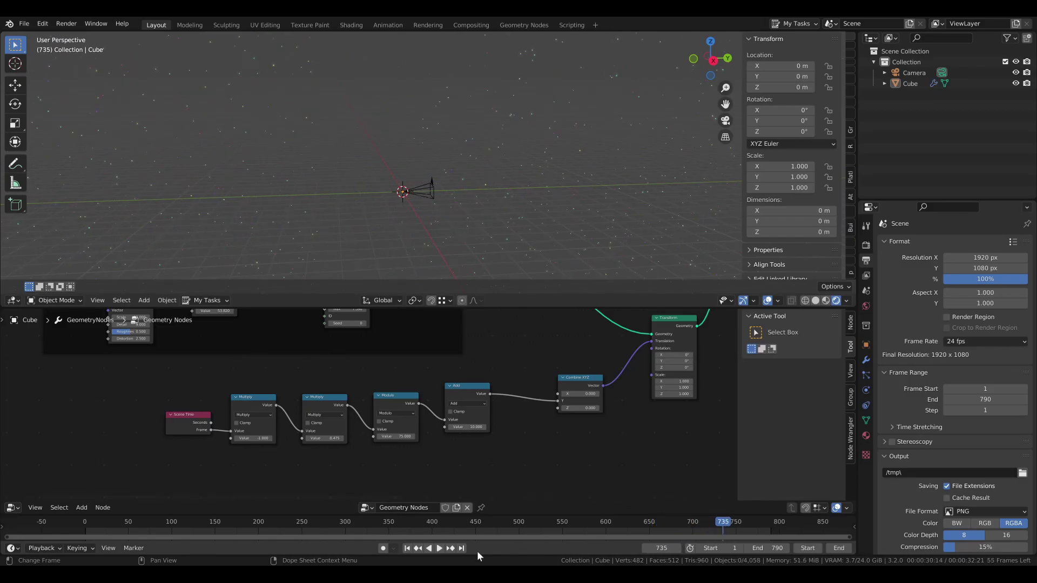
{"action": "left_click", "coordinate": [462, 549]}
{"action": "scroll", "coordinate": [405, 182], "scroll_direction": "up", "scroll_amount": 1}
{"action": "middle_click_drag", "start_coordinate": [403, 182], "coordinate": [398, 205]}
{"action": "scroll", "coordinate": [383, 179], "scroll_direction": "up", "scroll_amount": 1}
{"action": "scroll", "coordinate": [400, 187], "scroll_direction": "up", "scroll_amount": 1}
{"action": "scroll", "coordinate": [400, 186], "scroll_direction": "up", "scroll_amount": 1}
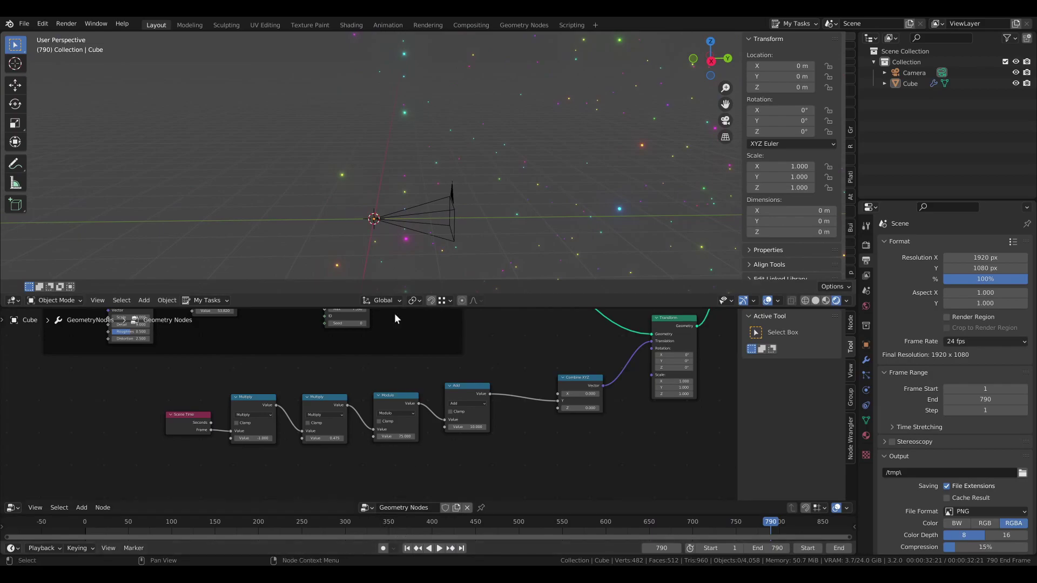
- Compare the star positions at the first and last frames to check the loop, and return to the camera view
{"action": "left_click", "coordinate": [409, 549]}
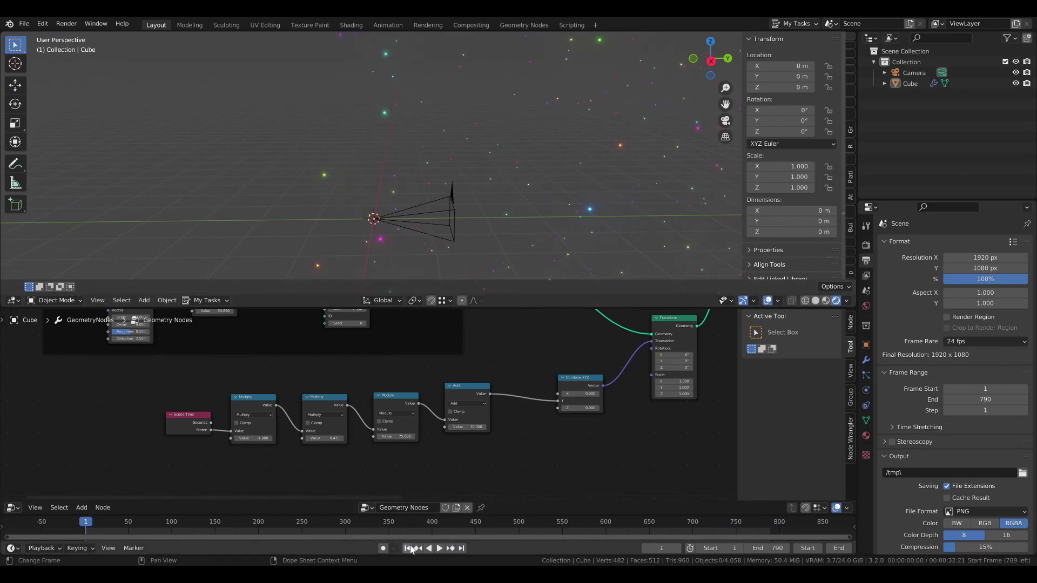
{"action": "left_click", "coordinate": [463, 548]}
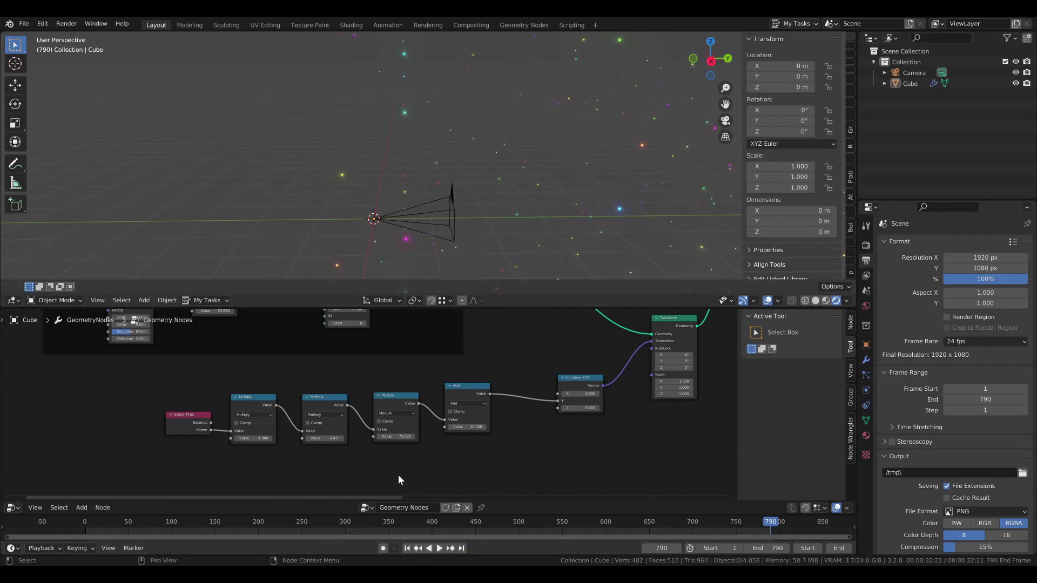
{"action": "left_click", "coordinate": [407, 549]}
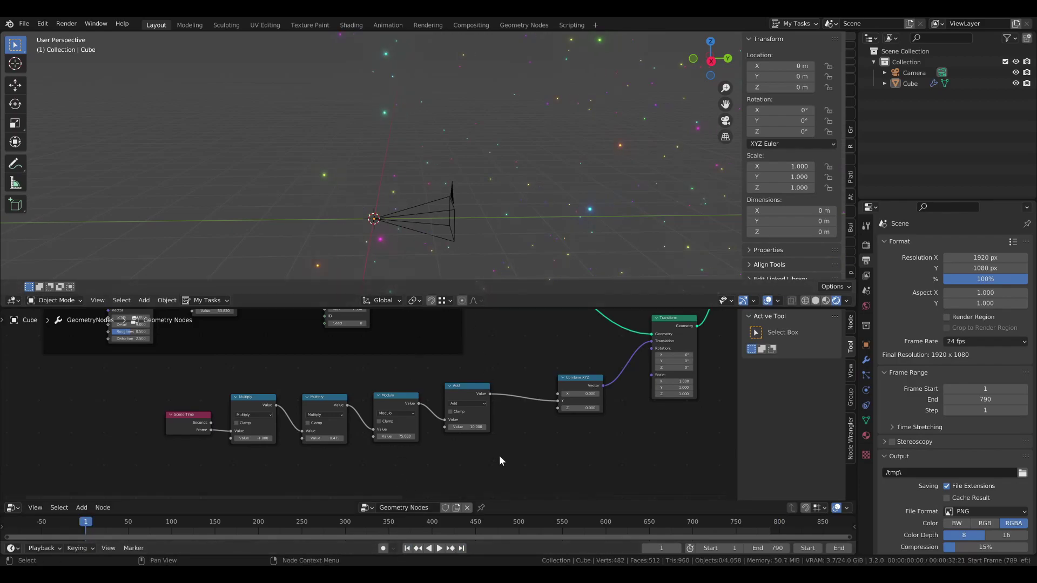
{"action": "left_click", "coordinate": [462, 548]}
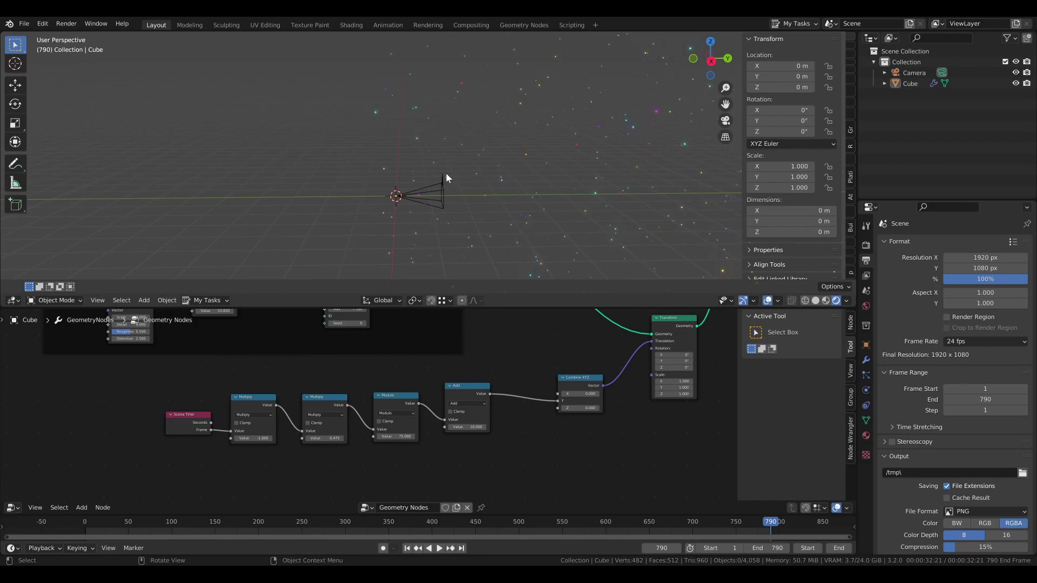
{"action": "left_click", "coordinate": [408, 549]}
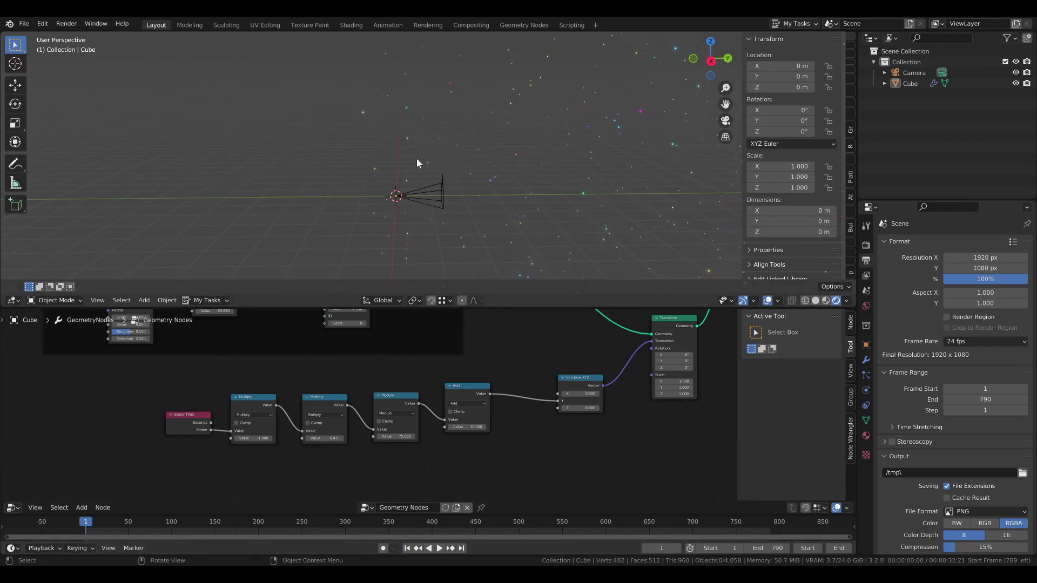
{"action": "scroll", "coordinate": [393, 193], "scroll_direction": "down", "scroll_amount": 3}
{"action": "middle_click_drag", "start_coordinate": [423, 143], "coordinate": [415, 148]}
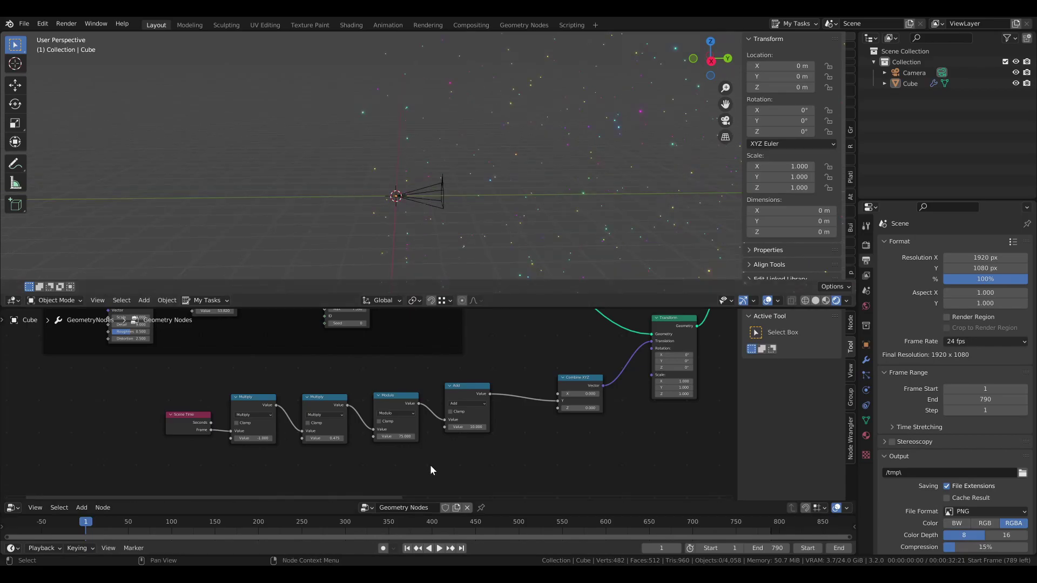
{"action": "left_click", "coordinate": [462, 548]}
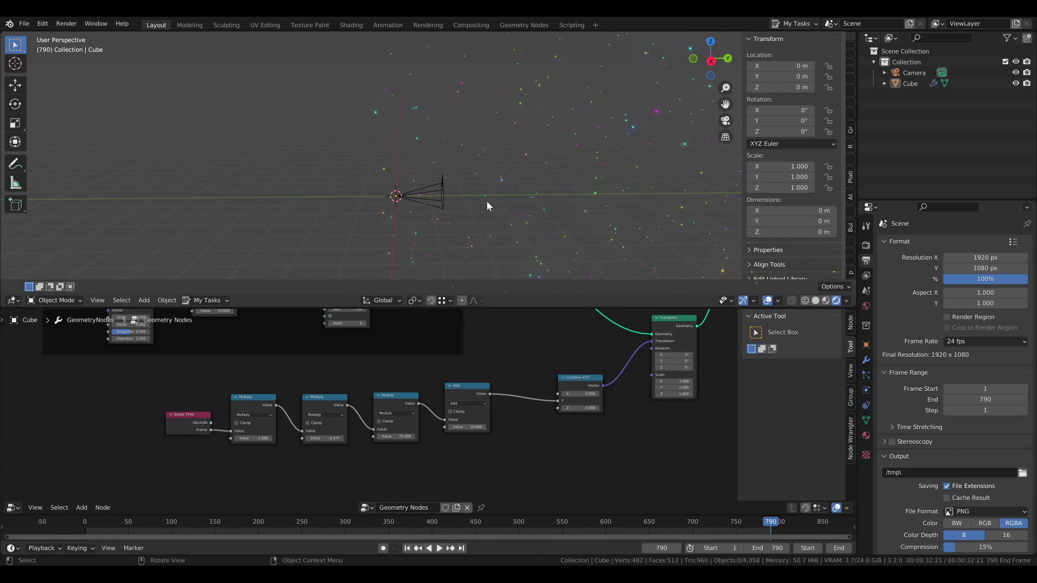
{"action": "key", "text": "KP_0"}
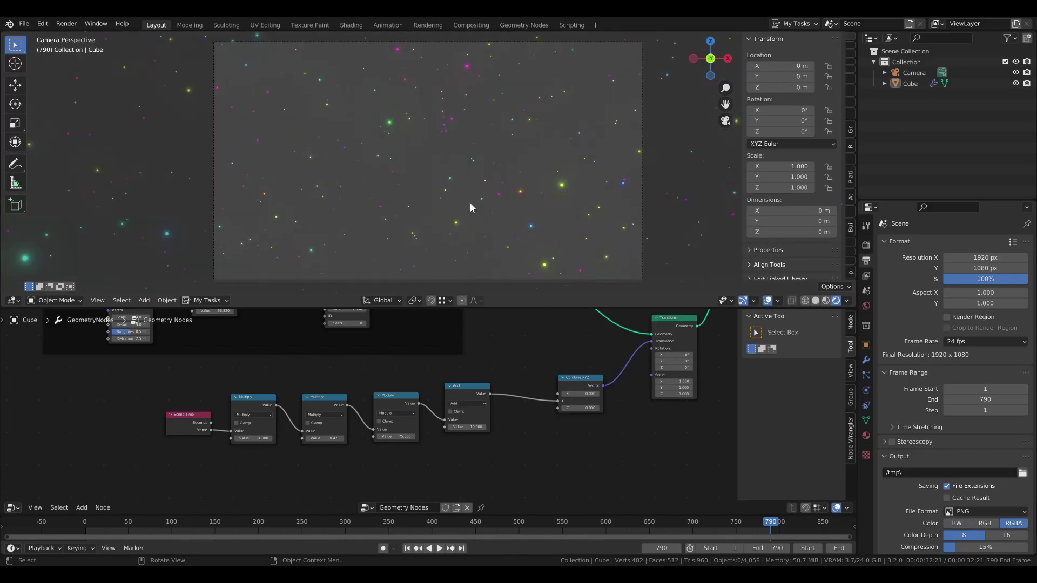
{"action": "scroll", "coordinate": [474, 202], "scroll_direction": "down", "scroll_amount": 1}
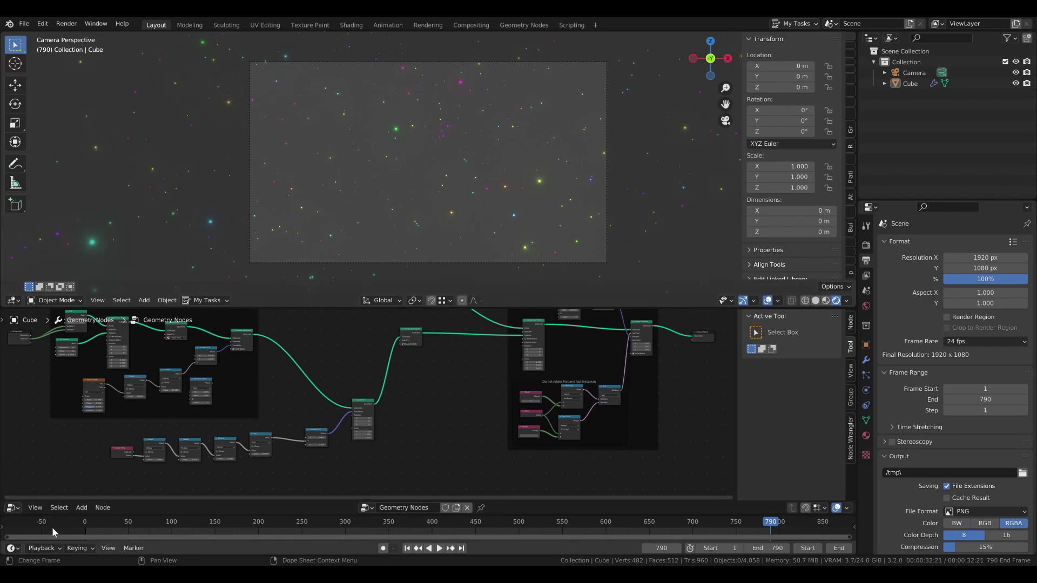
- Switch the node editor to the Shader Editor and display the World shader nodes
{"action": "left_click", "coordinate": [13, 508]}
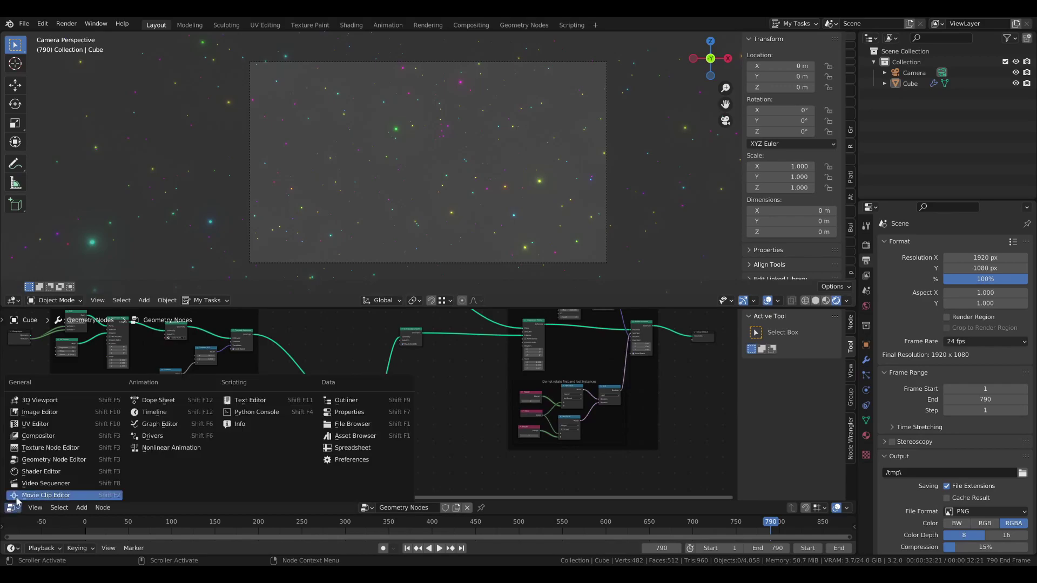
{"action": "left_click", "coordinate": [46, 471]}
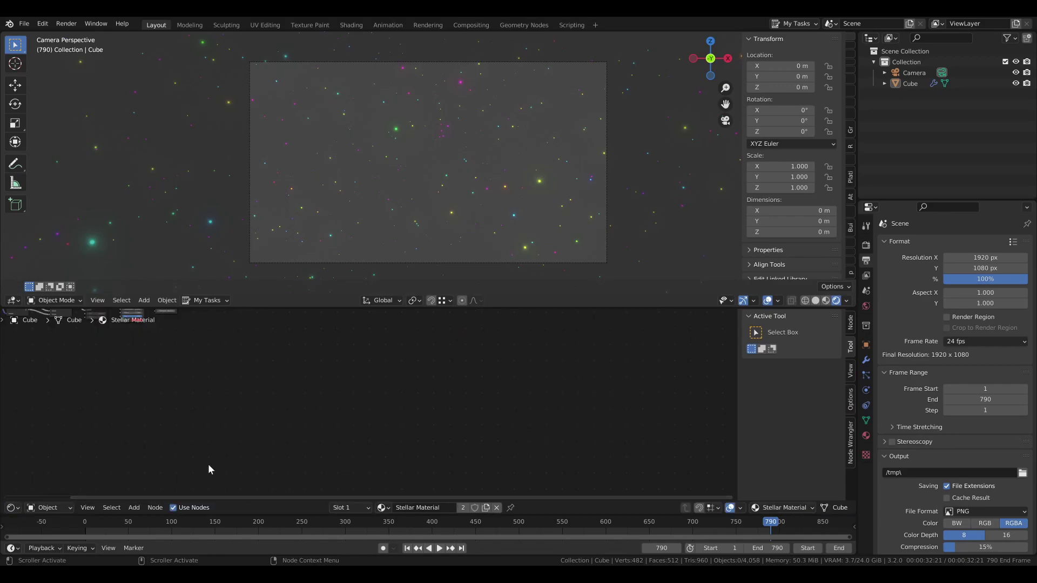
{"action": "left_click", "coordinate": [40, 508]}
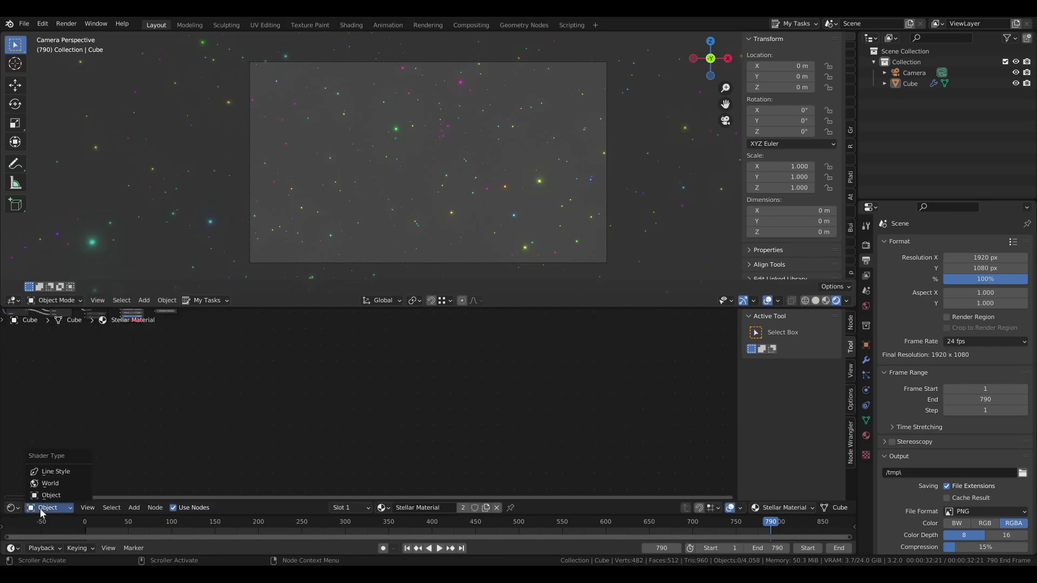
{"action": "left_click", "coordinate": [46, 480]}
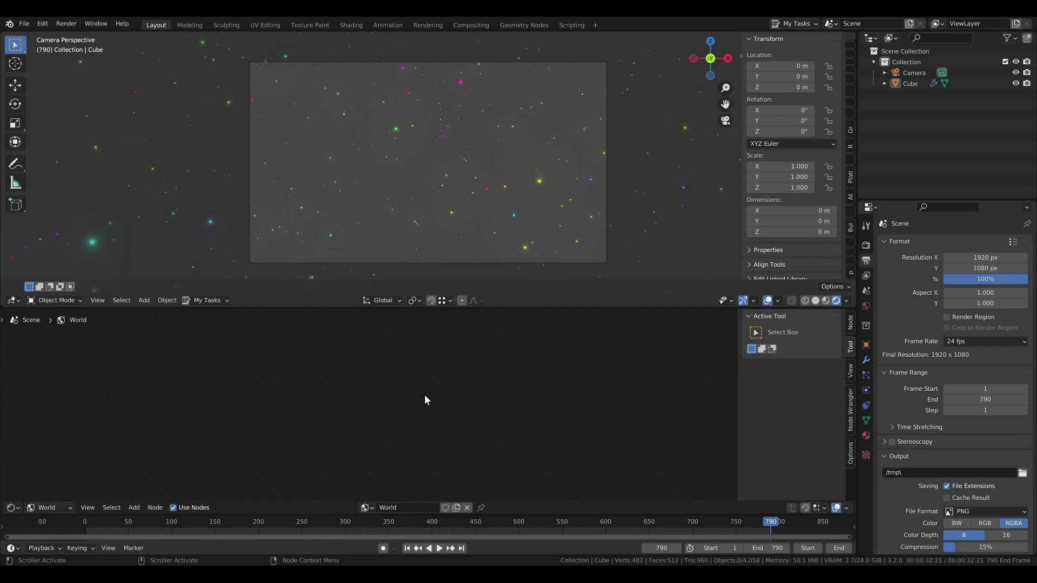
{"action": "key", "text": "Home"}
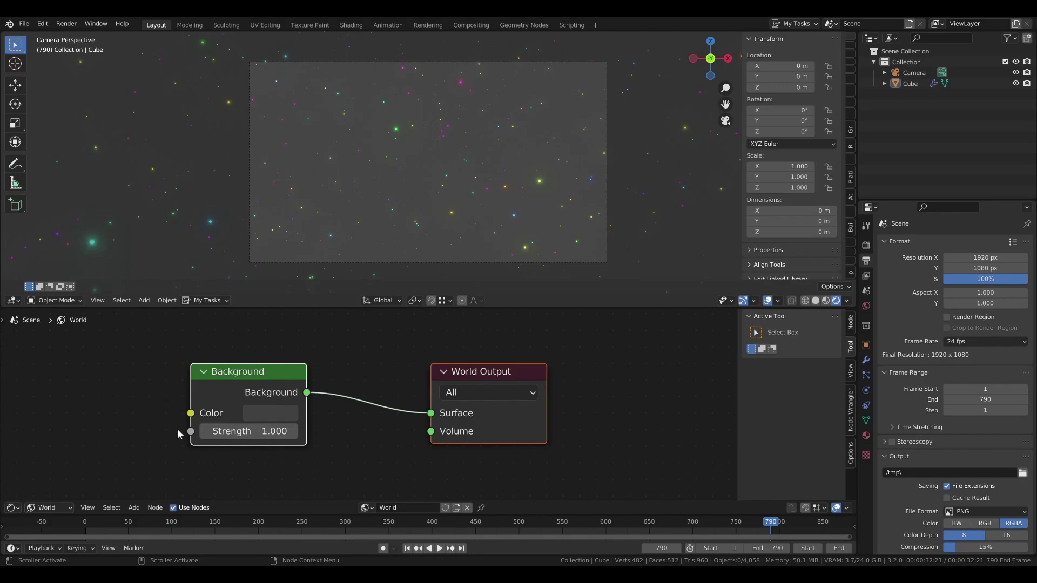
{"action": "middle_click_drag", "start_coordinate": [59, 383], "coordinate": [241, 343]}
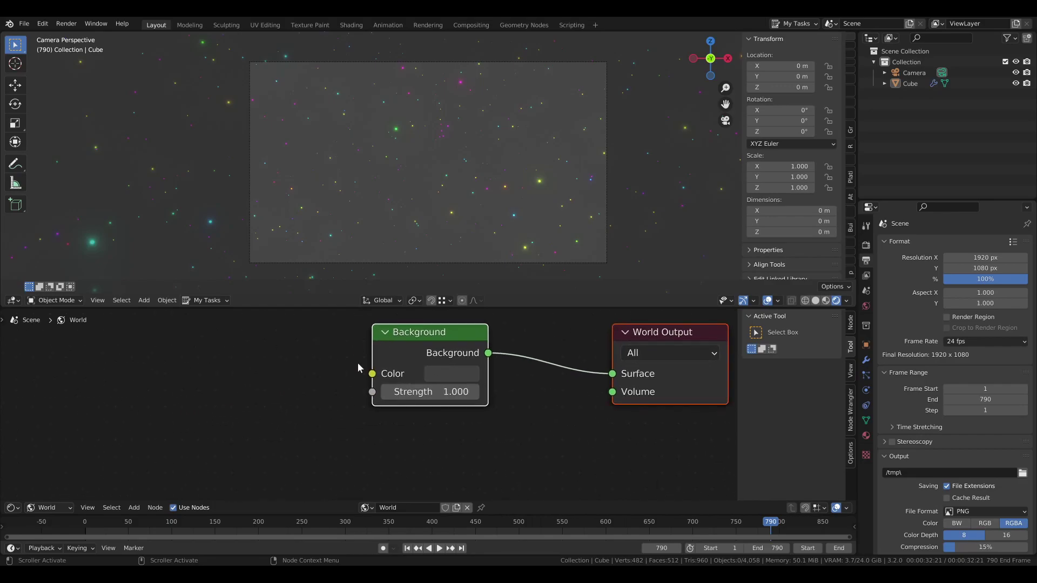
- Add a Hue/Saturation node and connect its Color output to the Background node's Color input
{"action": "left_click", "coordinate": [310, 396]}
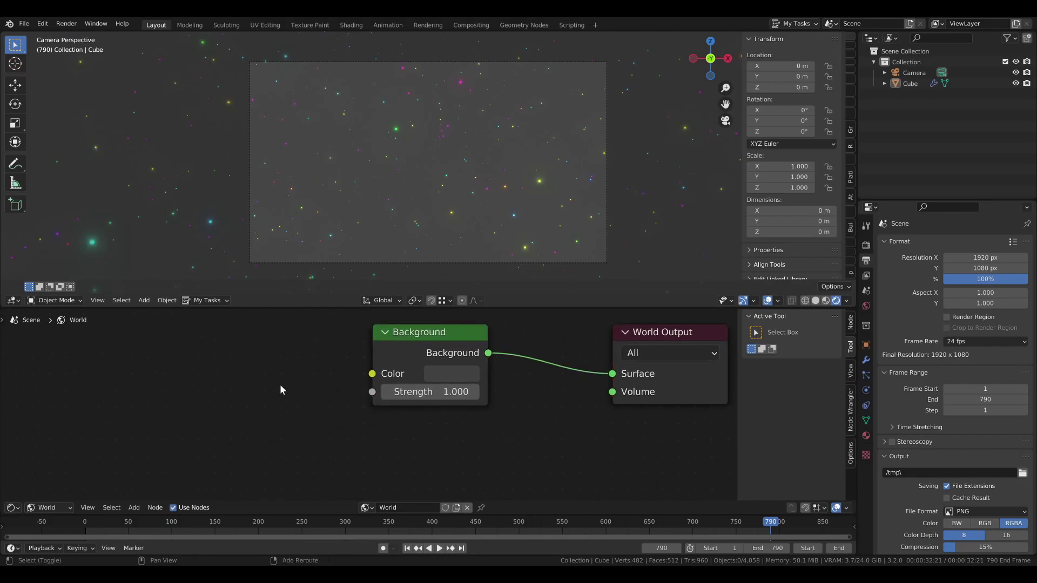
{"action": "key", "text": "shift+a"}
{"action": "mouse_move", "coordinate": [280, 387]}
{"action": "mouse_move", "coordinate": [249, 410]}
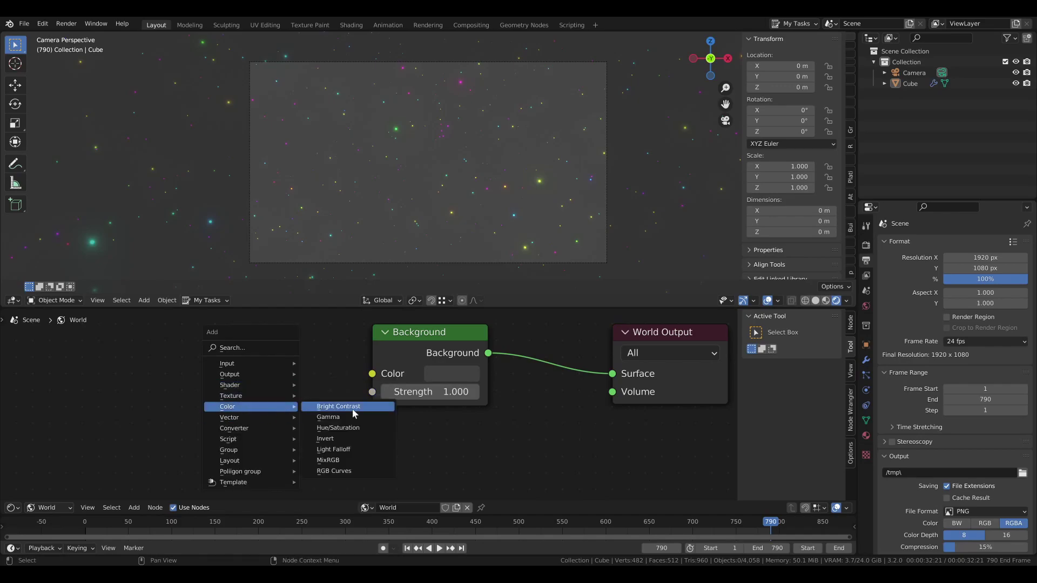
{"action": "left_click", "coordinate": [346, 429]}
{"action": "left_click", "coordinate": [150, 336]}
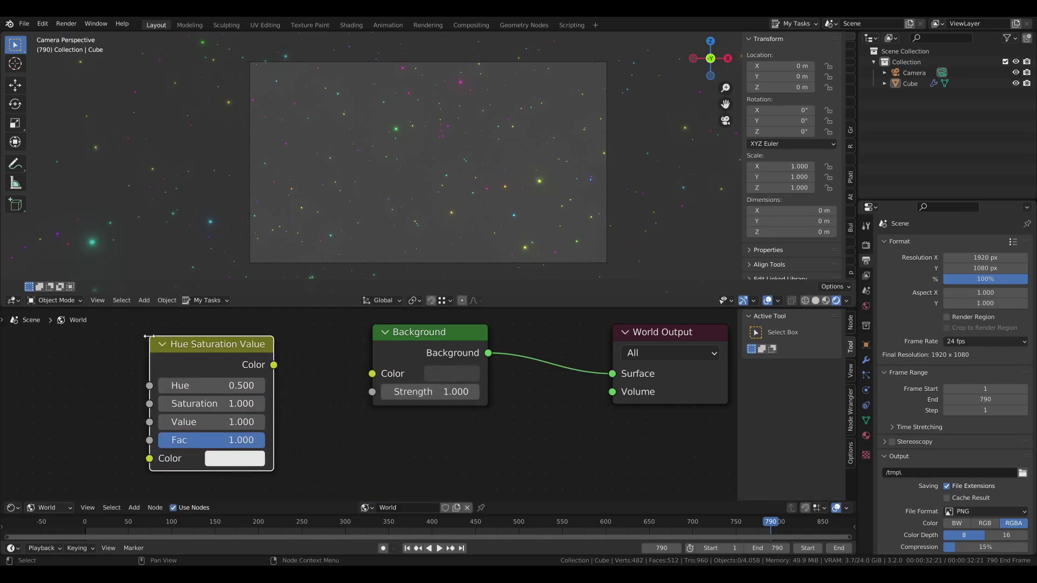
{"action": "left_click_drag", "start_coordinate": [273, 365], "coordinate": [372, 373]}
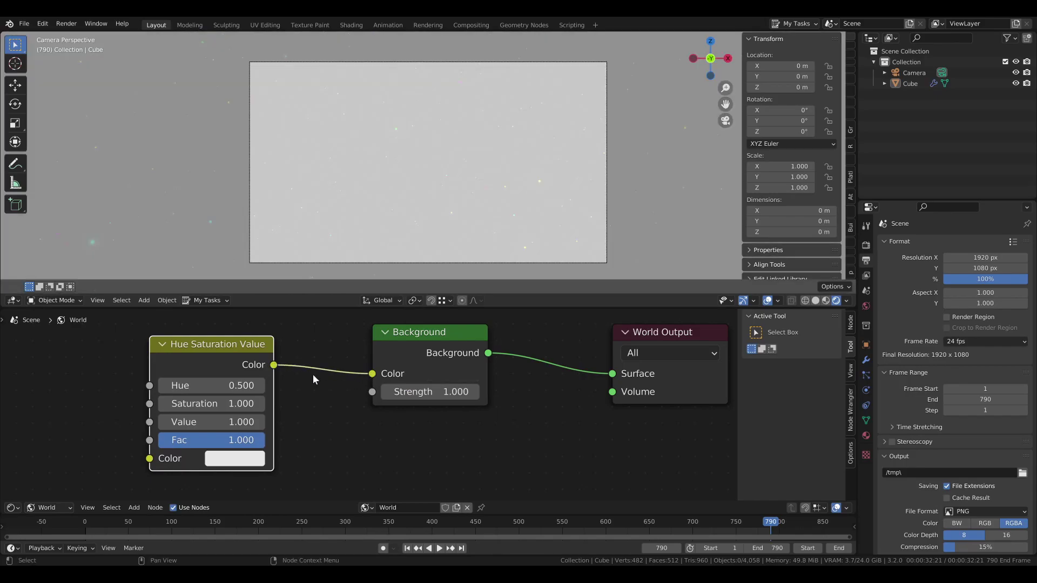
- Set the Hue Saturation Value node's input color to fully saturated red
{"action": "left_click", "coordinate": [233, 464]}
{"action": "left_click_drag", "start_coordinate": [267, 400], "coordinate": [328, 417]}
{"action": "left_click", "coordinate": [425, 452]}
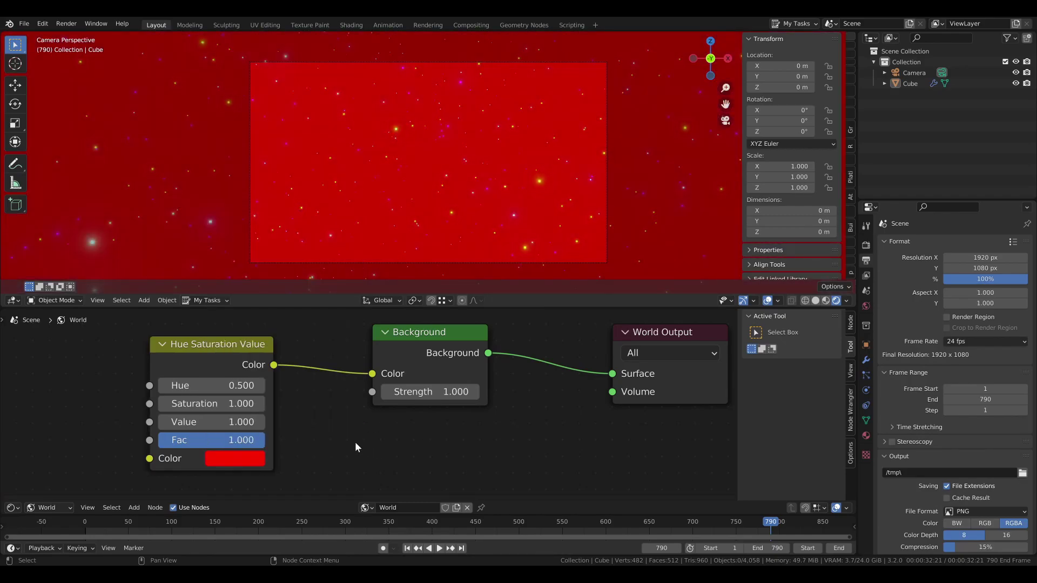
- Add a Math node set to Sine and connect its Value output to the Hue input
{"action": "middle_click_drag", "start_coordinate": [126, 378], "coordinate": [192, 377]}
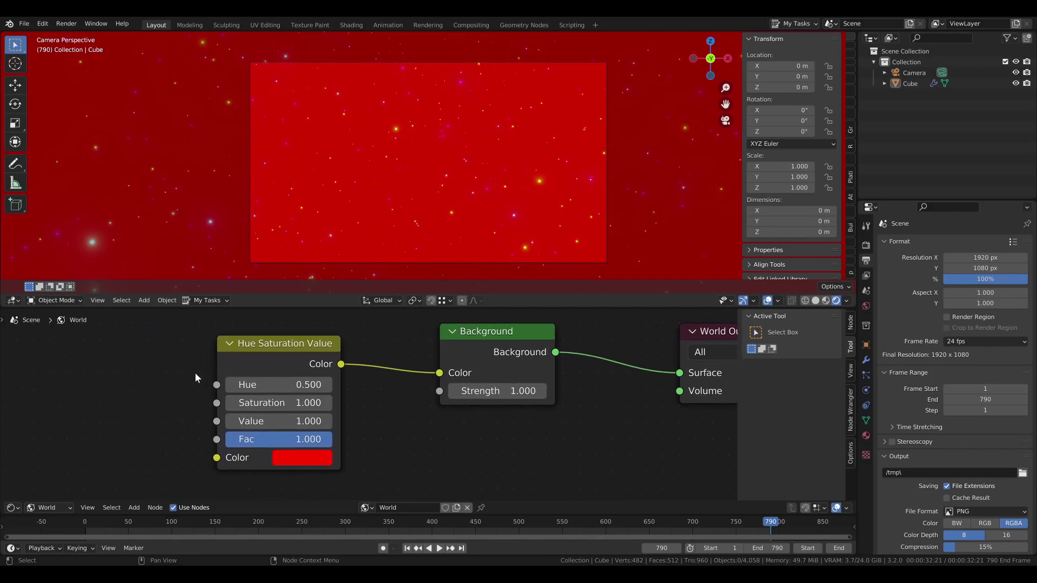
{"action": "scroll", "coordinate": [155, 451], "scroll_direction": "down", "scroll_amount": 2}
{"action": "middle_click_drag", "start_coordinate": [127, 428], "coordinate": [287, 382]}
{"action": "scroll", "coordinate": [284, 393], "scroll_direction": "down", "scroll_amount": 3}
{"action": "scroll", "coordinate": [210, 394], "scroll_direction": "up", "scroll_amount": 4}
{"action": "scroll", "coordinate": [246, 380], "scroll_direction": "down", "scroll_amount": 2}
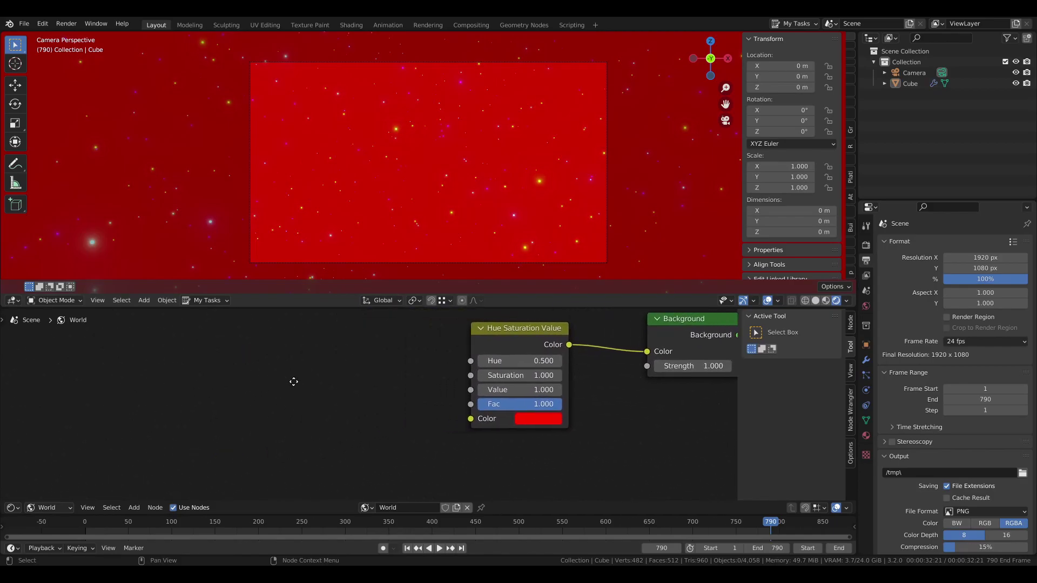
{"action": "key", "text": "shift+a"}
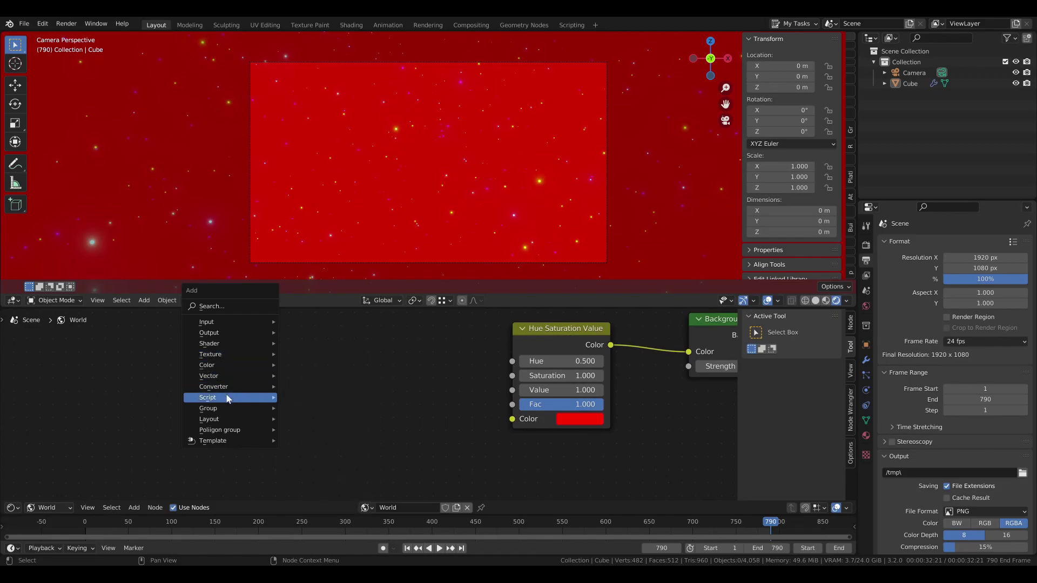
{"action": "mouse_move", "coordinate": [222, 388]}
{"action": "left_click", "coordinate": [331, 475]}
{"action": "left_click", "coordinate": [288, 337]}
{"action": "left_click", "coordinate": [332, 375]}
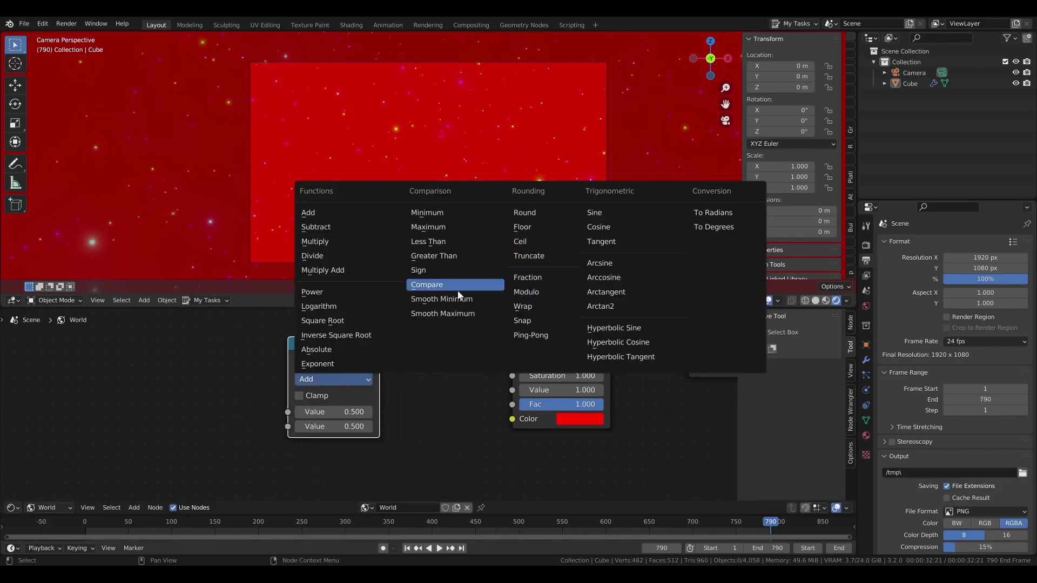
{"action": "left_click", "coordinate": [595, 212]}
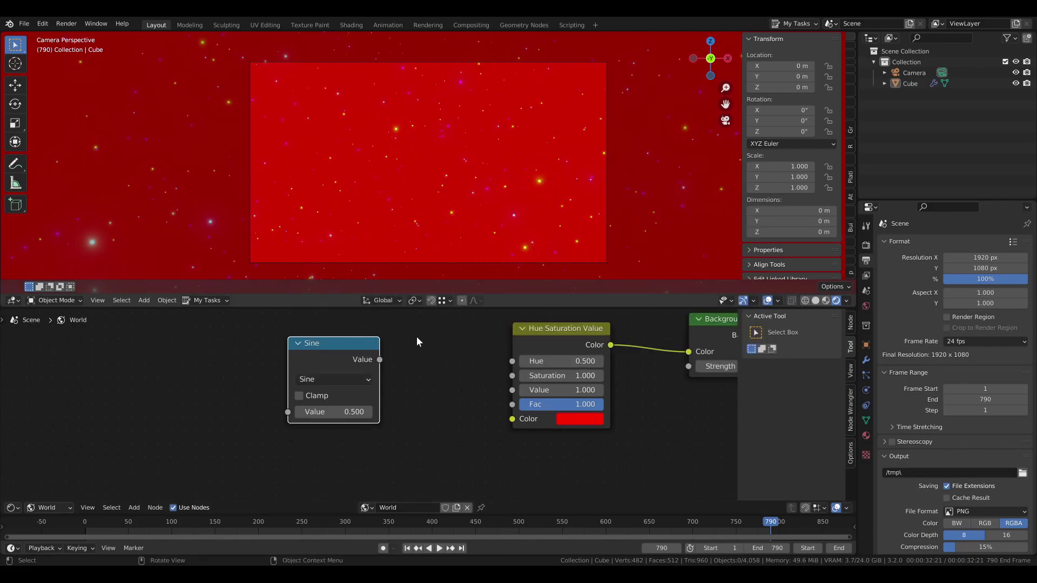
{"action": "left_click_drag", "start_coordinate": [383, 358], "coordinate": [512, 361]}
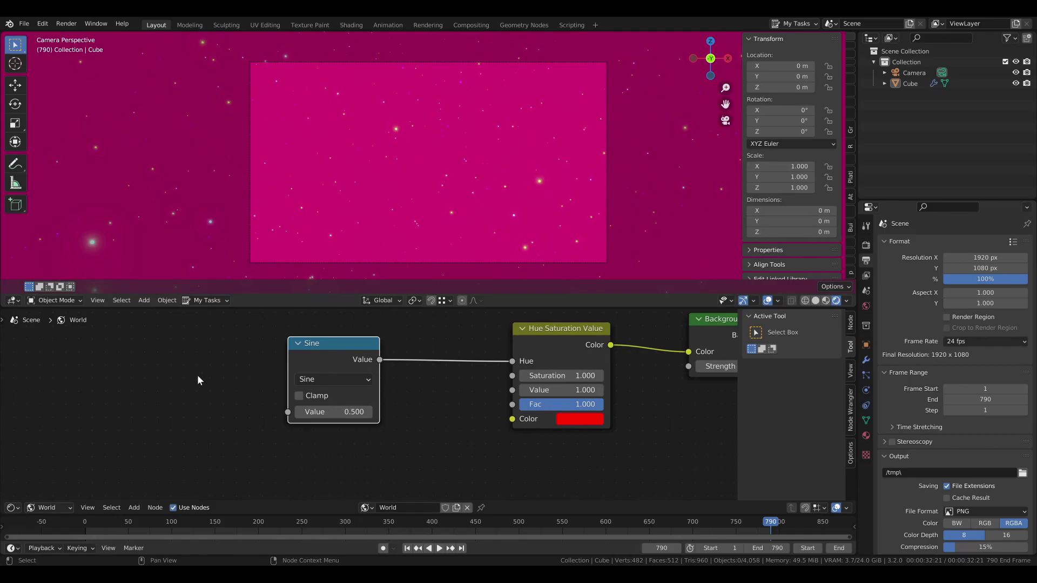
- Add a Value node before the Sine node and drive its value with the expression #frame
{"action": "middle_click_drag", "start_coordinate": [184, 400], "coordinate": [284, 399]}
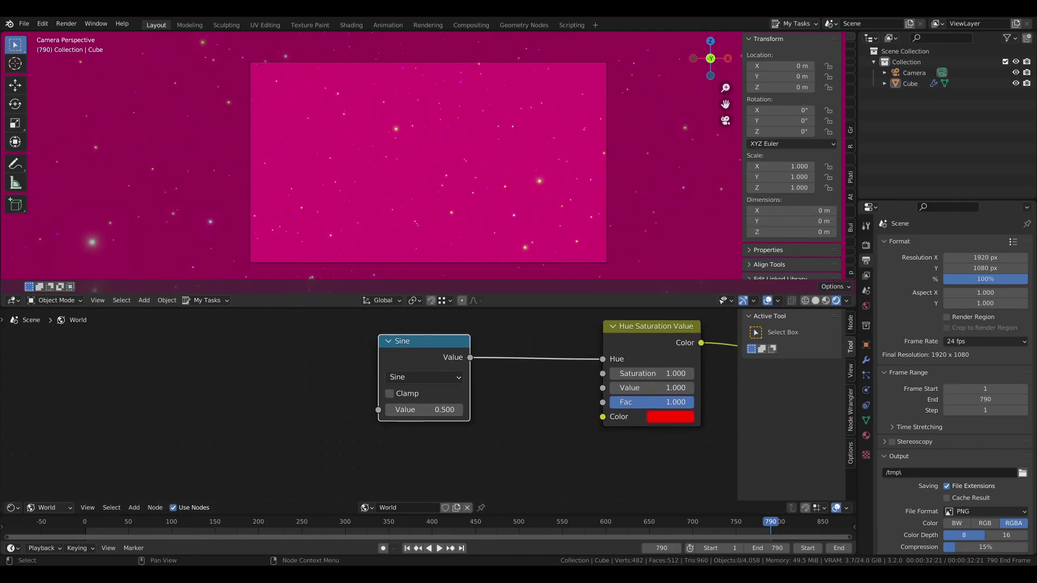
{"action": "key", "text": "shift+a"}
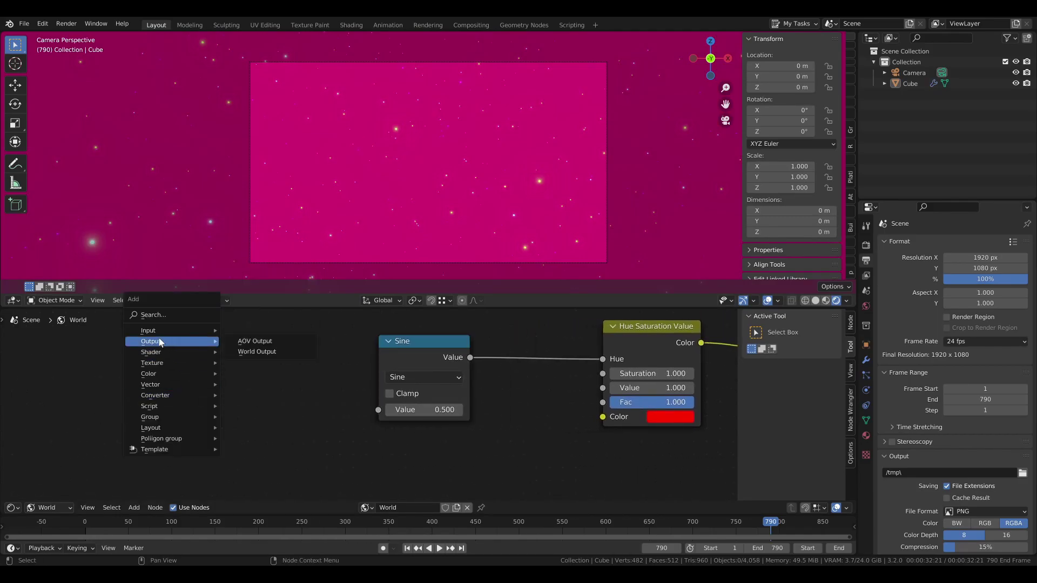
{"action": "mouse_move", "coordinate": [152, 333]}
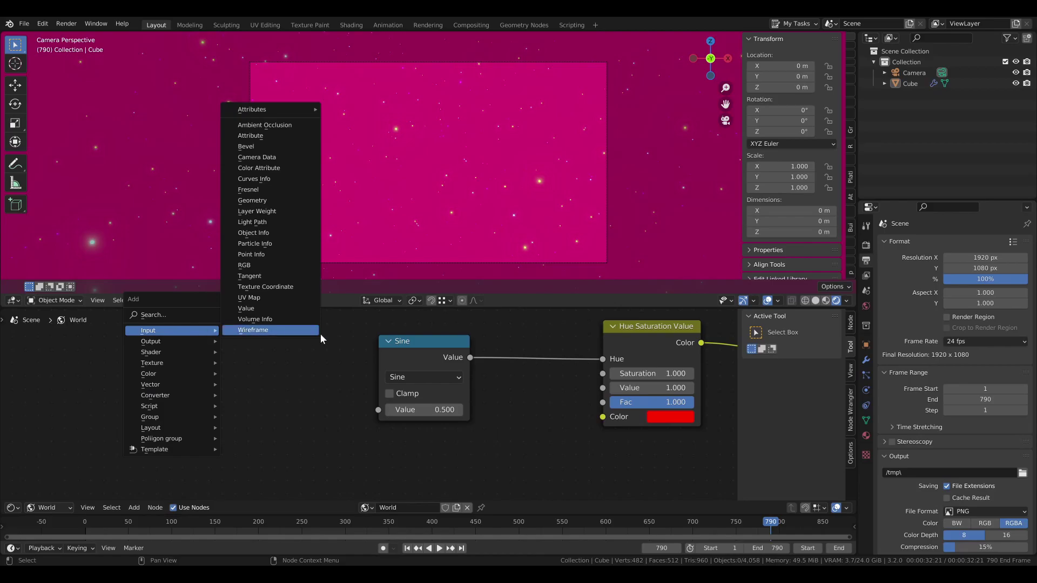
{"action": "left_click", "coordinate": [261, 311]}
{"action": "left_click", "coordinate": [199, 368]}
{"action": "key", "text": "shift+a"}
{"action": "key", "text": "s"}
{"action": "key", "text": "Escape"}
{"action": "left_click", "coordinate": [260, 410]}
{"action": "type", "text": "#"}
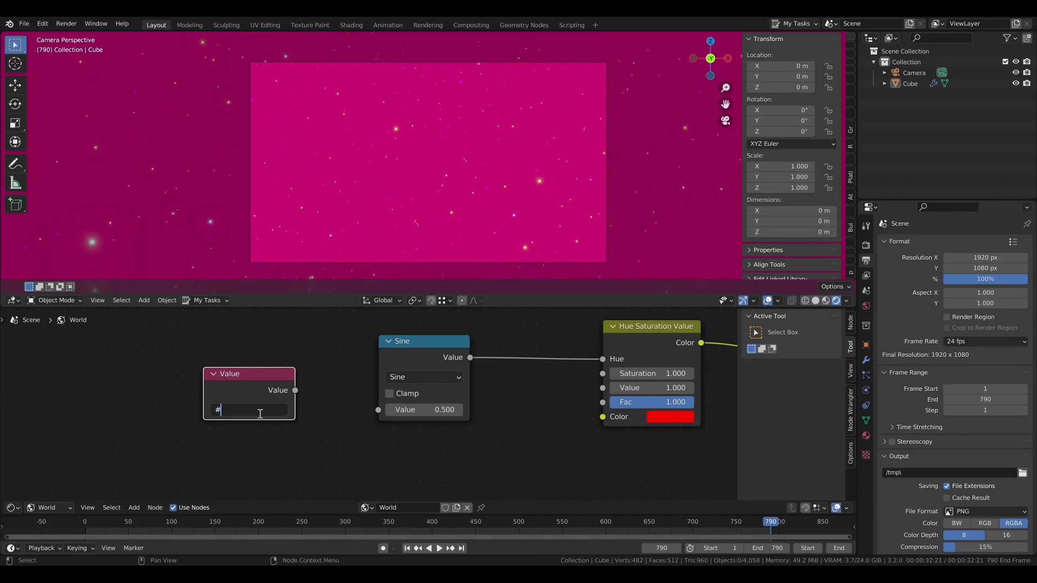
{"action": "type", "text": "frame"}
{"action": "key", "text": "Return"}
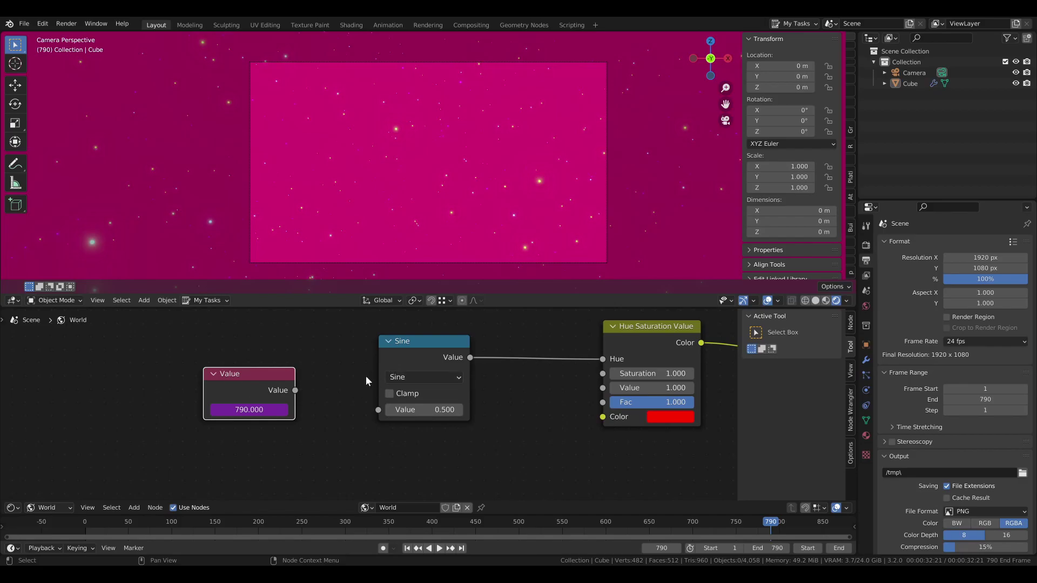
- Connect the Value node to the Sine node and go back three frames to check the background hue
{"action": "left_click", "coordinate": [327, 406]}
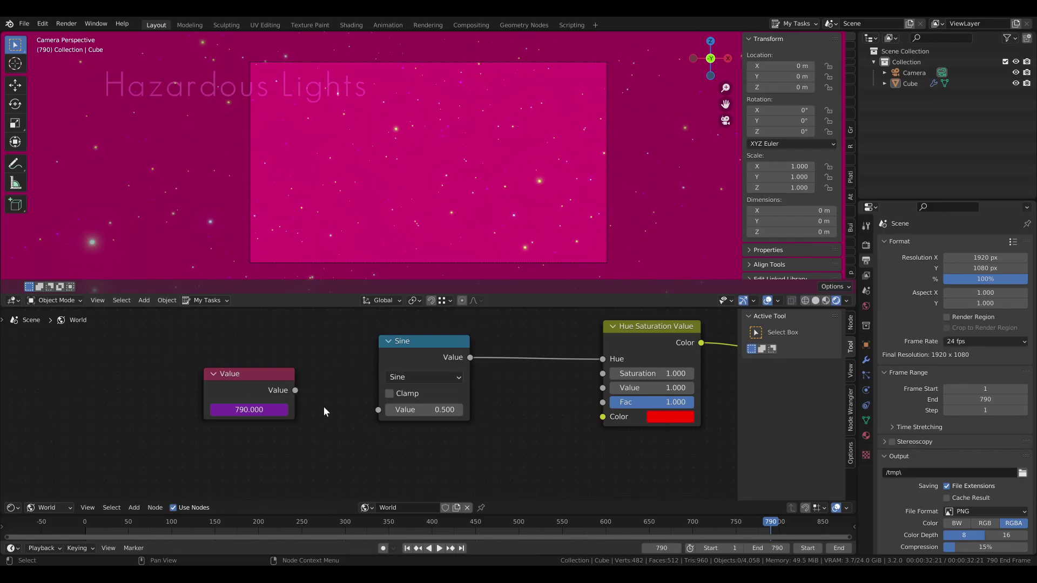
{"action": "right_click_drag", "start_coordinate": [283, 394], "coordinate": [377, 417], "text": "alt"}
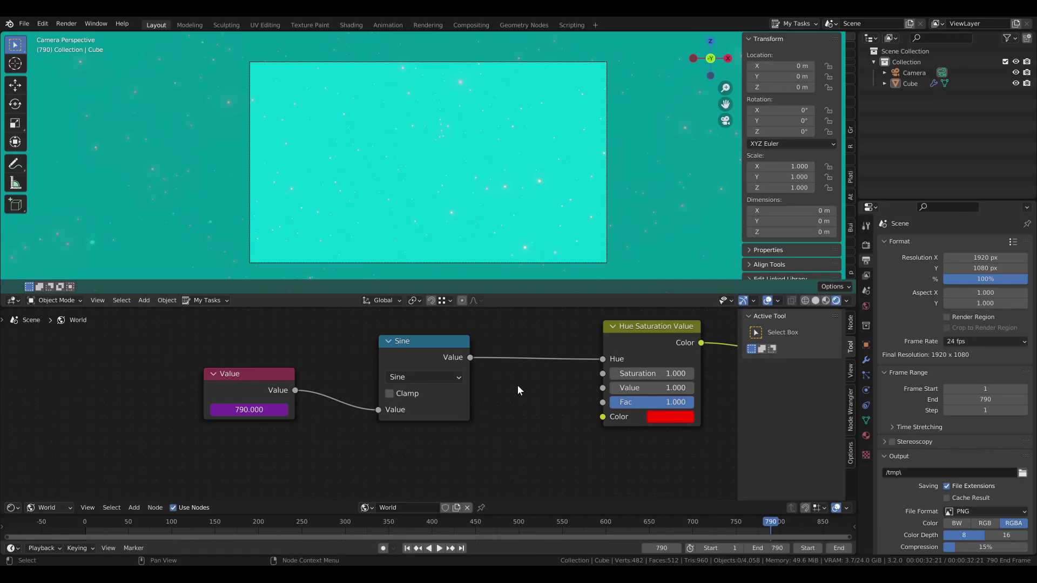
{"action": "key", "text": "Left"}
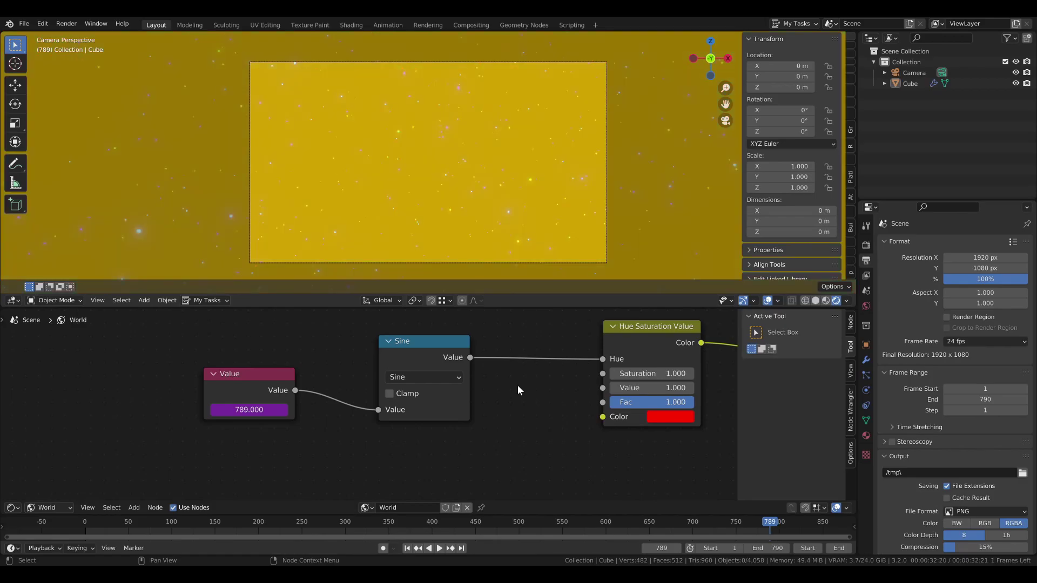
{"action": "key", "text": "Left"}
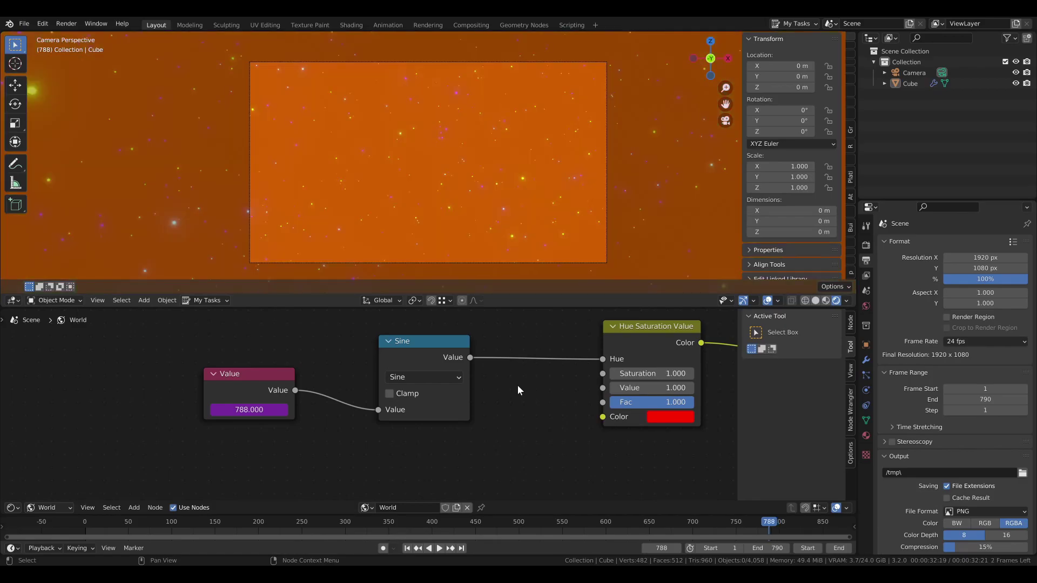
{"action": "key", "text": "Left"}
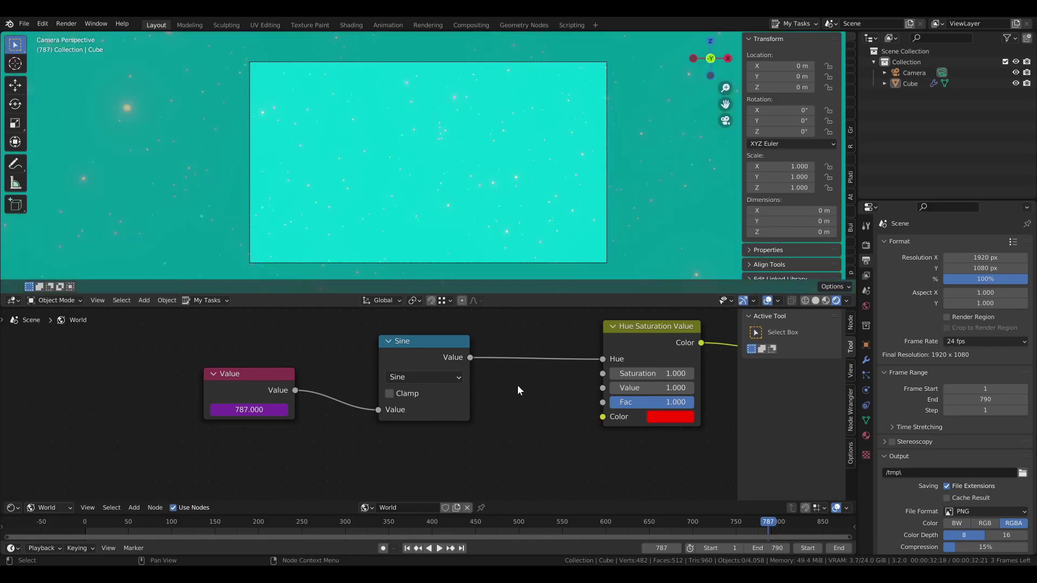
- Insert a duplicate of the Sine node between the Value and Sine nodes and set it to Multiply
{"action": "left_click", "coordinate": [445, 357]}
{"action": "key", "text": "shift+d"}
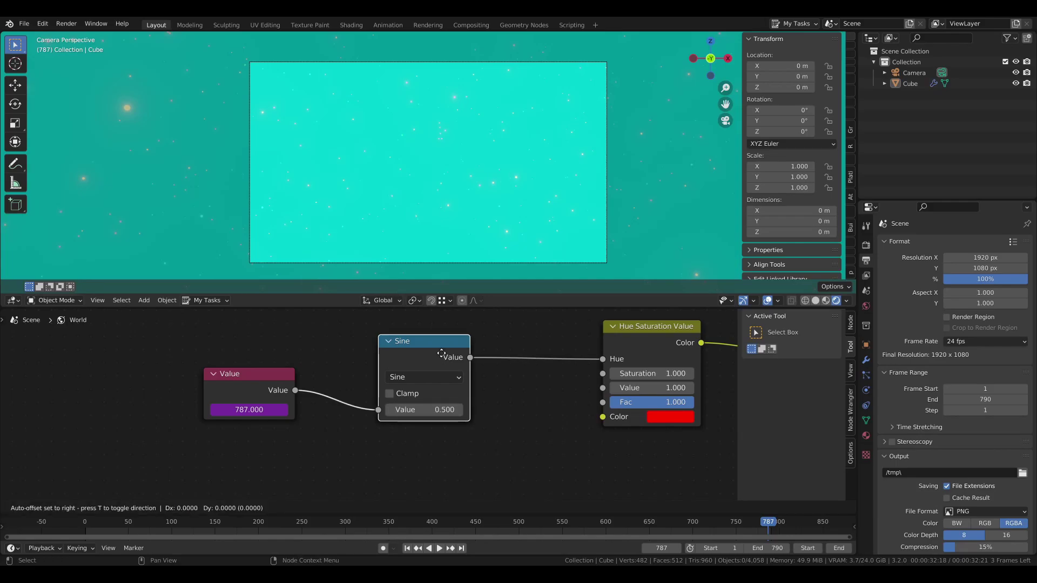
{"action": "left_click", "coordinate": [411, 378]}
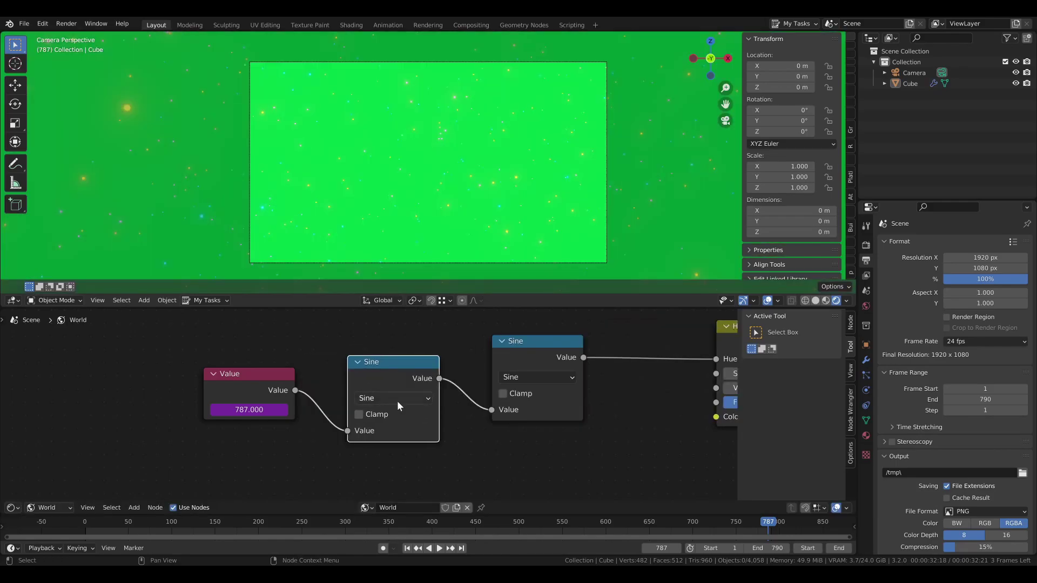
{"action": "left_click", "coordinate": [397, 400]}
{"action": "left_click", "coordinate": [387, 264]}
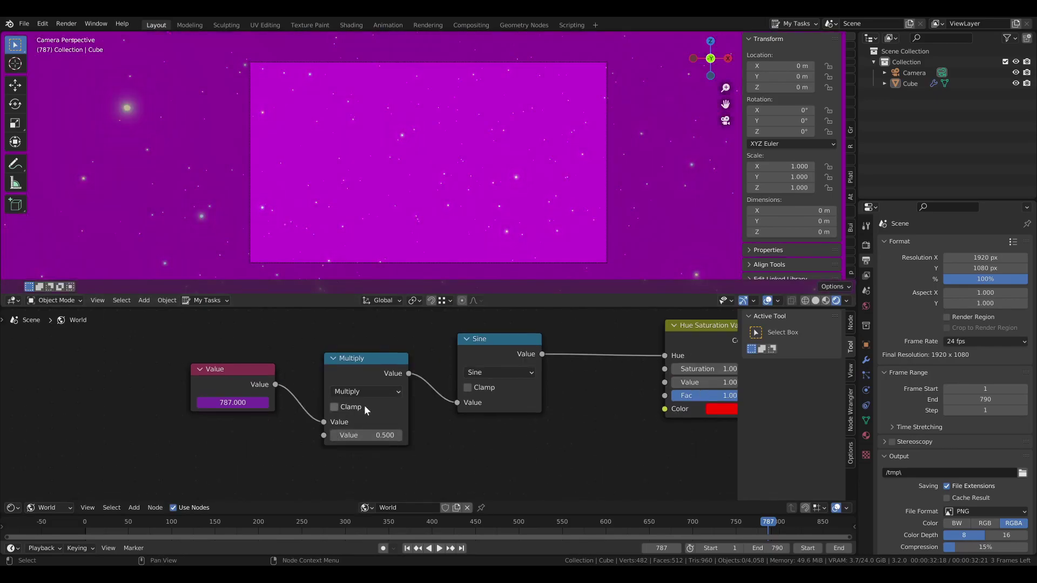
- Duplicate the Multiply node, connect the copy to the original's second Value input, and set the copy to Divide
{"action": "scroll", "coordinate": [364, 409], "scroll_direction": "down", "scroll_amount": 3}
{"action": "middle_click_drag", "start_coordinate": [278, 418], "coordinate": [376, 379]}
{"action": "left_click", "coordinate": [465, 329]}
{"action": "key", "text": "shift+d"}
{"action": "left_click", "coordinate": [333, 417]}
{"action": "left_click_drag", "start_coordinate": [348, 418], "coordinate": [439, 388]}
{"action": "middle_click_drag", "start_coordinate": [291, 424], "coordinate": [306, 383]}
{"action": "scroll", "coordinate": [323, 387], "scroll_direction": "up", "scroll_amount": 3}
{"action": "left_click", "coordinate": [374, 381]}
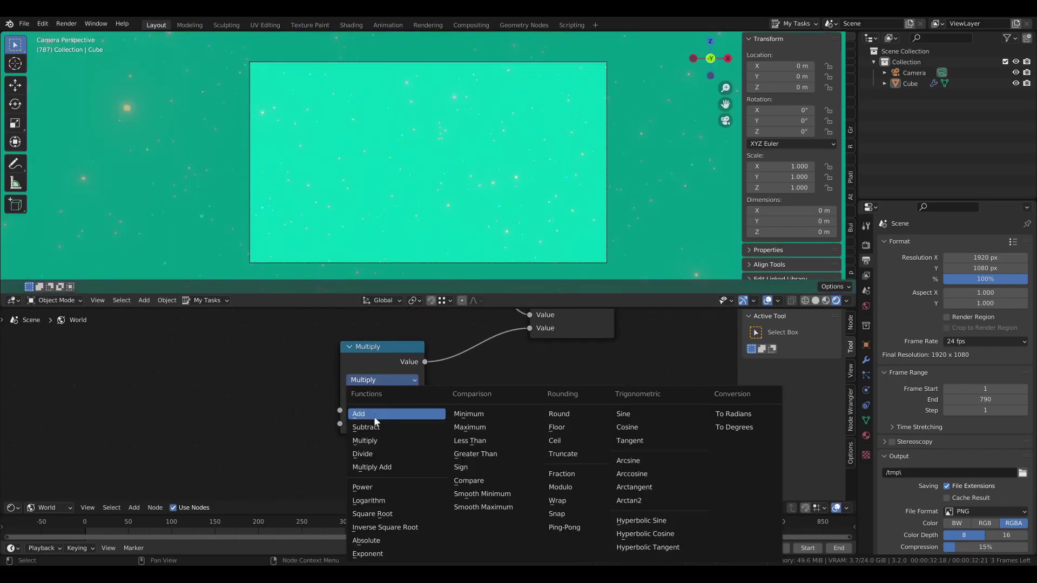
{"action": "left_click", "coordinate": [370, 454]}
{"action": "scroll", "coordinate": [517, 387], "scroll_direction": "down", "scroll_amount": 2}
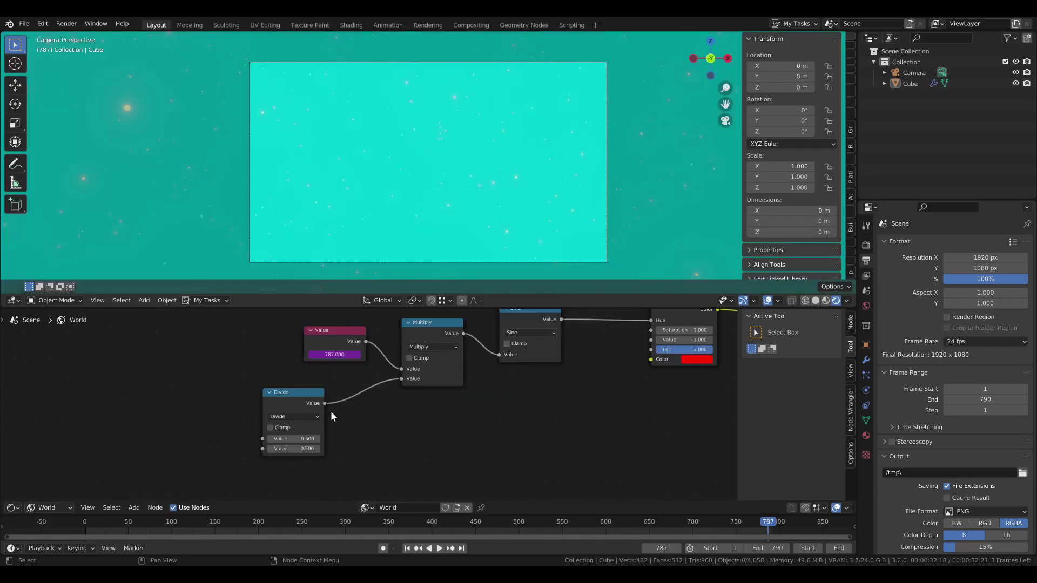
- Set the Divide node to pi (3.14159265358979323846264338327) over 790 and compare the background color at the last and first frames
{"action": "left_click", "coordinate": [297, 439]}
{"action": "type", "text": "3.14159"}
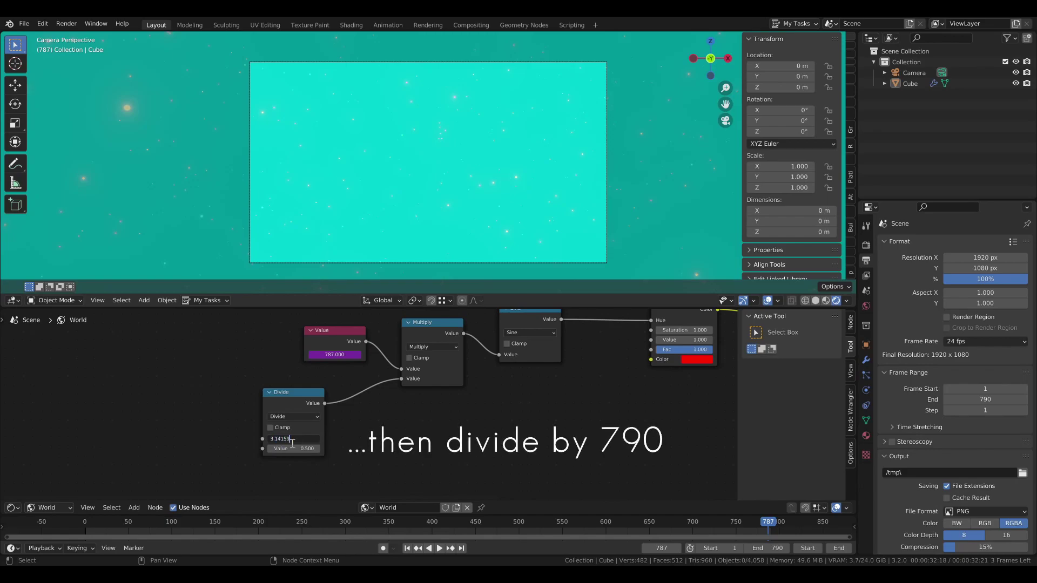
{"action": "type", "text": "265358979323846264338327"}
{"action": "key", "text": "Return"}
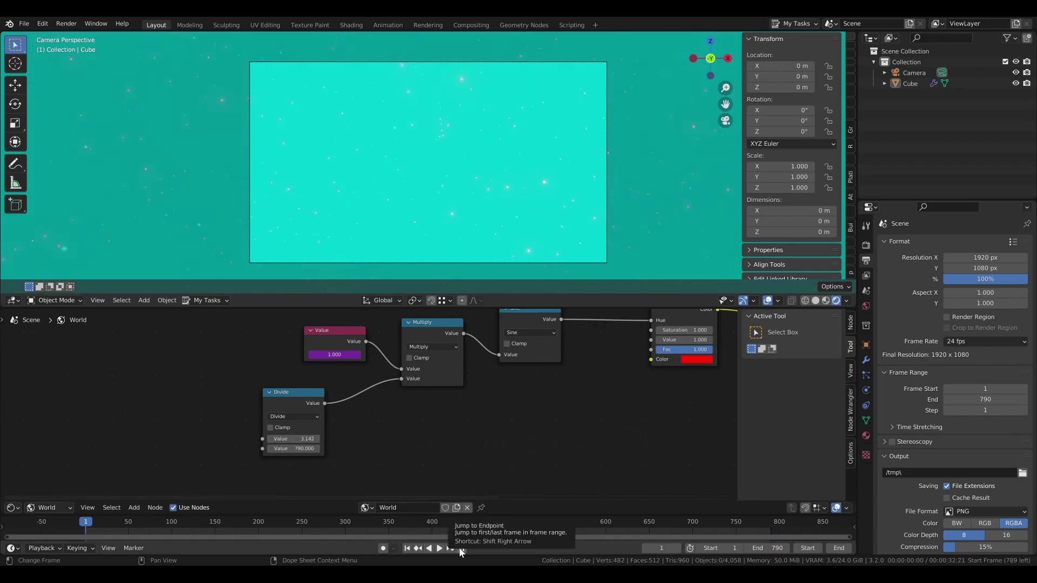
{"action": "left_click", "coordinate": [461, 548]}
{"action": "left_click", "coordinate": [408, 549]}
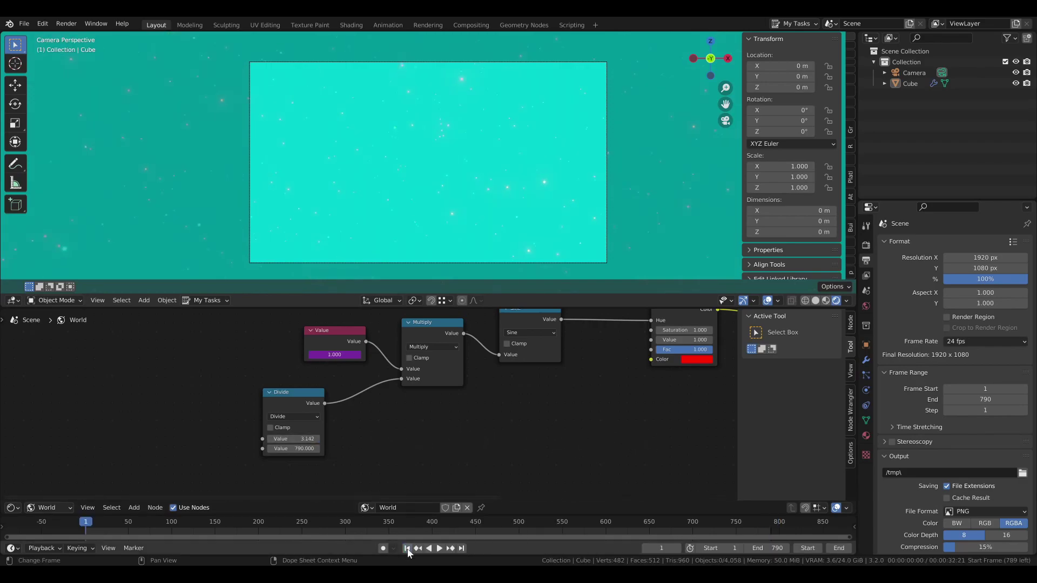
- Compare the last and first frames again and scrub the timeline through to frame 734 to check the background hue cycle
{"action": "left_click", "coordinate": [462, 548]}
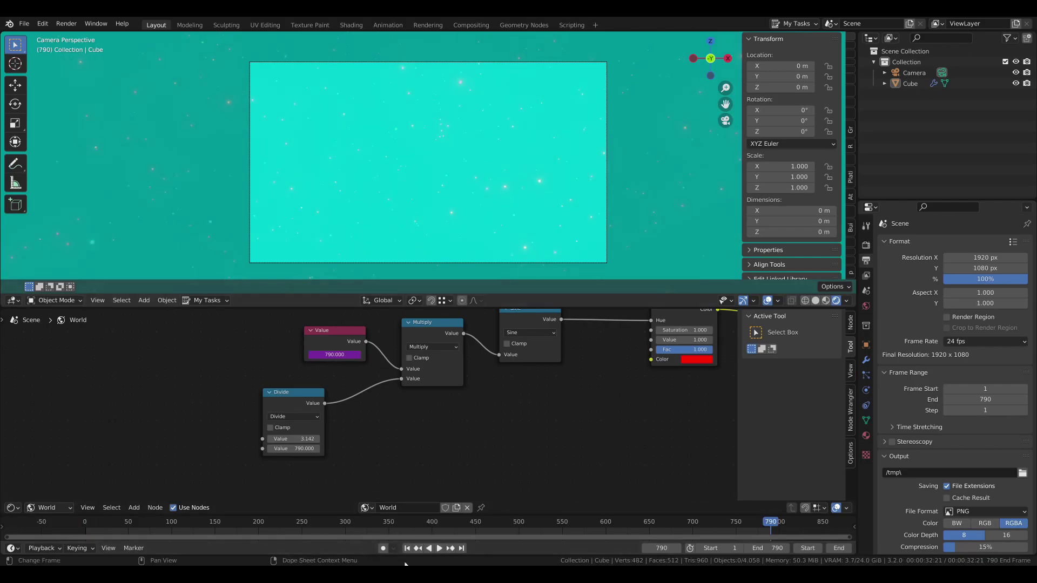
{"action": "left_click", "coordinate": [406, 549]}
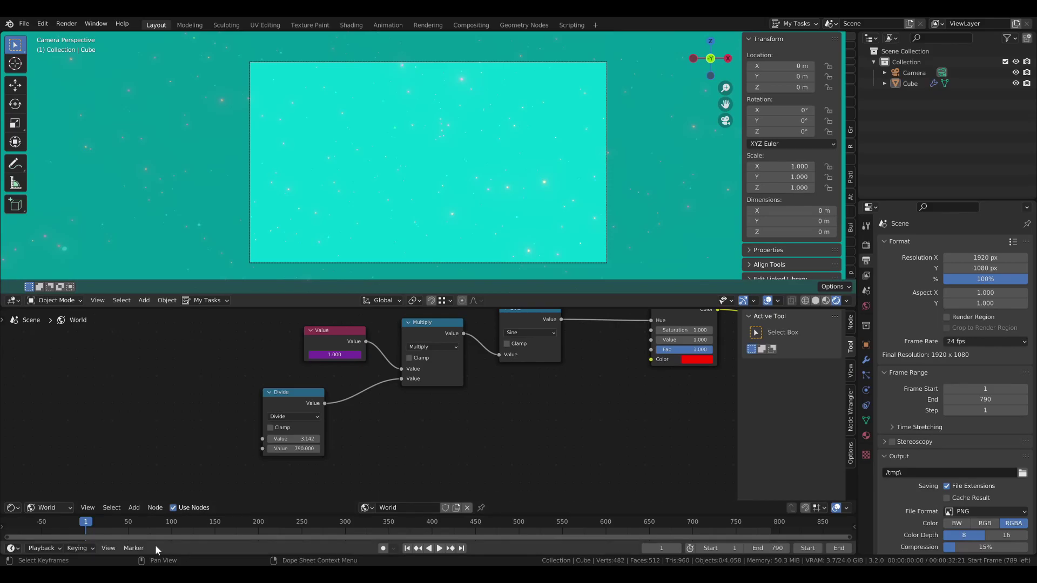
{"action": "left_click_drag", "start_coordinate": [121, 521], "coordinate": [722, 527]}
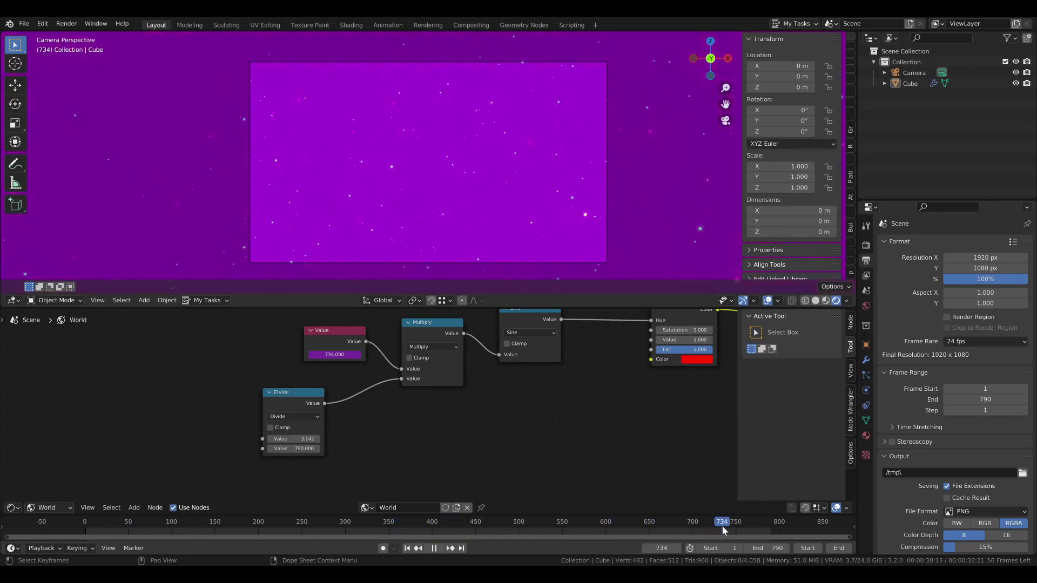
- Lower the Background node, duplicate the Multiply node, and connect the copy to the Background's Strength input
{"action": "scroll", "coordinate": [601, 403], "scroll_direction": "down", "scroll_amount": 6}
{"action": "middle_click_drag", "start_coordinate": [601, 403], "coordinate": [500, 416]}
{"action": "scroll", "coordinate": [499, 415], "scroll_direction": "up", "scroll_amount": 2}
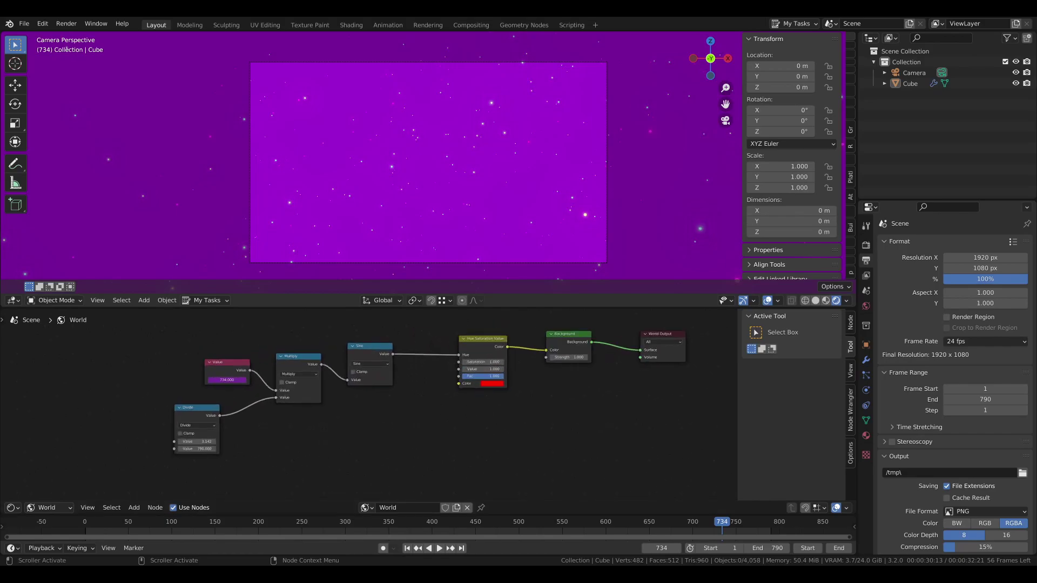
{"action": "left_click_drag", "start_coordinate": [572, 339], "coordinate": [584, 383]}
{"action": "left_click", "coordinate": [426, 426]}
{"action": "middle_click_drag", "start_coordinate": [425, 426], "coordinate": [413, 398]}
{"action": "scroll", "coordinate": [414, 399], "scroll_direction": "up", "scroll_amount": 2}
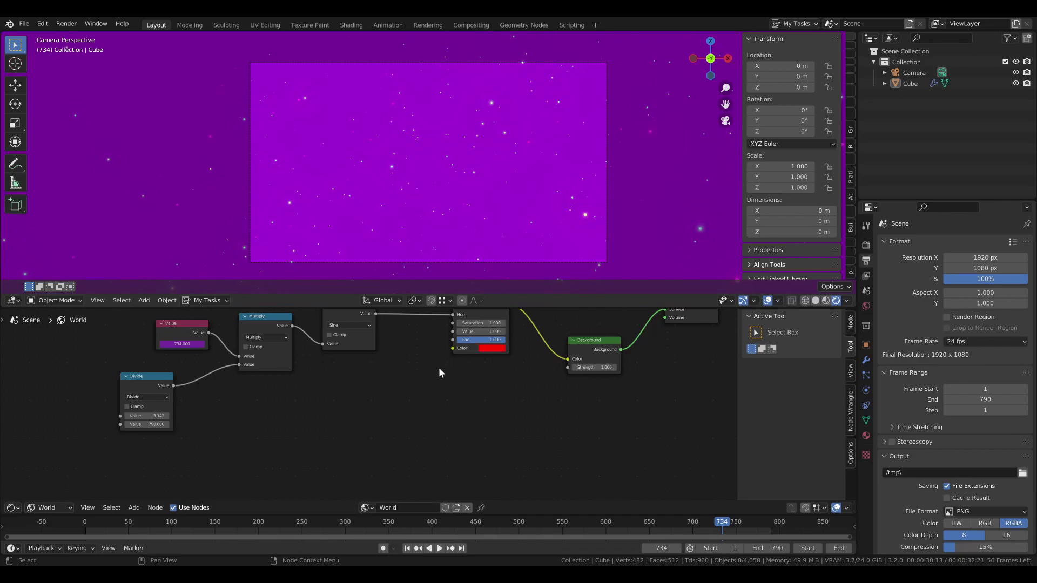
{"action": "scroll", "coordinate": [446, 433], "scroll_direction": "up", "scroll_amount": 1}
{"action": "left_click", "coordinate": [261, 320]}
{"action": "key", "text": "shift+d"}
{"action": "left_click", "coordinate": [476, 387]}
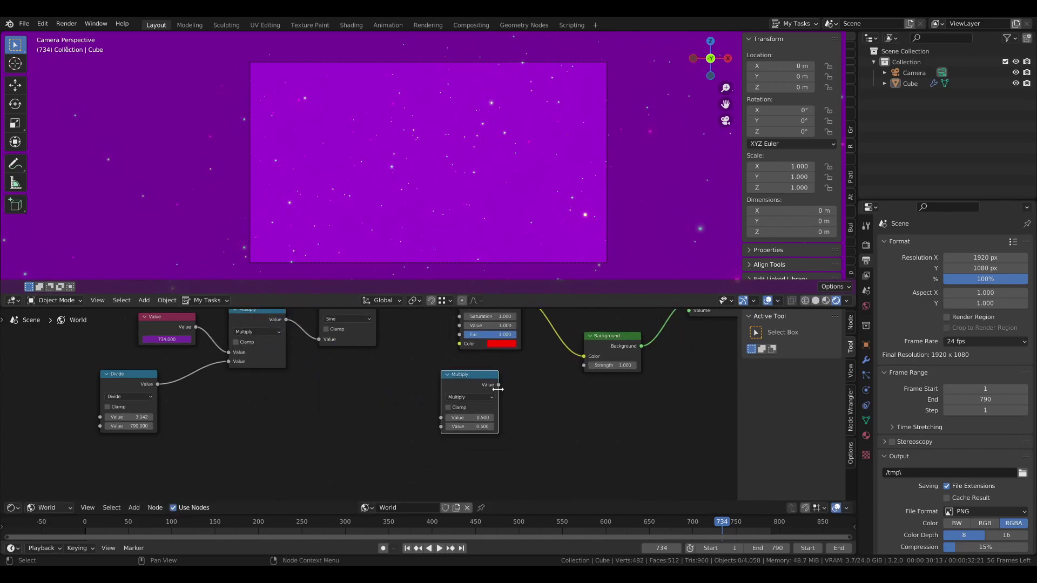
{"action": "left_click_drag", "start_coordinate": [499, 385], "coordinate": [585, 364]}
- Add a Noise Texture node and connect its Fac output to the first value of the Multiply node feeding Strength
{"action": "middle_click_drag", "start_coordinate": [366, 401], "coordinate": [419, 415]}
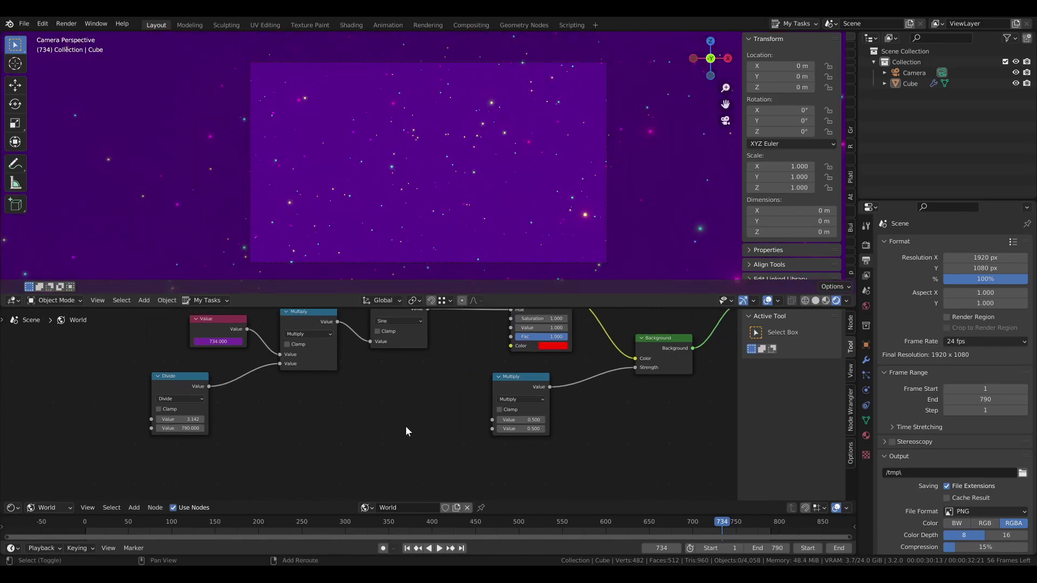
{"action": "key", "text": "shift+a"}
{"action": "mouse_move", "coordinate": [358, 471]}
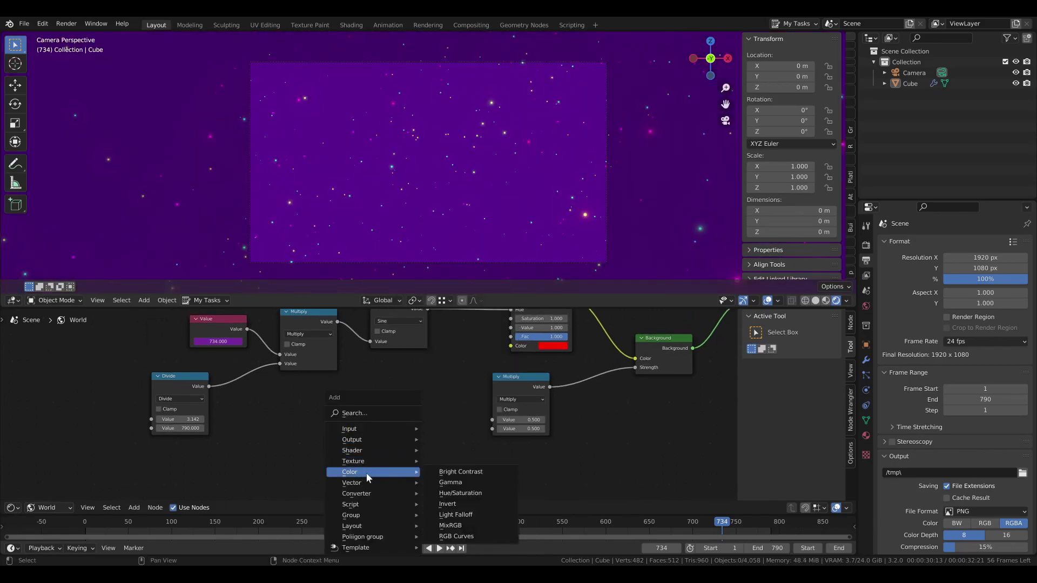
{"action": "left_click", "coordinate": [457, 407]}
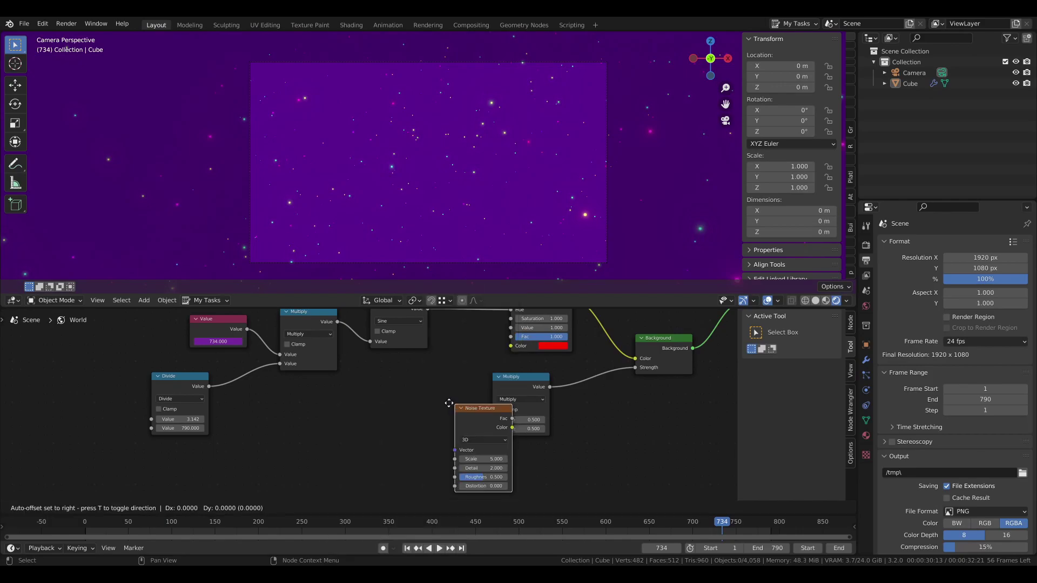
{"action": "left_click", "coordinate": [352, 403]}
{"action": "left_click_drag", "start_coordinate": [407, 415], "coordinate": [494, 421]}
{"action": "scroll", "coordinate": [448, 426], "scroll_direction": "up", "scroll_amount": 1}
{"action": "middle_click_drag", "start_coordinate": [441, 434], "coordinate": [403, 392]}
{"action": "scroll", "coordinate": [403, 392], "scroll_direction": "up", "scroll_amount": 2}
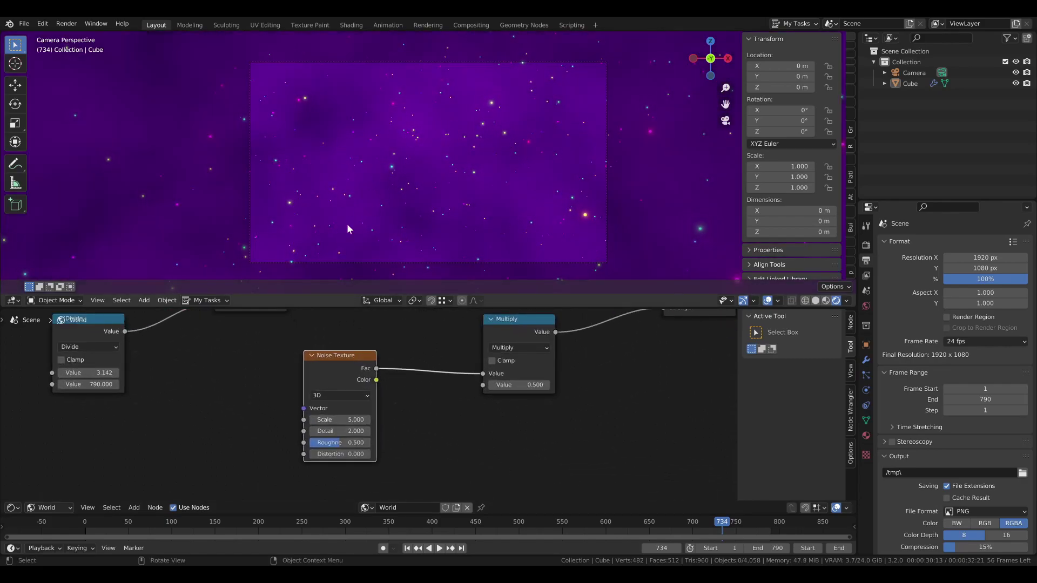
- Insert a ColorRamp between the Noise Texture and Multiply nodes, bringing the black stop inward and the white stop to 0.864
{"action": "left_click_drag", "start_coordinate": [338, 368], "coordinate": [225, 383]}
{"action": "key", "text": "shift+a"}
{"action": "mouse_move", "coordinate": [234, 400]}
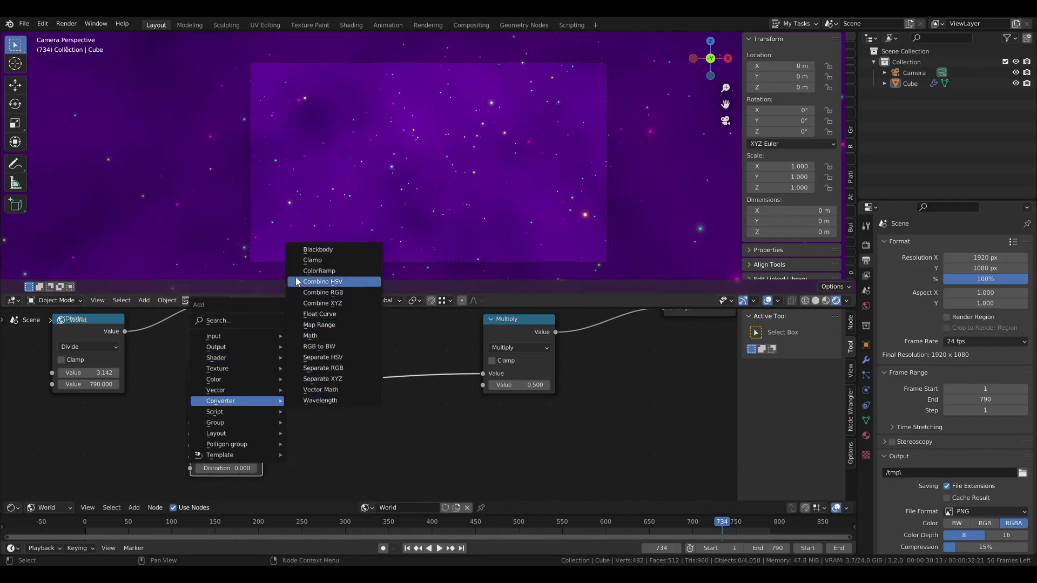
{"action": "left_click", "coordinate": [313, 270]}
{"action": "left_click", "coordinate": [321, 361]}
{"action": "scroll", "coordinate": [323, 365], "scroll_direction": "up", "scroll_amount": 2}
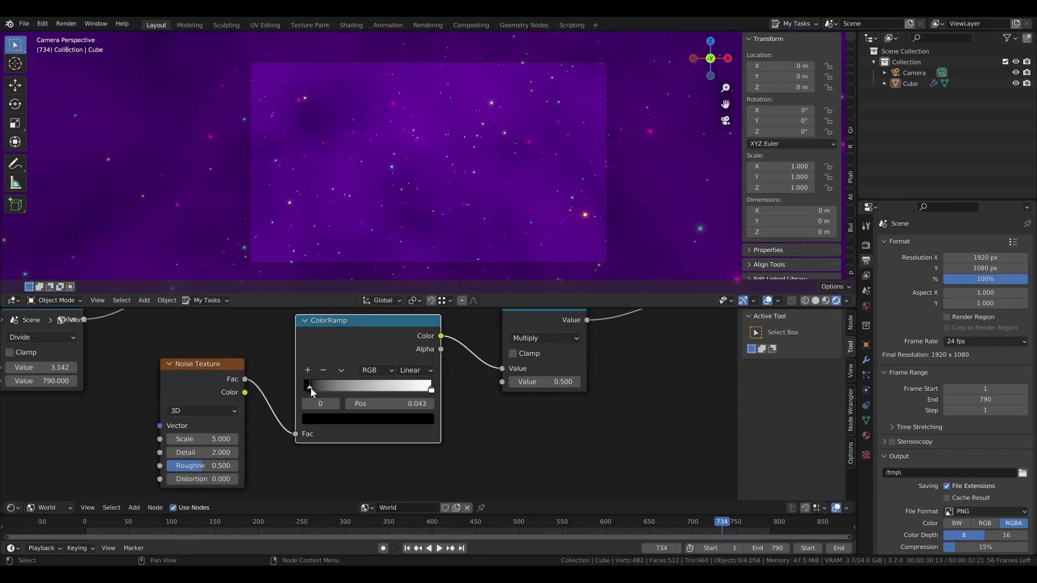
{"action": "left_click", "coordinate": [431, 389]}
{"action": "left_click_drag", "start_coordinate": [431, 390], "coordinate": [415, 392]}
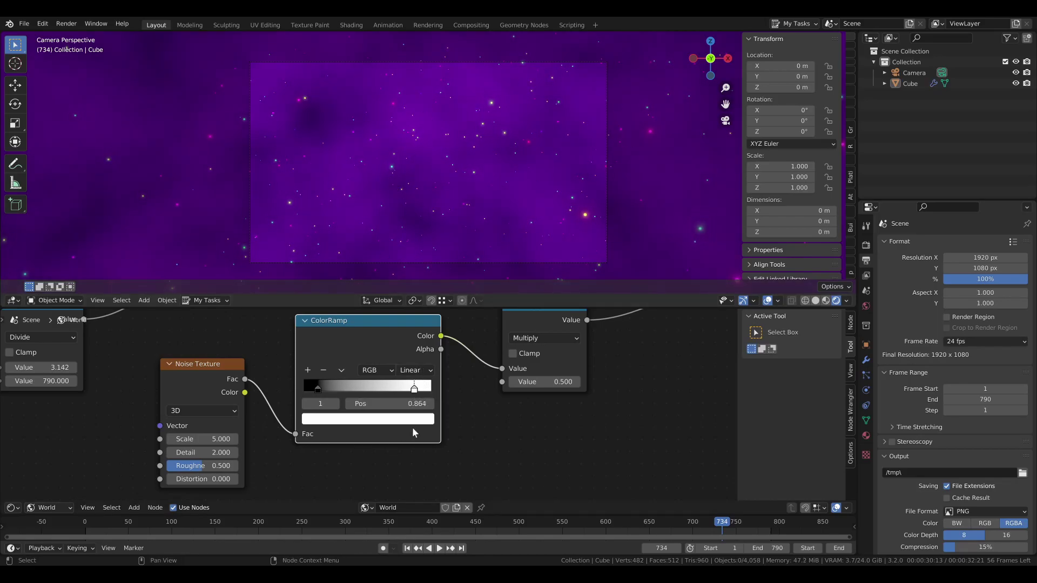
- Move the Noise Texture lower, add Texture Coordinate and Mapping nodes in front of it, and spread them out
{"action": "scroll", "coordinate": [369, 406], "scroll_direction": "down", "scroll_amount": 2}
{"action": "scroll", "coordinate": [268, 404], "scroll_direction": "down", "scroll_amount": 9}
{"action": "middle_click_drag", "start_coordinate": [268, 404], "coordinate": [384, 381]}
{"action": "scroll", "coordinate": [389, 387], "scroll_direction": "up", "scroll_amount": 4}
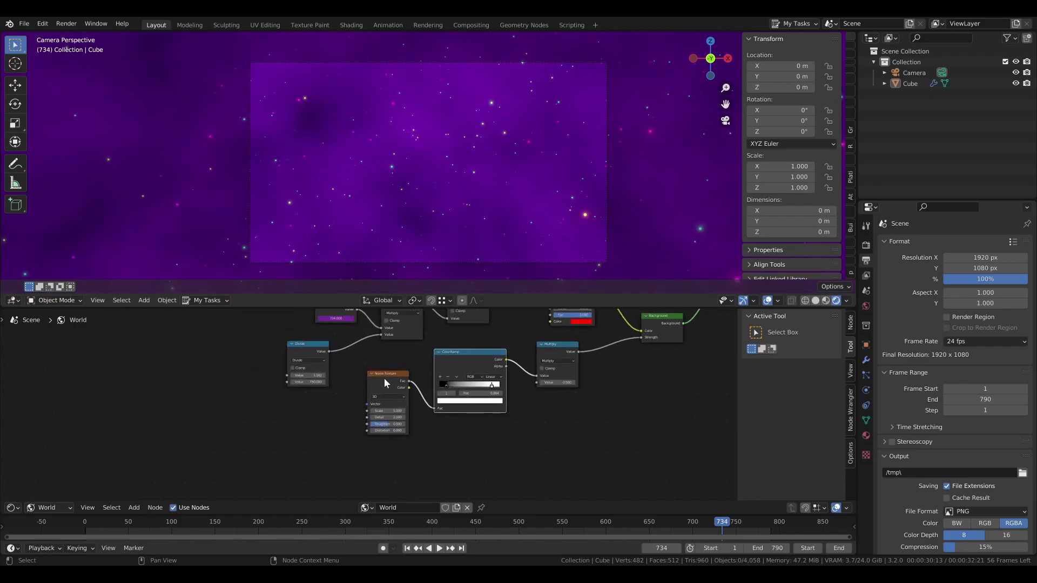
{"action": "left_click_drag", "start_coordinate": [381, 386], "coordinate": [383, 412]}
{"action": "scroll", "coordinate": [362, 413], "scroll_direction": "up", "scroll_amount": 1}
{"action": "scroll", "coordinate": [350, 396], "scroll_direction": "up", "scroll_amount": 2}
{"action": "middle_click_drag", "start_coordinate": [350, 395], "coordinate": [362, 331]}
{"action": "scroll", "coordinate": [361, 333], "scroll_direction": "up", "scroll_amount": 3}
{"action": "left_click", "coordinate": [338, 358]}
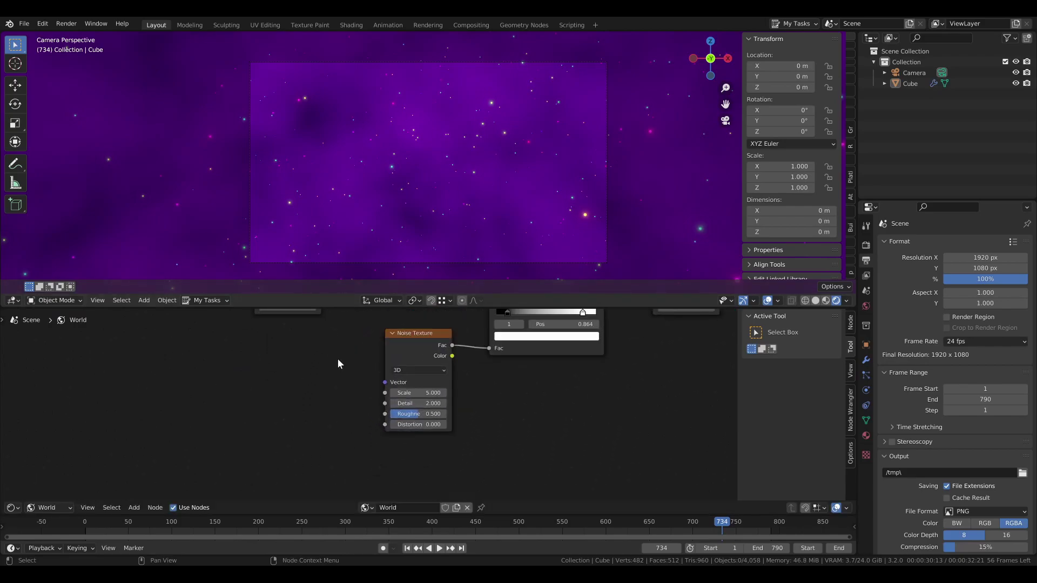
{"action": "left_click", "coordinate": [412, 348]}
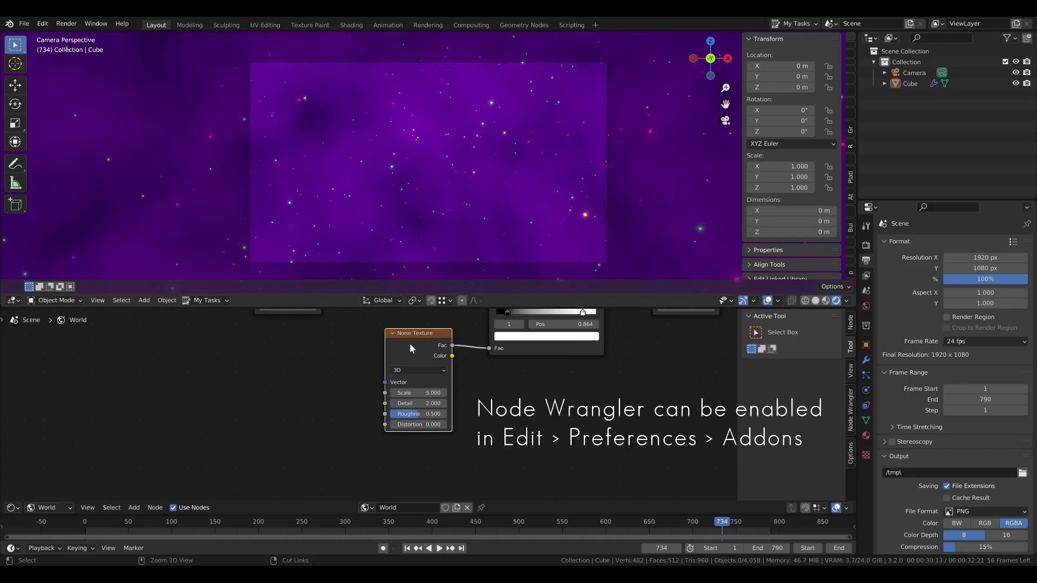
{"action": "key", "text": "ctrl+t"}
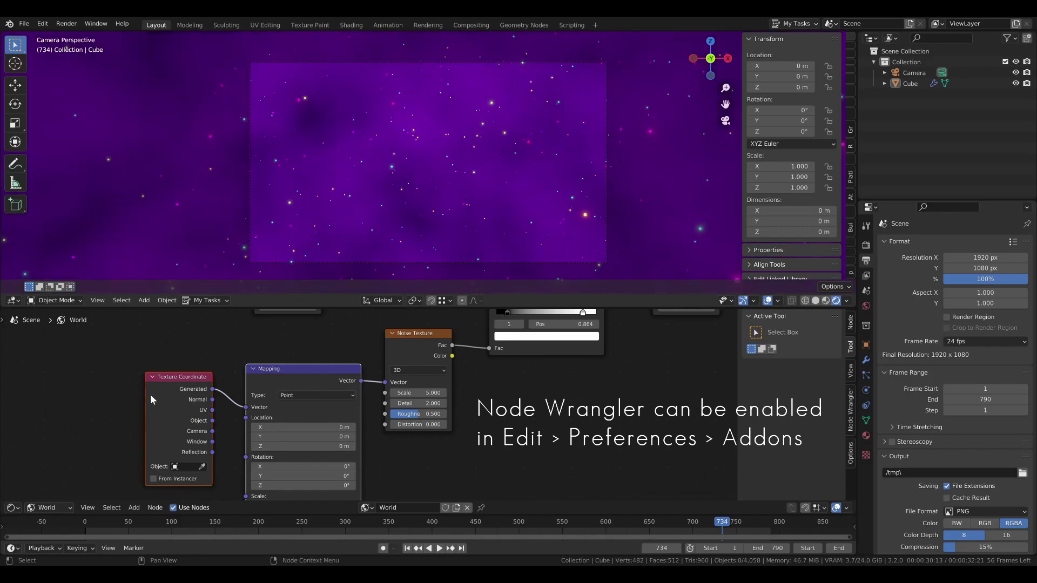
{"action": "scroll", "coordinate": [178, 371], "scroll_direction": "down", "scroll_amount": 3}
{"action": "left_click_drag", "start_coordinate": [204, 402], "coordinate": [164, 405]}
{"action": "left_click", "coordinate": [184, 365]}
- Try shifting the Mapping node's Y location to preview how the noise moves
{"action": "middle_click_drag", "start_coordinate": [289, 436], "coordinate": [280, 387]}
{"action": "left_click_drag", "start_coordinate": [279, 385], "coordinate": [397, 385]}
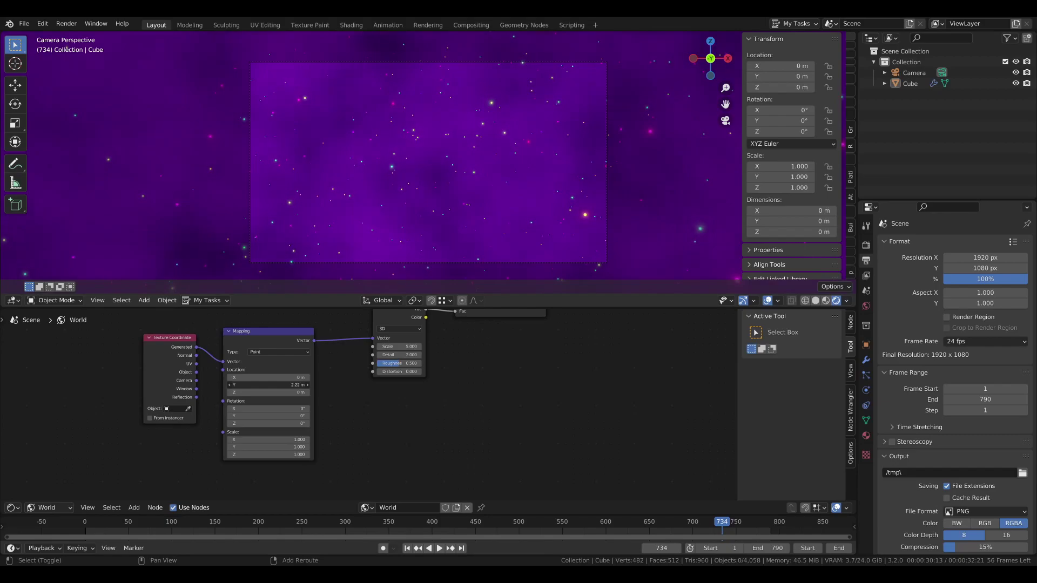
{"action": "right_click", "coordinate": [268, 385]}
- Add a Combine XYZ node and connect its Vector output to the Mapping node's Location input
{"action": "middle_click_drag", "start_coordinate": [209, 386], "coordinate": [306, 411]}
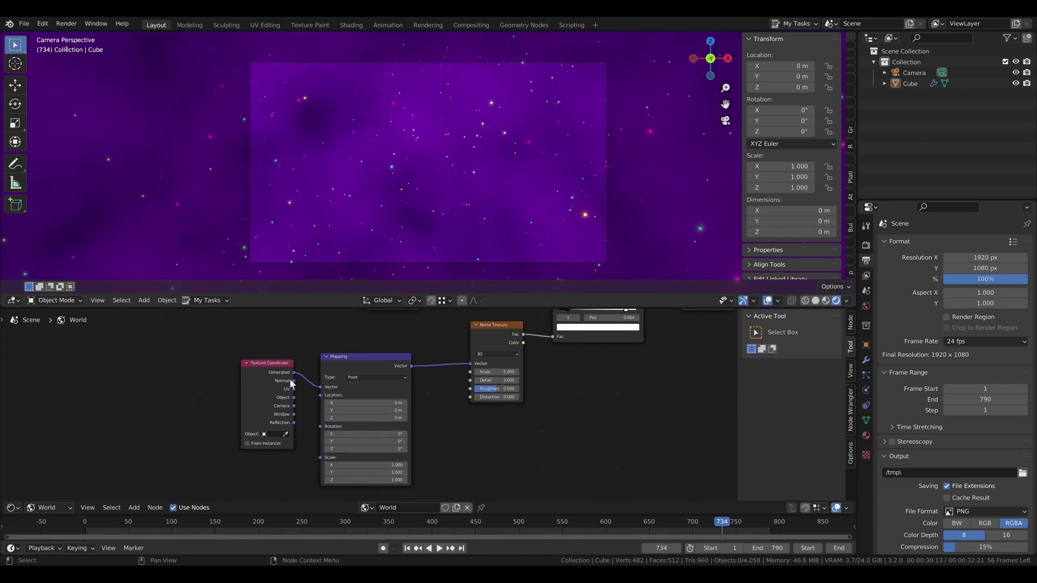
{"action": "key", "text": "shift+a"}
{"action": "mouse_move", "coordinate": [206, 374]}
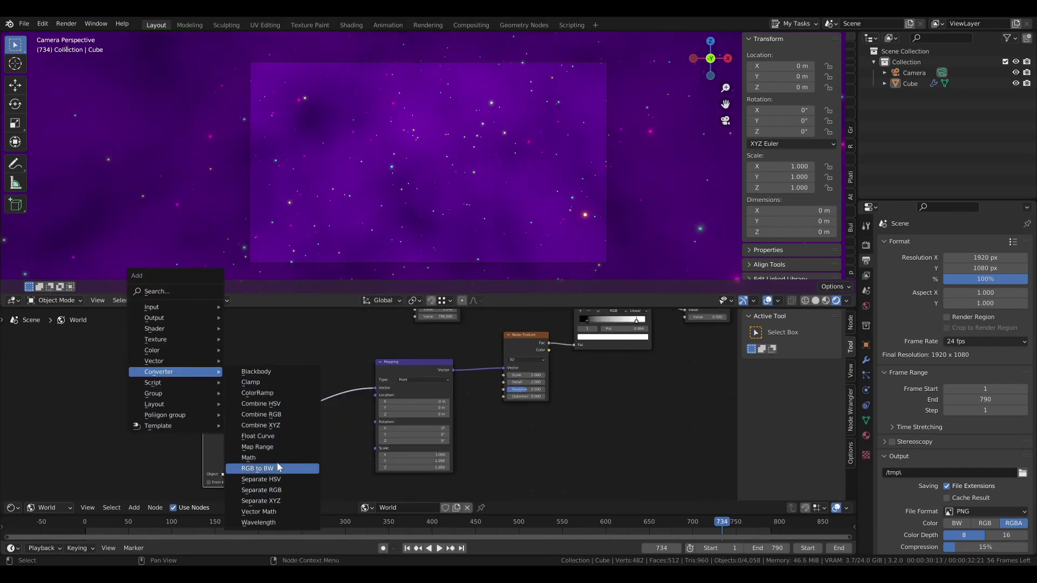
{"action": "left_click", "coordinate": [261, 425]}
{"action": "left_click", "coordinate": [319, 372]}
{"action": "left_click_drag", "start_coordinate": [307, 363], "coordinate": [375, 396]}
- Rearrange the world nodes to leave room between the Sine chain and the noise and background nodes
{"action": "scroll", "coordinate": [260, 351], "scroll_direction": "down", "scroll_amount": 6}
{"action": "middle_click_drag", "start_coordinate": [297, 324], "coordinate": [300, 361]}
{"action": "left_click_drag", "start_coordinate": [390, 318], "coordinate": [521, 358]}
{"action": "left_click", "coordinate": [410, 362], "text": "shift"}
{"action": "left_click", "coordinate": [222, 374]}
{"action": "left_click", "coordinate": [284, 365]}
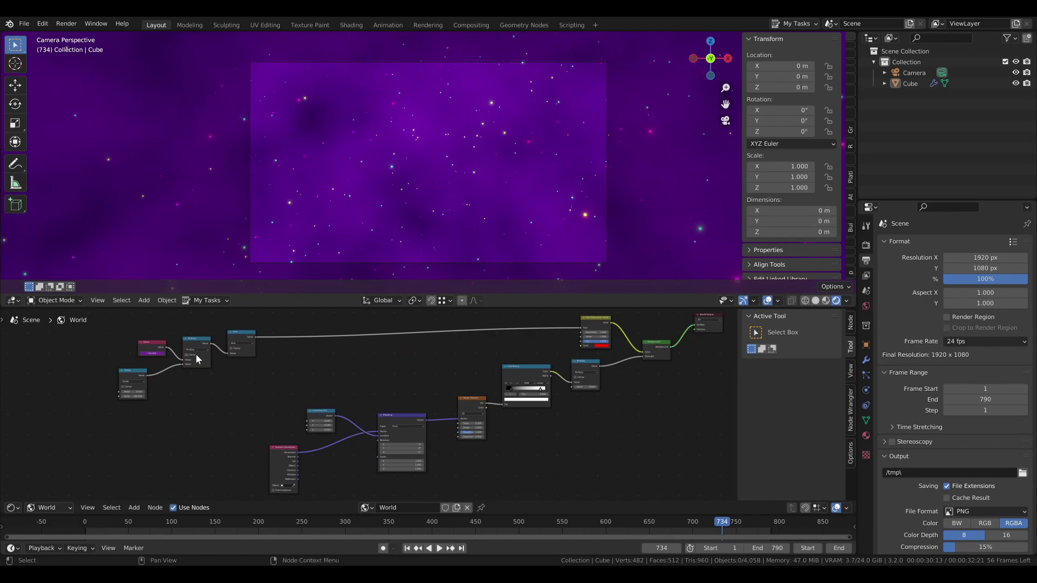
- Drive Combine XYZ's Y from the Sine output through a duplicated Math node dividing by 10, and preview the animation
{"action": "key", "text": "shift+d"}
{"action": "left_click", "coordinate": [293, 377]}
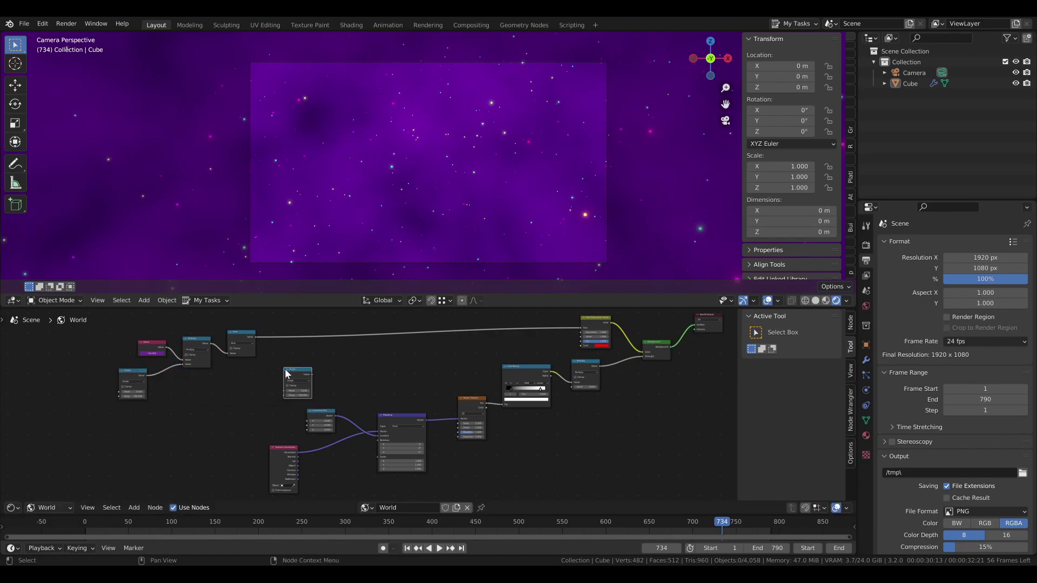
{"action": "right_click_drag", "start_coordinate": [242, 332], "coordinate": [297, 385], "text": "alt"}
{"action": "scroll", "coordinate": [319, 401], "scroll_direction": "up", "scroll_amount": 2}
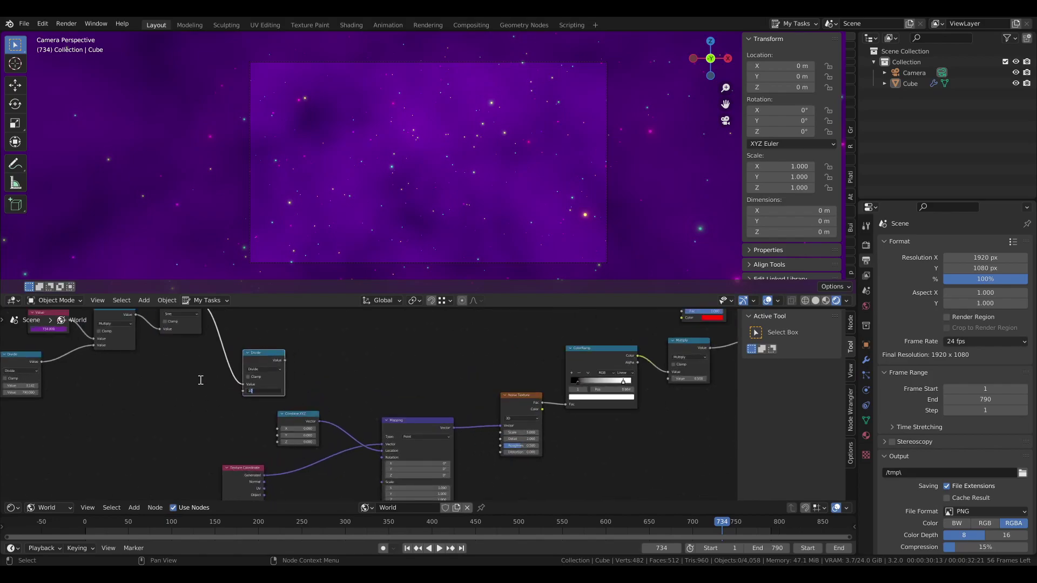
{"action": "left_click_drag", "start_coordinate": [285, 361], "coordinate": [277, 436]}
{"action": "left_click_drag", "start_coordinate": [260, 356], "coordinate": [228, 364]}
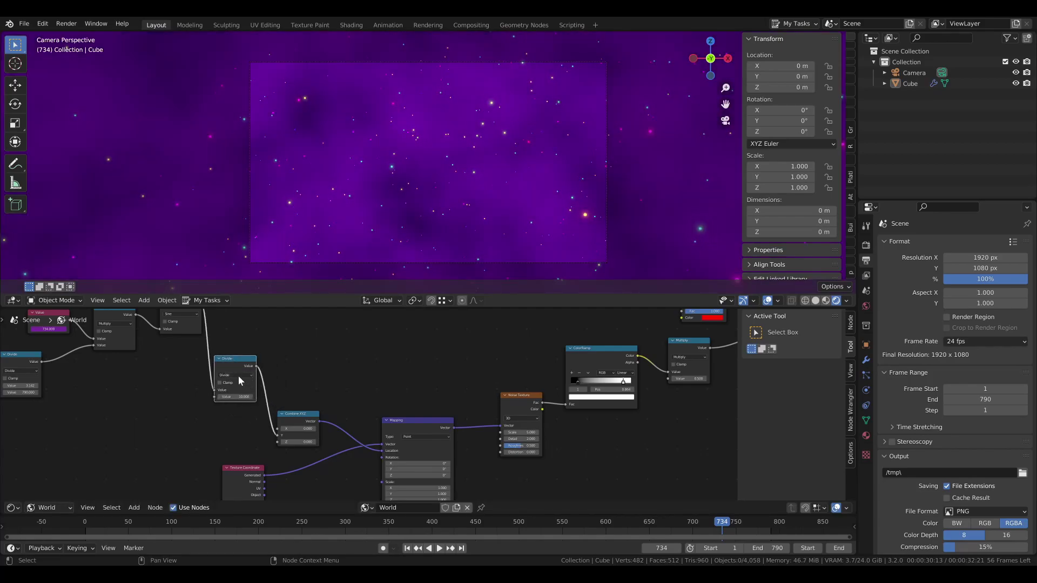
{"action": "key", "text": "space"}
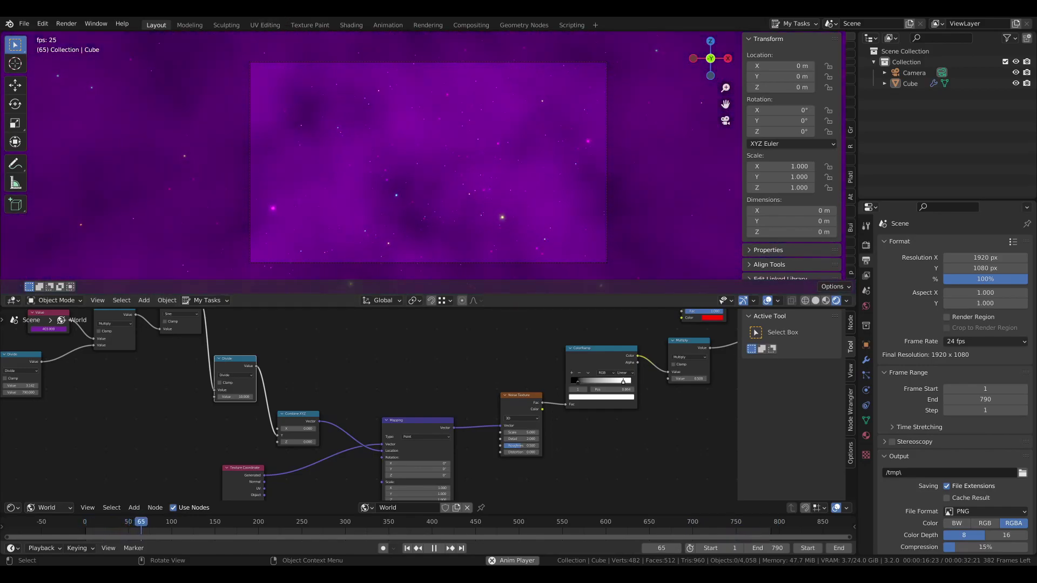
{"action": "key", "text": "space"}
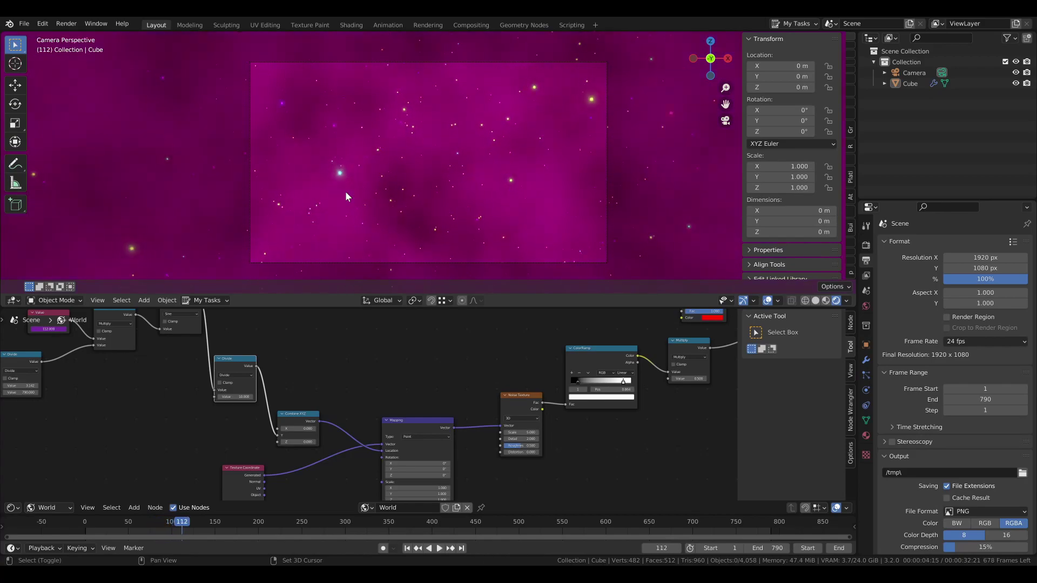
- Switch the world node area to the Geometry Node Editor and move the rightmost frame and the output node higher
{"action": "left_click", "coordinate": [11, 508]}
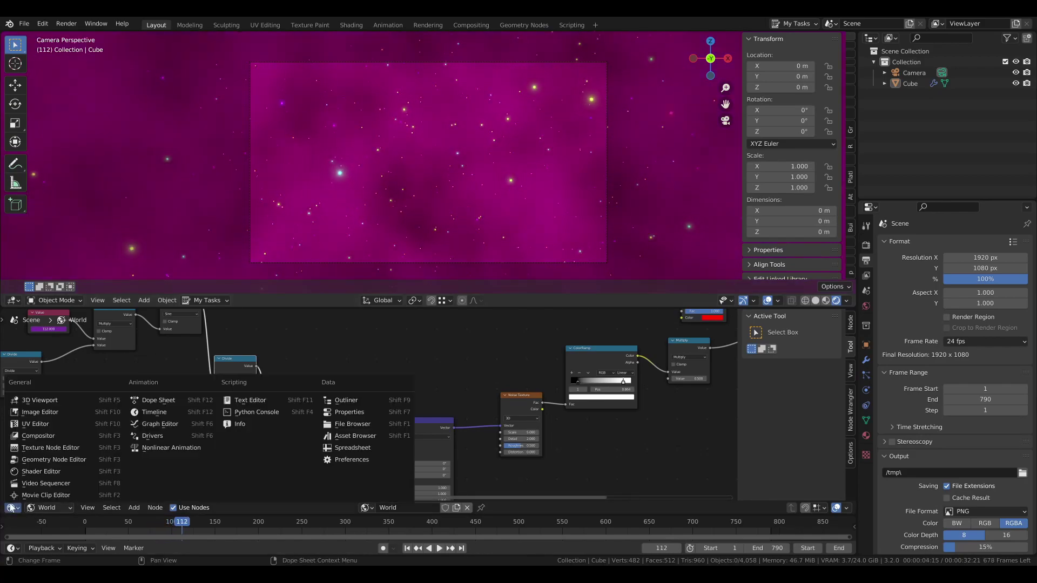
{"action": "left_click", "coordinate": [63, 460]}
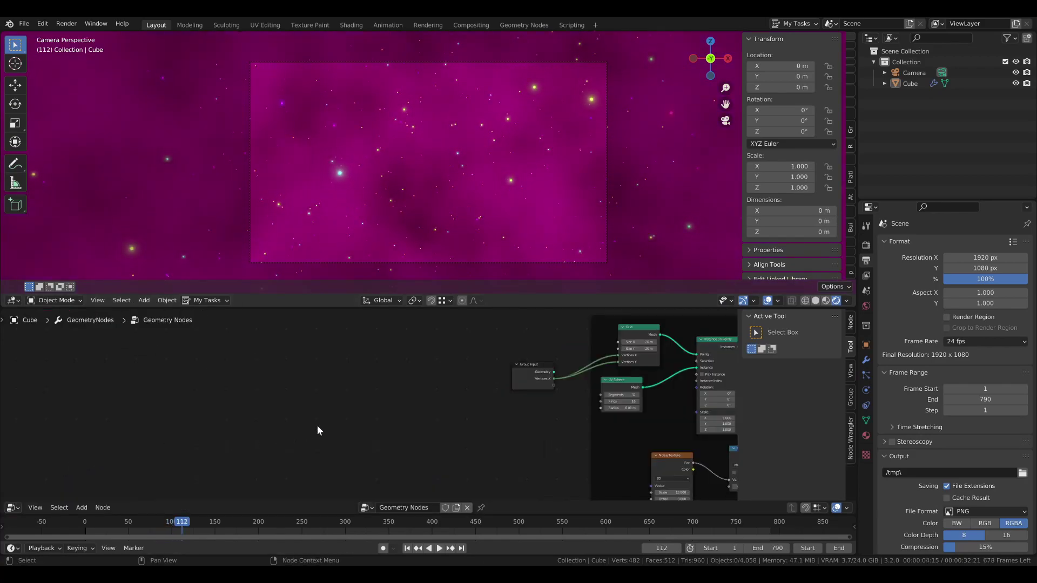
{"action": "scroll", "coordinate": [452, 409], "scroll_direction": "down", "scroll_amount": 4}
{"action": "middle_click_drag", "start_coordinate": [562, 428], "coordinate": [313, 410]}
{"action": "scroll", "coordinate": [540, 427], "scroll_direction": "down", "scroll_amount": 3}
{"action": "scroll", "coordinate": [313, 410], "scroll_direction": "down", "scroll_amount": 4}
{"action": "left_click_drag", "start_coordinate": [345, 338], "coordinate": [503, 447]}
{"action": "key", "text": "g"}
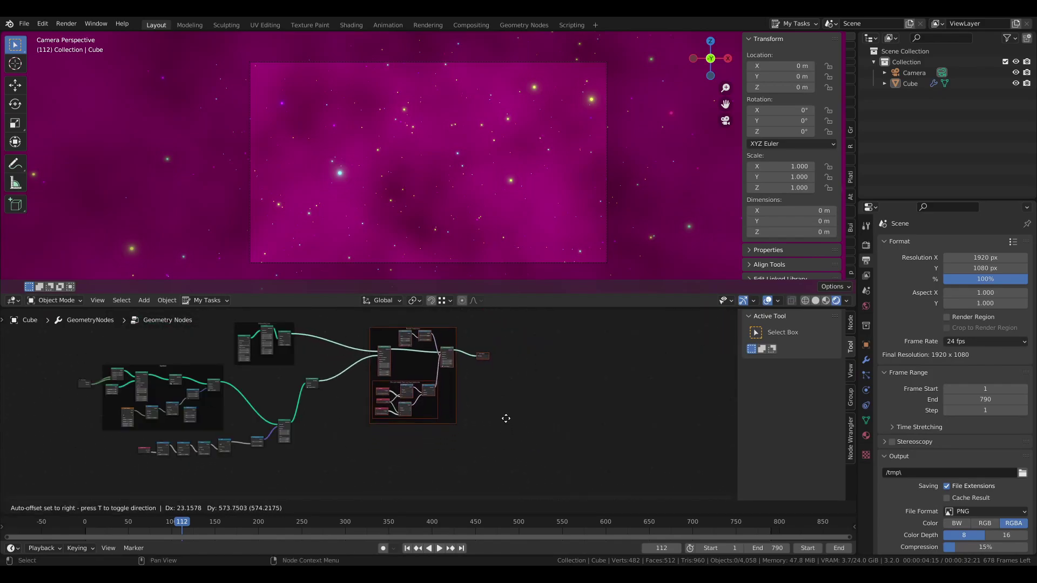
{"action": "left_click", "coordinate": [496, 397]}
- Group the Math node chain below the star grid frame into a new frame and label it for the flying motion
{"action": "left_click", "coordinate": [249, 463]}
{"action": "middle_click_drag", "start_coordinate": [250, 463], "coordinate": [356, 404]}
{"action": "scroll", "coordinate": [355, 405], "scroll_direction": "up", "scroll_amount": 1}
{"action": "left_click_drag", "start_coordinate": [222, 411], "coordinate": [349, 387]}
{"action": "key", "text": "ctrl+j"}
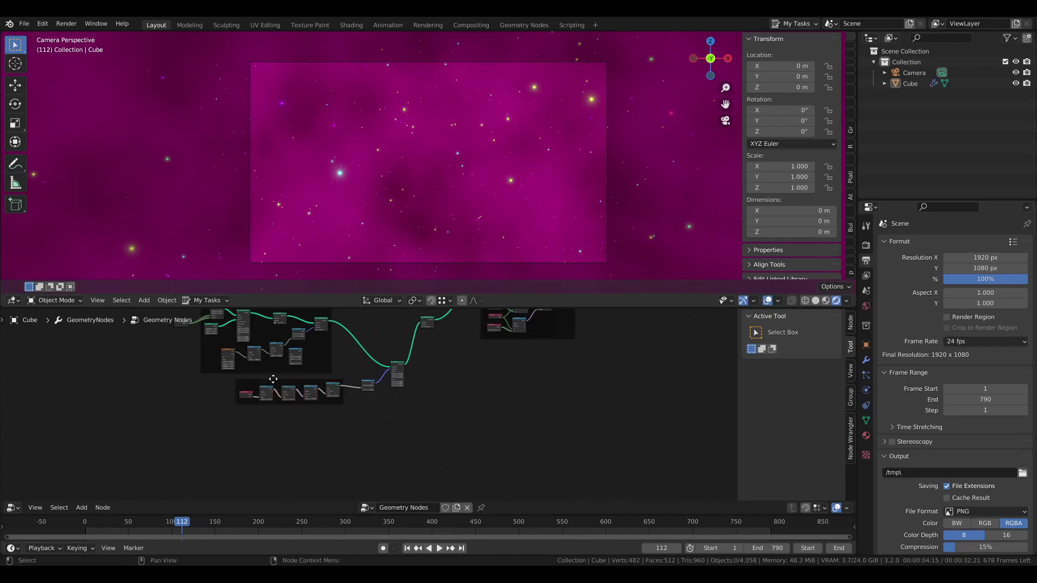
{"action": "key", "text": "F2"}
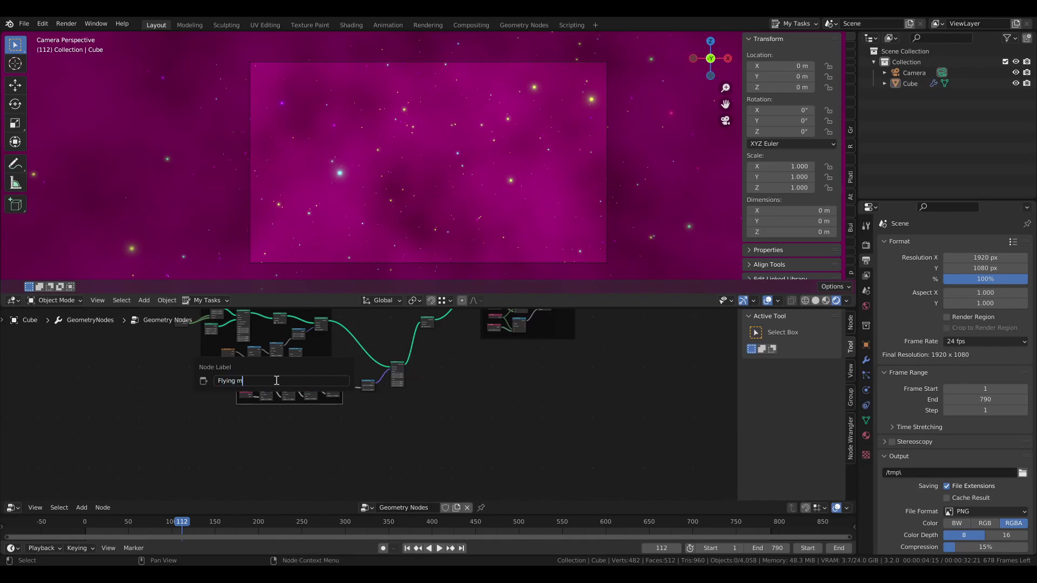
{"action": "key", "text": "Return"}
- Move the flying frame below the star grid frame and raise the nodes it feeds in line with the grid output
{"action": "left_click_drag", "start_coordinate": [277, 380], "coordinate": [184, 384]}
{"action": "middle_click_drag", "start_coordinate": [374, 342], "coordinate": [329, 386]}
{"action": "left_click_drag", "start_coordinate": [330, 385], "coordinate": [375, 438]}
{"action": "key", "text": "g"}
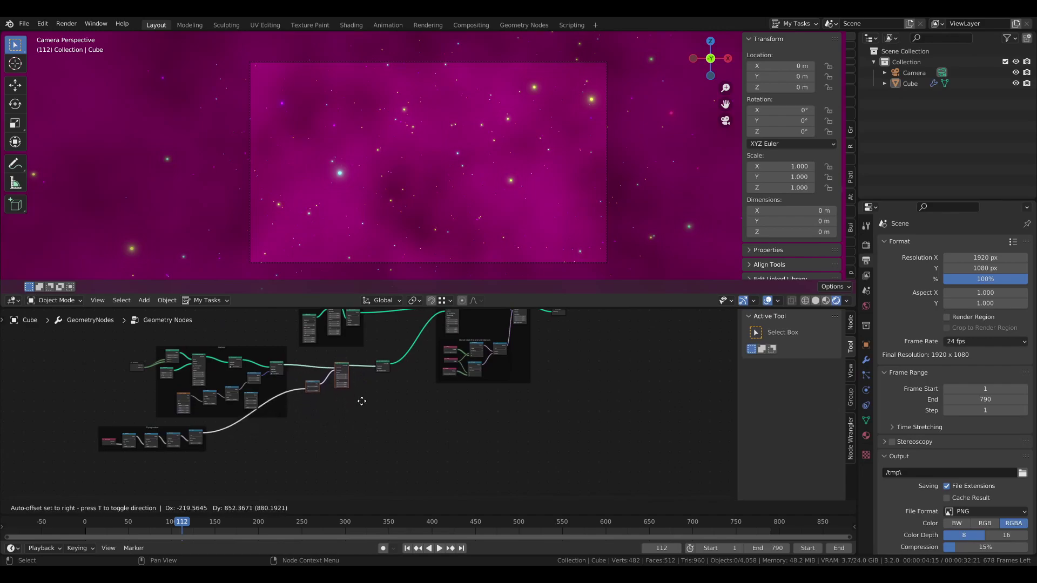
{"action": "left_click", "coordinate": [360, 402]}
{"action": "left_click", "coordinate": [335, 417]}
{"action": "middle_click_drag", "start_coordinate": [335, 417], "coordinate": [272, 415]}
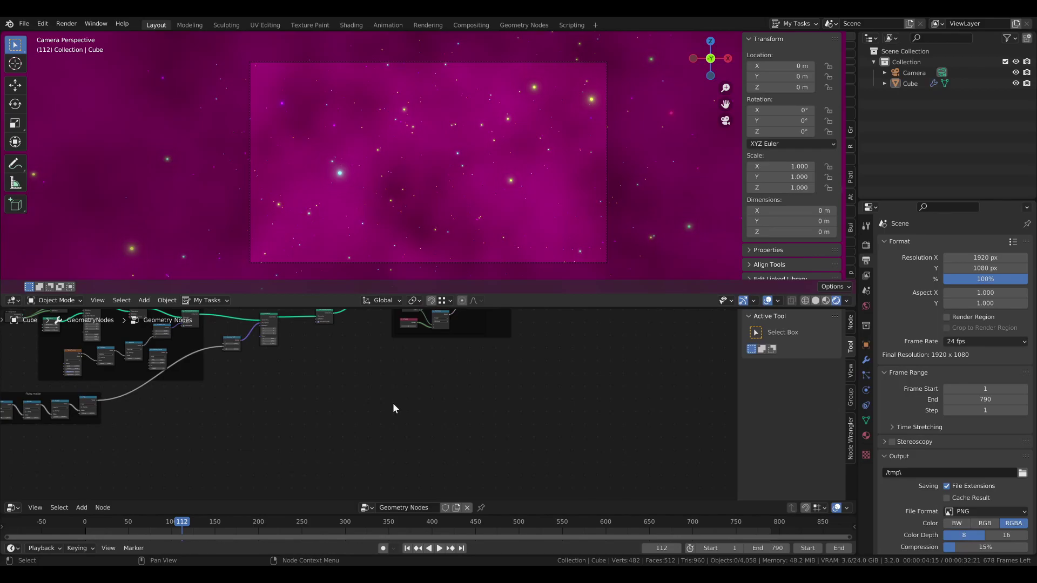
- Add a Grid mesh primitive node in the empty area beyond the existing node network
{"action": "middle_click_drag", "start_coordinate": [393, 404], "coordinate": [282, 362]}
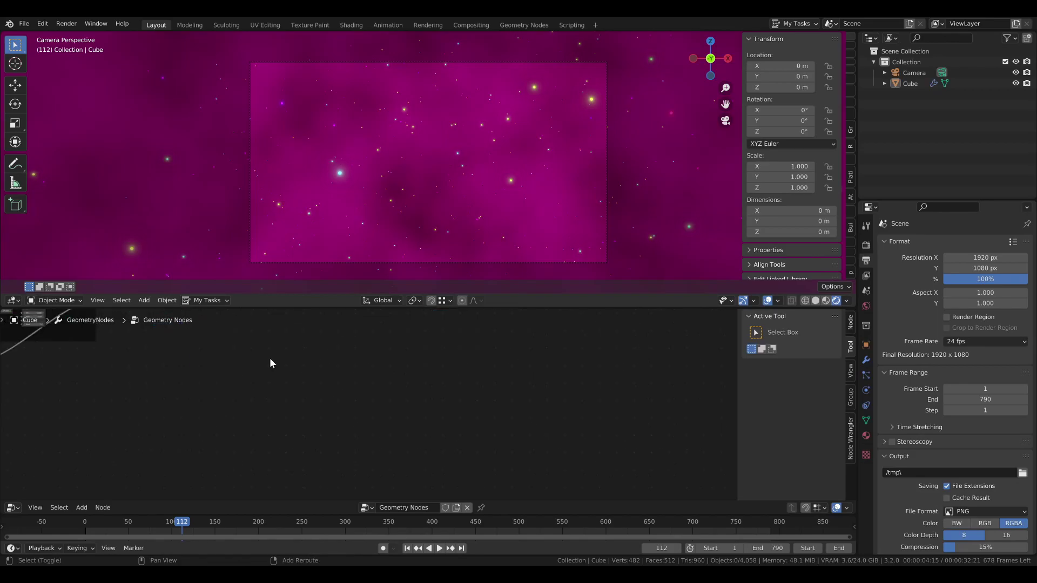
{"action": "key", "text": "shift+a"}
{"action": "mouse_move", "coordinate": [242, 437]}
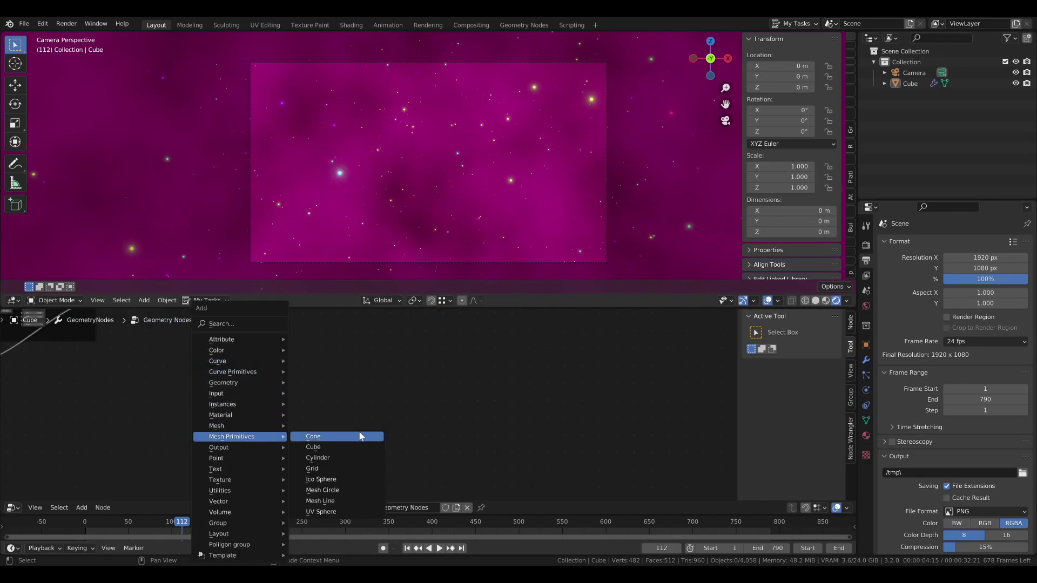
{"action": "left_click", "coordinate": [318, 457]}
{"action": "left_click", "coordinate": [308, 399]}
{"action": "scroll", "coordinate": [322, 424], "scroll_direction": "up", "scroll_amount": 4}
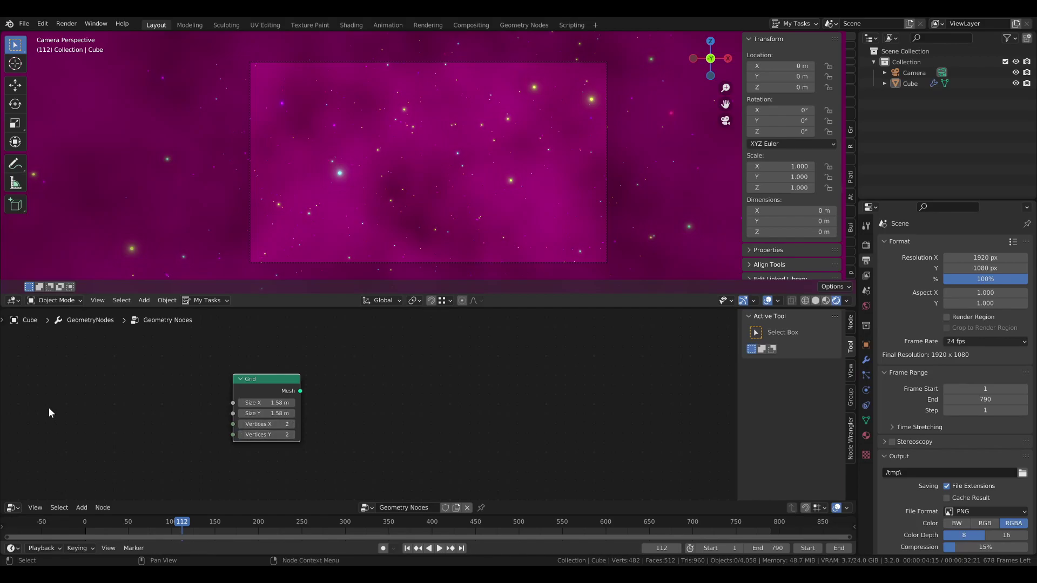
- Add an Instance on Points node beside the new Grid and feed the Grid's mesh into its Instance input
{"action": "scroll", "coordinate": [338, 458], "scroll_direction": "down", "scroll_amount": 2}
{"action": "middle_click_drag", "start_coordinate": [292, 457], "coordinate": [272, 409]}
{"action": "scroll", "coordinate": [326, 401], "scroll_direction": "up", "scroll_amount": 1}
{"action": "left_click", "coordinate": [329, 399]}
{"action": "key", "text": "shift+a"}
{"action": "mouse_move", "coordinate": [302, 359]}
{"action": "left_click", "coordinate": [378, 359]}
{"action": "left_click", "coordinate": [332, 355]}
{"action": "right_click_drag", "start_coordinate": [267, 350], "coordinate": [333, 380], "text": "alt"}
{"action": "left_click_drag", "start_coordinate": [333, 382], "coordinate": [334, 402], "text": "ctrl"}
- Add a Mesh Line node to the empty area before the new Grid and Instance on Points nodes
{"action": "scroll", "coordinate": [333, 428], "scroll_direction": "down", "scroll_amount": 5}
{"action": "middle_click_drag", "start_coordinate": [268, 437], "coordinate": [334, 418]}
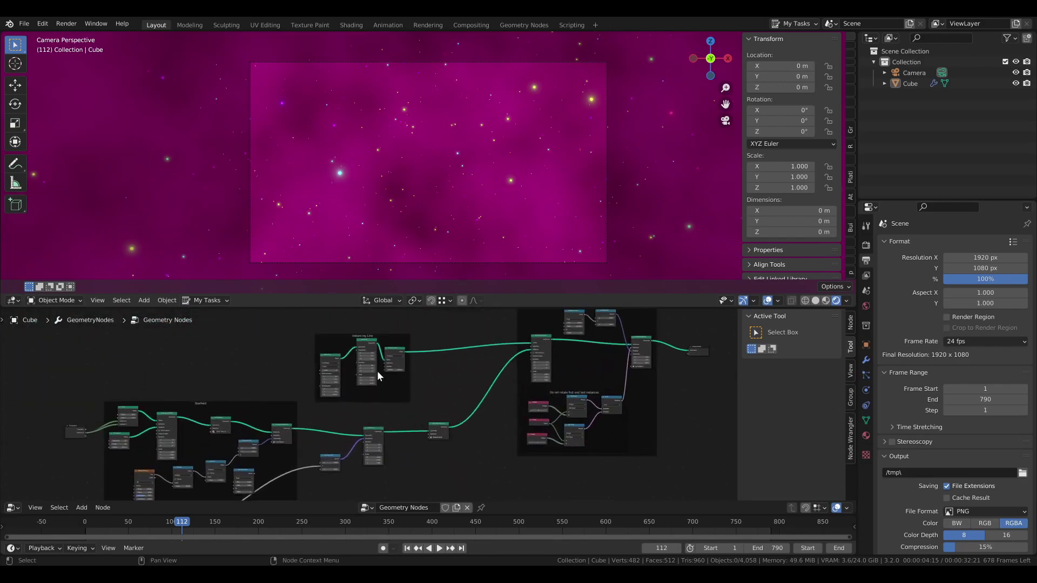
{"action": "scroll", "coordinate": [378, 377], "scroll_direction": "up", "scroll_amount": 2}
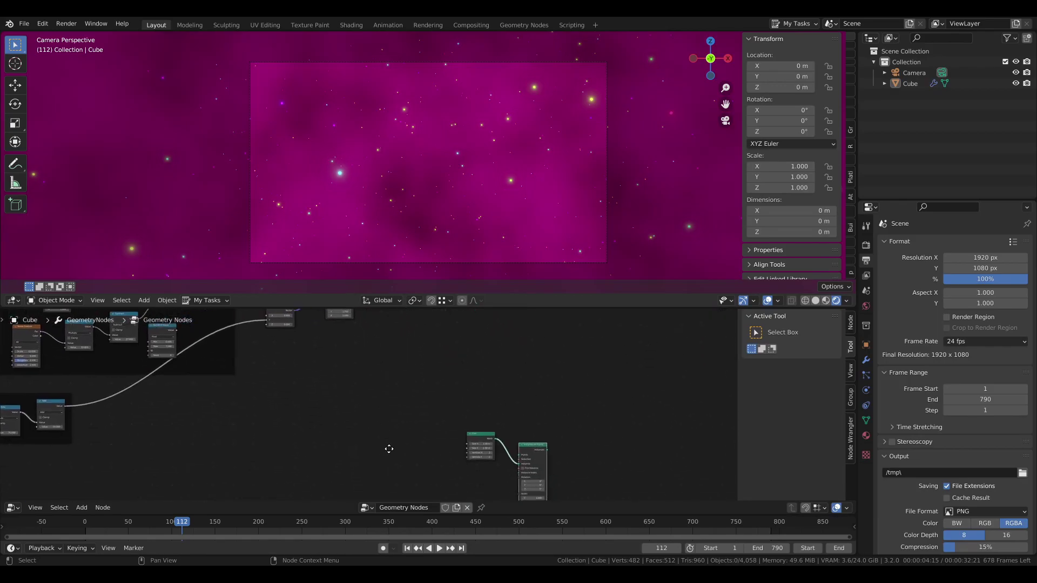
{"action": "middle_click_drag", "start_coordinate": [389, 449], "coordinate": [377, 364]}
{"action": "middle_click_drag", "start_coordinate": [505, 370], "coordinate": [438, 373]}
{"action": "scroll", "coordinate": [428, 372], "scroll_direction": "up", "scroll_amount": 1}
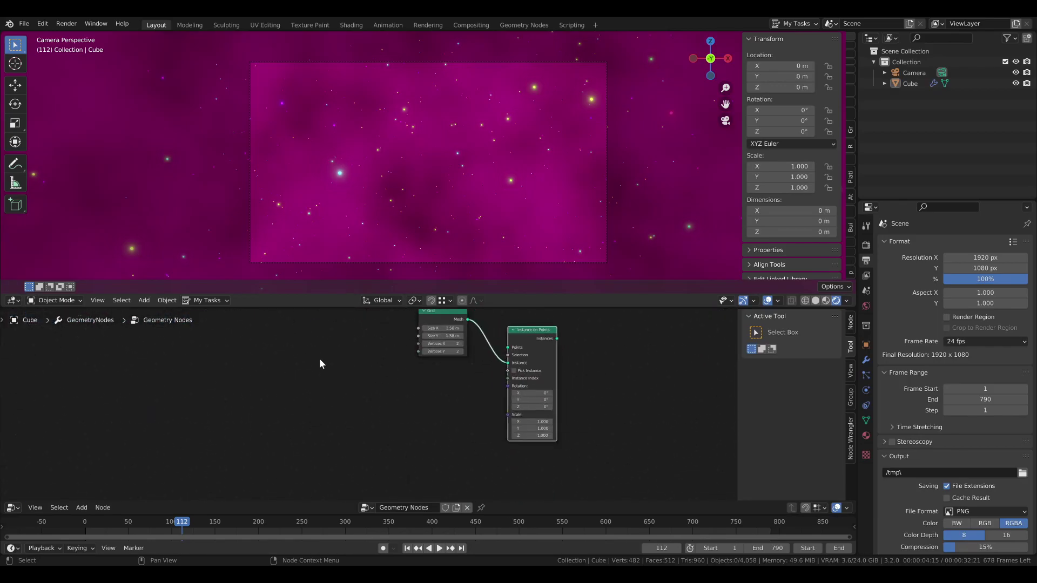
{"action": "key", "text": "shift+a"}
{"action": "mouse_move", "coordinate": [333, 399]}
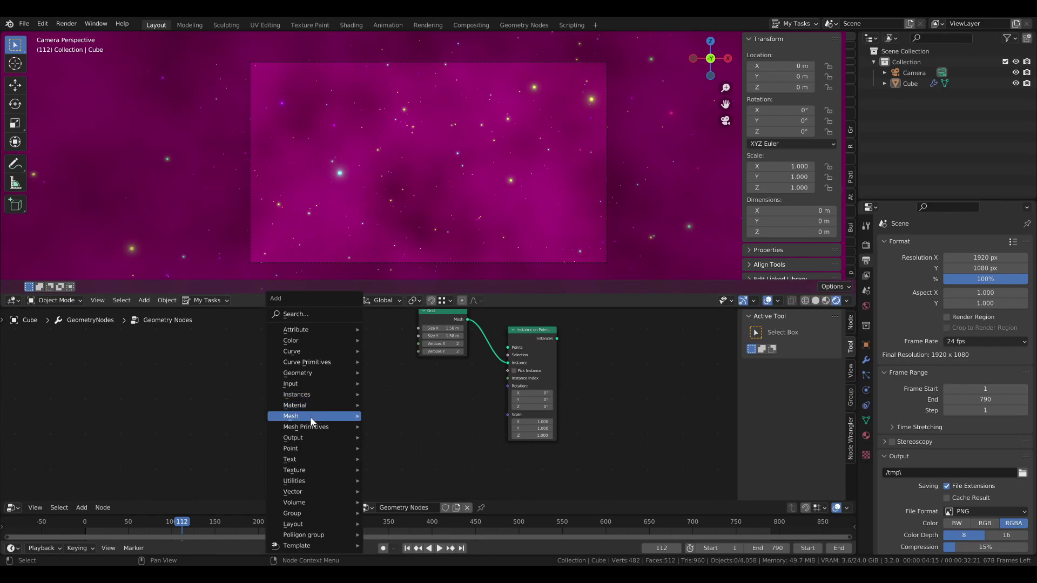
{"action": "mouse_move", "coordinate": [327, 428]}
{"action": "left_click", "coordinate": [394, 492]}
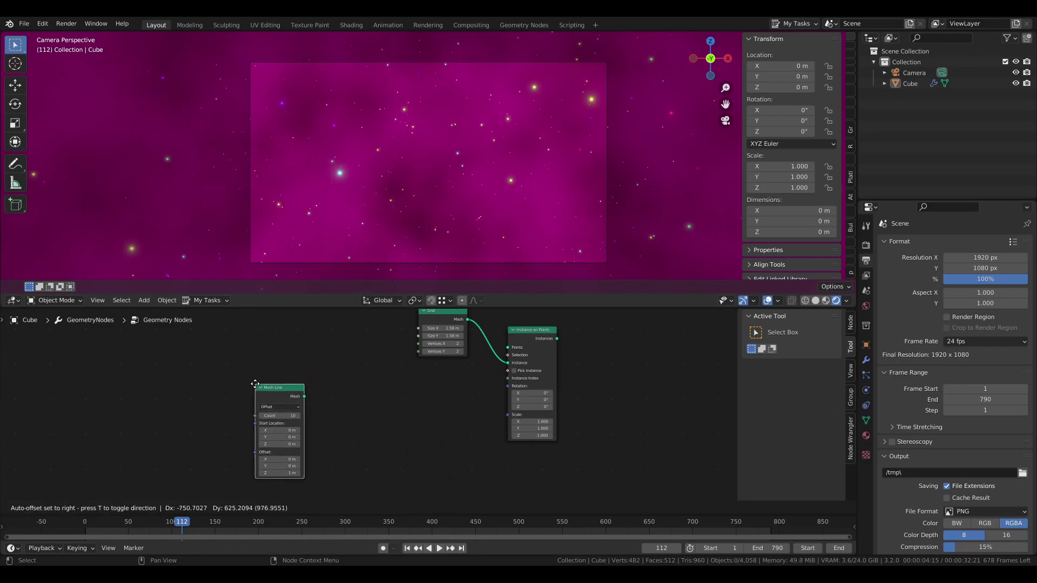
{"action": "left_click", "coordinate": [254, 384]}
- Add a Transform node after the Mesh Line and feed the line's mesh into its Geometry input
{"action": "key", "text": "shift+a"}
{"action": "mouse_move", "coordinate": [308, 377]}
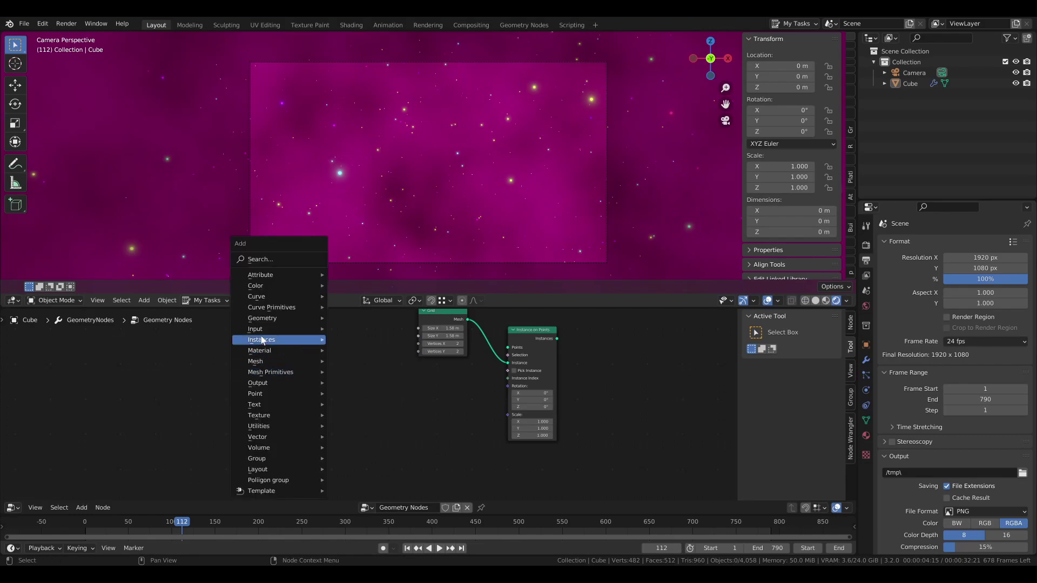
{"action": "mouse_move", "coordinate": [296, 319]}
{"action": "left_click", "coordinate": [387, 437]}
{"action": "left_click", "coordinate": [337, 369]}
{"action": "right_click_drag", "start_coordinate": [289, 400], "coordinate": [375, 402], "text": "alt"}
- Add a Mesh to Points node after the Transform and feed its points into the Instance on Points node
{"action": "middle_click_drag", "start_coordinate": [406, 403], "coordinate": [300, 385]}
{"action": "scroll", "coordinate": [297, 378], "scroll_direction": "up", "scroll_amount": 1}
{"action": "key", "text": "shift+a"}
{"action": "mouse_move", "coordinate": [320, 378]}
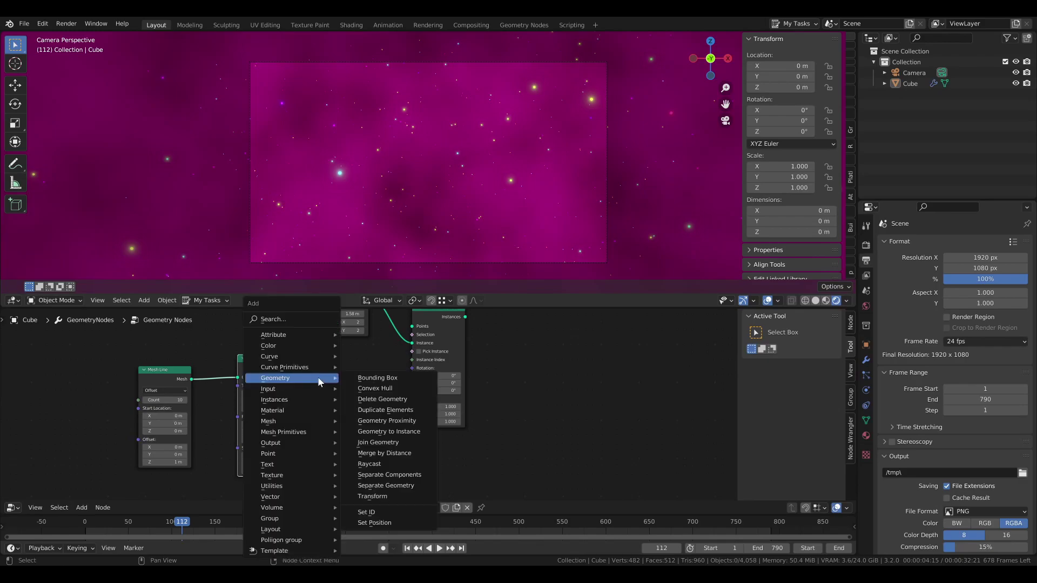
{"action": "mouse_move", "coordinate": [324, 422]}
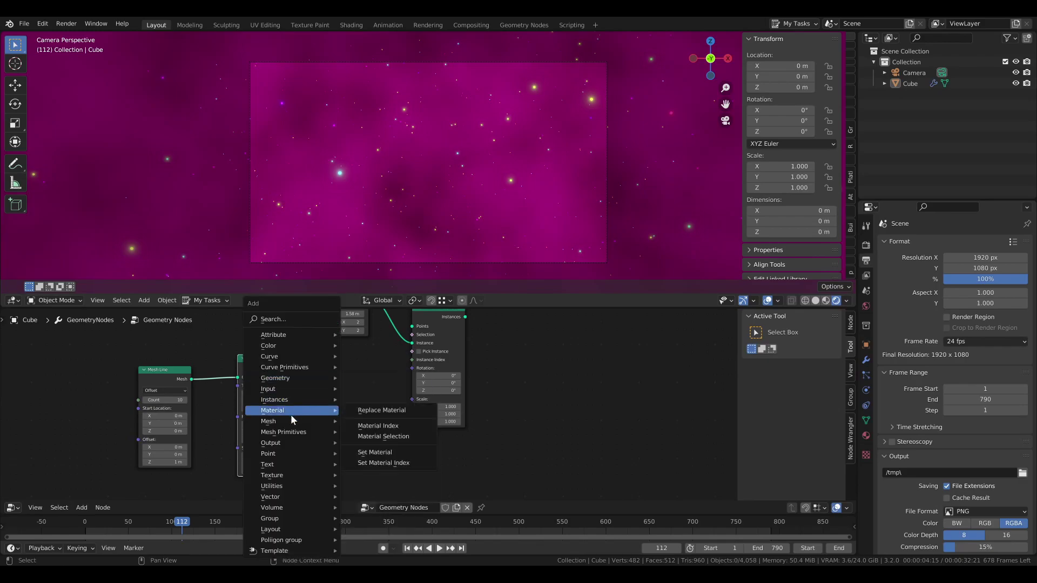
{"action": "left_click", "coordinate": [370, 251]}
{"action": "left_click", "coordinate": [314, 386]}
{"action": "right_click_drag", "start_coordinate": [264, 365], "coordinate": [352, 397], "text": "alt"}
{"action": "left_click_drag", "start_coordinate": [367, 399], "coordinate": [418, 362]}
- Disconnect the Group Output from the star network and move it beside the new group of nodes
{"action": "scroll", "coordinate": [491, 361], "scroll_direction": "down", "scroll_amount": 4}
{"action": "middle_click_drag", "start_coordinate": [490, 357], "coordinate": [359, 447]}
{"action": "scroll", "coordinate": [359, 448], "scroll_direction": "down", "scroll_amount": 8}
{"action": "left_click", "coordinate": [425, 327]}
{"action": "middle_click_drag", "start_coordinate": [414, 352], "coordinate": [409, 360]}
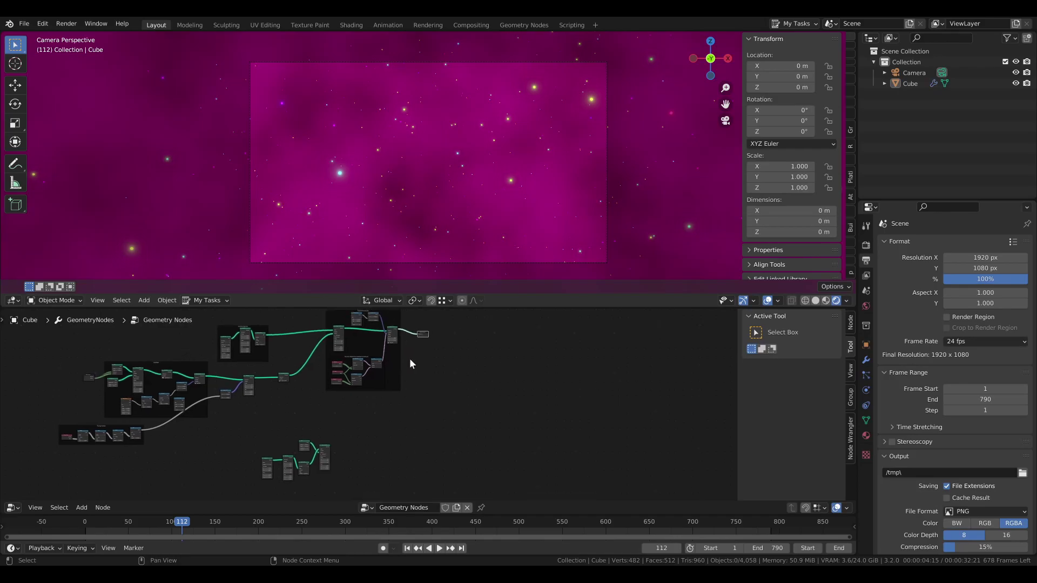
{"action": "right_click_drag", "start_coordinate": [413, 344], "coordinate": [445, 367], "text": "ctrl"}
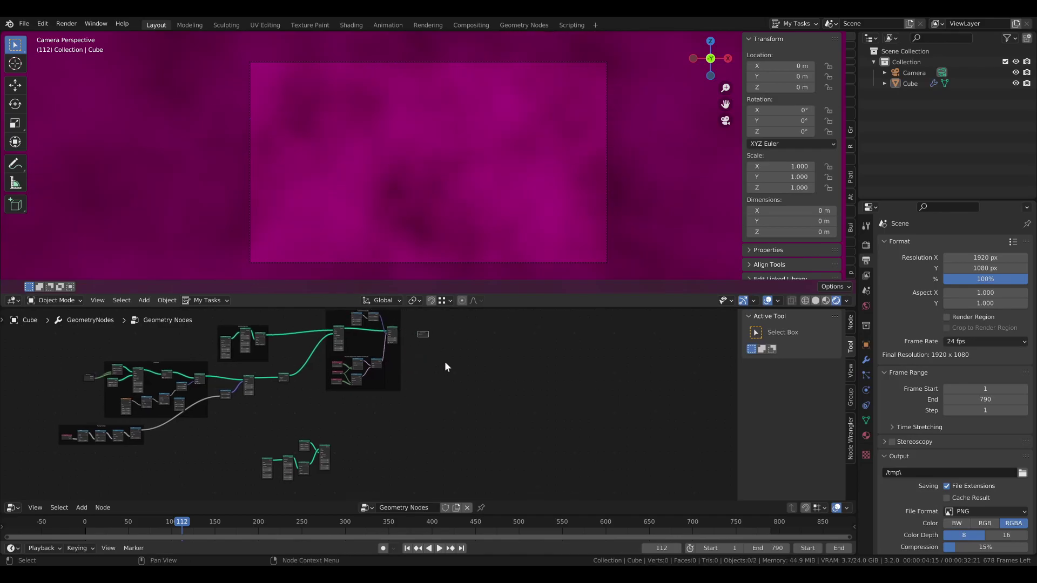
{"action": "key", "text": "g"}
{"action": "left_click", "coordinate": [370, 449]}
- Connect the new Instance on Points output to the Group Output's Geometry input
{"action": "middle_click_drag", "start_coordinate": [334, 424], "coordinate": [326, 379]}
{"action": "scroll", "coordinate": [326, 379], "scroll_direction": "up", "scroll_amount": 5}
{"action": "scroll", "coordinate": [325, 385], "scroll_direction": "up", "scroll_amount": 4}
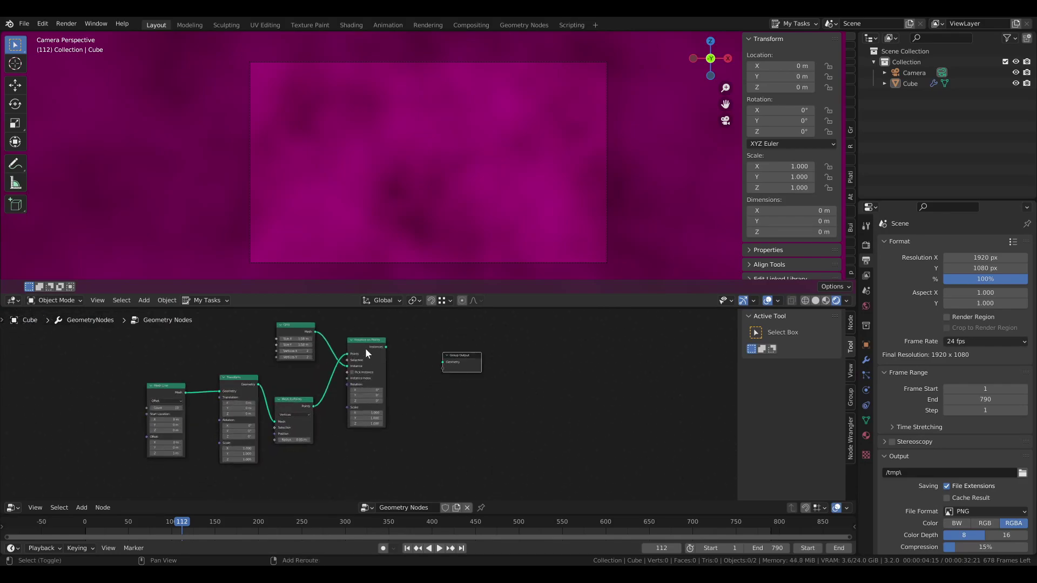
{"action": "left_click_drag", "start_coordinate": [385, 347], "coordinate": [391, 349]}
{"action": "left_click_drag", "start_coordinate": [446, 366], "coordinate": [446, 366]}
- Leave the camera view, switch the viewport to Solid shading and frame the stack of instanced planes
{"action": "mouse_move", "coordinate": [411, 260]}
{"action": "middle_mouse_down"}
{"action": "mouse_move", "coordinate": [382, 216]}
{"action": "mouse_move", "coordinate": [422, 203]}
{"action": "mouse_move", "coordinate": [354, 230]}
{"action": "mouse_move", "coordinate": [402, 236]}
{"action": "middle_mouse_up"}
{"action": "key", "text": "z"}
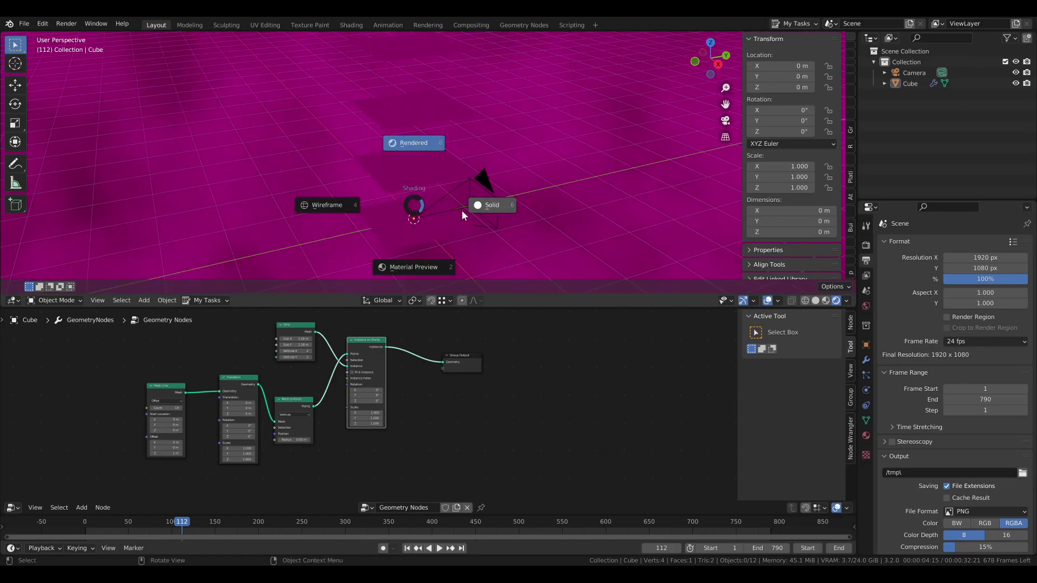
{"action": "left_click", "coordinate": [480, 211]}
{"action": "middle_click_drag", "start_coordinate": [482, 196], "coordinate": [441, 223]}
{"action": "scroll", "coordinate": [441, 223], "scroll_direction": "down", "scroll_amount": 2}
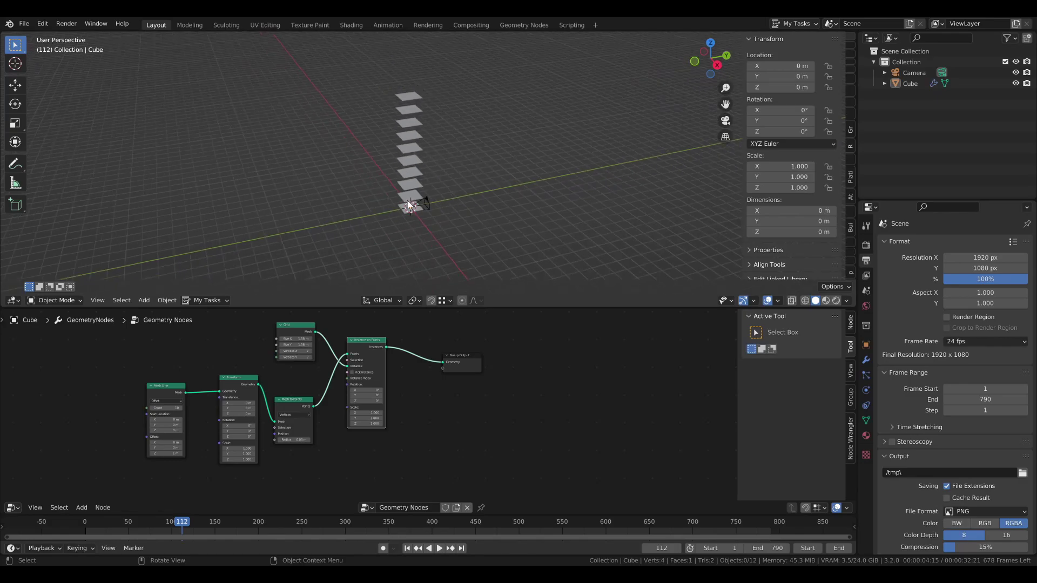
{"action": "middle_click_drag", "start_coordinate": [420, 201], "coordinate": [433, 180]}
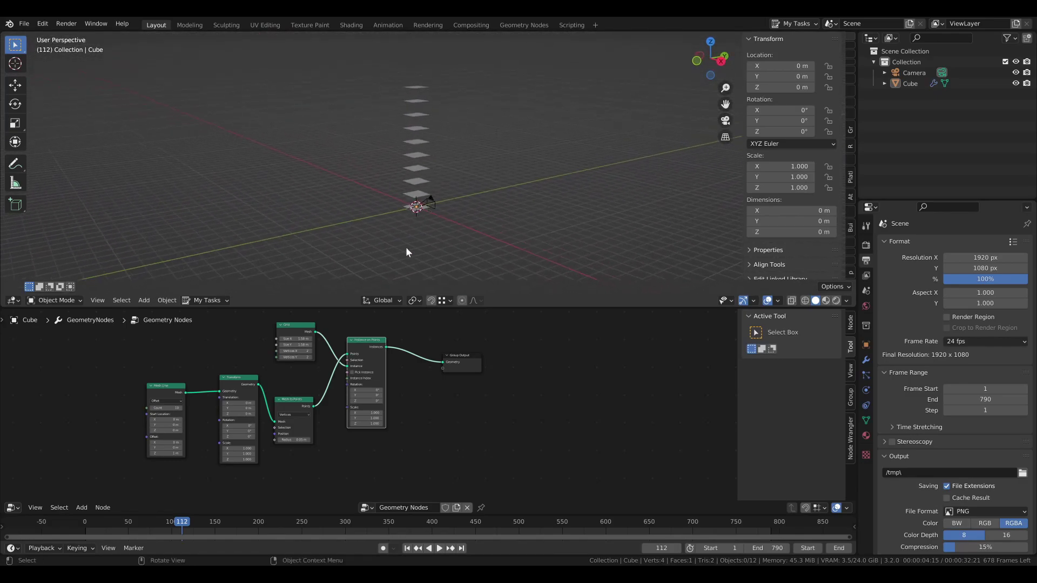
- Switch the Mesh Line to End Points mode with a Count of 3 and an end location Z of 12 m
{"action": "scroll", "coordinate": [257, 410], "scroll_direction": "up", "scroll_amount": 3}
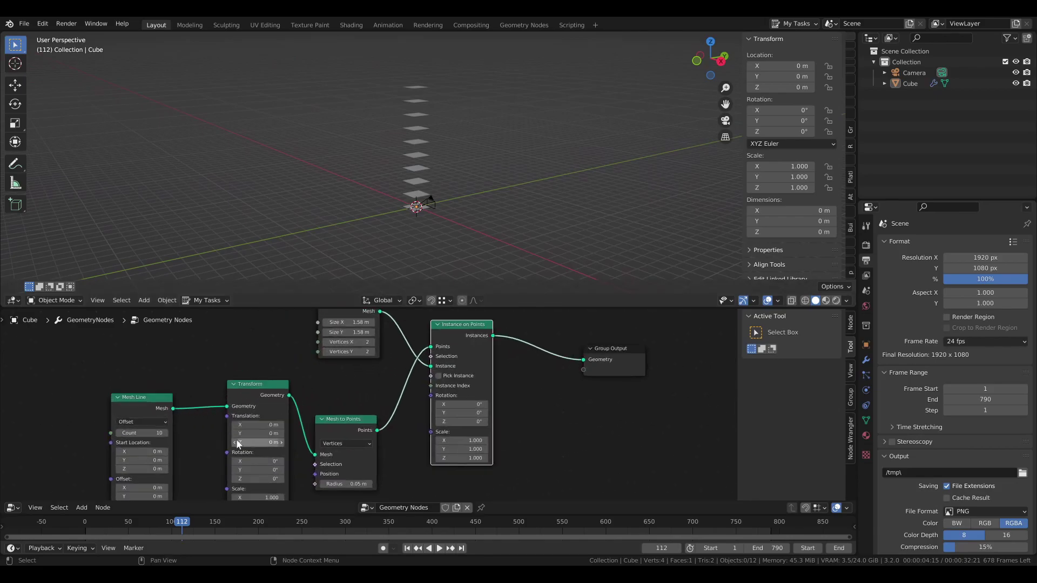
{"action": "left_click", "coordinate": [141, 424]}
{"action": "left_click", "coordinate": [137, 440]}
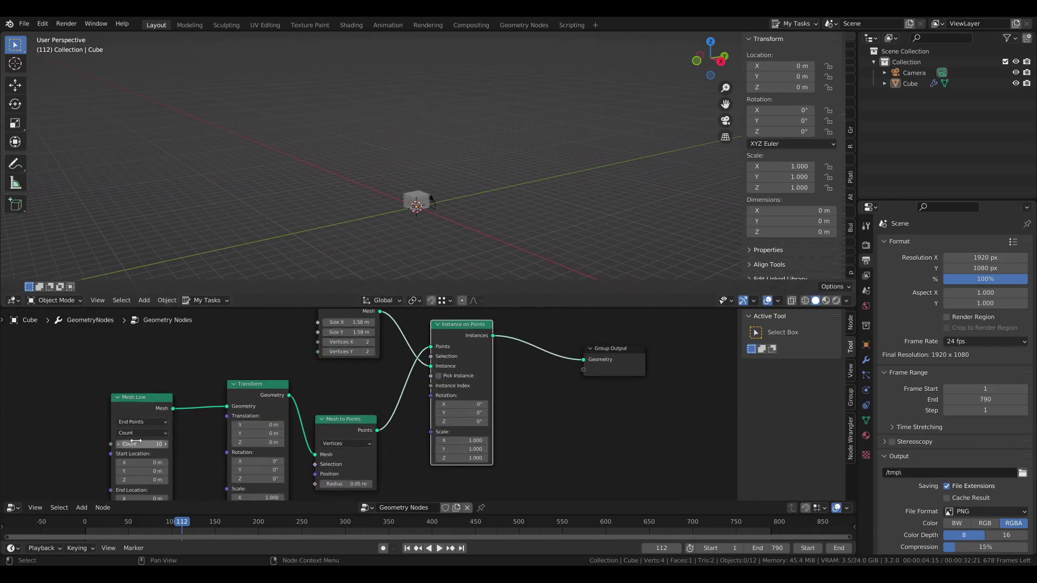
{"action": "middle_click_drag", "start_coordinate": [170, 432], "coordinate": [237, 387]}
{"action": "scroll", "coordinate": [222, 388], "scroll_direction": "up", "scroll_amount": 1}
{"action": "left_click", "coordinate": [192, 397]}
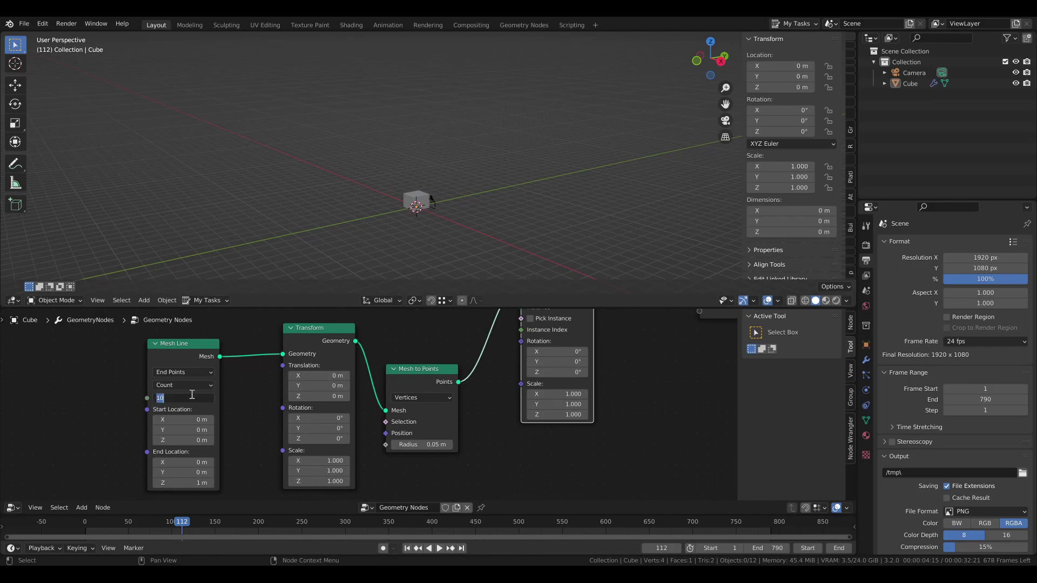
{"action": "type", "text": "3"}
{"action": "key", "text": "Return"}
{"action": "middle_click_drag", "start_coordinate": [184, 489], "coordinate": [185, 454]}
{"action": "left_click", "coordinate": [192, 444]}
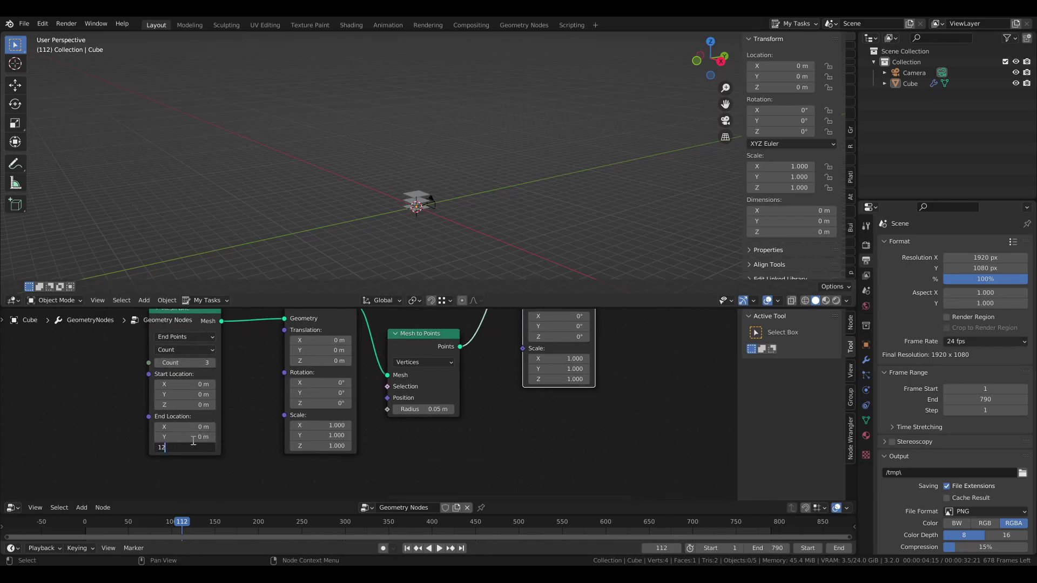
{"action": "type", "text": "12"}
{"action": "key", "text": "Return"}
- Set the Transform node's X rotation to -90° so the line of planes lies along the Y axis
{"action": "scroll", "coordinate": [323, 413], "scroll_direction": "down", "scroll_amount": 1}
{"action": "middle_click_drag", "start_coordinate": [324, 397], "coordinate": [302, 434]}
{"action": "left_click", "coordinate": [282, 424]}
{"action": "type", "text": "-90"}
{"action": "key", "text": "Return"}
{"action": "scroll", "coordinate": [468, 192], "scroll_direction": "down", "scroll_amount": 2}
- Examine the spacing and direction of the instanced planes relative to the camera in the viewport
{"action": "middle_click_drag", "start_coordinate": [474, 192], "coordinate": [436, 213], "text": "shift"}
{"action": "scroll", "coordinate": [436, 213], "scroll_direction": "up", "scroll_amount": 4}
{"action": "middle_click_drag", "start_coordinate": [436, 161], "coordinate": [424, 114], "text": "shift"}
{"action": "scroll", "coordinate": [424, 114], "scroll_direction": "up", "scroll_amount": 2}
{"action": "middle_click_drag", "start_coordinate": [416, 245], "coordinate": [401, 225], "text": "shift"}
{"action": "scroll", "coordinate": [401, 225], "scroll_direction": "up", "scroll_amount": 2}
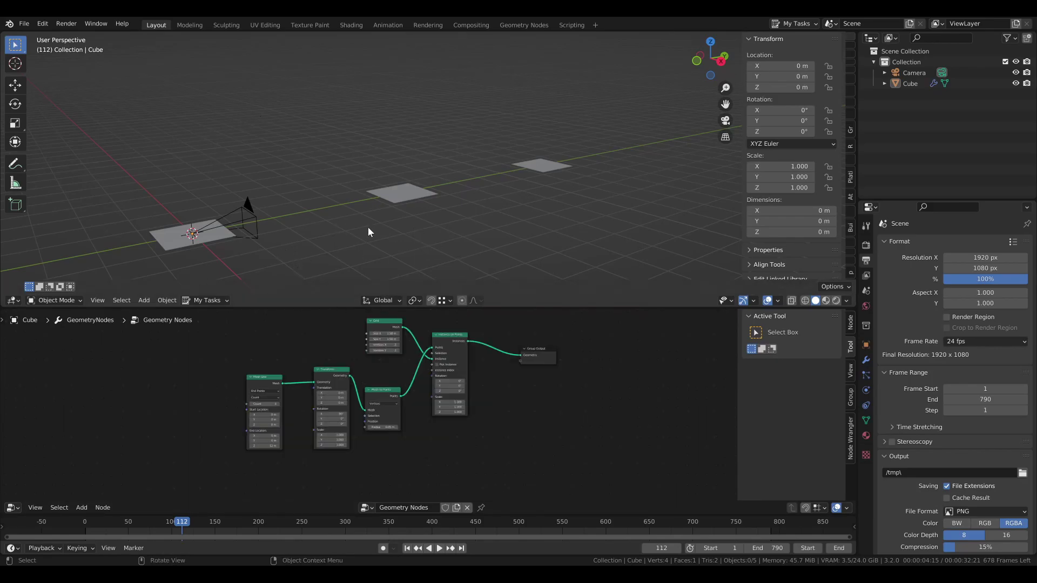
{"action": "scroll", "coordinate": [377, 251], "scroll_direction": "down", "scroll_amount": 3}
{"action": "middle_click_drag", "start_coordinate": [372, 228], "coordinate": [334, 239], "text": "shift"}
{"action": "middle_click_drag", "start_coordinate": [334, 239], "coordinate": [354, 243]}
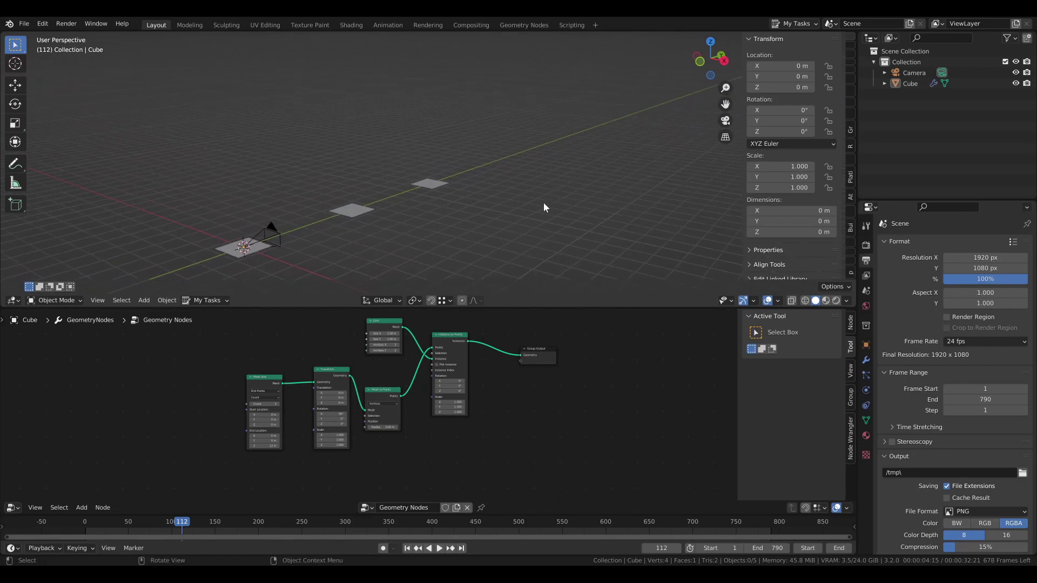
- Move the Group Output node further away from the Instance on Points node to make room
{"action": "scroll", "coordinate": [437, 410], "scroll_direction": "down", "scroll_amount": 2}
{"action": "middle_click_drag", "start_coordinate": [432, 409], "coordinate": [359, 422]}
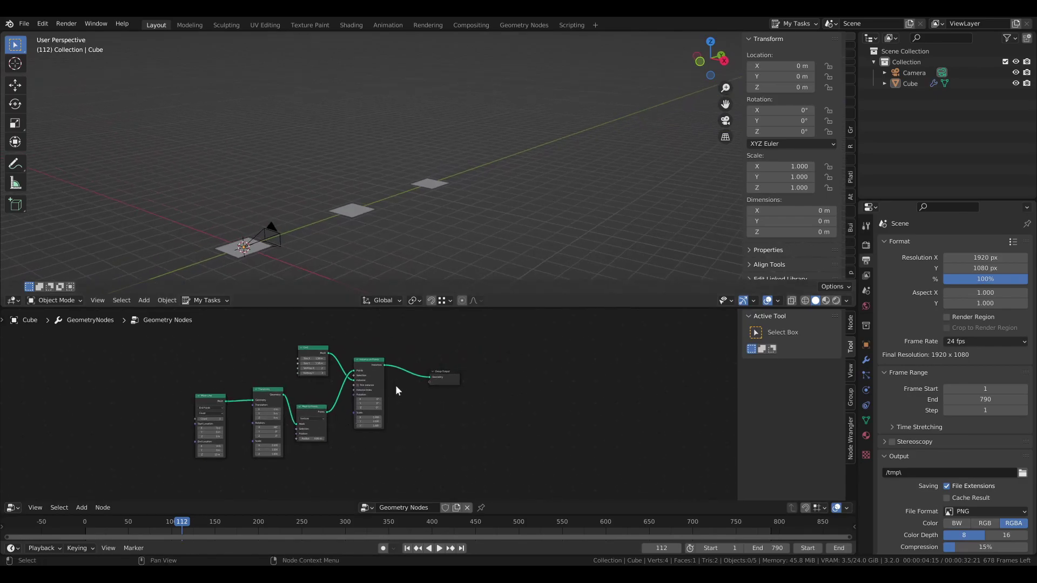
{"action": "left_click_drag", "start_coordinate": [438, 379], "coordinate": [447, 380]}
{"action": "left_click", "coordinate": [455, 372]}
- Insert a Transform node between Instance on Points and the Group Output and raise it above the chain
{"action": "middle_click_drag", "start_coordinate": [433, 394], "coordinate": [300, 396]}
{"action": "scroll", "coordinate": [304, 397], "scroll_direction": "up", "scroll_amount": 2}
{"action": "key", "text": "shift+a"}
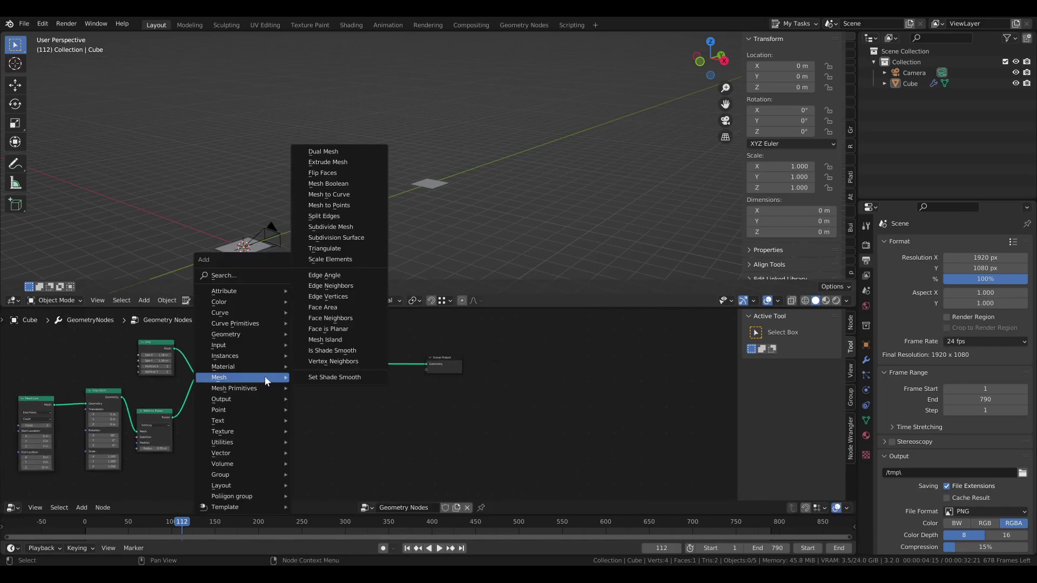
{"action": "mouse_move", "coordinate": [230, 336]}
{"action": "left_click", "coordinate": [323, 452]}
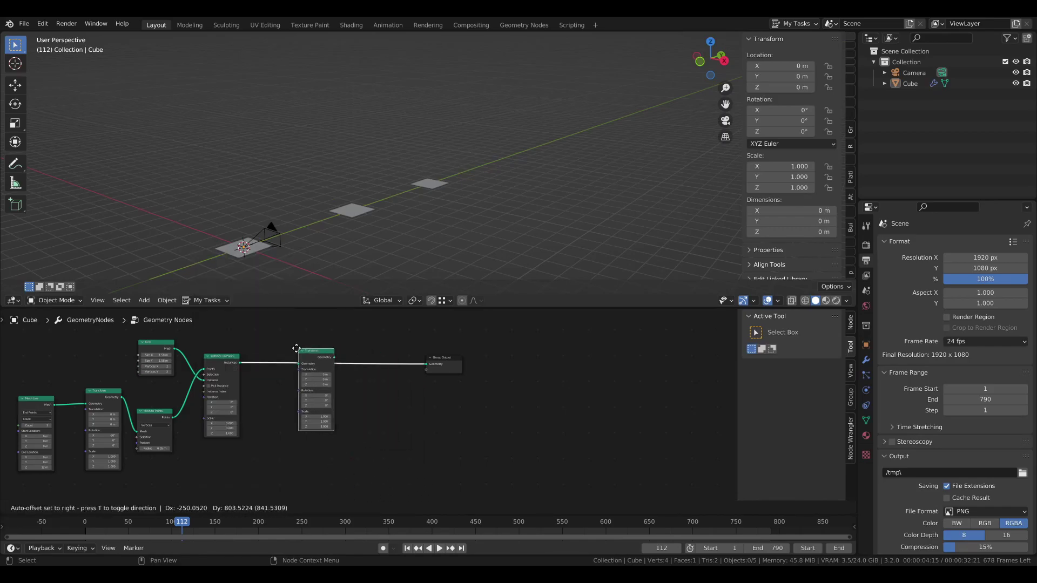
{"action": "left_click", "coordinate": [315, 358]}
{"action": "left_click_drag", "start_coordinate": [316, 358], "coordinate": [322, 337]}
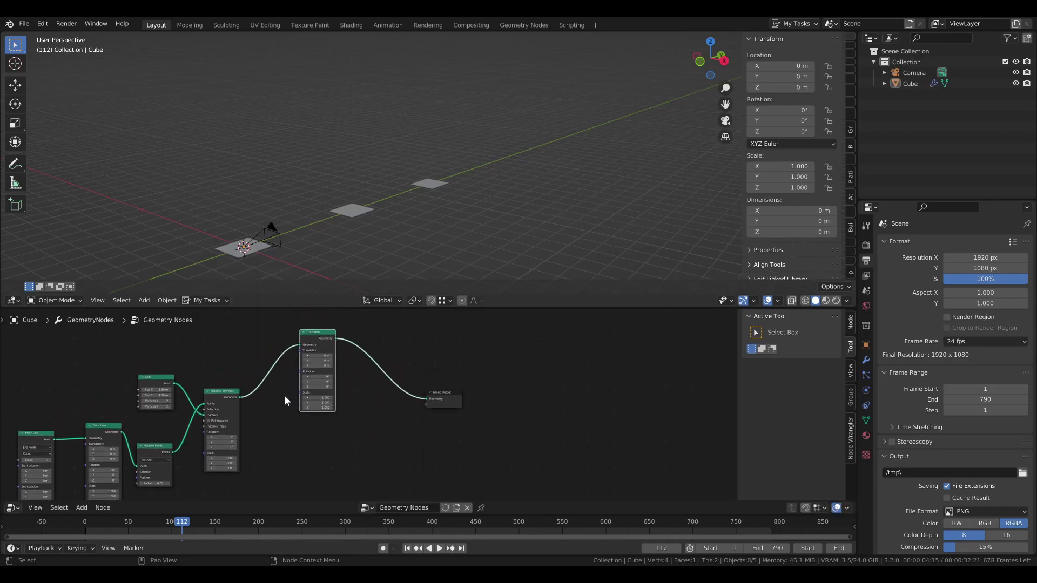
- Move the Group Output node further beyond the second Transform node
{"action": "scroll", "coordinate": [357, 405], "scroll_direction": "down", "scroll_amount": 1}
{"action": "left_click_drag", "start_coordinate": [407, 382], "coordinate": [483, 390]}
{"action": "left_click", "coordinate": [382, 410]}
{"action": "middle_click_drag", "start_coordinate": [365, 402], "coordinate": [392, 372]}
- Duplicate the Mesh Line, Transform, Mesh to Points and Instance on Points nodes and place the copies below the second Transform
{"action": "left_click_drag", "start_coordinate": [54, 375], "coordinate": [234, 428]}
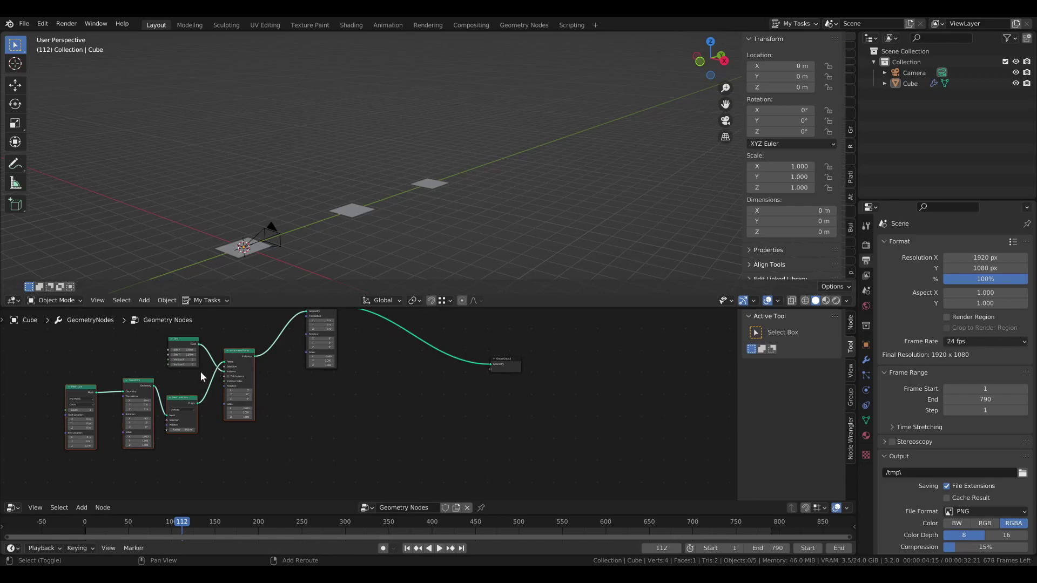
{"action": "key", "text": "shift+d"}
{"action": "left_click", "coordinate": [436, 409]}
- Feed the second Transform's geometry into the copied Instance on Points node's Instance input and move that node near the Group Output
{"action": "middle_click_drag", "start_coordinate": [431, 392], "coordinate": [332, 411]}
{"action": "left_click_drag", "start_coordinate": [239, 324], "coordinate": [431, 411]}
{"action": "key", "text": "g"}
{"action": "left_click", "coordinate": [492, 420]}
- Set the duplicated Mesh Line node's Count to 7
{"action": "middle_click_drag", "start_coordinate": [353, 430], "coordinate": [459, 336]}
{"action": "scroll", "coordinate": [459, 336], "scroll_direction": "up", "scroll_amount": 4}
{"action": "middle_click_drag", "start_coordinate": [423, 366], "coordinate": [379, 409]}
{"action": "scroll", "coordinate": [373, 403], "scroll_direction": "down", "scroll_amount": 1}
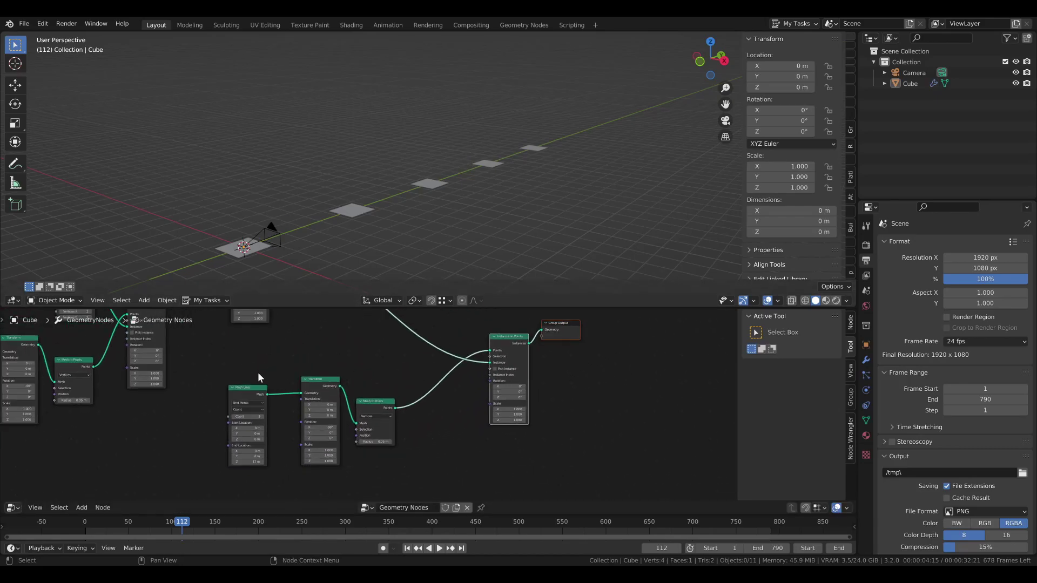
{"action": "scroll", "coordinate": [258, 372], "scroll_direction": "down", "scroll_amount": 1}
{"action": "middle_click_drag", "start_coordinate": [260, 382], "coordinate": [292, 397]}
{"action": "scroll", "coordinate": [243, 374], "scroll_direction": "up", "scroll_amount": 1}
{"action": "scroll", "coordinate": [108, 356], "scroll_direction": "down", "scroll_amount": 1}
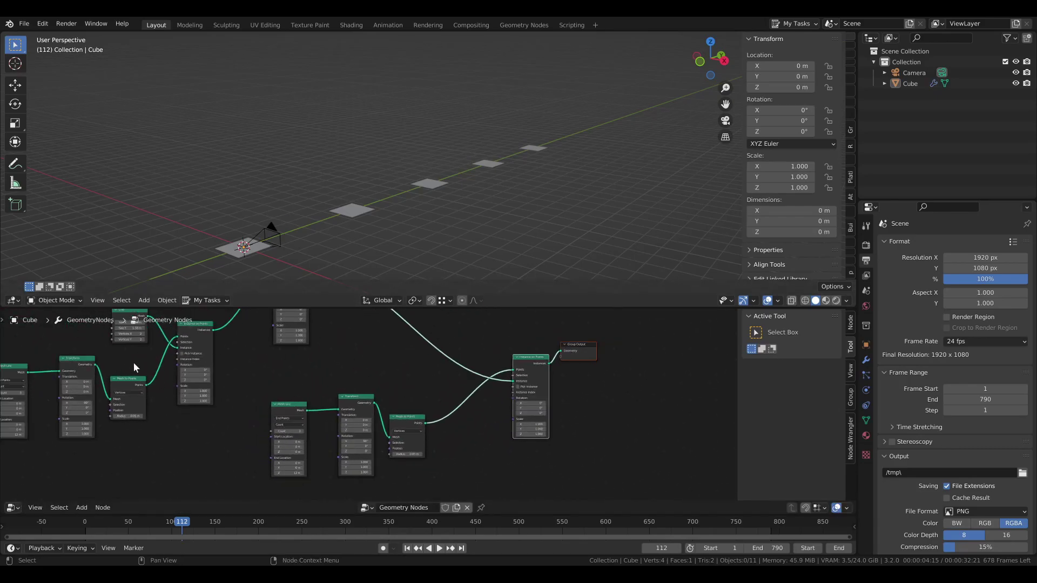
{"action": "middle_click_drag", "start_coordinate": [301, 396], "coordinate": [303, 366]}
{"action": "scroll", "coordinate": [310, 363], "scroll_direction": "up", "scroll_amount": 4}
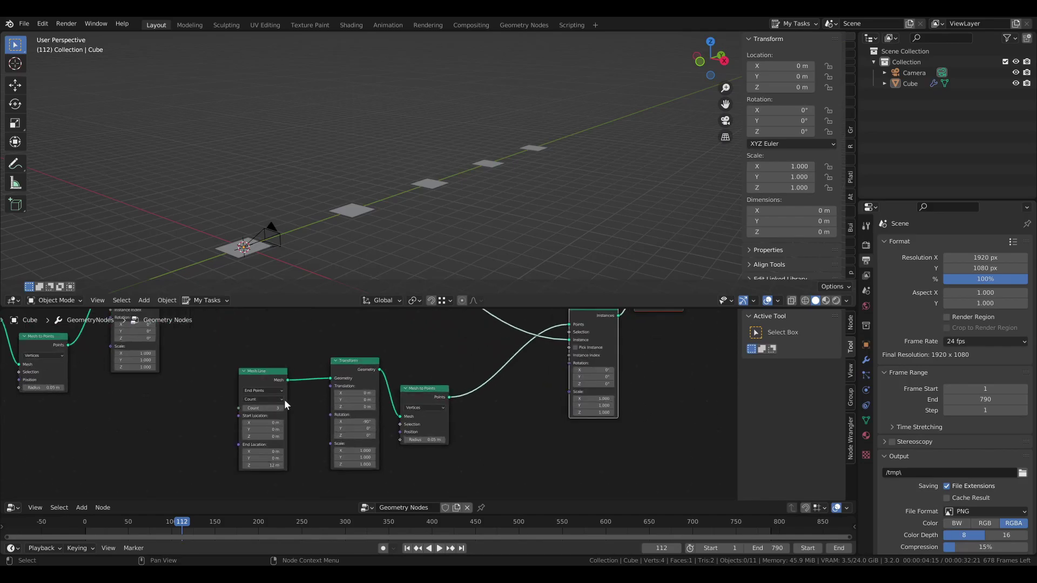
{"action": "key", "text": "Return"}
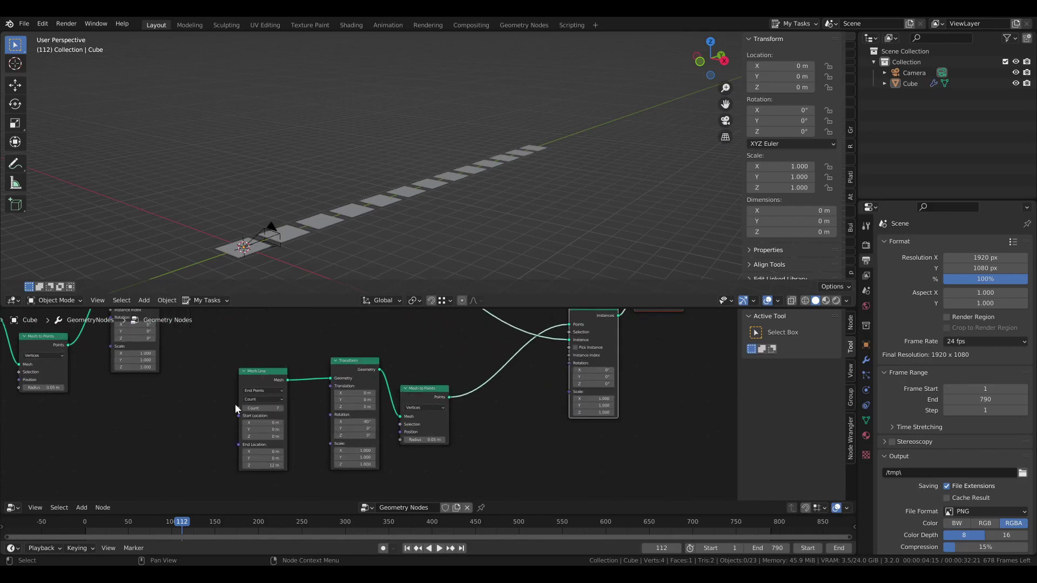
- Set the duplicated Mesh Line's end location Z to 90 m and inspect the extended row of planes
{"action": "type", "text": "90"}
{"action": "key", "text": "Return"}
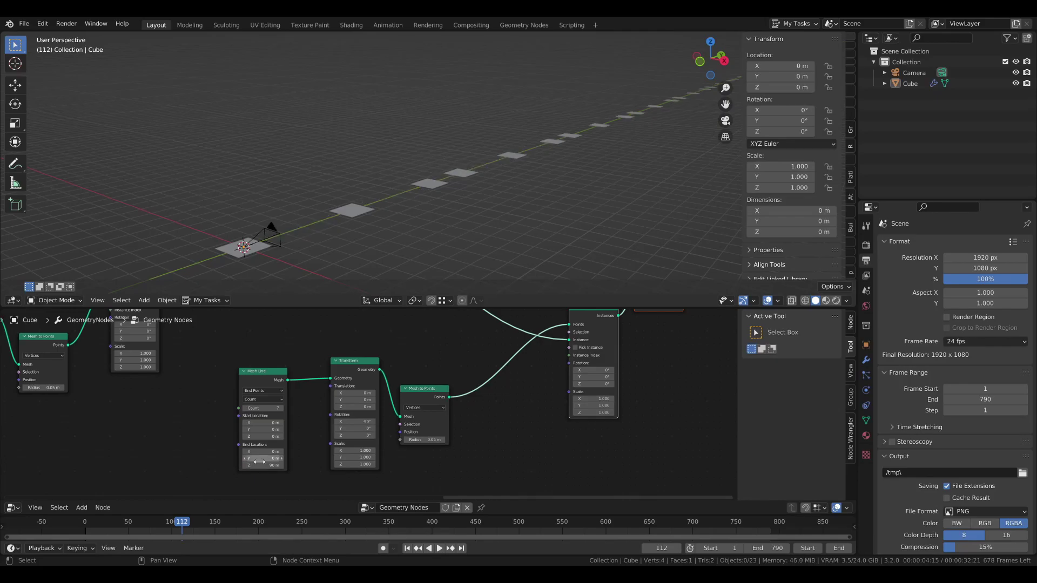
{"action": "middle_click_drag", "start_coordinate": [380, 238], "coordinate": [382, 173]}
{"action": "scroll", "coordinate": [376, 371], "scroll_direction": "up", "scroll_amount": 2}
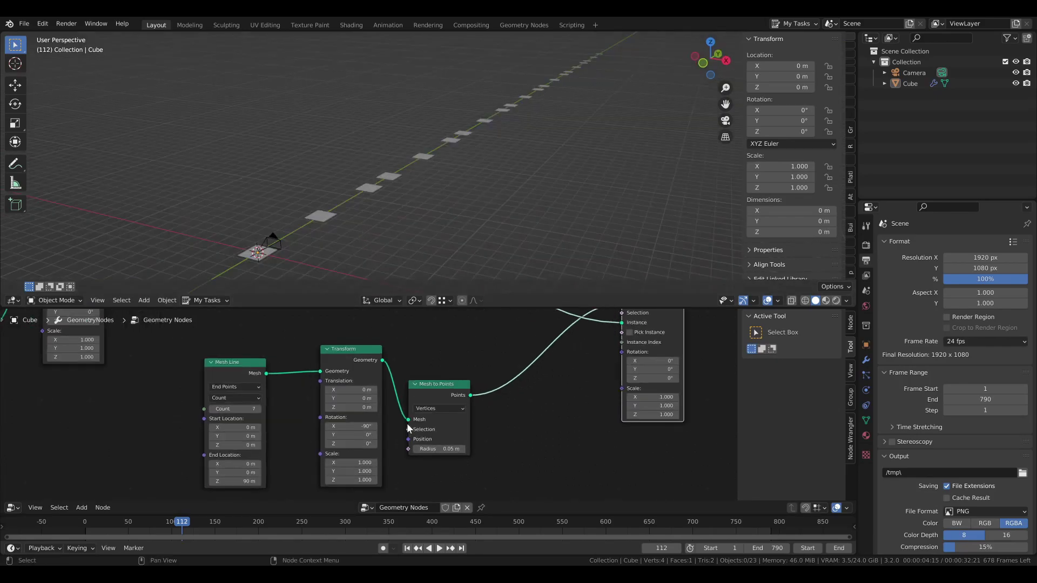
{"action": "middle_click_drag", "start_coordinate": [417, 291], "coordinate": [438, 217]}
{"action": "scroll", "coordinate": [452, 351], "scroll_direction": "down", "scroll_amount": 3}
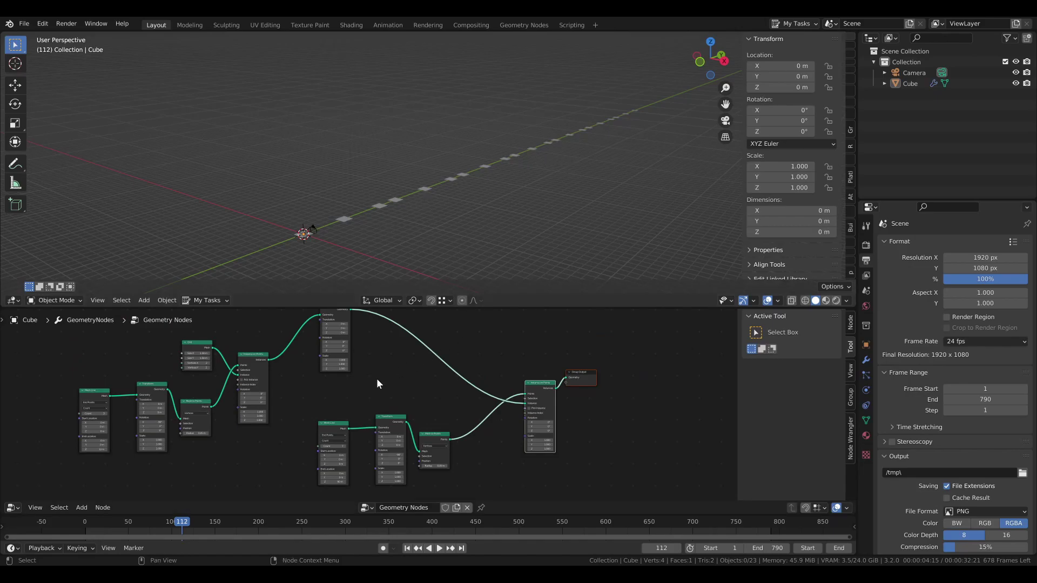
- Dissolve the Transform node after the first Instance on Points, keeping its input linked directly to the second Instance on Points
{"action": "scroll", "coordinate": [378, 378], "scroll_direction": "up", "scroll_amount": 1}
{"action": "middle_click_drag", "start_coordinate": [378, 378], "coordinate": [421, 412]}
{"action": "left_click", "coordinate": [376, 333]}
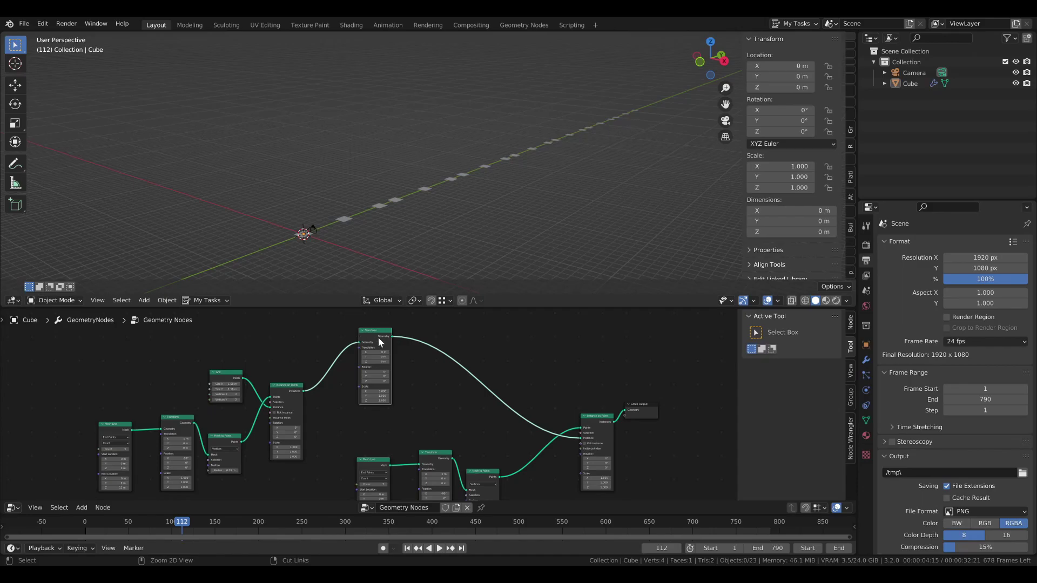
{"action": "scroll", "coordinate": [380, 338], "scroll_direction": "up", "scroll_amount": 2}
{"action": "middle_click_drag", "start_coordinate": [374, 345], "coordinate": [358, 377]}
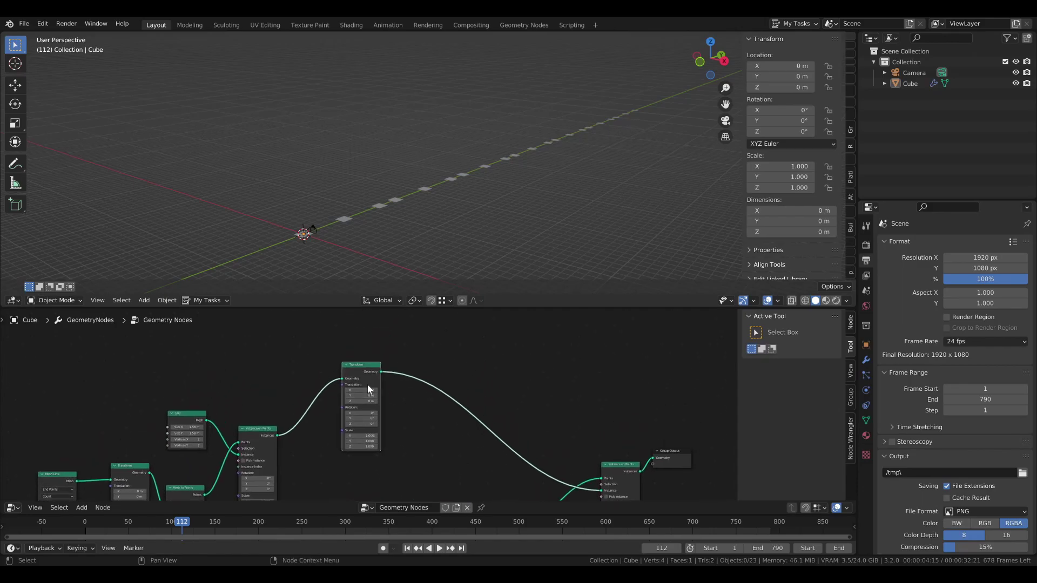
{"action": "scroll", "coordinate": [357, 377], "scroll_direction": "up", "scroll_amount": 2}
{"action": "scroll", "coordinate": [364, 414], "scroll_direction": "down", "scroll_amount": 3}
{"action": "middle_click_drag", "start_coordinate": [364, 414], "coordinate": [348, 357]}
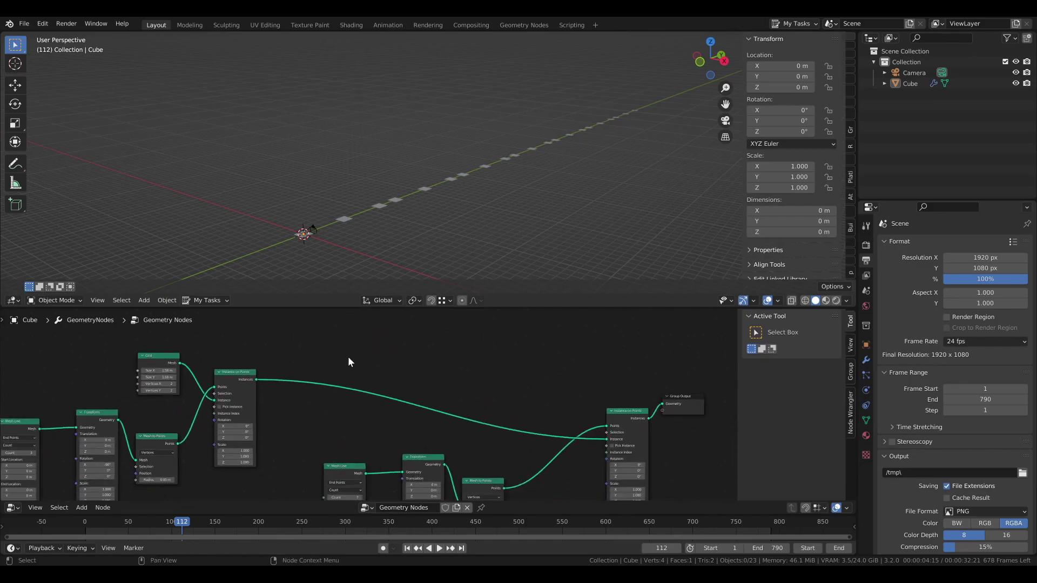
- Insert a Translate Instances node into the link leaving the first Instance on Points node
{"action": "key", "text": "shift+a"}
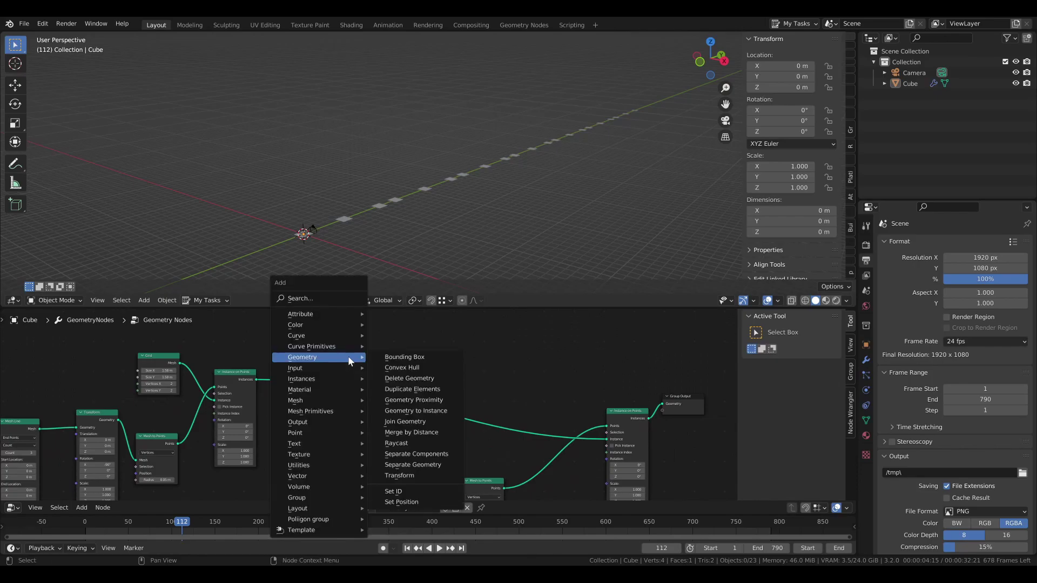
{"action": "mouse_move", "coordinate": [324, 378]}
{"action": "left_click", "coordinate": [401, 431]}
{"action": "left_click", "coordinate": [331, 365]}
{"action": "key", "text": "g"}
{"action": "left_click", "coordinate": [390, 371]}
{"action": "scroll", "coordinate": [444, 377], "scroll_direction": "down", "scroll_amount": 1}
{"action": "middle_click_drag", "start_coordinate": [516, 374], "coordinate": [370, 377]}
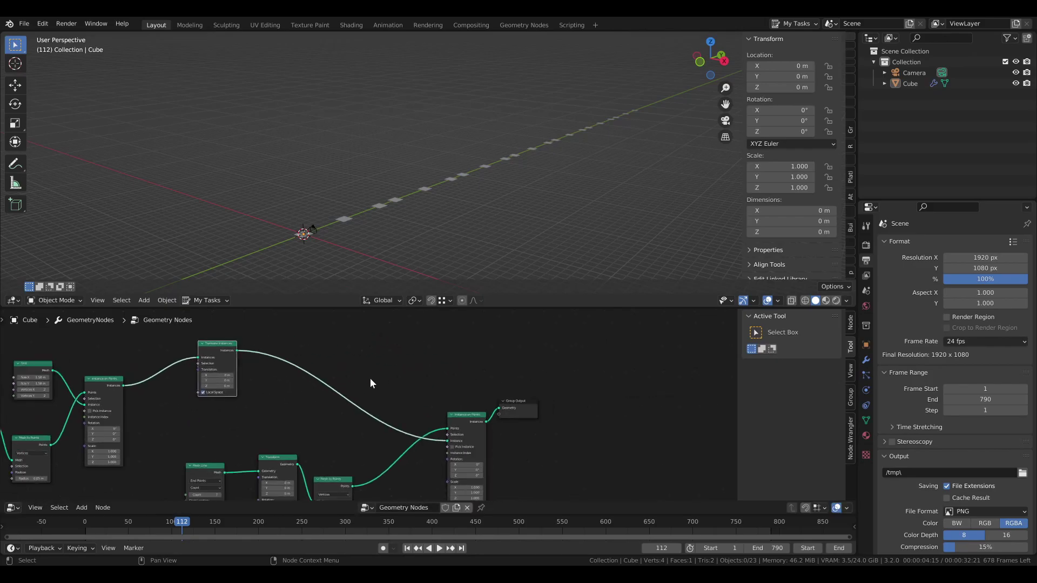
- Duplicate Translate Instances between the second Instance on Points and the Group Output, and move both end nodes to make room
{"action": "key", "text": "shift+d"}
{"action": "left_click", "coordinate": [558, 391]}
{"action": "middle_click_drag", "start_coordinate": [513, 388], "coordinate": [413, 377]}
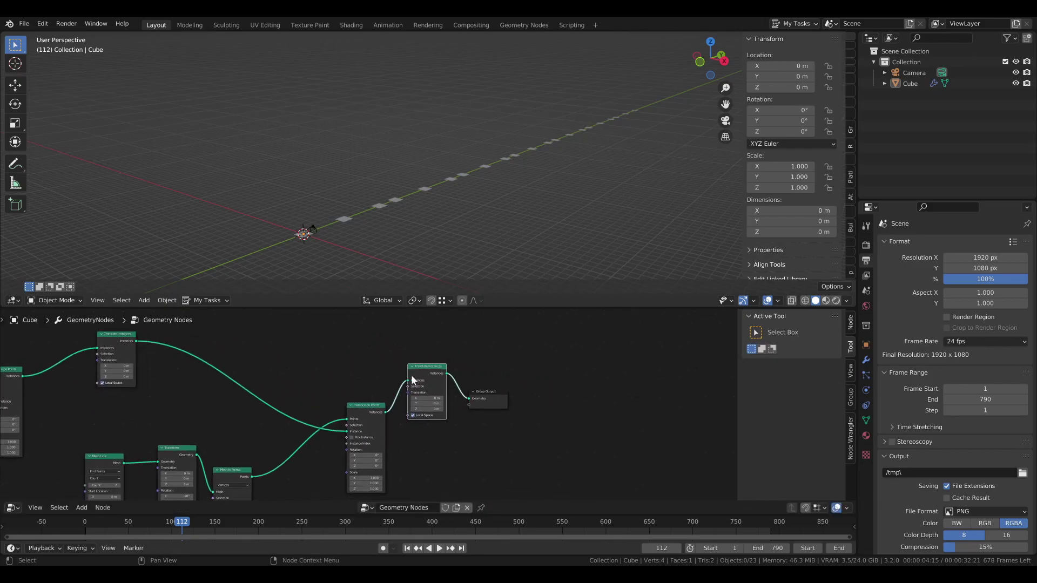
{"action": "left_click_drag", "start_coordinate": [485, 393], "coordinate": [512, 351]}
{"action": "left_click_drag", "start_coordinate": [419, 367], "coordinate": [426, 349]}
{"action": "left_click", "coordinate": [363, 355]}
- Try shifting the planes with the translation values of each Translate Instances node
{"action": "middle_click_drag", "start_coordinate": [131, 370], "coordinate": [417, 434]}
{"action": "scroll", "coordinate": [427, 432], "scroll_direction": "up", "scroll_amount": 6}
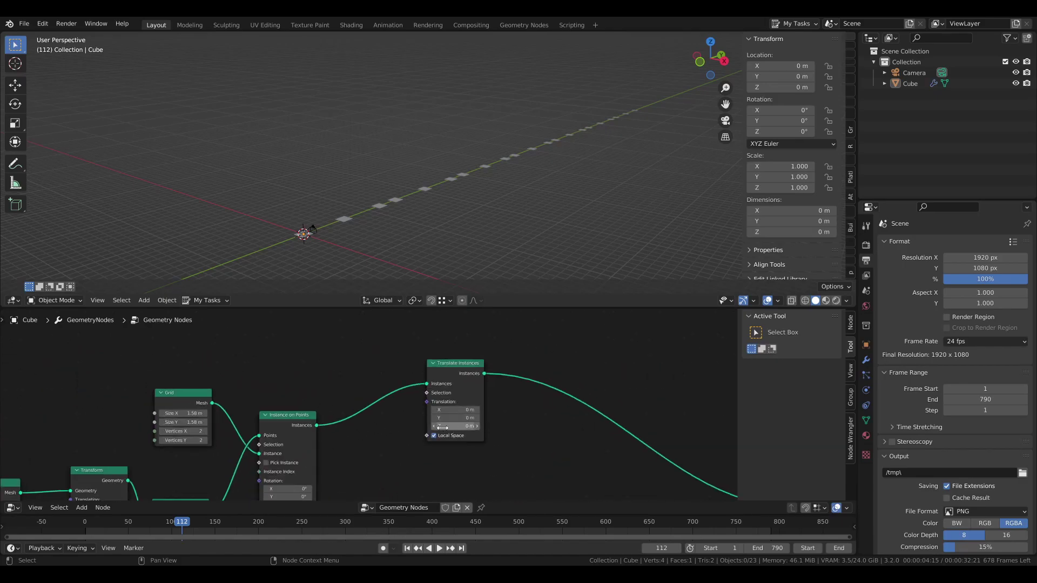
{"action": "left_click_drag", "start_coordinate": [462, 419], "coordinate": [434, 419]}
{"action": "right_click", "coordinate": [459, 420]}
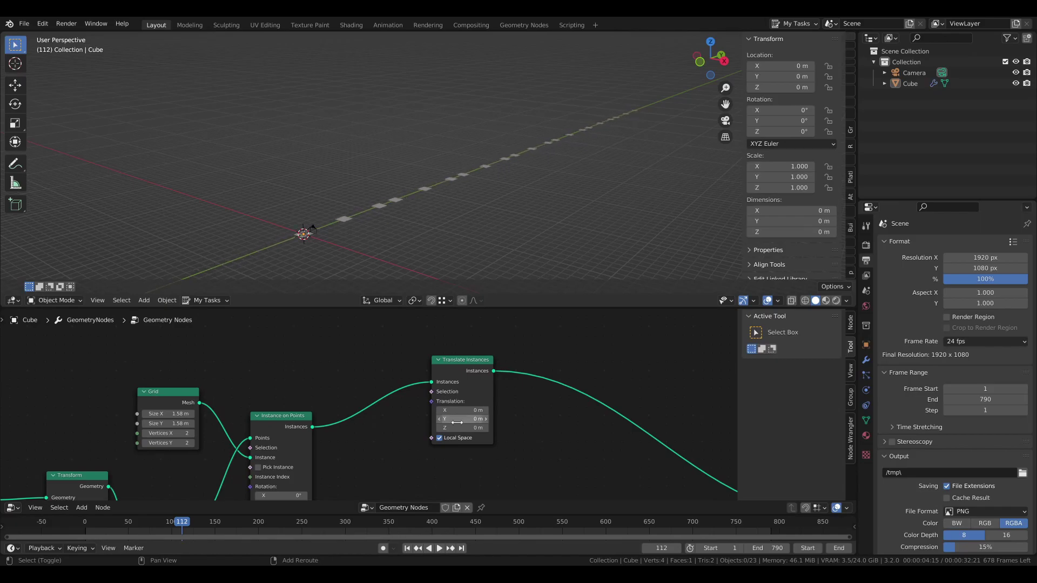
{"action": "scroll", "coordinate": [570, 418], "scroll_direction": "down", "scroll_amount": 2}
{"action": "middle_click_drag", "start_coordinate": [654, 420], "coordinate": [379, 375]}
{"action": "mouse_move", "coordinate": [542, 387]}
{"action": "left_mouse_down"}
{"action": "mouse_move", "coordinate": [574, 387]}
{"action": "mouse_move", "coordinate": [526, 388]}
{"action": "mouse_move", "coordinate": [563, 387]}
{"action": "mouse_move", "coordinate": [535, 387]}
{"action": "left_mouse_up"}
{"action": "right_click", "coordinate": [535, 387]}
{"action": "middle_click_drag", "start_coordinate": [154, 337], "coordinate": [370, 379]}
{"action": "scroll", "coordinate": [371, 380], "scroll_direction": "up", "scroll_amount": 2}
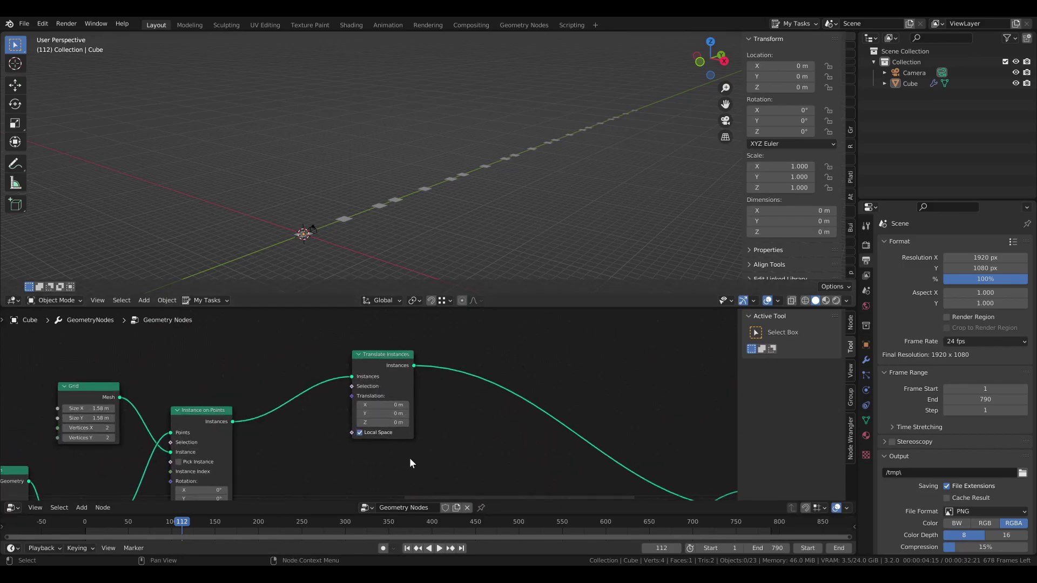
{"action": "scroll", "coordinate": [436, 419], "scroll_direction": "up", "scroll_amount": 1}
- Add a Combine XYZ node and connect its Vector to the first Translate Instances node's Translation input
{"action": "middle_click_drag", "start_coordinate": [381, 228], "coordinate": [417, 255]}
{"action": "scroll", "coordinate": [357, 392], "scroll_direction": "down", "scroll_amount": 1}
{"action": "middle_click_drag", "start_coordinate": [332, 382], "coordinate": [377, 403]}
{"action": "scroll", "coordinate": [373, 381], "scroll_direction": "down", "scroll_amount": 1}
{"action": "key", "text": "shift+a"}
{"action": "mouse_move", "coordinate": [393, 383]}
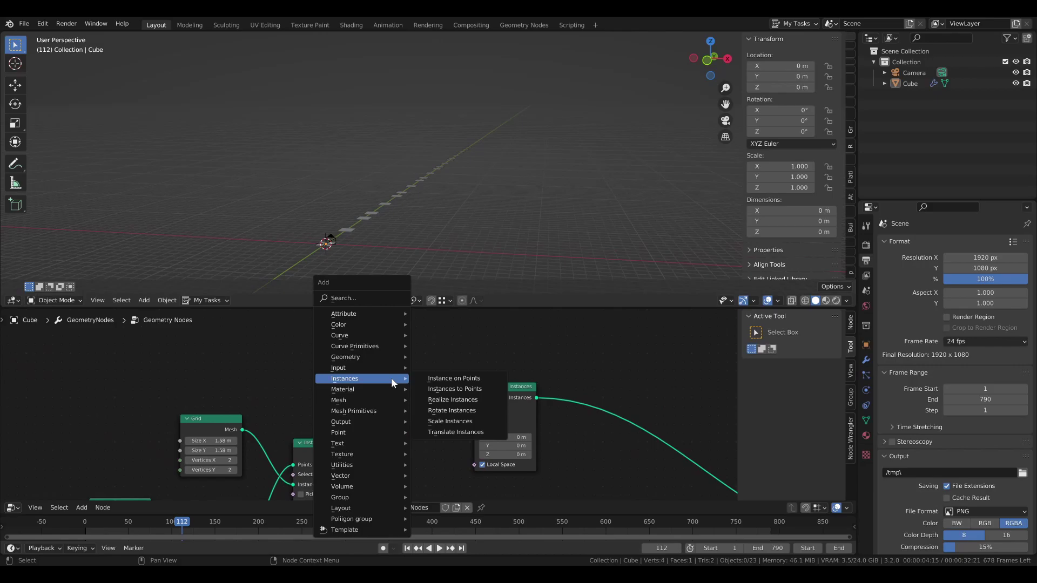
{"action": "mouse_move", "coordinate": [348, 476]}
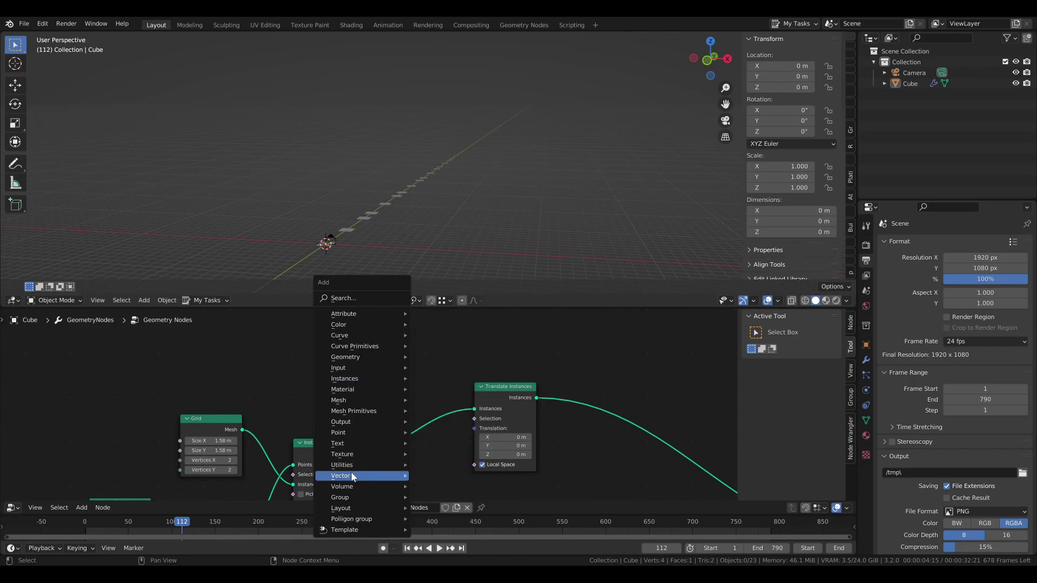
{"action": "left_click", "coordinate": [432, 479]}
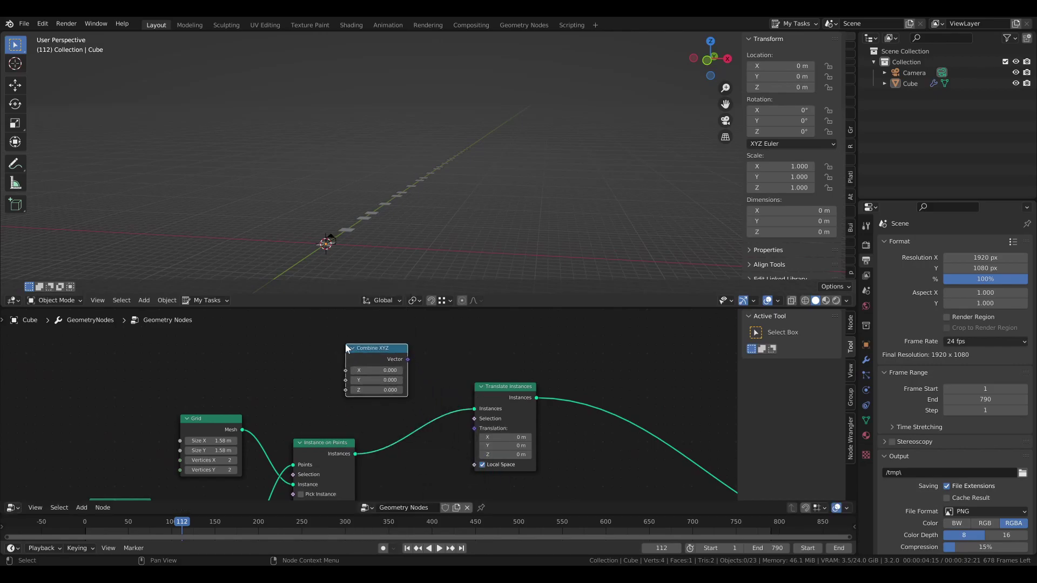
{"action": "left_click_drag", "start_coordinate": [407, 360], "coordinate": [474, 429]}
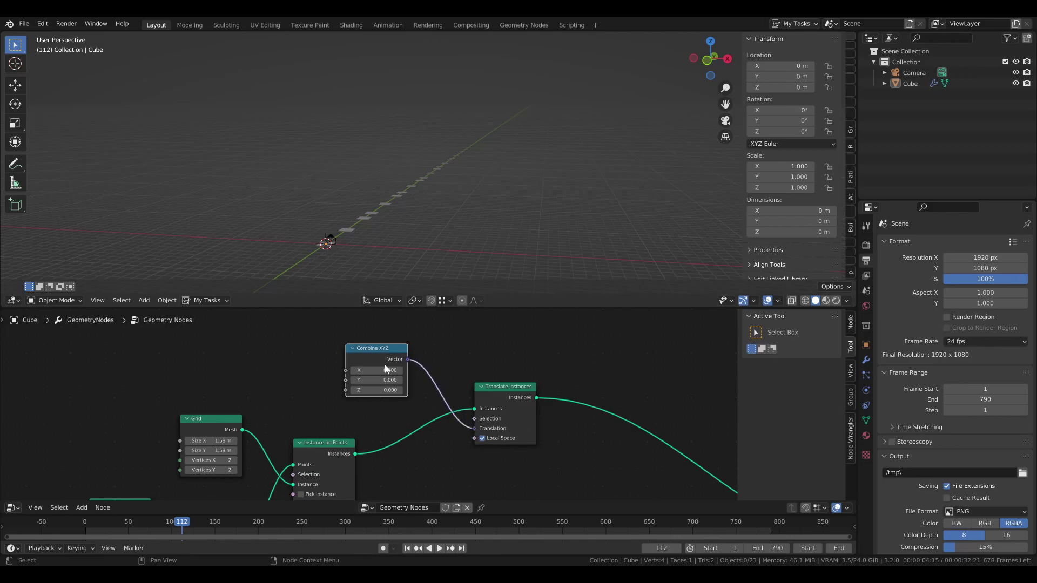
- Try out different axis values on the Combine XYZ node
{"action": "right_click", "coordinate": [381, 383]}
{"action": "mouse_move", "coordinate": [375, 384]}
{"action": "left_mouse_down"}
{"action": "mouse_move", "coordinate": [381, 371]}
{"action": "mouse_move", "coordinate": [386, 390]}
{"action": "left_mouse_up"}
{"action": "right_click", "coordinate": [375, 371]}
{"action": "right_click", "coordinate": [387, 390]}
- Add a Noise Texture node in the empty space before the Combine XYZ node
{"action": "middle_click_drag", "start_coordinate": [195, 332], "coordinate": [283, 360]}
{"action": "scroll", "coordinate": [283, 359], "scroll_direction": "up", "scroll_amount": 1}
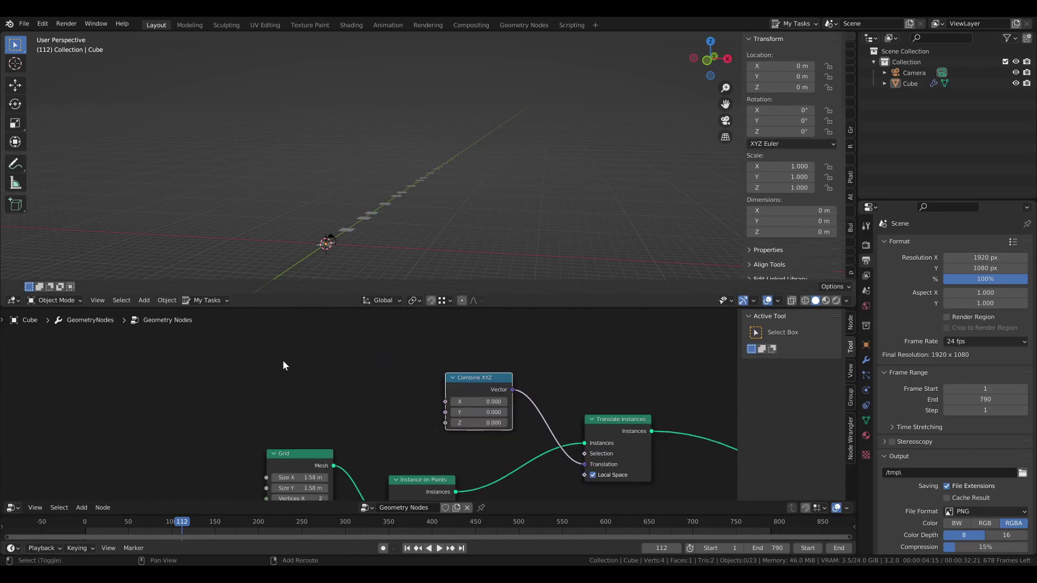
{"action": "key", "text": "shift+a"}
{"action": "mouse_move", "coordinate": [343, 372]}
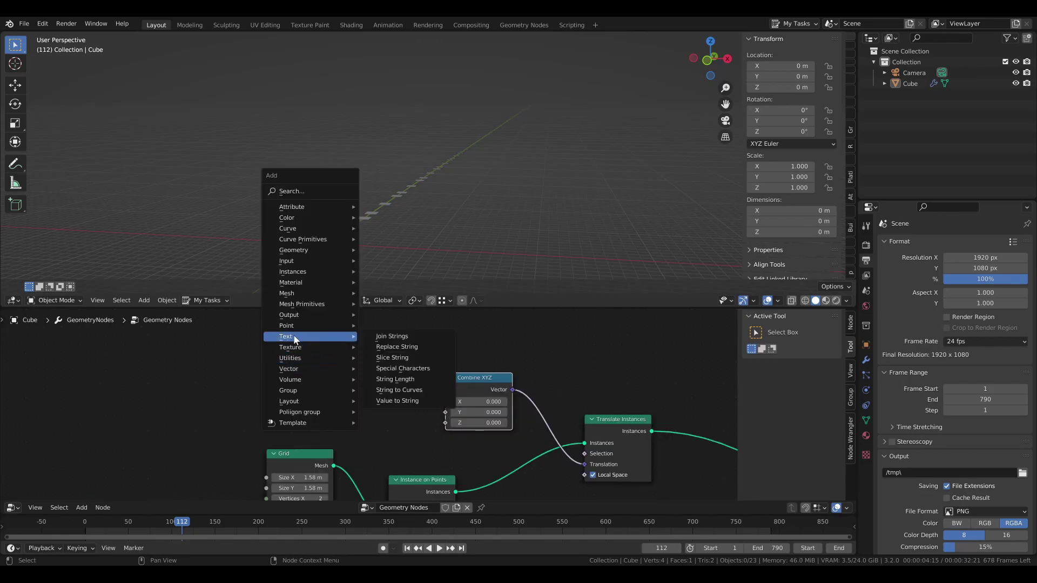
{"action": "mouse_move", "coordinate": [295, 349]}
{"action": "left_click", "coordinate": [398, 413]}
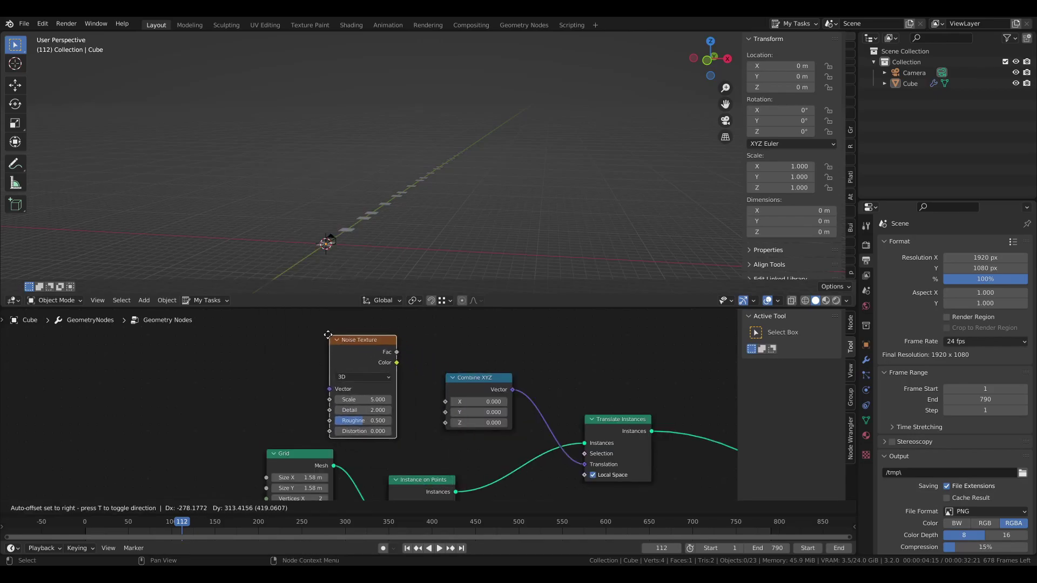
{"action": "left_click", "coordinate": [303, 327]}
- Duplicate the Noise Texture and connect the two Color outputs to Combine XYZ's X and Z inputs
{"action": "scroll", "coordinate": [383, 445], "scroll_direction": "down", "scroll_amount": 6}
{"action": "middle_click_drag", "start_coordinate": [383, 446], "coordinate": [347, 384]}
{"action": "key", "text": "shift+d"}
{"action": "left_click", "coordinate": [355, 412]}
{"action": "scroll", "coordinate": [346, 382], "scroll_direction": "down", "scroll_amount": 2}
{"action": "left_click_drag", "start_coordinate": [332, 336], "coordinate": [374, 432]}
{"action": "left_click_drag", "start_coordinate": [329, 397], "coordinate": [374, 442]}
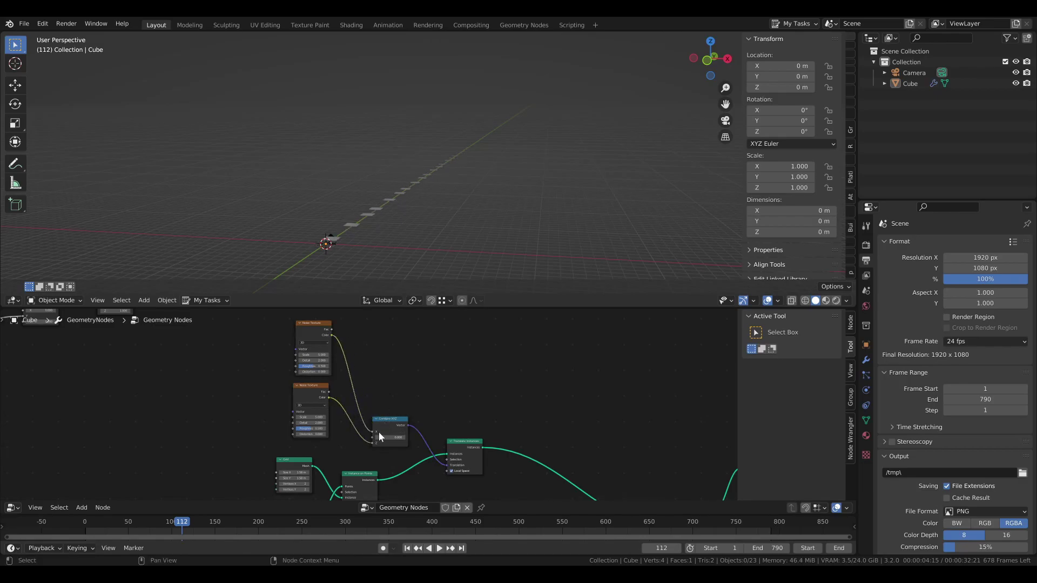
- Set the upper Noise Texture's Scale to 10.8 and Detail to 2.19
{"action": "scroll", "coordinate": [319, 346], "scroll_direction": "up", "scroll_amount": 4}
{"action": "middle_click_drag", "start_coordinate": [391, 227], "coordinate": [441, 210]}
{"action": "scroll", "coordinate": [440, 210], "scroll_direction": "up", "scroll_amount": 5}
{"action": "middle_click_drag", "start_coordinate": [326, 252], "coordinate": [359, 202], "text": "shift"}
{"action": "scroll", "coordinate": [373, 433], "scroll_direction": "down", "scroll_amount": 1}
{"action": "middle_click_drag", "start_coordinate": [374, 433], "coordinate": [395, 412]}
{"action": "left_click", "coordinate": [327, 348]}
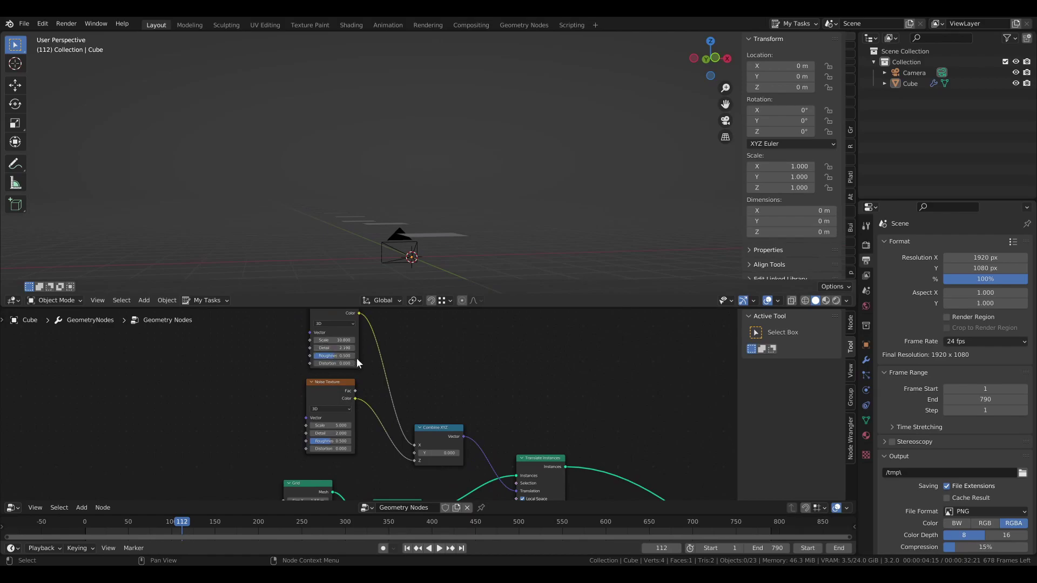
- Set the lower Noise Texture's Scale to 11.61, Detail to 0.49 and Distortion to 0.82
{"action": "left_click", "coordinate": [329, 425]}
{"action": "type", "text": "11.61"}
{"action": "key", "text": "Return"}
{"action": "left_click", "coordinate": [344, 438]}
{"action": "left_click", "coordinate": [342, 434]}
{"action": "type", "text": "0.49"}
{"action": "key", "text": "Return"}
{"action": "left_click_drag", "start_coordinate": [330, 447], "coordinate": [375, 447]}
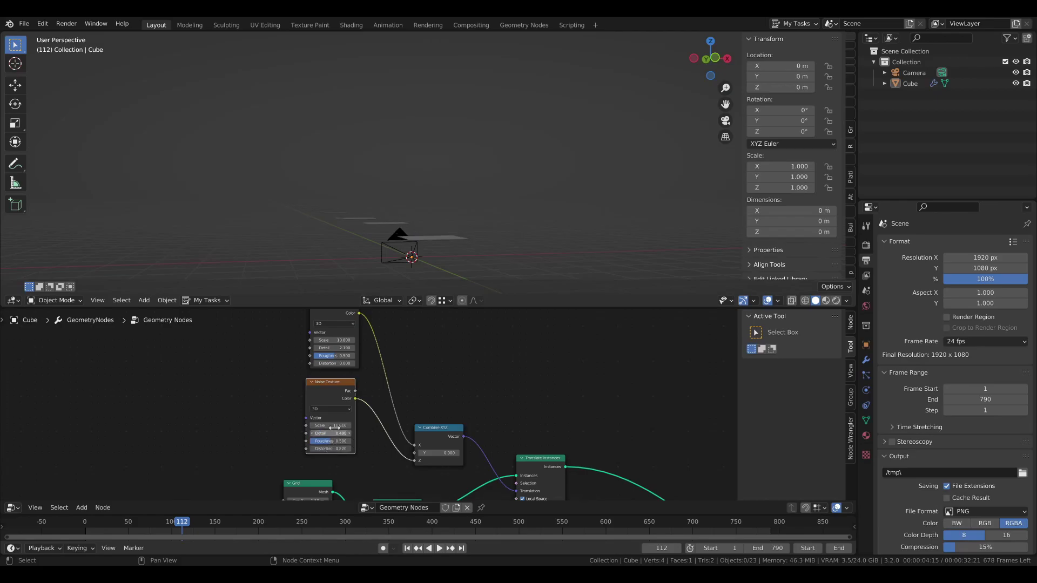
- Move both Noise Textures farther from Combine XYZ and insert a Math node into each of their output links
{"action": "left_click_drag", "start_coordinate": [273, 341], "coordinate": [374, 408]}
{"action": "key", "text": "g"}
{"action": "left_click", "coordinate": [293, 388]}
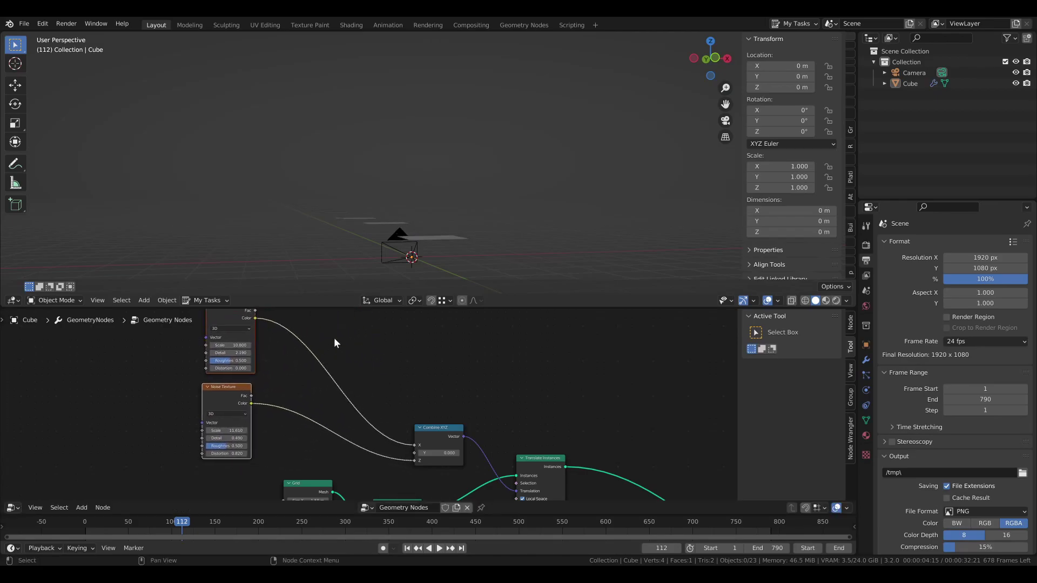
{"action": "left_click", "coordinate": [334, 338]}
{"action": "key", "text": "shift+a"}
{"action": "mouse_move", "coordinate": [312, 348]}
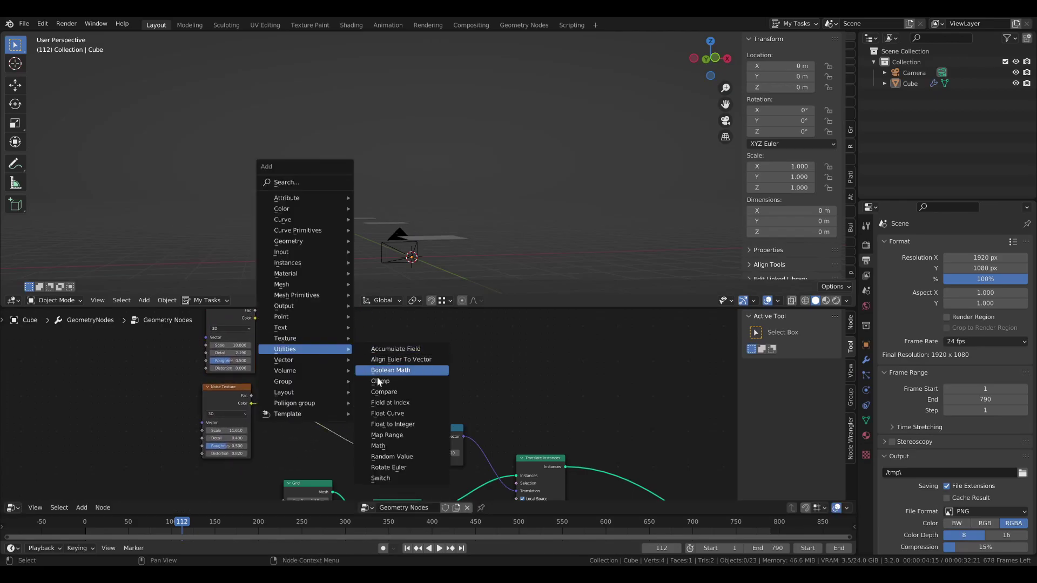
{"action": "left_click", "coordinate": [378, 445]}
{"action": "left_click", "coordinate": [325, 393]}
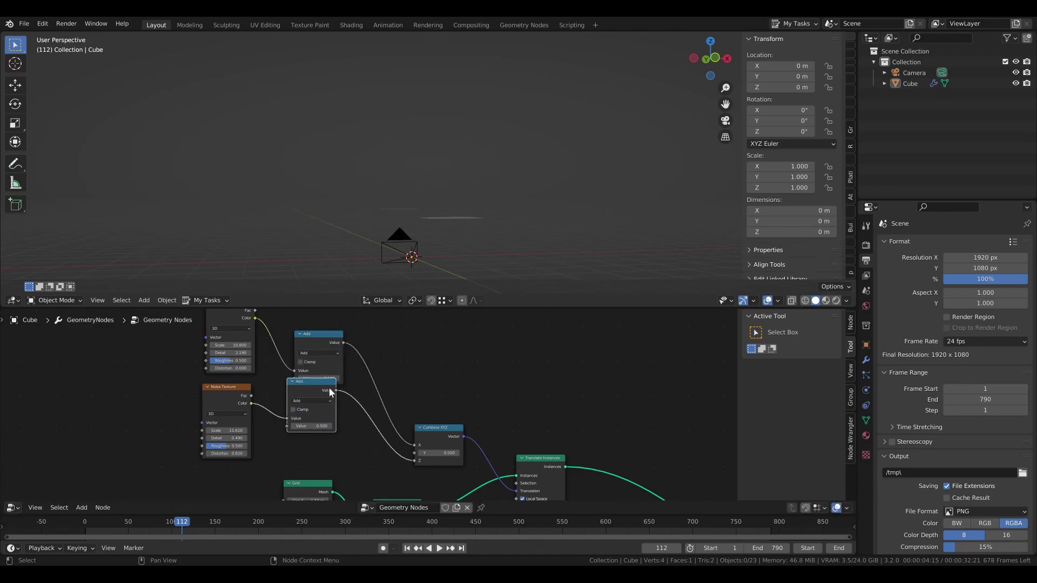
- Change both Math nodes to Multiply and space the lower one below the upper one
{"action": "left_click", "coordinate": [313, 341]}
{"action": "left_click", "coordinate": [310, 352]}
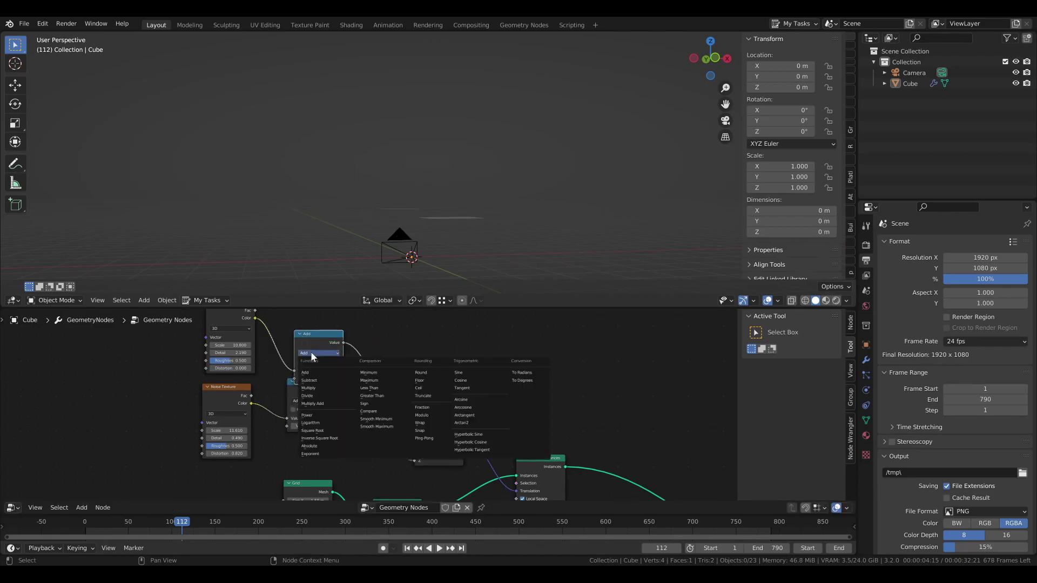
{"action": "left_click", "coordinate": [320, 386]}
{"action": "left_click", "coordinate": [297, 393]}
{"action": "left_click", "coordinate": [310, 400]}
{"action": "left_click", "coordinate": [312, 436]}
{"action": "left_click_drag", "start_coordinate": [303, 390], "coordinate": [301, 407]}
- Duplicate the Math node after each Multiply node and set the copies to Subtract
{"action": "left_click", "coordinate": [307, 346]}
{"action": "key", "text": "shift+d"}
{"action": "left_click", "coordinate": [368, 346]}
{"action": "left_click", "coordinate": [395, 353]}
{"action": "left_click", "coordinate": [387, 377]}
{"action": "key", "text": "shift+d"}
{"action": "left_click", "coordinate": [389, 411]}
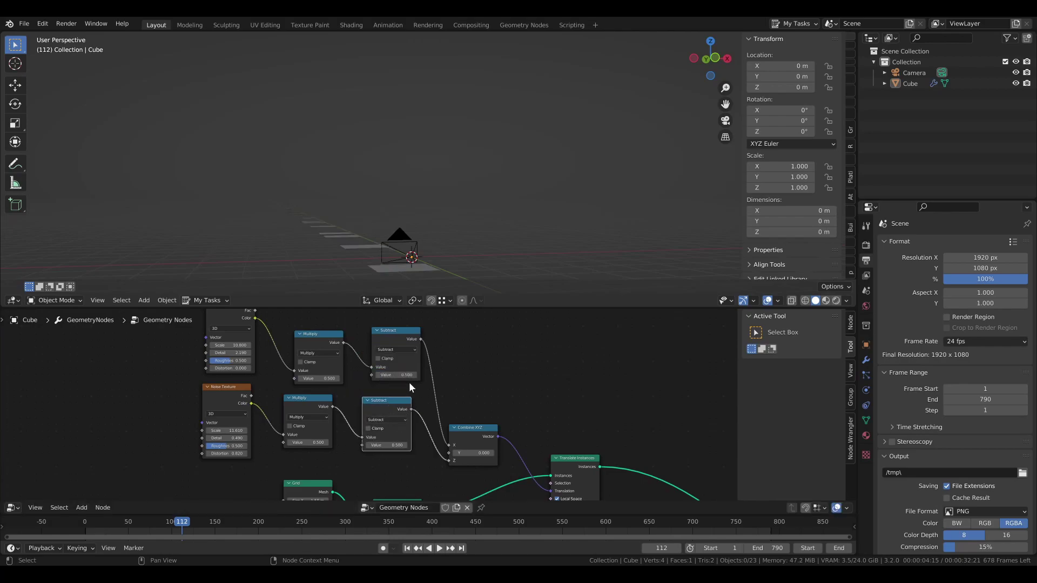
- Set the upper Multiply value to 32 and the upper Subtract value to 18
{"action": "middle_click_drag", "start_coordinate": [335, 378], "coordinate": [393, 377]}
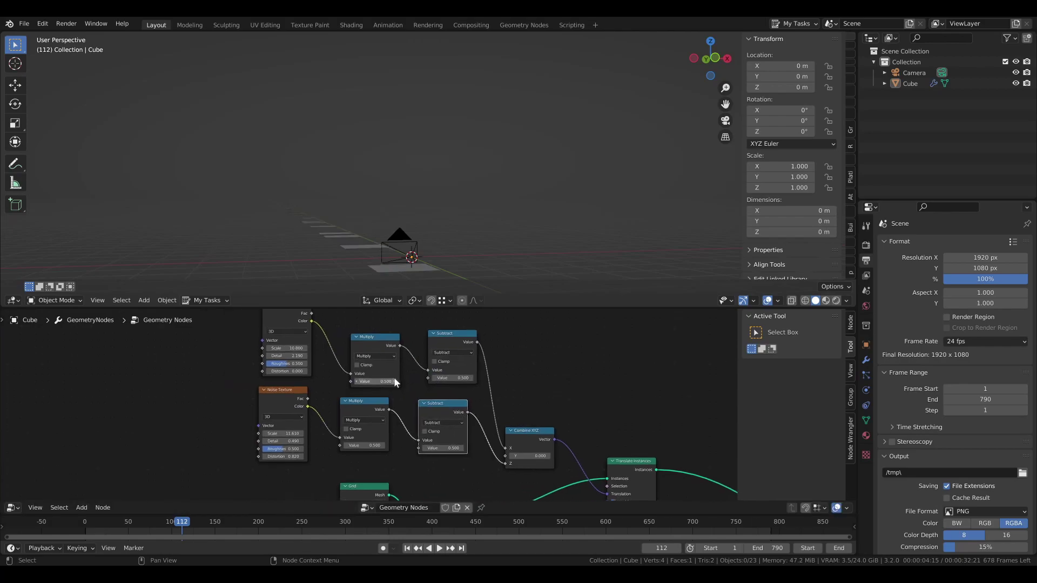
{"action": "scroll", "coordinate": [399, 377], "scroll_direction": "up", "scroll_amount": 3}
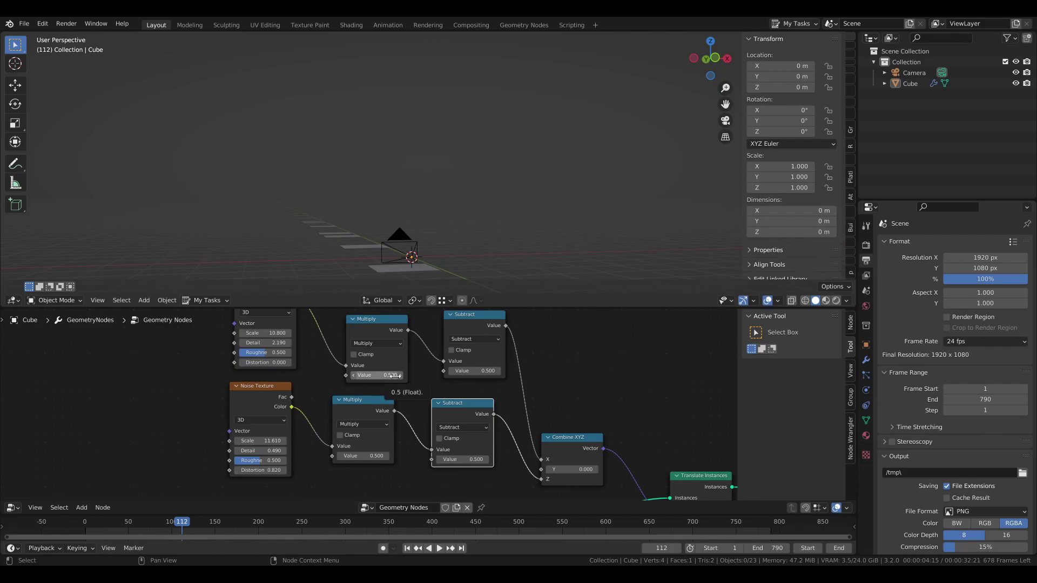
{"action": "left_click", "coordinate": [384, 375]}
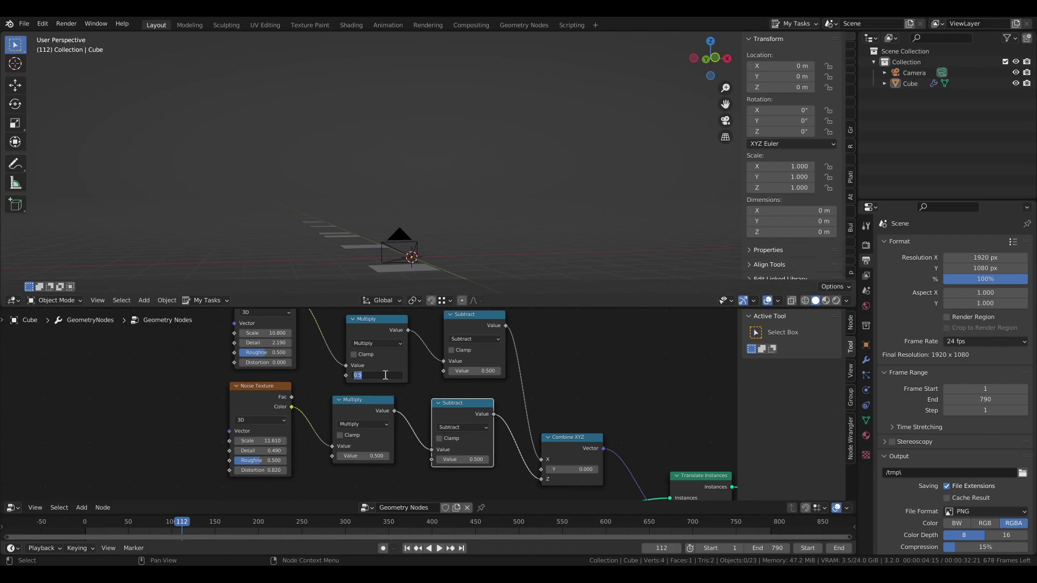
{"action": "left_click_drag", "start_coordinate": [375, 375], "coordinate": [594, 375], "text": "shift"}
{"action": "scroll", "coordinate": [351, 251], "scroll_direction": "down", "scroll_amount": 4}
{"action": "middle_click_drag", "start_coordinate": [434, 210], "coordinate": [350, 282]}
{"action": "scroll", "coordinate": [403, 196], "scroll_direction": "down", "scroll_amount": 3}
{"action": "scroll", "coordinate": [377, 237], "scroll_direction": "down", "scroll_amount": 3}
{"action": "scroll", "coordinate": [350, 283], "scroll_direction": "down", "scroll_amount": 1}
{"action": "left_click_drag", "start_coordinate": [393, 375], "coordinate": [417, 375]}
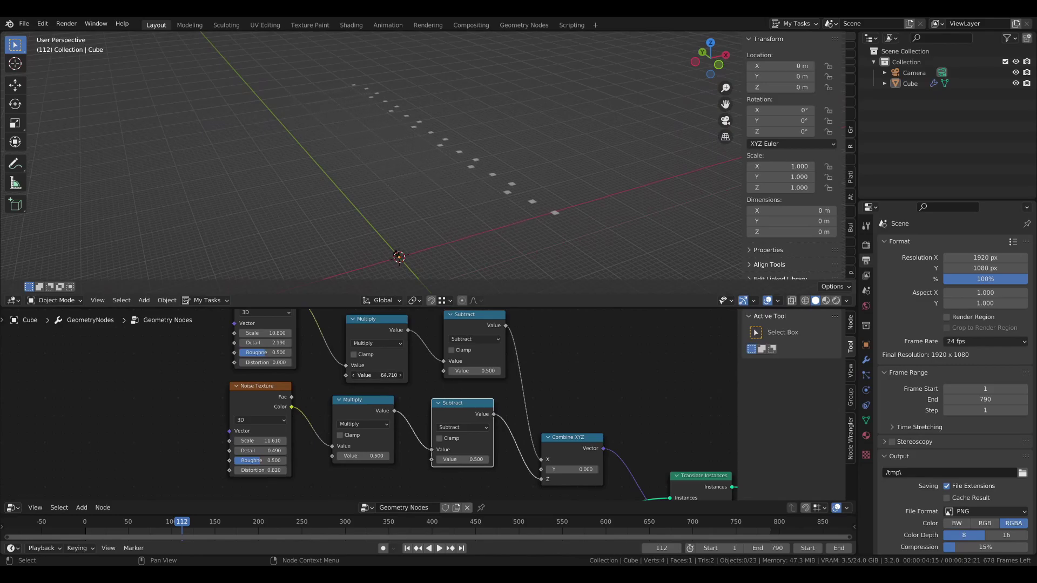
{"action": "type", "text": "32"}
{"action": "key", "text": "Return"}
{"action": "double_click", "coordinate": [480, 371]}
{"action": "type", "text": "18"}
{"action": "key", "text": "Return"}
- Set the lower Multiply value to 6.8 and the lower Subtract value to 3.3
{"action": "middle_click_drag", "start_coordinate": [372, 211], "coordinate": [381, 169]}
{"action": "scroll", "coordinate": [382, 170], "scroll_direction": "up", "scroll_amount": 4}
{"action": "double_click", "coordinate": [369, 456]}
{"action": "type", "text": "6.8"}
{"action": "key", "text": "Return"}
{"action": "double_click", "coordinate": [462, 459]}
{"action": "type", "text": "3.3"}
{"action": "key", "text": "Return"}
{"action": "scroll", "coordinate": [444, 428], "scroll_direction": "down", "scroll_amount": 4}
{"action": "middle_click_drag", "start_coordinate": [444, 427], "coordinate": [398, 361]}
{"action": "middle_click_drag", "start_coordinate": [343, 189], "coordinate": [322, 210]}
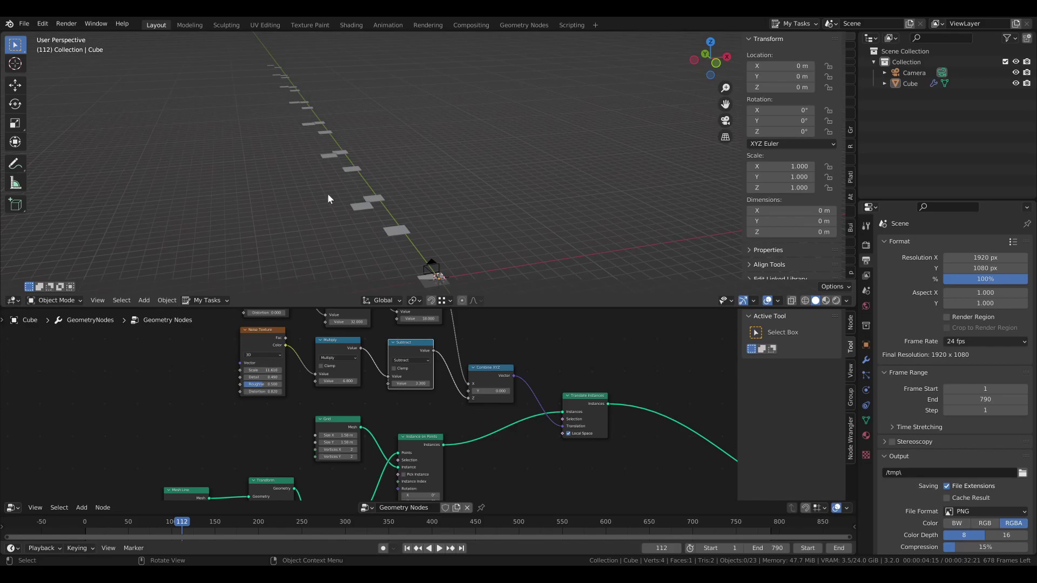
- Set the first Instance on Points node's X rotation to 90° and inspect the upright planes from several sides
{"action": "scroll", "coordinate": [470, 452], "scroll_direction": "down", "scroll_amount": 1}
{"action": "middle_click_drag", "start_coordinate": [470, 452], "coordinate": [447, 382]}
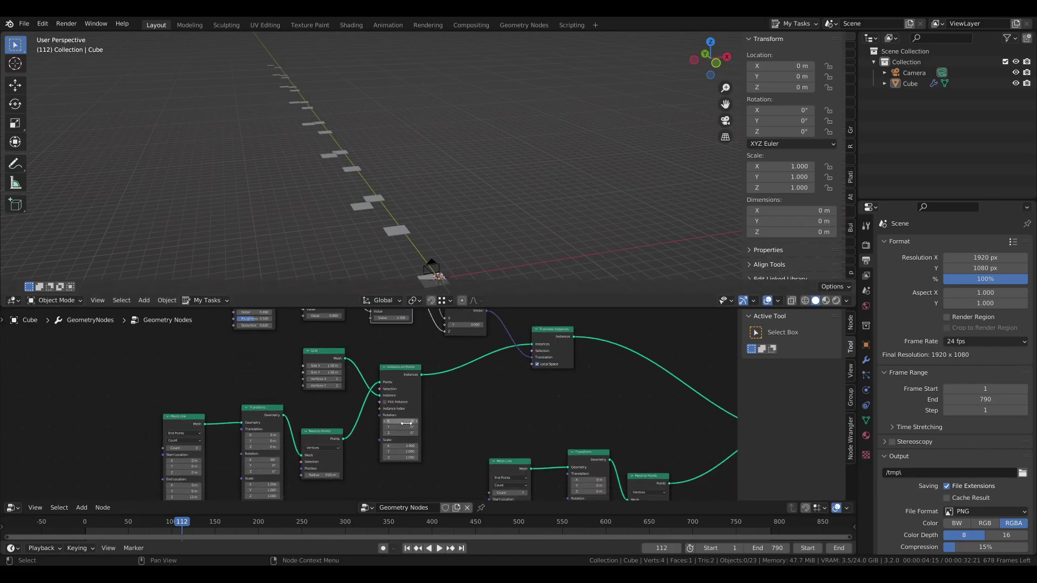
{"action": "key", "text": "Return"}
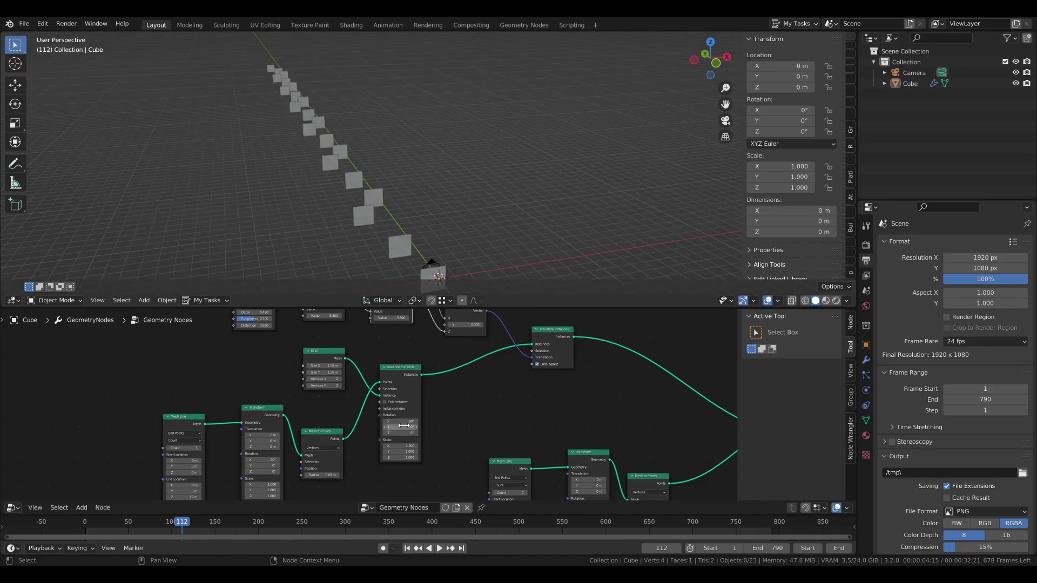
{"action": "middle_click_drag", "start_coordinate": [345, 215], "coordinate": [413, 210]}
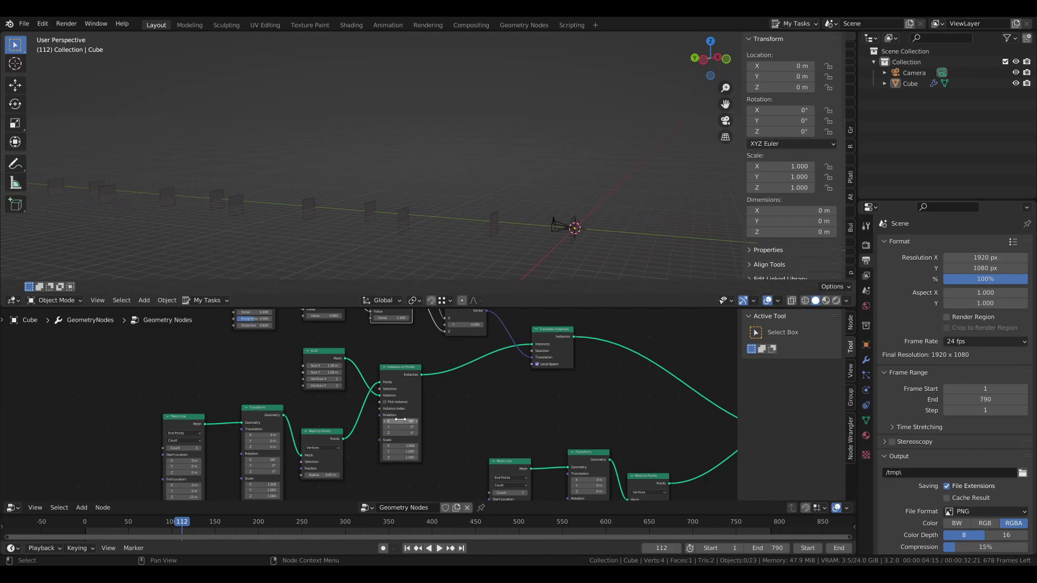
{"action": "middle_click_drag", "start_coordinate": [447, 240], "coordinate": [364, 244]}
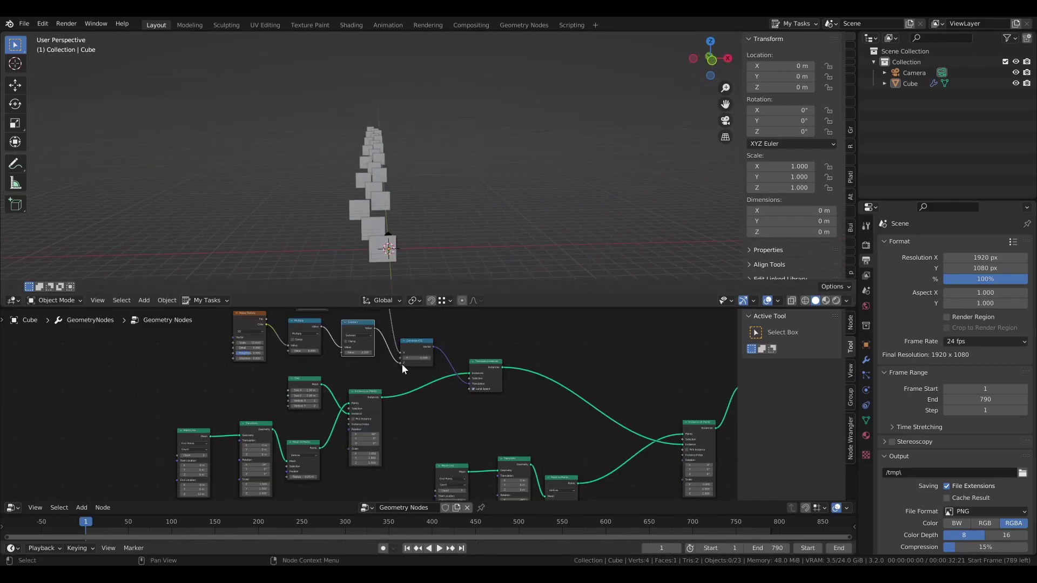
- Move the lower Subtract link from Combine XYZ's Z input to its Y input and look through the camera
{"action": "mouse_move", "coordinate": [402, 363]}
{"action": "left_mouse_down"}
{"action": "mouse_move", "coordinate": [392, 362]}
{"action": "mouse_move", "coordinate": [400, 358]}
{"action": "left_mouse_up"}
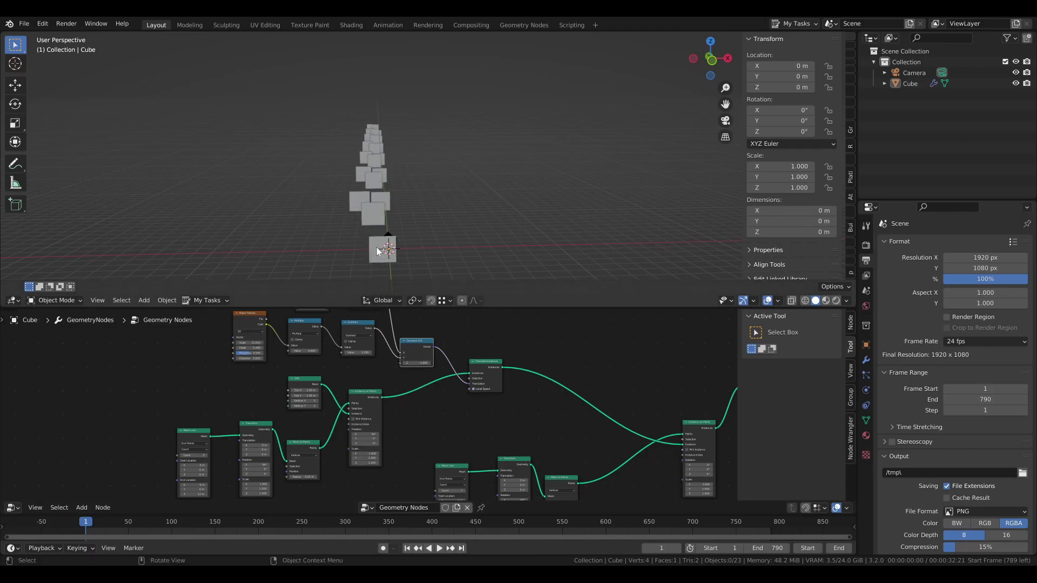
{"action": "key", "text": "KP_0"}
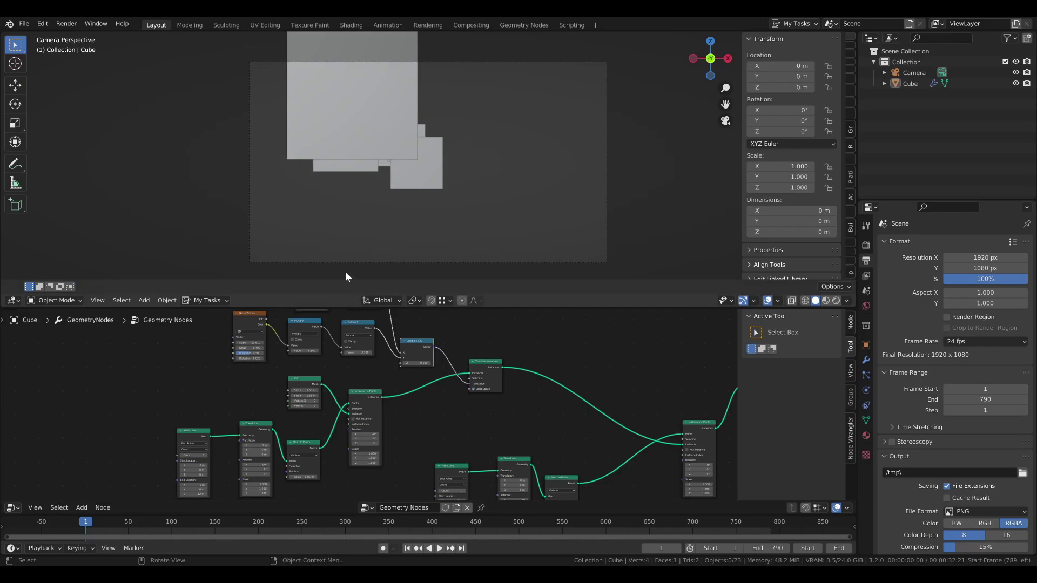
- Feed the lower Multiply node from the upper Noise Texture's Color output and cut its link from the lower Noise Texture
{"action": "left_click_drag", "start_coordinate": [415, 363], "coordinate": [727, 363]}
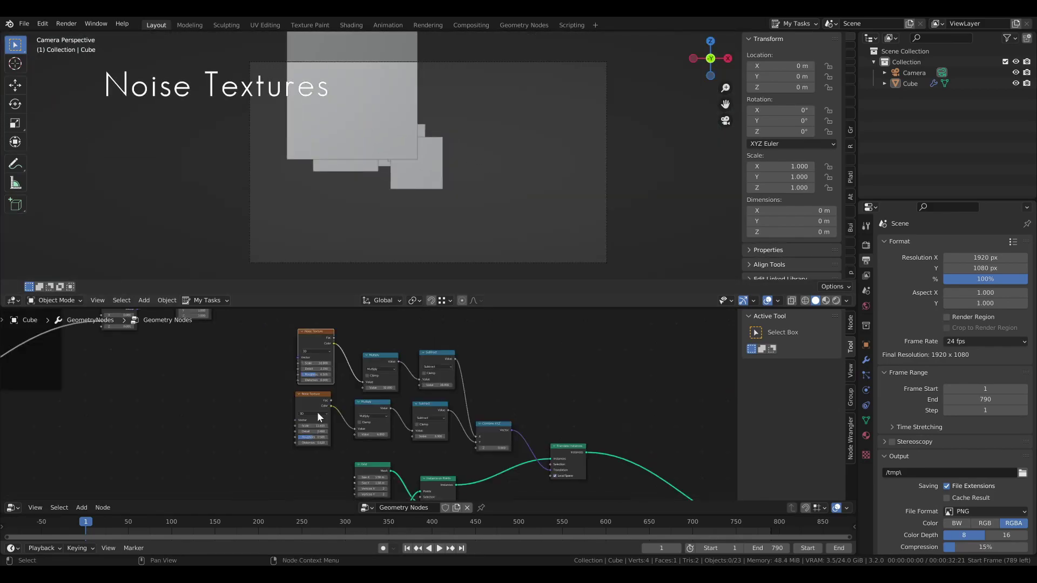
{"action": "left_click_drag", "start_coordinate": [332, 342], "coordinate": [355, 429]}
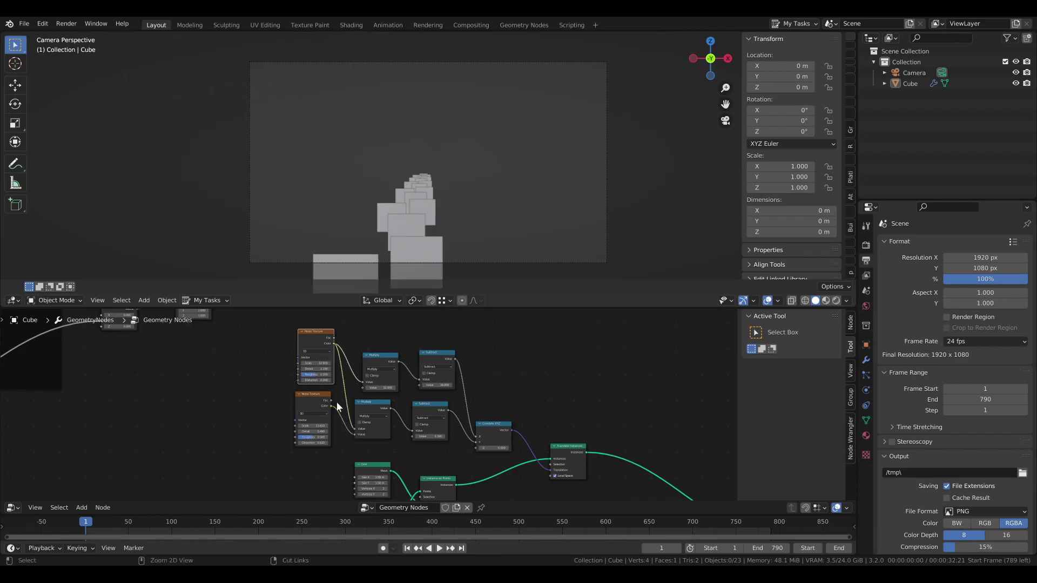
{"action": "right_click_drag", "start_coordinate": [336, 430], "coordinate": [336, 432], "text": "ctrl"}
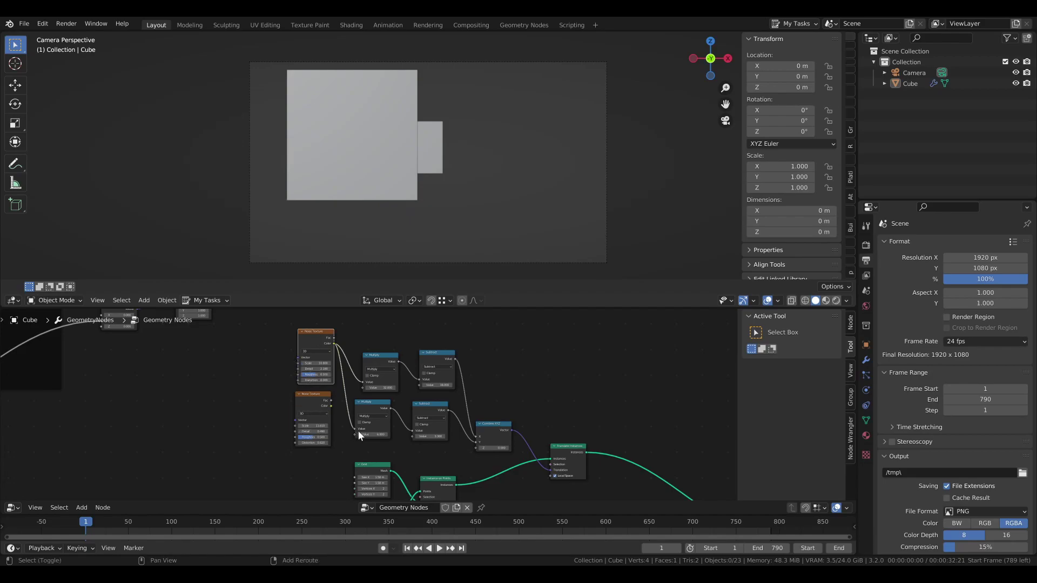
- Adjust the lower Multiply value, the upper Multiply value and the upper Subtract value to spread the planes around the camera view's centre
{"action": "left_click_drag", "start_coordinate": [372, 435], "coordinate": [421, 436]}
{"action": "left_click_drag", "start_coordinate": [377, 387], "coordinate": [451, 385]}
{"action": "left_click_drag", "start_coordinate": [384, 389], "coordinate": [437, 386]}
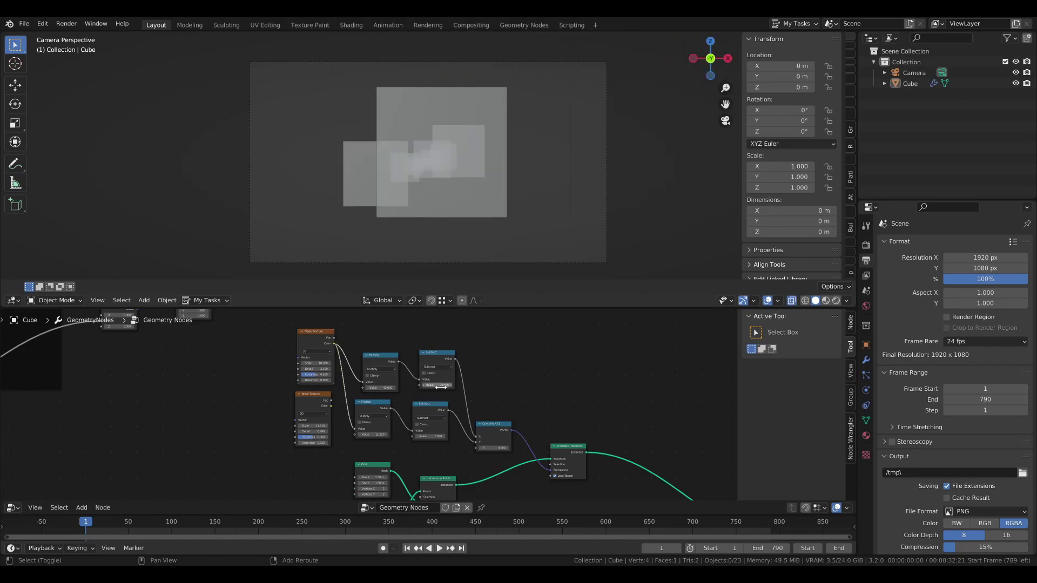
- Cut the upper Noise Texture's link to the lower Multiply node and reconnect the lower Noise Texture's Color there
{"action": "right_click_drag", "start_coordinate": [342, 393], "coordinate": [355, 394], "text": "ctrl"}
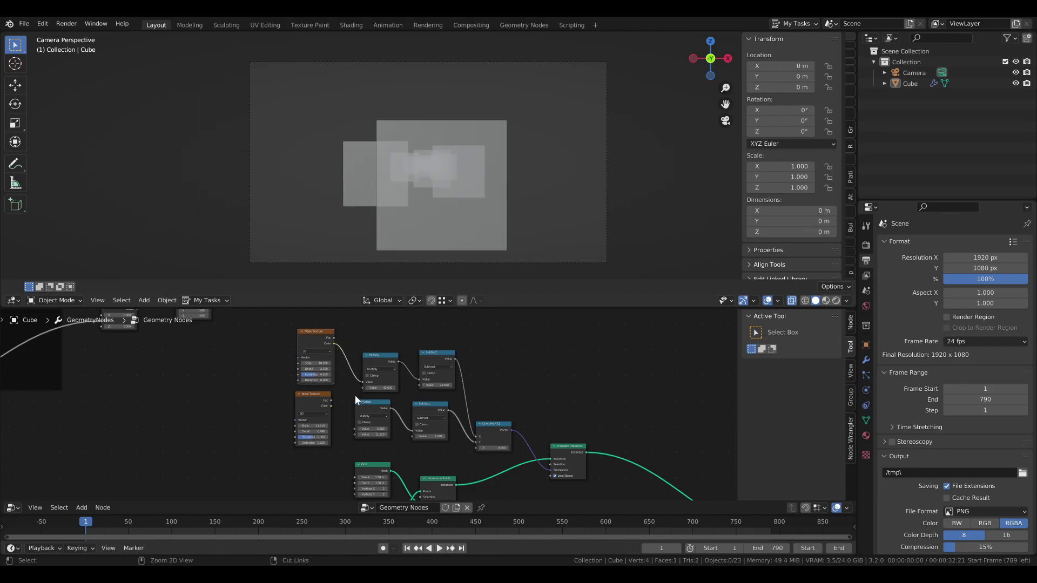
{"action": "left_click_drag", "start_coordinate": [329, 404], "coordinate": [357, 423]}
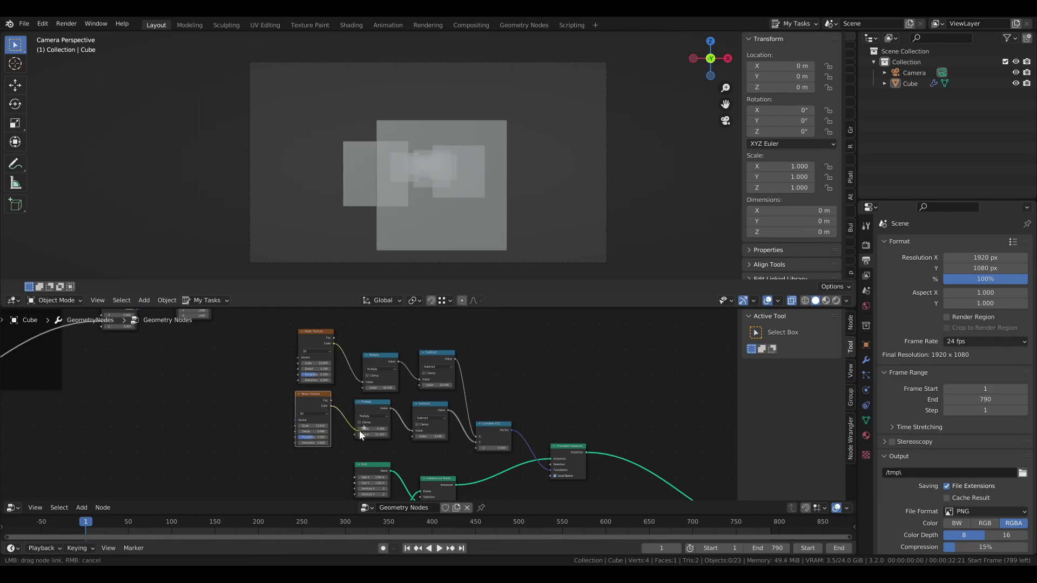
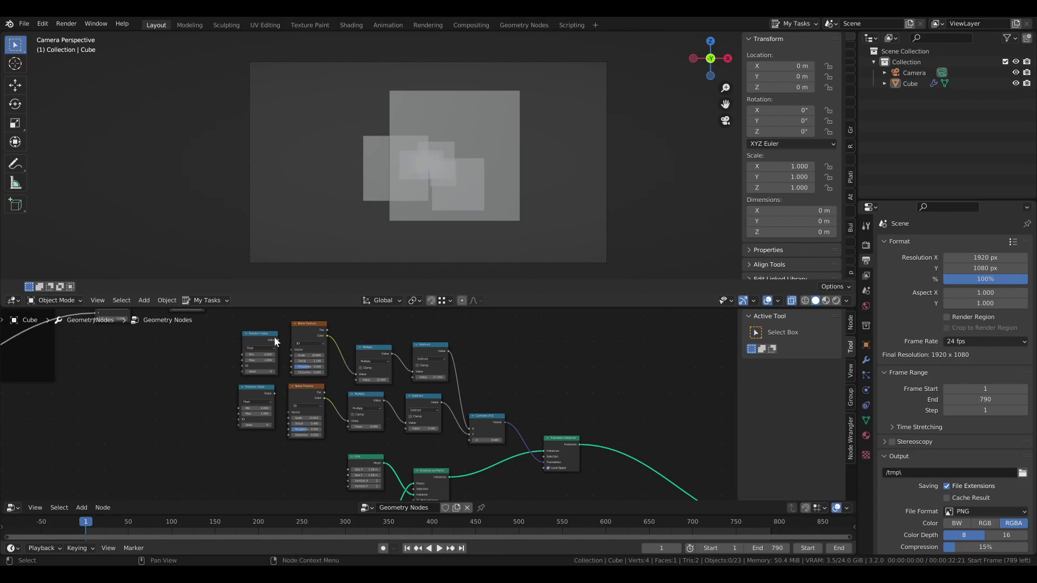
- Try linking the upper Random Value output to the upper Multiply node with the upper Multiply and Subtract nodes muted
{"action": "right_click_drag", "start_coordinate": [279, 346], "coordinate": [359, 369], "text": "alt"}
{"action": "left_click", "coordinate": [371, 356]}
{"action": "key", "text": "m"}
{"action": "left_click", "coordinate": [426, 350]}
{"action": "key", "text": "m"}
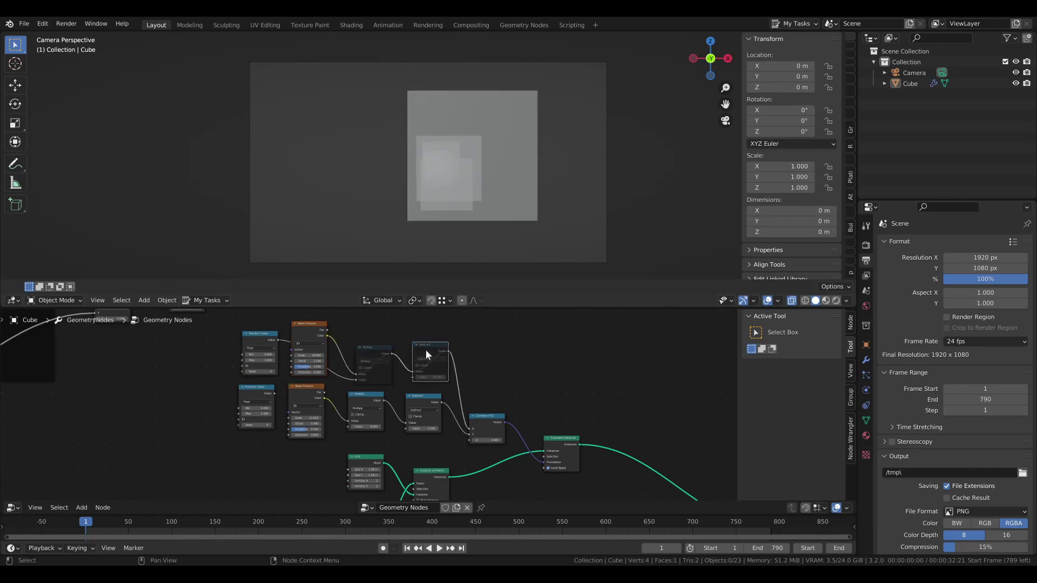
- Unmute the upper Subtract and Multiply nodes and cut the Random Value link to Multiply
{"action": "key", "text": "m"}
{"action": "left_click", "coordinate": [371, 348]}
{"action": "key", "text": "m"}
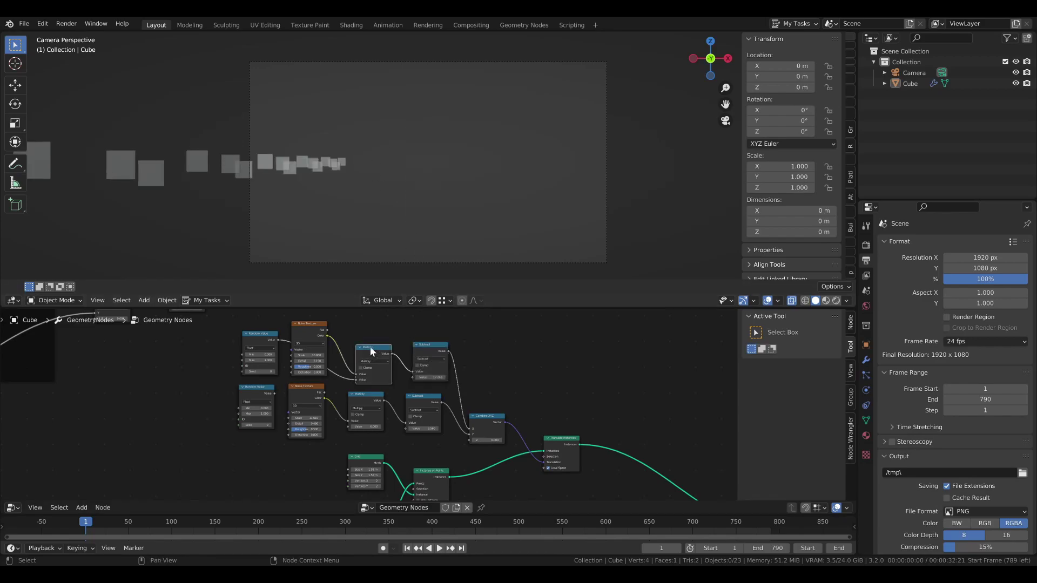
{"action": "left_click", "coordinate": [265, 335]}
{"action": "key", "text": "m"}
{"action": "right_click_drag", "start_coordinate": [332, 365], "coordinate": [339, 394], "text": "ctrl"}
{"action": "key", "text": "m"}
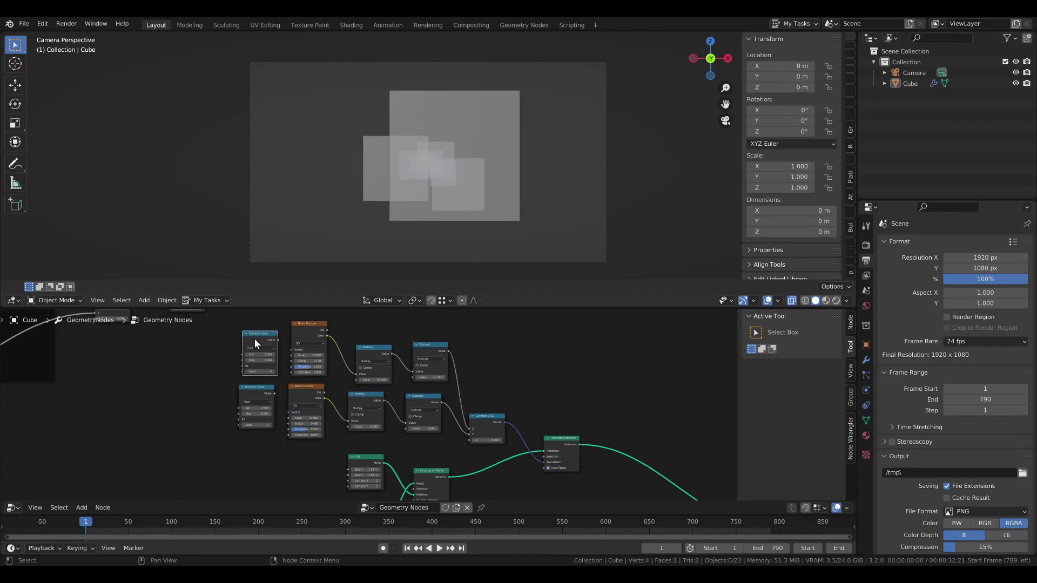
- Save the file and move the last Translate Instances node higher above the second Instance on Points node
{"action": "key", "text": "ctrl+s"}
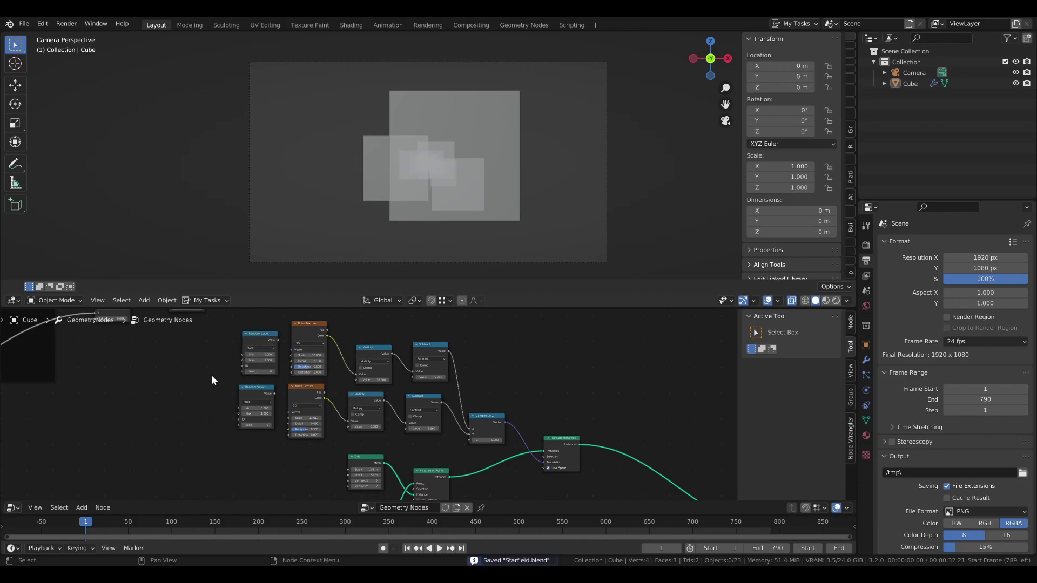
{"action": "middle_click_drag", "start_coordinate": [576, 408], "coordinate": [357, 358]}
{"action": "scroll", "coordinate": [357, 359], "scroll_direction": "down", "scroll_amount": 3}
{"action": "middle_click_drag", "start_coordinate": [470, 388], "coordinate": [444, 387]}
{"action": "middle_click_drag", "start_coordinate": [367, 380], "coordinate": [454, 399]}
{"action": "scroll", "coordinate": [455, 399], "scroll_direction": "up", "scroll_amount": 1}
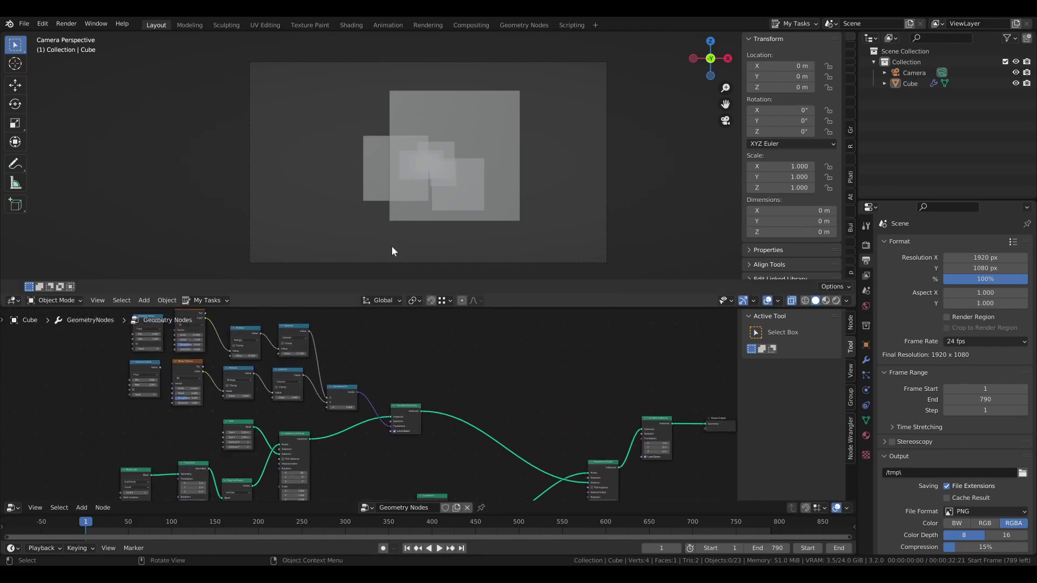
{"action": "middle_click_drag", "start_coordinate": [324, 361], "coordinate": [295, 359]}
{"action": "scroll", "coordinate": [381, 390], "scroll_direction": "down", "scroll_amount": 1}
{"action": "middle_click_drag", "start_coordinate": [393, 391], "coordinate": [310, 400]}
{"action": "left_click_drag", "start_coordinate": [512, 430], "coordinate": [509, 399]}
{"action": "scroll", "coordinate": [507, 420], "scroll_direction": "up", "scroll_amount": 1}
{"action": "left_click", "coordinate": [342, 366]}
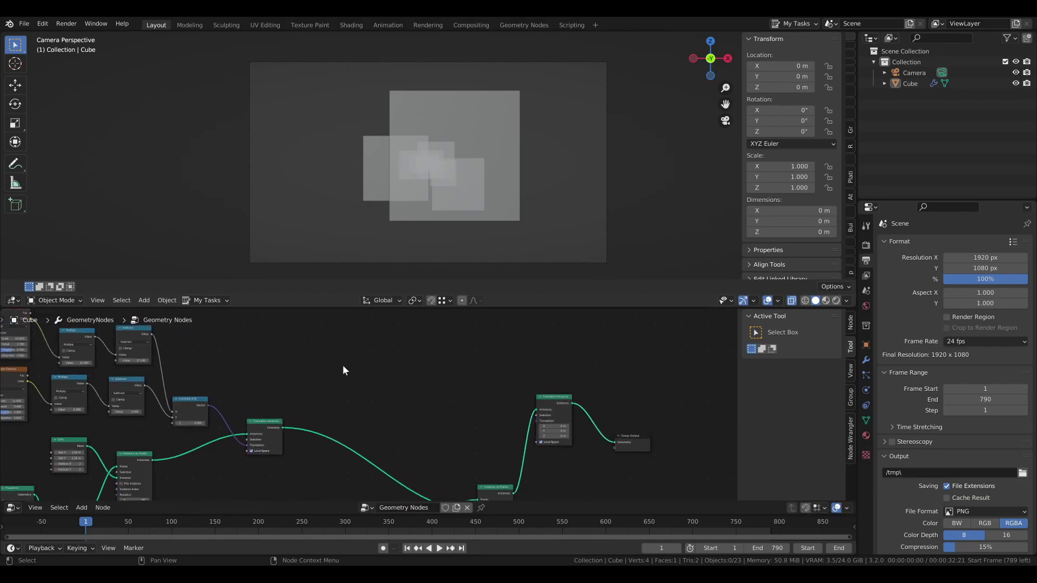
- Duplicate the Combine XYZ node beside the last Translate Instances node and connect its Vector to the Translation input
{"action": "left_click_drag", "start_coordinate": [554, 431], "coordinate": [432, 431], "text": "shift"}
{"action": "right_click", "coordinate": [554, 431]}
{"action": "key", "text": "shift+d"}
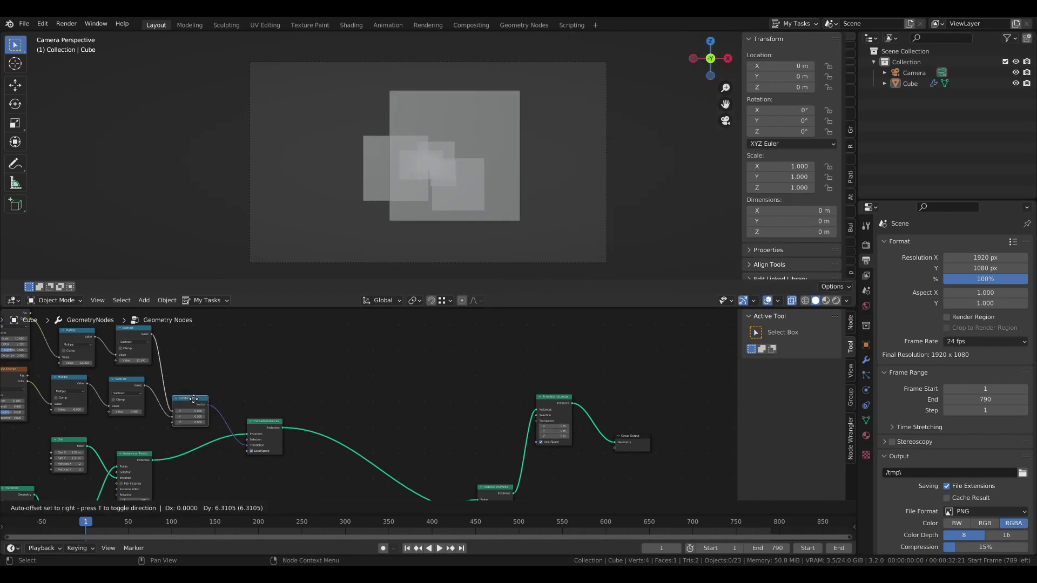
{"action": "left_click", "coordinate": [501, 392]}
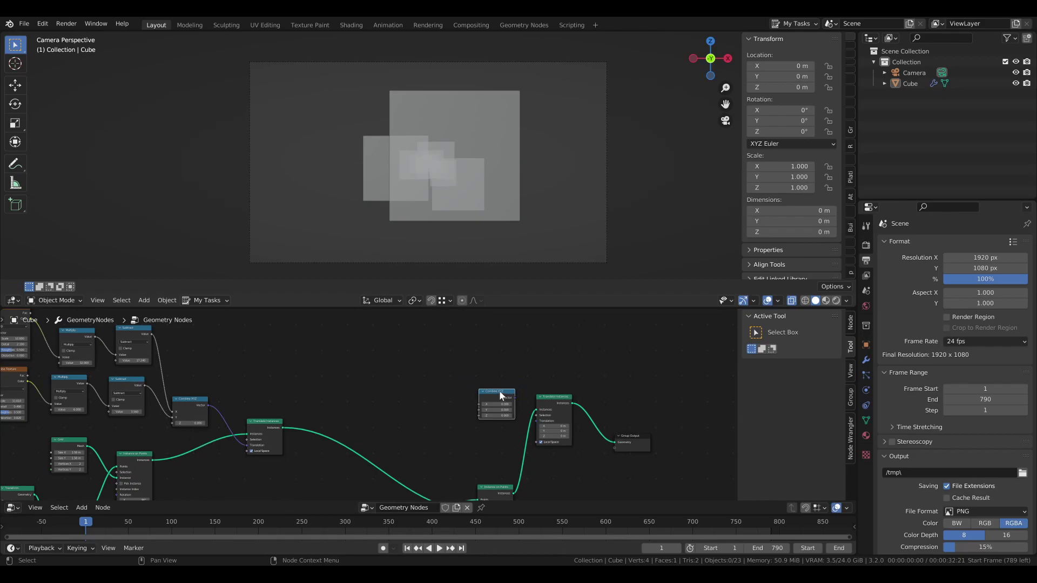
{"action": "right_click_drag", "start_coordinate": [510, 395], "coordinate": [550, 414], "text": "alt"}
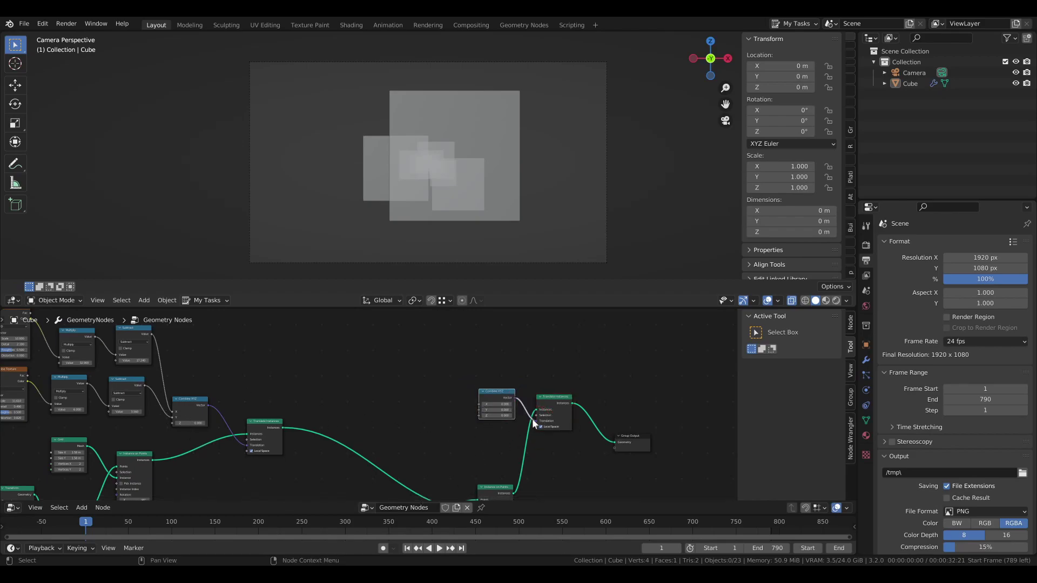
- Move the duplicated Combine XYZ near the Flying motion frame and link the frame's final Add output to its Y input
{"action": "left_click", "coordinate": [431, 395]}
{"action": "scroll", "coordinate": [303, 378], "scroll_direction": "down", "scroll_amount": 4}
{"action": "middle_click_drag", "start_coordinate": [291, 377], "coordinate": [496, 370]}
{"action": "scroll", "coordinate": [500, 370], "scroll_direction": "down", "scroll_amount": 1}
{"action": "left_click_drag", "start_coordinate": [633, 381], "coordinate": [126, 395]}
{"action": "middle_click_drag", "start_coordinate": [127, 394], "coordinate": [349, 392]}
{"action": "scroll", "coordinate": [356, 364], "scroll_direction": "up", "scroll_amount": 4}
{"action": "scroll", "coordinate": [354, 364], "scroll_direction": "up", "scroll_amount": 4}
{"action": "left_click_drag", "start_coordinate": [267, 354], "coordinate": [403, 385]}
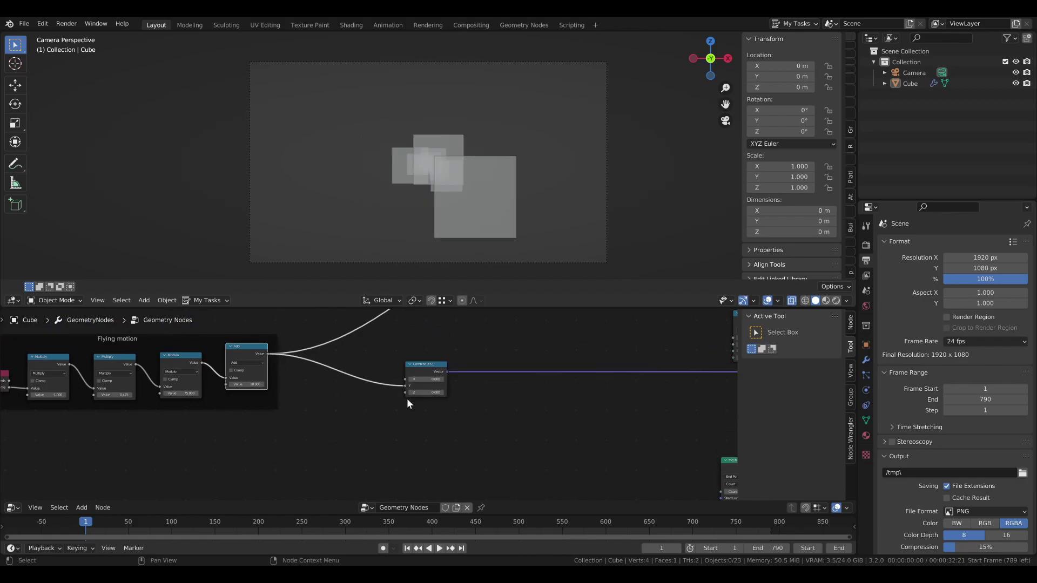
- Play the animation briefly to check the planes flying through the camera view
{"action": "scroll", "coordinate": [488, 400], "scroll_direction": "down", "scroll_amount": 1}
{"action": "key", "text": "space"}
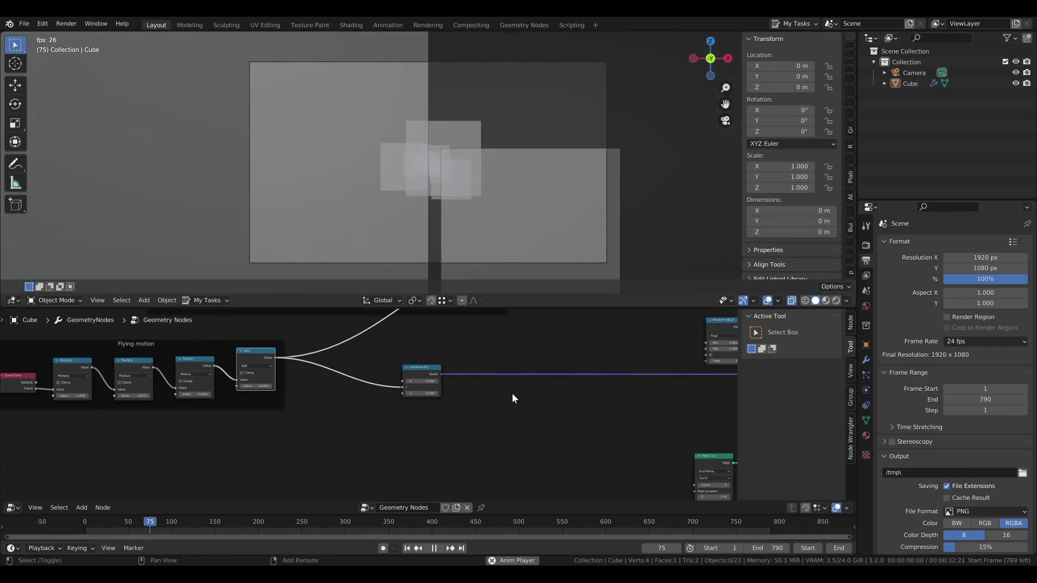
{"action": "key", "text": "space"}
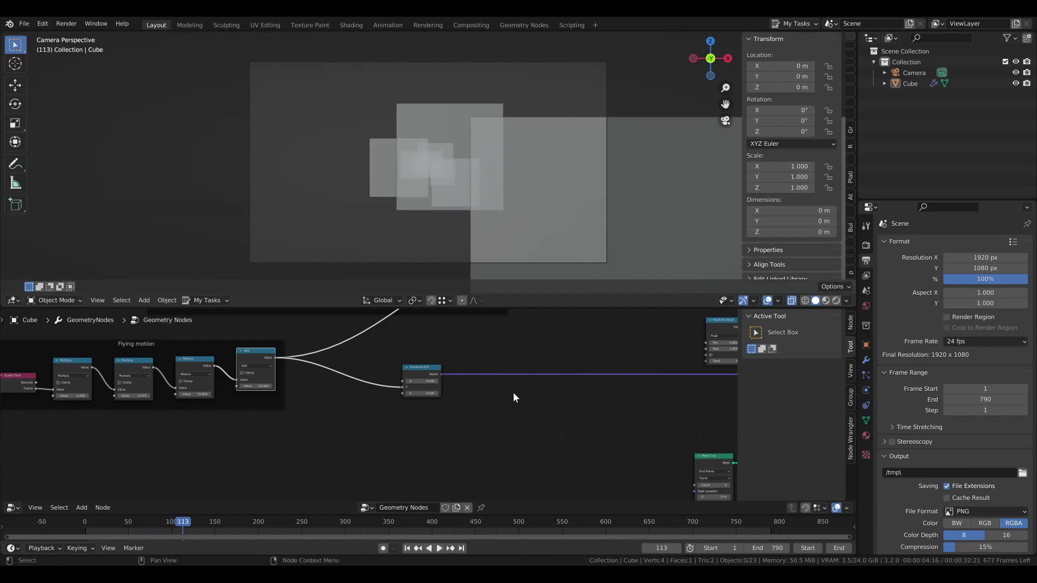
- Move the flying-motion Combine XYZ node back beside the last Translate Instances node
{"action": "scroll", "coordinate": [512, 394], "scroll_direction": "down", "scroll_amount": 5}
{"action": "middle_click_drag", "start_coordinate": [667, 397], "coordinate": [287, 429]}
{"action": "scroll", "coordinate": [294, 429], "scroll_direction": "down", "scroll_amount": 5}
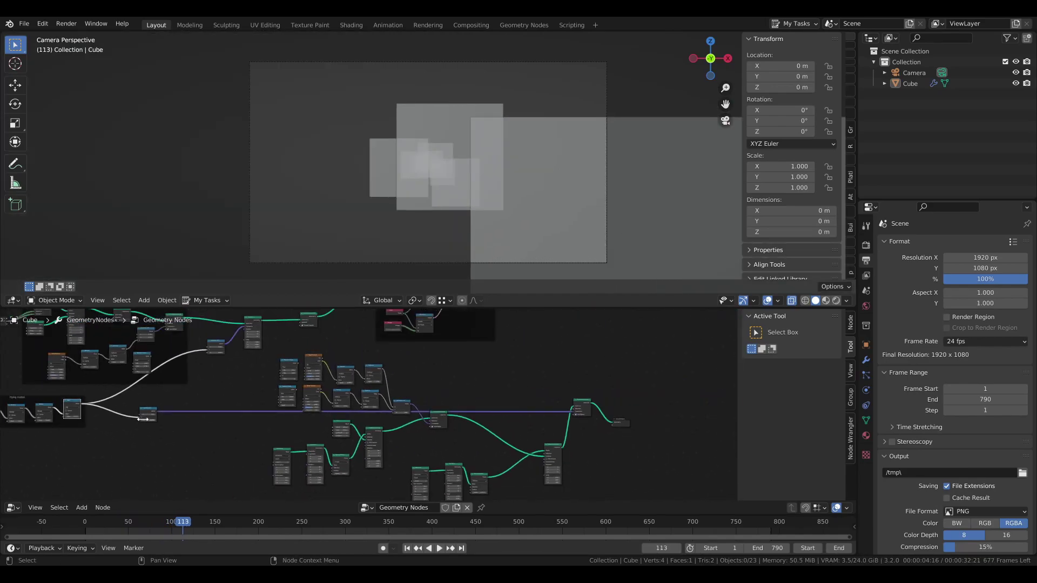
{"action": "left_click_drag", "start_coordinate": [145, 413], "coordinate": [532, 388]}
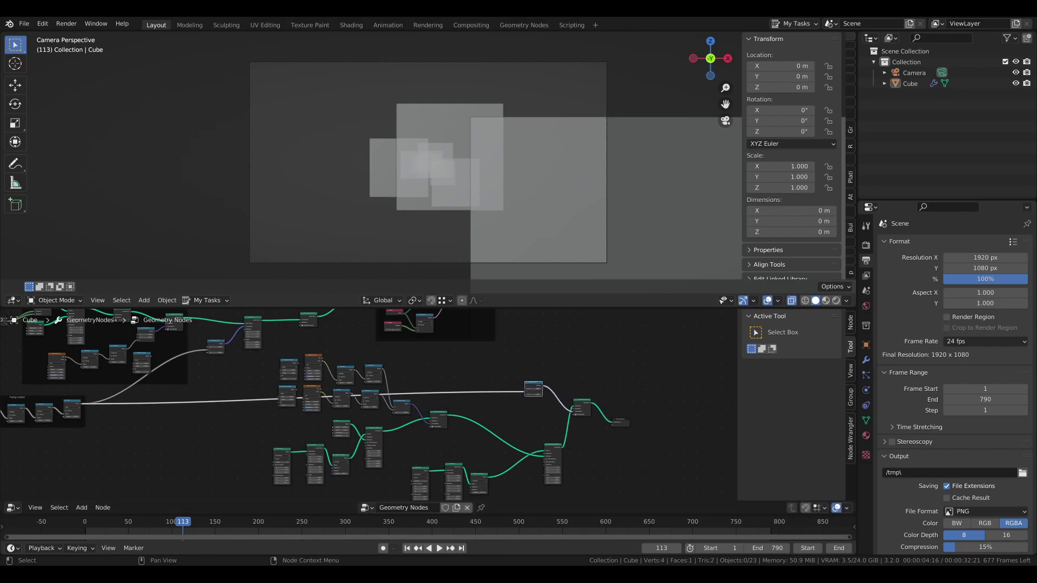
- Insert a Math node set to Add on the Flying motion link just before the Combine XYZ node's Y input
{"action": "scroll", "coordinate": [532, 373], "scroll_direction": "up", "scroll_amount": 3}
{"action": "middle_click_drag", "start_coordinate": [532, 361], "coordinate": [404, 381]}
{"action": "left_click", "coordinate": [404, 380]}
{"action": "key", "text": "shift+a"}
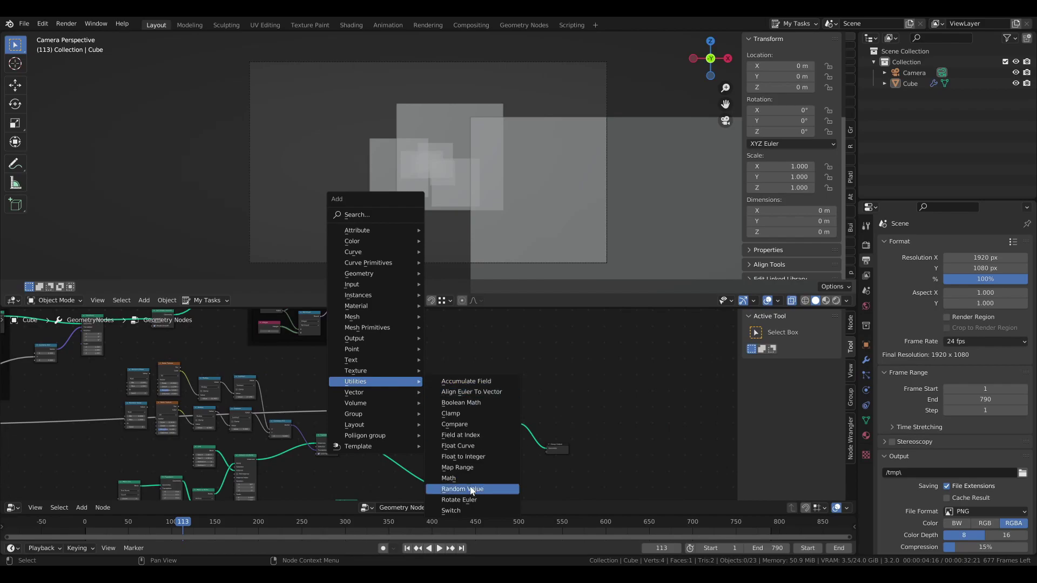
{"action": "left_click", "coordinate": [462, 489]}
{"action": "left_click", "coordinate": [413, 404]}
- Set the new Add node's value to 10
{"action": "scroll", "coordinate": [413, 404], "scroll_direction": "up", "scroll_amount": 5}
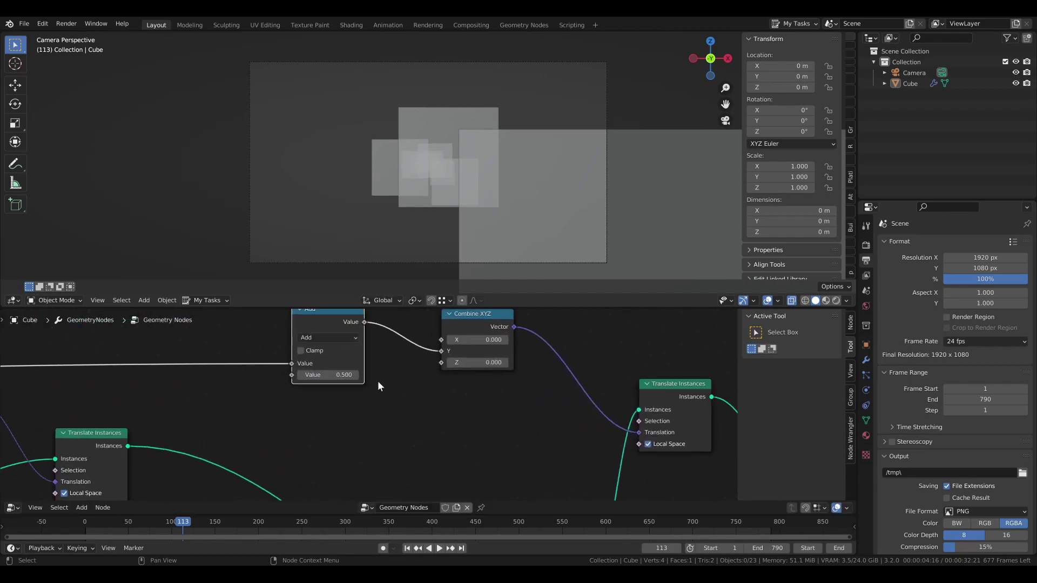
{"action": "left_click", "coordinate": [309, 338]}
{"action": "left_click", "coordinate": [327, 368]}
{"action": "left_click_drag", "start_coordinate": [329, 375], "coordinate": [330, 375]}
{"action": "type", "text": "10"}
{"action": "key", "text": "Return"}
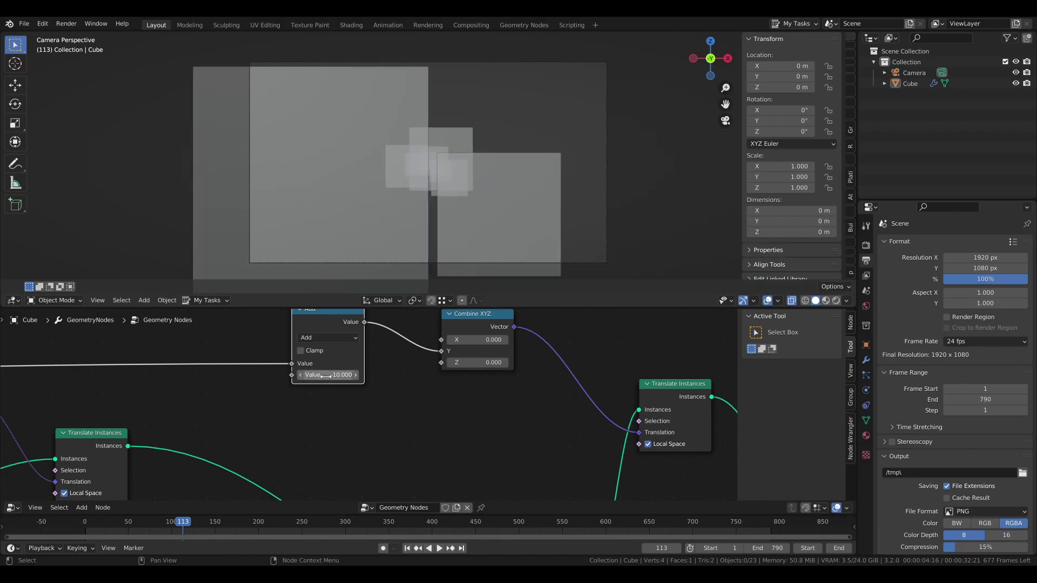
- Examine the node tree from the Flying motion frame along the link to the new Add node
{"action": "scroll", "coordinate": [322, 373], "scroll_direction": "down", "scroll_amount": 8}
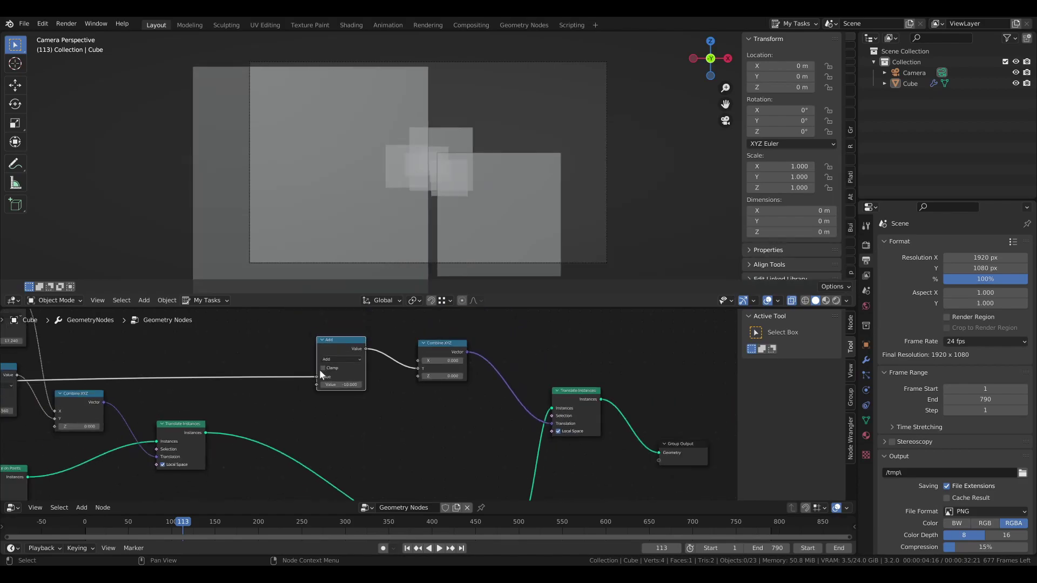
{"action": "middle_click_drag", "start_coordinate": [191, 400], "coordinate": [246, 393]}
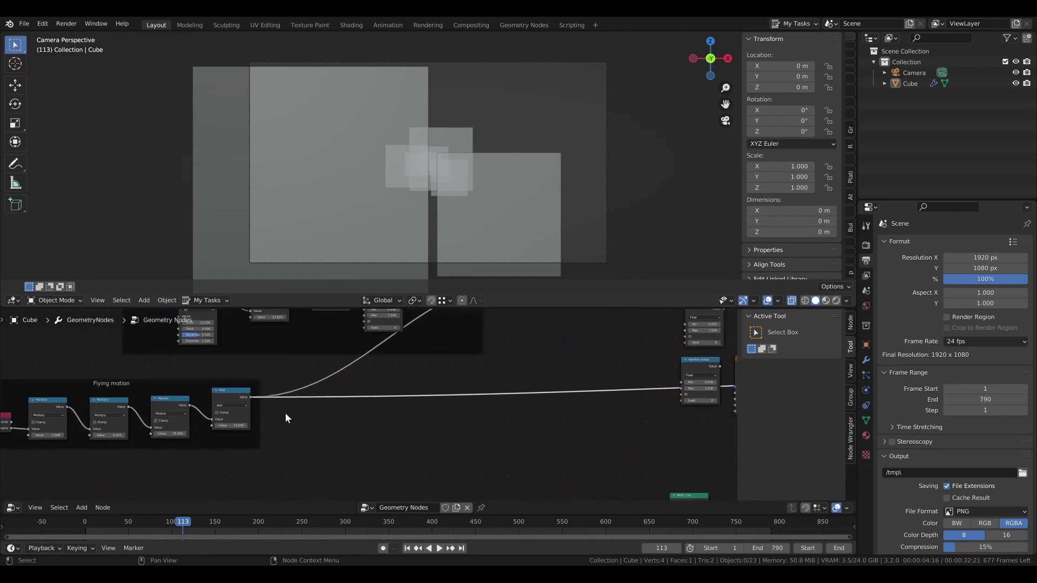
{"action": "scroll", "coordinate": [373, 411], "scroll_direction": "down", "scroll_amount": 2}
{"action": "scroll", "coordinate": [499, 414], "scroll_direction": "down", "scroll_amount": 2}
{"action": "middle_click_drag", "start_coordinate": [499, 415], "coordinate": [207, 430]}
{"action": "middle_click_drag", "start_coordinate": [626, 401], "coordinate": [528, 408]}
{"action": "middle_click_drag", "start_coordinate": [179, 413], "coordinate": [509, 382]}
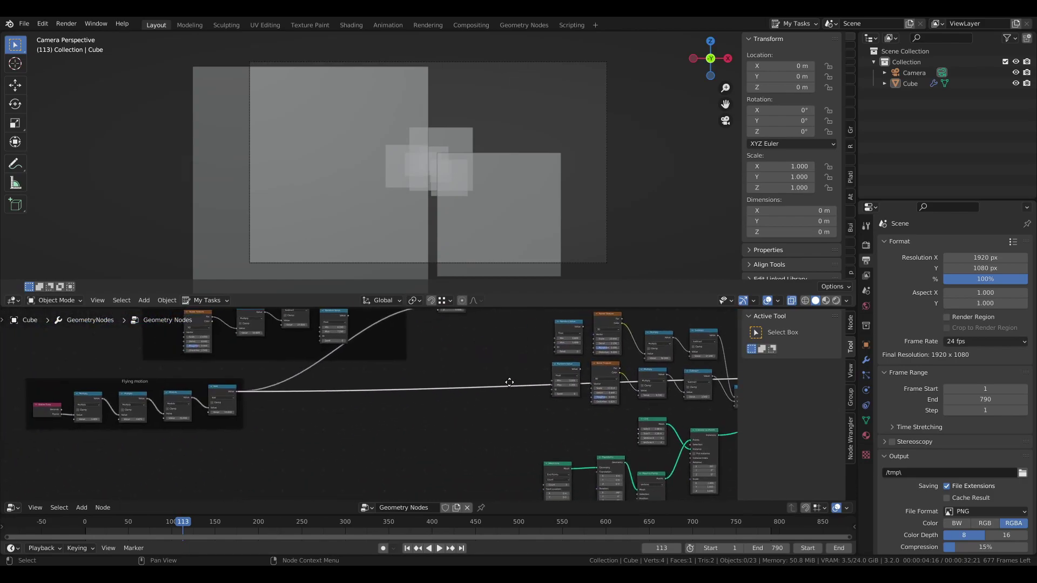
{"action": "scroll", "coordinate": [567, 425], "scroll_direction": "down", "scroll_amount": 1}
{"action": "middle_click_drag", "start_coordinate": [567, 425], "coordinate": [268, 424]}
{"action": "middle_click_drag", "start_coordinate": [460, 407], "coordinate": [316, 416]}
{"action": "scroll", "coordinate": [377, 396], "scroll_direction": "up", "scroll_amount": 1}
- Reposition the new Add node farther from Combine XYZ and play the animation briefly through the camera
{"action": "left_click_drag", "start_coordinate": [390, 381], "coordinate": [371, 393]}
{"action": "scroll", "coordinate": [439, 397], "scroll_direction": "down", "scroll_amount": 2}
{"action": "key", "text": "space"}
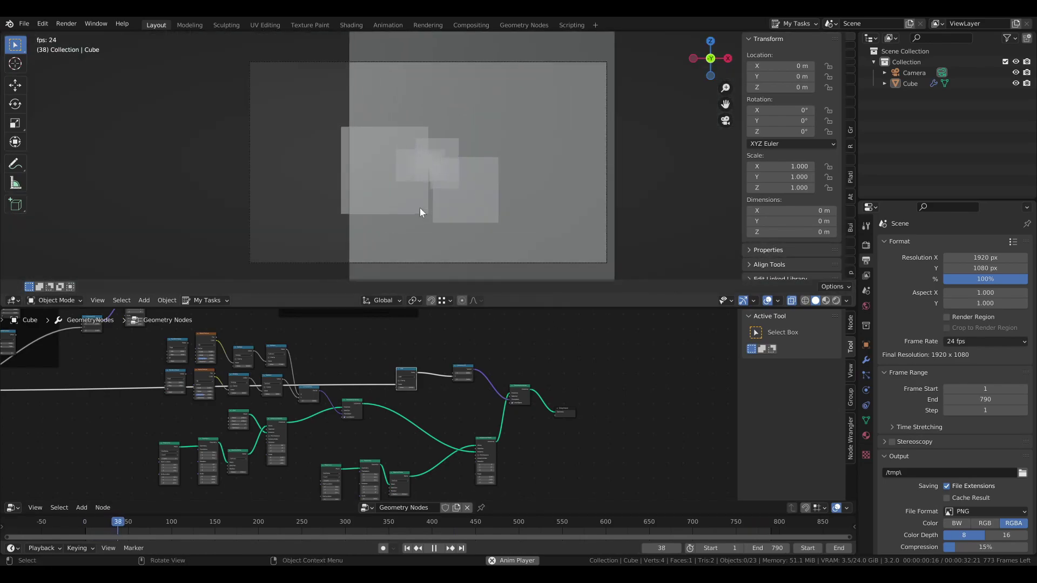
{"action": "key", "text": "space"}
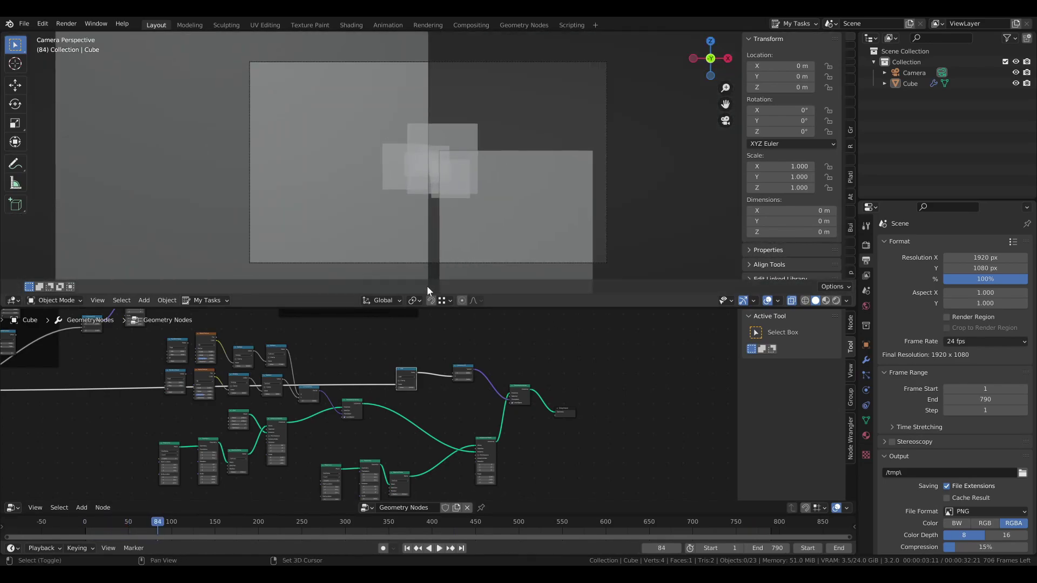
- Save the file and move the Group Output node farther from the last Translate Instances node
{"action": "key", "text": "ctrl+s"}
{"action": "middle_click_drag", "start_coordinate": [577, 411], "coordinate": [420, 394]}
{"action": "scroll", "coordinate": [420, 393], "scroll_direction": "up", "scroll_amount": 4}
{"action": "left_click_drag", "start_coordinate": [401, 390], "coordinate": [509, 405]}
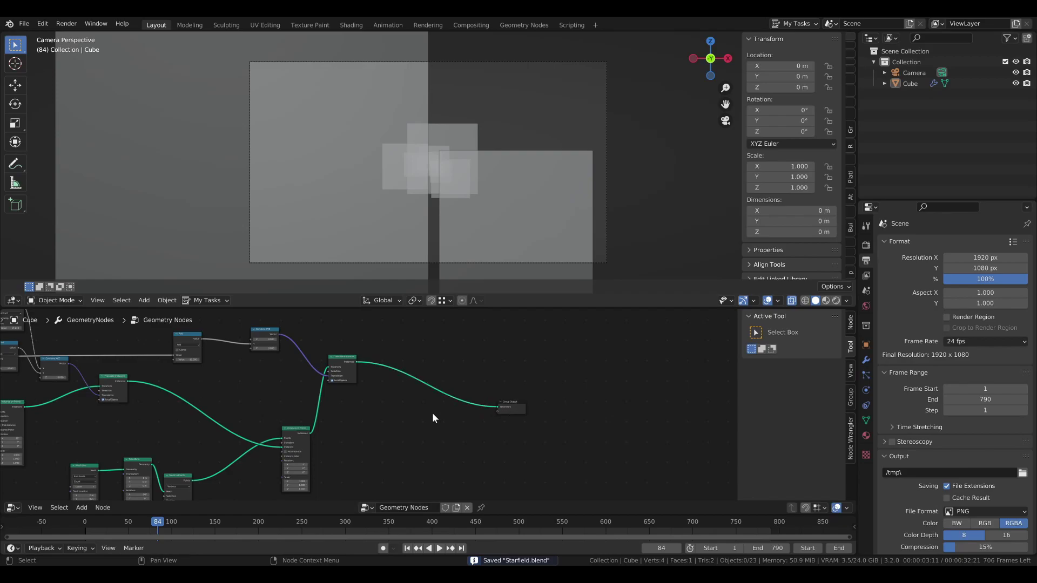
- Insert a Rotate Instances node between the last Translate Instances and Group Output, and try out its Y rotation
{"action": "middle_click_drag", "start_coordinate": [409, 405], "coordinate": [353, 389]}
{"action": "scroll", "coordinate": [353, 389], "scroll_direction": "up", "scroll_amount": 3}
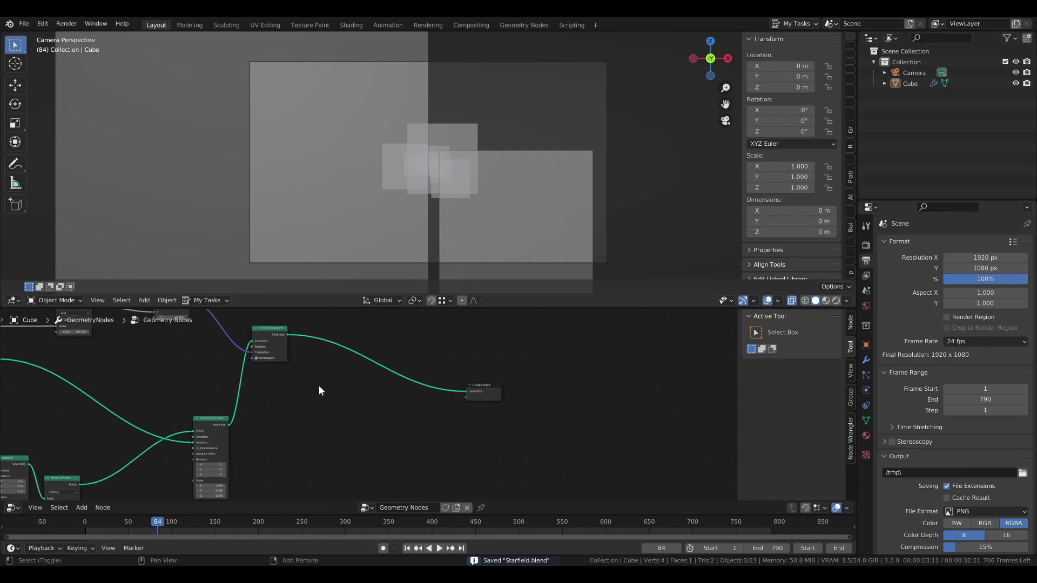
{"action": "key", "text": "shift+a"}
{"action": "mouse_move", "coordinate": [270, 299]}
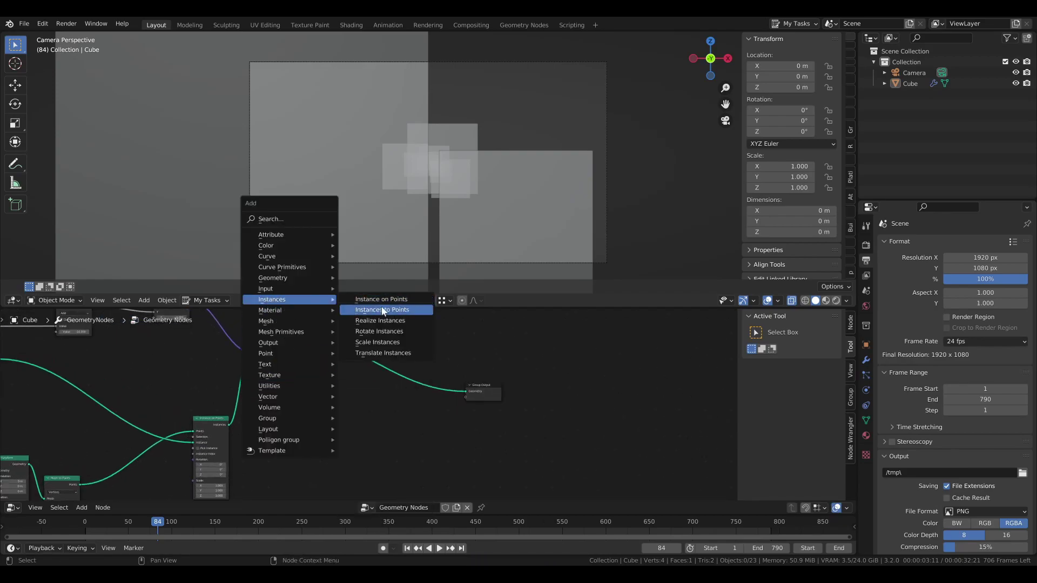
{"action": "left_click", "coordinate": [378, 332]}
{"action": "left_click", "coordinate": [400, 352]}
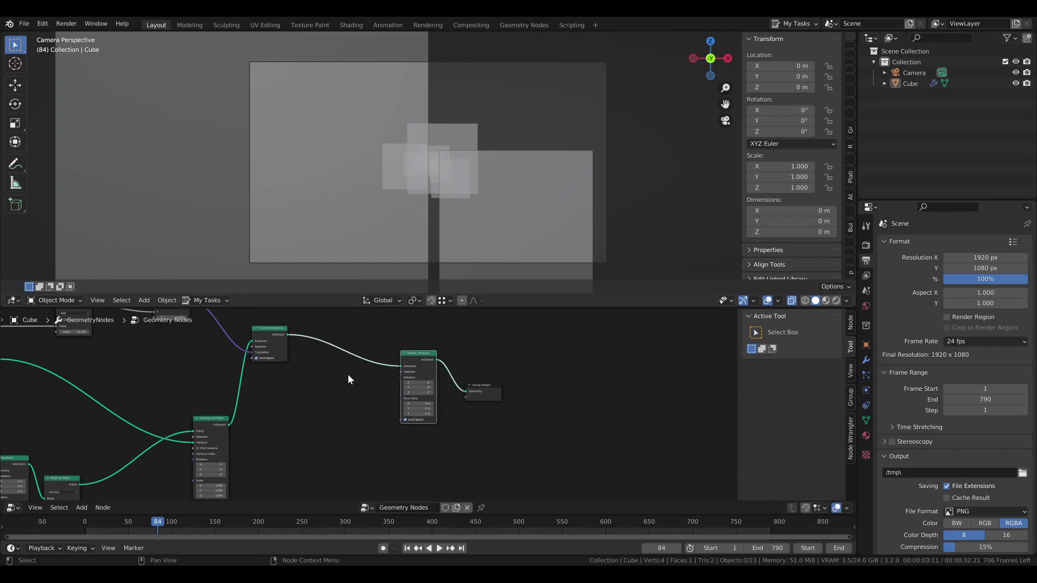
{"action": "mouse_move", "coordinate": [415, 388]}
{"action": "left_mouse_down", "text": "shift"}
{"action": "mouse_move", "coordinate": [437, 388]}
{"action": "mouse_move", "coordinate": [425, 388]}
{"action": "left_mouse_up", "text": "shift"}
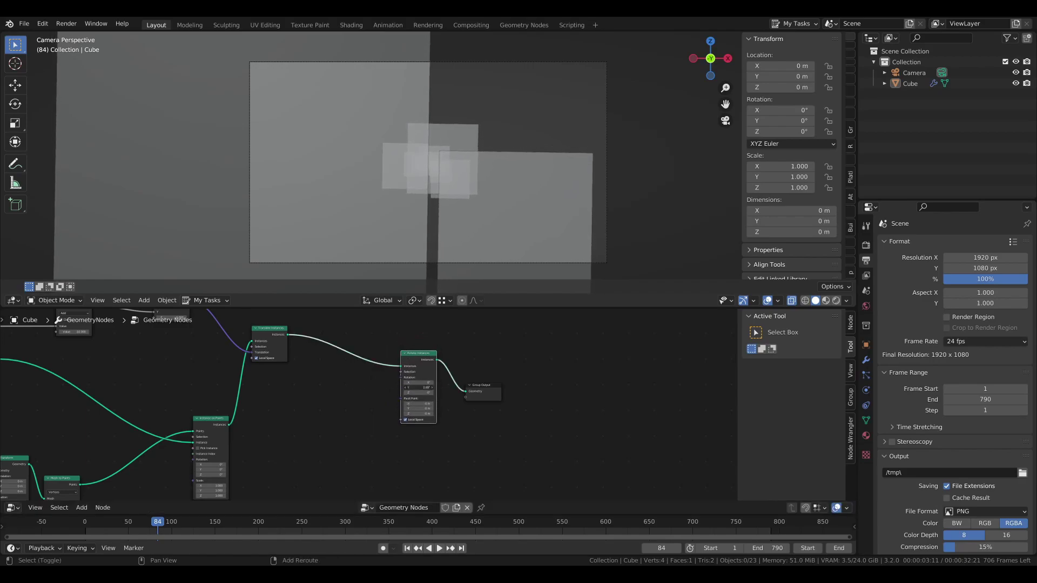
{"action": "right_click", "coordinate": [419, 387]}
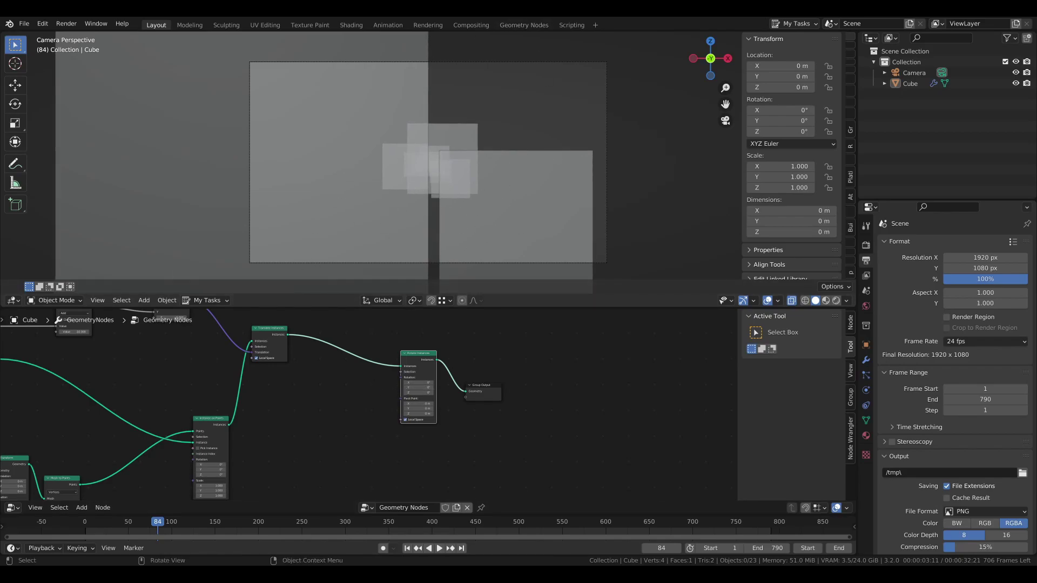
- Add a Combine XYZ node and connect its Vector output to the Rotation input of the new Rotate Instances node
{"action": "key", "text": "shift+a"}
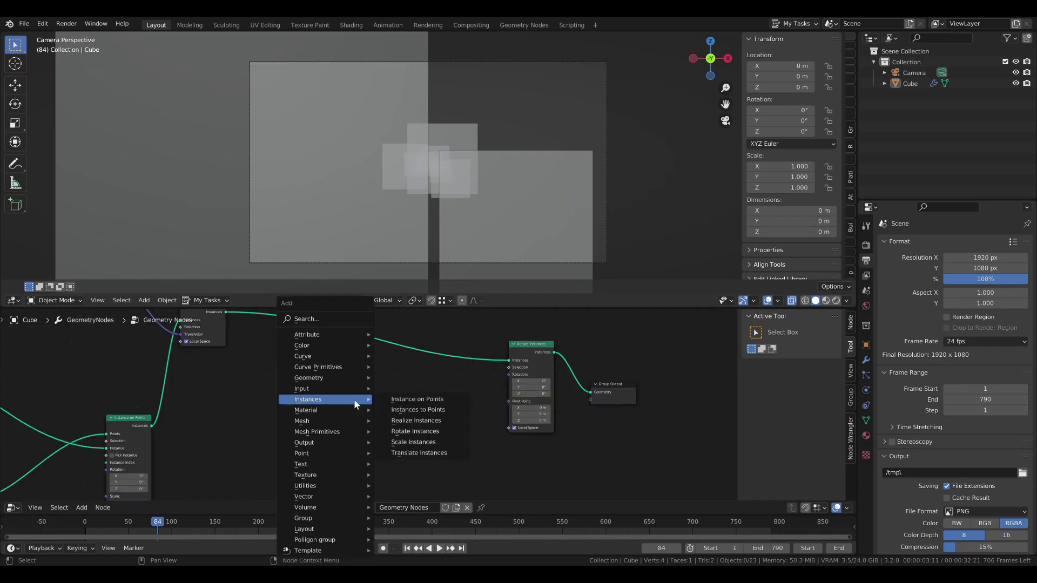
{"action": "mouse_move", "coordinate": [325, 486]}
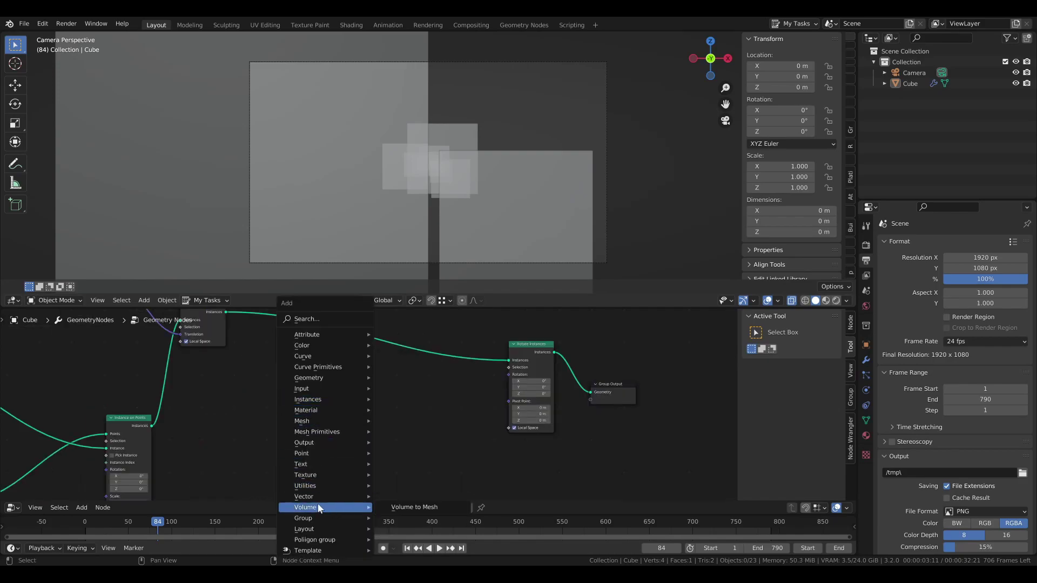
{"action": "left_click", "coordinate": [408, 497]}
{"action": "left_click", "coordinate": [418, 370]}
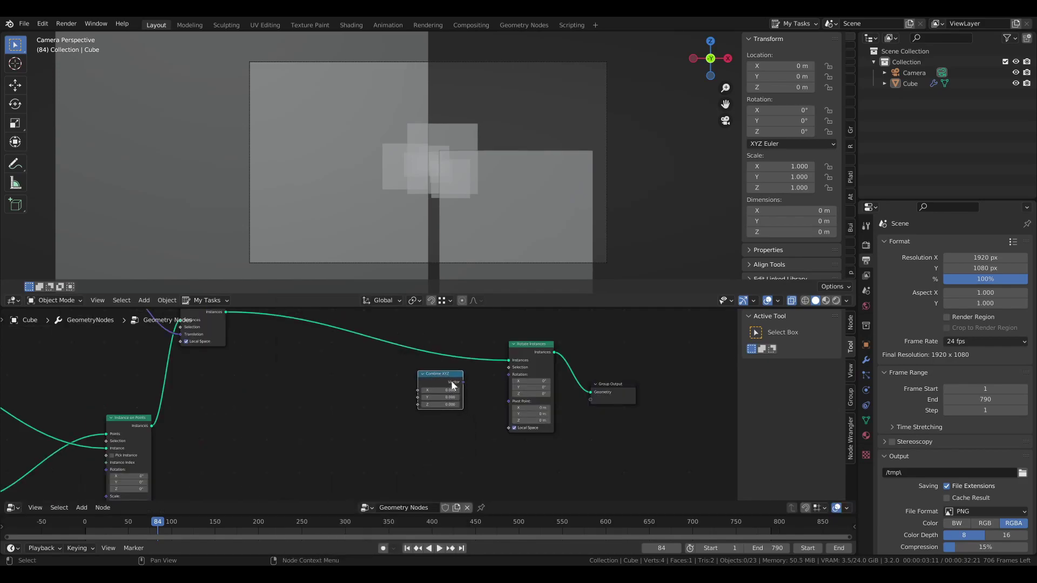
{"action": "left_click_drag", "start_coordinate": [463, 382], "coordinate": [510, 376]}
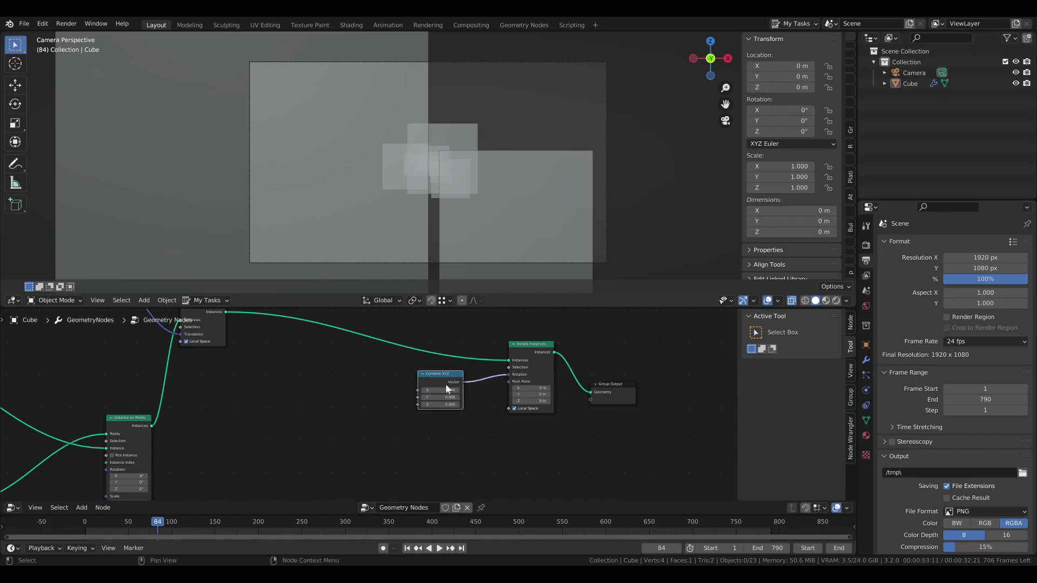
- Add a Random Value node and connect its Value output to the Y input of the new Combine XYZ node
{"action": "key", "text": "shift+a"}
{"action": "mouse_move", "coordinate": [300, 374]}
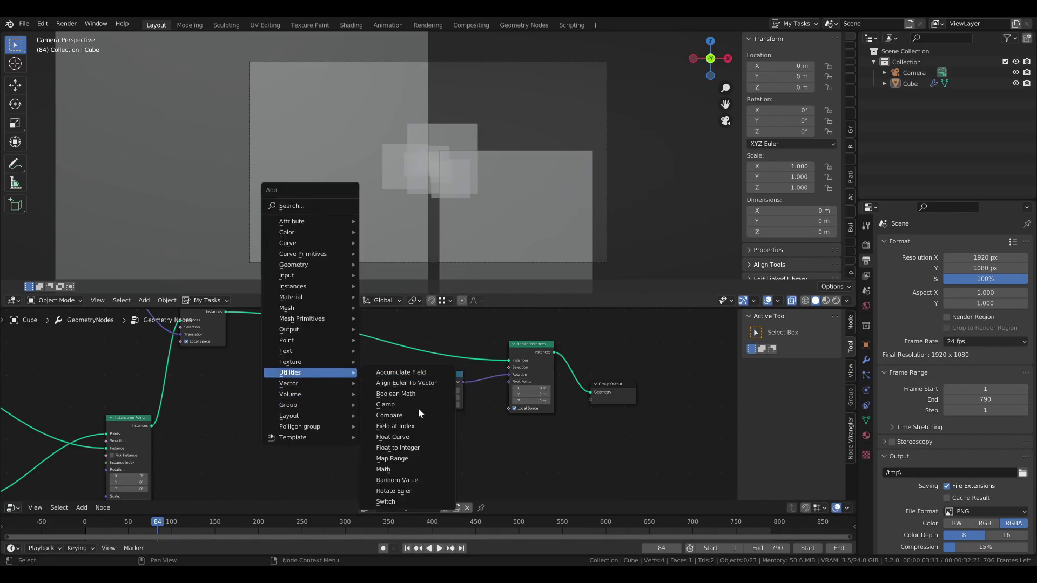
{"action": "left_click", "coordinate": [416, 482]}
{"action": "left_click", "coordinate": [325, 365]}
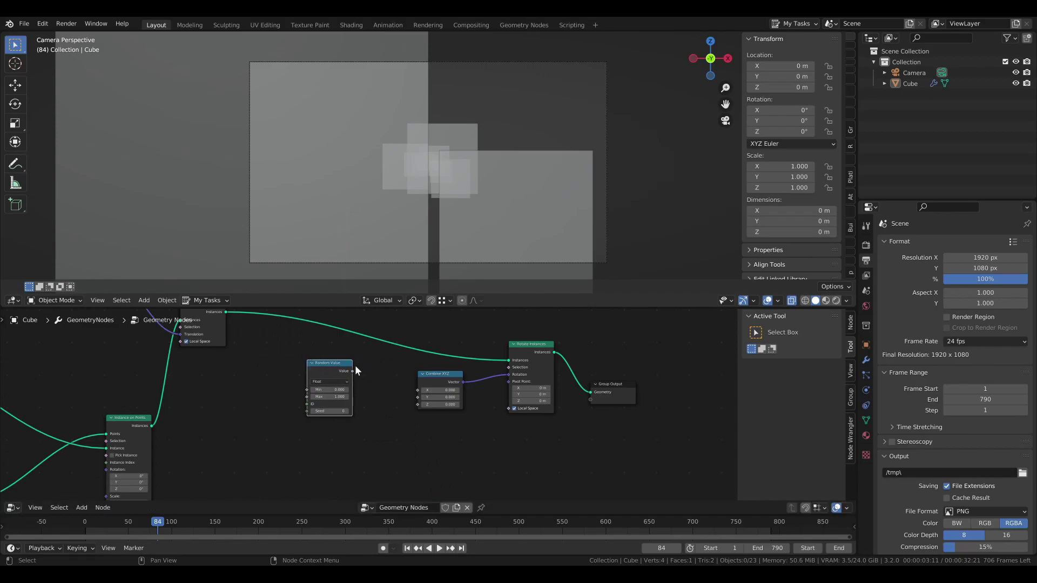
{"action": "left_click_drag", "start_coordinate": [352, 371], "coordinate": [421, 397]}
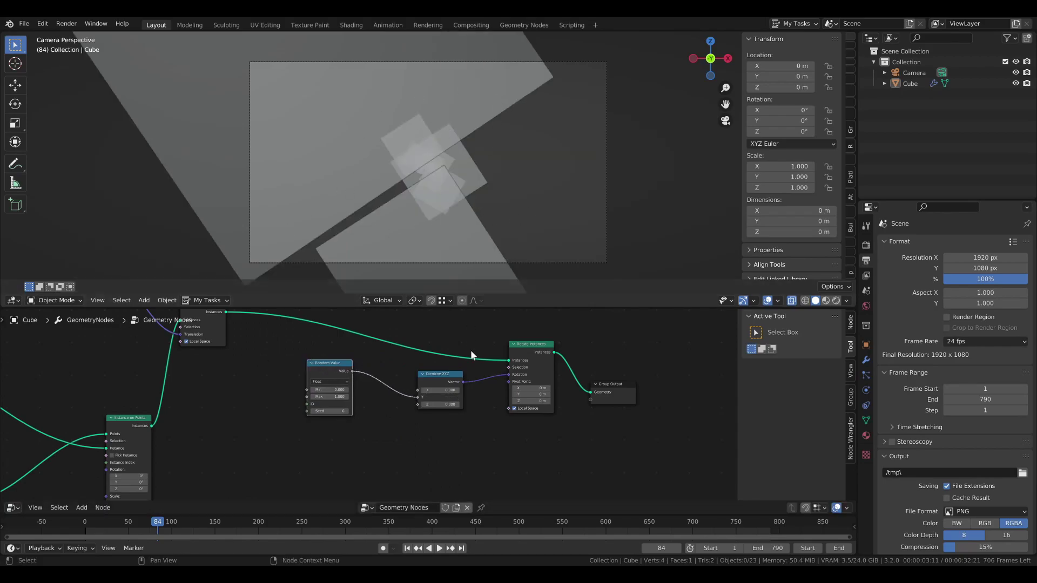
- Set the new Random Value node's Max to 360
{"action": "scroll", "coordinate": [373, 399], "scroll_direction": "up", "scroll_amount": 2}
{"action": "left_click_drag", "start_coordinate": [454, 387], "coordinate": [478, 387], "text": "shift"}
{"action": "right_click", "coordinate": [453, 388]}
{"action": "scroll", "coordinate": [372, 399], "scroll_direction": "up", "scroll_amount": 4}
{"action": "middle_click_drag", "start_coordinate": [383, 378], "coordinate": [432, 372]}
{"action": "left_click", "coordinate": [343, 385]}
{"action": "type", "text": "360"}
{"action": "key", "text": "Return"}
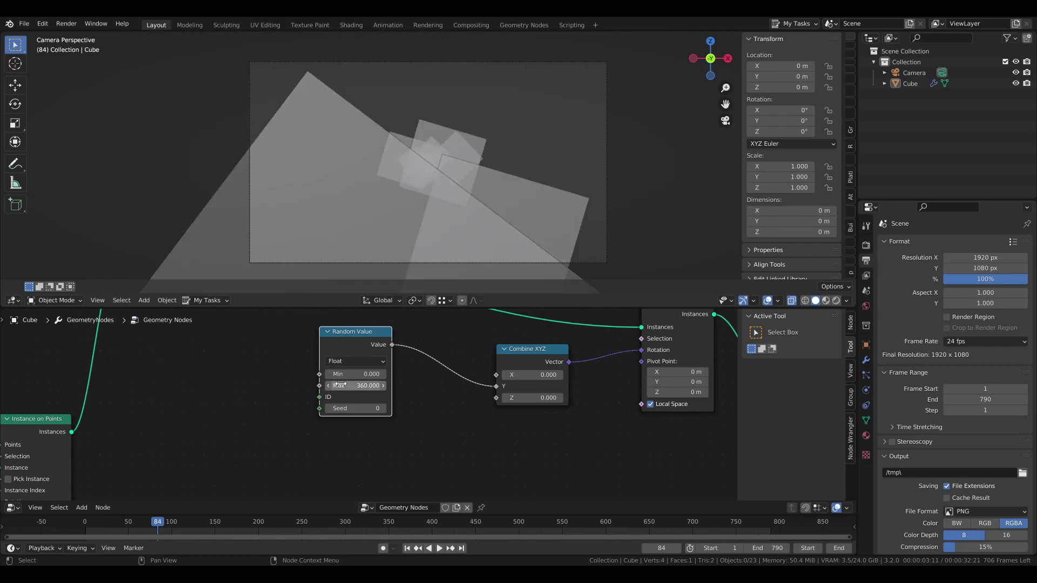
- Reposition the Random Value and Combine XYZ nodes farther from Rotate Instances
{"action": "scroll", "coordinate": [456, 430], "scroll_direction": "down", "scroll_amount": 3}
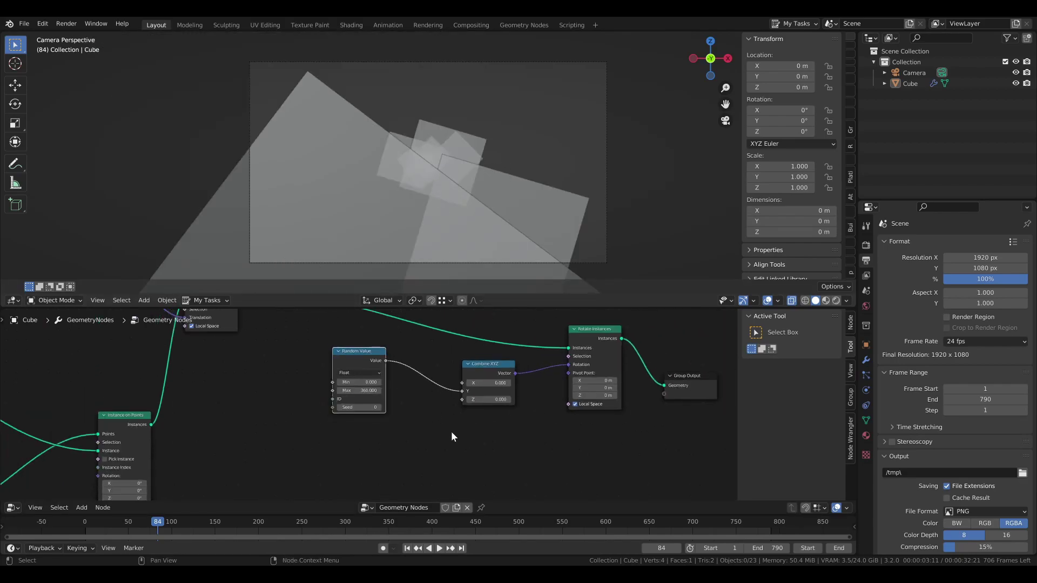
{"action": "scroll", "coordinate": [397, 399], "scroll_direction": "down", "scroll_amount": 1}
{"action": "left_click_drag", "start_coordinate": [337, 354], "coordinate": [312, 335]}
{"action": "left_click_drag", "start_coordinate": [427, 365], "coordinate": [376, 350]}
{"action": "left_click", "coordinate": [382, 402]}
- Duplicate the Integer, Index, Not Equal and And nodes from the "Do not rotate first and last instances" frame and place the copies beneath the new Combine XYZ
{"action": "middle_click_drag", "start_coordinate": [382, 402], "coordinate": [357, 380]}
{"action": "scroll", "coordinate": [346, 382], "scroll_direction": "up", "scroll_amount": 1}
{"action": "scroll", "coordinate": [337, 390], "scroll_direction": "down", "scroll_amount": 1}
{"action": "scroll", "coordinate": [337, 390], "scroll_direction": "down", "scroll_amount": 4}
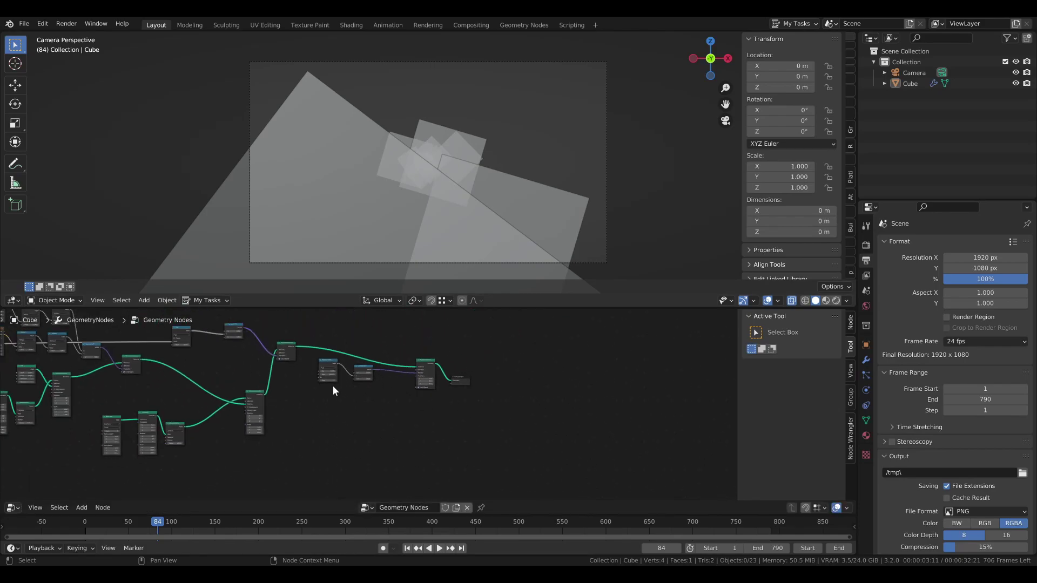
{"action": "scroll", "coordinate": [412, 419], "scroll_direction": "up", "scroll_amount": 4}
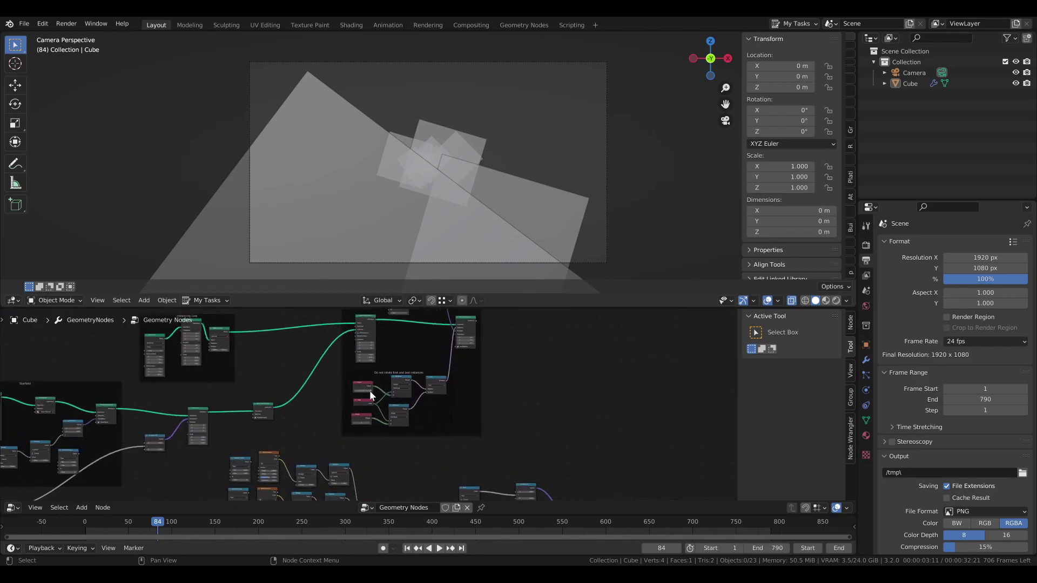
{"action": "scroll", "coordinate": [371, 416], "scroll_direction": "up", "scroll_amount": 1}
{"action": "middle_click_drag", "start_coordinate": [371, 416], "coordinate": [323, 404]}
{"action": "left_click", "coordinate": [411, 355]}
{"action": "left_click", "coordinate": [360, 360], "text": "shift"}
{"action": "left_click", "coordinate": [356, 397], "text": "shift"}
{"action": "left_click", "coordinate": [305, 411], "text": "shift"}
{"action": "left_click", "coordinate": [310, 389], "text": "shift"}
{"action": "left_click", "coordinate": [307, 369], "text": "shift"}
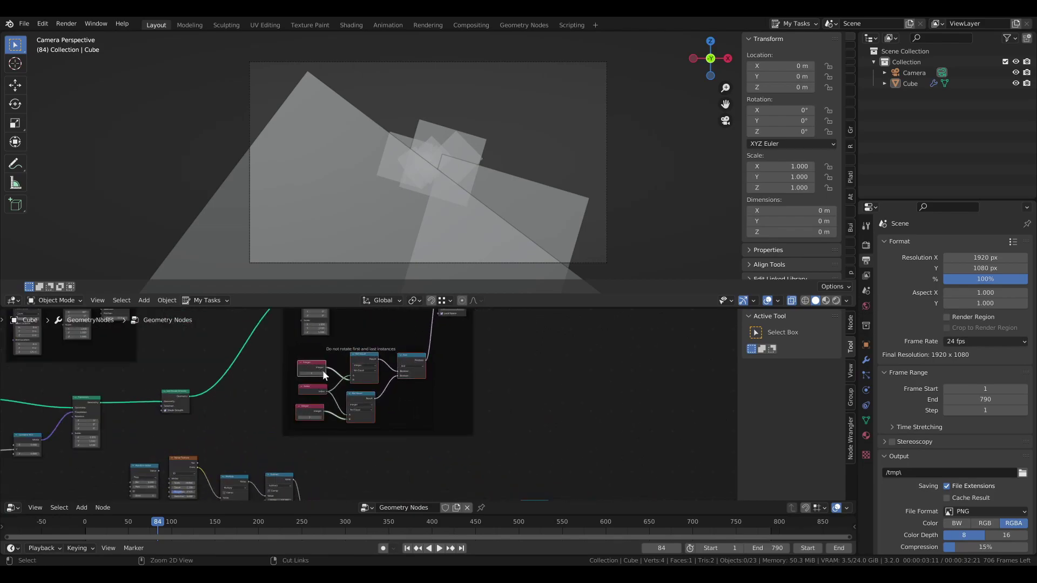
{"action": "scroll", "coordinate": [443, 385], "scroll_direction": "down", "scroll_amount": 2}
{"action": "scroll", "coordinate": [446, 403], "scroll_direction": "down", "scroll_amount": 4}
{"action": "middle_click_drag", "start_coordinate": [488, 412], "coordinate": [378, 350]}
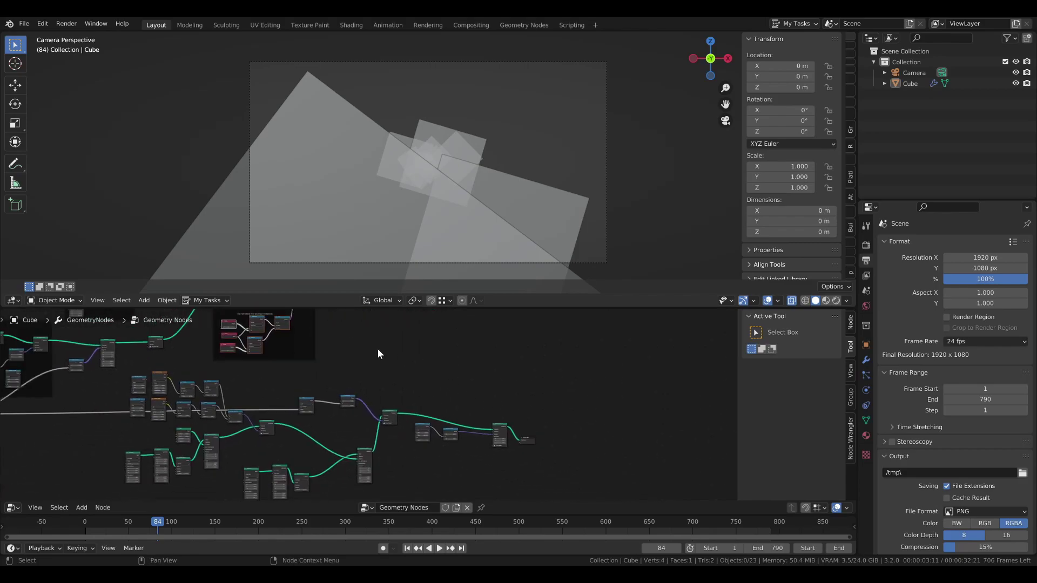
{"action": "key", "text": "shift+d"}
{"action": "left_click", "coordinate": [562, 484]}
- Connect the duplicated And node's output to the Selection input of the planes' Rotate Instances node
{"action": "middle_click_drag", "start_coordinate": [484, 440], "coordinate": [440, 414]}
{"action": "scroll", "coordinate": [449, 400], "scroll_direction": "up", "scroll_amount": 5}
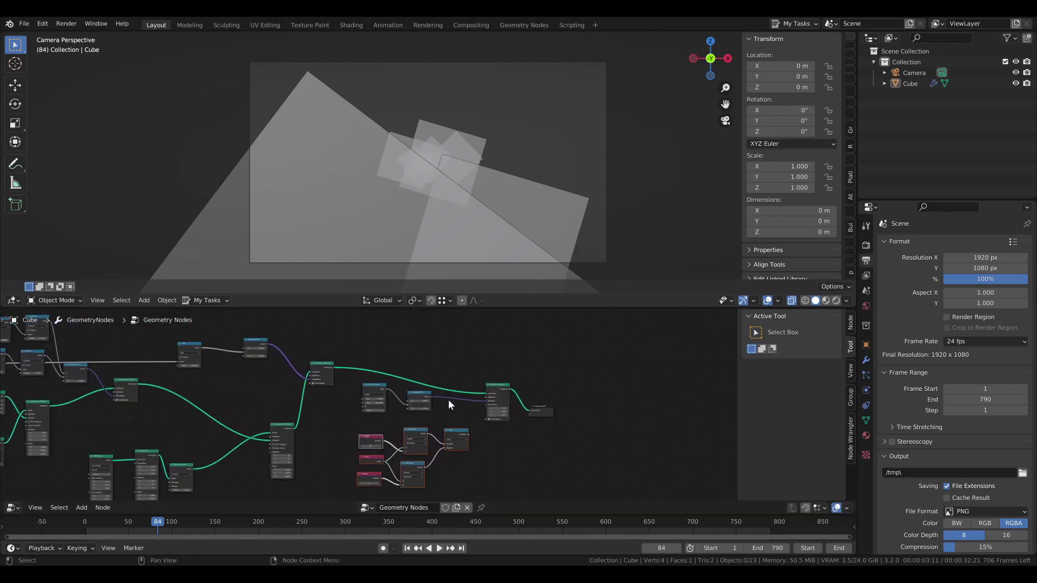
{"action": "left_click_drag", "start_coordinate": [374, 395], "coordinate": [404, 330]}
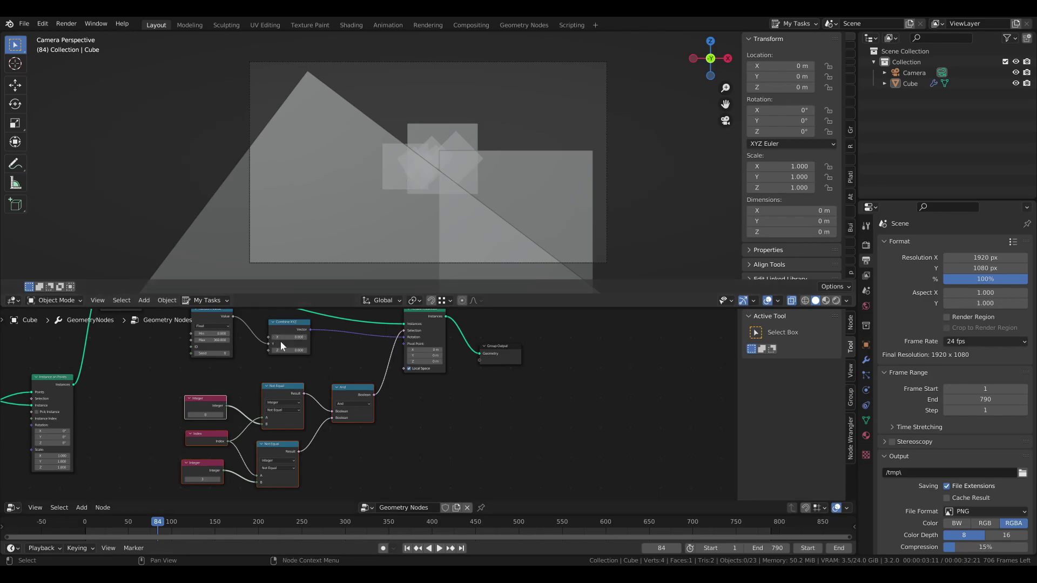
- Duplicate the whole Integer, Index, Not Equal and And cluster once more and place the copy directly beneath it
{"action": "middle_click_drag", "start_coordinate": [247, 406], "coordinate": [312, 378]}
{"action": "scroll", "coordinate": [312, 378], "scroll_direction": "down", "scroll_amount": 1}
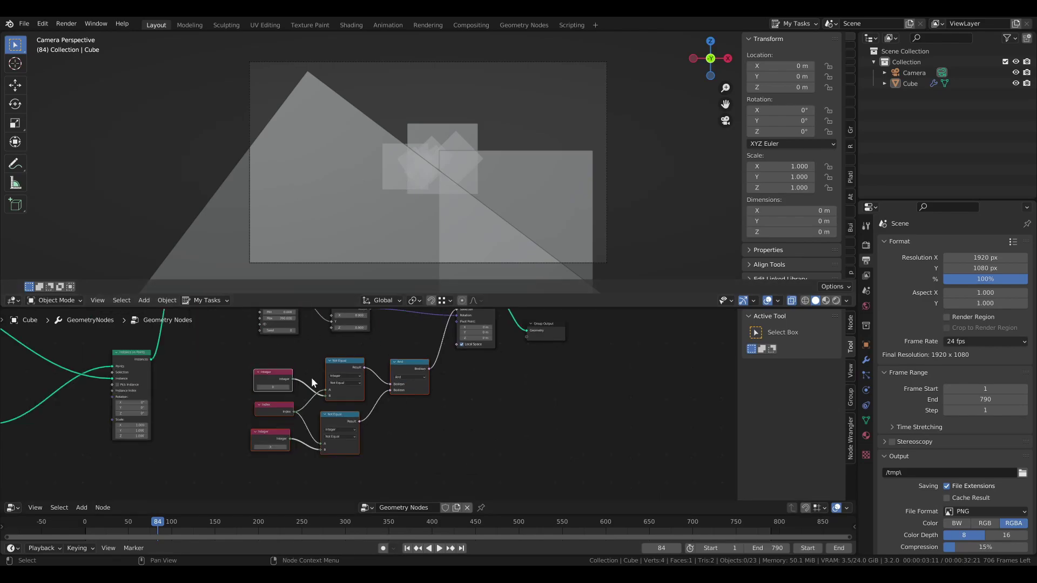
{"action": "scroll", "coordinate": [301, 363], "scroll_direction": "down", "scroll_amount": 3}
{"action": "middle_click_drag", "start_coordinate": [301, 363], "coordinate": [288, 334]}
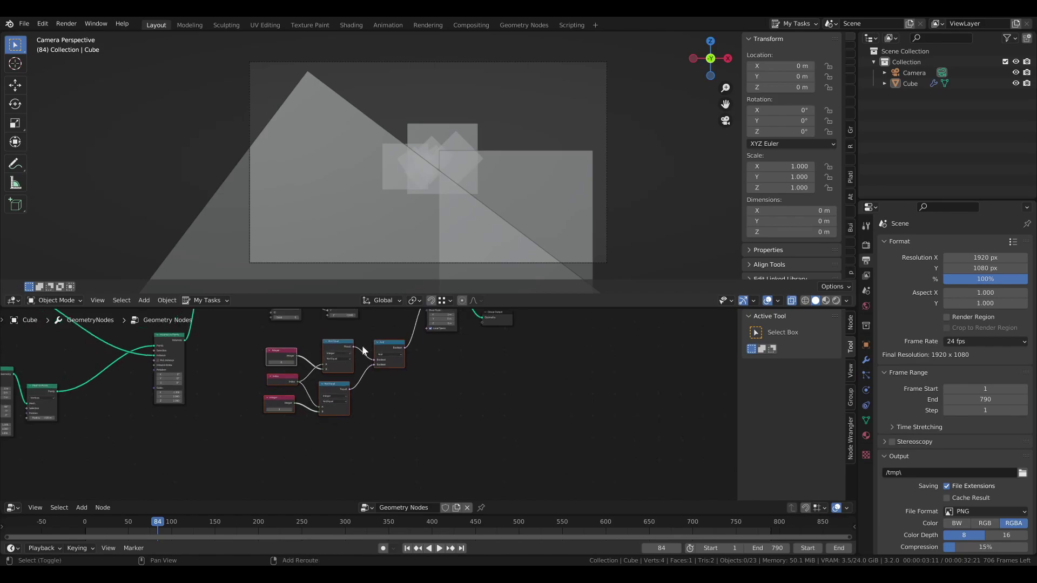
{"action": "key", "text": "shift+d"}
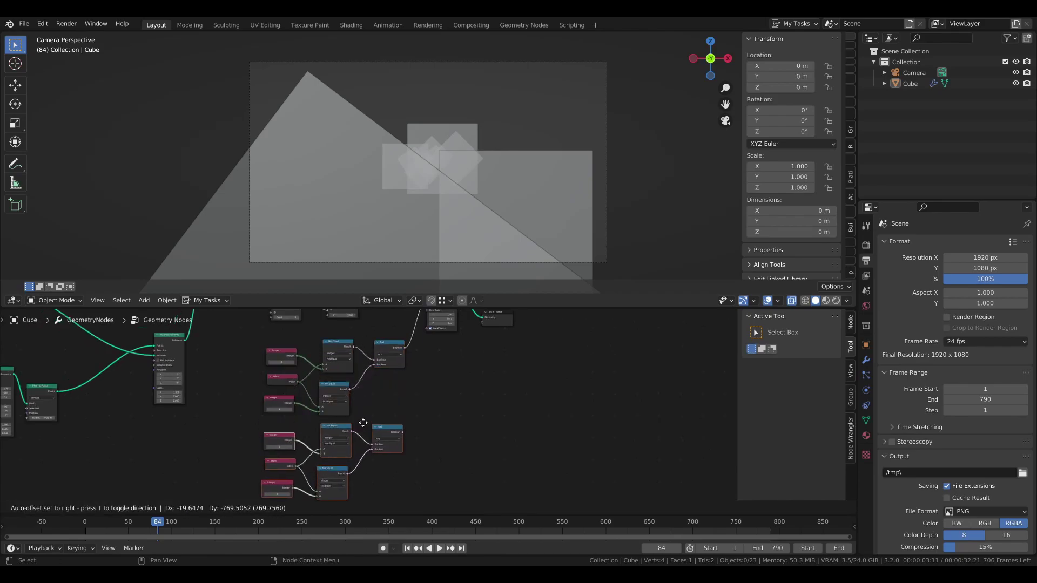
{"action": "left_click", "coordinate": [363, 423]}
- Duplicate an And node, feed both clusters' And outputs into it, and connect its result to the Rotate Instances Selection
{"action": "middle_click_drag", "start_coordinate": [417, 392], "coordinate": [368, 398]}
{"action": "left_click", "coordinate": [337, 433]}
{"action": "key", "text": "shift+d"}
{"action": "left_click", "coordinate": [390, 407]}
{"action": "right_click_drag", "start_coordinate": [351, 352], "coordinate": [385, 417], "text": "alt"}
{"action": "right_click_drag", "start_coordinate": [331, 450], "coordinate": [391, 417], "text": "alt"}
{"action": "middle_click_drag", "start_coordinate": [414, 407], "coordinate": [377, 431]}
{"action": "left_click_drag", "start_coordinate": [372, 437], "coordinate": [342, 331]}
- Edit the Integer values in the duplicated clusters that choose which plane groups are excluded from rotation
{"action": "middle_click_drag", "start_coordinate": [318, 412], "coordinate": [364, 388]}
{"action": "scroll", "coordinate": [400, 392], "scroll_direction": "down", "scroll_amount": 3}
{"action": "scroll", "coordinate": [364, 387], "scroll_direction": "up", "scroll_amount": 4}
{"action": "middle_click_drag", "start_coordinate": [338, 335], "coordinate": [324, 352]}
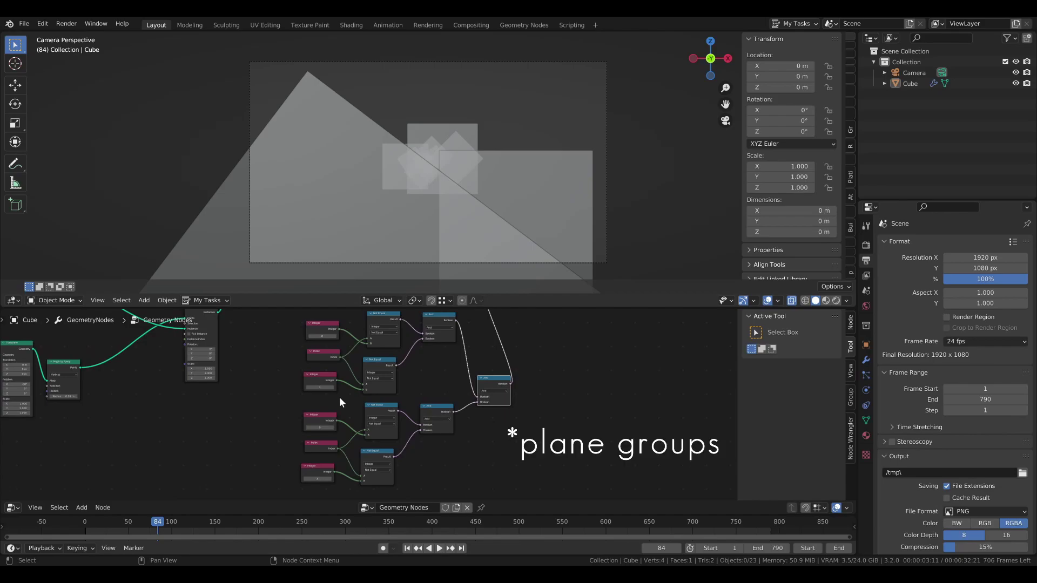
{"action": "scroll", "coordinate": [329, 376], "scroll_direction": "up", "scroll_amount": 3}
{"action": "middle_click_drag", "start_coordinate": [306, 339], "coordinate": [345, 387]}
{"action": "scroll", "coordinate": [332, 369], "scroll_direction": "up", "scroll_amount": 1}
{"action": "double_click", "coordinate": [335, 420]}
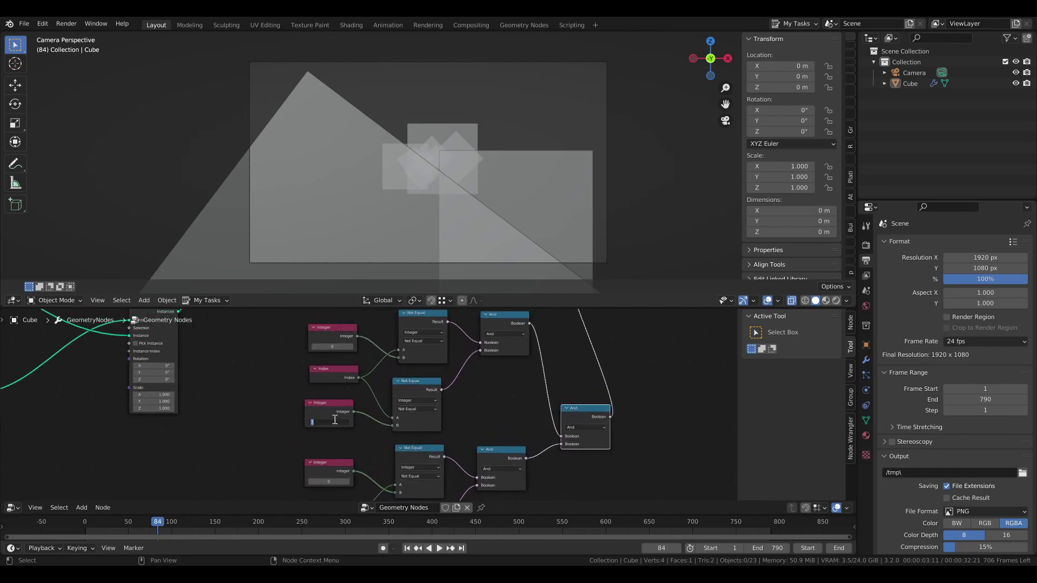
{"action": "middle_click_drag", "start_coordinate": [357, 430], "coordinate": [361, 346]}
{"action": "scroll", "coordinate": [378, 367], "scroll_direction": "down", "scroll_amount": 1}
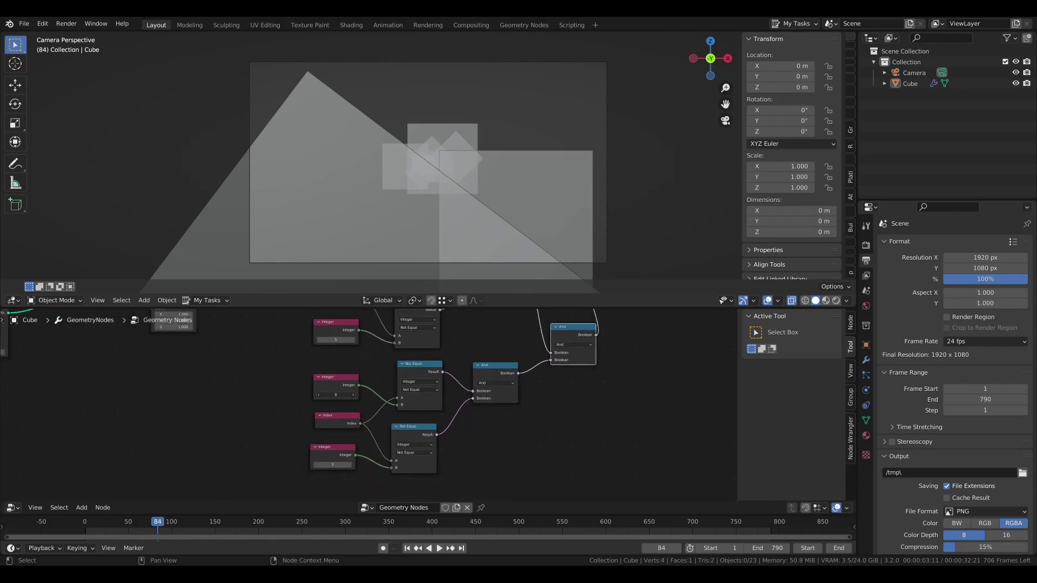
{"action": "key", "text": "Return"}
{"action": "key", "text": "Return"}
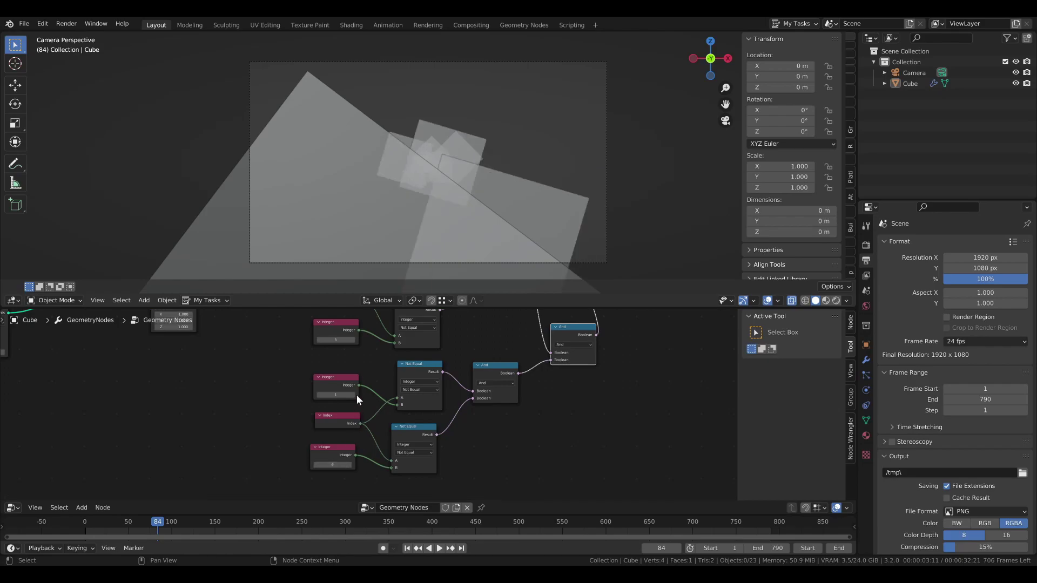
- Play the animation and move the Group Output node up, away from the plane nodes
{"action": "key", "text": "space"}
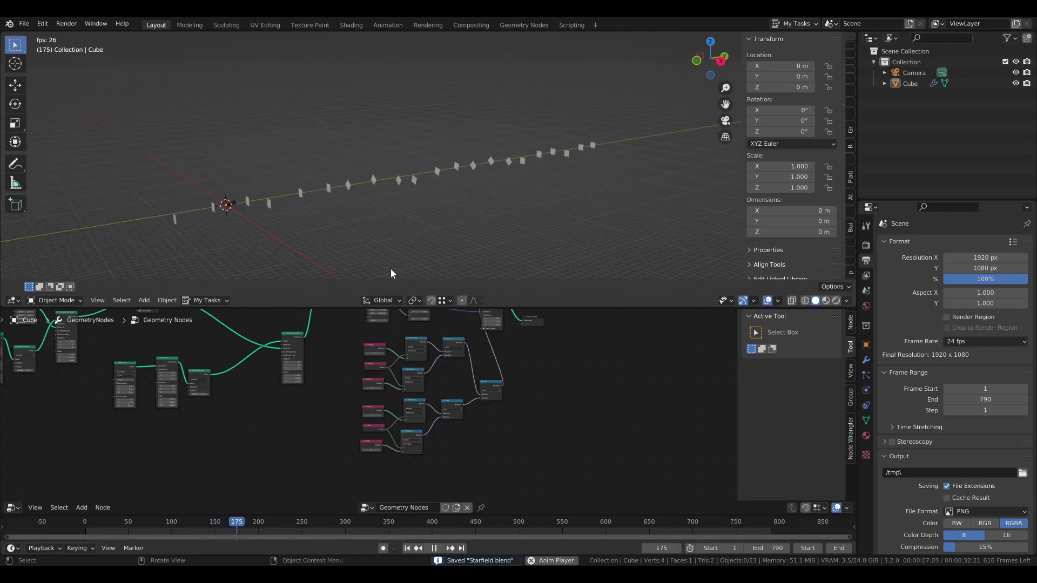
{"action": "middle_click_drag", "start_coordinate": [400, 324], "coordinate": [449, 398]}
{"action": "scroll", "coordinate": [447, 377], "scroll_direction": "down", "scroll_amount": 2}
{"action": "left_click_drag", "start_coordinate": [439, 408], "coordinate": [514, 319]}
{"action": "left_click", "coordinate": [428, 345]}
- Add a Join Geometry node near the Group Output and stop the playback
{"action": "scroll", "coordinate": [436, 381], "scroll_direction": "up", "scroll_amount": 2}
{"action": "middle_click_drag", "start_coordinate": [426, 343], "coordinate": [444, 379]}
{"action": "scroll", "coordinate": [444, 380], "scroll_direction": "up", "scroll_amount": 3}
{"action": "scroll", "coordinate": [400, 385], "scroll_direction": "up", "scroll_amount": 1}
{"action": "scroll", "coordinate": [232, 386], "scroll_direction": "down", "scroll_amount": 1}
{"action": "middle_click_drag", "start_coordinate": [173, 369], "coordinate": [309, 390]}
{"action": "key", "text": "shift+a"}
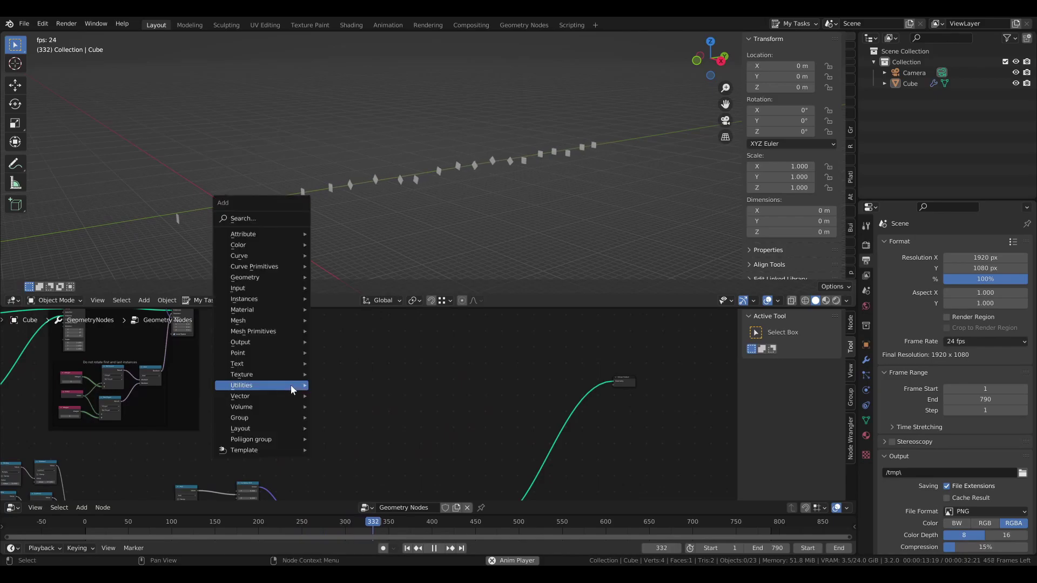
{"action": "mouse_move", "coordinate": [259, 278]}
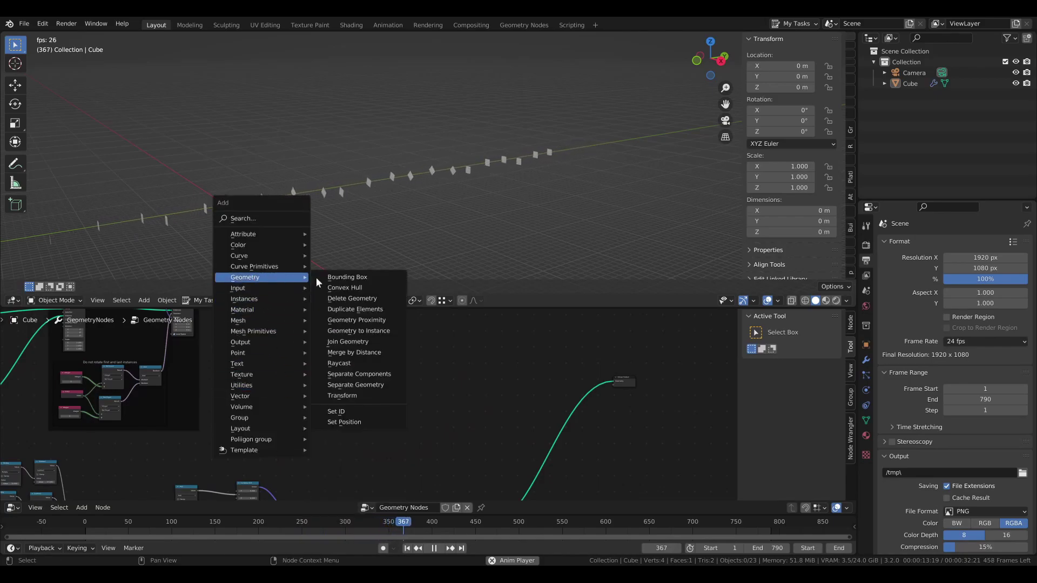
{"action": "left_click", "coordinate": [354, 342]}
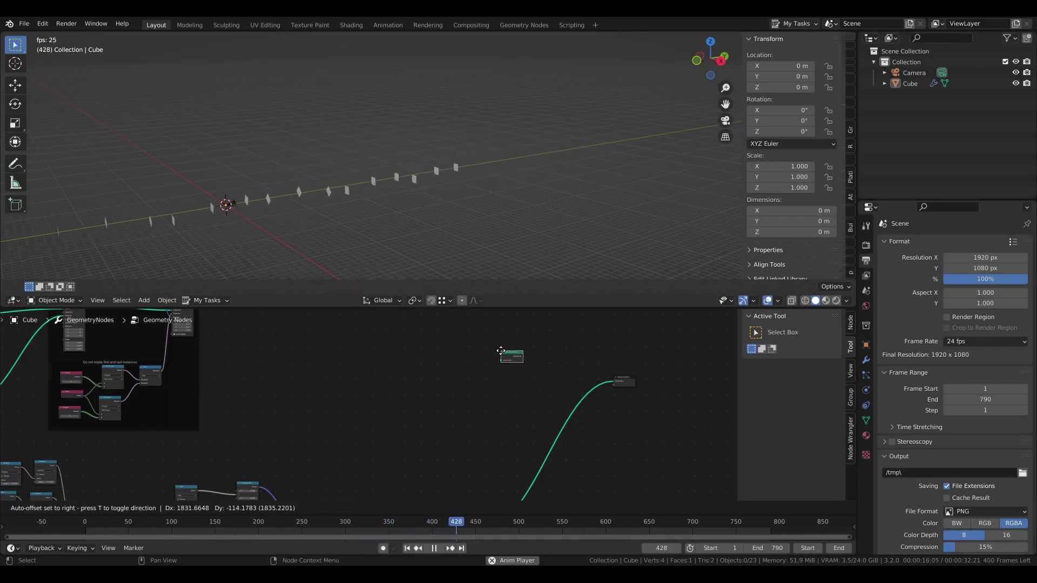
{"action": "left_click", "coordinate": [509, 353]}
{"action": "key", "text": "space"}
- Connect the star field's last instances node to the Join Geometry input
{"action": "middle_click_drag", "start_coordinate": [352, 390], "coordinate": [362, 419]}
{"action": "middle_click_drag", "start_coordinate": [205, 341], "coordinate": [230, 357]}
{"action": "scroll", "coordinate": [296, 365], "scroll_direction": "down", "scroll_amount": 1}
{"action": "scroll", "coordinate": [346, 359], "scroll_direction": "down", "scroll_amount": 1}
{"action": "middle_click_drag", "start_coordinate": [354, 359], "coordinate": [369, 377]}
{"action": "right_click", "coordinate": [269, 354]}
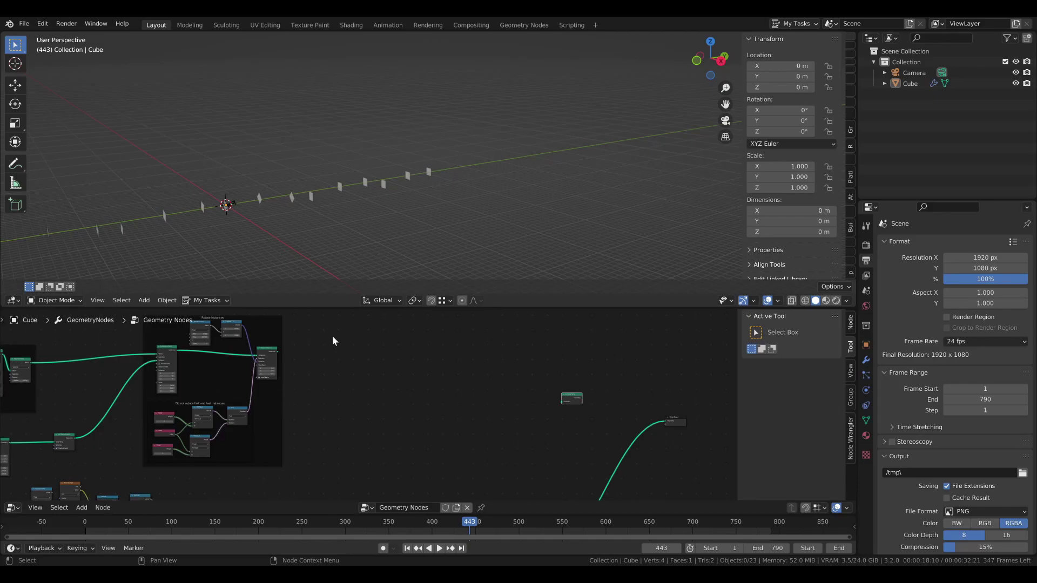
{"action": "right_click_drag", "start_coordinate": [530, 370], "coordinate": [531, 370], "text": "shift"}
{"action": "right_click_drag", "start_coordinate": [288, 353], "coordinate": [542, 383], "text": "alt"}
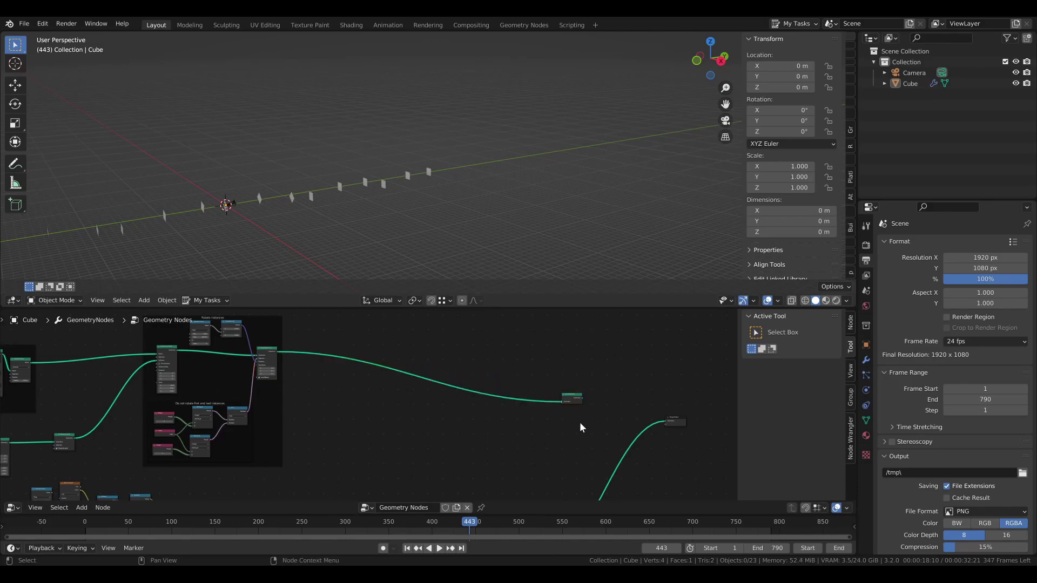
- Link the planes' Rotate Instances into Join Geometry, cut their direct link to Group Output, and connect Join Geometry to Group Output
{"action": "middle_click_drag", "start_coordinate": [580, 424], "coordinate": [357, 335]}
{"action": "scroll", "coordinate": [331, 396], "scroll_direction": "down", "scroll_amount": 2}
{"action": "right_click_drag", "start_coordinate": [352, 355], "coordinate": [350, 325], "text": "alt"}
{"action": "scroll", "coordinate": [328, 351], "scroll_direction": "up", "scroll_amount": 2}
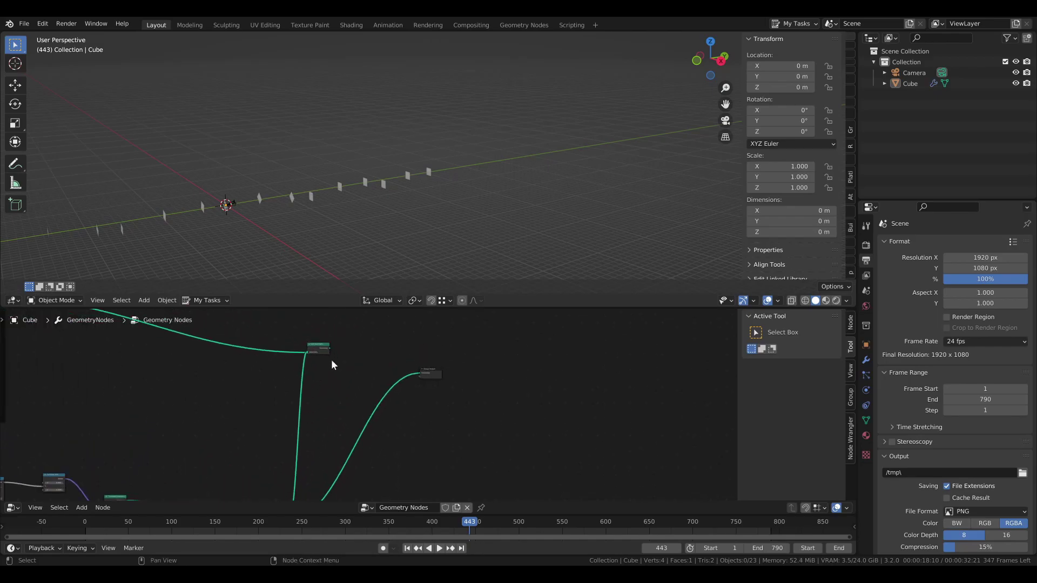
{"action": "right_click_drag", "start_coordinate": [380, 371], "coordinate": [390, 405], "text": "ctrl"}
{"action": "left_click_drag", "start_coordinate": [328, 350], "coordinate": [420, 373]}
- Play the combined stars and planes animation through the camera
{"action": "scroll", "coordinate": [381, 253], "scroll_direction": "up", "scroll_amount": 8}
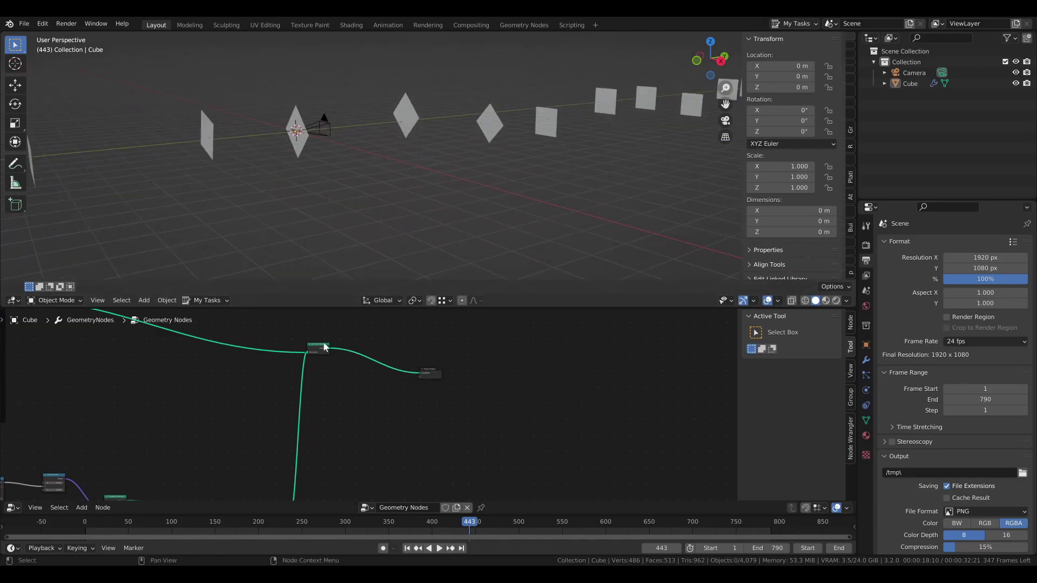
{"action": "key", "text": "KP_0"}
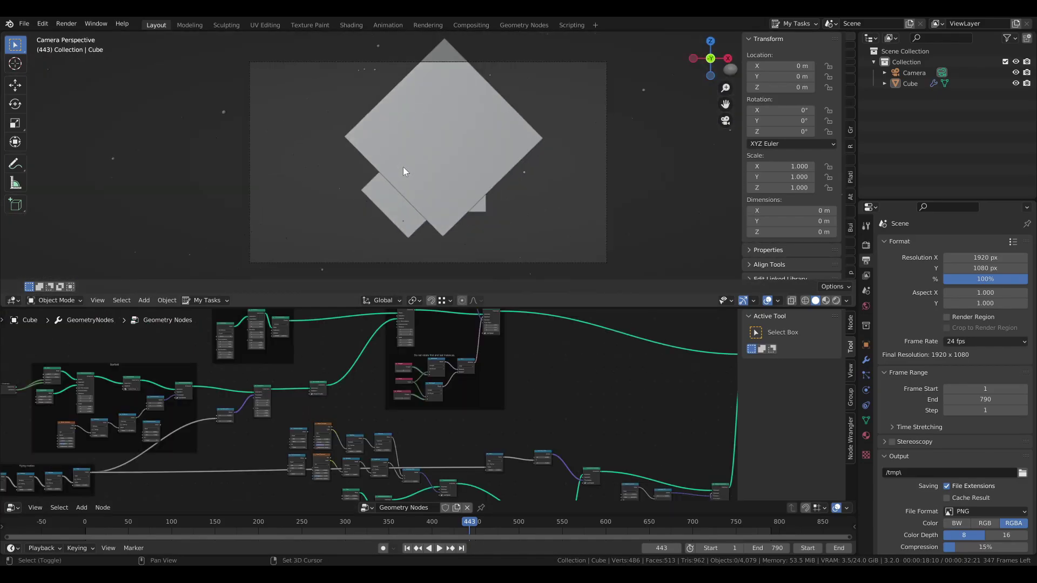
{"action": "key", "text": "shift+space"}
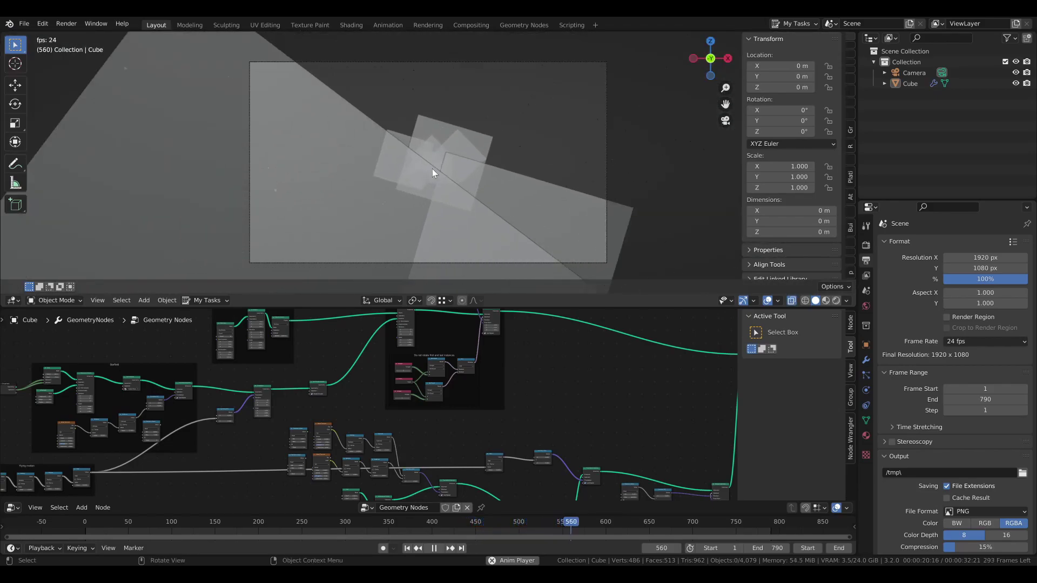
- Enclose all the plane nodes in a frame labelled "Dust Clouds" with a label size of 64
{"action": "scroll", "coordinate": [600, 414], "scroll_direction": "down", "scroll_amount": 5}
{"action": "scroll", "coordinate": [556, 416], "scroll_direction": "down", "scroll_amount": 2}
{"action": "middle_click_drag", "start_coordinate": [544, 417], "coordinate": [497, 374]}
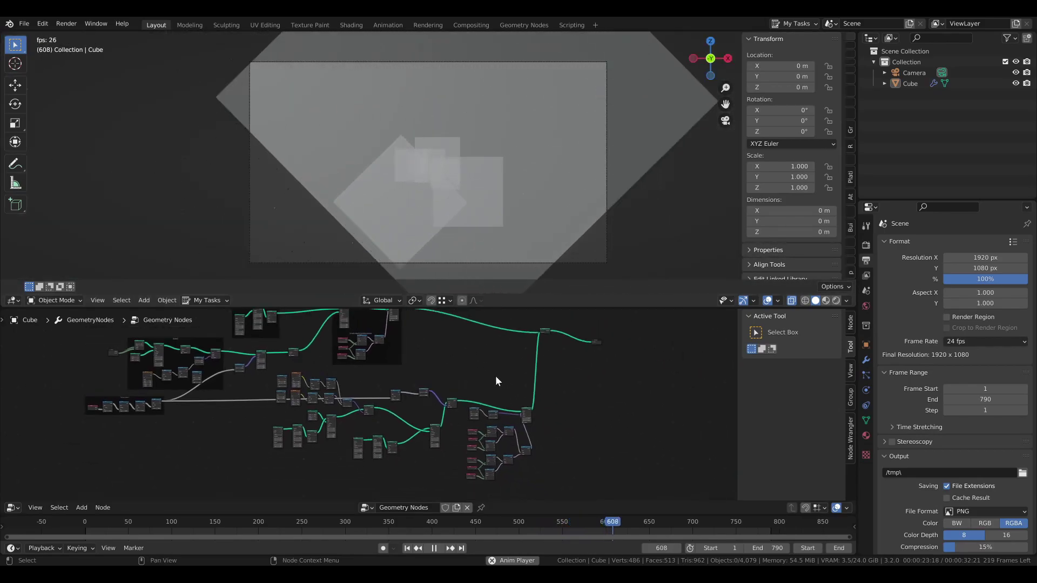
{"action": "left_click_drag", "start_coordinate": [269, 374], "coordinate": [555, 482]}
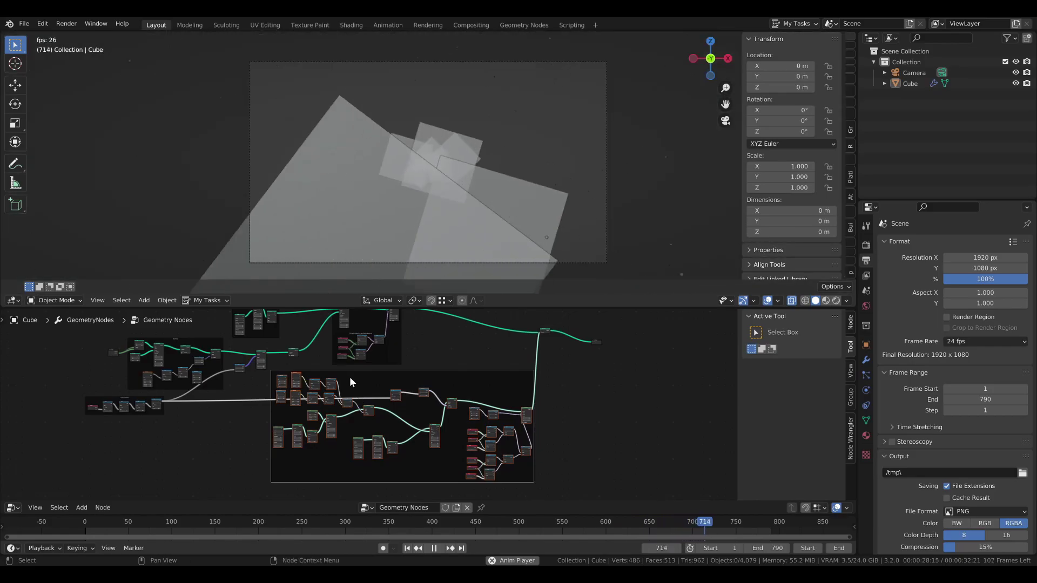
{"action": "left_click", "coordinate": [350, 378]}
{"action": "scroll", "coordinate": [350, 378], "scroll_direction": "up", "scroll_amount": 7}
{"action": "middle_click_drag", "start_coordinate": [354, 372], "coordinate": [348, 328]}
{"action": "key", "text": "F2"}
{"action": "type", "text": "Dust Clouds"}
{"action": "key", "text": "Return"}
{"action": "left_click", "coordinate": [850, 371]}
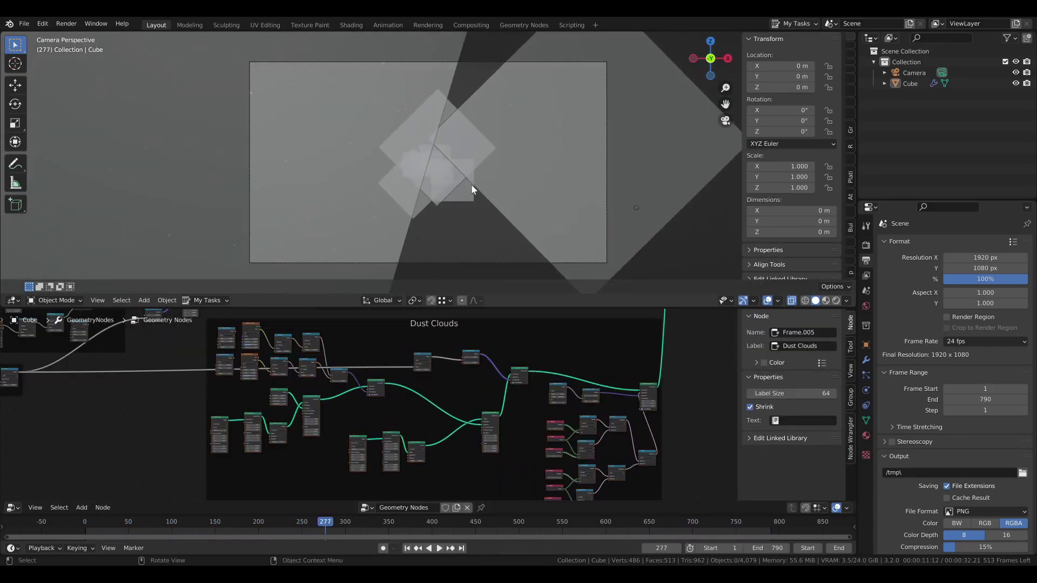
- Insert a Set Material node on the link between the dust cloud planes' Translate Instances and Rotate Instances nodes
{"action": "scroll", "coordinate": [359, 345], "scroll_direction": "up", "scroll_amount": 3}
{"action": "middle_click_drag", "start_coordinate": [356, 365], "coordinate": [401, 395]}
{"action": "scroll", "coordinate": [384, 387], "scroll_direction": "down", "scroll_amount": 1}
{"action": "key", "text": "shift+a"}
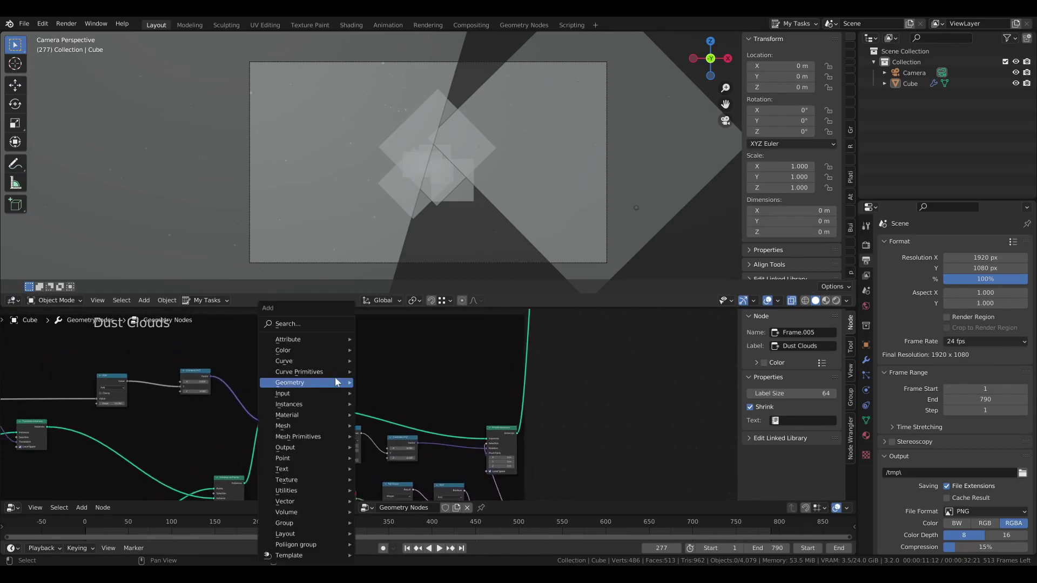
{"action": "mouse_move", "coordinate": [300, 415]}
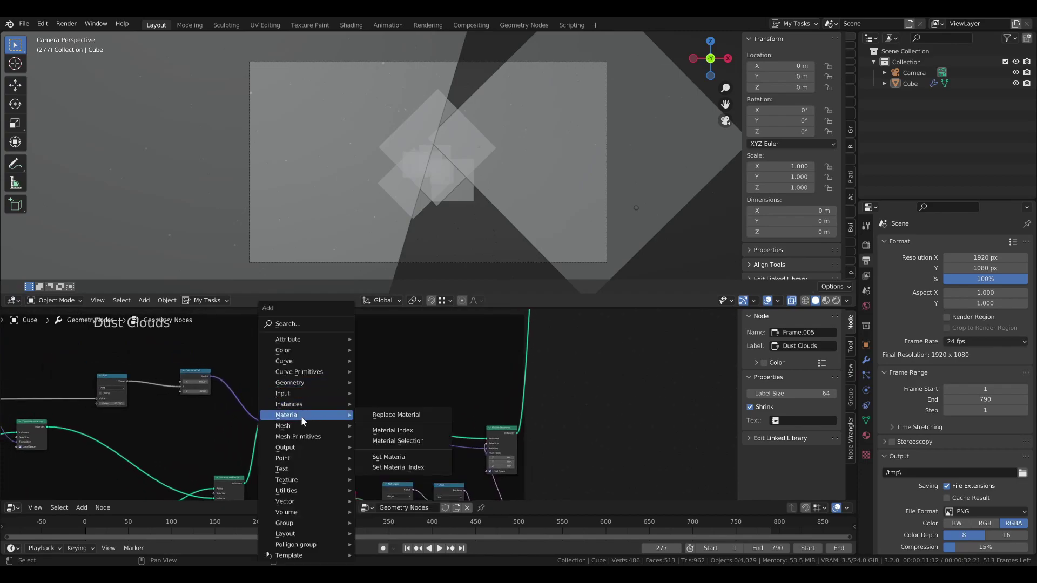
{"action": "left_click", "coordinate": [411, 461]}
{"action": "left_click", "coordinate": [371, 403]}
{"action": "left_click_drag", "start_coordinate": [398, 412], "coordinate": [407, 390]}
- Assign the material named Material in the dust clouds' Set Material node
{"action": "scroll", "coordinate": [407, 390], "scroll_direction": "down", "scroll_amount": 1}
{"action": "mouse_move", "coordinate": [407, 389]}
{"action": "middle_mouse_down"}
{"action": "mouse_move", "coordinate": [418, 377]}
{"action": "mouse_move", "coordinate": [411, 391]}
{"action": "middle_mouse_up"}
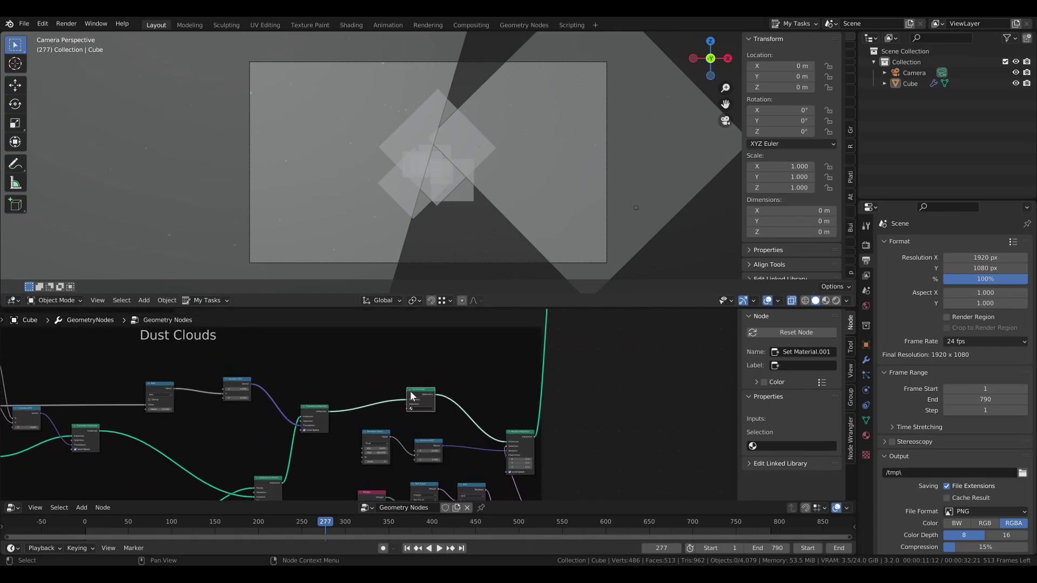
{"action": "scroll", "coordinate": [430, 410], "scroll_direction": "up", "scroll_amount": 2}
{"action": "left_click", "coordinate": [432, 410]}
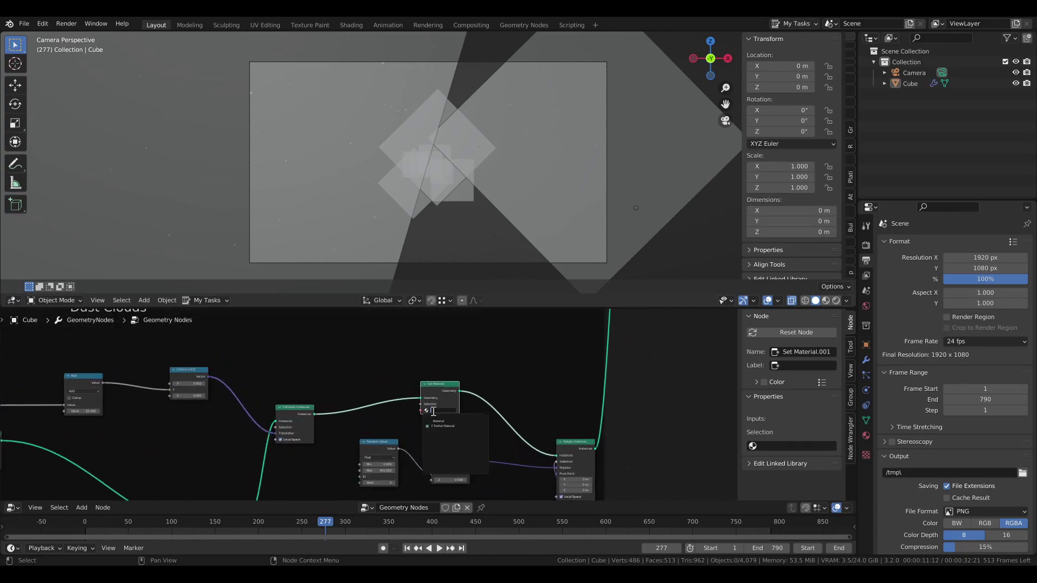
{"action": "left_click", "coordinate": [443, 421]}
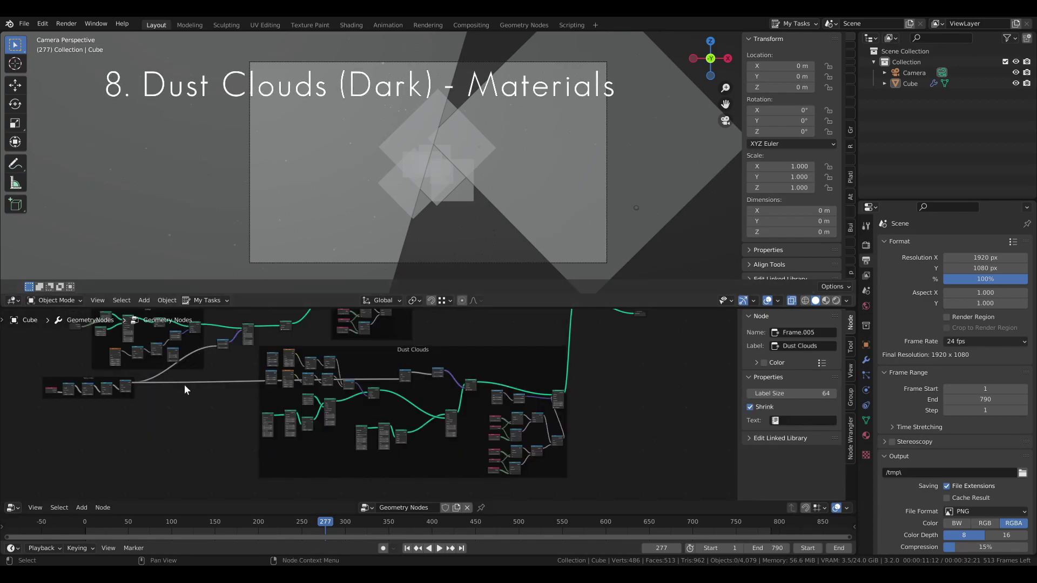
- Show the viewport in rendered shading and change the node editor to the cube's object material in the Shader Editor
{"action": "key", "text": "z"}
{"action": "left_click", "coordinate": [391, 180]}
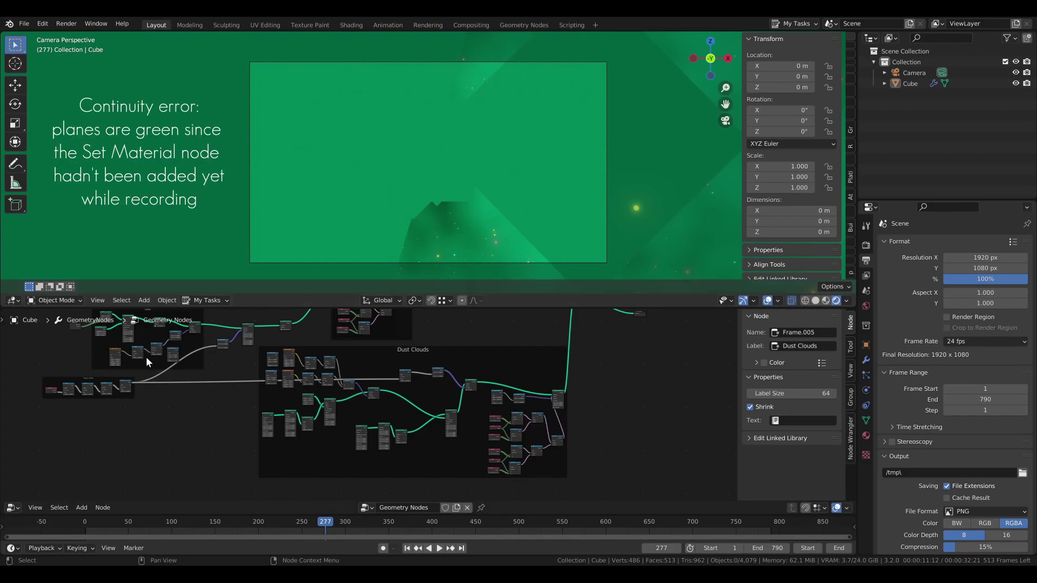
{"action": "left_click", "coordinate": [13, 508]}
{"action": "left_click", "coordinate": [54, 459]}
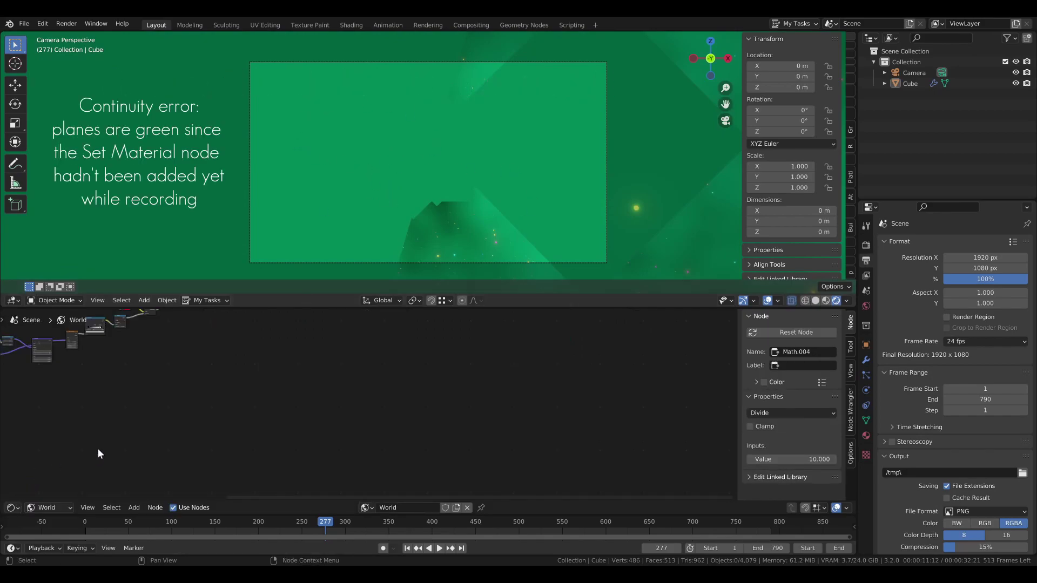
{"action": "left_click", "coordinate": [50, 508]}
{"action": "left_click", "coordinate": [54, 496]}
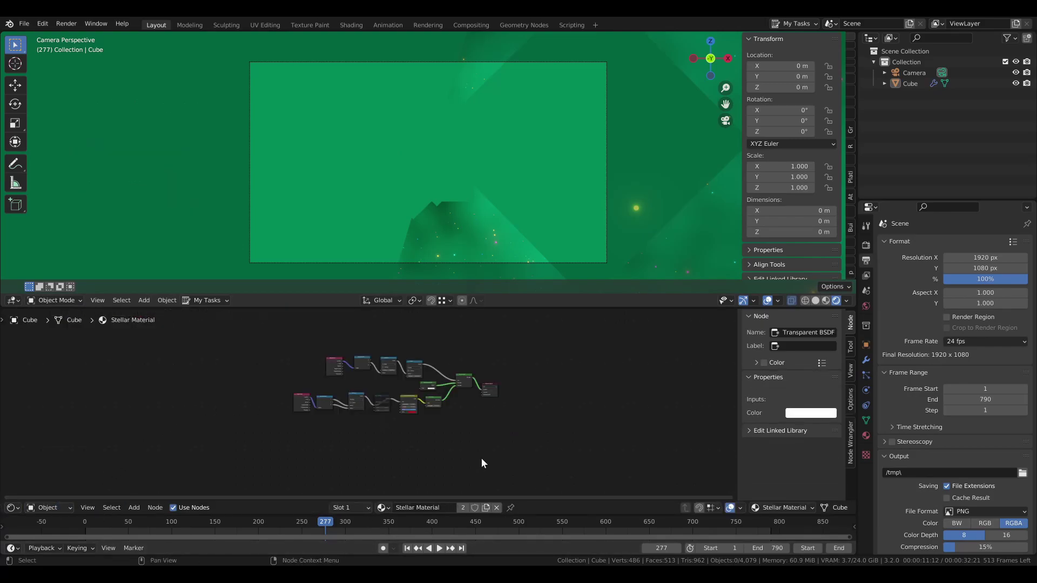
- Unlink Stellar Material from the cube's slot, create a new material and delete its Principled BSDF node
{"action": "left_click", "coordinate": [497, 507]}
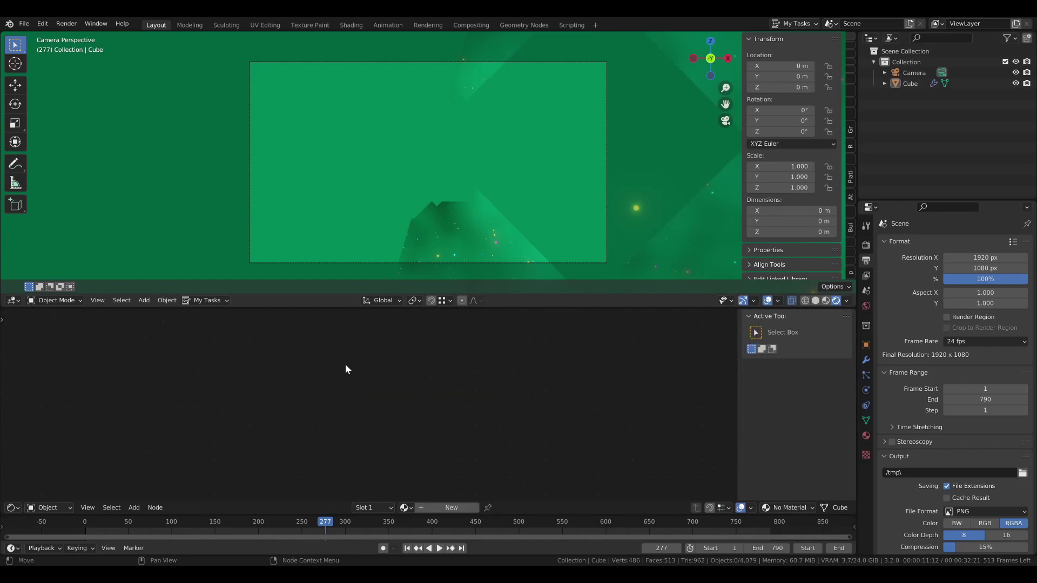
{"action": "left_click", "coordinate": [419, 507]}
{"action": "scroll", "coordinate": [402, 410], "scroll_direction": "up", "scroll_amount": 4}
{"action": "scroll", "coordinate": [371, 401], "scroll_direction": "up", "scroll_amount": 1}
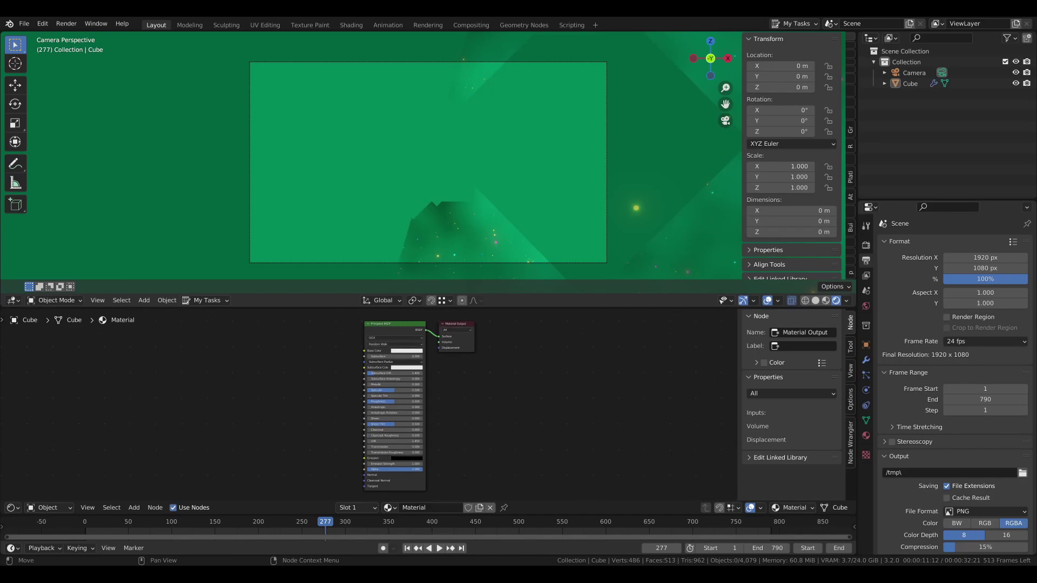
{"action": "left_click", "coordinate": [393, 331]}
{"action": "key", "text": "x"}
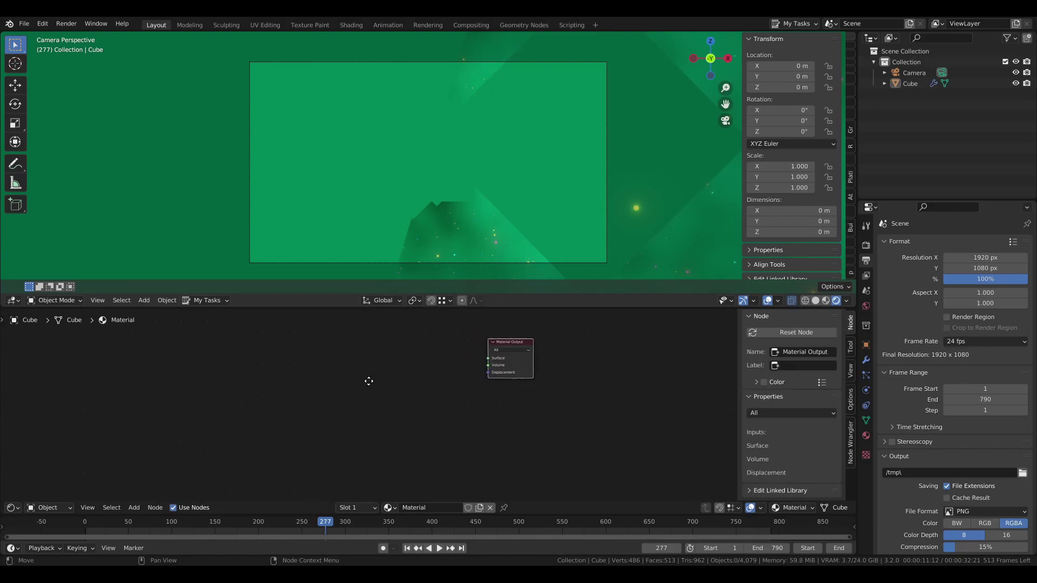
- Add a Mix Shader node and connect its output to the Material Output's Surface input
{"action": "middle_click_drag", "start_coordinate": [368, 382], "coordinate": [370, 382]}
{"action": "key", "text": "shift+a"}
{"action": "mouse_move", "coordinate": [290, 381]}
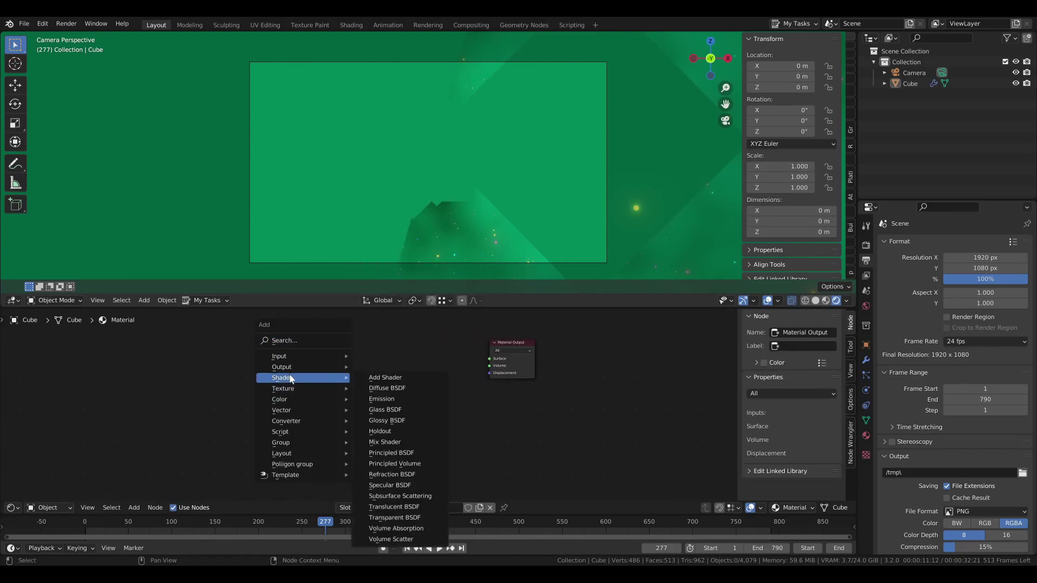
{"action": "left_click", "coordinate": [401, 437]}
{"action": "left_click", "coordinate": [382, 357]}
{"action": "left_click_drag", "start_coordinate": [426, 369], "coordinate": [488, 360]}
- Add a Transparent BSDF node and connect it to the Mix Shader's first Shader input
{"action": "scroll", "coordinate": [331, 377], "scroll_direction": "up", "scroll_amount": 1}
{"action": "key", "text": "shift+a"}
{"action": "mouse_move", "coordinate": [260, 372]}
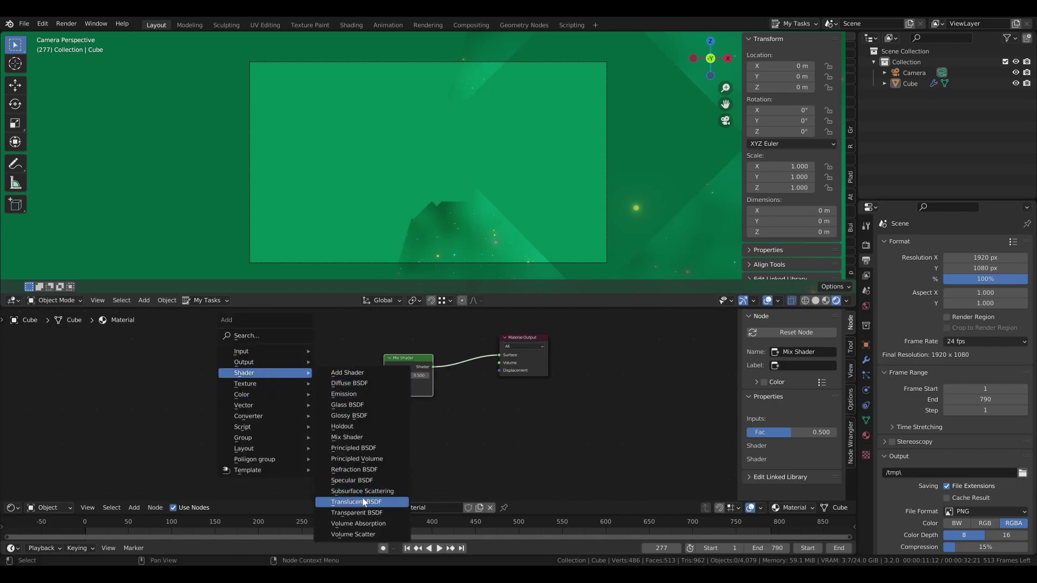
{"action": "left_click", "coordinate": [355, 512]}
{"action": "left_click", "coordinate": [274, 364]}
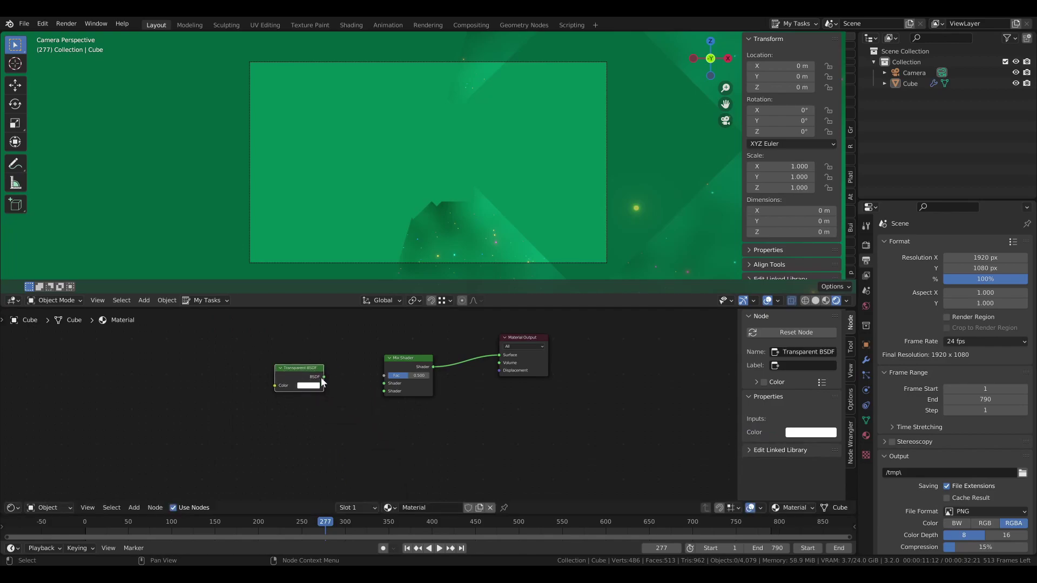
{"action": "left_click_drag", "start_coordinate": [324, 377], "coordinate": [381, 382]}
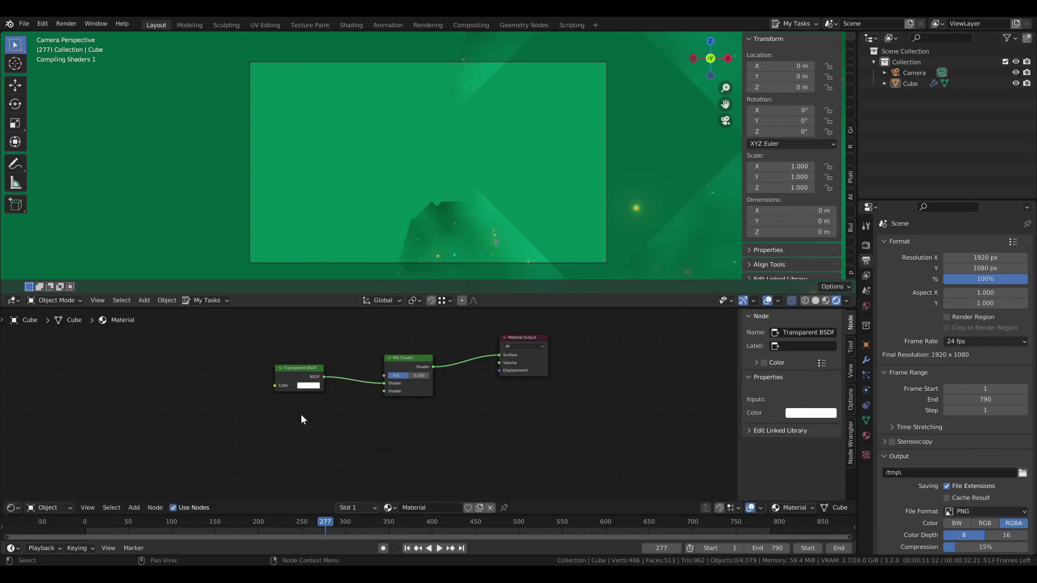
- Add a Translucent BSDF node and connect it to the Mix Shader's second Shader input
{"action": "key", "text": "shift+a"}
{"action": "mouse_move", "coordinate": [278, 423]}
{"action": "left_click", "coordinate": [341, 388]}
{"action": "left_click", "coordinate": [309, 420]}
{"action": "left_click_drag", "start_coordinate": [309, 421], "coordinate": [387, 392]}
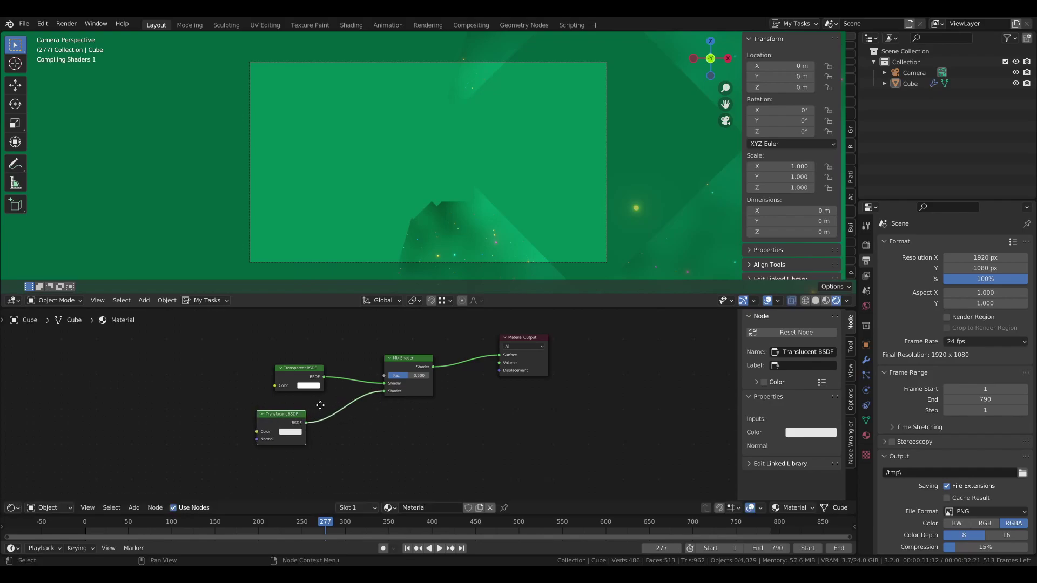
- Set the Translucent BSDF's color to black
{"action": "middle_click_drag", "start_coordinate": [317, 405], "coordinate": [354, 407]}
{"action": "left_click", "coordinate": [329, 435]}
{"action": "left_click_drag", "start_coordinate": [375, 354], "coordinate": [373, 384]}
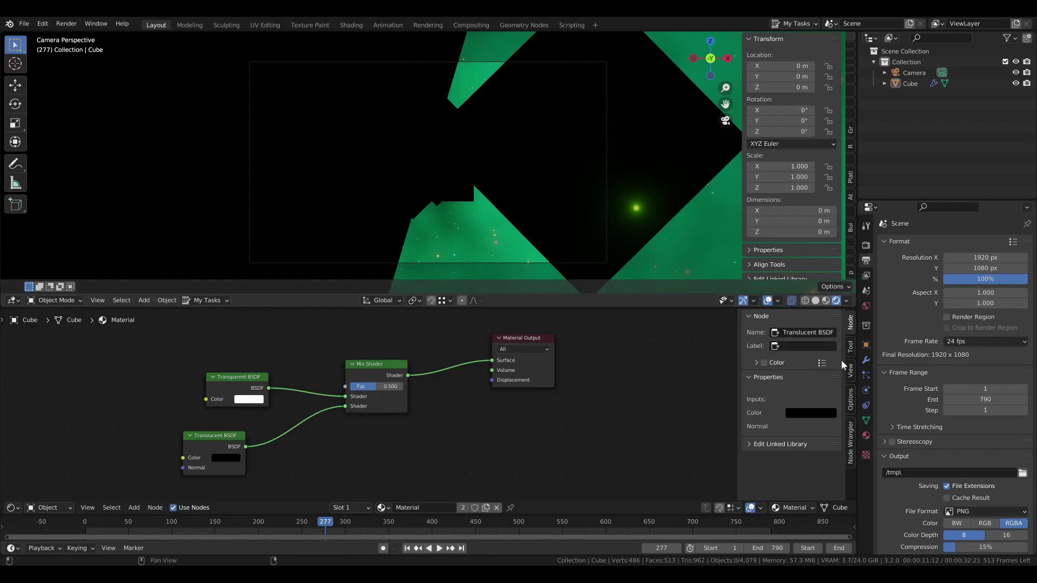
- Rename the material to "Dust Cloud Dark" and set its Blend Mode to Alpha Blend in the material settings
{"action": "left_click", "coordinate": [867, 433]}
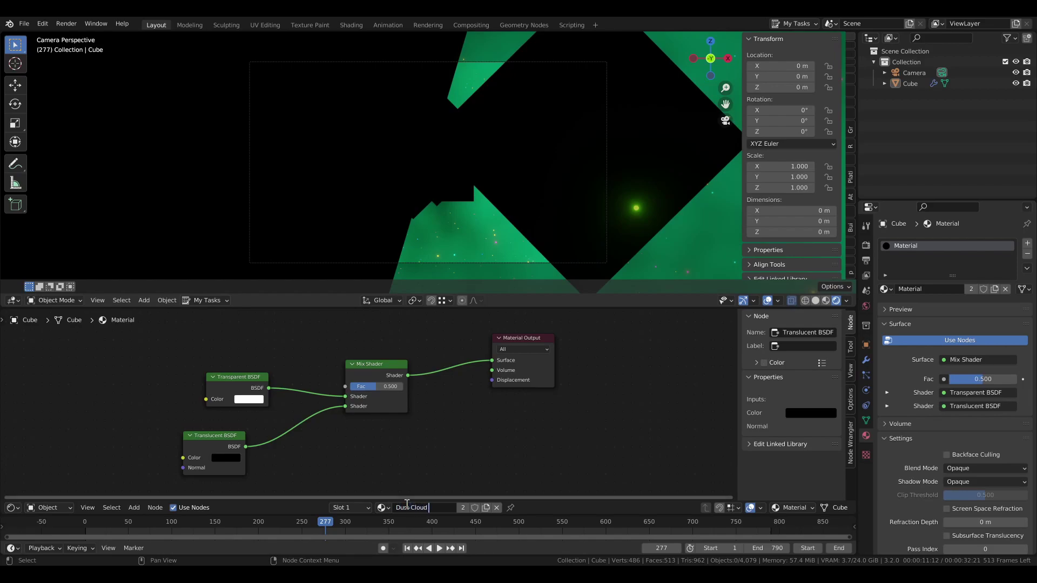
{"action": "type", "text": "ark"}
{"action": "key", "text": "Return"}
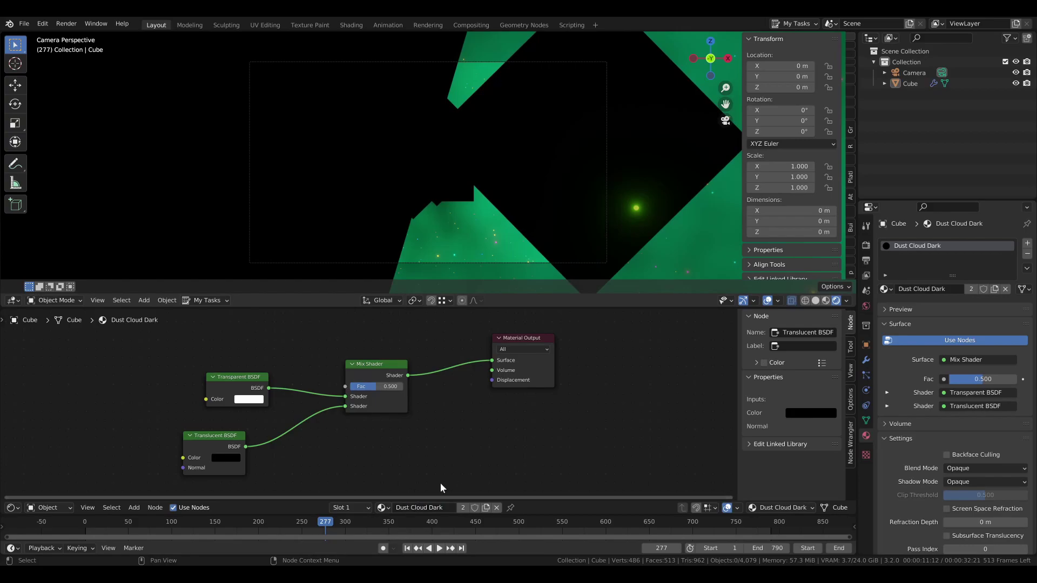
{"action": "scroll", "coordinate": [931, 398], "scroll_direction": "down", "scroll_amount": 3}
{"action": "left_click", "coordinate": [972, 403]}
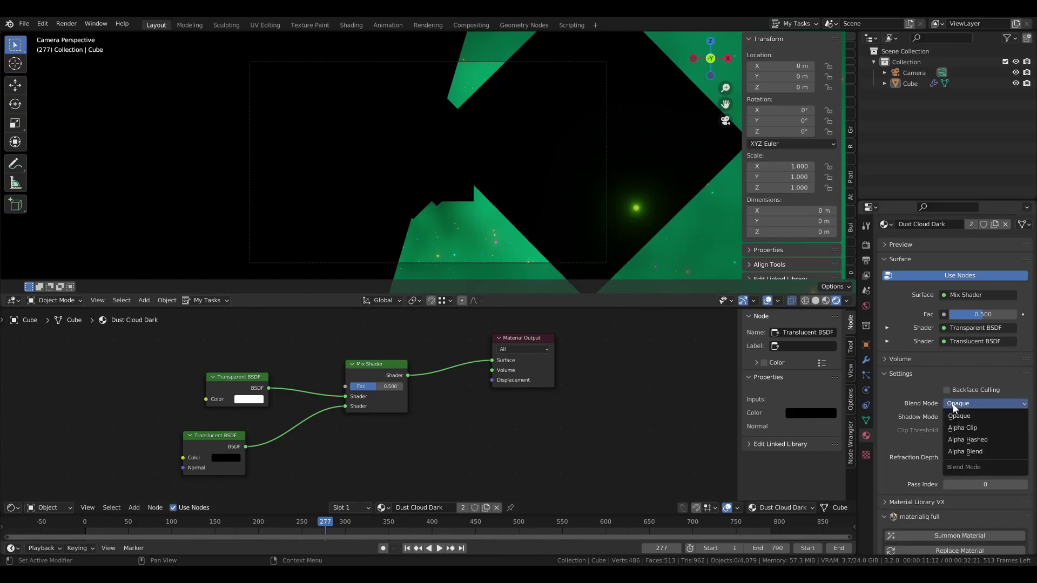
{"action": "left_click", "coordinate": [973, 450]}
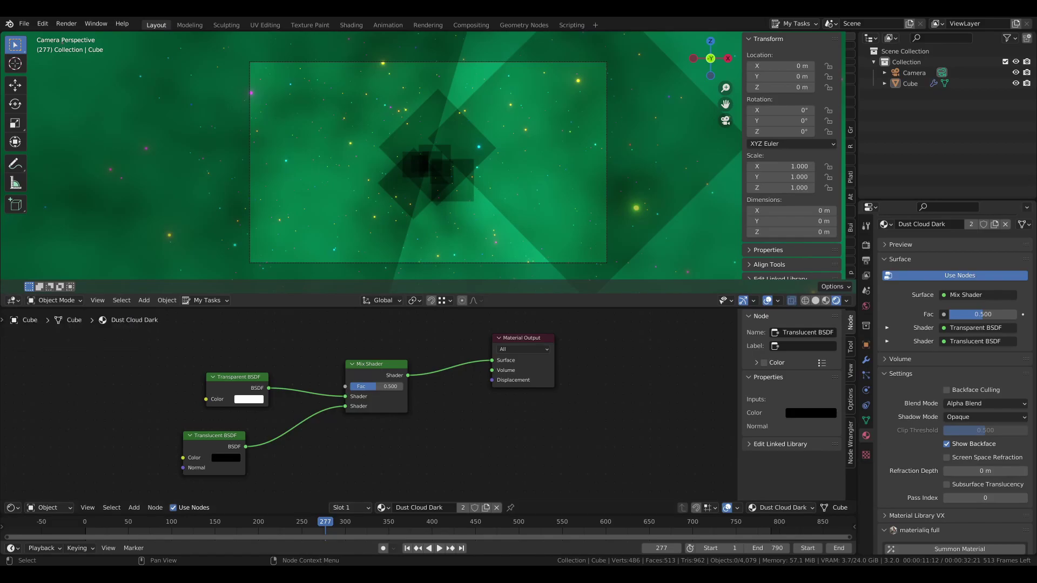
- Try the Mix Shader's Fac at 1.000 and reset it to its default value
{"action": "left_click", "coordinate": [391, 388]}
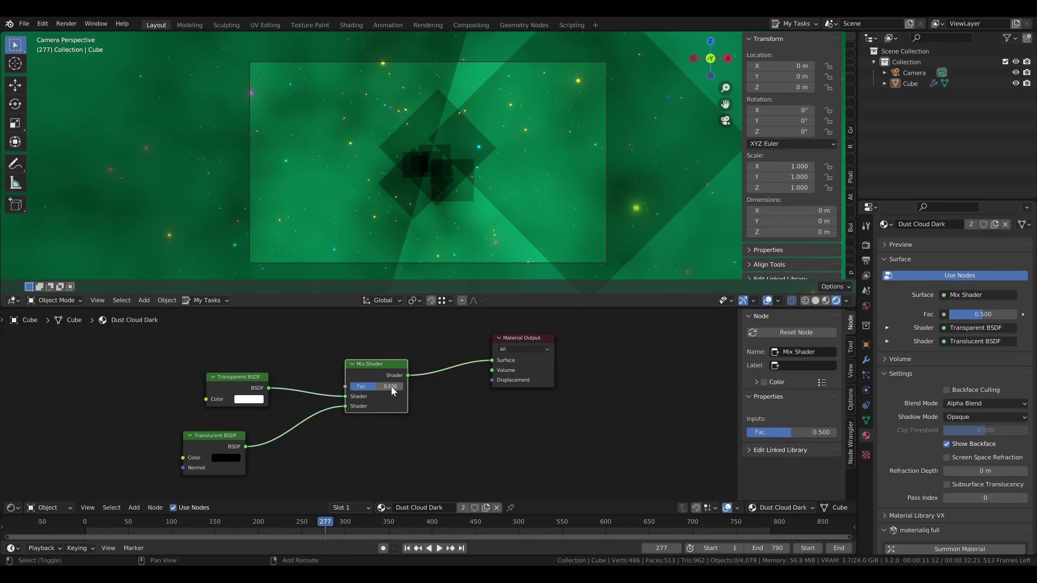
{"action": "left_click_drag", "start_coordinate": [396, 387], "coordinate": [418, 387]}
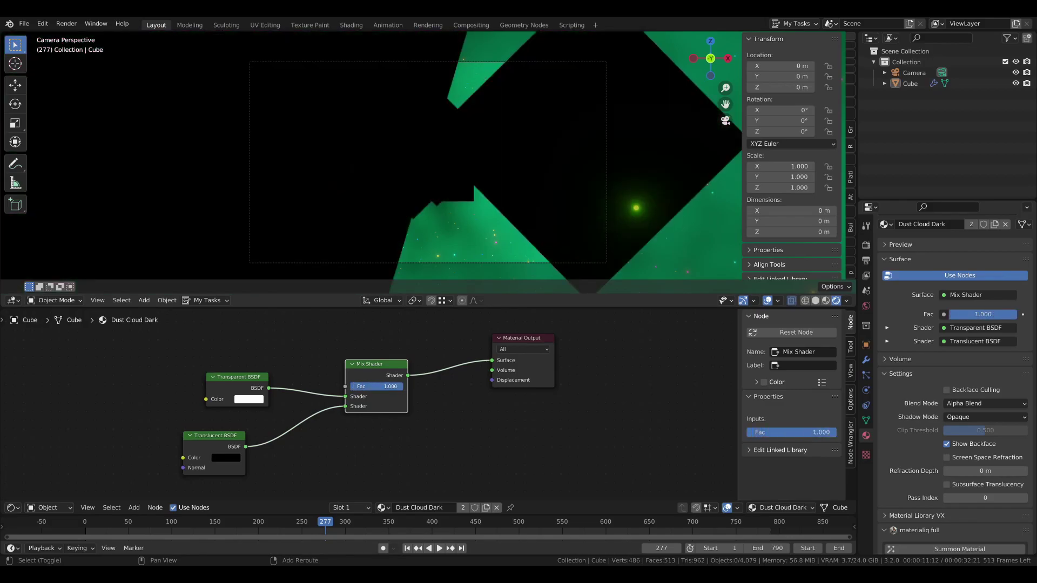
{"action": "right_click", "coordinate": [400, 387]}
{"action": "left_click", "coordinate": [432, 427]}
- Add a Noise Texture node in the free space before the Transparent and Translucent BSDF nodes
{"action": "scroll", "coordinate": [432, 426], "scroll_direction": "down", "scroll_amount": 2}
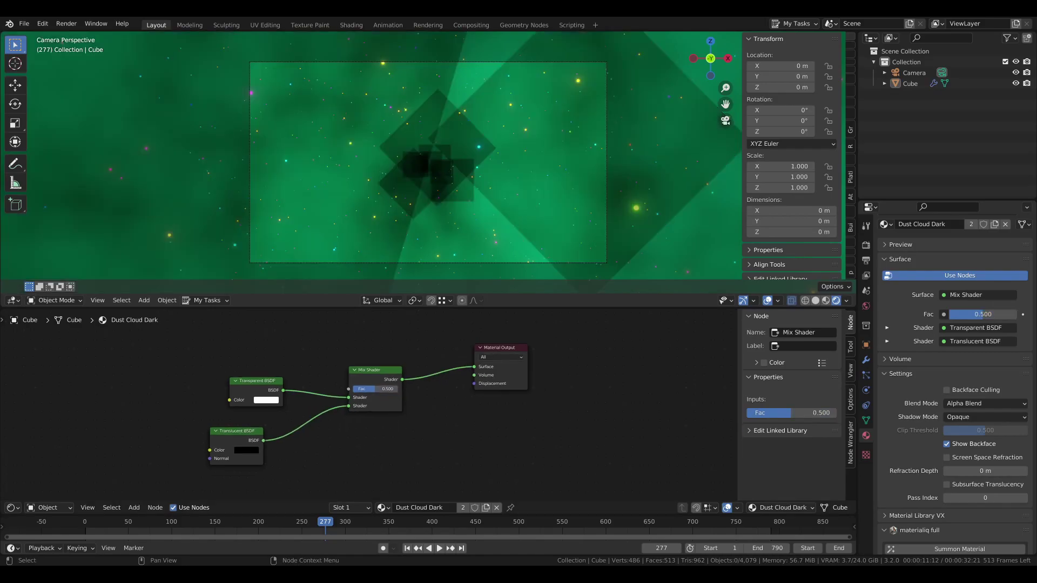
{"action": "scroll", "coordinate": [359, 373], "scroll_direction": "down", "scroll_amount": 1}
{"action": "middle_click_drag", "start_coordinate": [275, 357], "coordinate": [381, 404]}
{"action": "scroll", "coordinate": [299, 393], "scroll_direction": "down", "scroll_amount": 3}
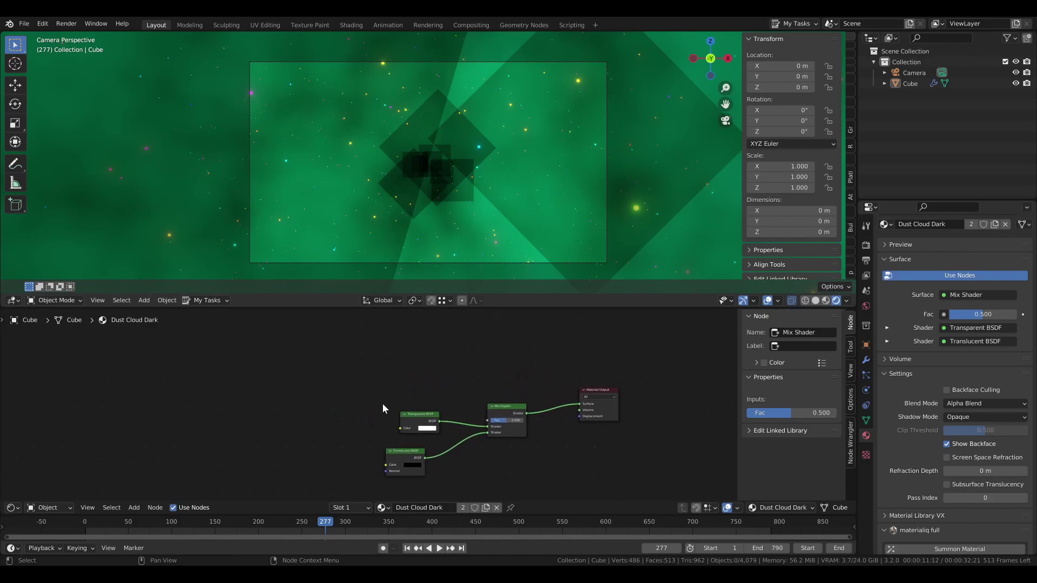
{"action": "scroll", "coordinate": [382, 404], "scroll_direction": "up", "scroll_amount": 2}
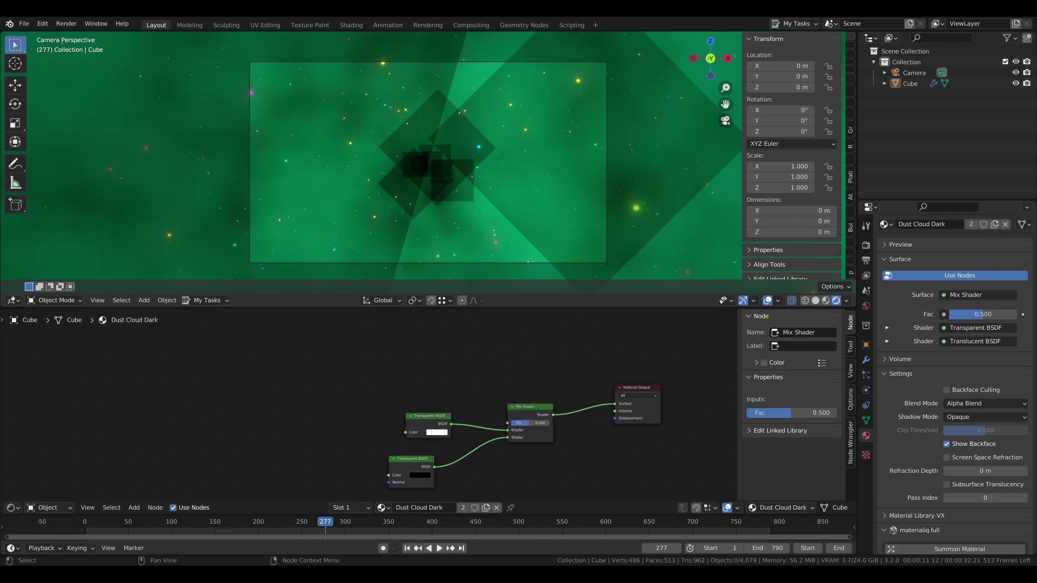
{"action": "key", "text": "shift+a"}
{"action": "mouse_move", "coordinate": [265, 421]}
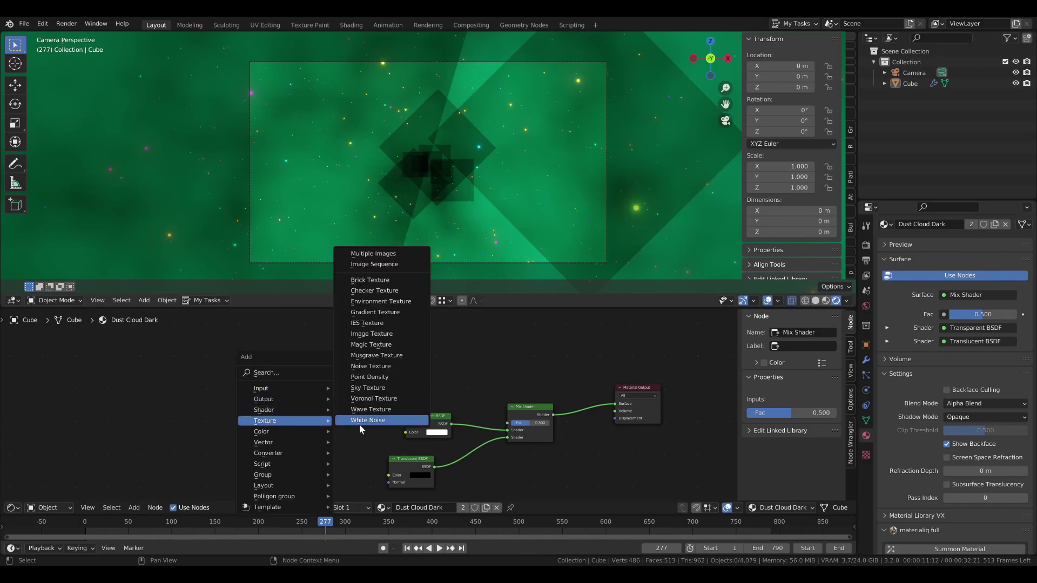
{"action": "left_click", "coordinate": [359, 368]}
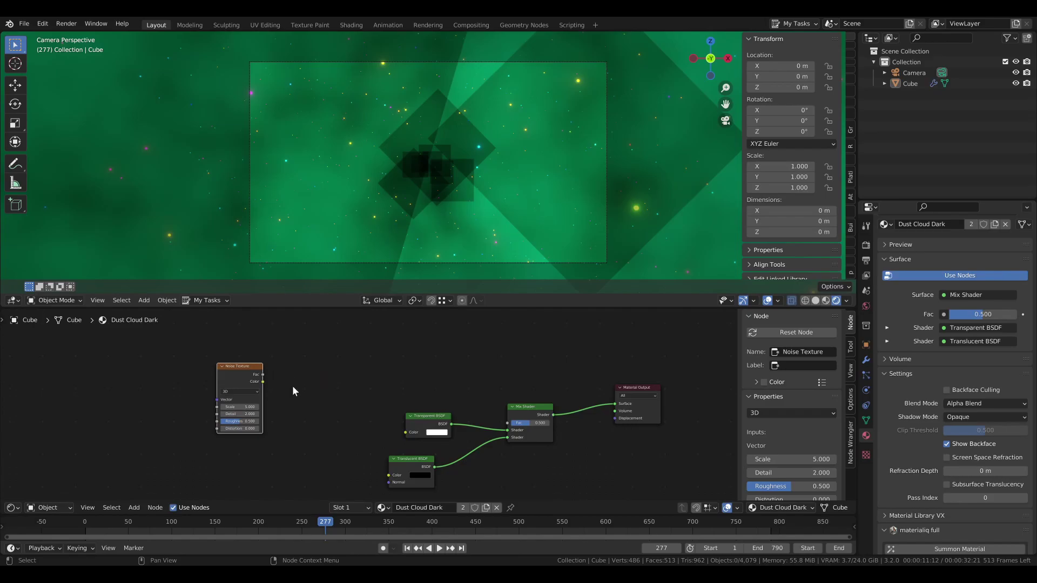
{"action": "left_click", "coordinate": [299, 393]}
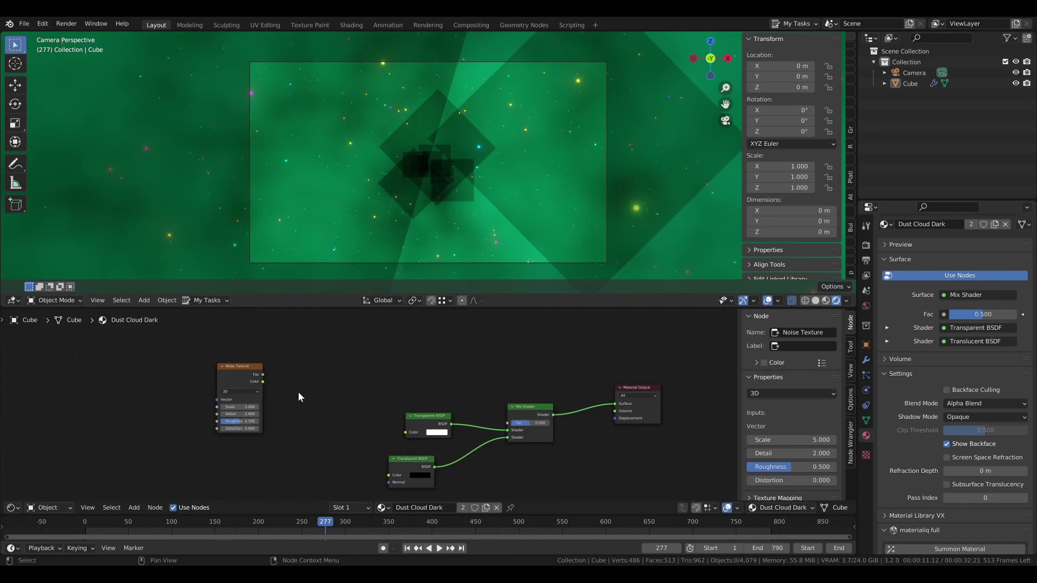
- Add a ColorRamp node beside the Noise Texture and connect the noise's Fac output to the ramp's Fac input
{"action": "key", "text": "shift+a"}
{"action": "mouse_move", "coordinate": [255, 427]}
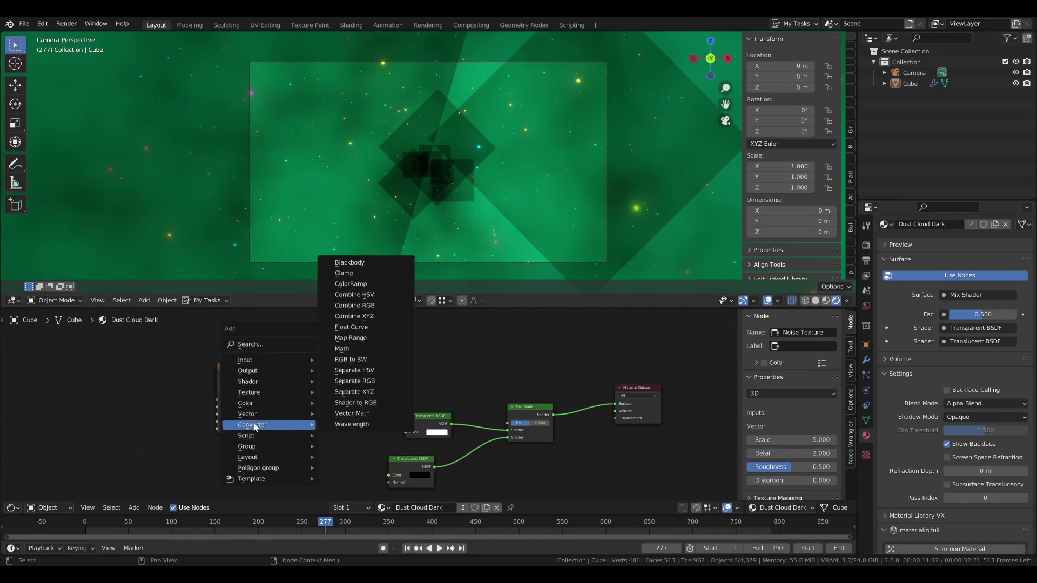
{"action": "left_click", "coordinate": [379, 287]}
{"action": "left_click", "coordinate": [276, 347]}
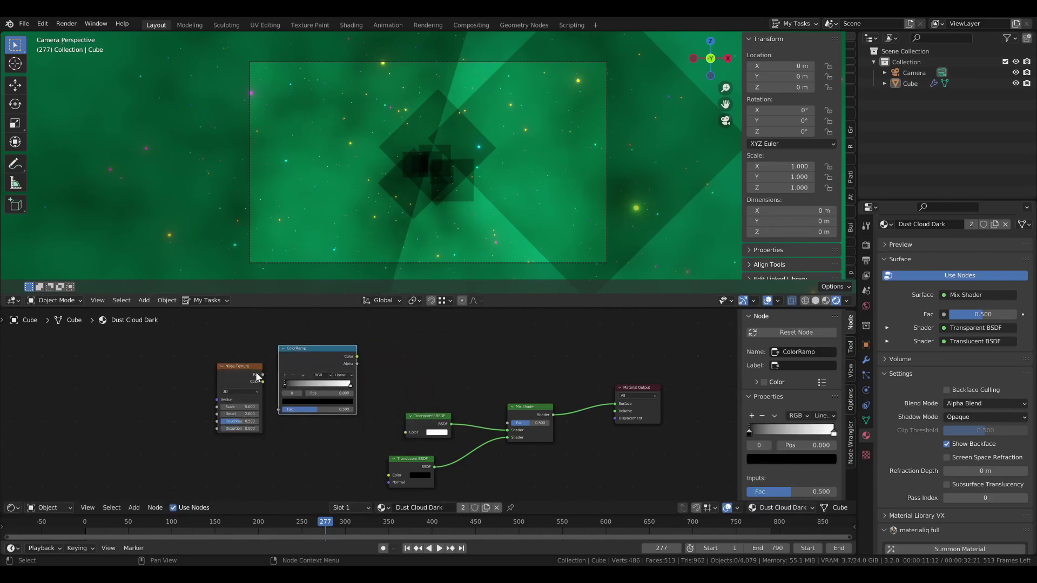
{"action": "right_click_drag", "start_coordinate": [260, 379], "coordinate": [337, 380], "text": "alt"}
- Add an Invert color node between the ColorRamp and the Mix Shader
{"action": "scroll", "coordinate": [290, 370], "scroll_direction": "down", "scroll_amount": 1}
{"action": "middle_click_drag", "start_coordinate": [387, 362], "coordinate": [279, 376]}
{"action": "scroll", "coordinate": [281, 377], "scroll_direction": "up", "scroll_amount": 3}
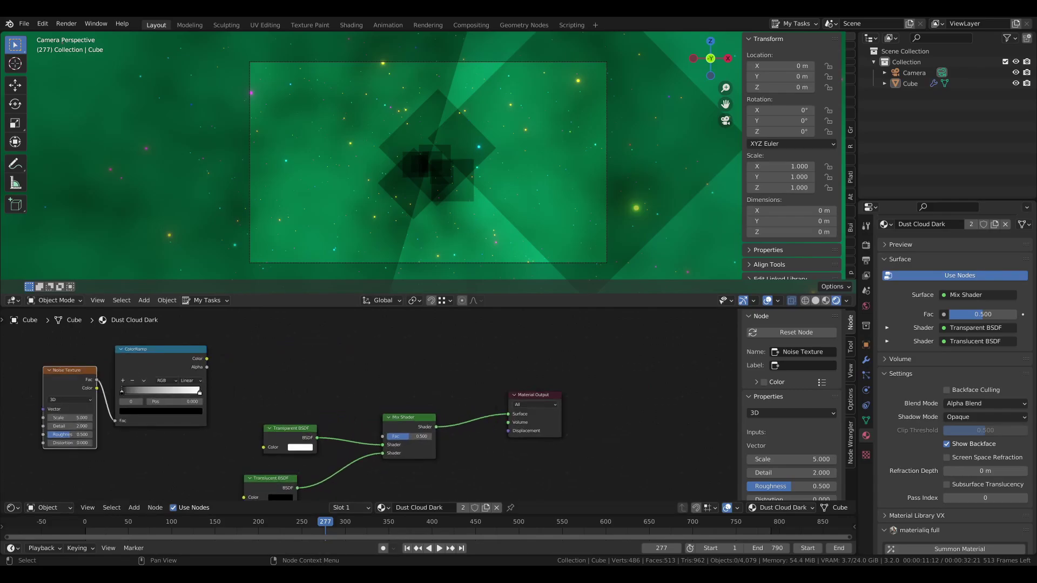
{"action": "left_click", "coordinate": [307, 336]}
{"action": "key", "text": "shift+a"}
{"action": "mouse_move", "coordinate": [242, 353]}
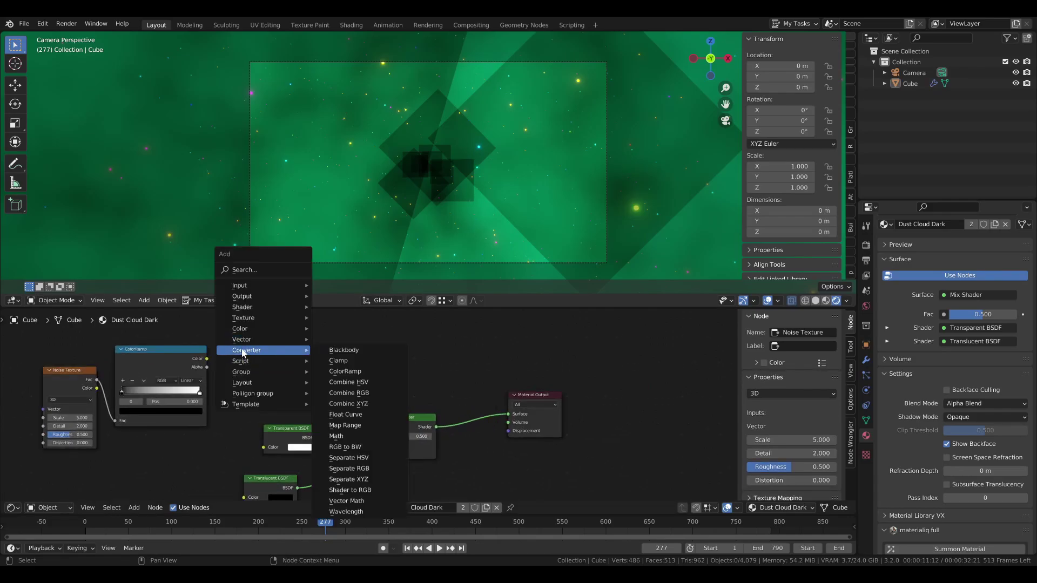
{"action": "mouse_move", "coordinate": [240, 329]}
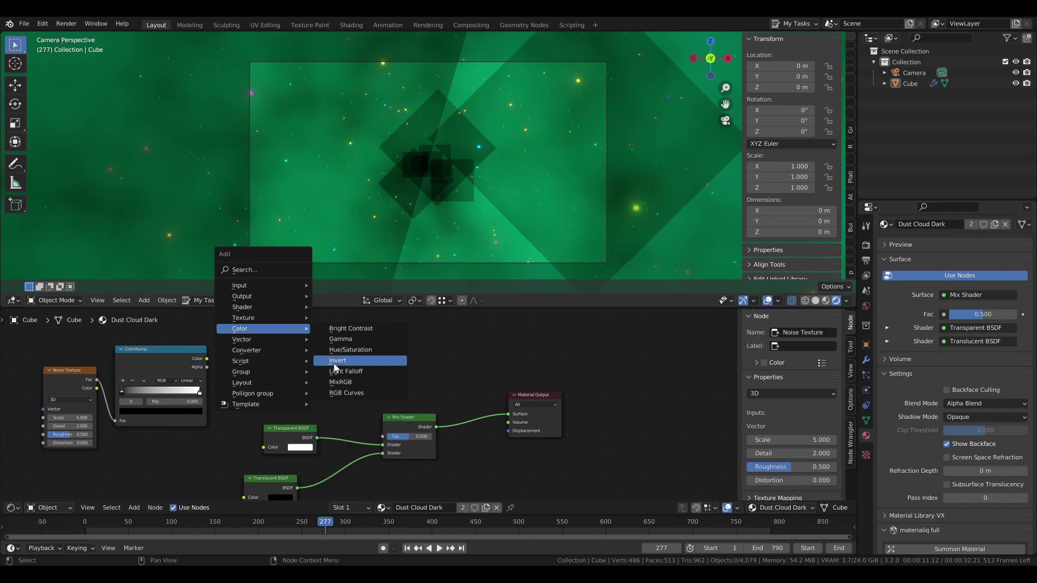
{"action": "left_click", "coordinate": [329, 362]}
{"action": "left_click", "coordinate": [238, 349]}
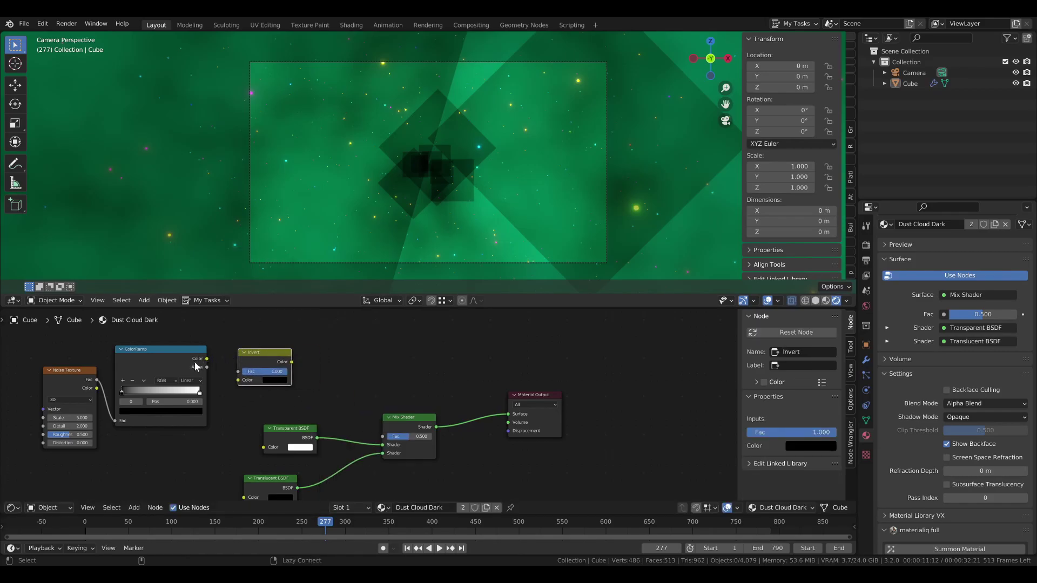
- Connect the ColorRamp's Color output to the Invert node's Color input and place a copy of the ColorRamp further along the chain
{"action": "left_click_drag", "start_coordinate": [205, 359], "coordinate": [239, 379]}
{"action": "middle_click_drag", "start_coordinate": [312, 383], "coordinate": [280, 379]}
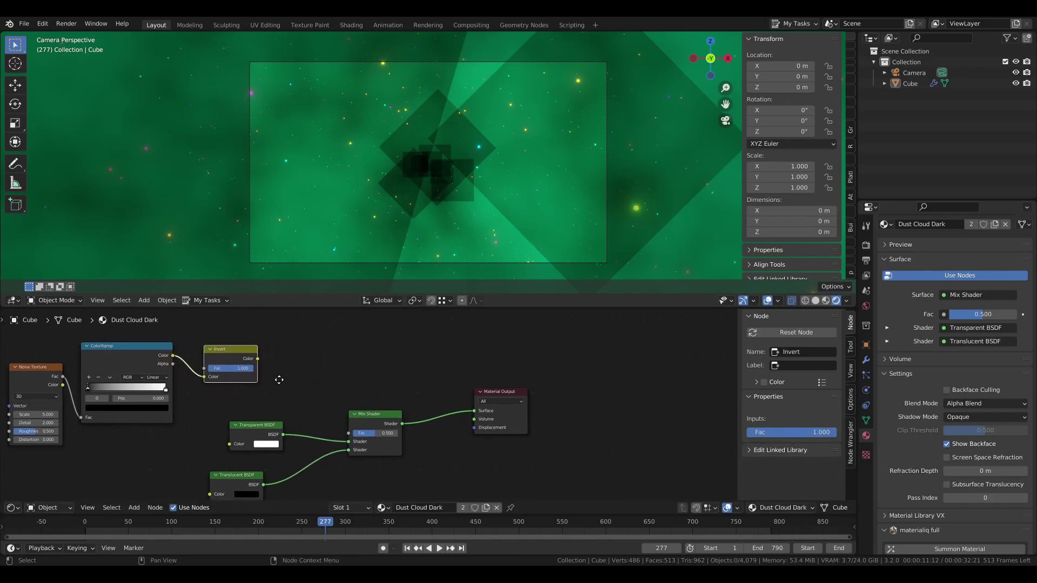
{"action": "left_click", "coordinate": [126, 370]}
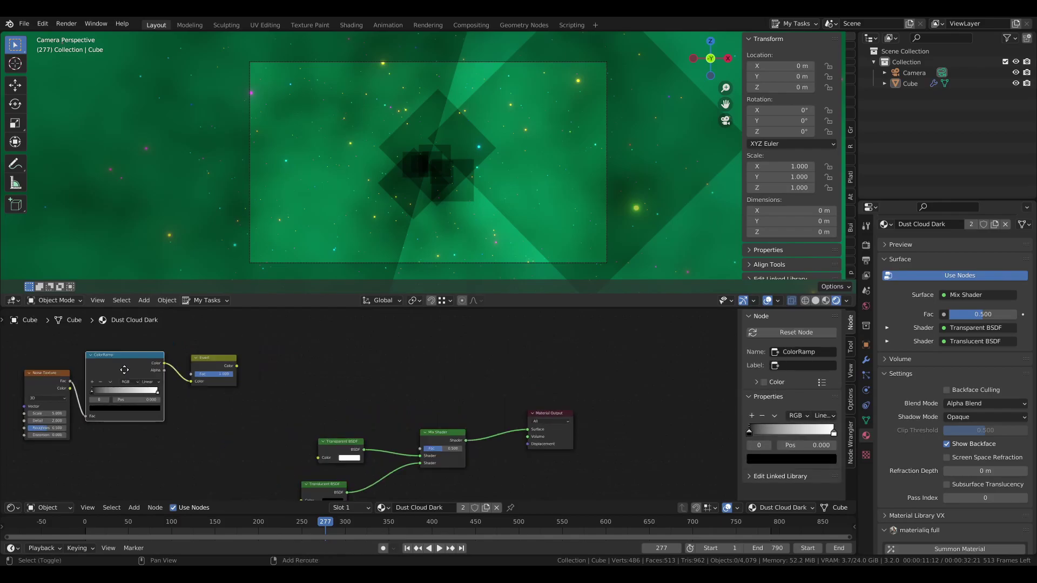
{"action": "key", "text": "shift+d"}
{"action": "left_click", "coordinate": [362, 350]}
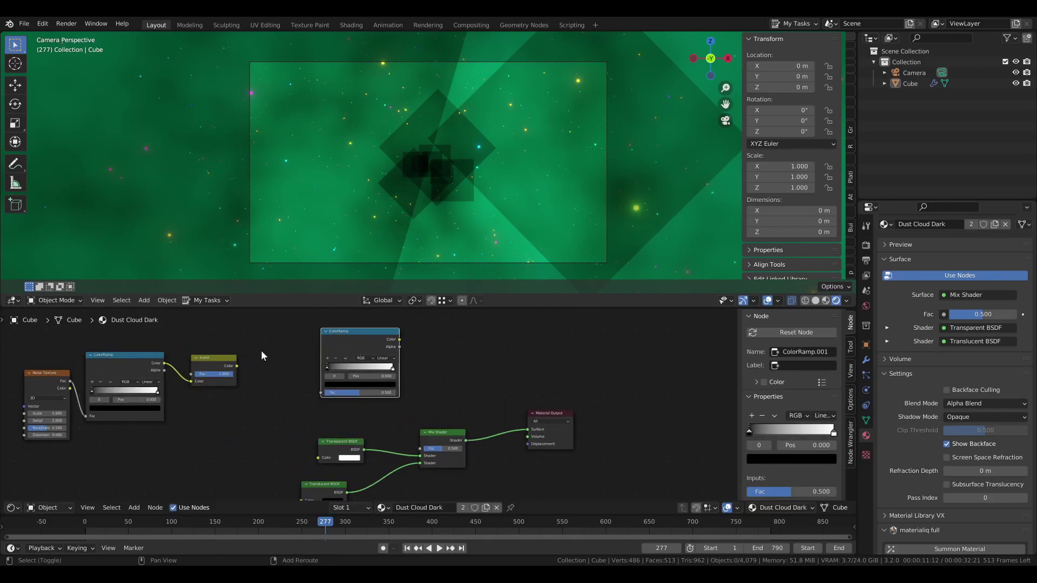
- Add a MixRGB node linking Invert's Color through Color2 to the second ColorRamp's Fac, and mute the Mix node
{"action": "key", "text": "shift+a"}
{"action": "mouse_move", "coordinate": [261, 351]}
{"action": "left_click", "coordinate": [309, 405]}
{"action": "left_click", "coordinate": [248, 352]}
{"action": "left_click_drag", "start_coordinate": [238, 366], "coordinate": [264, 386]}
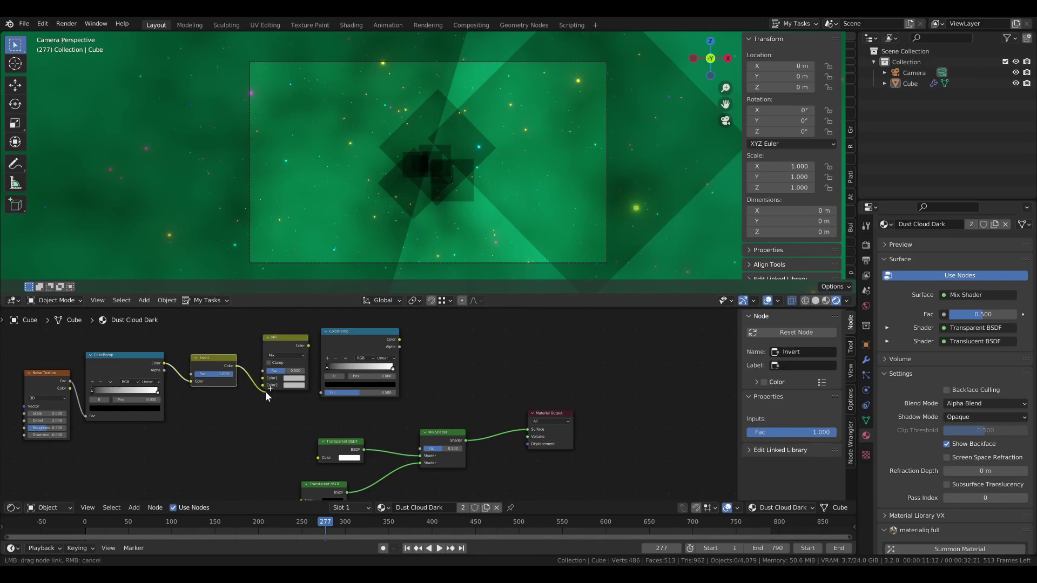
{"action": "left_click_drag", "start_coordinate": [309, 345], "coordinate": [321, 393]}
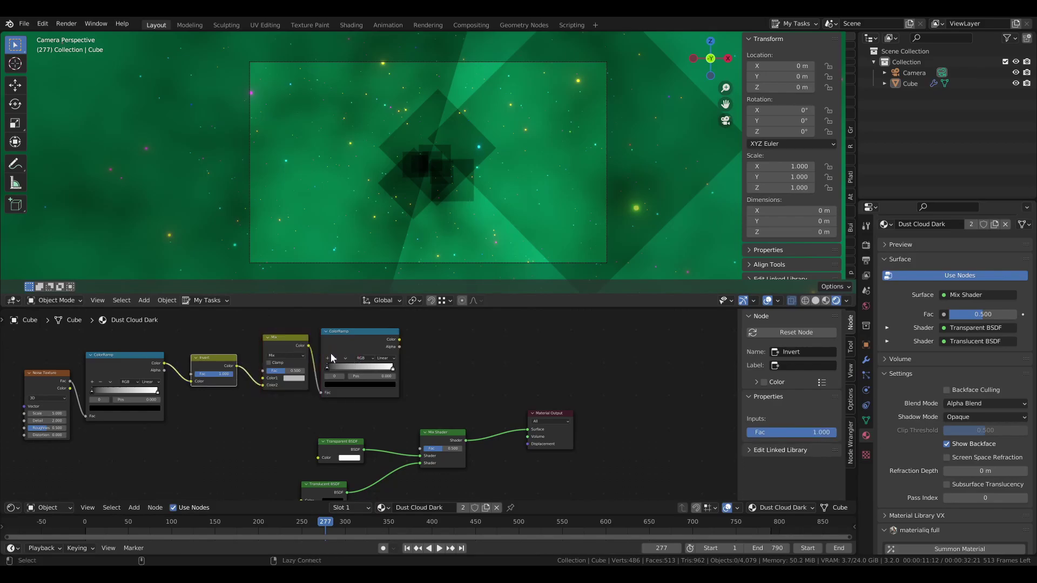
{"action": "left_click", "coordinate": [288, 345]}
- Add a Math node after the second ColorRamp, set it to Power, and connect the ramp's Alpha output to its Base
{"action": "middle_click_drag", "start_coordinate": [401, 332], "coordinate": [351, 333]}
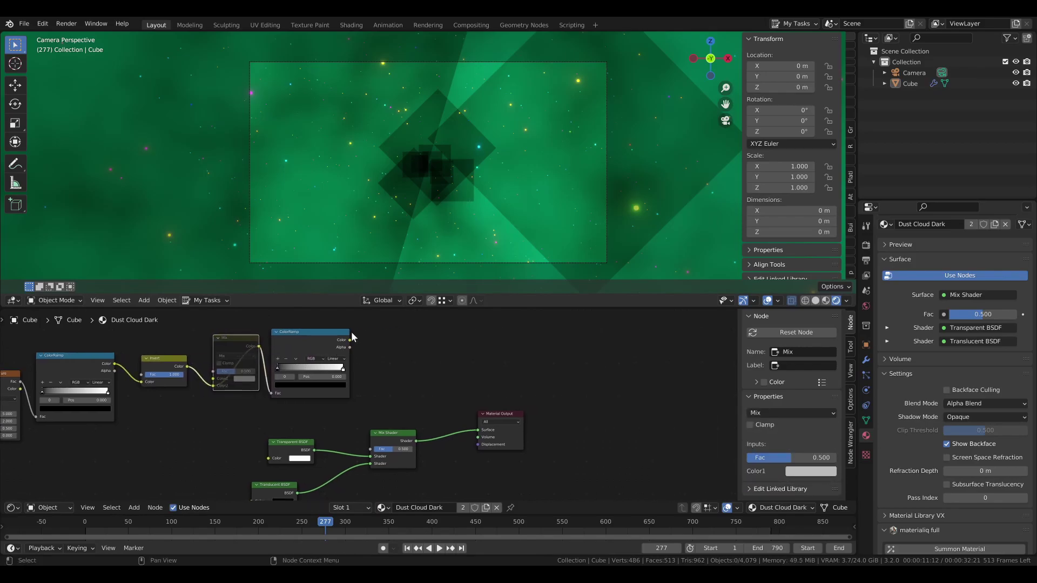
{"action": "key", "text": "shift+a"}
{"action": "mouse_move", "coordinate": [318, 356]}
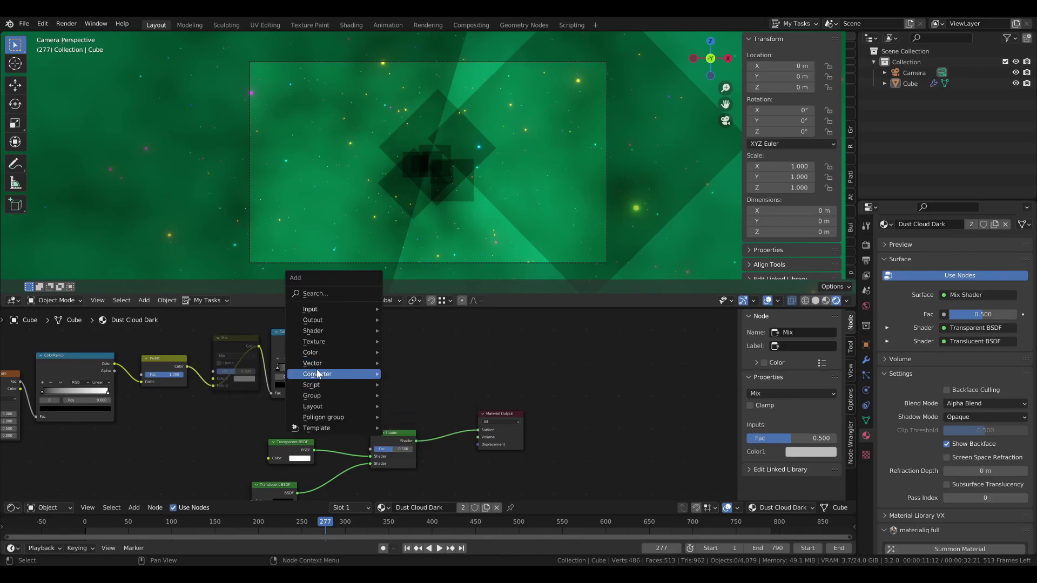
{"action": "mouse_move", "coordinate": [318, 376]}
{"action": "left_click", "coordinate": [412, 464]}
{"action": "left_click", "coordinate": [361, 343]}
{"action": "left_click", "coordinate": [380, 362]}
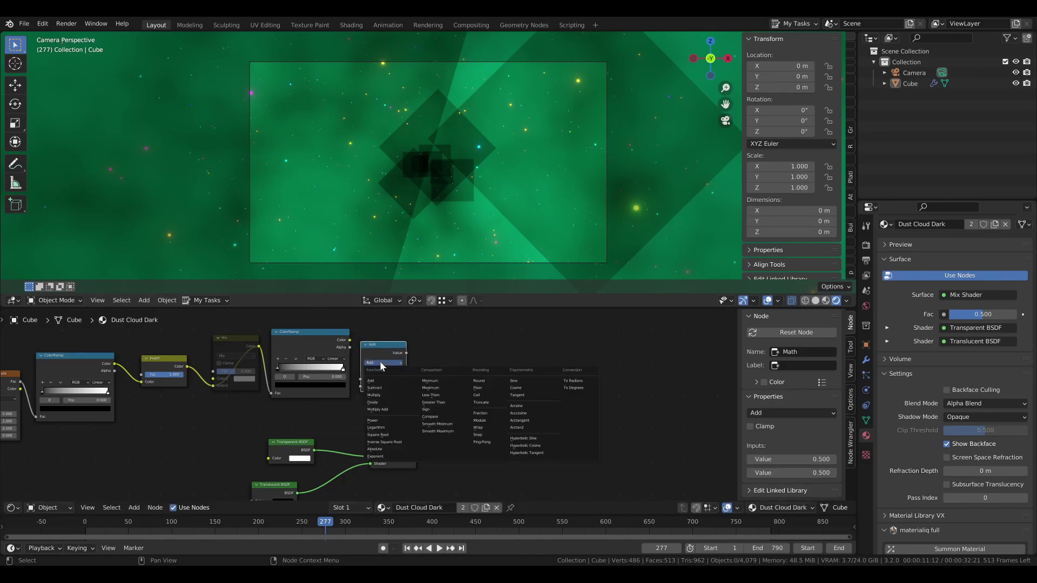
{"action": "left_click", "coordinate": [376, 423]}
{"action": "right_click_drag", "start_coordinate": [332, 343], "coordinate": [384, 379], "text": "alt"}
- Move the shader and output nodes further along and connect the Power node's Value to the Mix Shader's Fac
{"action": "middle_click_drag", "start_coordinate": [387, 424], "coordinate": [349, 414]}
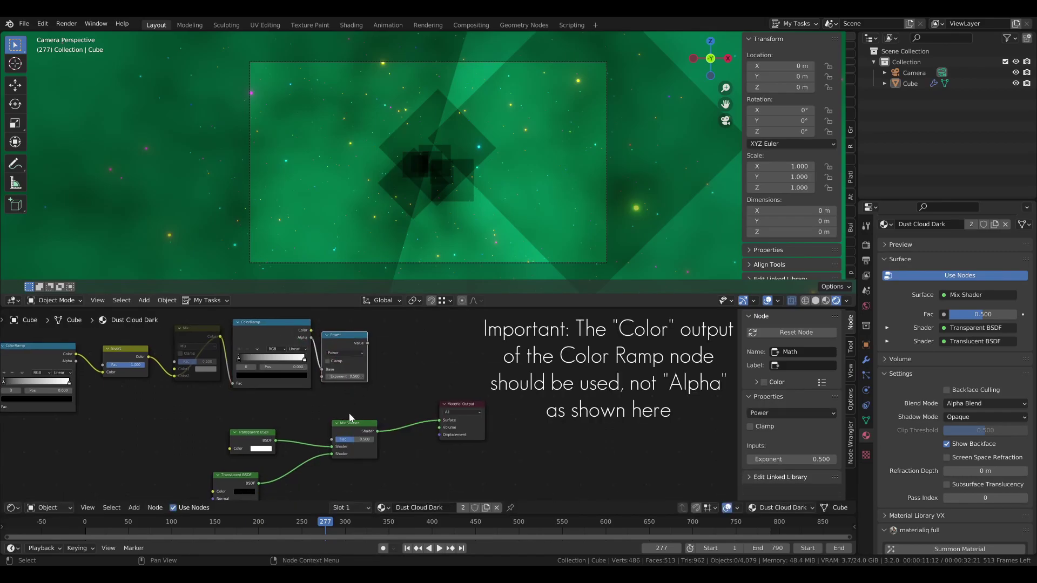
{"action": "left_click_drag", "start_coordinate": [213, 408], "coordinate": [484, 481]}
{"action": "key", "text": "g"}
{"action": "left_click", "coordinate": [573, 473]}
{"action": "left_click", "coordinate": [397, 351]}
{"action": "left_click_drag", "start_coordinate": [367, 343], "coordinate": [396, 360]}
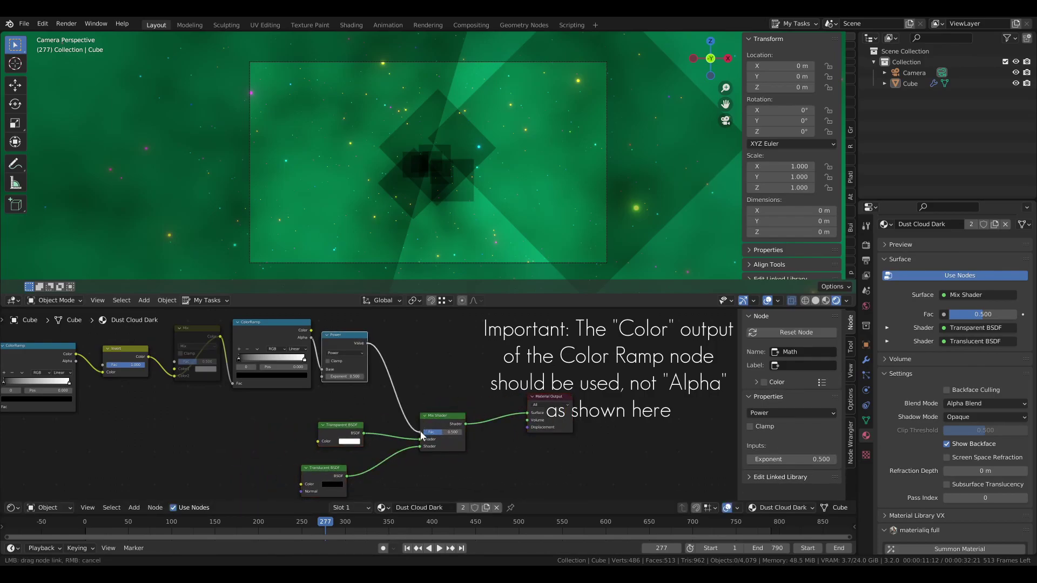
- Connect the Power node's Value to the Mix Shader's Fac and tighten the noise ColorRamp, with the white stop at 0.405
{"action": "left_click_drag", "start_coordinate": [422, 434], "coordinate": [420, 433]}
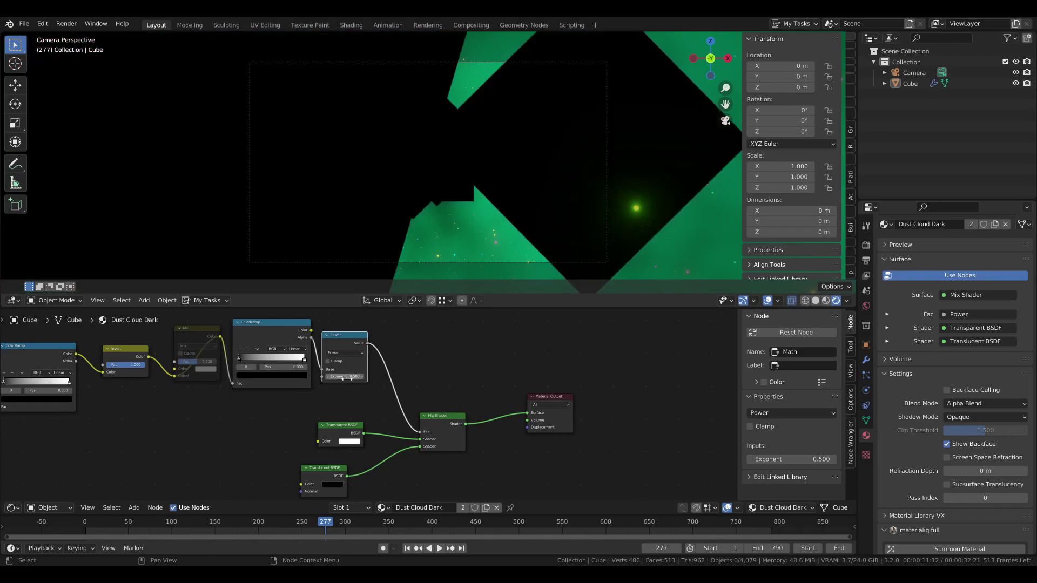
{"action": "middle_click_drag", "start_coordinate": [242, 394], "coordinate": [410, 417]}
{"action": "scroll", "coordinate": [410, 416], "scroll_direction": "up", "scroll_amount": 2}
{"action": "middle_click_drag", "start_coordinate": [243, 451], "coordinate": [462, 436]}
{"action": "scroll", "coordinate": [372, 404], "scroll_direction": "up", "scroll_amount": 3}
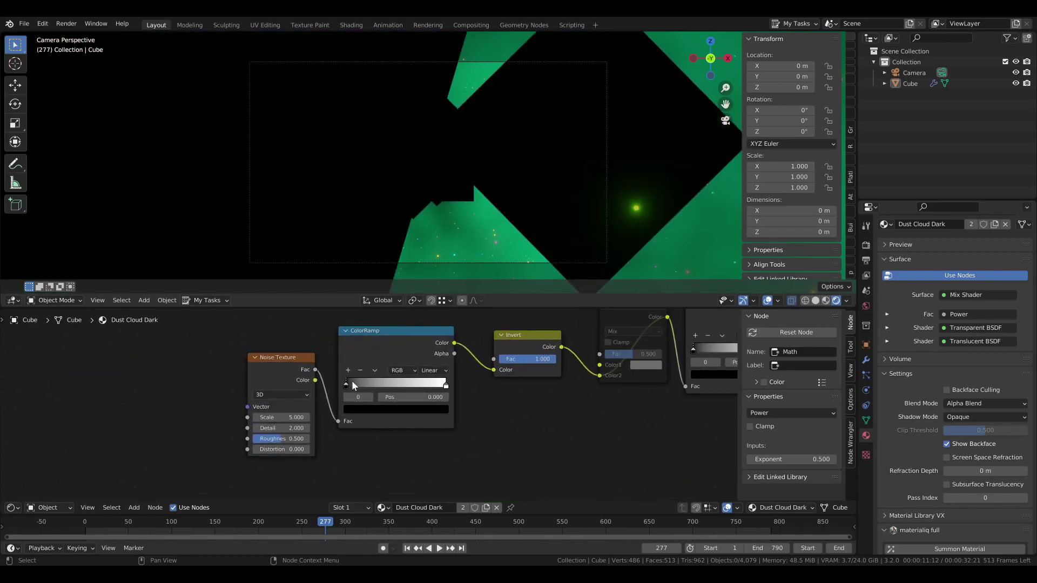
{"action": "left_click_drag", "start_coordinate": [345, 385], "coordinate": [378, 386]}
{"action": "left_click_drag", "start_coordinate": [447, 387], "coordinate": [384, 387]}
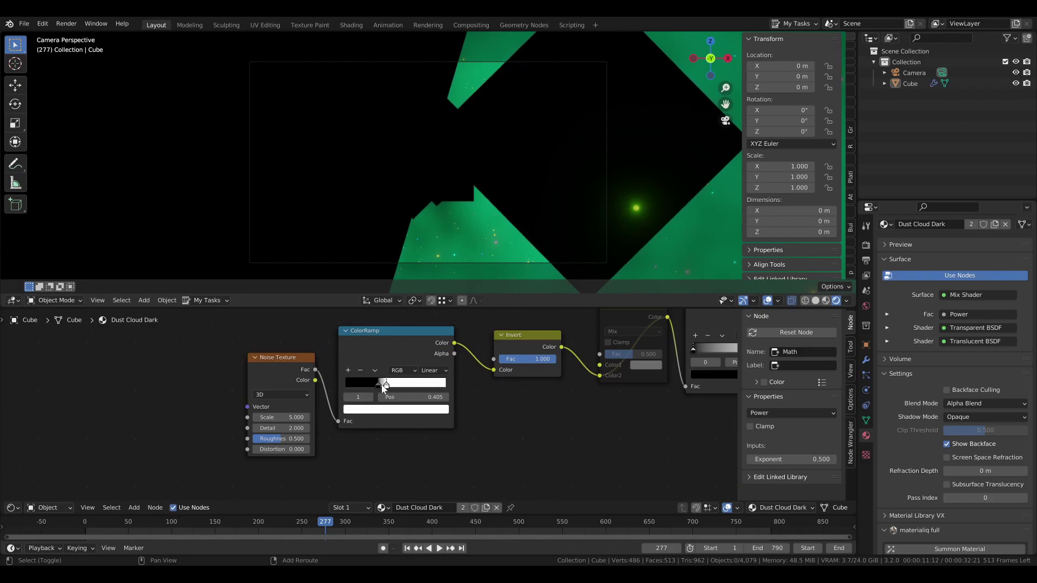
- Adjust the stops of the ColorRamp before the Power node and mute that ColorRamp node
{"action": "middle_click_drag", "start_coordinate": [546, 419], "coordinate": [417, 436]}
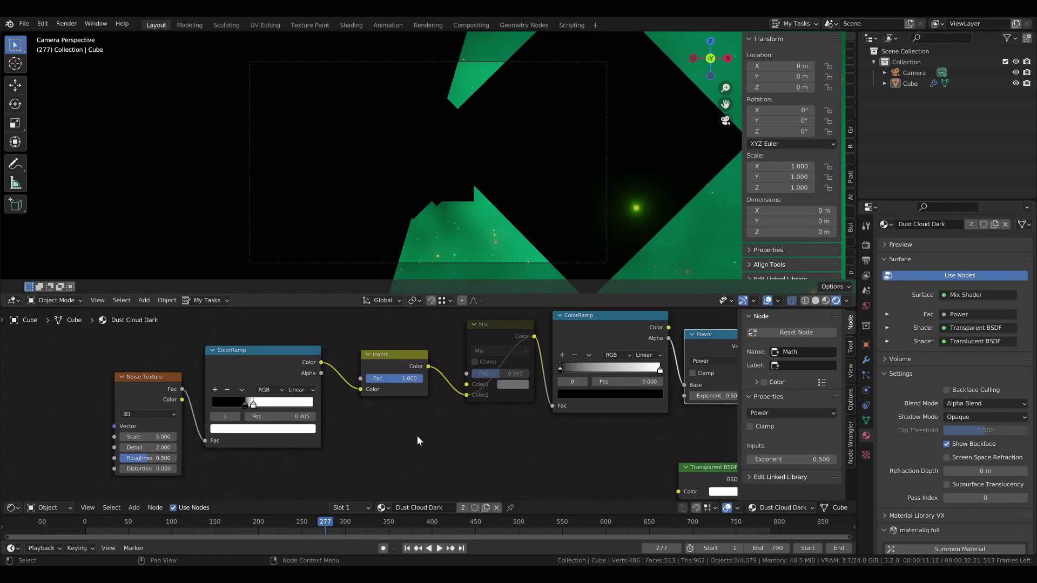
{"action": "left_click_drag", "start_coordinate": [661, 375], "coordinate": [572, 370]}
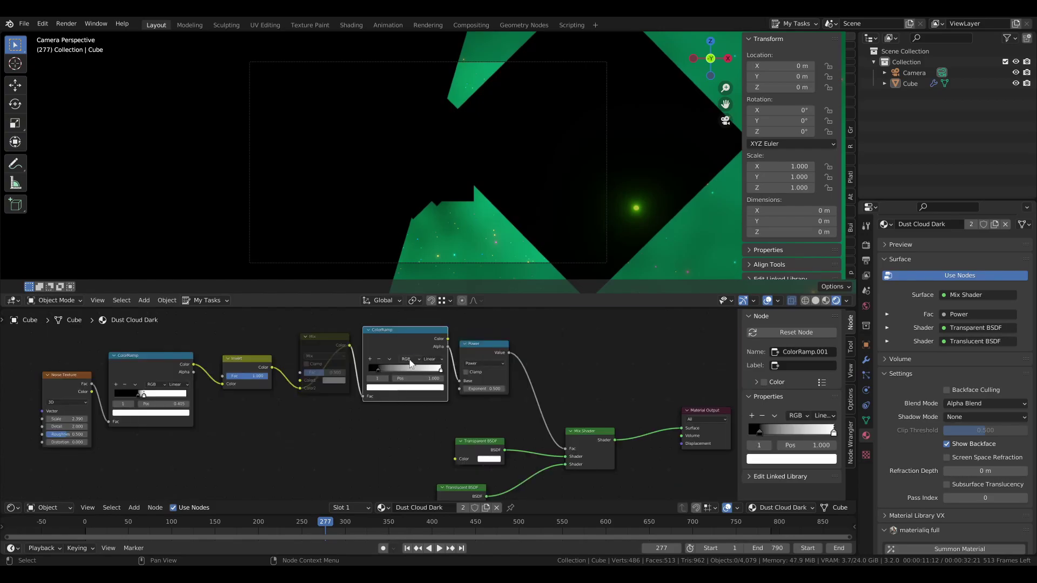
{"action": "key", "text": "m"}
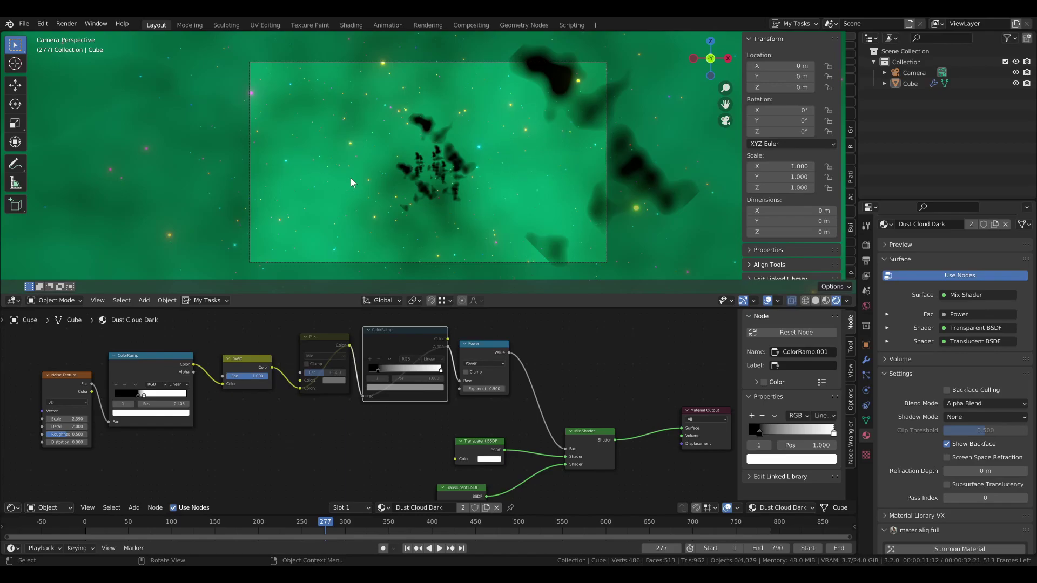
- Add Texture Coordinate and Mapping nodes to the Noise Texture and move the Texture Coordinate node aside
{"action": "scroll", "coordinate": [291, 372], "scroll_direction": "down", "scroll_amount": 5}
{"action": "middle_click_drag", "start_coordinate": [292, 373], "coordinate": [416, 369]}
{"action": "left_click", "coordinate": [263, 372]}
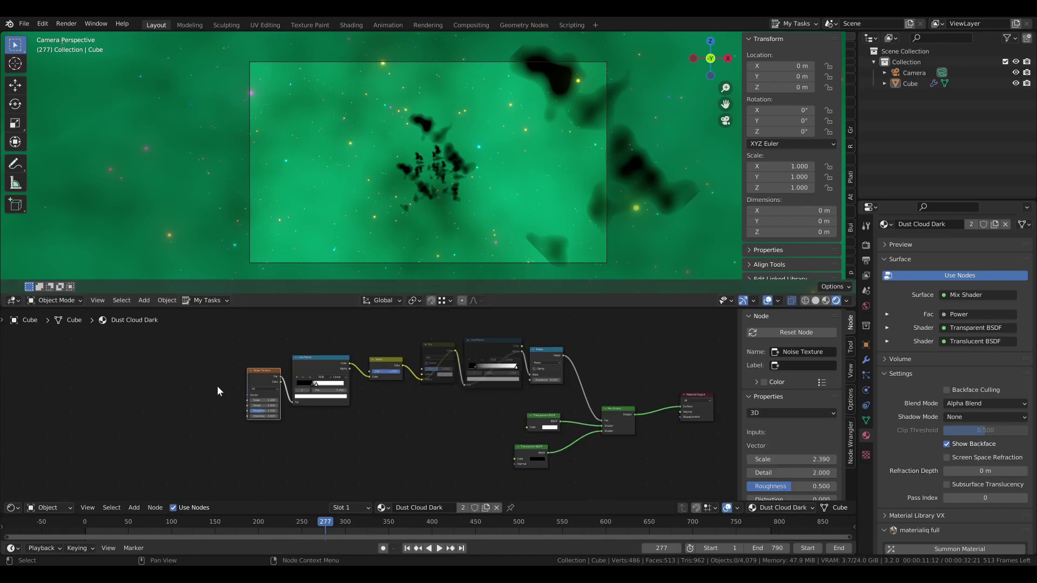
{"action": "key", "text": "ctrl+t"}
{"action": "middle_click_drag", "start_coordinate": [221, 389], "coordinate": [339, 374]}
{"action": "scroll", "coordinate": [319, 380], "scroll_direction": "up", "scroll_amount": 2}
{"action": "scroll", "coordinate": [311, 394], "scroll_direction": "up", "scroll_amount": 3}
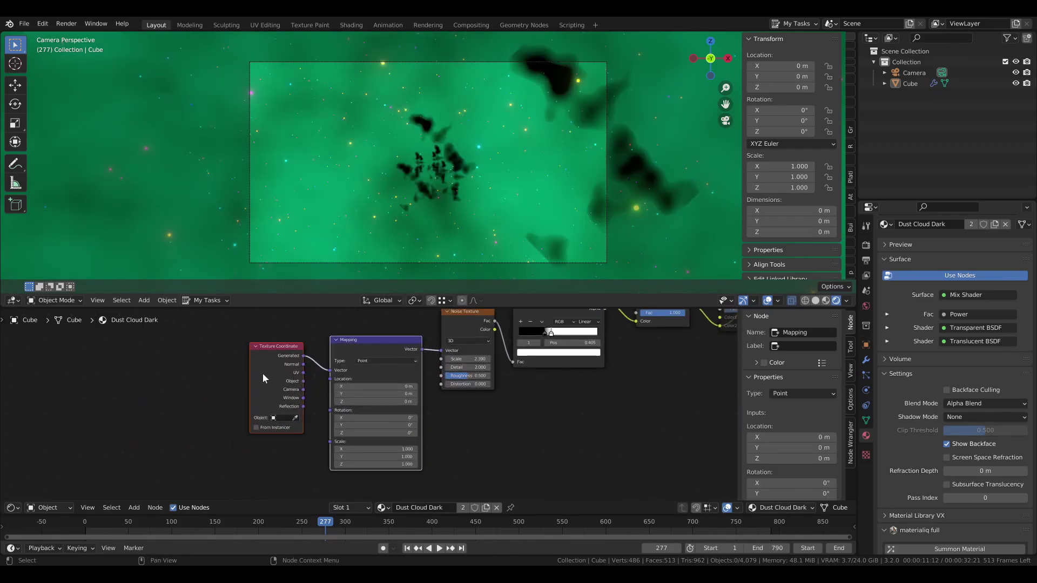
{"action": "scroll", "coordinate": [313, 370], "scroll_direction": "down", "scroll_amount": 2}
{"action": "left_click", "coordinate": [287, 367]}
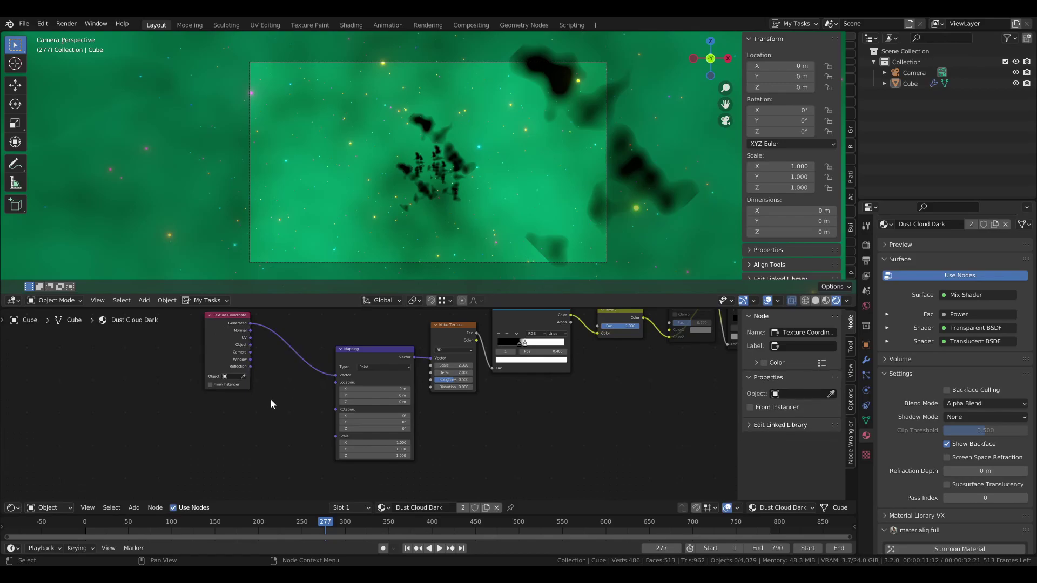
- Add a Combine XYZ node and connect its Vector output to the Mapping node's Location input
{"action": "scroll", "coordinate": [281, 390], "scroll_direction": "down", "scroll_amount": 3}
{"action": "key", "text": "shift+a"}
{"action": "mouse_move", "coordinate": [234, 393]}
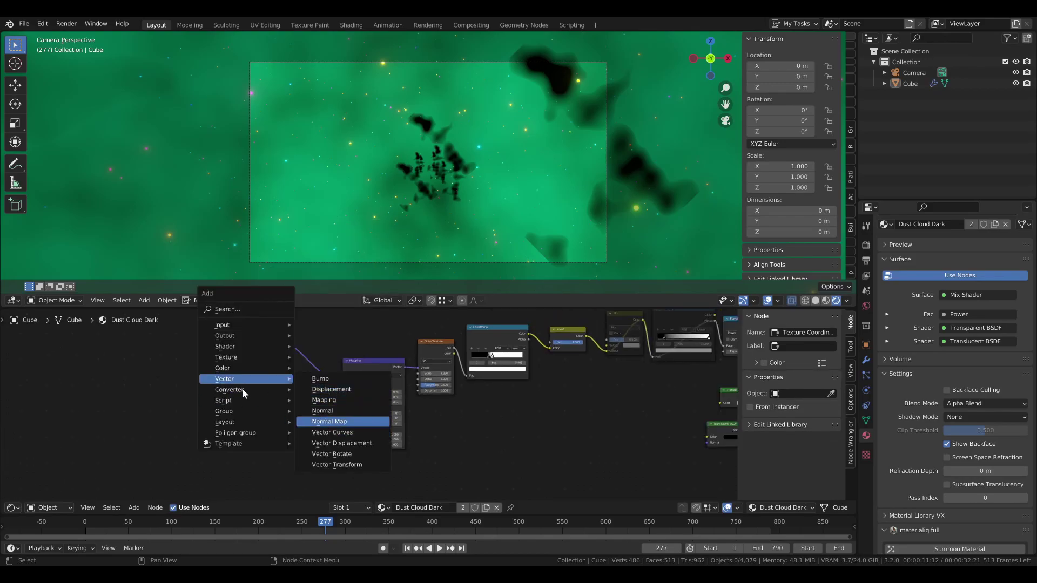
{"action": "key", "text": "shift+a"}
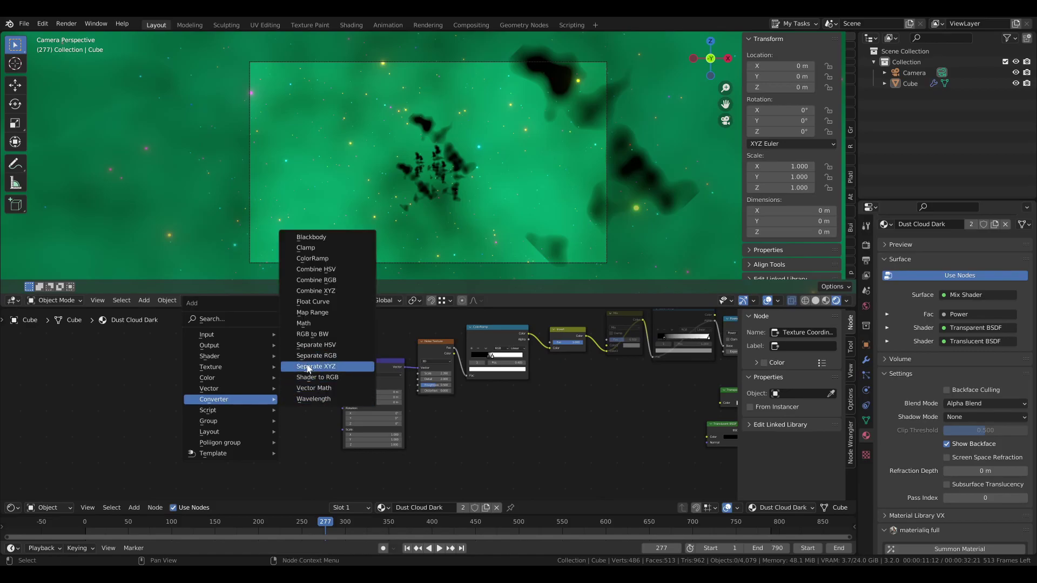
{"action": "left_click", "coordinate": [313, 290]}
{"action": "left_click", "coordinate": [266, 412]}
{"action": "right_click_drag", "start_coordinate": [291, 419], "coordinate": [390, 395], "text": "alt"}
- Add an Object Info node before the Combine XYZ node, leaving space between them
{"action": "middle_click_drag", "start_coordinate": [262, 428], "coordinate": [333, 417]}
{"action": "scroll", "coordinate": [334, 417], "scroll_direction": "up", "scroll_amount": 3}
{"action": "scroll", "coordinate": [241, 403], "scroll_direction": "up", "scroll_amount": 2}
{"action": "middle_click_drag", "start_coordinate": [241, 404], "coordinate": [301, 412]}
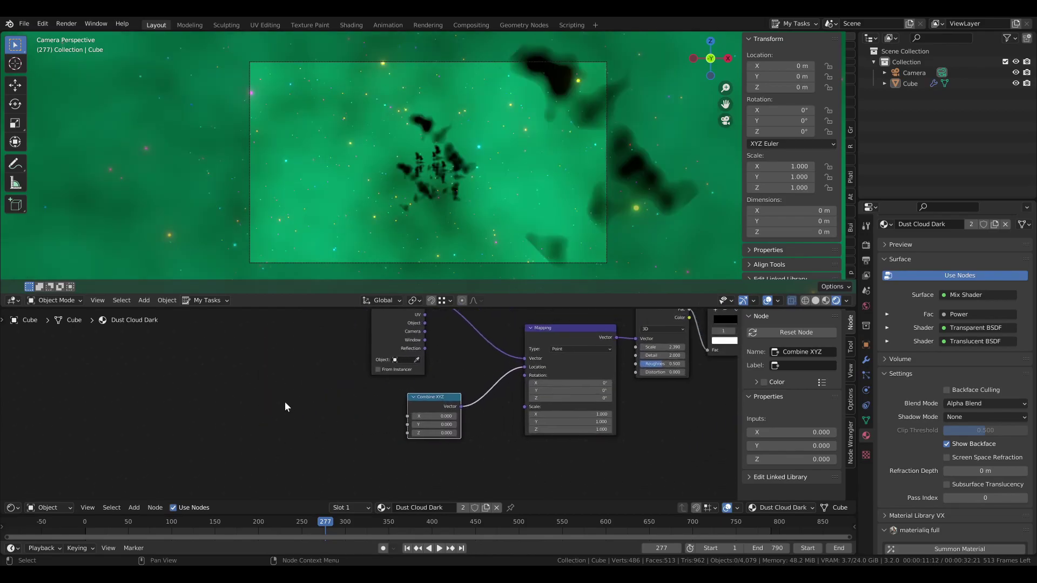
{"action": "key", "text": "shift+a"}
{"action": "mouse_move", "coordinate": [214, 354]}
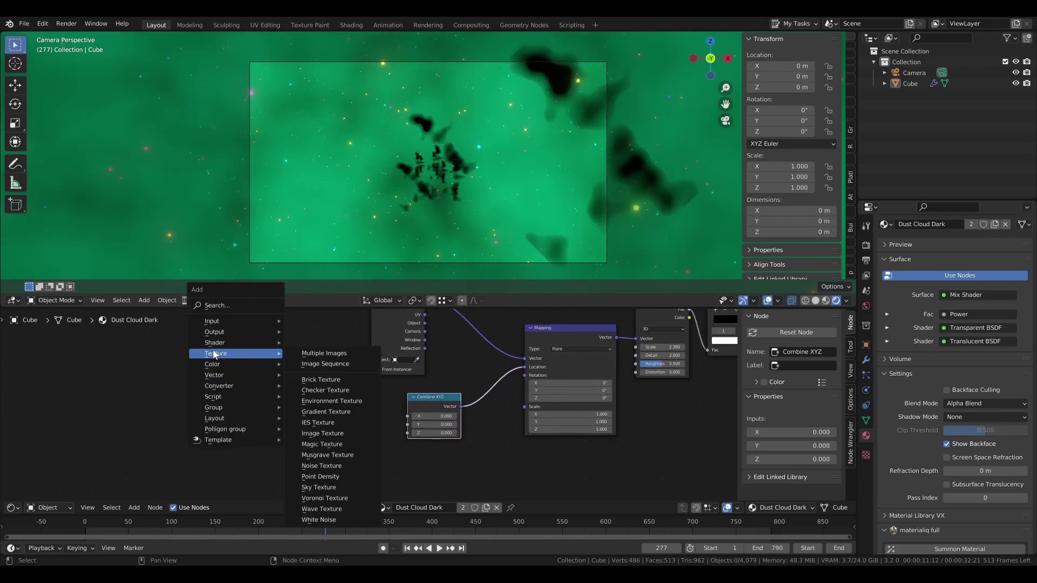
{"action": "mouse_move", "coordinate": [232, 321]}
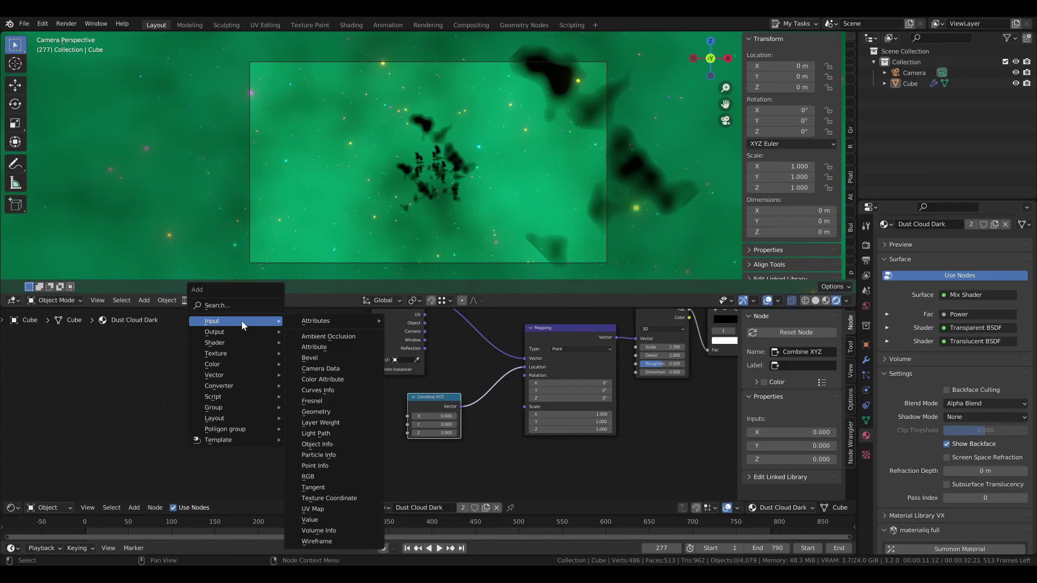
{"action": "key", "text": "shift+a"}
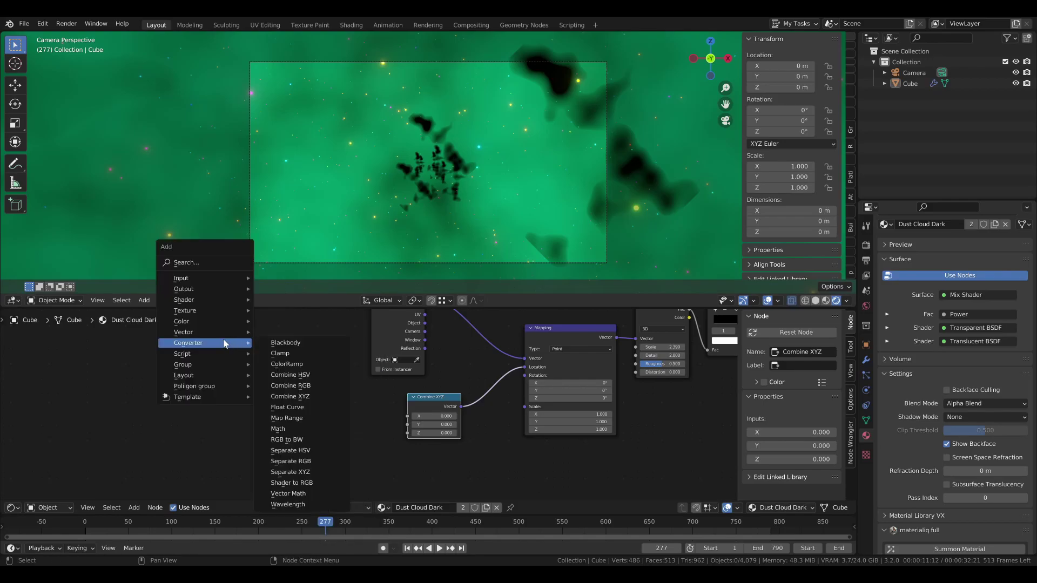
{"action": "mouse_move", "coordinate": [178, 279]}
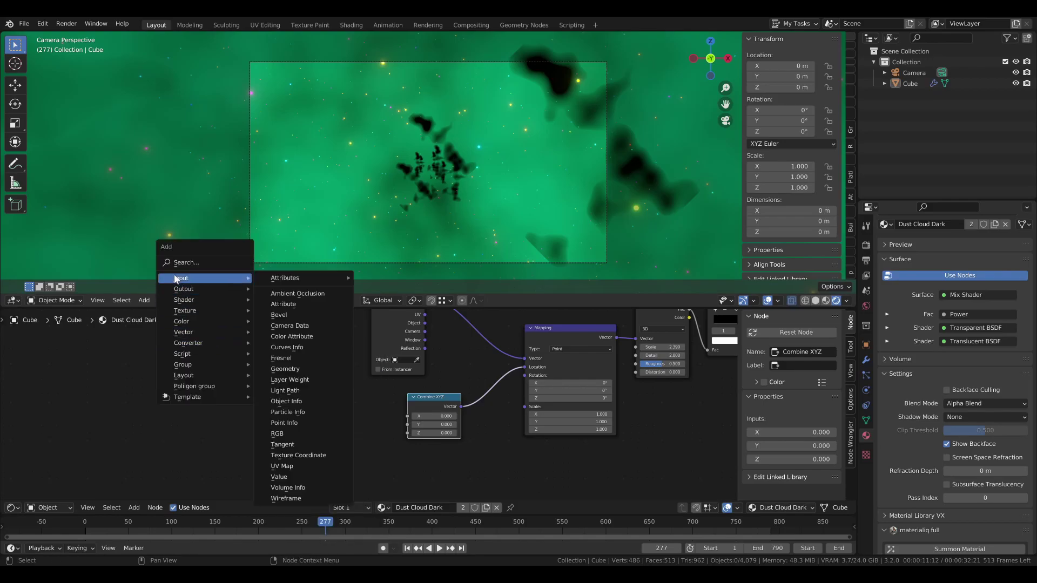
{"action": "left_click", "coordinate": [286, 402]}
{"action": "left_click", "coordinate": [187, 371]}
{"action": "scroll", "coordinate": [246, 391], "scroll_direction": "up", "scroll_amount": 3}
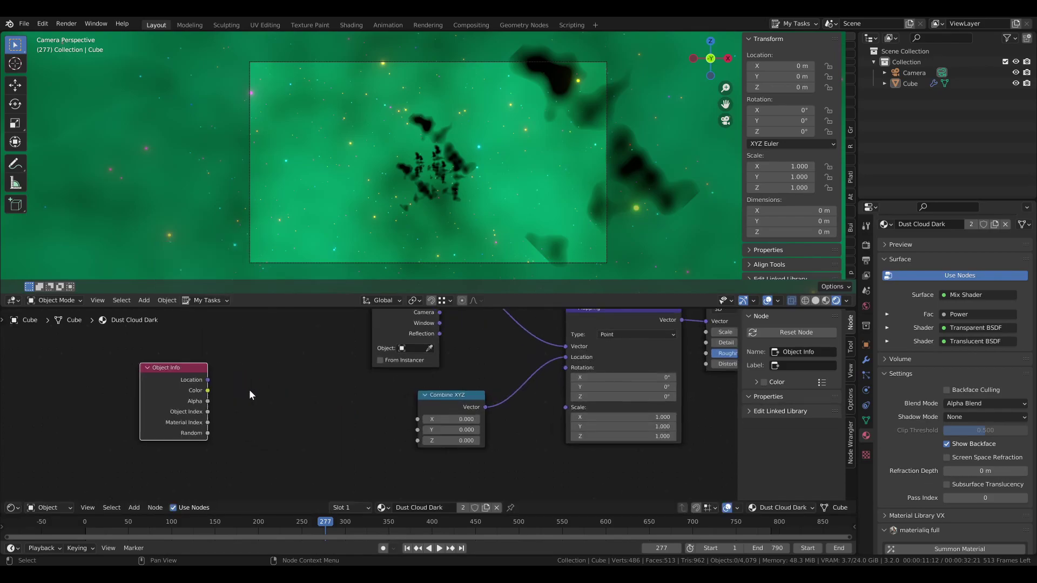
- Add a Separate XYZ node and connect the Object Info Location output to its Vector input
{"action": "key", "text": "shift+a"}
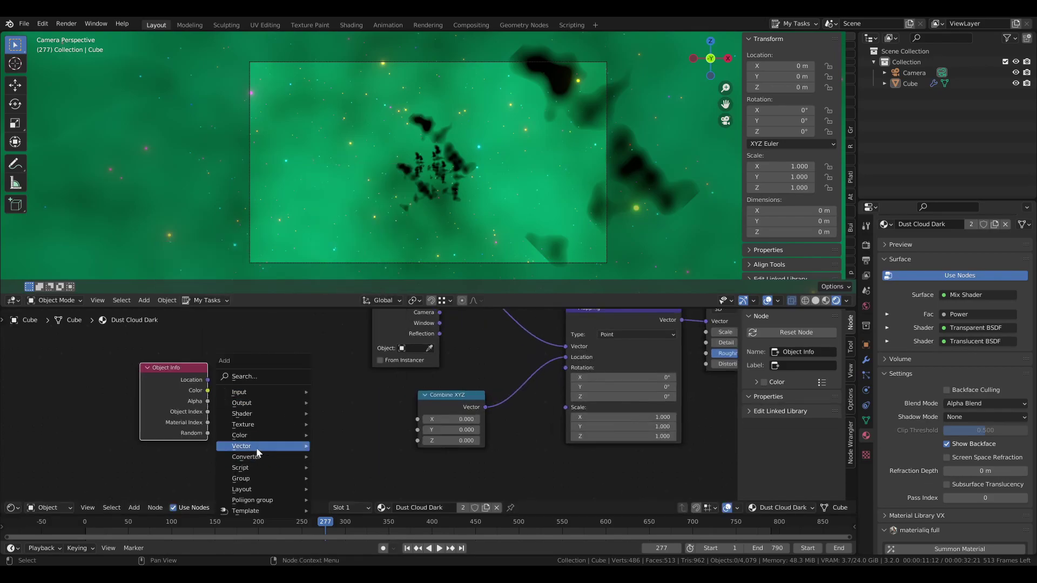
{"action": "key", "text": "shift+a"}
{"action": "mouse_move", "coordinate": [279, 384]}
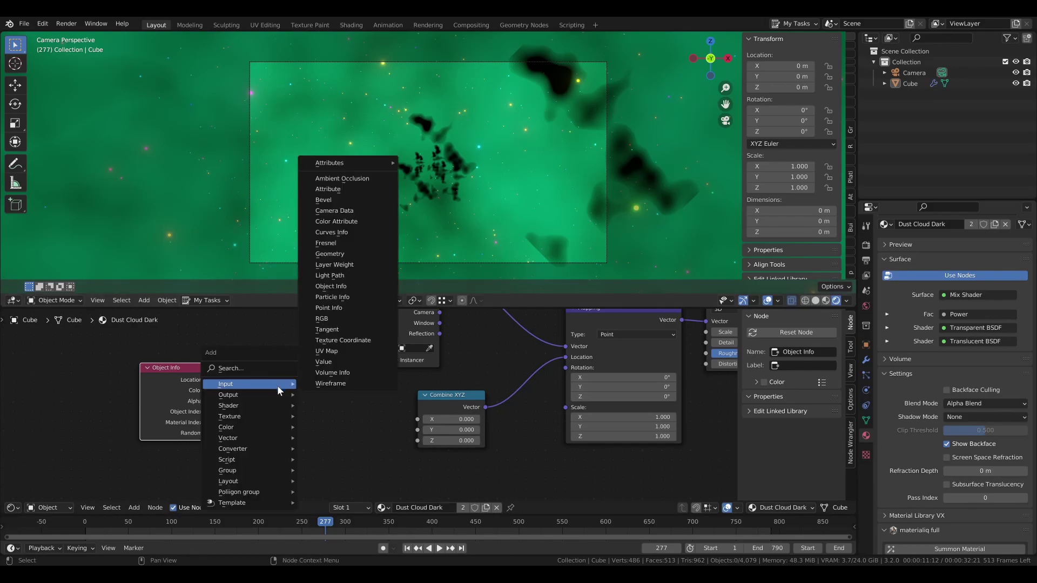
{"action": "mouse_move", "coordinate": [259, 434]}
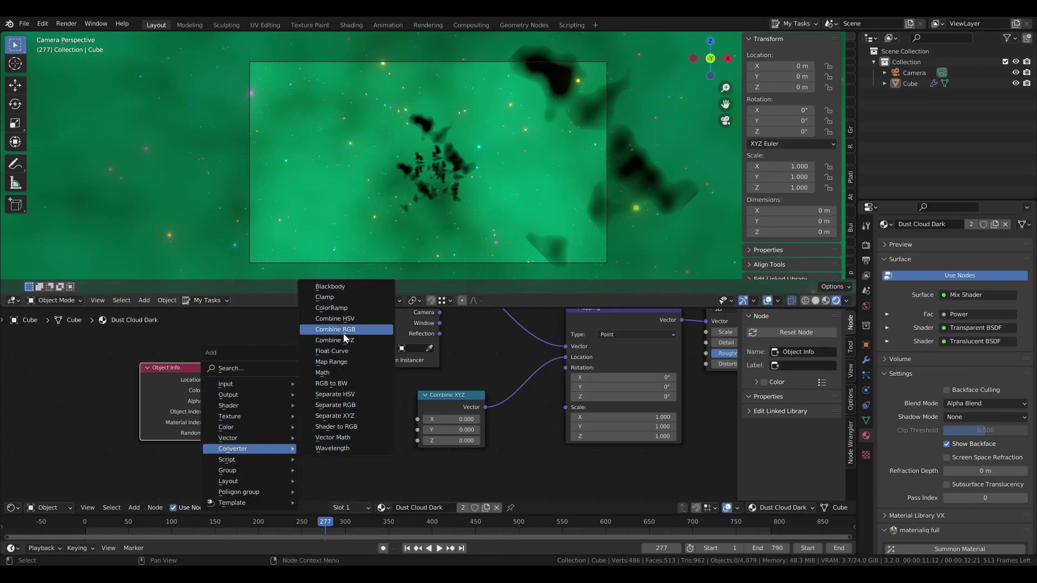
{"action": "left_click", "coordinate": [341, 417]}
{"action": "left_click", "coordinate": [248, 384]}
{"action": "right_click_drag", "start_coordinate": [205, 379], "coordinate": [281, 430], "text": "alt"}
- Move the Object Info and Separate XYZ nodes farther from Combine XYZ to make room between them
{"action": "scroll", "coordinate": [280, 427], "scroll_direction": "down", "scroll_amount": 1}
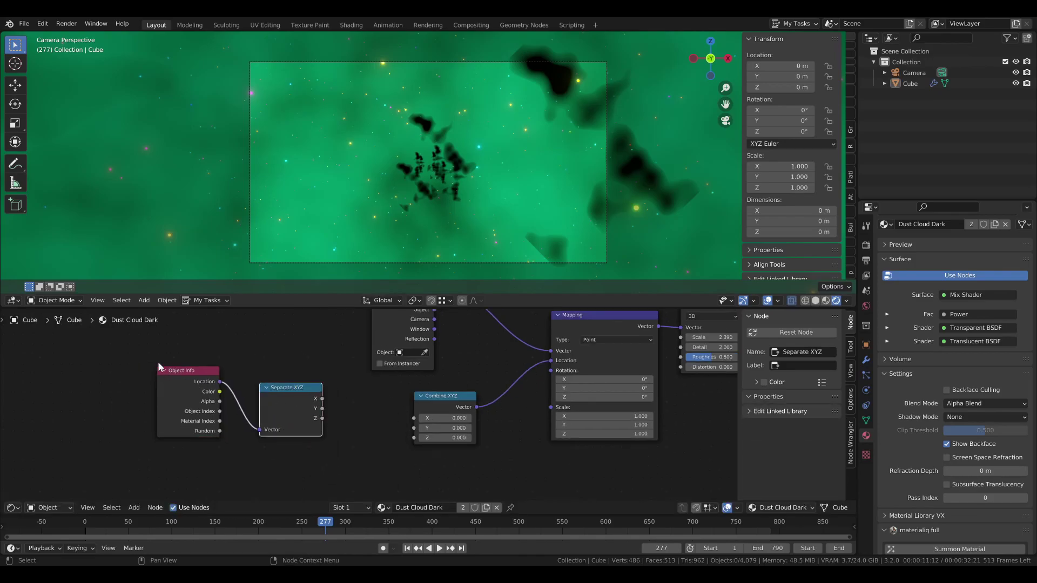
{"action": "left_click_drag", "start_coordinate": [149, 355], "coordinate": [302, 443]}
{"action": "key", "text": "g"}
{"action": "middle_click_drag", "start_coordinate": [308, 424], "coordinate": [227, 409]}
{"action": "left_click", "coordinate": [211, 408]}
{"action": "left_click", "coordinate": [230, 365]}
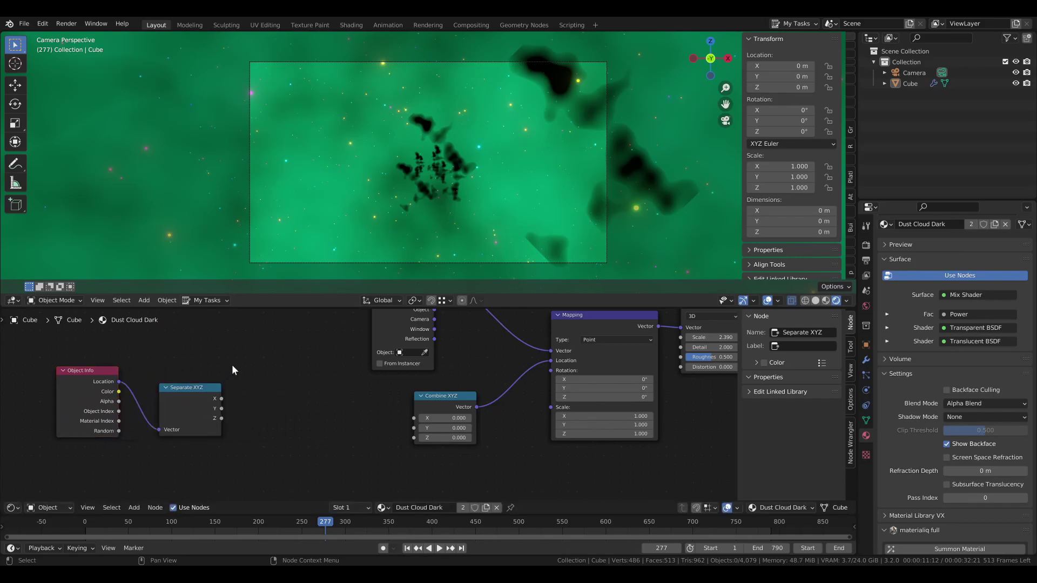
- Add a Math node between Separate XYZ and Combine XYZ and place a duplicate of it below
{"action": "key", "text": "shift+a"}
{"action": "key", "text": "shift+a"}
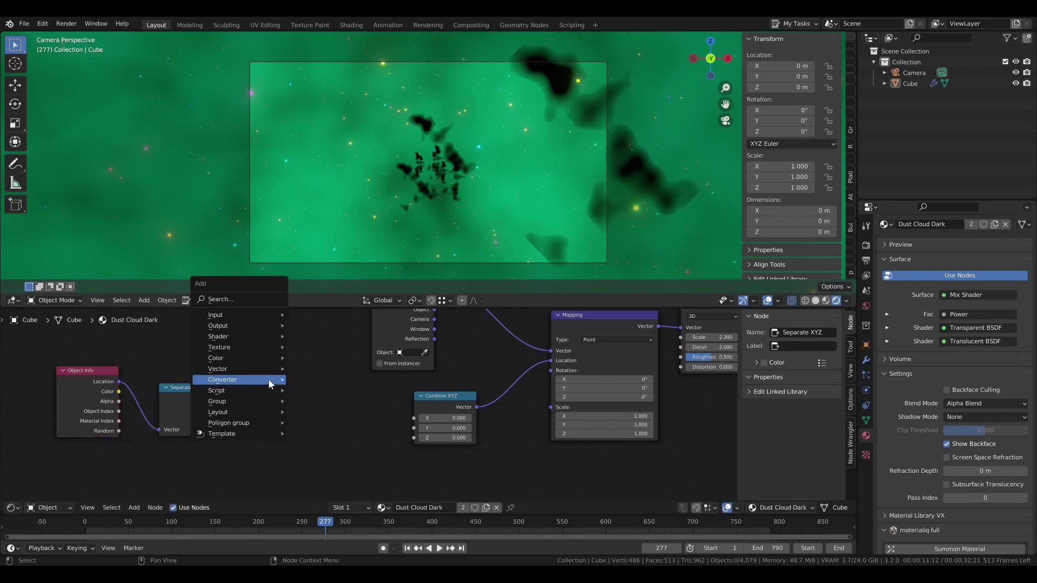
{"action": "mouse_move", "coordinate": [268, 380]}
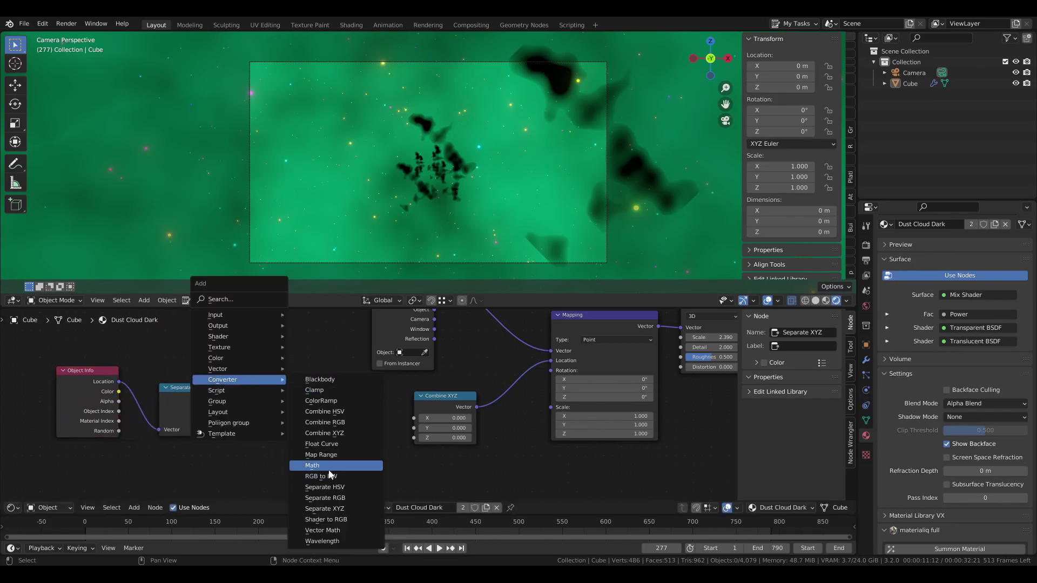
{"action": "left_click", "coordinate": [330, 469]}
{"action": "left_click", "coordinate": [256, 352]}
{"action": "key", "text": "shift+d"}
{"action": "left_click", "coordinate": [284, 435]}
- Set both Math nodes to Multiply and connect Separate XYZ's X to the upper one and Z to the lower one
{"action": "left_click", "coordinate": [287, 378]}
{"action": "left_click", "coordinate": [288, 424]}
{"action": "middle_click_drag", "start_coordinate": [234, 428], "coordinate": [264, 374]}
{"action": "scroll", "coordinate": [264, 373], "scroll_direction": "up", "scroll_amount": 1}
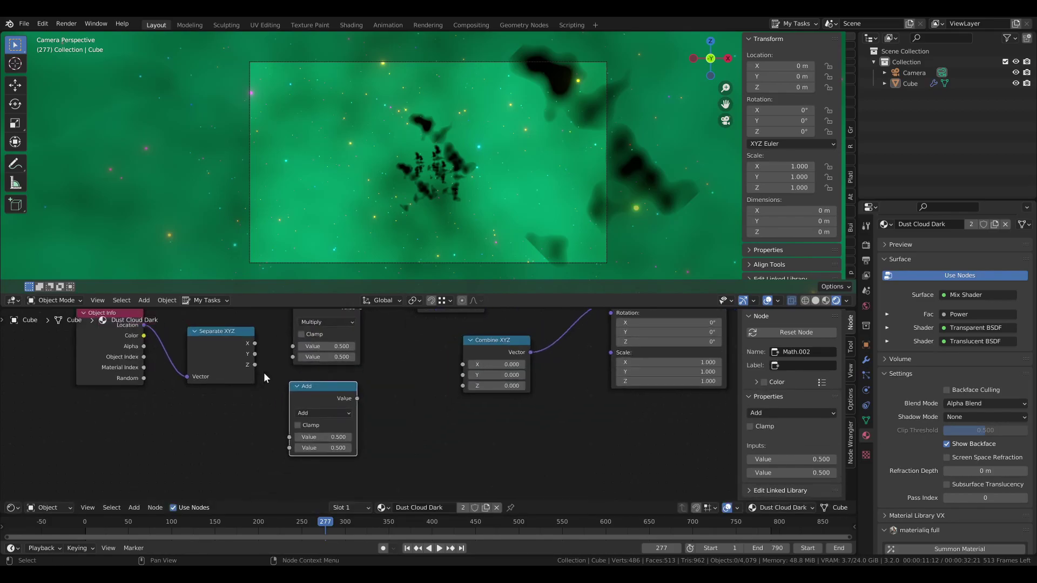
{"action": "left_click", "coordinate": [319, 413]}
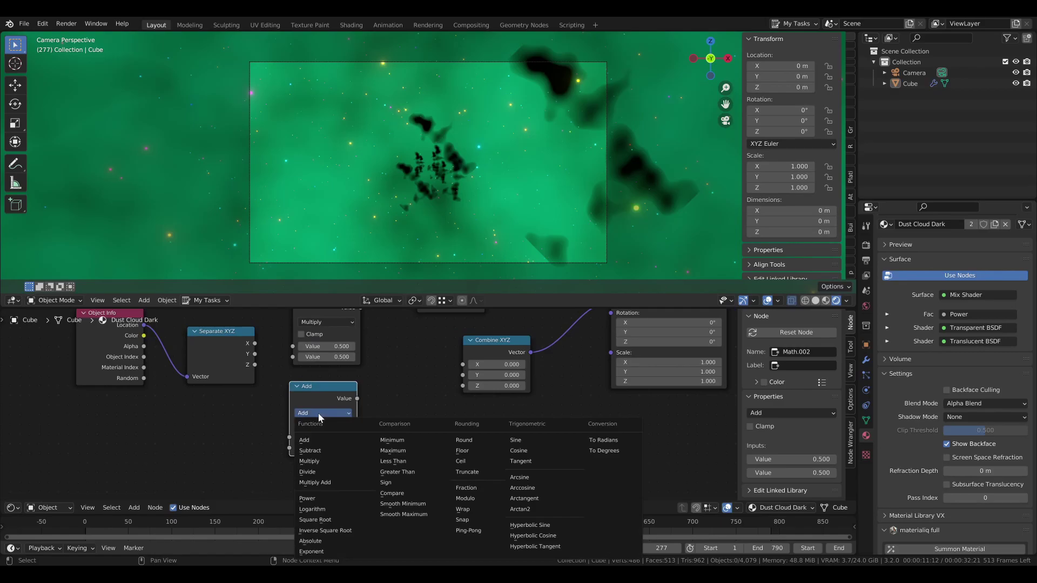
{"action": "left_click", "coordinate": [316, 462]}
{"action": "right_click_drag", "start_coordinate": [238, 358], "coordinate": [311, 351], "text": "alt"}
{"action": "left_click_drag", "start_coordinate": [251, 364], "coordinate": [292, 436]}
- Set the multiplier value of both Multiply nodes to 1.02
{"action": "scroll", "coordinate": [326, 400], "scroll_direction": "up", "scroll_amount": 1}
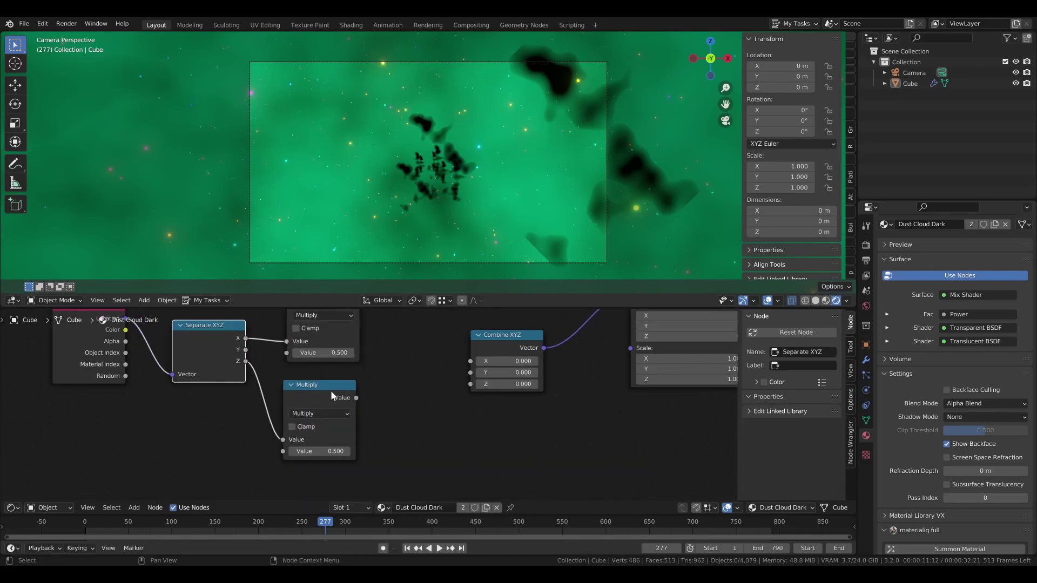
{"action": "left_click", "coordinate": [330, 358]}
{"action": "left_click", "coordinate": [321, 354]}
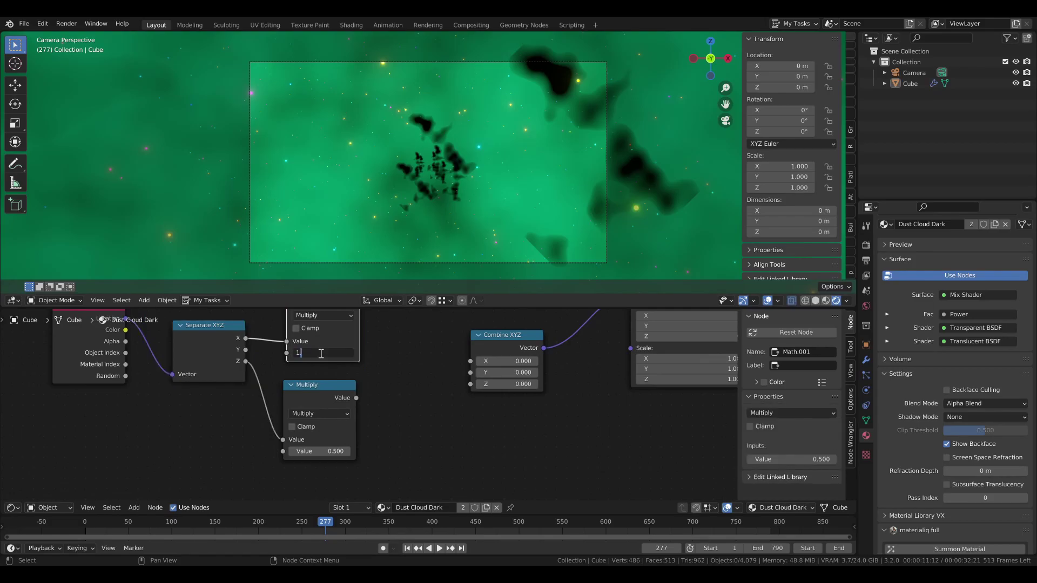
{"action": "key", "text": "Return"}
{"action": "left_click", "coordinate": [314, 451]}
{"action": "type", "text": "1.02"}
{"action": "key", "text": "Return"}
- Connect the upper Multiply output to Combine XYZ's X and the lower Multiply output to its Z
{"action": "middle_click_drag", "start_coordinate": [367, 368], "coordinate": [315, 417]}
{"action": "left_click_drag", "start_coordinate": [308, 348], "coordinate": [419, 409]}
{"action": "left_click_drag", "start_coordinate": [305, 446], "coordinate": [416, 430]}
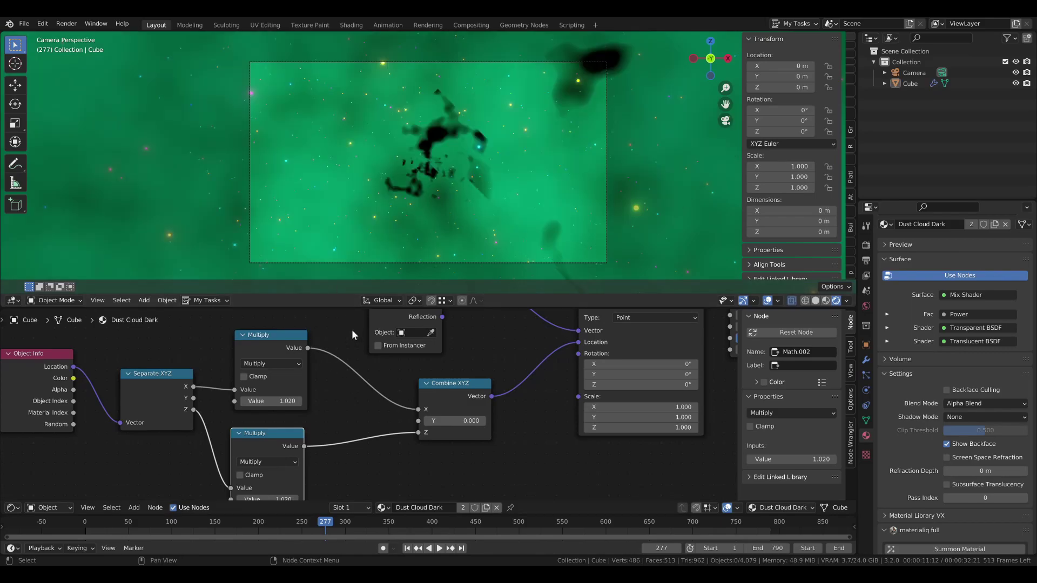
{"action": "middle_click_drag", "start_coordinate": [187, 400], "coordinate": [196, 402]}
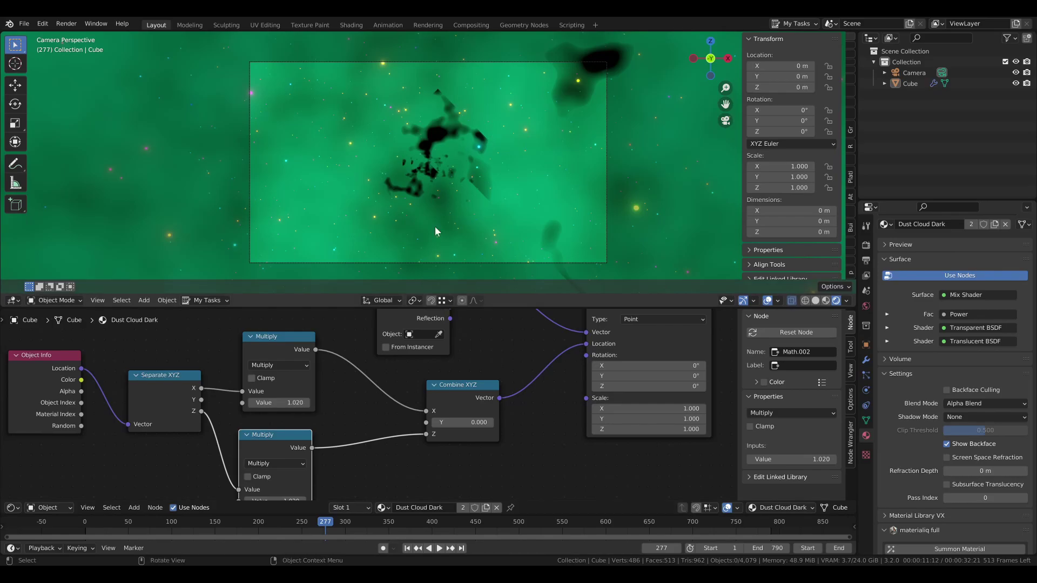
- Add a Gradient Texture node in the empty area above the noise node chain
{"action": "scroll", "coordinate": [477, 345], "scroll_direction": "down", "scroll_amount": 5}
{"action": "middle_click_drag", "start_coordinate": [468, 344], "coordinate": [363, 396]}
{"action": "scroll", "coordinate": [372, 392], "scroll_direction": "down", "scroll_amount": 2}
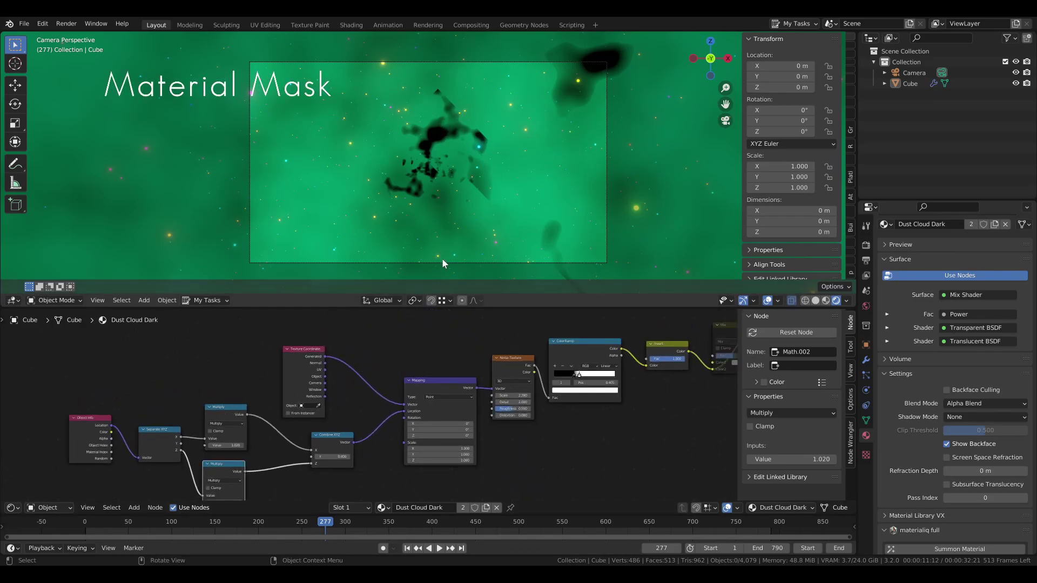
{"action": "scroll", "coordinate": [454, 410], "scroll_direction": "down", "scroll_amount": 5}
{"action": "middle_click_drag", "start_coordinate": [453, 410], "coordinate": [364, 451]}
{"action": "middle_click_drag", "start_coordinate": [422, 399], "coordinate": [372, 418]}
{"action": "scroll", "coordinate": [371, 387], "scroll_direction": "up", "scroll_amount": 2}
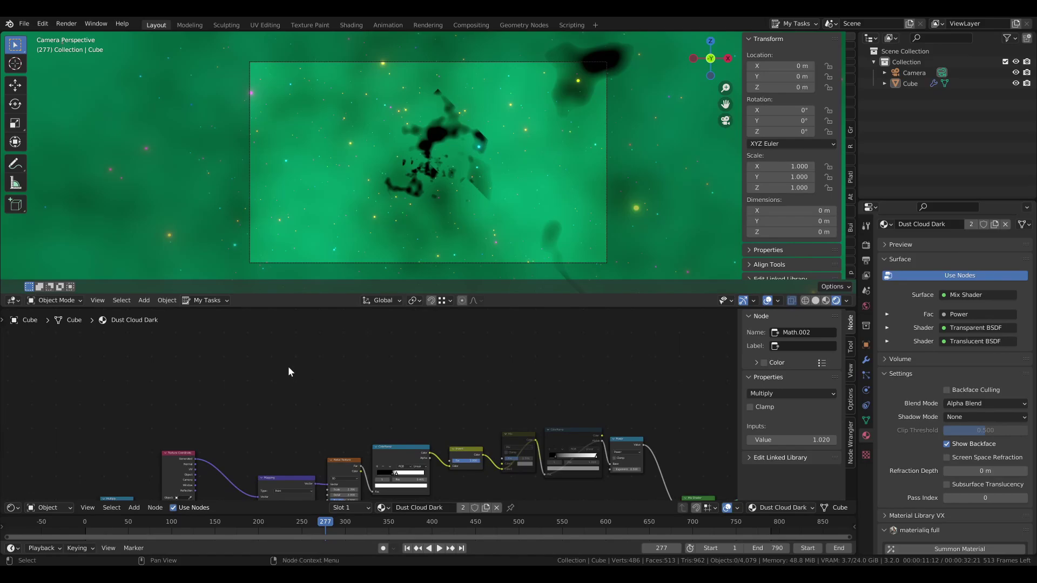
{"action": "key", "text": "shift+a"}
{"action": "mouse_move", "coordinate": [281, 338]}
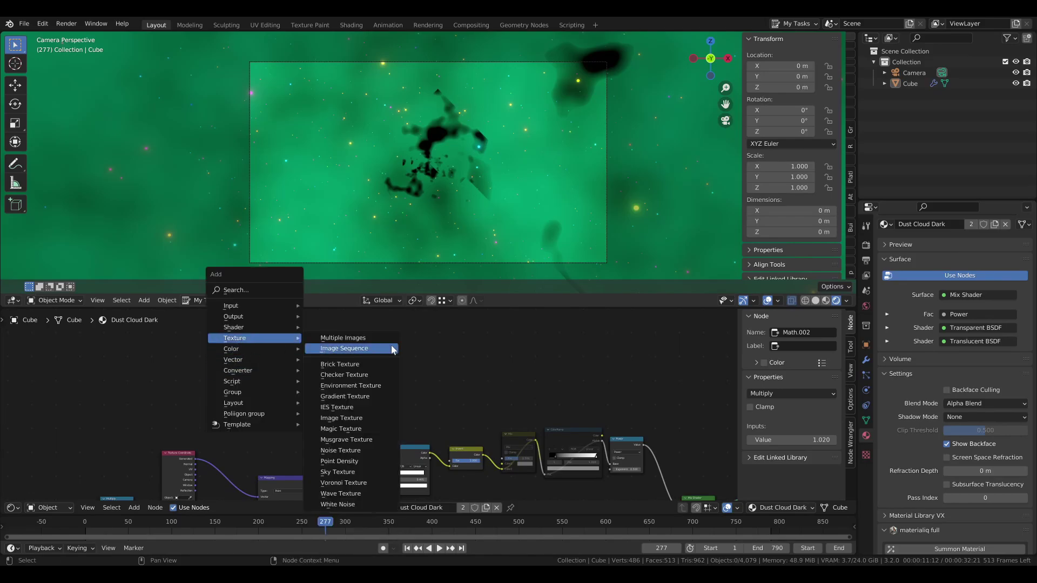
{"action": "left_click", "coordinate": [347, 399]}
{"action": "left_click", "coordinate": [317, 348]}
- Duplicate the noise ColorRamp beside the Gradient Texture, set its white stop to 1.000, and connect the gradient's Fac output to it
{"action": "scroll", "coordinate": [323, 377], "scroll_direction": "up", "scroll_amount": 3}
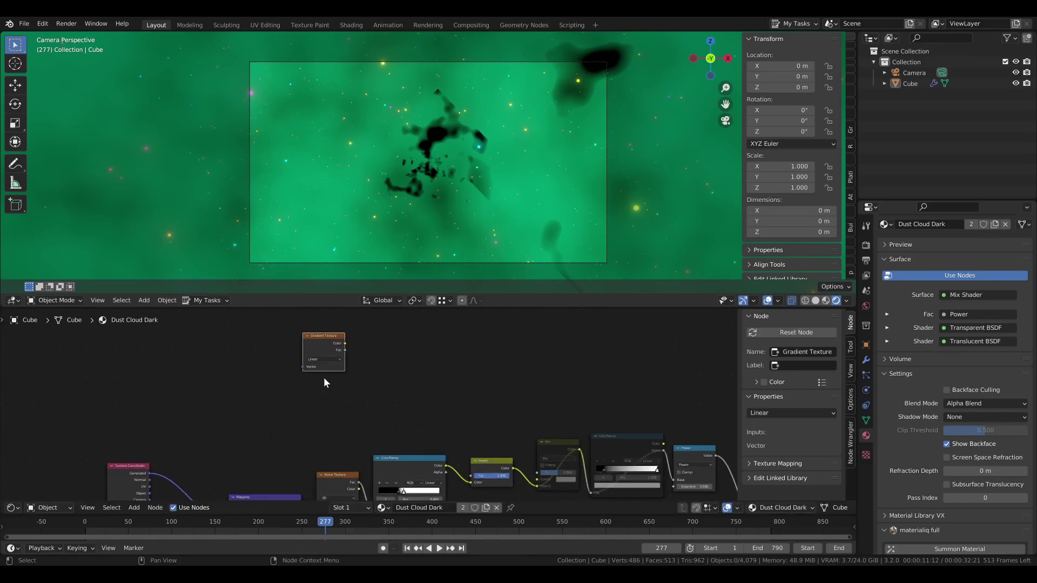
{"action": "left_click", "coordinate": [404, 464]}
{"action": "key", "text": "shift+d"}
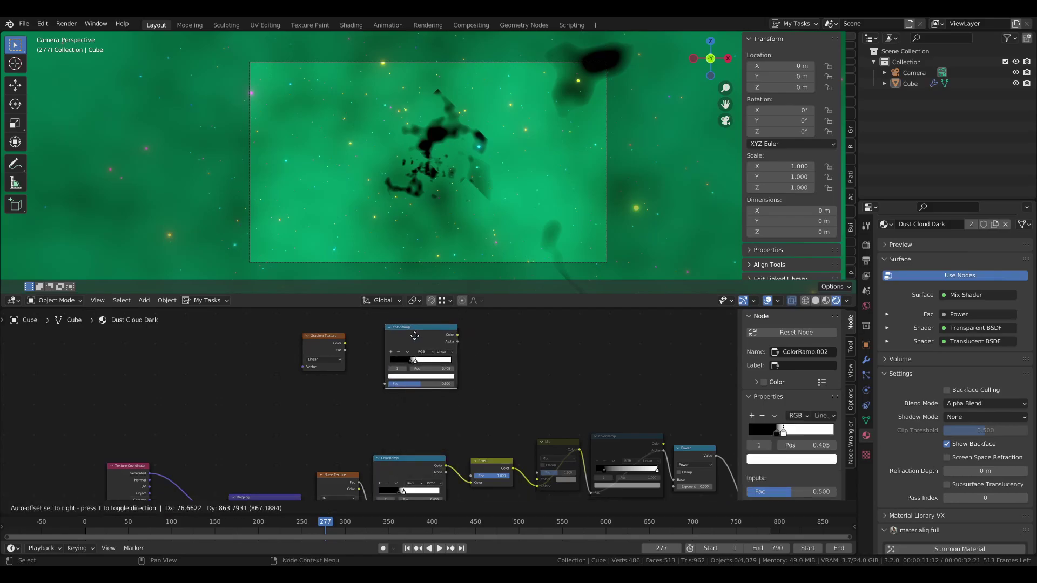
{"action": "left_click", "coordinate": [409, 369]}
{"action": "left_click_drag", "start_coordinate": [409, 369], "coordinate": [477, 374]}
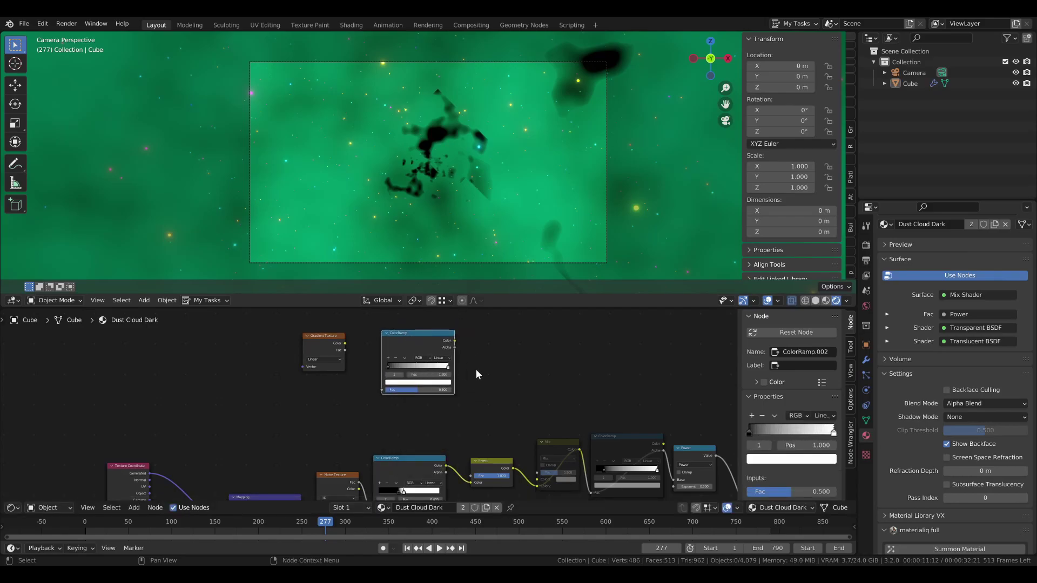
{"action": "right_click_drag", "start_coordinate": [342, 342], "coordinate": [403, 367], "text": "alt"}
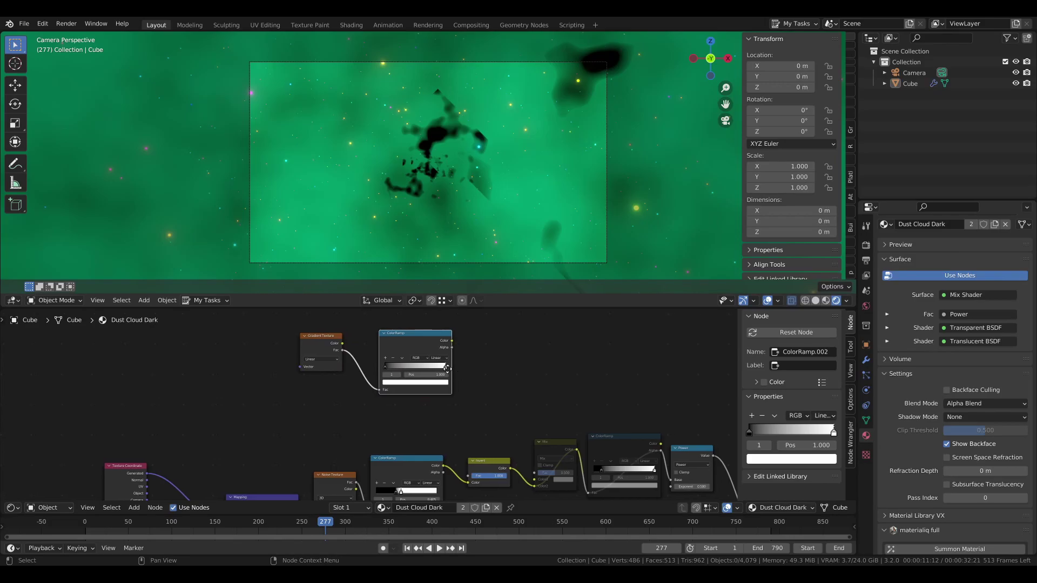
- Duplicate the Power node after the new ColorRamp, connect the ramp's Alpha output to its Base, and set the exponent to 2.600
{"action": "middle_click_drag", "start_coordinate": [452, 367], "coordinate": [401, 378]}
{"action": "left_click", "coordinate": [650, 465]}
{"action": "key", "text": "shift+d"}
{"action": "left_click", "coordinate": [468, 369]}
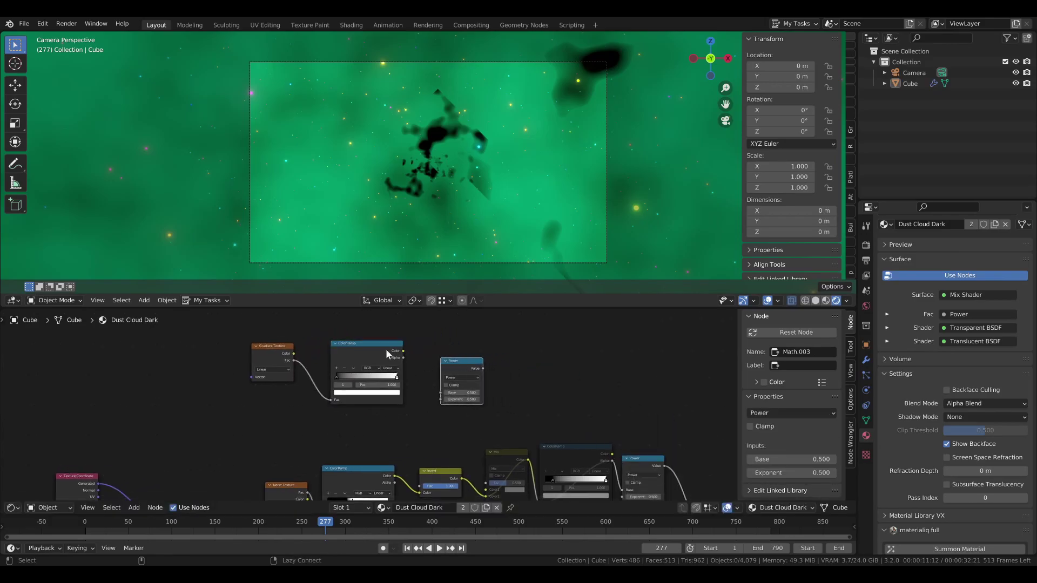
{"action": "right_click_drag", "start_coordinate": [393, 361], "coordinate": [458, 381], "text": "alt"}
{"action": "middle_click_drag", "start_coordinate": [500, 405], "coordinate": [450, 383]}
{"action": "left_click", "coordinate": [442, 386]}
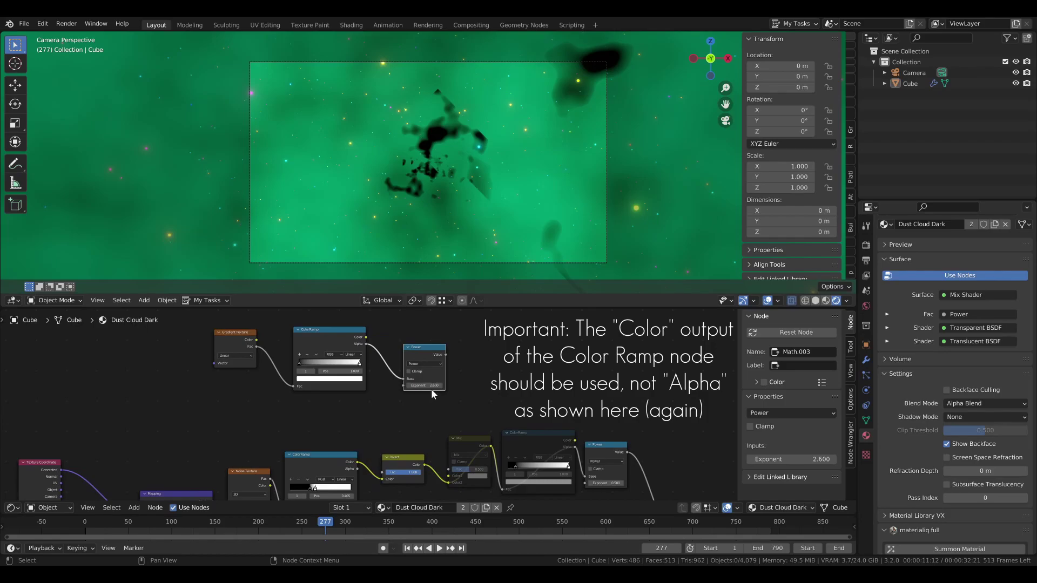
- Connect the new Power node's output to the Mix node's Color1, unmute the Mix node and set it to Multiply
{"action": "middle_click_drag", "start_coordinate": [470, 395], "coordinate": [427, 374]}
{"action": "left_click_drag", "start_coordinate": [401, 333], "coordinate": [405, 449]}
{"action": "left_click", "coordinate": [417, 426]}
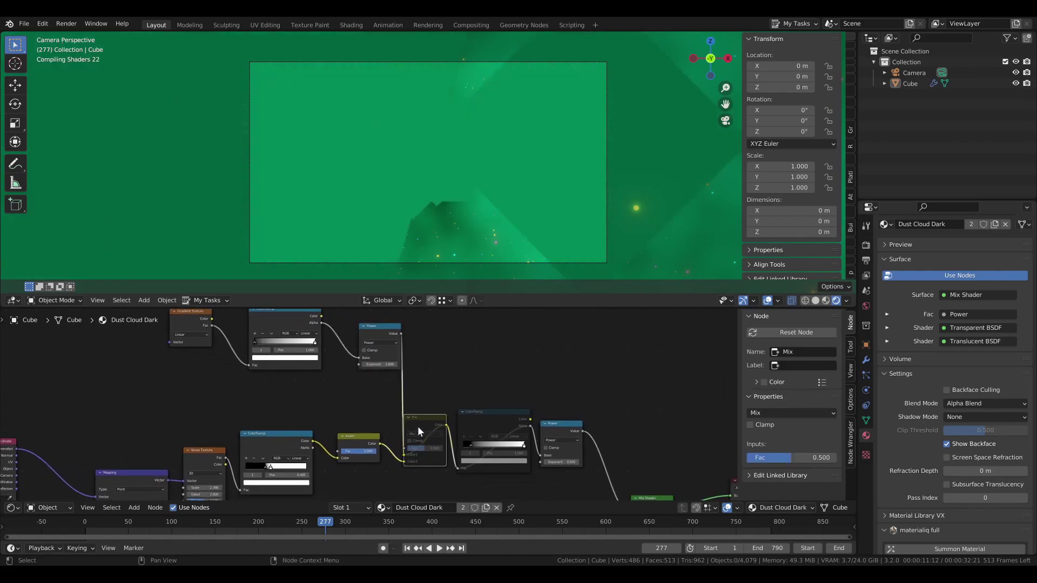
{"action": "left_click", "coordinate": [418, 434]}
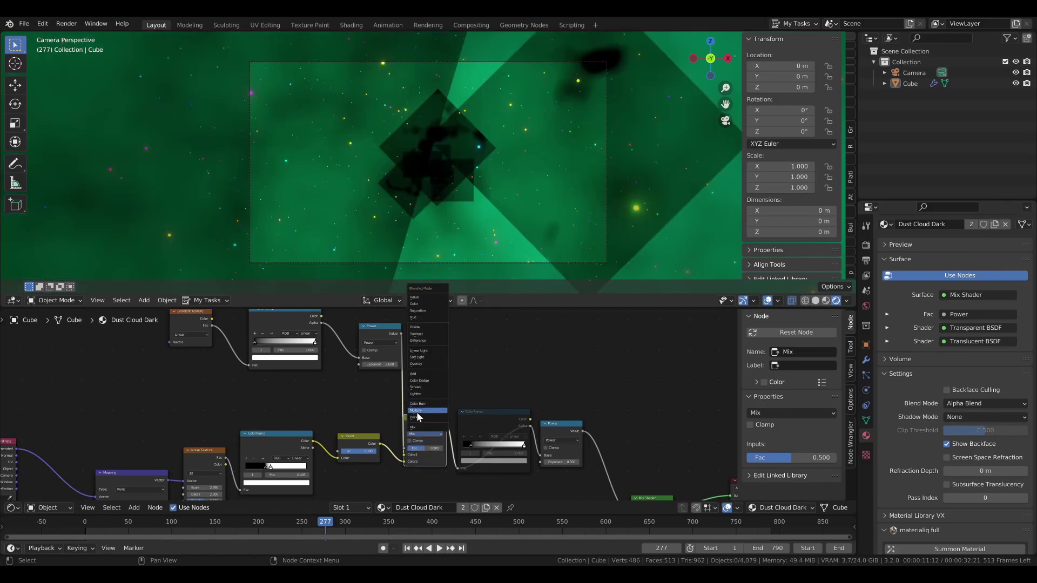
{"action": "left_click", "coordinate": [416, 411]}
- Rearrange the gradient chain and add Texture Coordinate and Mapping nodes before the Gradient Texture, using the Object output as the vector
{"action": "middle_click_drag", "start_coordinate": [309, 380], "coordinate": [390, 388]}
{"action": "left_click_drag", "start_coordinate": [320, 389], "coordinate": [451, 336]}
{"action": "left_click_drag", "start_coordinate": [452, 335], "coordinate": [418, 339]}
{"action": "left_click_drag", "start_coordinate": [273, 320], "coordinate": [240, 324]}
{"action": "middle_click_drag", "start_coordinate": [231, 330], "coordinate": [370, 341]}
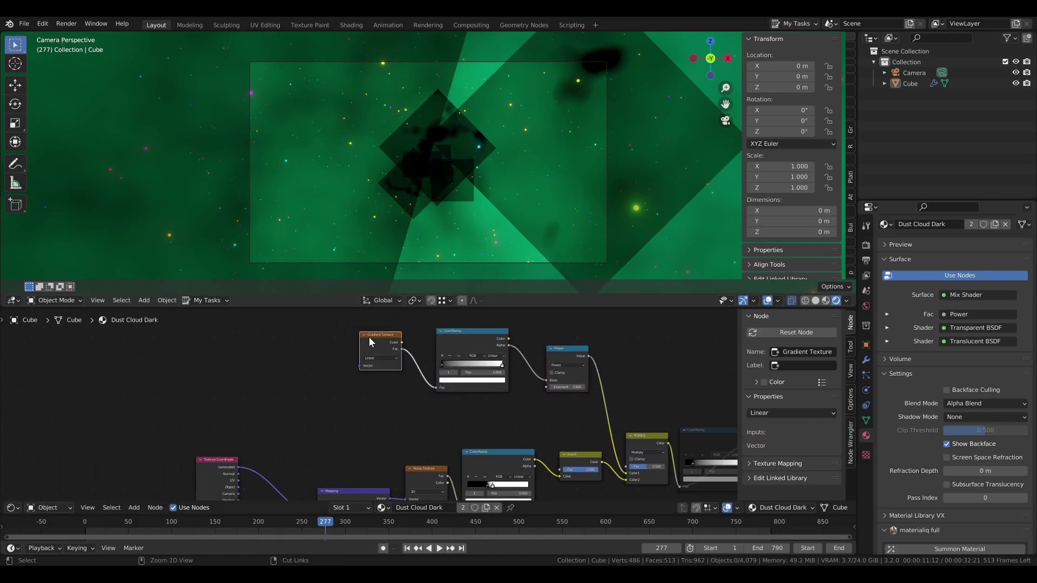
{"action": "key", "text": "ctrl+t"}
{"action": "middle_click_drag", "start_coordinate": [292, 397], "coordinate": [350, 402]}
{"action": "mouse_move", "coordinate": [308, 349]}
{"action": "left_mouse_down"}
{"action": "mouse_move", "coordinate": [319, 352]}
{"action": "mouse_move", "coordinate": [308, 350]}
{"action": "mouse_move", "coordinate": [309, 368]}
{"action": "left_mouse_up"}
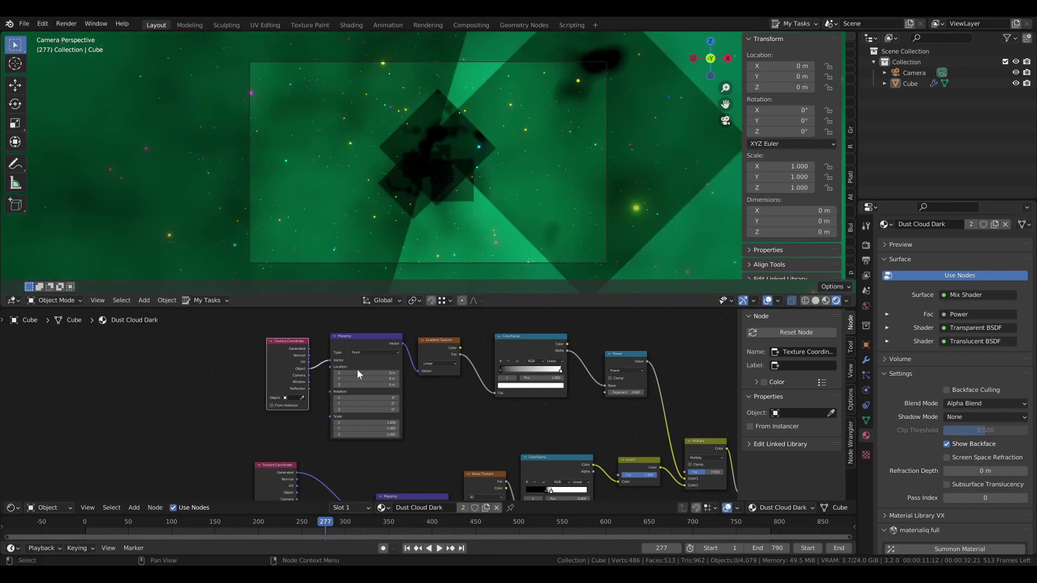
- Move the gradient ColorRamp's white stop to 0.727 and set the Gradient Texture type to Spherical
{"action": "middle_click_drag", "start_coordinate": [550, 378], "coordinate": [469, 388]}
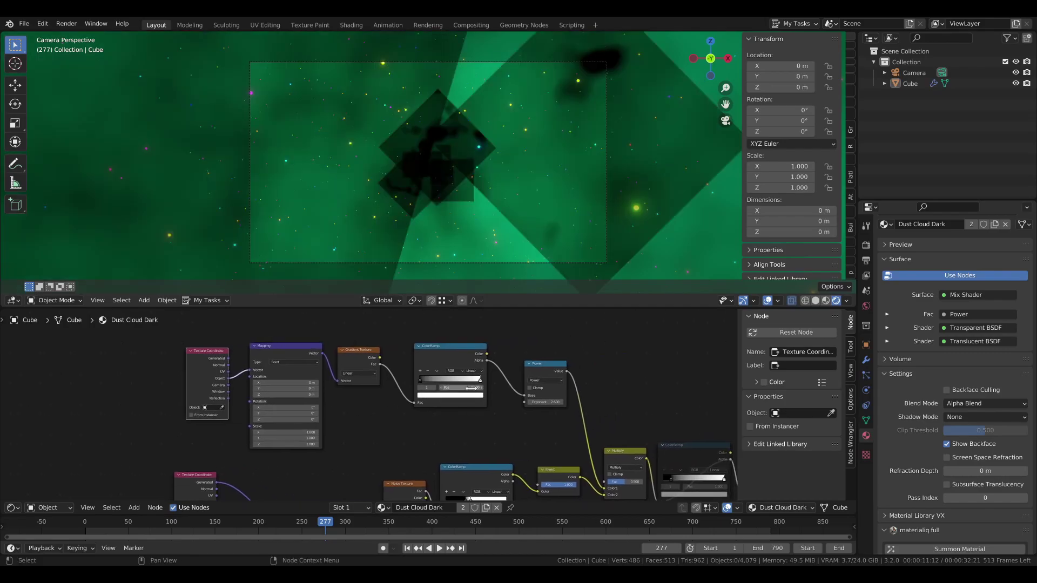
{"action": "left_click_drag", "start_coordinate": [480, 380], "coordinate": [462, 384]}
{"action": "left_click", "coordinate": [359, 373]}
{"action": "left_click", "coordinate": [358, 406]}
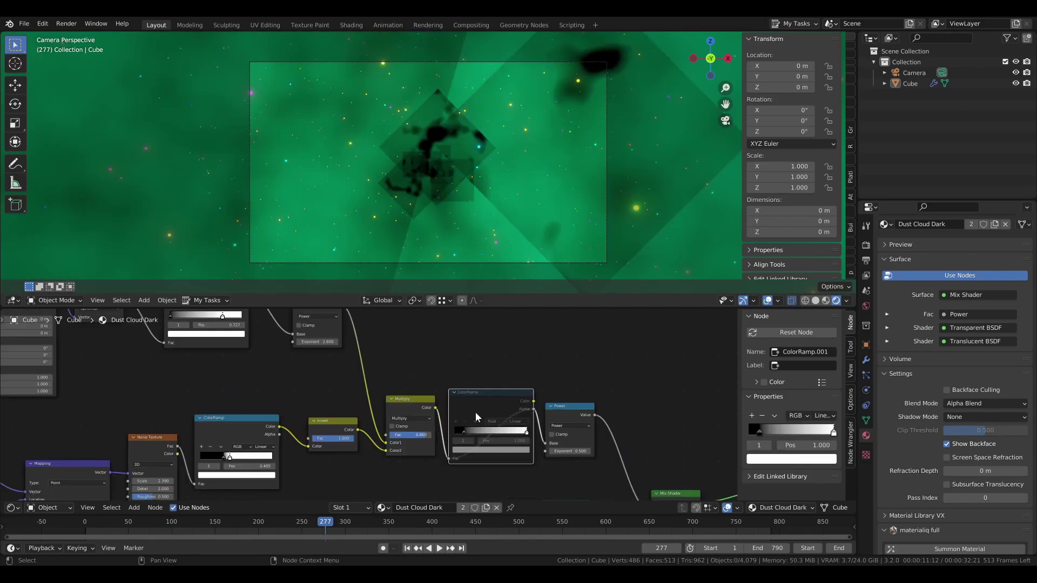
- Unmute the ColorRamp after the Multiply node and connect its Color output to the final Power node's Base
{"action": "key", "text": "m"}
{"action": "middle_click_drag", "start_coordinate": [475, 412], "coordinate": [420, 386]}
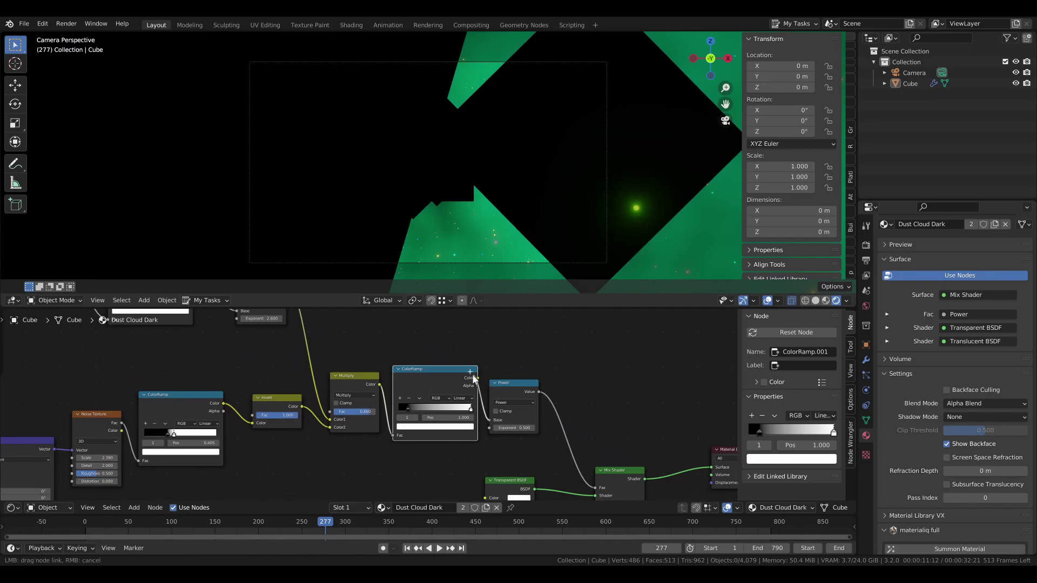
{"action": "left_click_drag", "start_coordinate": [476, 378], "coordinate": [476, 377], "text": "ctrl"}
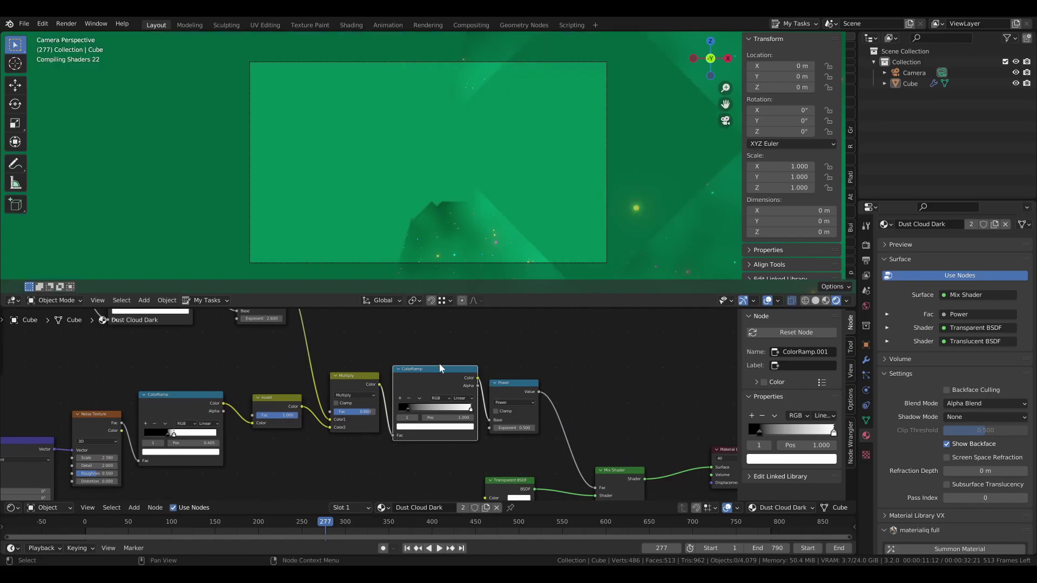
- Move the final ColorRamp's black stop to position 0.234
{"action": "scroll", "coordinate": [439, 364], "scroll_direction": "down", "scroll_amount": 1}
{"action": "left_click_drag", "start_coordinate": [404, 409], "coordinate": [411, 408]}
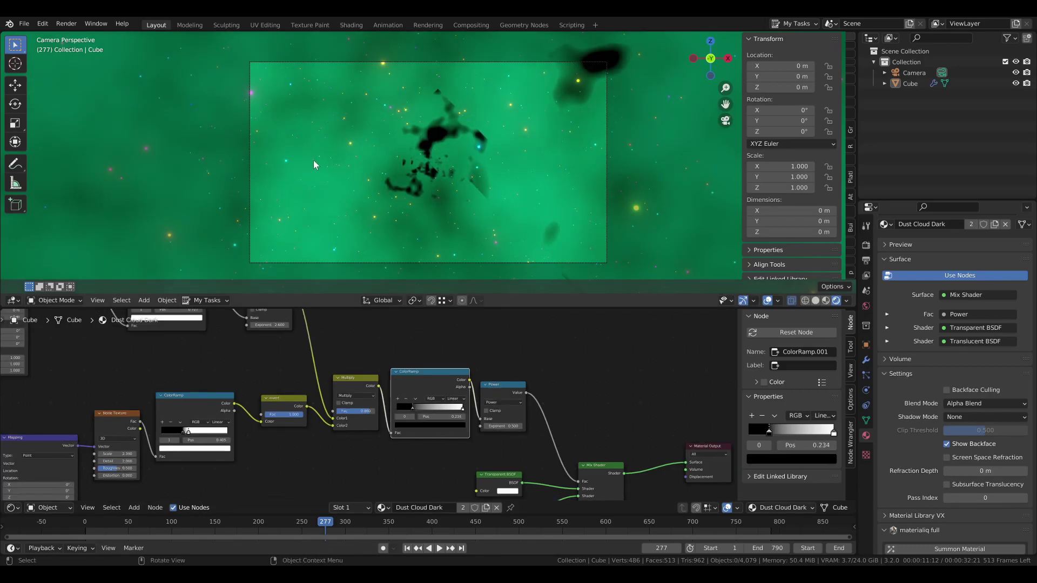
{"action": "scroll", "coordinate": [397, 328], "scroll_direction": "down", "scroll_amount": 1}
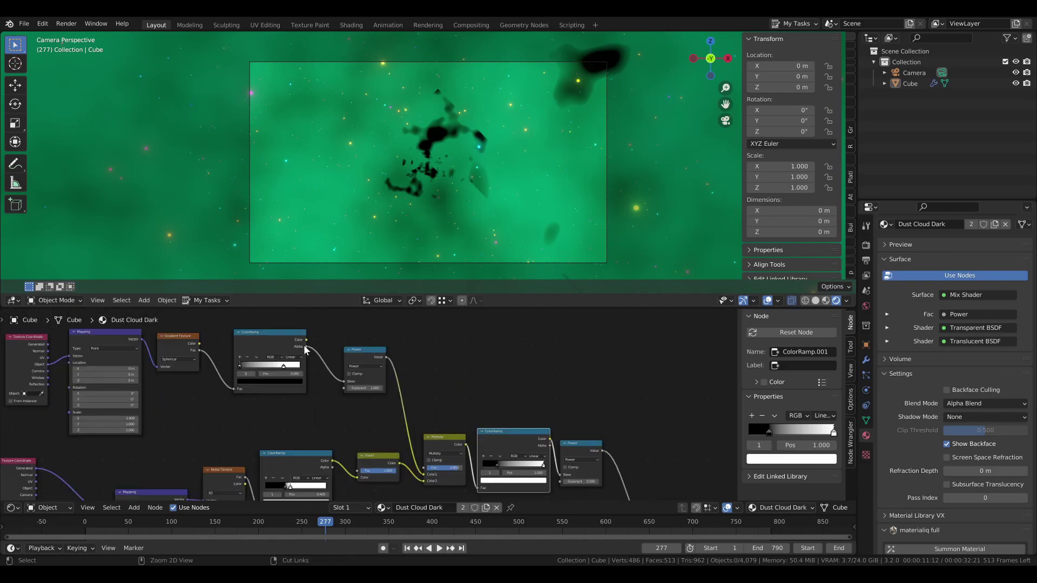
- Connect the gradient ColorRamp's Color output instead of Alpha to the Base of its Power node
{"action": "left_click_drag", "start_coordinate": [304, 343], "coordinate": [348, 360]}
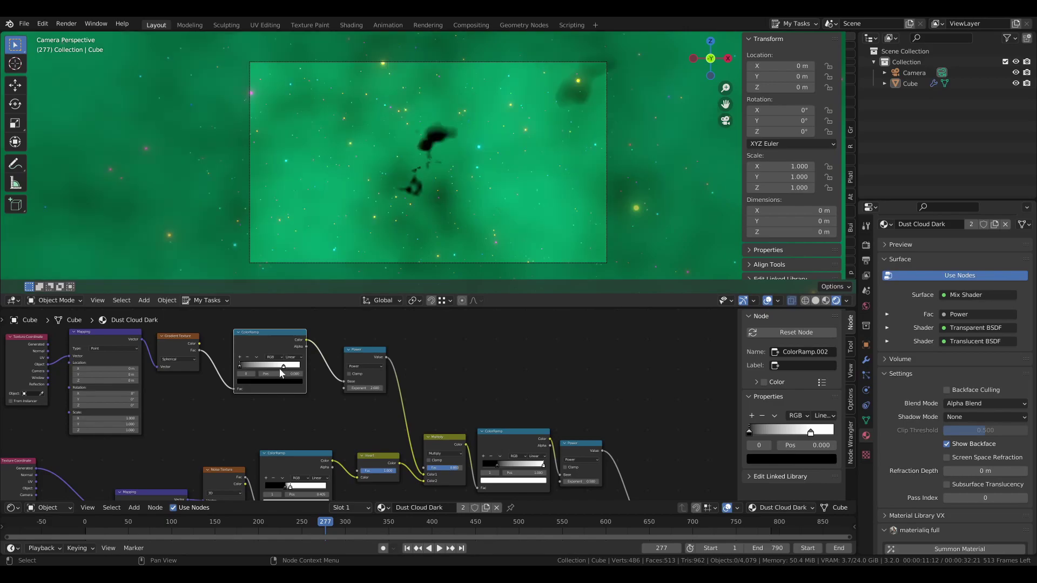
{"action": "middle_click_drag", "start_coordinate": [238, 416], "coordinate": [285, 422]}
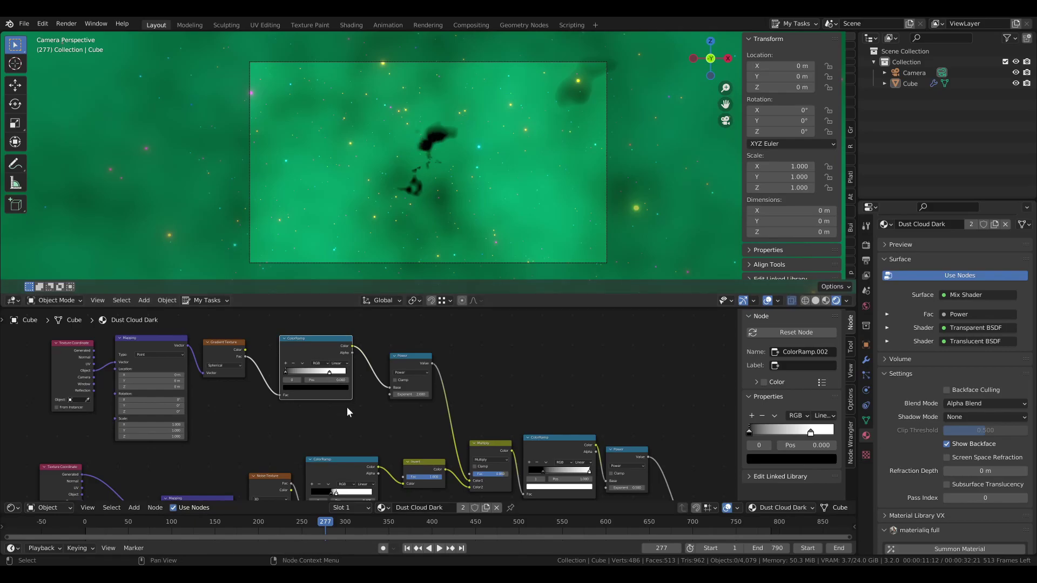
{"action": "scroll", "coordinate": [345, 408], "scroll_direction": "up", "scroll_amount": 1}
{"action": "scroll", "coordinate": [368, 404], "scroll_direction": "up", "scroll_amount": 1}
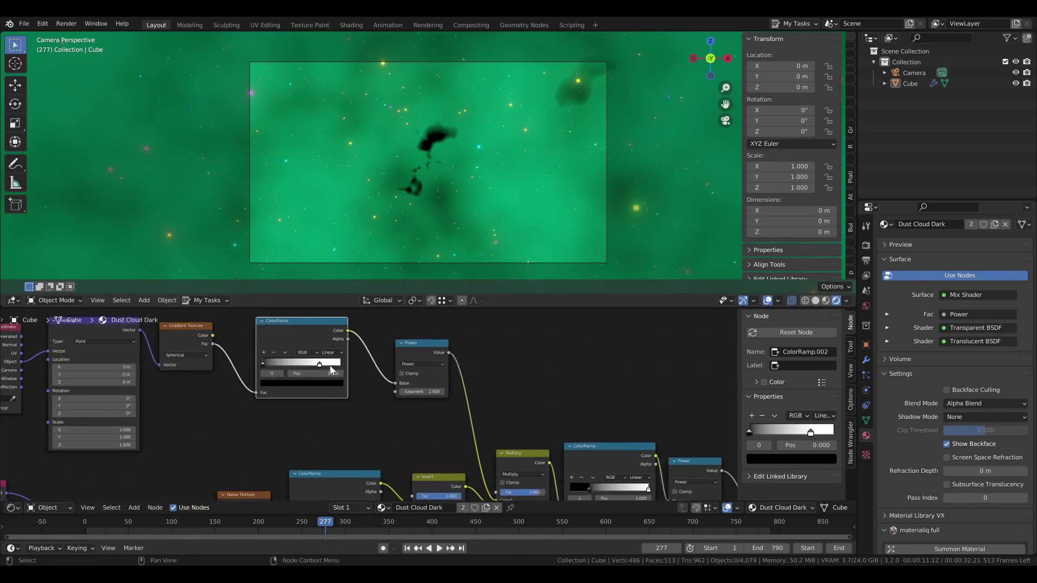
{"action": "left_click", "coordinate": [320, 364]}
- Set the final ColorRamp's black stop to 0.182 and the final Power node's exponent to 0.570
{"action": "middle_click_drag", "start_coordinate": [585, 486], "coordinate": [398, 429]}
{"action": "scroll", "coordinate": [398, 428], "scroll_direction": "up", "scroll_amount": 1}
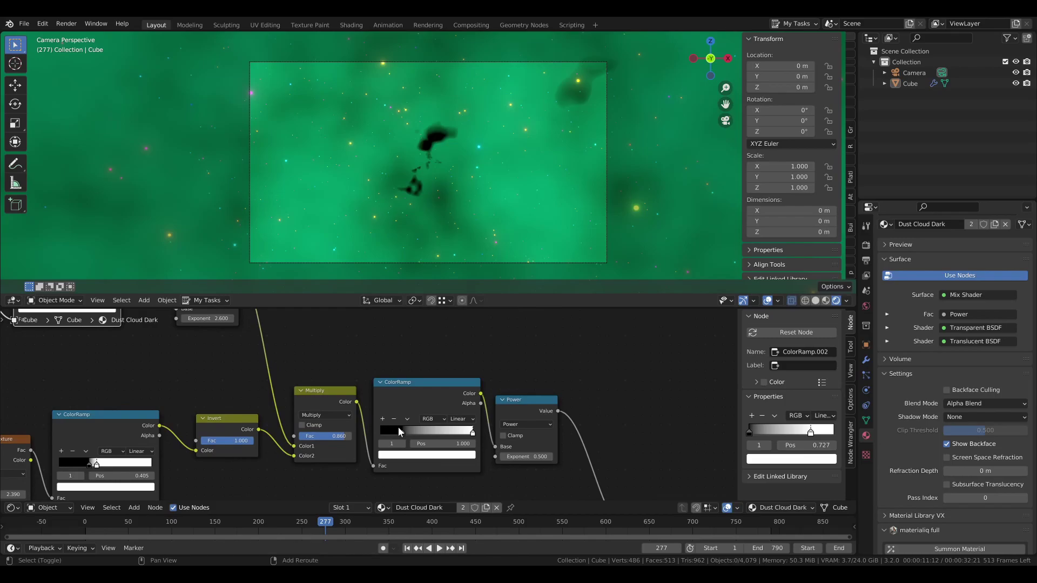
{"action": "mouse_move", "coordinate": [404, 432]}
{"action": "left_mouse_down"}
{"action": "mouse_move", "coordinate": [381, 435]}
{"action": "mouse_move", "coordinate": [393, 435]}
{"action": "left_mouse_up"}
{"action": "middle_click_drag", "start_coordinate": [492, 435], "coordinate": [455, 416]}
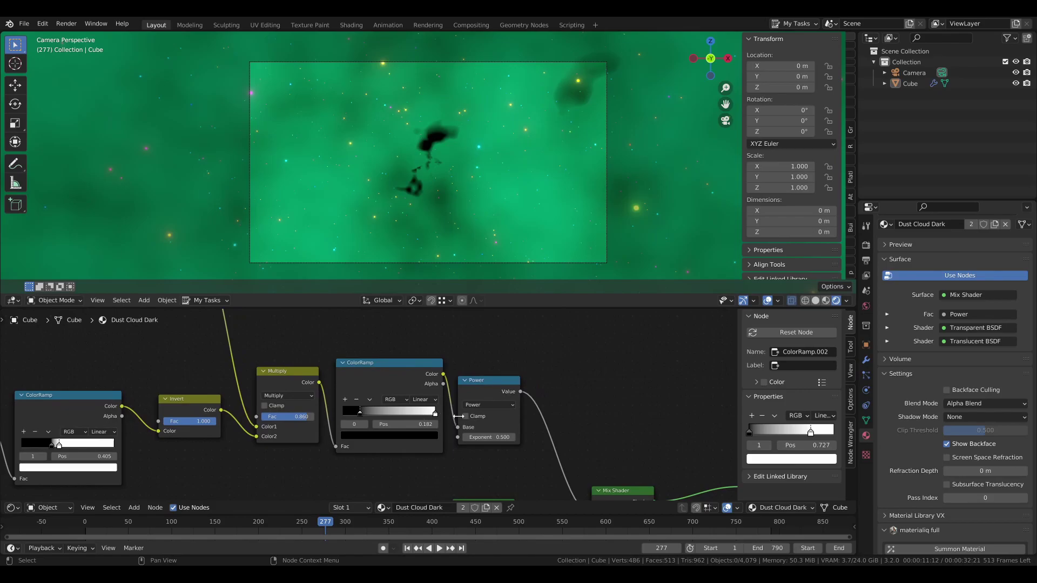
{"action": "mouse_move", "coordinate": [480, 437]}
{"action": "left_mouse_down"}
{"action": "mouse_move", "coordinate": [502, 438]}
{"action": "mouse_move", "coordinate": [445, 437]}
{"action": "mouse_move", "coordinate": [482, 437]}
{"action": "left_mouse_up"}
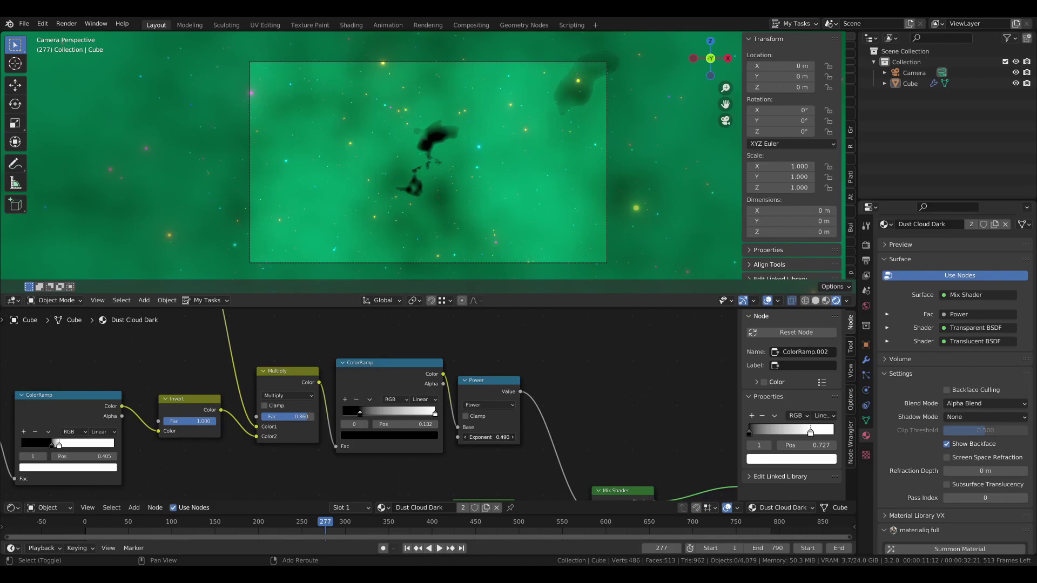
- Duplicate the Noise Texture below the Gradient Texture and connect the upper Mapping node's Vector output to it
{"action": "middle_click_drag", "start_coordinate": [400, 405], "coordinate": [669, 438]}
{"action": "scroll", "coordinate": [670, 437], "scroll_direction": "down", "scroll_amount": 5}
{"action": "left_click", "coordinate": [370, 454]}
{"action": "key", "text": "shift+d"}
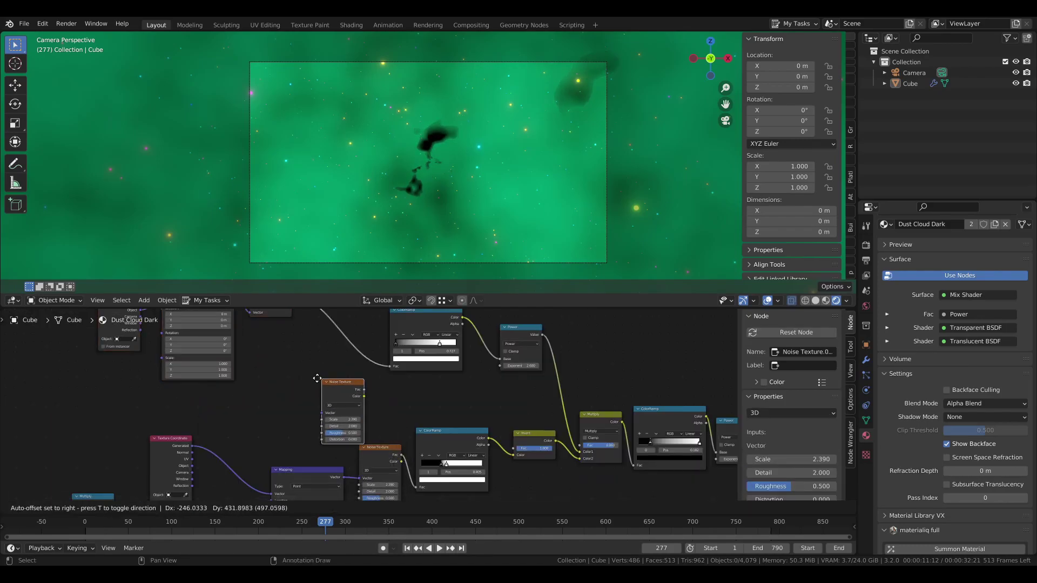
{"action": "left_click", "coordinate": [310, 377]}
{"action": "middle_click_drag", "start_coordinate": [295, 321], "coordinate": [310, 375]}
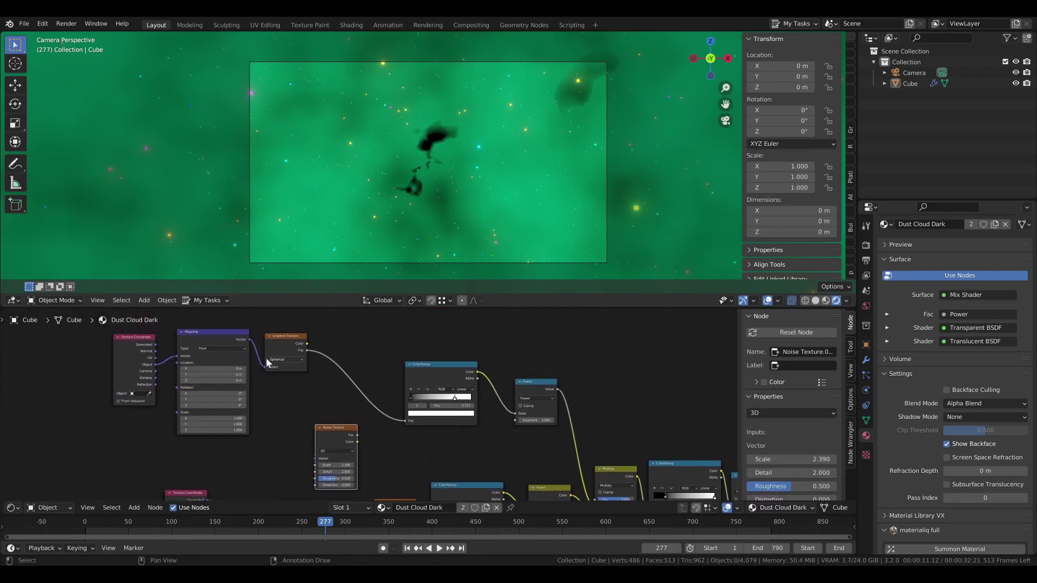
{"action": "right_click_drag", "start_coordinate": [236, 337], "coordinate": [329, 434], "text": "alt"}
{"action": "middle_click_drag", "start_coordinate": [368, 428], "coordinate": [337, 405]}
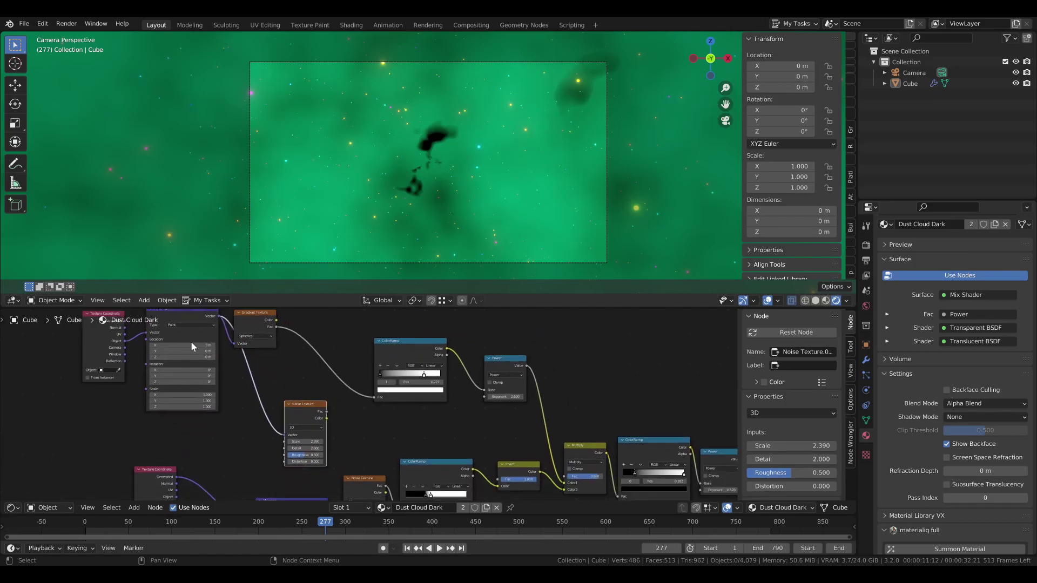
- Duplicate the Multiply node and insert the copy between the Invert node and the original Multiply node
{"action": "middle_click_drag", "start_coordinate": [232, 368], "coordinate": [222, 380]}
{"action": "middle_click_drag", "start_coordinate": [283, 391], "coordinate": [222, 373]}
{"action": "scroll", "coordinate": [223, 374], "scroll_direction": "up", "scroll_amount": 1}
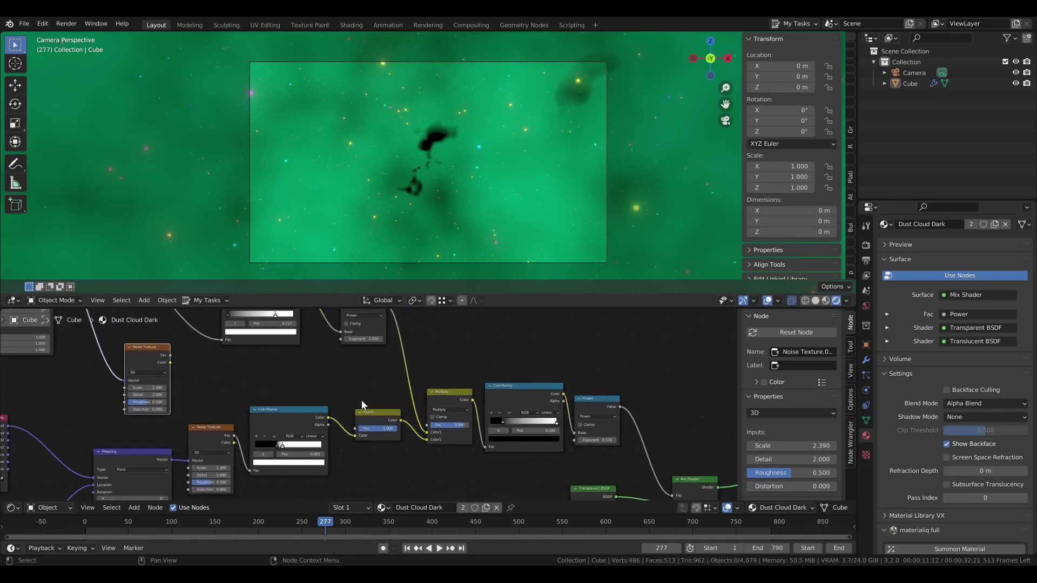
{"action": "left_click", "coordinate": [447, 394]}
{"action": "key", "text": "shift+d"}
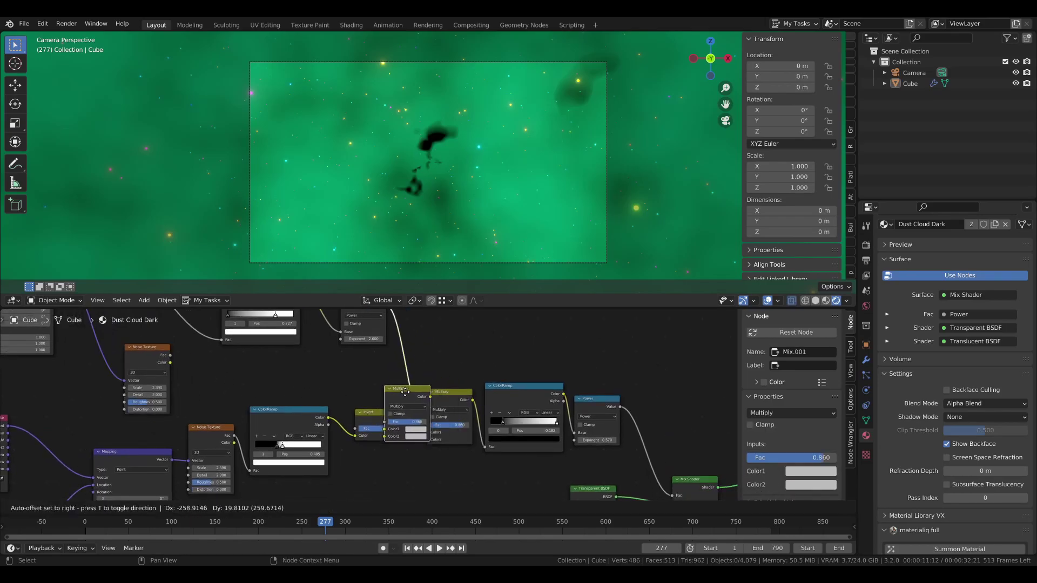
{"action": "left_click", "coordinate": [395, 427]}
{"action": "left_click", "coordinate": [433, 425]}
{"action": "left_click", "coordinate": [433, 425]}
{"action": "left_click_drag", "start_coordinate": [439, 423], "coordinate": [433, 395]}
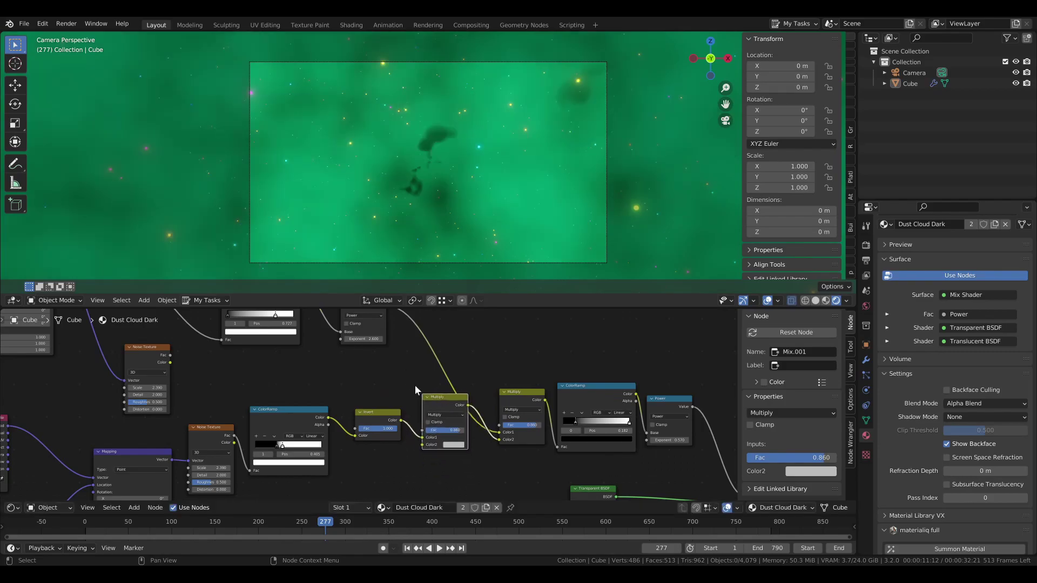
- Duplicate the Invert node, feed it the second Noise Texture's Fac, and connect it to the inserted Multiply node's Color2
{"action": "left_click", "coordinate": [364, 414]}
{"action": "key", "text": "shift+d"}
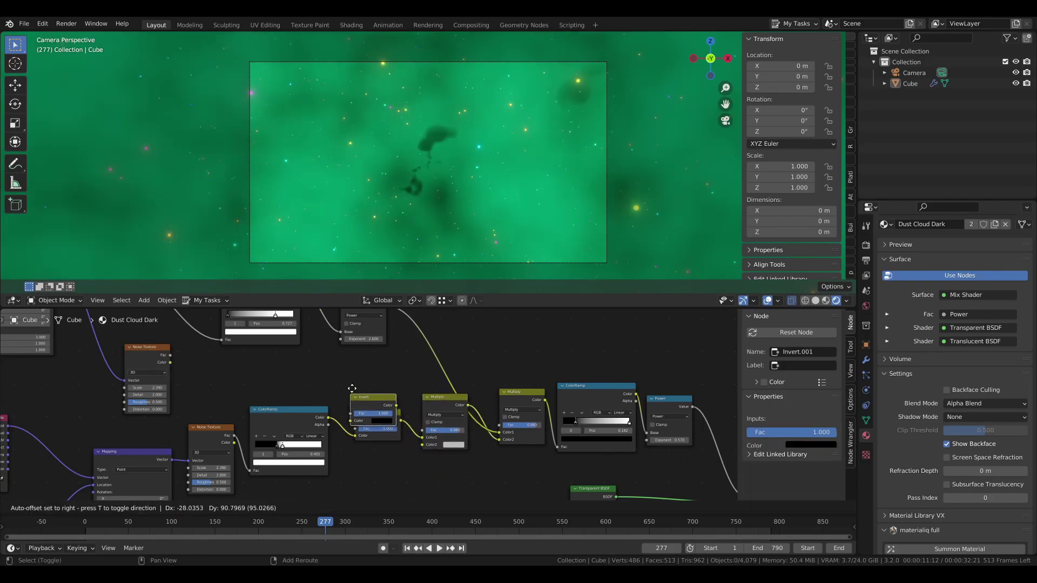
{"action": "left_click", "coordinate": [317, 368]}
{"action": "left_click_drag", "start_coordinate": [169, 356], "coordinate": [362, 378]}
{"action": "left_click_drag", "start_coordinate": [405, 429], "coordinate": [423, 445]}
{"action": "left_click_drag", "start_coordinate": [387, 412], "coordinate": [377, 441]}
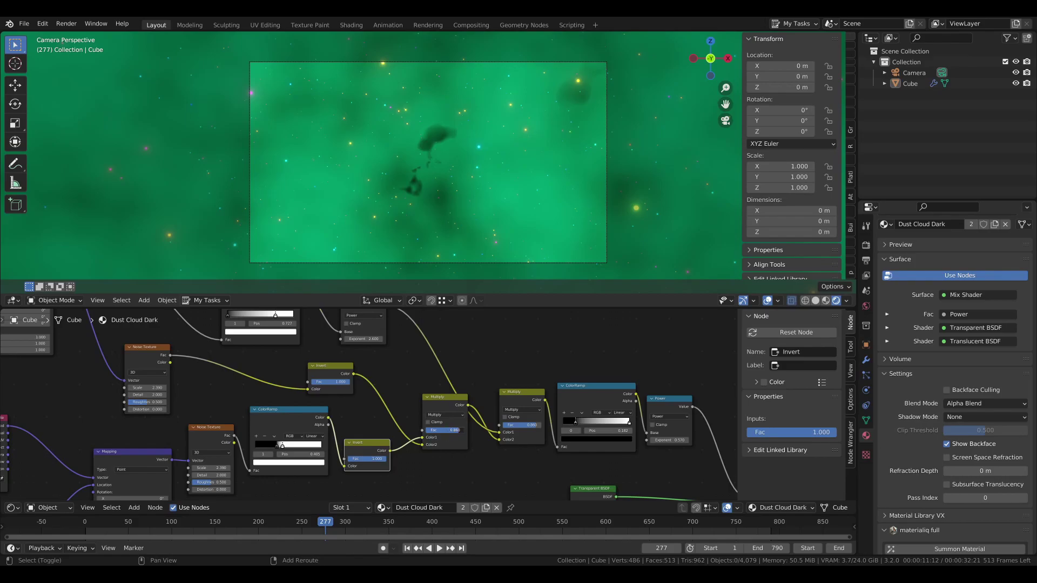
- Set the factor of the inserted Multiply node to 1.000
{"action": "mouse_move", "coordinate": [449, 430]}
{"action": "left_mouse_down"}
{"action": "mouse_move", "coordinate": [431, 431]}
{"action": "mouse_move", "coordinate": [449, 431]}
{"action": "left_mouse_up"}
{"action": "left_click_drag", "start_coordinate": [455, 430], "coordinate": [464, 431]}
{"action": "scroll", "coordinate": [482, 329], "scroll_direction": "down", "scroll_amount": 3}
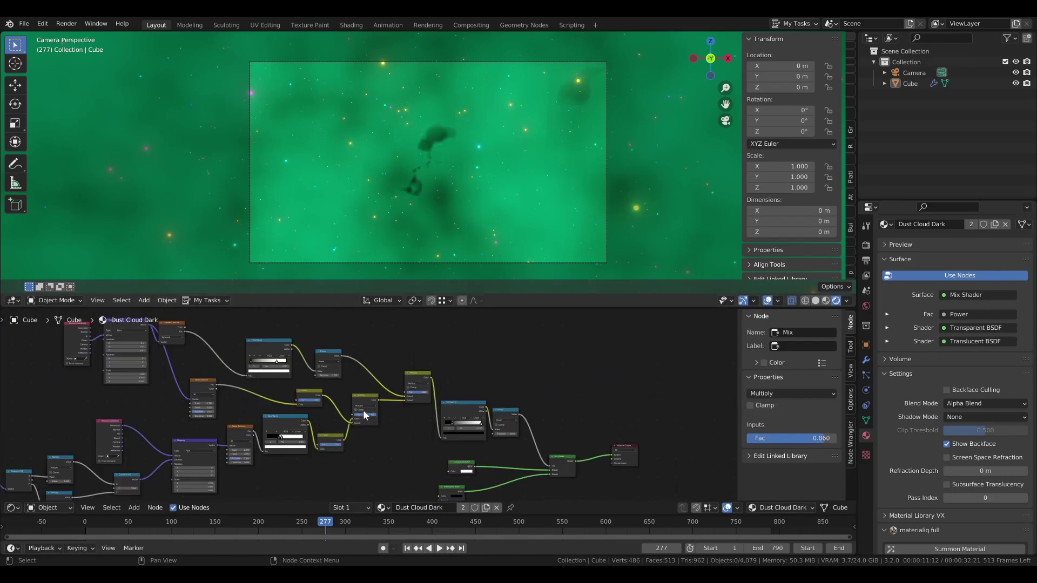
{"action": "scroll", "coordinate": [363, 412], "scroll_direction": "down", "scroll_amount": 2}
{"action": "middle_click_drag", "start_coordinate": [370, 405], "coordinate": [420, 382]}
{"action": "scroll", "coordinate": [397, 409], "scroll_direction": "up", "scroll_amount": 1}
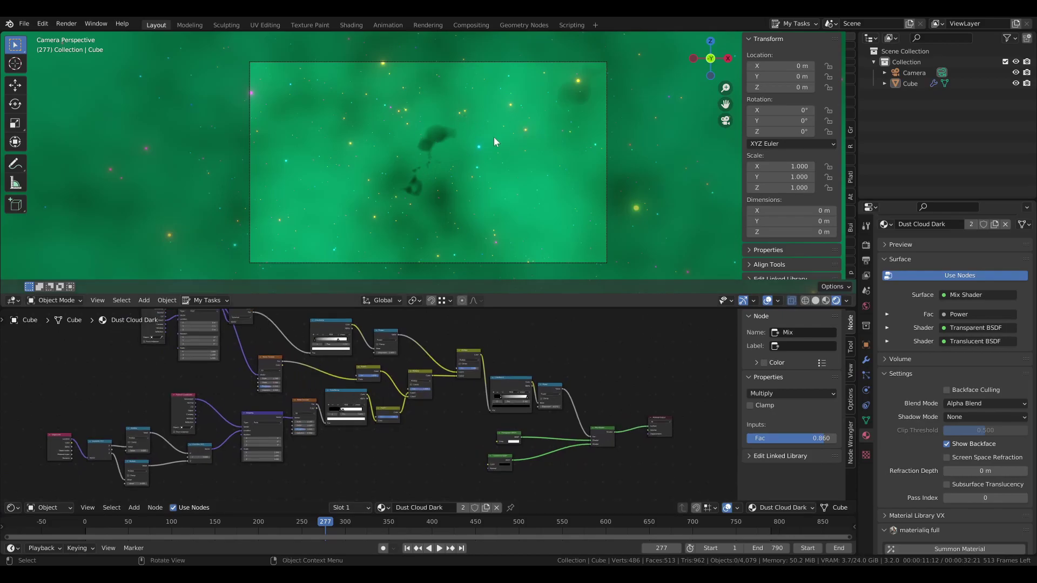
- Move the noise ColorRamp's black stop to about 0.43 and the final ColorRamp's white stop to 0.607
{"action": "scroll", "coordinate": [354, 387], "scroll_direction": "up", "scroll_amount": 5}
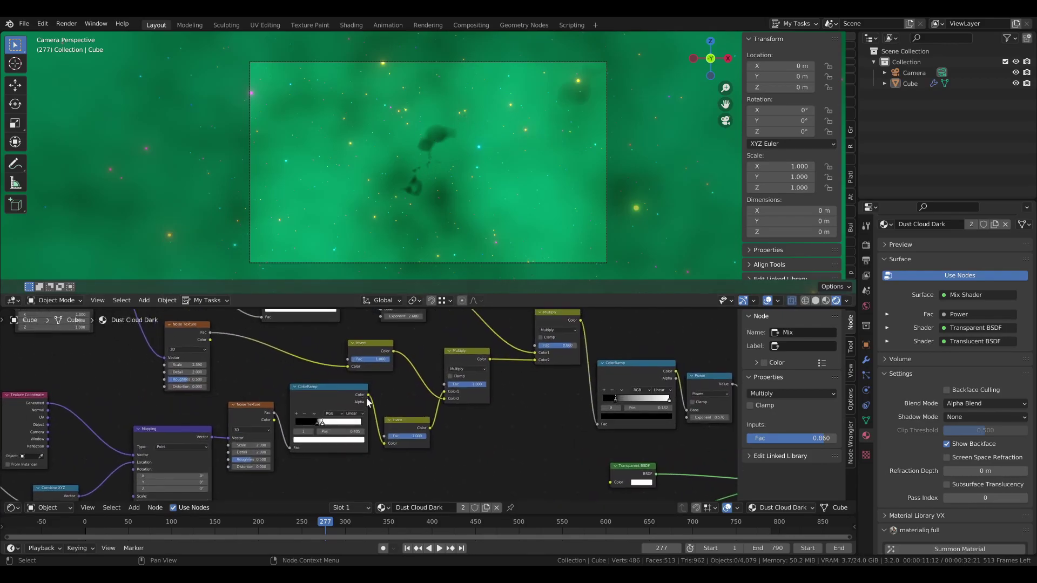
{"action": "mouse_move", "coordinate": [323, 424]}
{"action": "left_mouse_down"}
{"action": "mouse_move", "coordinate": [341, 423]}
{"action": "mouse_move", "coordinate": [291, 426]}
{"action": "mouse_move", "coordinate": [369, 420]}
{"action": "mouse_move", "coordinate": [323, 422]}
{"action": "left_mouse_up"}
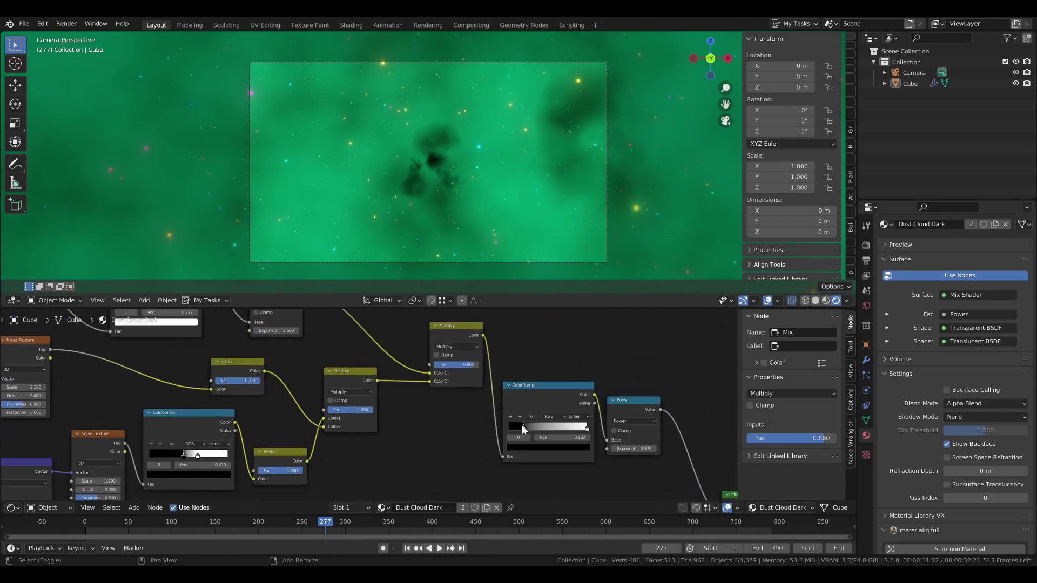
{"action": "left_click_drag", "start_coordinate": [588, 430], "coordinate": [557, 430]}
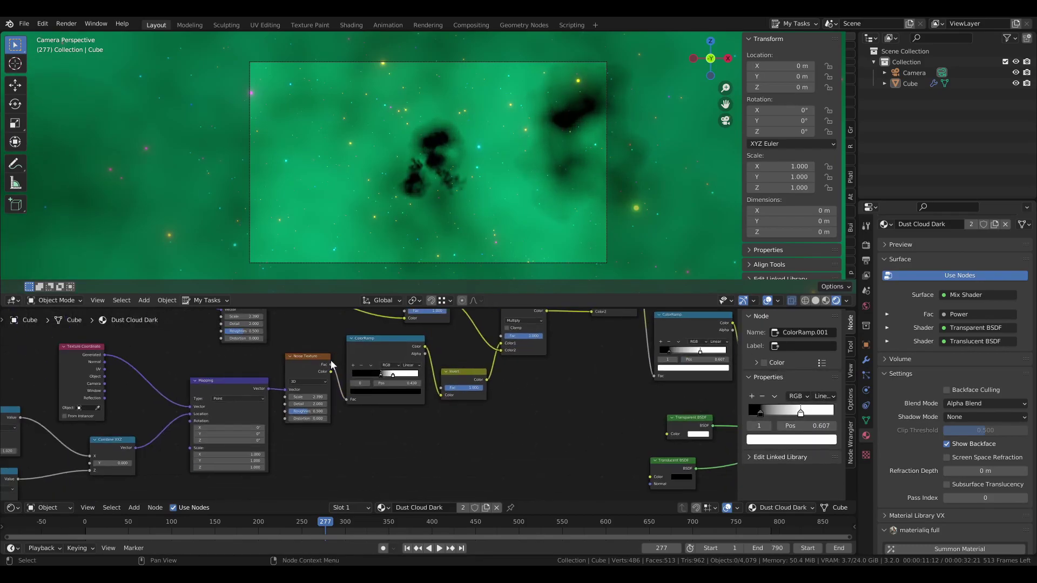
- Set the second Noise Texture to detail 4.830, roughness 0.603 and distortion 0.170, and readjust the stops of its ColorRamp
{"action": "scroll", "coordinate": [332, 364], "scroll_direction": "up", "scroll_amount": 2}
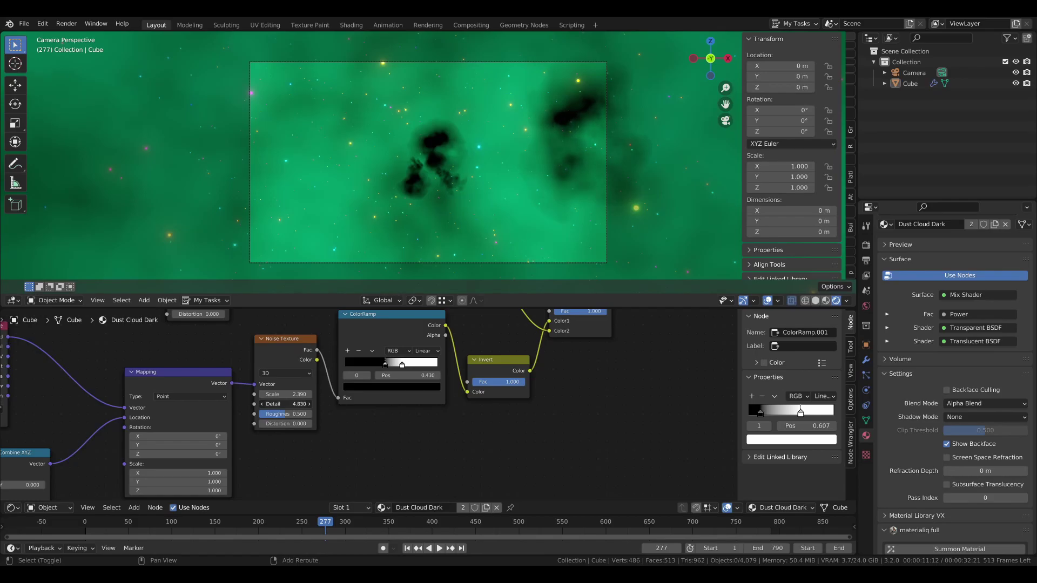
{"action": "mouse_move", "coordinate": [279, 423]}
{"action": "left_mouse_down"}
{"action": "mouse_move", "coordinate": [301, 423]}
{"action": "mouse_move", "coordinate": [281, 415]}
{"action": "left_mouse_up"}
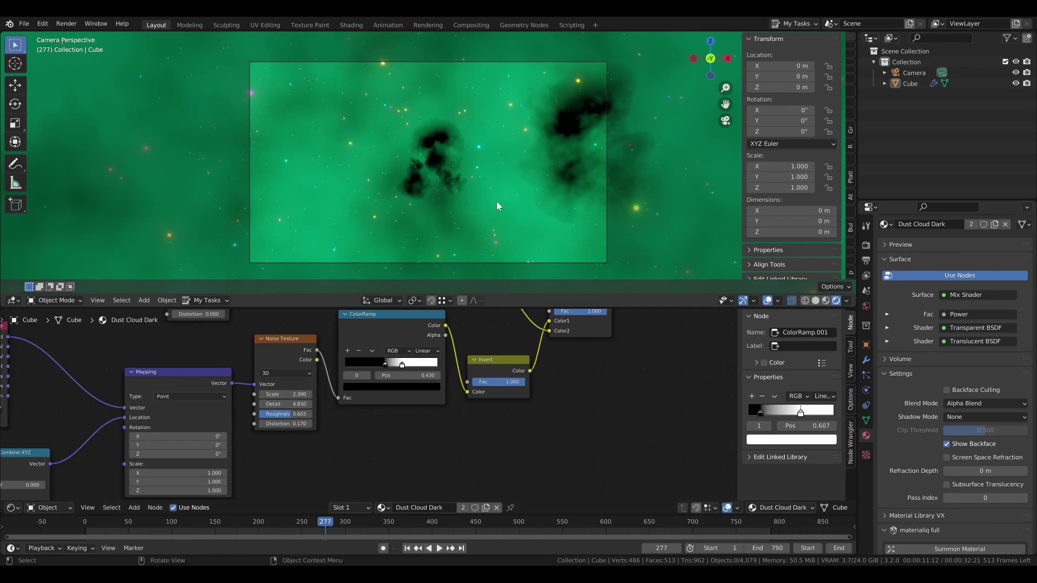
{"action": "middle_click_drag", "start_coordinate": [386, 372], "coordinate": [356, 409]}
{"action": "scroll", "coordinate": [355, 409], "scroll_direction": "up", "scroll_amount": 2}
{"action": "mouse_move", "coordinate": [355, 399]}
{"action": "left_mouse_down"}
{"action": "mouse_move", "coordinate": [340, 399]}
{"action": "mouse_move", "coordinate": [367, 401]}
{"action": "left_mouse_up"}
{"action": "scroll", "coordinate": [367, 400], "scroll_direction": "down", "scroll_amount": 2}
- Set the gradient ColorRamp's white stop to 0.661 and black stop to about 0.105, with the adjoining Power exponent at 2.120
{"action": "middle_click_drag", "start_coordinate": [367, 378], "coordinate": [379, 486]}
{"action": "middle_click_drag", "start_coordinate": [295, 336], "coordinate": [398, 395]}
{"action": "scroll", "coordinate": [397, 392], "scroll_direction": "up", "scroll_amount": 1}
{"action": "left_click_drag", "start_coordinate": [398, 394], "coordinate": [394, 400]}
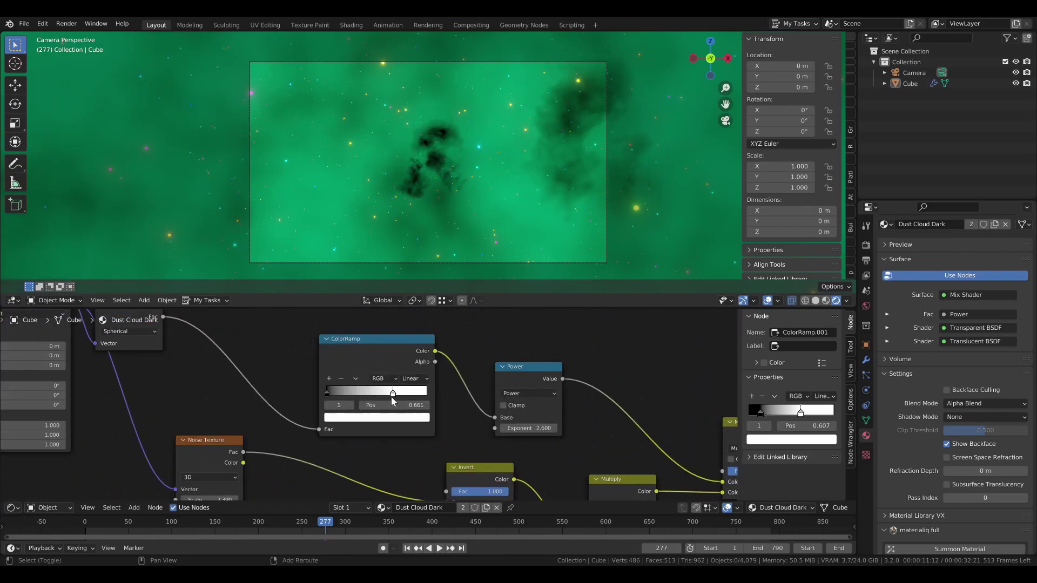
{"action": "left_click_drag", "start_coordinate": [522, 426], "coordinate": [514, 425]}
{"action": "left_click_drag", "start_coordinate": [327, 393], "coordinate": [340, 394]}
- Set the final ColorRamp's black stop to 0.282, nudge its white stop, and set the following Power node's exponent to 0.570
{"action": "scroll", "coordinate": [594, 432], "scroll_direction": "down", "scroll_amount": 4}
{"action": "middle_click_drag", "start_coordinate": [594, 432], "coordinate": [259, 338]}
{"action": "scroll", "coordinate": [374, 412], "scroll_direction": "up", "scroll_amount": 3}
{"action": "left_click_drag", "start_coordinate": [374, 412], "coordinate": [410, 412]}
{"action": "left_click_drag", "start_coordinate": [379, 411], "coordinate": [385, 412]}
{"action": "middle_click_drag", "start_coordinate": [496, 428], "coordinate": [449, 430]}
{"action": "scroll", "coordinate": [449, 430], "scroll_direction": "up", "scroll_amount": 2}
{"action": "scroll", "coordinate": [449, 429], "scroll_direction": "down", "scroll_amount": 1}
{"action": "scroll", "coordinate": [448, 430], "scroll_direction": "up", "scroll_amount": 1}
{"action": "mouse_move", "coordinate": [456, 440]}
{"action": "left_mouse_down", "text": "shift"}
{"action": "mouse_move", "coordinate": [482, 440]}
{"action": "mouse_move", "coordinate": [452, 440]}
{"action": "mouse_move", "coordinate": [472, 440]}
{"action": "left_mouse_up", "text": "shift"}
- Set the gradient Mapping node's X, Y and Z scale to 0.520
{"action": "middle_click_drag", "start_coordinate": [249, 405], "coordinate": [367, 399]}
{"action": "scroll", "coordinate": [367, 400], "scroll_direction": "down", "scroll_amount": 2}
{"action": "middle_click_drag", "start_coordinate": [205, 395], "coordinate": [420, 475]}
{"action": "scroll", "coordinate": [314, 391], "scroll_direction": "down", "scroll_amount": 2}
{"action": "middle_click_drag", "start_coordinate": [202, 368], "coordinate": [363, 405]}
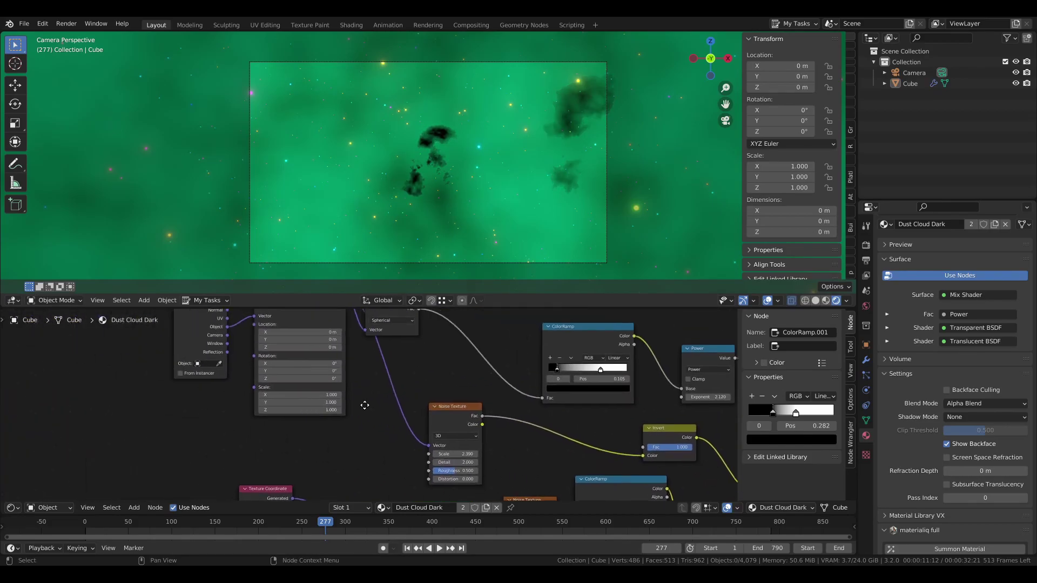
{"action": "scroll", "coordinate": [363, 405], "scroll_direction": "up", "scroll_amount": 2}
{"action": "left_click_drag", "start_coordinate": [282, 394], "coordinate": [257, 411], "text": "shift"}
{"action": "scroll", "coordinate": [445, 370], "scroll_direction": "down", "scroll_amount": 3}
{"action": "middle_click_drag", "start_coordinate": [445, 370], "coordinate": [387, 377]}
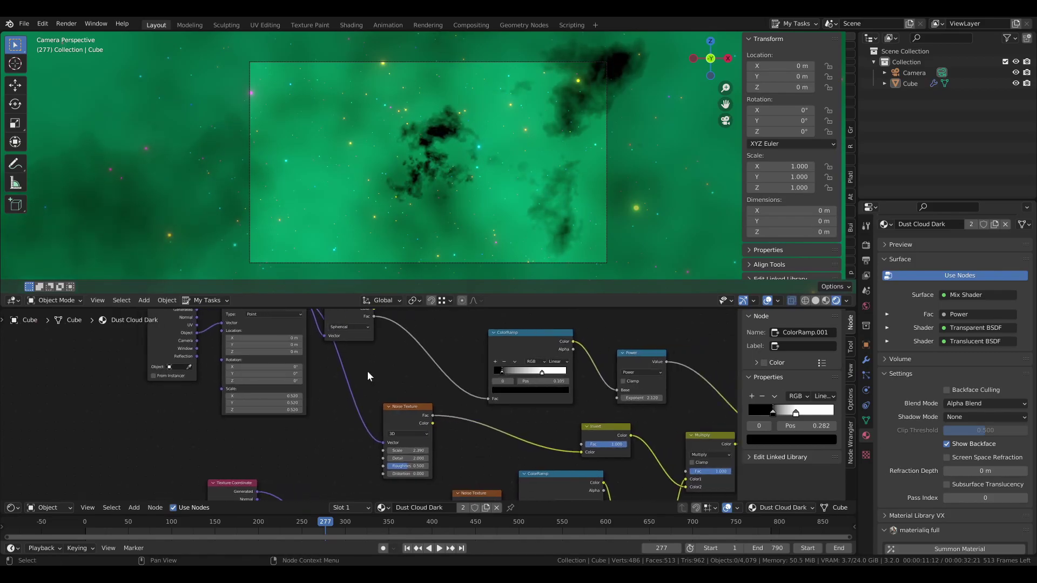
- Play the animation from frame 277 to check the dark dust clouds in the camera view
{"action": "middle_click_drag", "start_coordinate": [493, 339], "coordinate": [394, 339]}
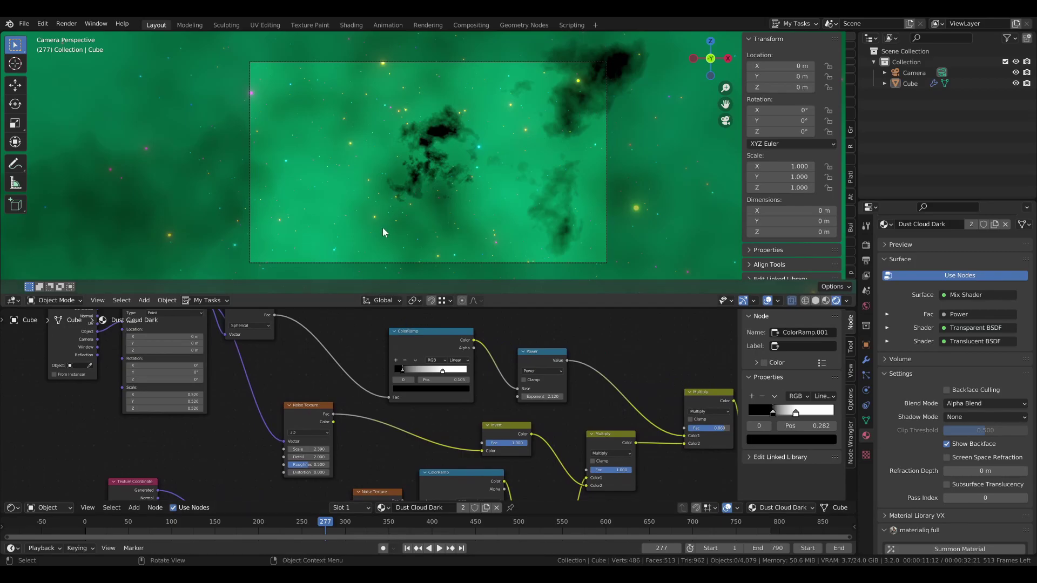
{"action": "key", "text": "space"}
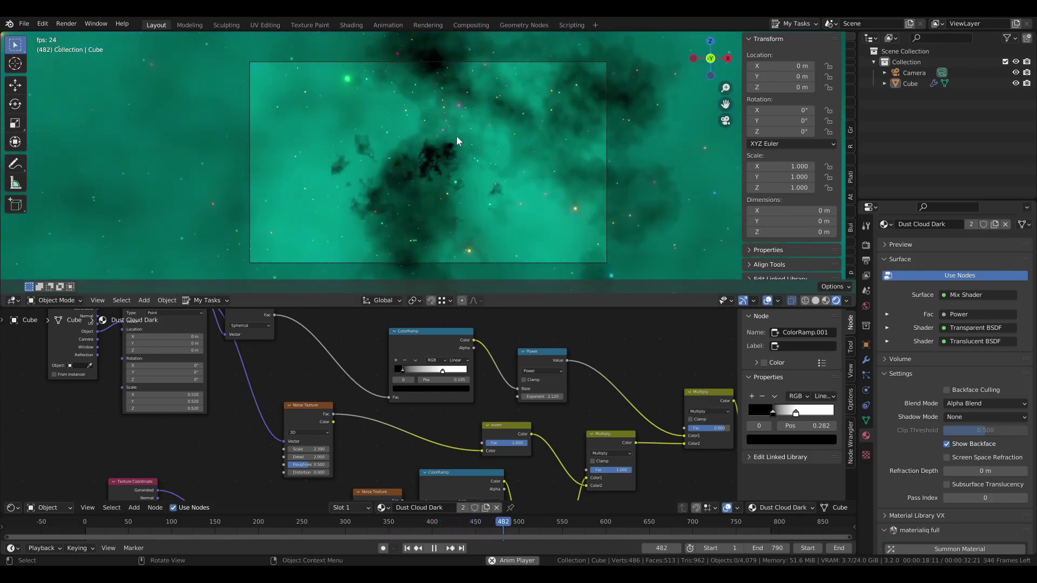
{"action": "key", "text": "space"}
- Move the Material Output farther away and insert a duplicate of the Mix Shader just before it
{"action": "scroll", "coordinate": [419, 397], "scroll_direction": "down", "scroll_amount": 3}
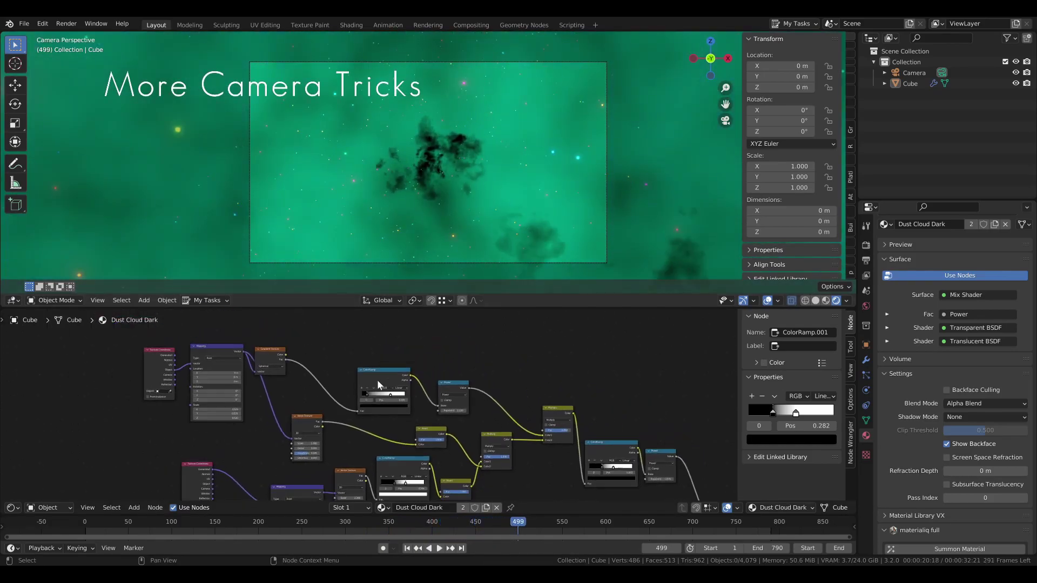
{"action": "middle_click_drag", "start_coordinate": [8, 333], "coordinate": [690, 345]}
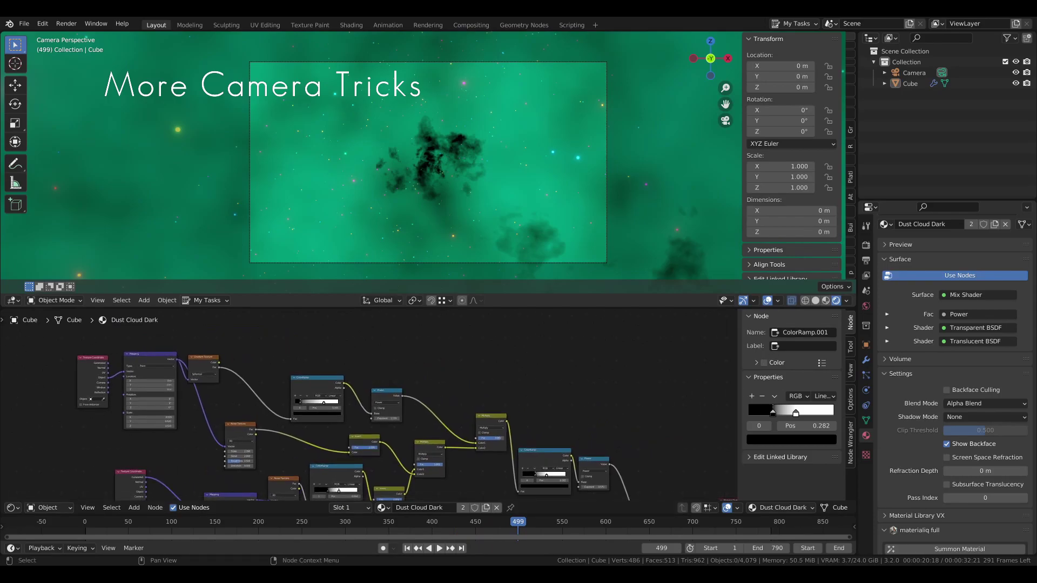
{"action": "middle_click_drag", "start_coordinate": [547, 394], "coordinate": [273, 329]}
{"action": "scroll", "coordinate": [402, 392], "scroll_direction": "down", "scroll_amount": 1}
{"action": "middle_click_drag", "start_coordinate": [441, 414], "coordinate": [408, 408]}
{"action": "scroll", "coordinate": [409, 407], "scroll_direction": "up", "scroll_amount": 2}
{"action": "left_click_drag", "start_coordinate": [416, 430], "coordinate": [542, 417]}
{"action": "middle_click_drag", "start_coordinate": [443, 409], "coordinate": [337, 373]}
{"action": "scroll", "coordinate": [336, 373], "scroll_direction": "up", "scroll_amount": 2}
{"action": "left_click", "coordinate": [216, 425]}
{"action": "key", "text": "shift+d"}
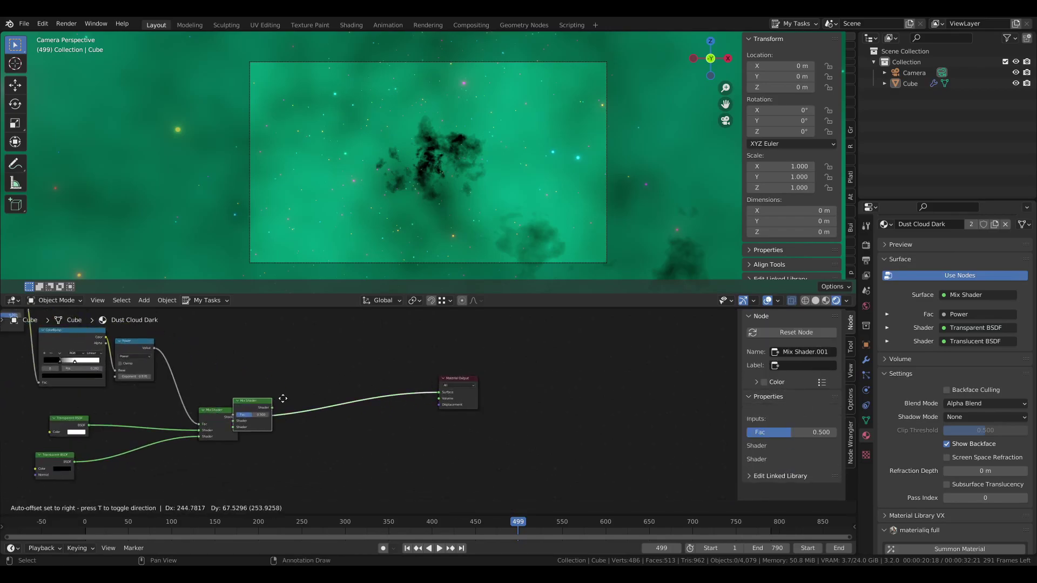
{"action": "left_click", "coordinate": [381, 388]}
- Duplicate the Transparent BSDF and connect it to the new Mix Shader's first shader input, with the original mix in the second
{"action": "left_click", "coordinate": [75, 425]}
{"action": "key", "text": "shift+d"}
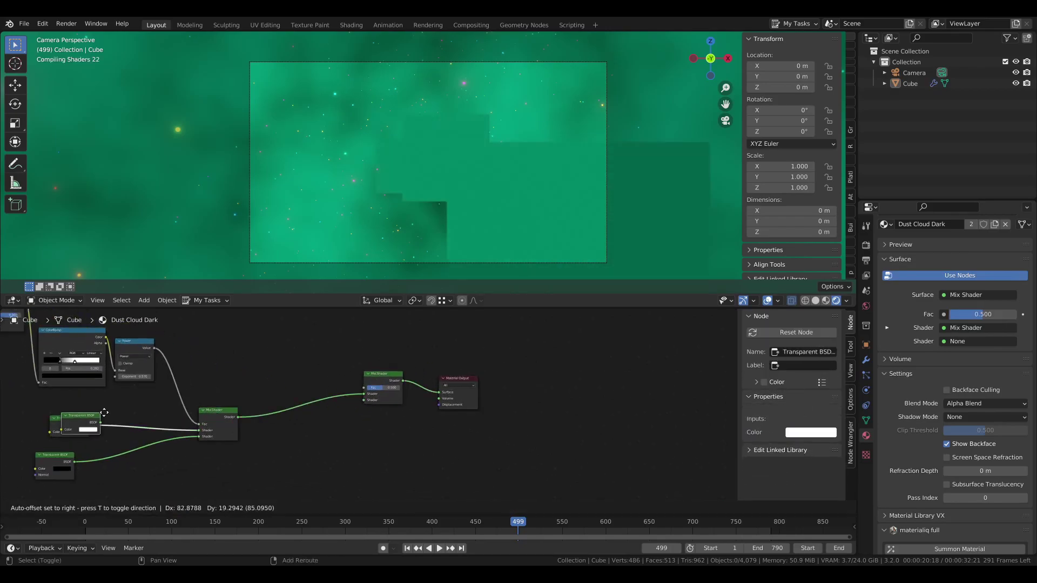
{"action": "left_click", "coordinate": [296, 376]}
{"action": "left_click_drag", "start_coordinate": [294, 374], "coordinate": [368, 398]}
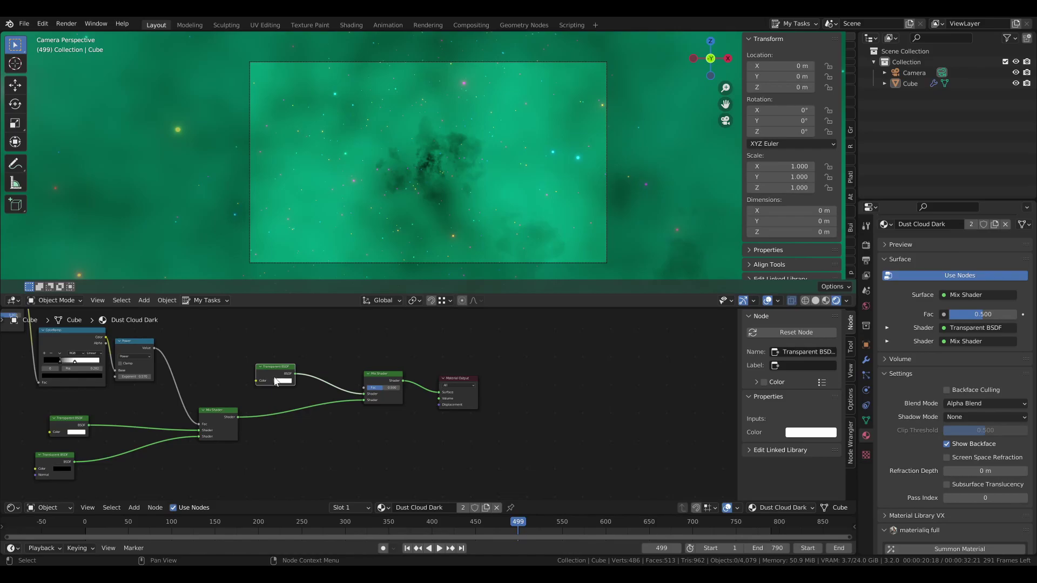
- Add an Object Info node and a Separate XYZ node, and connect the object's Location to the Separate XYZ vector
{"action": "middle_click_drag", "start_coordinate": [279, 393], "coordinate": [332, 431]}
{"action": "scroll", "coordinate": [333, 431], "scroll_direction": "up", "scroll_amount": 1}
{"action": "key", "text": "shift+a"}
{"action": "mouse_move", "coordinate": [281, 349]}
{"action": "mouse_move", "coordinate": [233, 319]}
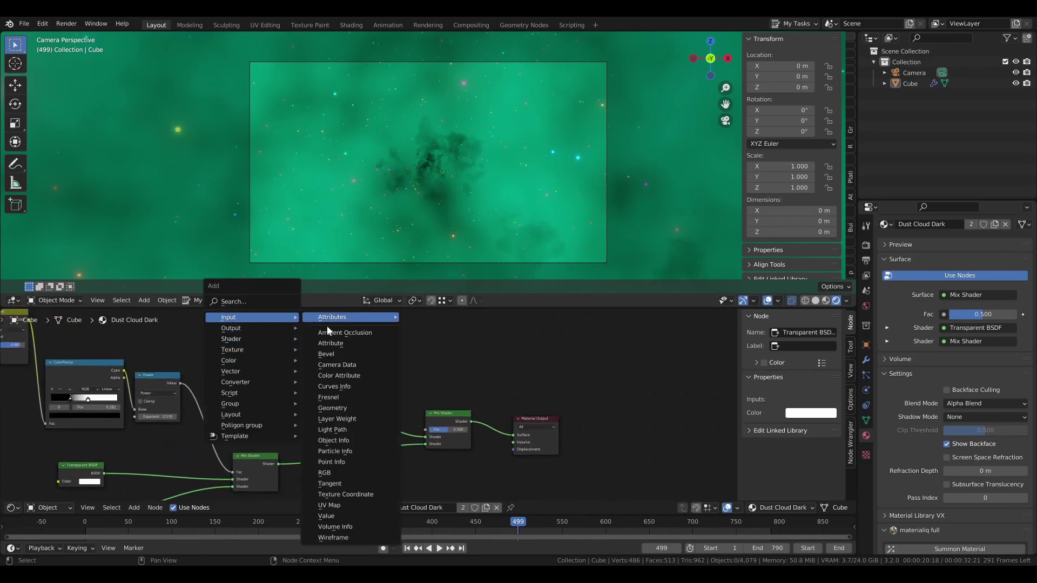
{"action": "left_click", "coordinate": [336, 442]}
{"action": "left_click", "coordinate": [265, 364]}
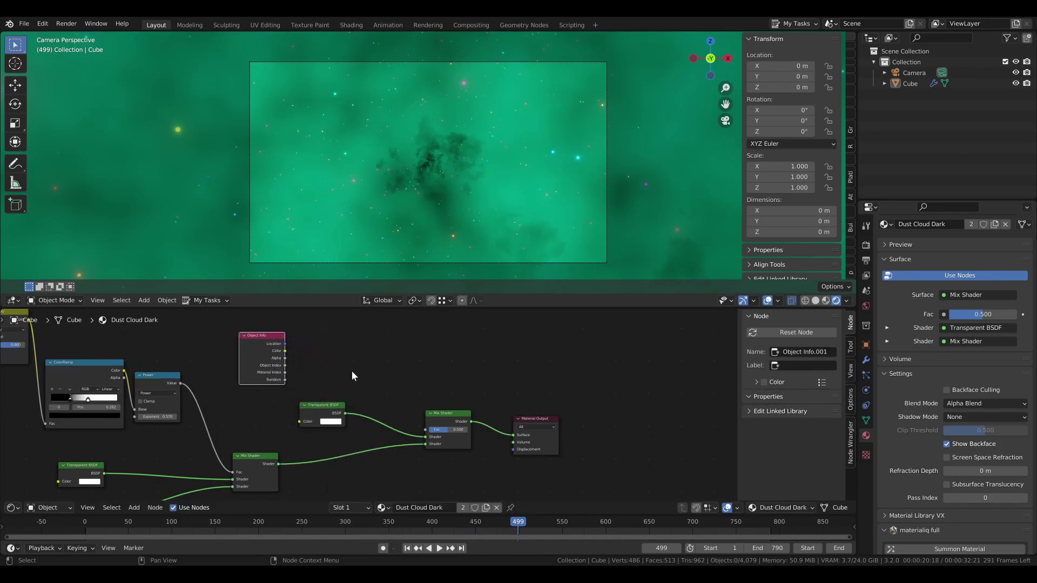
{"action": "key", "text": "shift+a"}
{"action": "mouse_move", "coordinate": [285, 421]}
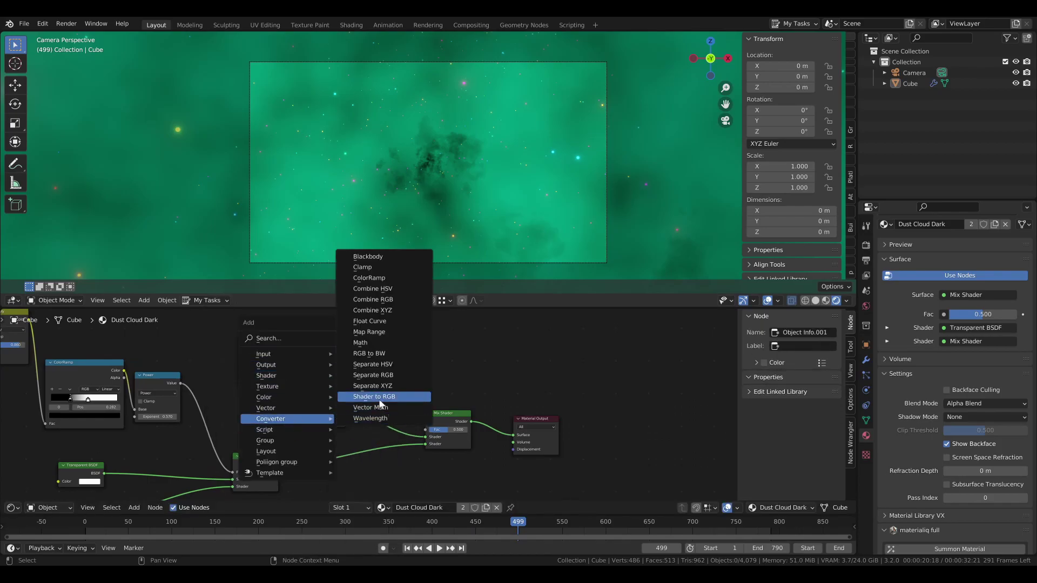
{"action": "left_click", "coordinate": [368, 385]}
{"action": "left_click", "coordinate": [319, 374]}
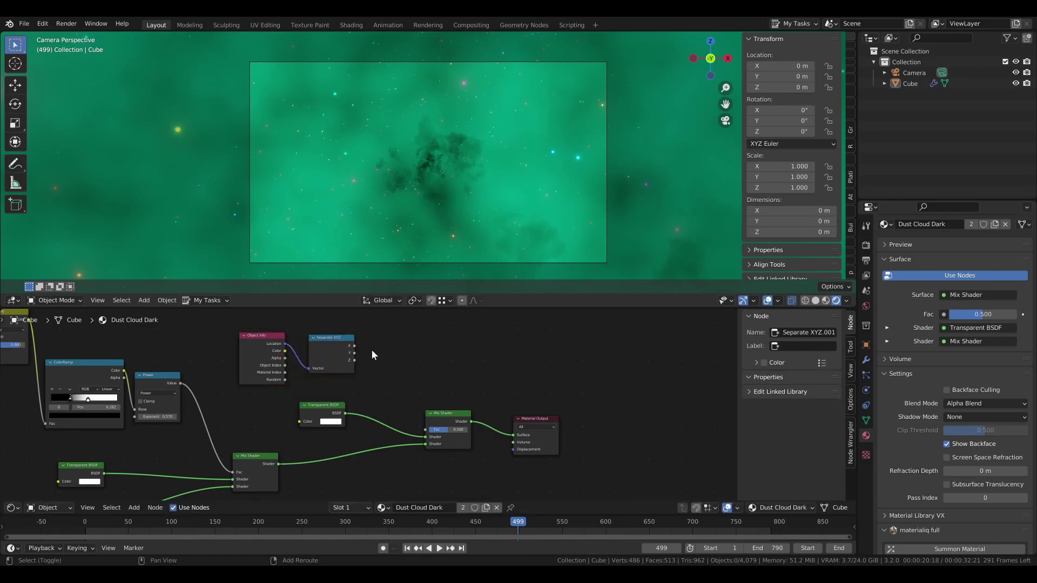
- Add a Math node set to Subtract that subtracts the Separate XYZ's Y output from 30
{"action": "key", "text": "shift+a"}
{"action": "mouse_move", "coordinate": [378, 350]}
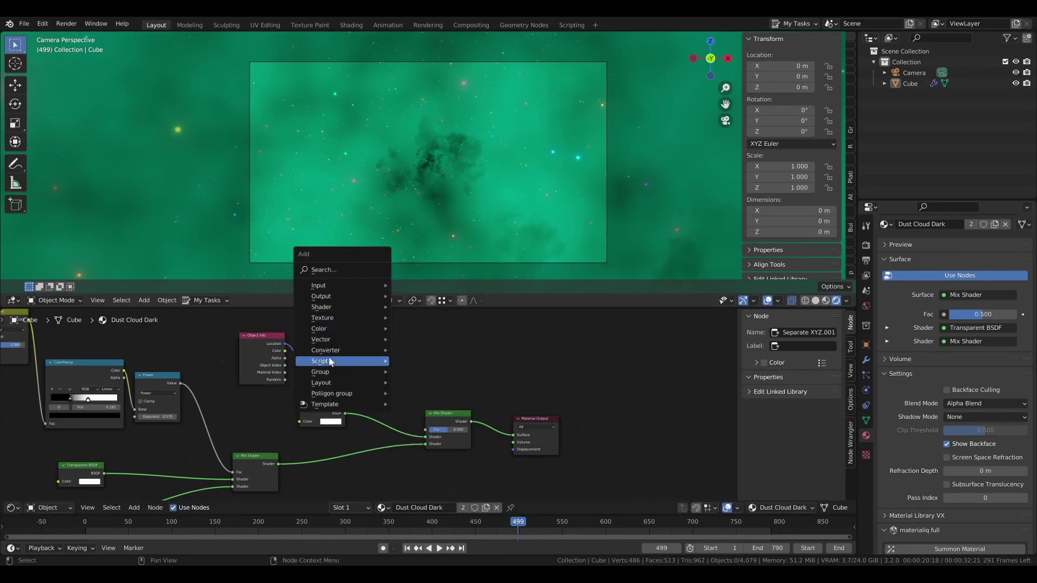
{"action": "mouse_move", "coordinate": [332, 353]}
{"action": "left_click", "coordinate": [421, 437]}
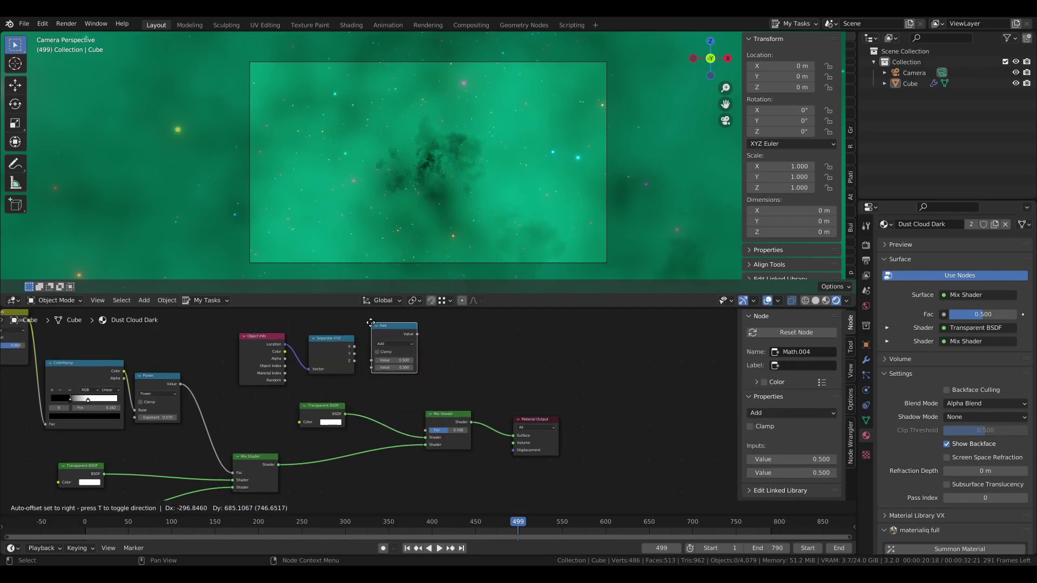
{"action": "left_click", "coordinate": [372, 324]}
{"action": "left_click", "coordinate": [391, 345]}
{"action": "left_click", "coordinate": [387, 369]}
{"action": "left_click_drag", "start_coordinate": [354, 357], "coordinate": [372, 367]}
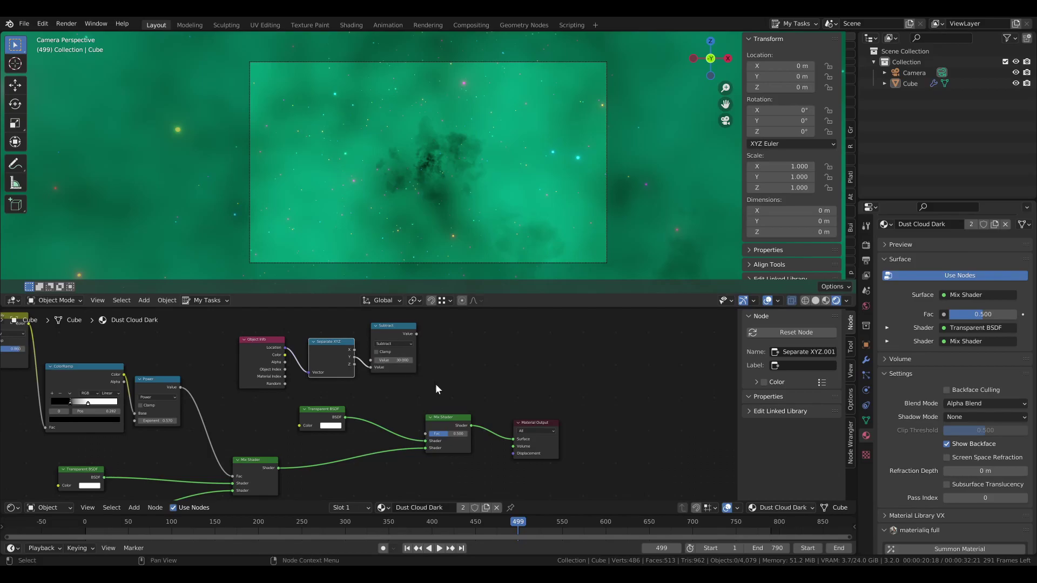
- Duplicate the Subtract node and change the copy's operation to Divide
{"action": "middle_click_drag", "start_coordinate": [446, 368], "coordinate": [379, 373]}
{"action": "scroll", "coordinate": [379, 373], "scroll_direction": "up", "scroll_amount": 1}
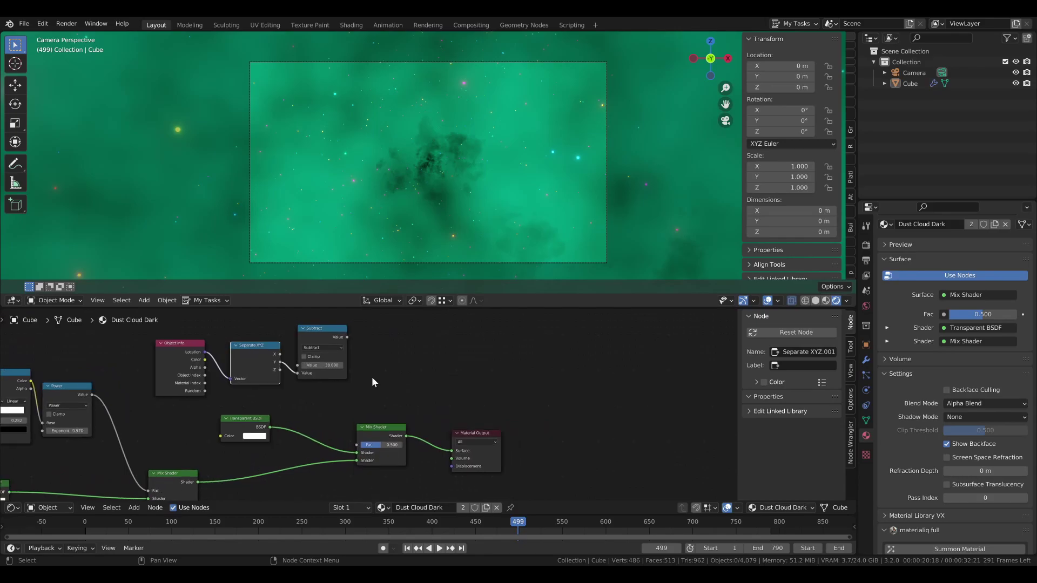
{"action": "left_click", "coordinate": [329, 328]}
{"action": "key", "text": "shift+d"}
{"action": "left_click", "coordinate": [397, 352]}
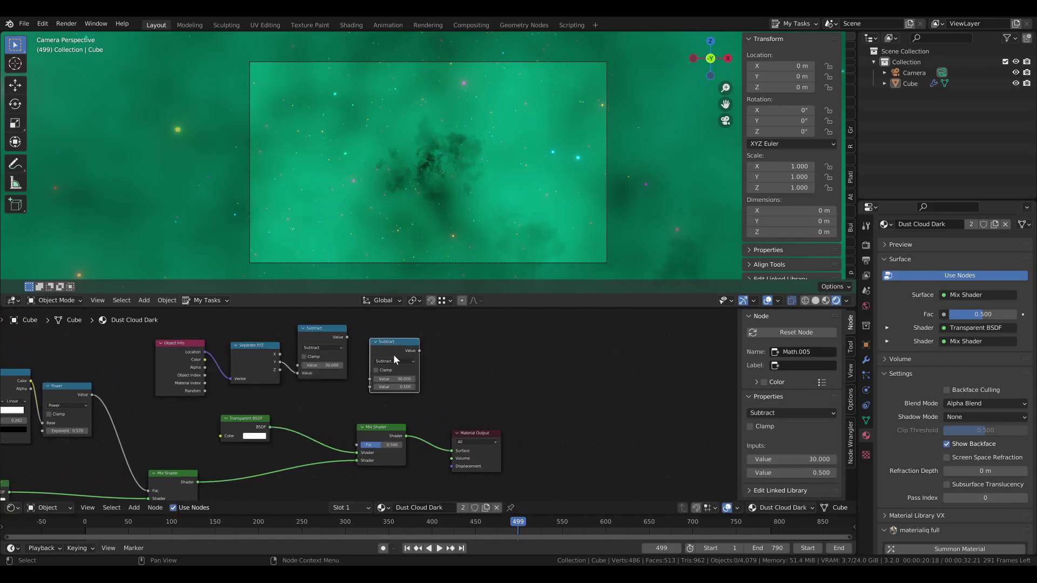
{"action": "left_click", "coordinate": [398, 360]}
{"action": "left_click", "coordinate": [386, 404]}
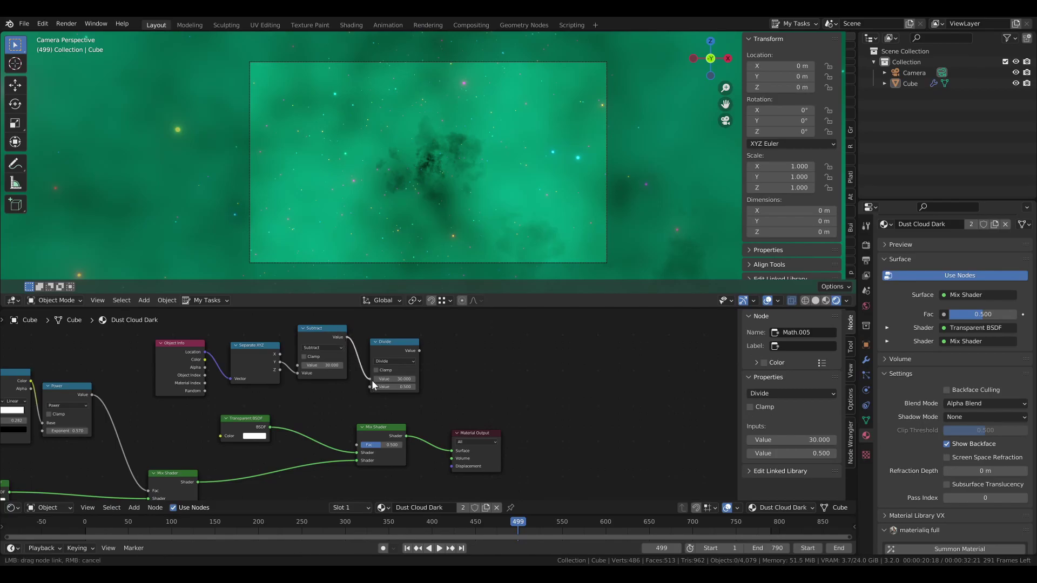
- Divide the Subtract result by 10, connect it to the new Mix Shader's Fac, and space out the Mix Shader and Material Output
{"action": "left_click_drag", "start_coordinate": [373, 381], "coordinate": [372, 382]}
{"action": "left_click", "coordinate": [397, 387]}
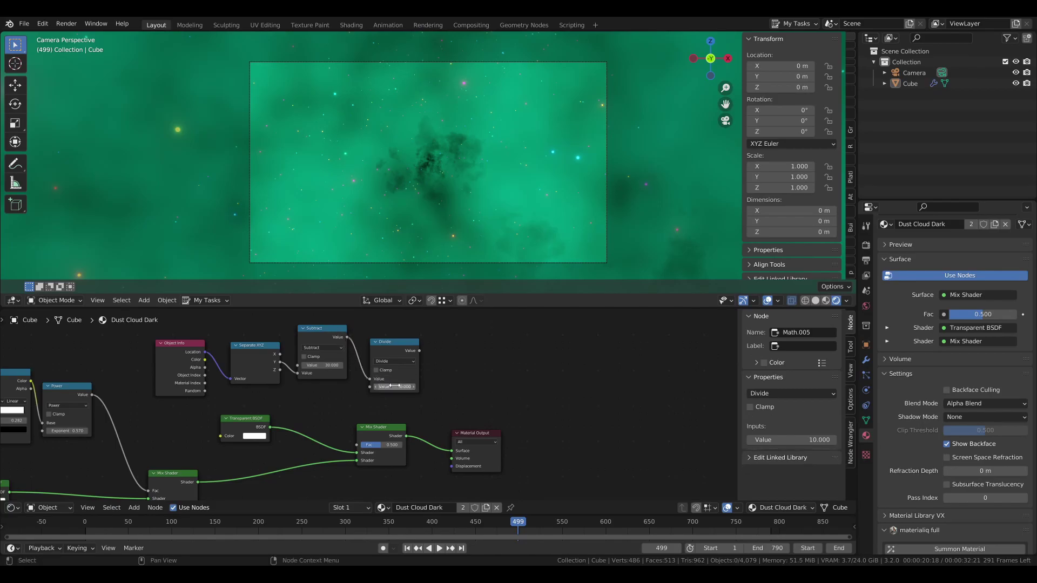
{"action": "left_click_drag", "start_coordinate": [365, 426], "coordinate": [598, 426]}
{"action": "left_click_drag", "start_coordinate": [505, 447], "coordinate": [504, 454]}
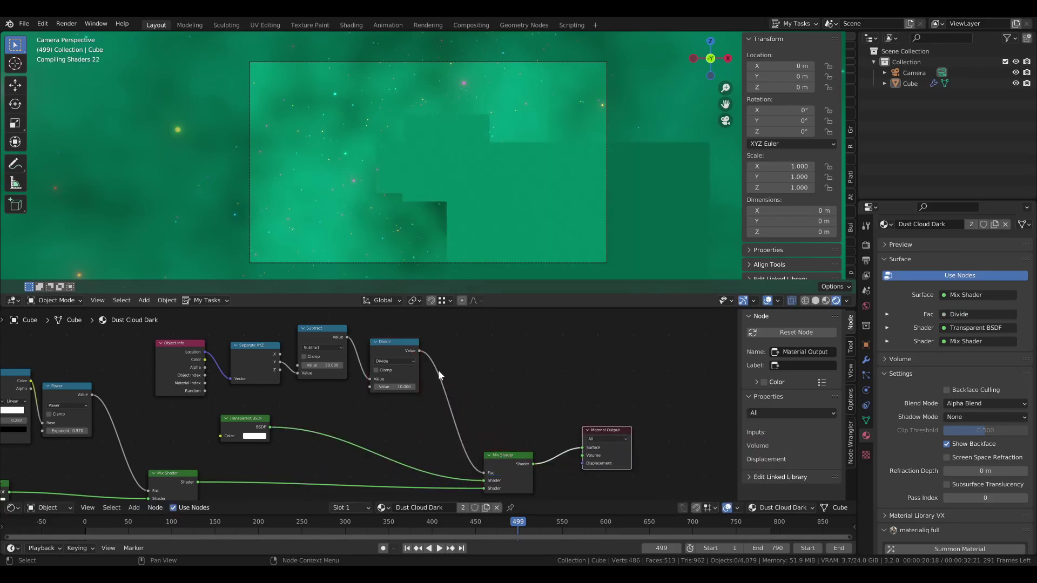
- Play the animation and step back to frame 719 to inspect how the nearby dust clouds fade
{"action": "key", "text": "space"}
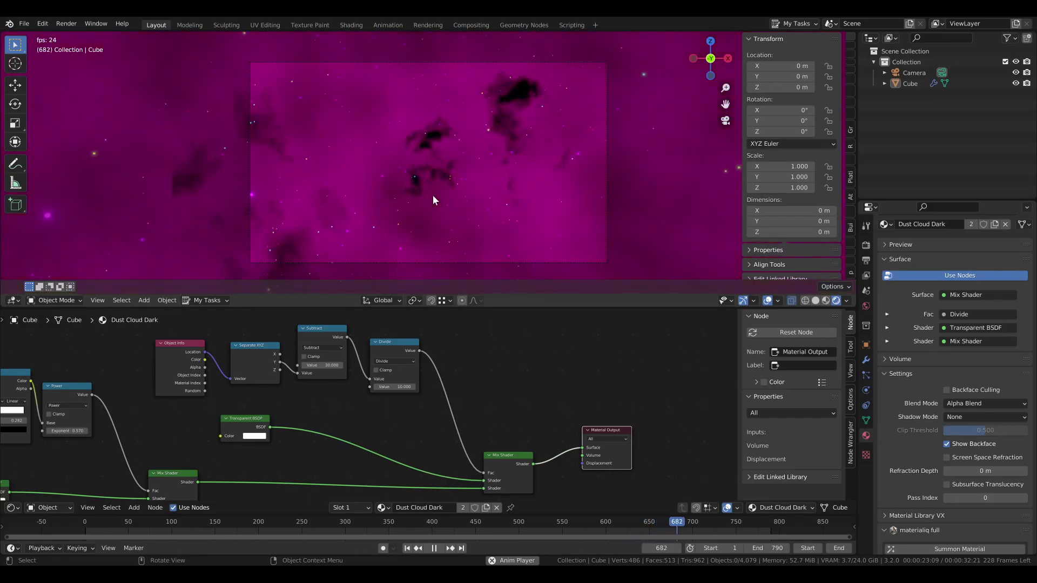
{"action": "key", "text": "space"}
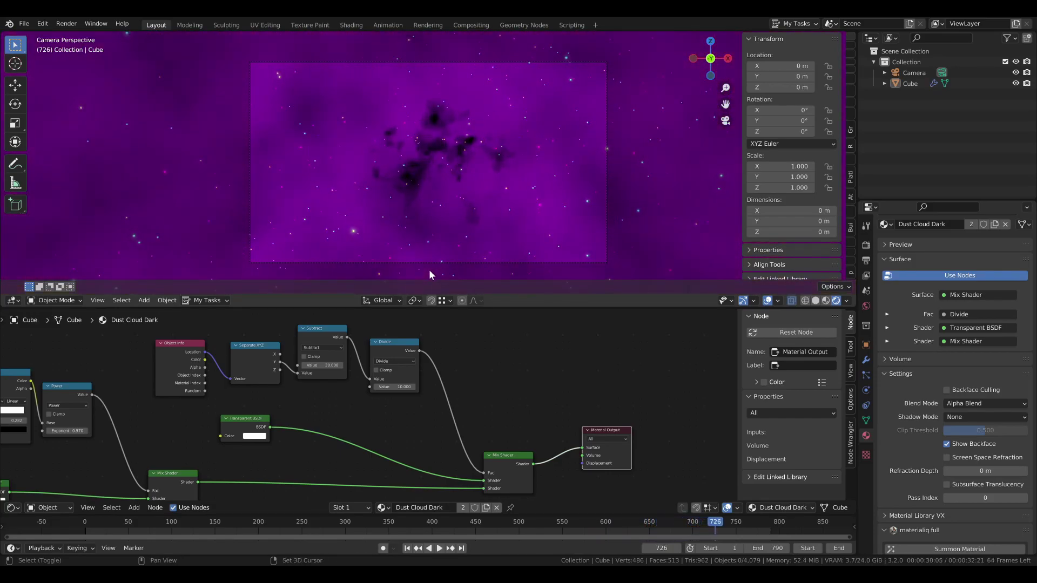
{"action": "key", "text": "Left"}
{"action": "key", "text": "Left"}
{"action": "key", "text": "Left"}
{"action": "key", "text": "Left"}
{"action": "key", "text": "Left"}
{"action": "key", "text": "Left"}
{"action": "key", "text": "Right"}
- Move the gradient ColorRamp's black stop closer to its white stop to tighten the mask
{"action": "scroll", "coordinate": [345, 408], "scroll_direction": "down", "scroll_amount": 5}
{"action": "middle_click_drag", "start_coordinate": [242, 423], "coordinate": [745, 426]}
{"action": "middle_click_drag", "start_coordinate": [257, 394], "coordinate": [324, 398]}
{"action": "scroll", "coordinate": [357, 391], "scroll_direction": "up", "scroll_amount": 3}
{"action": "scroll", "coordinate": [378, 390], "scroll_direction": "up", "scroll_amount": 3}
{"action": "middle_click_drag", "start_coordinate": [513, 390], "coordinate": [291, 390]}
{"action": "scroll", "coordinate": [432, 391], "scroll_direction": "up", "scroll_amount": 2}
{"action": "middle_click_drag", "start_coordinate": [432, 392], "coordinate": [361, 393]}
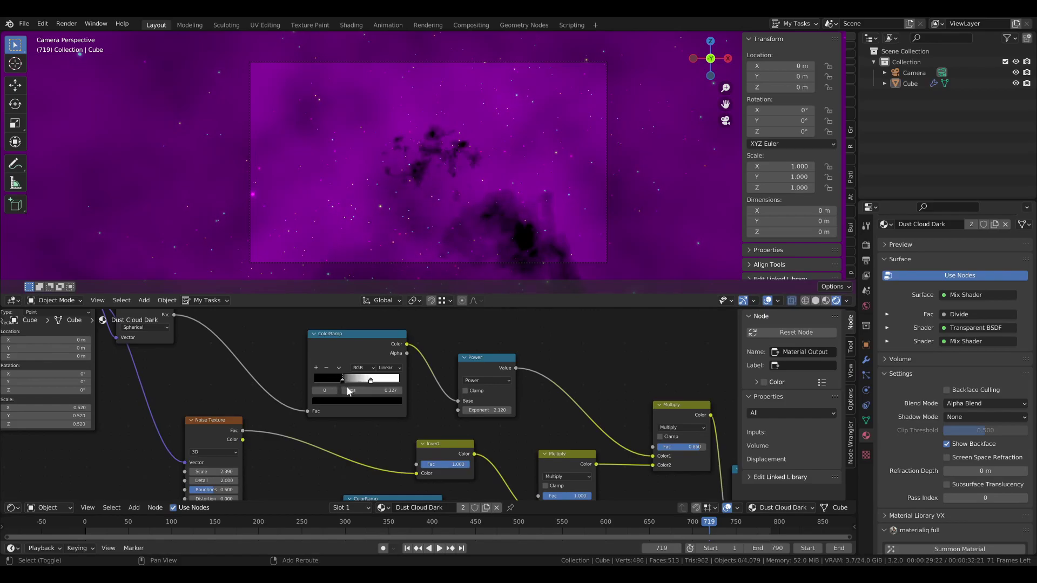
- Move the gradient mask nodes, from Texture Coordinate to Power, above the noise nodes and join them in a frame
{"action": "scroll", "coordinate": [323, 431], "scroll_direction": "down", "scroll_amount": 4}
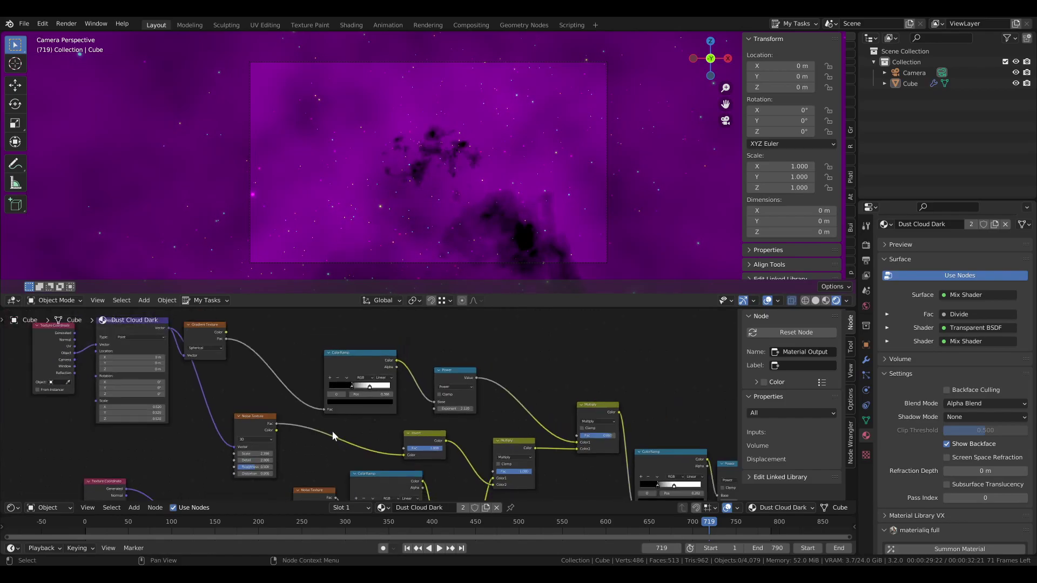
{"action": "scroll", "coordinate": [331, 430], "scroll_direction": "down", "scroll_amount": 3}
{"action": "middle_click_drag", "start_coordinate": [326, 429], "coordinate": [309, 403]}
{"action": "scroll", "coordinate": [241, 381], "scroll_direction": "down", "scroll_amount": 1}
{"action": "left_click_drag", "start_coordinate": [94, 332], "coordinate": [431, 375]}
{"action": "middle_click_drag", "start_coordinate": [370, 402], "coordinate": [368, 428]}
{"action": "key", "text": "g"}
{"action": "left_click", "coordinate": [374, 395]}
{"action": "key", "text": "ctrl+j"}
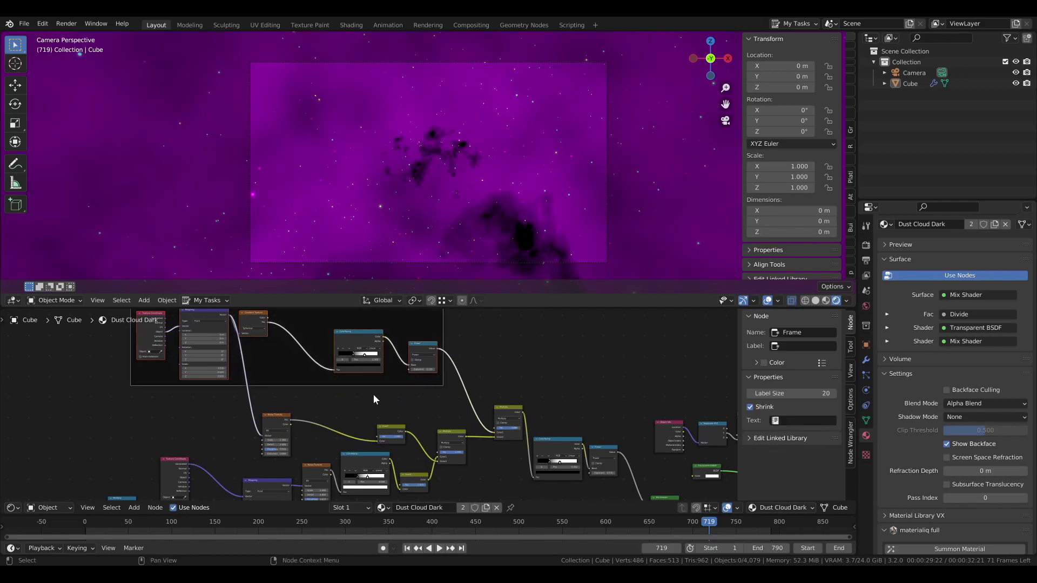
- Label the frame "Gradient" and set its label size to 64
{"action": "left_click", "coordinate": [790, 421]}
{"action": "type", "text": "Gradient"}
{"action": "key", "text": "Return"}
{"action": "middle_click_drag", "start_coordinate": [294, 313], "coordinate": [373, 366]}
{"action": "key", "text": "F2"}
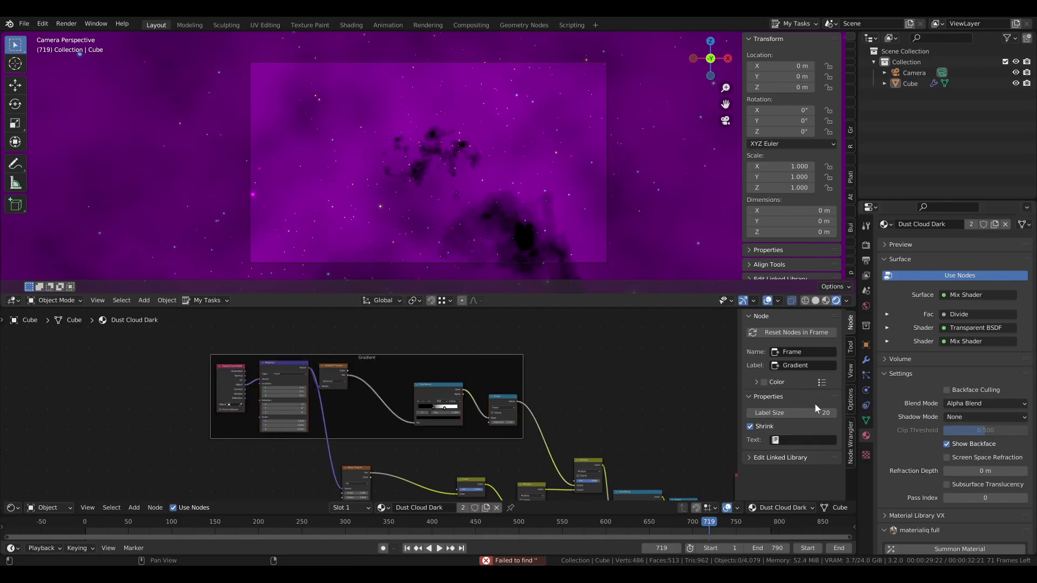
{"action": "scroll", "coordinate": [378, 386], "scroll_direction": "down", "scroll_amount": 2}
{"action": "left_click", "coordinate": [539, 397]}
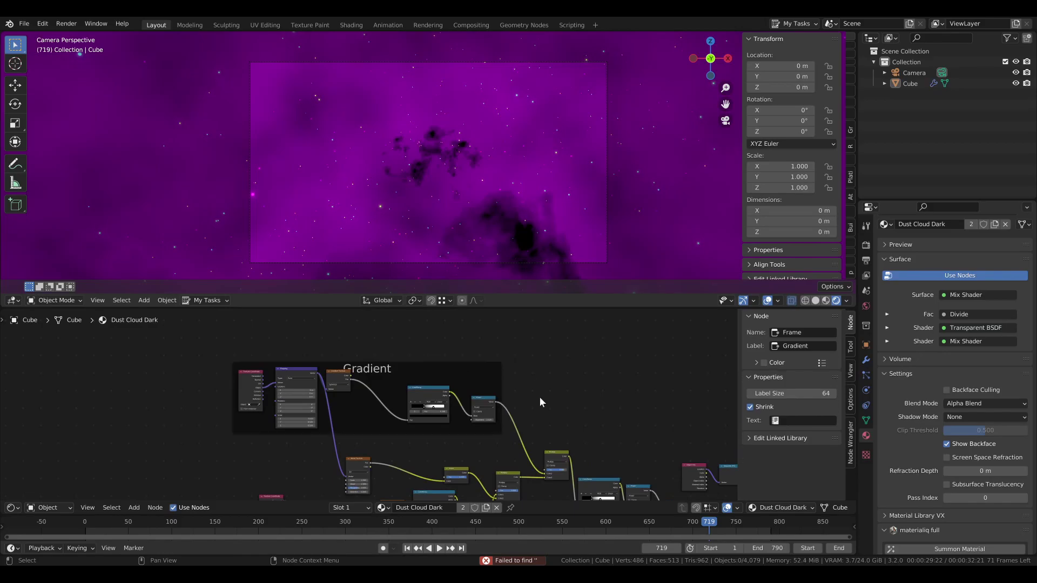
- Save the project file
{"action": "middle_click_drag", "start_coordinate": [542, 463], "coordinate": [507, 422]}
{"action": "scroll", "coordinate": [507, 422], "scroll_direction": "down", "scroll_amount": 1}
{"action": "key", "text": "ctrl+s"}
- Move the final ColorRamp's white stop to about 0.86 while the animation plays
{"action": "scroll", "coordinate": [426, 444], "scroll_direction": "down", "scroll_amount": 2}
{"action": "middle_click_drag", "start_coordinate": [302, 480], "coordinate": [329, 398]}
{"action": "scroll", "coordinate": [329, 398], "scroll_direction": "up", "scroll_amount": 2}
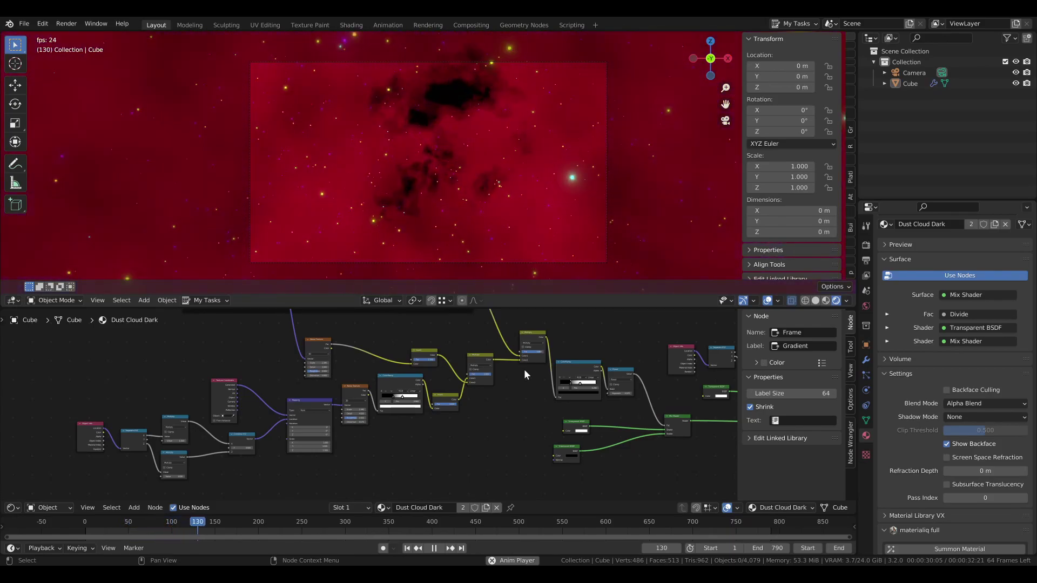
{"action": "middle_click_drag", "start_coordinate": [605, 389], "coordinate": [440, 411]}
{"action": "scroll", "coordinate": [468, 411], "scroll_direction": "up", "scroll_amount": 4}
{"action": "scroll", "coordinate": [467, 412], "scroll_direction": "up", "scroll_amount": 3}
{"action": "left_click_drag", "start_coordinate": [377, 397], "coordinate": [419, 403]}
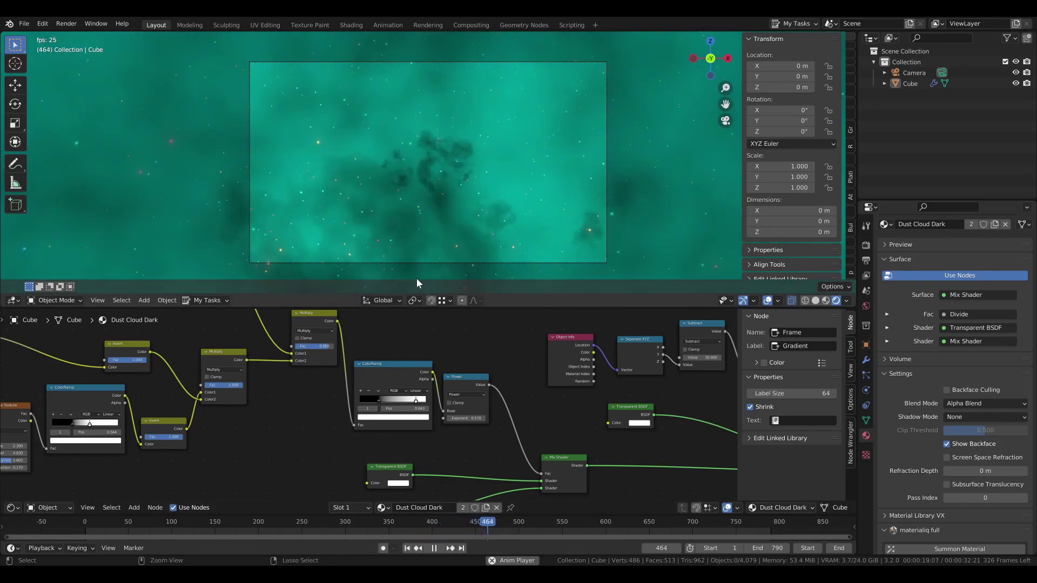
- Switch the shader node area to the Geometry Node Editor and bring the nodes around the Dust Cloud Dark Set Material into view
{"action": "left_click", "coordinate": [10, 508]}
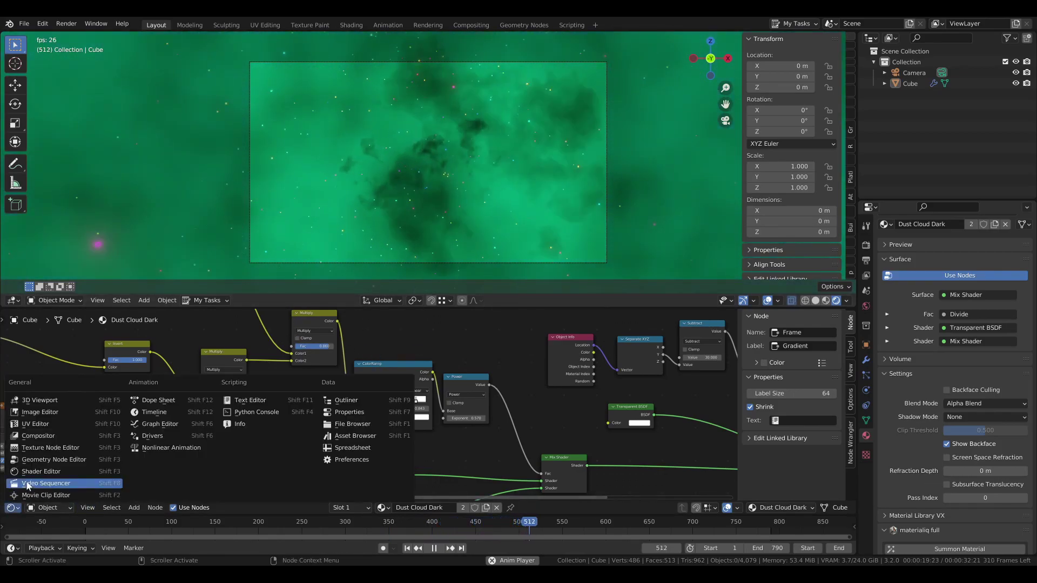
{"action": "left_click", "coordinate": [53, 456]}
{"action": "scroll", "coordinate": [339, 415], "scroll_direction": "down", "scroll_amount": 4}
{"action": "middle_click_drag", "start_coordinate": [506, 419], "coordinate": [358, 361]}
{"action": "scroll", "coordinate": [358, 361], "scroll_direction": "down", "scroll_amount": 4}
{"action": "middle_click_drag", "start_coordinate": [603, 471], "coordinate": [328, 334]}
{"action": "middle_click_drag", "start_coordinate": [435, 393], "coordinate": [412, 363]}
{"action": "scroll", "coordinate": [368, 392], "scroll_direction": "up", "scroll_amount": 2}
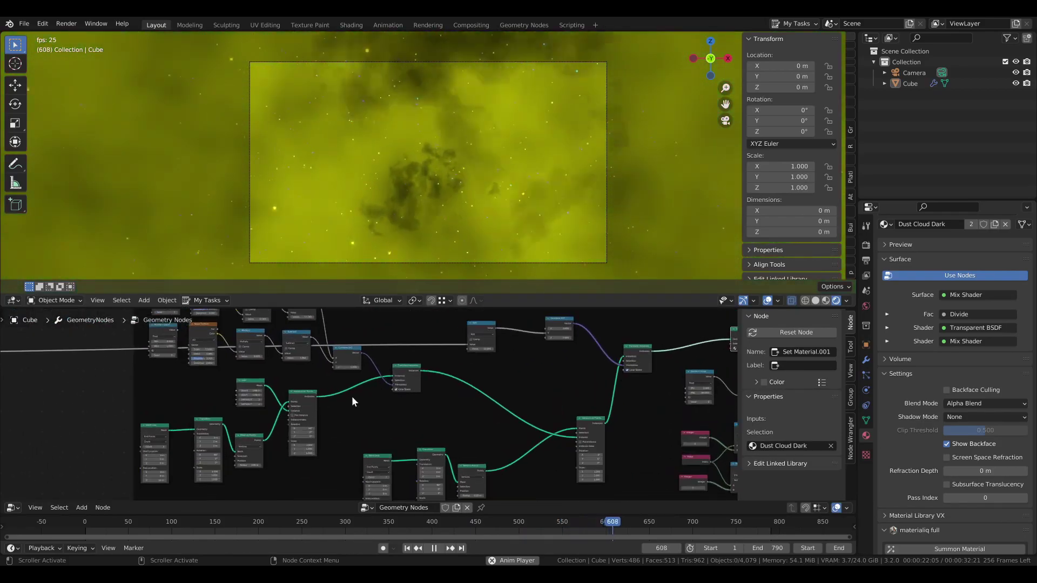
- Adjust the Scale of the Dust Clouds frame's upper Noise Texture to about 10.98 and the lower one to about 11.61
{"action": "middle_click_drag", "start_coordinate": [368, 393], "coordinate": [493, 445]}
{"action": "scroll", "coordinate": [371, 416], "scroll_direction": "up", "scroll_amount": 5}
{"action": "middle_click_drag", "start_coordinate": [328, 378], "coordinate": [311, 394]}
{"action": "scroll", "coordinate": [313, 394], "scroll_direction": "up", "scroll_amount": 3}
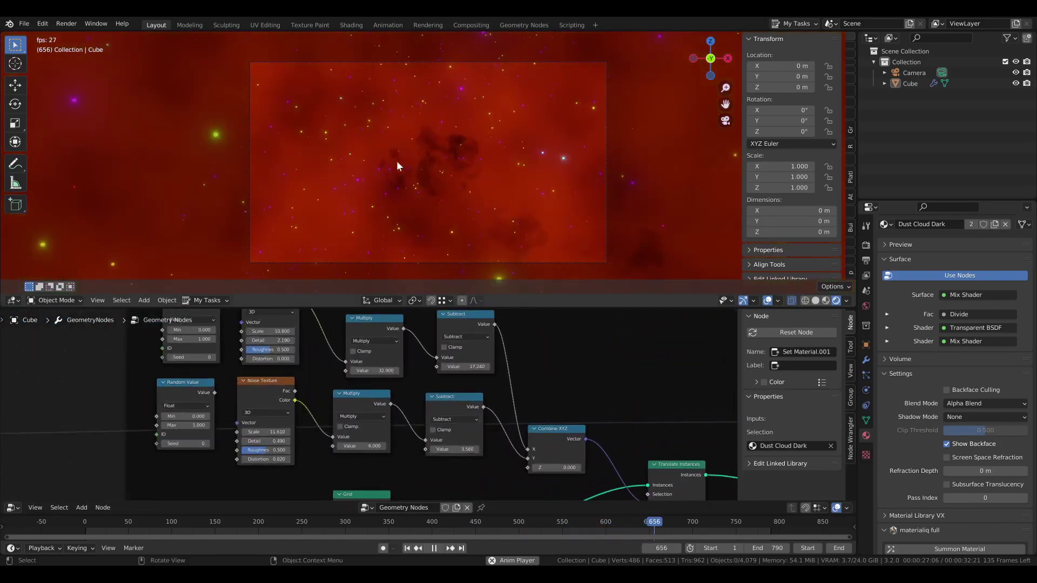
{"action": "middle_click_drag", "start_coordinate": [268, 352], "coordinate": [285, 364]}
{"action": "left_click_drag", "start_coordinate": [289, 342], "coordinate": [299, 343]}
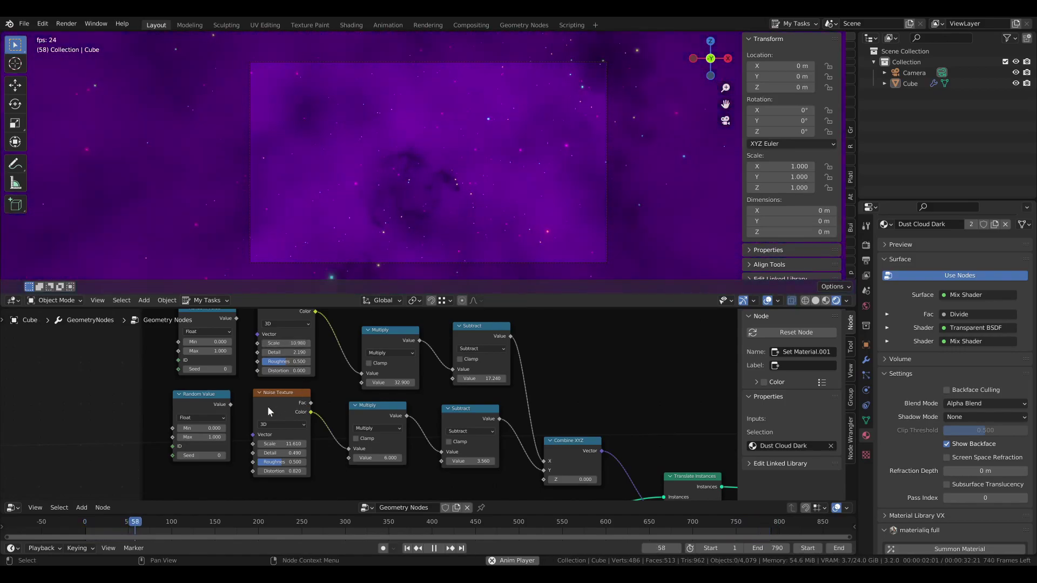
{"action": "left_click_drag", "start_coordinate": [280, 446], "coordinate": [281, 445]}
- Fine-tune the lower Subtract node's value in the Dust Clouds frame to about 3.56
{"action": "scroll", "coordinate": [417, 435], "scroll_direction": "down", "scroll_amount": 5}
{"action": "middle_click_drag", "start_coordinate": [458, 495], "coordinate": [350, 351]}
{"action": "middle_click_drag", "start_coordinate": [419, 365], "coordinate": [387, 448]}
{"action": "scroll", "coordinate": [397, 454], "scroll_direction": "up", "scroll_amount": 3}
{"action": "middle_click_drag", "start_coordinate": [319, 373], "coordinate": [372, 435]}
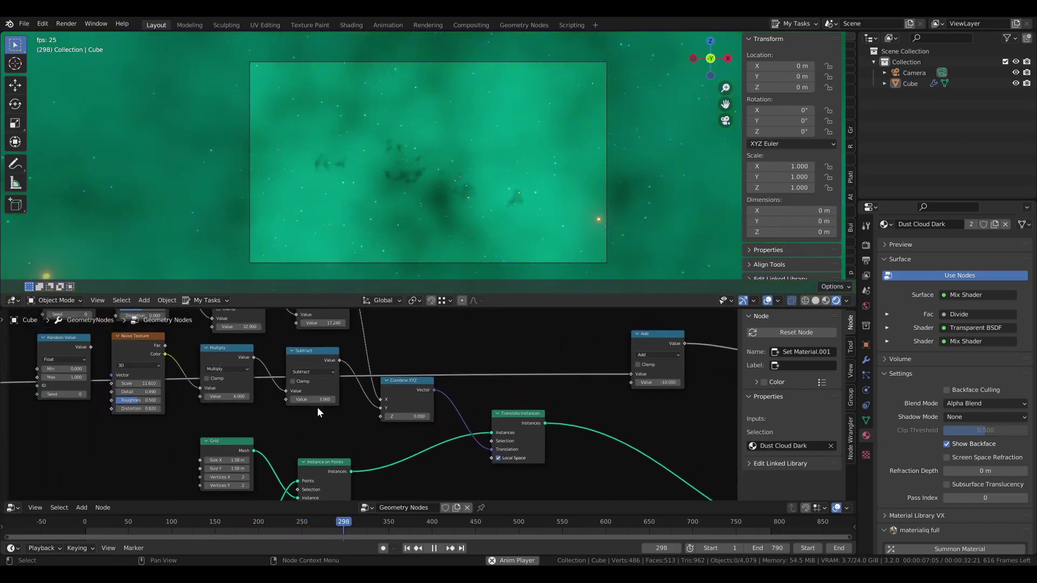
{"action": "left_click_drag", "start_coordinate": [312, 400], "coordinate": [302, 399], "text": "shift"}
- Save the project file and stop the animation playback
{"action": "middle_click_drag", "start_coordinate": [280, 398], "coordinate": [292, 427]}
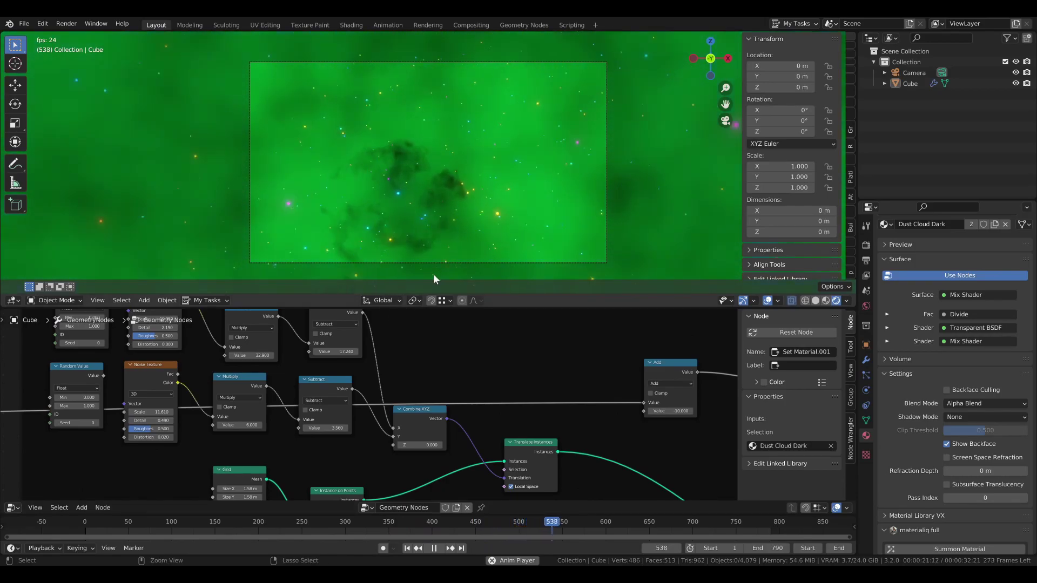
{"action": "key", "text": "ctrl+s"}
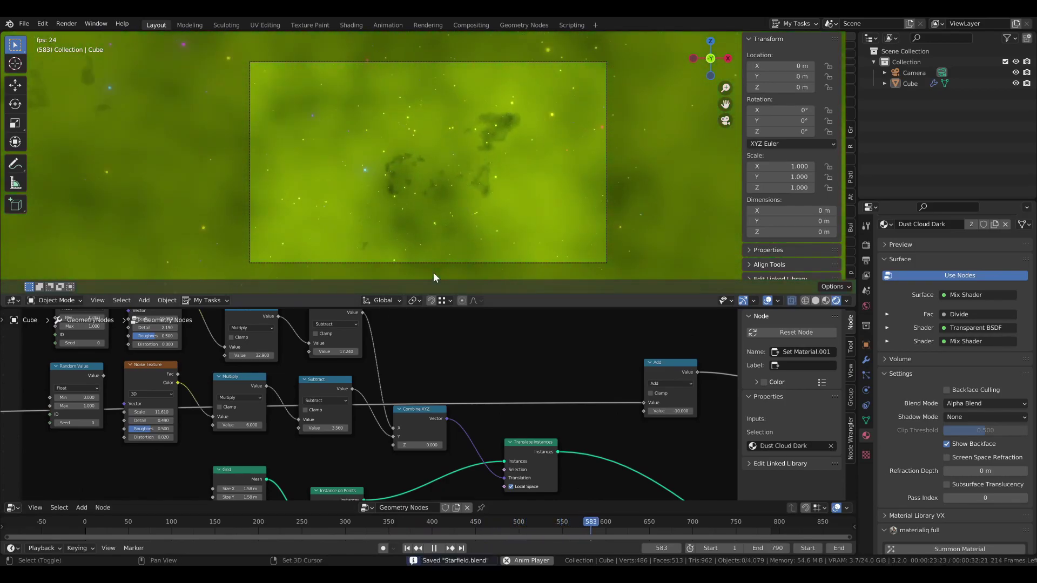
{"action": "key", "text": "space"}
- Duplicate the whole Dust Clouds frame with all its nodes and place the copy directly below the original
{"action": "scroll", "coordinate": [460, 401], "scroll_direction": "down", "scroll_amount": 6}
{"action": "scroll", "coordinate": [404, 375], "scroll_direction": "down", "scroll_amount": 8}
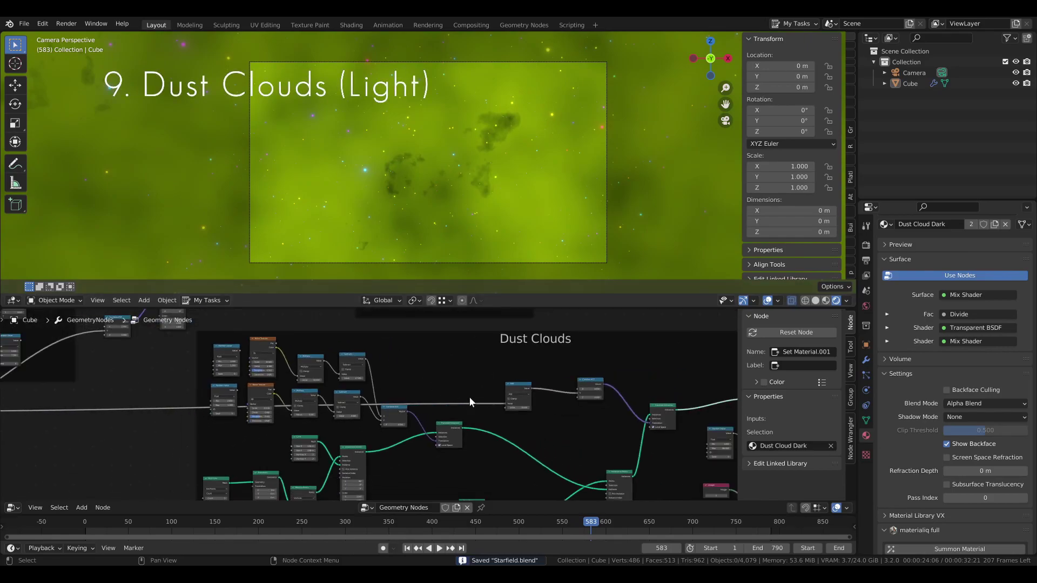
{"action": "scroll", "coordinate": [372, 384], "scroll_direction": "down", "scroll_amount": 4}
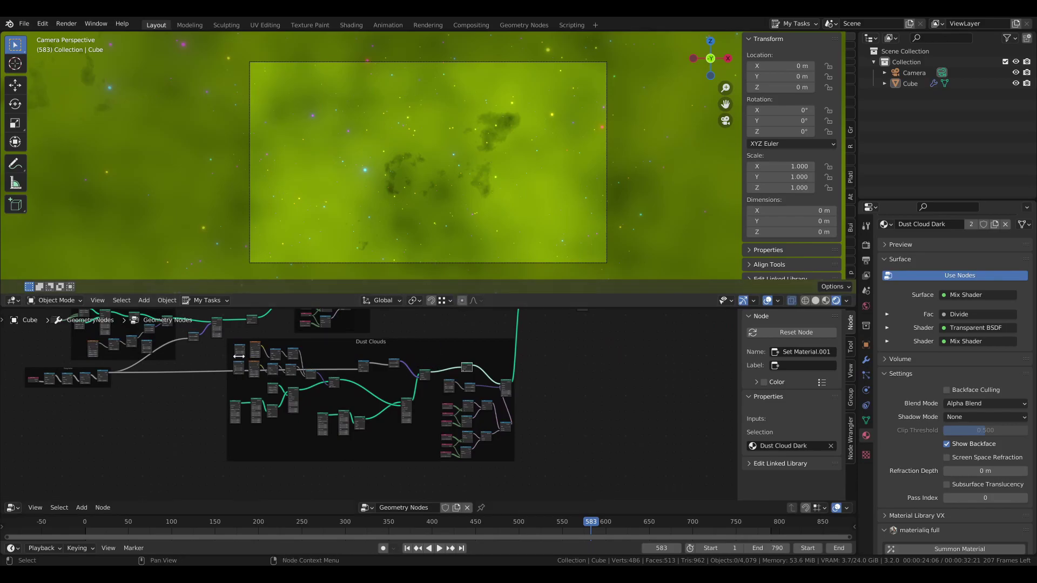
{"action": "left_click", "coordinate": [197, 419]}
{"action": "left_click_drag", "start_coordinate": [206, 466], "coordinate": [544, 343]}
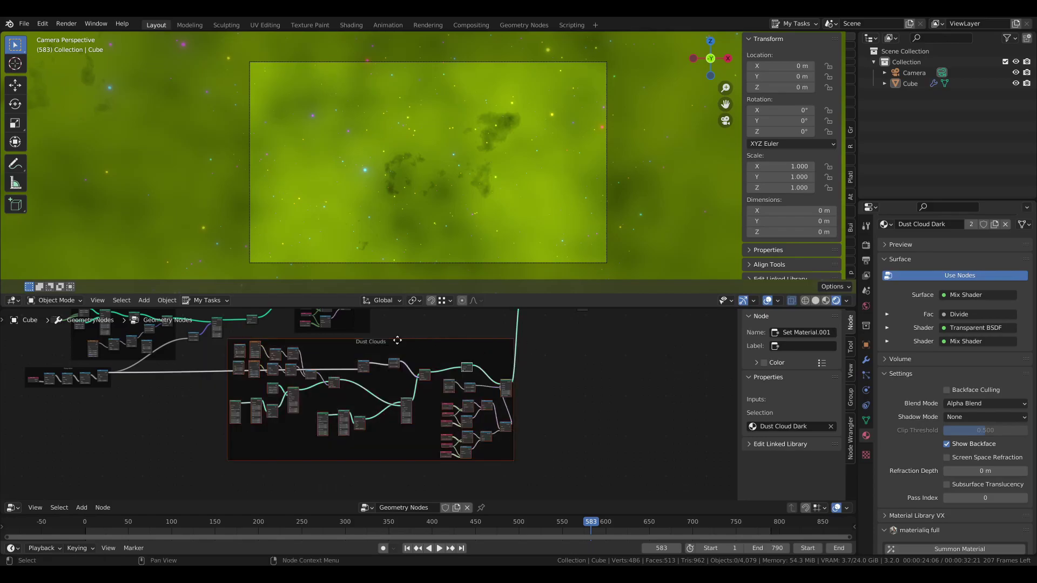
{"action": "scroll", "coordinate": [400, 340], "scroll_direction": "down", "scroll_amount": 3}
{"action": "key", "text": "shift+d"}
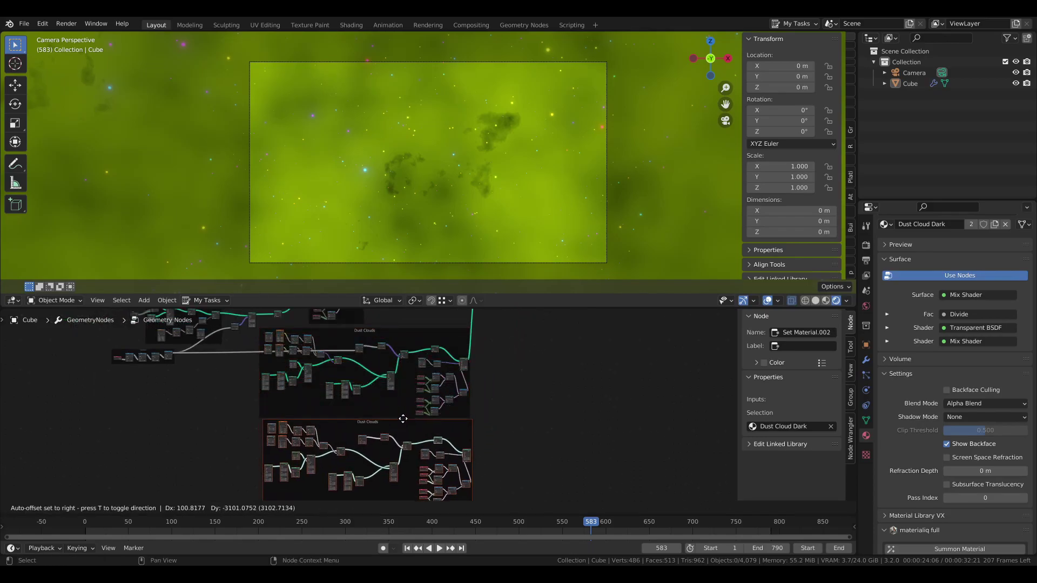
{"action": "left_click", "coordinate": [397, 425]}
- Link the shared value chain that drives the original Dust Clouds nodes to the Add node in the duplicated frame
{"action": "middle_click_drag", "start_coordinate": [282, 396], "coordinate": [332, 382]}
{"action": "scroll", "coordinate": [330, 385], "scroll_direction": "up", "scroll_amount": 1}
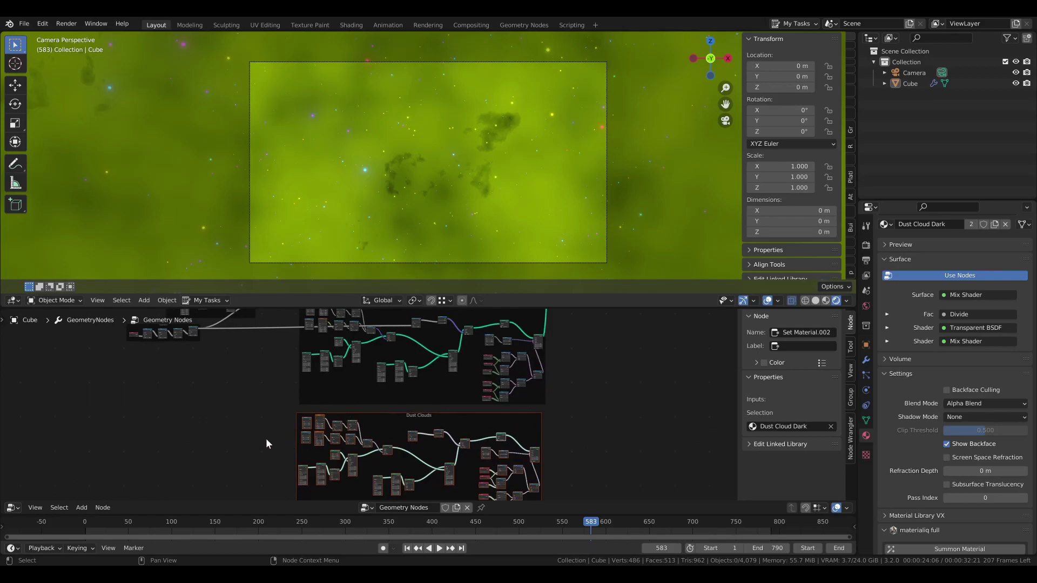
{"action": "right_click_drag", "start_coordinate": [195, 329], "coordinate": [355, 415], "text": "alt"}
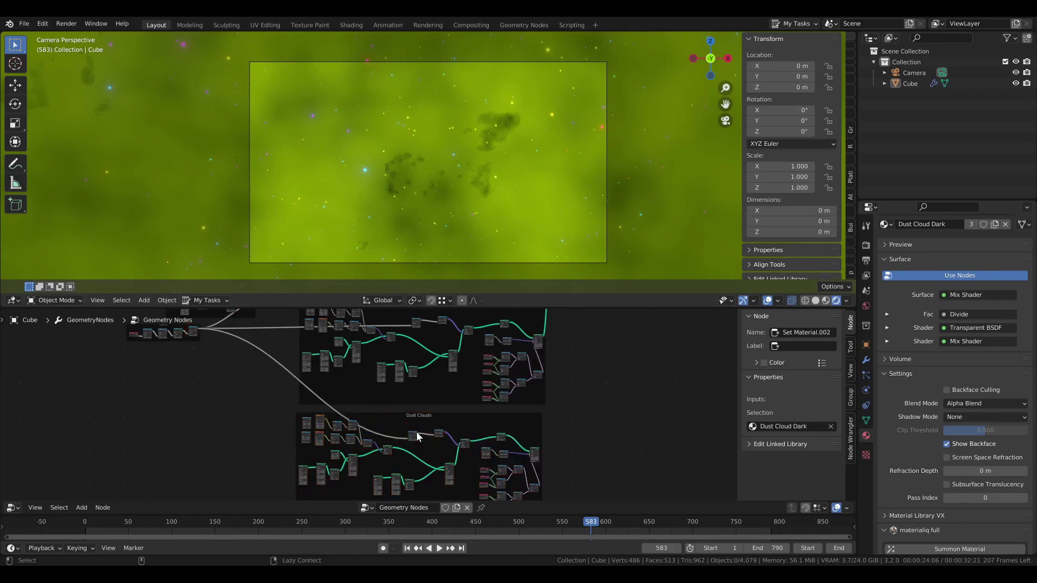
{"action": "scroll", "coordinate": [412, 440], "scroll_direction": "up", "scroll_amount": 6}
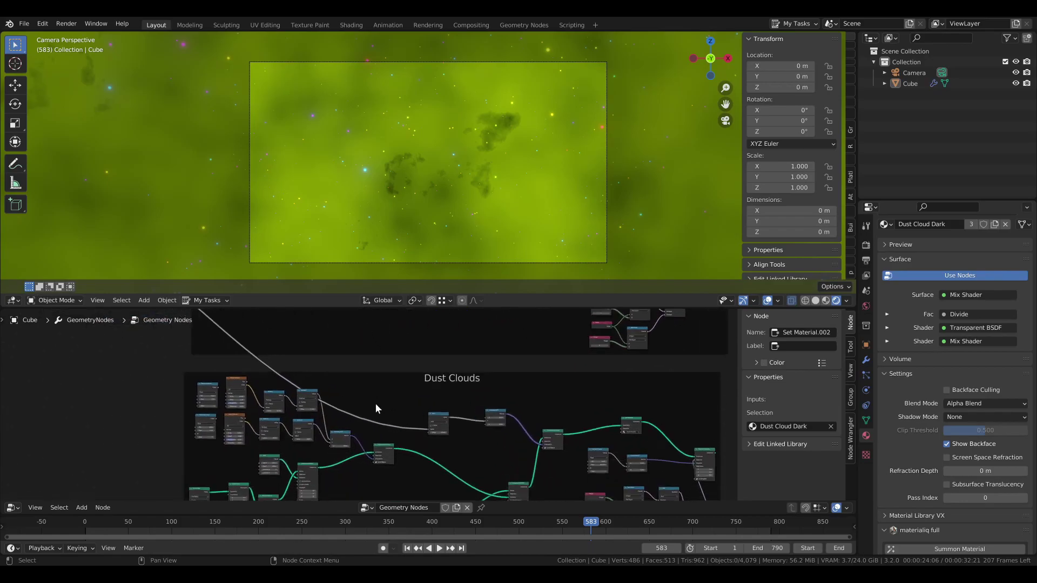
{"action": "scroll", "coordinate": [405, 408], "scroll_direction": "up", "scroll_amount": 3}
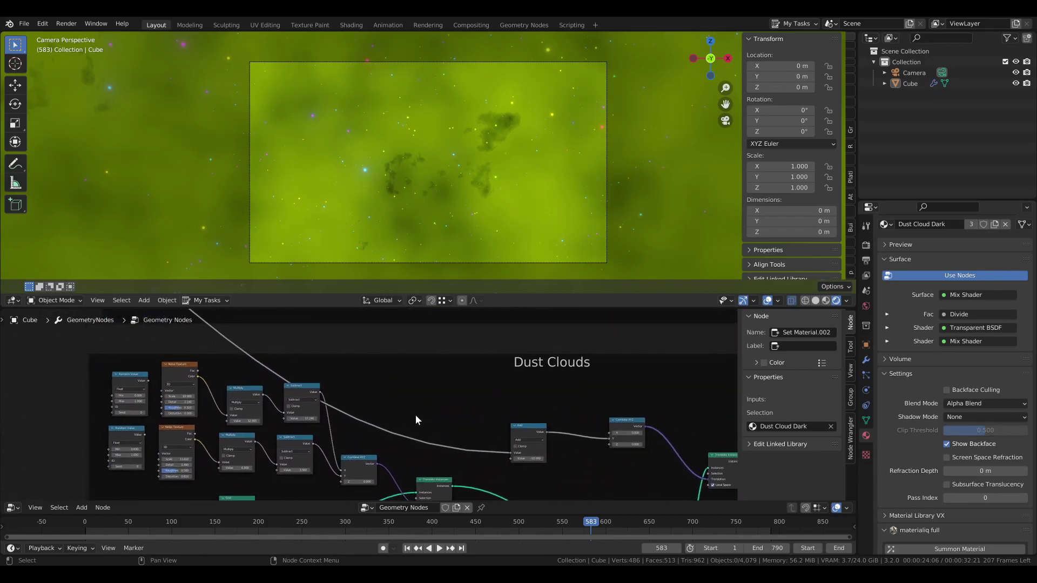
- Rename the duplicated frame's label to "Dust Clouds Light"
{"action": "middle_click_drag", "start_coordinate": [252, 349], "coordinate": [201, 319]}
{"action": "middle_click_drag", "start_coordinate": [472, 418], "coordinate": [313, 363]}
{"action": "scroll", "coordinate": [453, 374], "scroll_direction": "down", "scroll_amount": 2}
{"action": "middle_click_drag", "start_coordinate": [545, 388], "coordinate": [517, 416]}
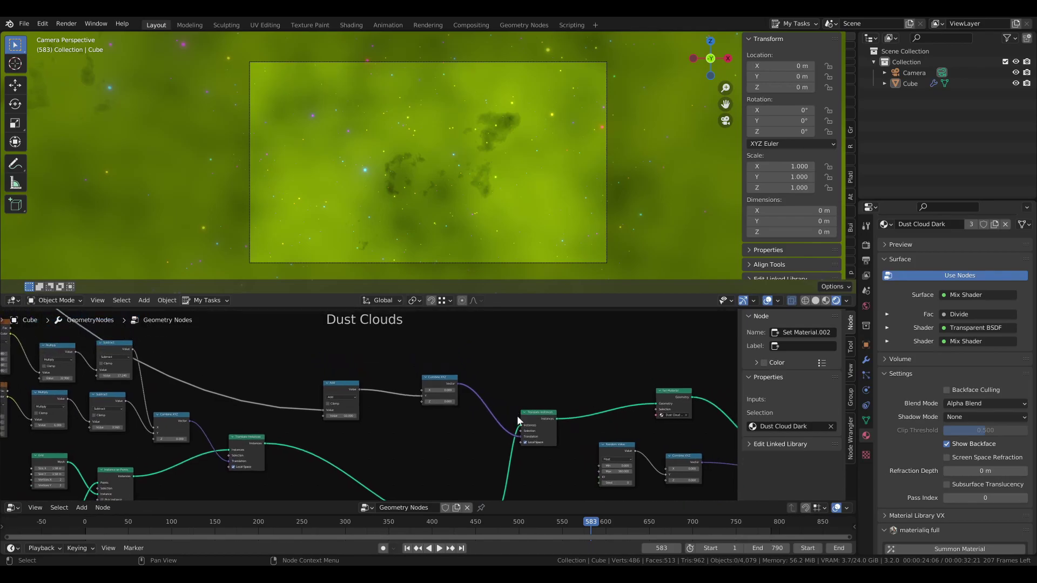
{"action": "left_click", "coordinate": [388, 324]}
{"action": "key", "text": "F2"}
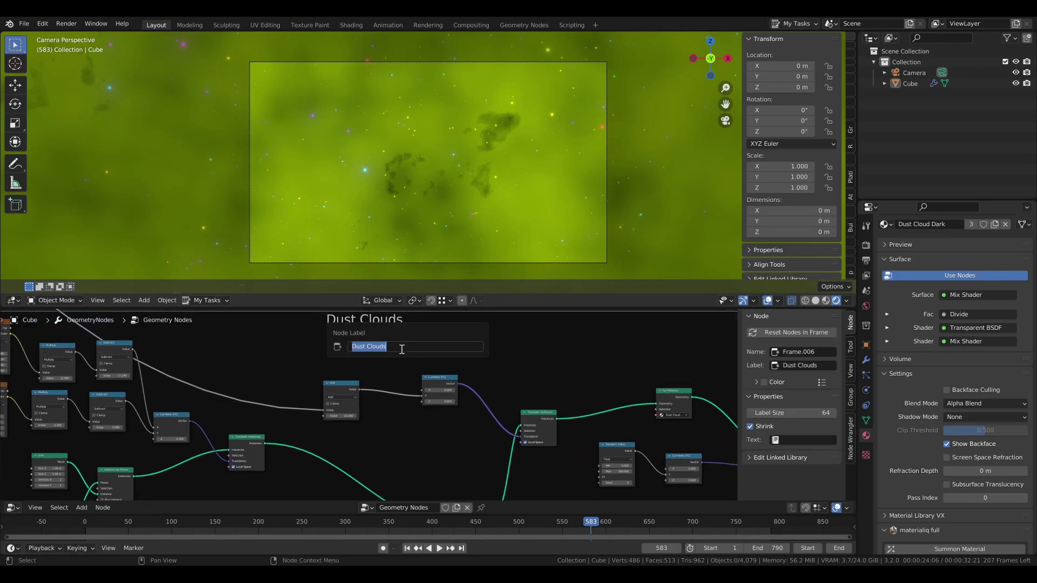
{"action": "key", "text": "Return"}
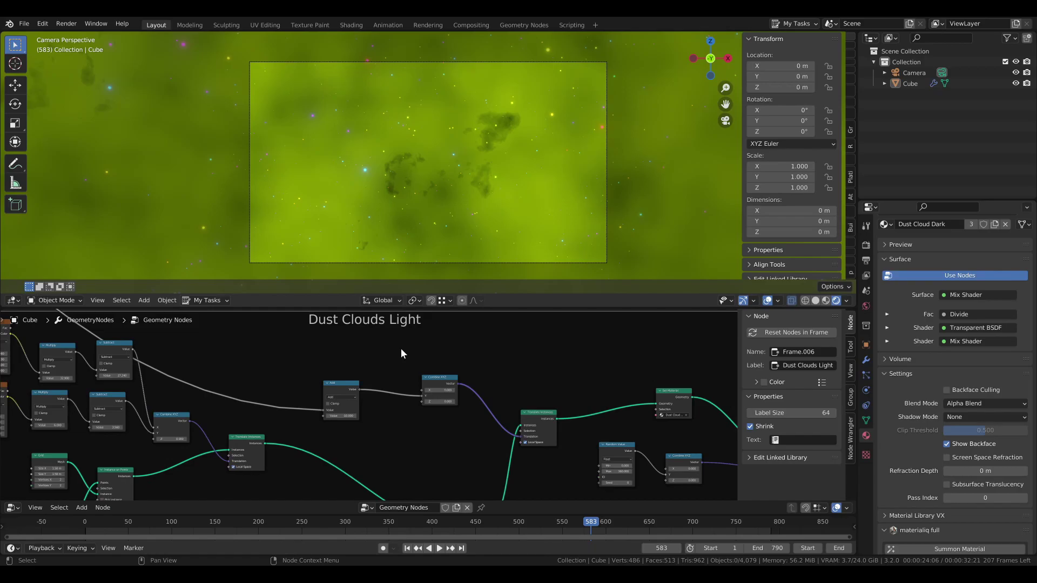
- Move the Join Geometry and Group Output nodes down beside the two dust cloud frames
{"action": "scroll", "coordinate": [401, 348], "scroll_direction": "down", "scroll_amount": 4}
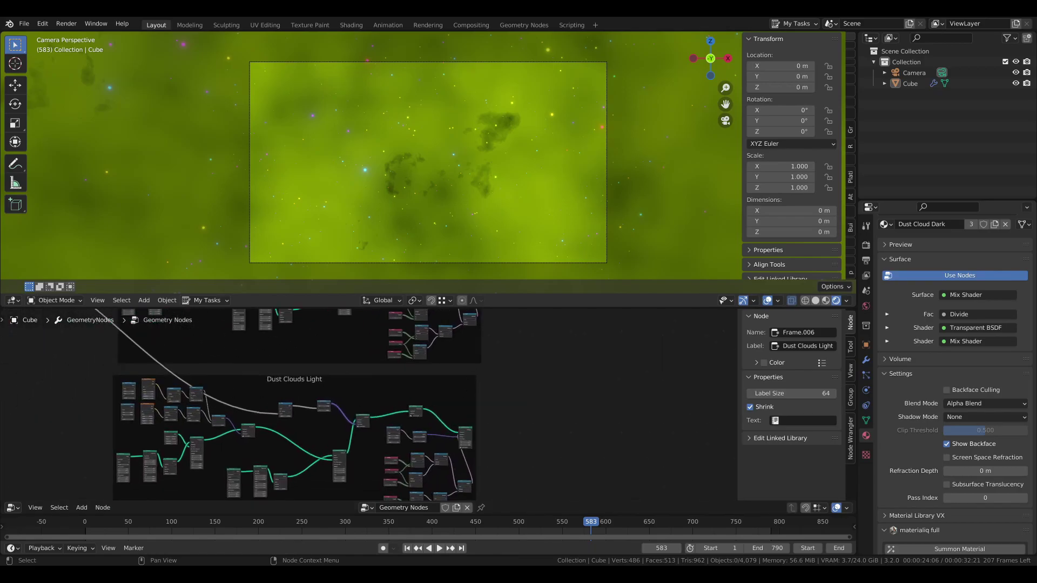
{"action": "middle_click_drag", "start_coordinate": [531, 322], "coordinate": [351, 422]}
{"action": "scroll", "coordinate": [351, 423], "scroll_direction": "down", "scroll_amount": 6}
{"action": "left_click_drag", "start_coordinate": [305, 314], "coordinate": [380, 337]}
{"action": "key", "text": "g"}
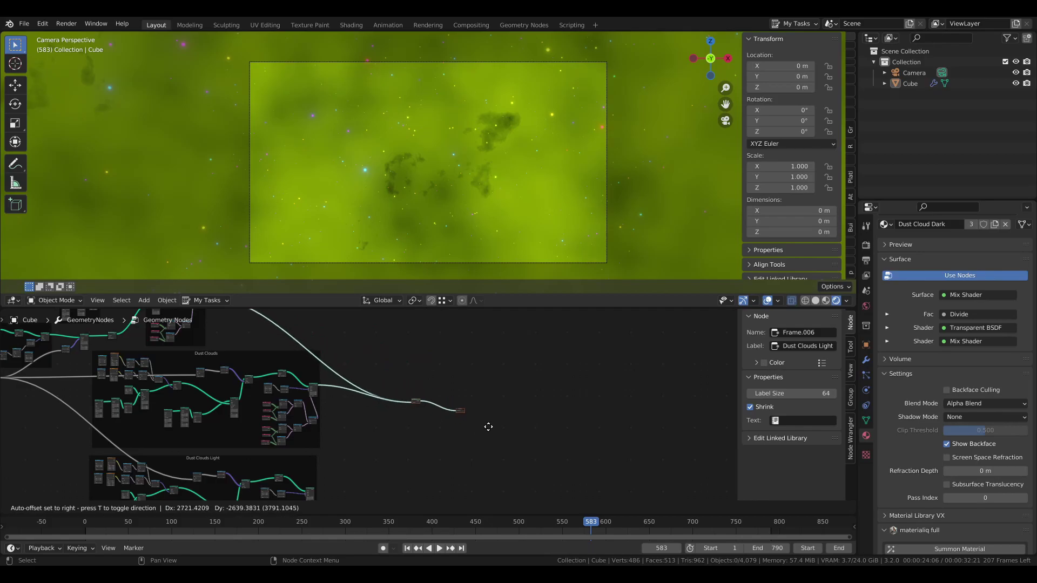
- Connect the final node of the Dust Clouds Light frame to the Join Geometry node
{"action": "scroll", "coordinate": [367, 417], "scroll_direction": "up", "scroll_amount": 10}
{"action": "scroll", "coordinate": [346, 397], "scroll_direction": "down", "scroll_amount": 4}
{"action": "middle_click_drag", "start_coordinate": [314, 436], "coordinate": [317, 394]}
{"action": "scroll", "coordinate": [316, 398], "scroll_direction": "down", "scroll_amount": 4}
{"action": "scroll", "coordinate": [296, 432], "scroll_direction": "down", "scroll_amount": 1}
{"action": "middle_click_drag", "start_coordinate": [289, 464], "coordinate": [287, 452]}
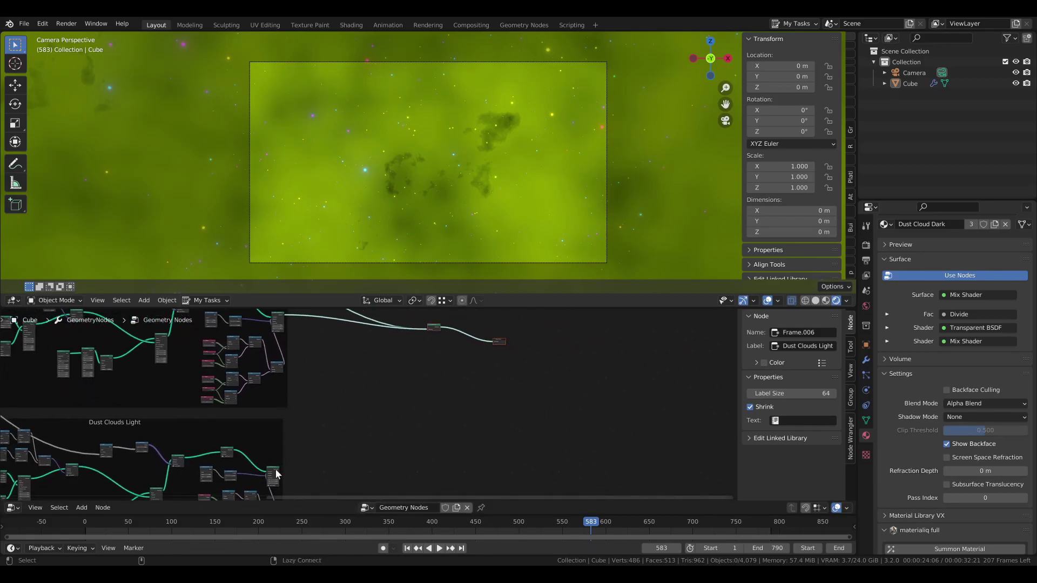
{"action": "right_click_drag", "start_coordinate": [273, 469], "coordinate": [399, 384], "text": "alt"}
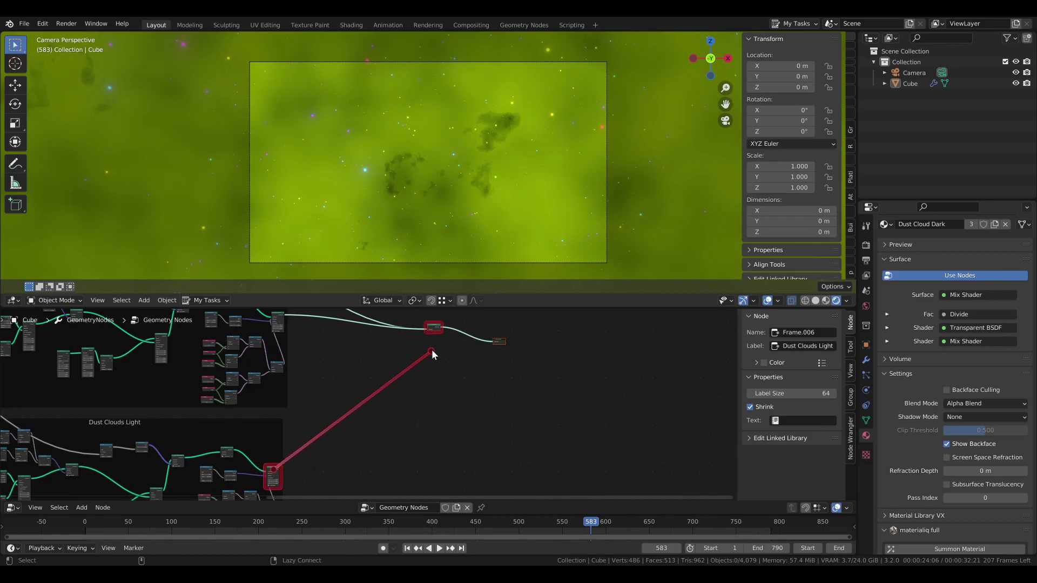
{"action": "right_click_drag", "start_coordinate": [444, 328], "coordinate": [435, 329], "text": "alt"}
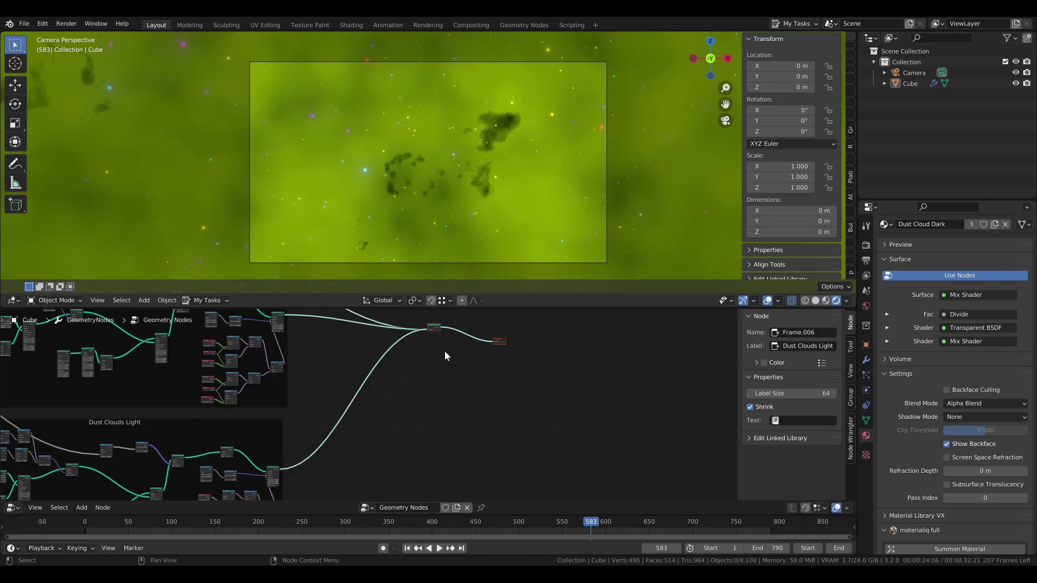
- Set the Scale of the two Noise Textures in Dust Clouds Light to about 11.15 for the upper and 11.81 for the lower
{"action": "scroll", "coordinate": [437, 350], "scroll_direction": "up", "scroll_amount": 2}
{"action": "scroll", "coordinate": [419, 283], "scroll_direction": "up", "scroll_amount": 1}
{"action": "scroll", "coordinate": [469, 170], "scroll_direction": "up", "scroll_amount": 1}
{"action": "scroll", "coordinate": [469, 168], "scroll_direction": "down", "scroll_amount": 1}
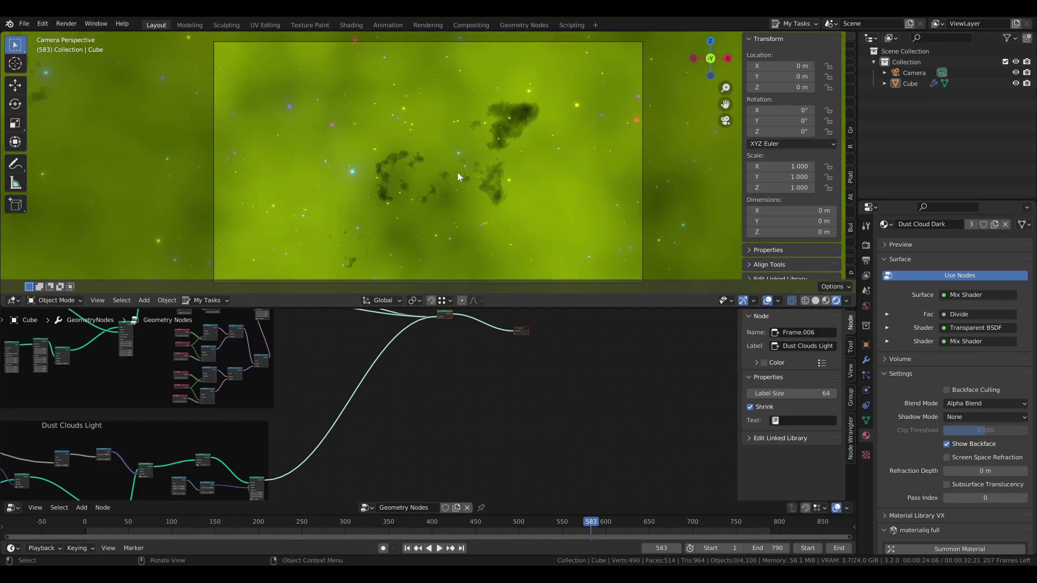
{"action": "middle_click_drag", "start_coordinate": [229, 429], "coordinate": [388, 413]}
{"action": "scroll", "coordinate": [387, 413], "scroll_direction": "up", "scroll_amount": 2}
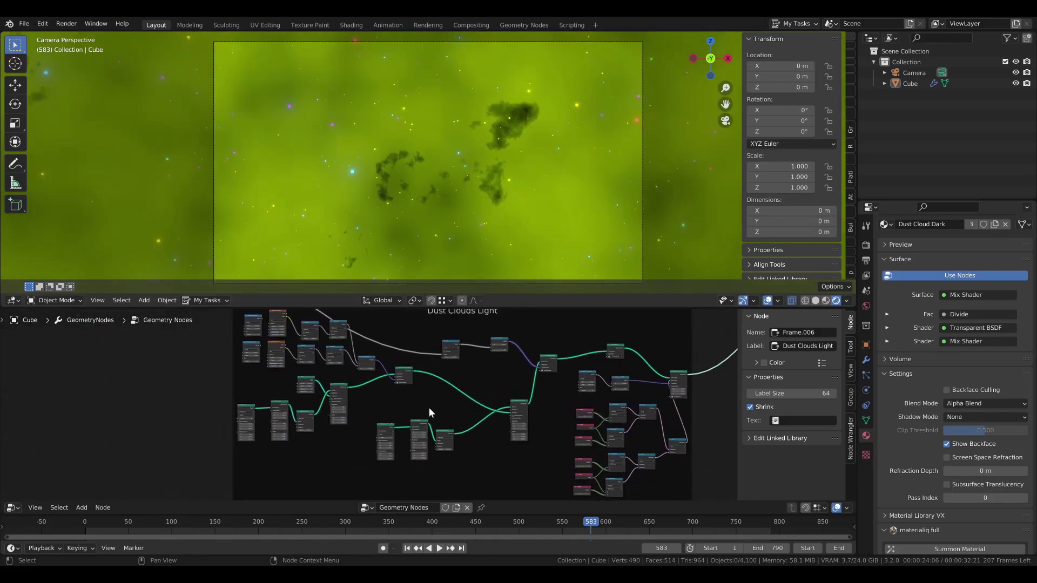
{"action": "scroll", "coordinate": [403, 410], "scroll_direction": "up", "scroll_amount": 2}
{"action": "middle_click_drag", "start_coordinate": [514, 402], "coordinate": [447, 458]}
{"action": "scroll", "coordinate": [186, 396], "scroll_direction": "up", "scroll_amount": 1}
{"action": "middle_click_drag", "start_coordinate": [197, 386], "coordinate": [341, 391]}
{"action": "scroll", "coordinate": [346, 393], "scroll_direction": "up", "scroll_amount": 3}
{"action": "middle_click_drag", "start_coordinate": [444, 412], "coordinate": [301, 405]}
{"action": "middle_click_drag", "start_coordinate": [237, 408], "coordinate": [360, 409]}
{"action": "scroll", "coordinate": [359, 409], "scroll_direction": "up", "scroll_amount": 4}
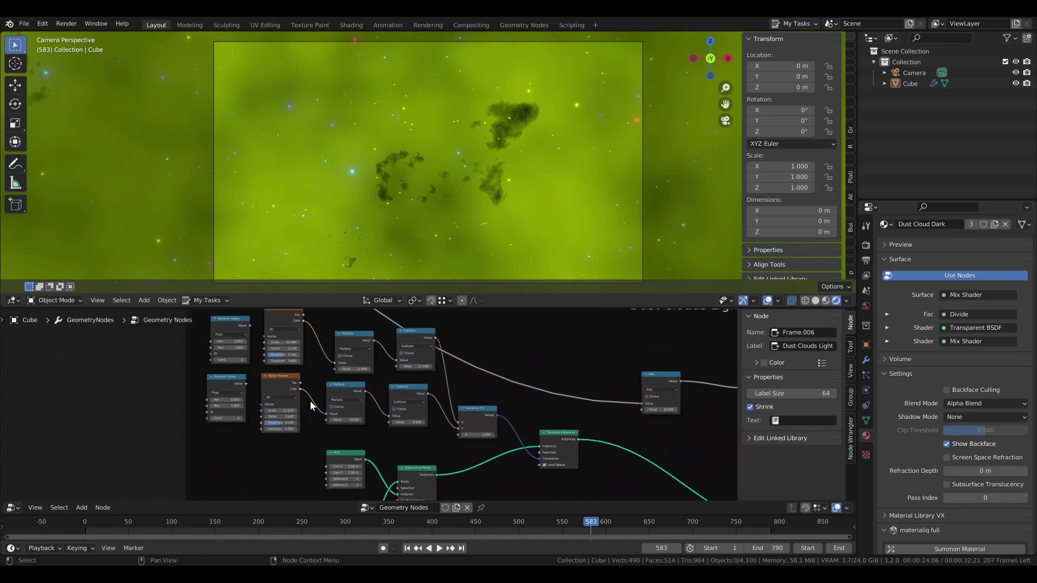
{"action": "middle_click_drag", "start_coordinate": [260, 385], "coordinate": [315, 419]}
{"action": "scroll", "coordinate": [315, 419], "scroll_direction": "up", "scroll_amount": 4}
{"action": "scroll", "coordinate": [322, 400], "scroll_direction": "up", "scroll_amount": 1}
{"action": "left_click_drag", "start_coordinate": [325, 363], "coordinate": [334, 364]}
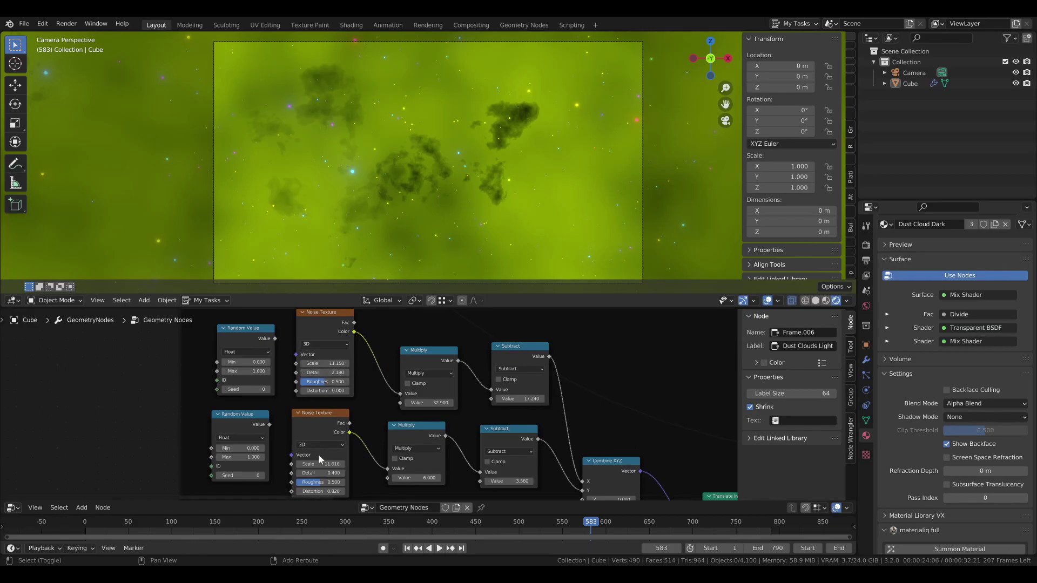
{"action": "left_click_drag", "start_coordinate": [316, 463], "coordinate": [323, 464]}
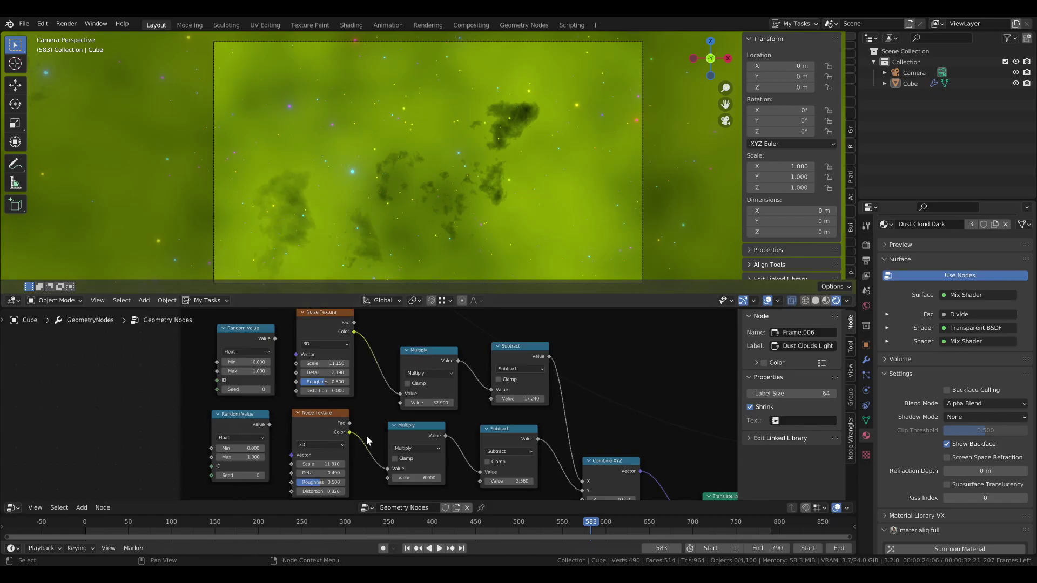
- Switch the node area to the Shader Editor and save the project file
{"action": "scroll", "coordinate": [245, 343], "scroll_direction": "down", "scroll_amount": 6}
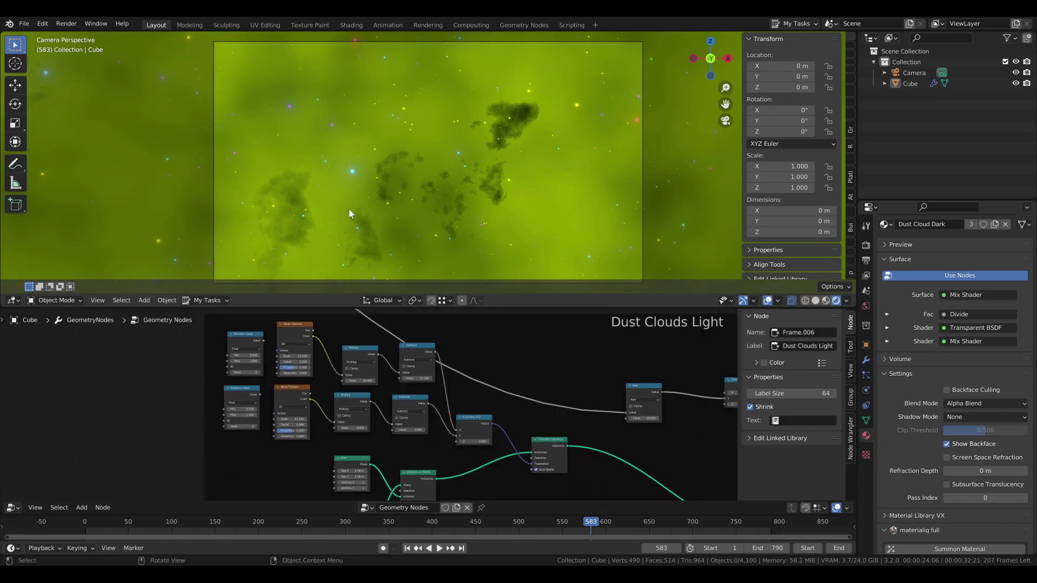
{"action": "left_click", "coordinate": [12, 508]}
{"action": "left_click", "coordinate": [33, 475]}
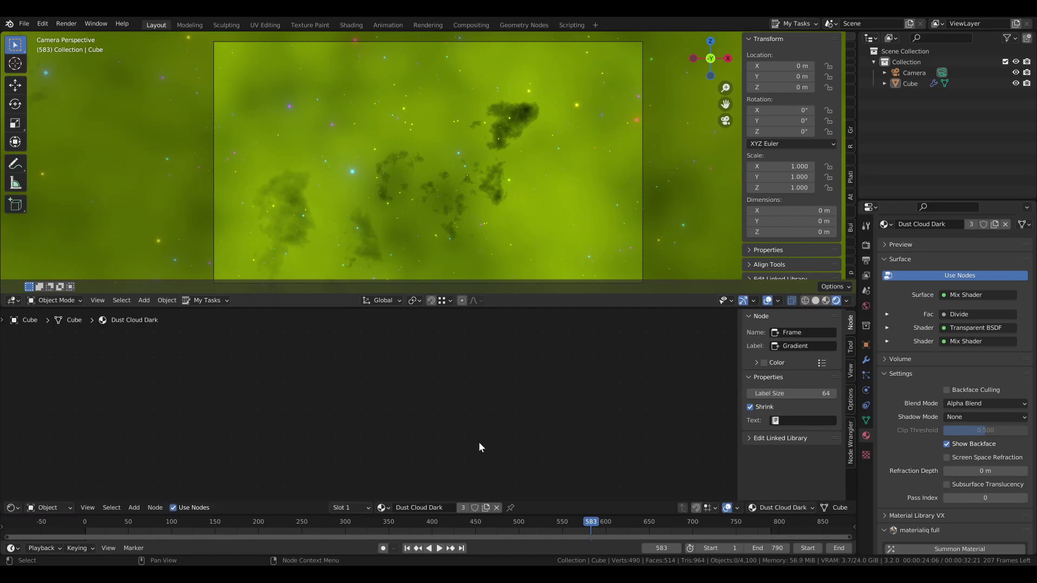
{"action": "key", "text": "ctrl+s"}
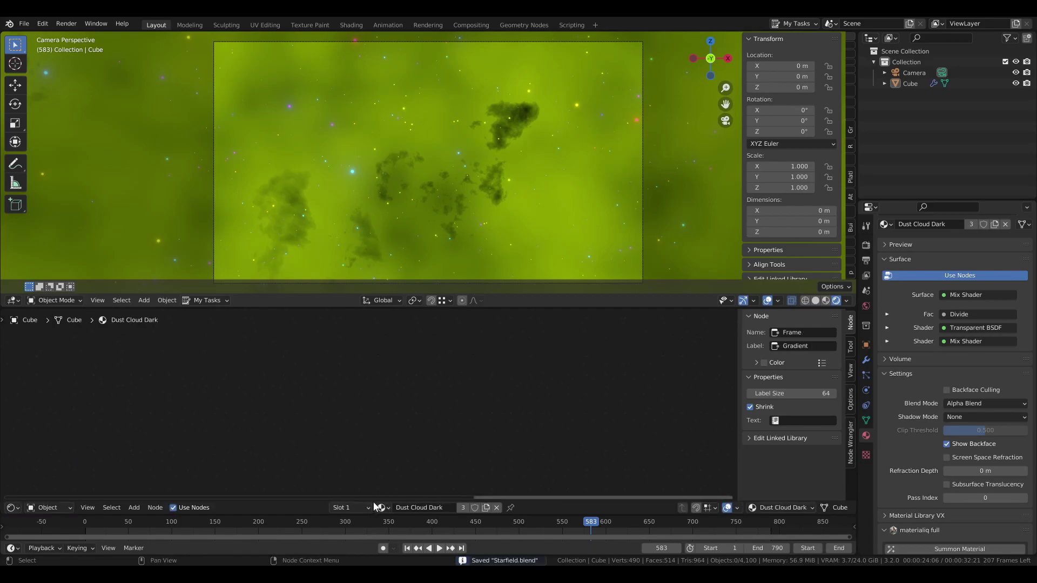
- Make an independent copy of the Dust Cloud Dark material and rename it "Dust Cloud Light"
{"action": "left_click", "coordinate": [486, 507]}
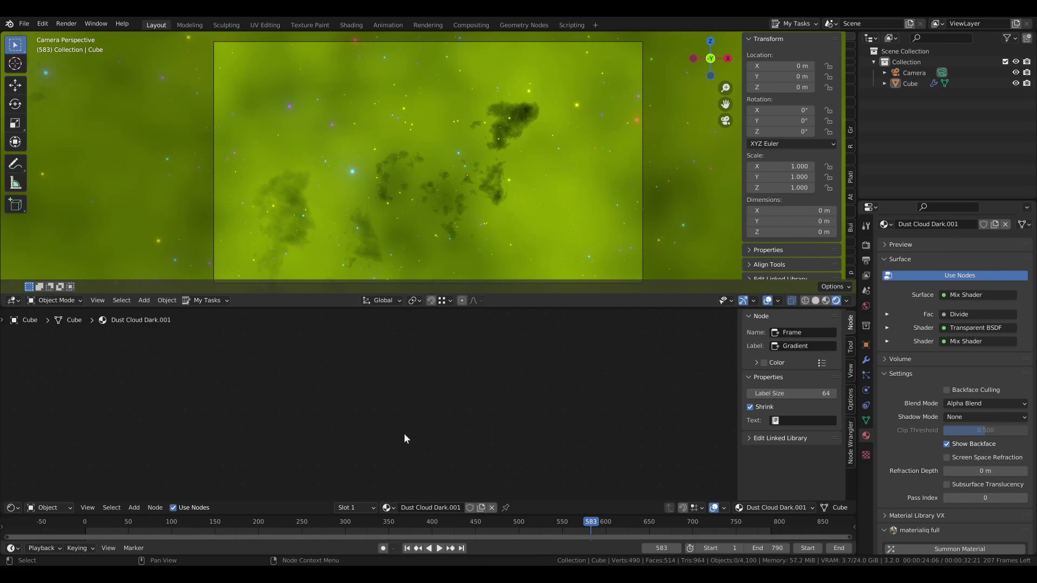
{"action": "key", "text": "Home"}
{"action": "scroll", "coordinate": [397, 418], "scroll_direction": "up", "scroll_amount": 6}
{"action": "scroll", "coordinate": [397, 417], "scroll_direction": "up", "scroll_amount": 1}
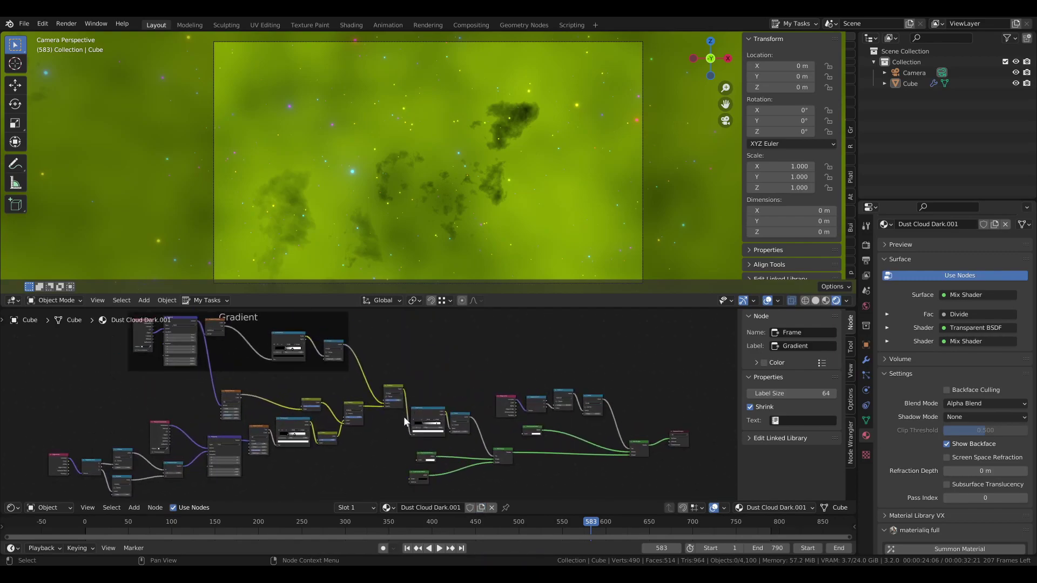
{"action": "middle_click_drag", "start_coordinate": [449, 397], "coordinate": [365, 358]}
{"action": "scroll", "coordinate": [365, 358], "scroll_direction": "up", "scroll_amount": 3}
{"action": "double_click", "coordinate": [455, 508]}
{"action": "key", "text": "BackSpace"}
{"action": "key", "text": "BackSpace"}
{"action": "key", "text": "BackSpace"}
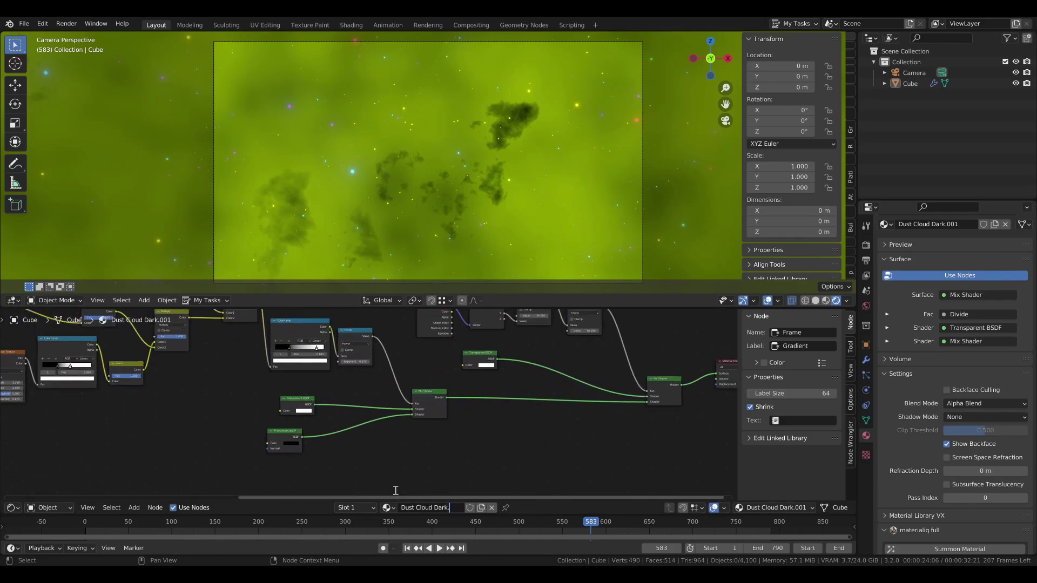
{"action": "type", "text": "Light"}
{"action": "key", "text": "Return"}
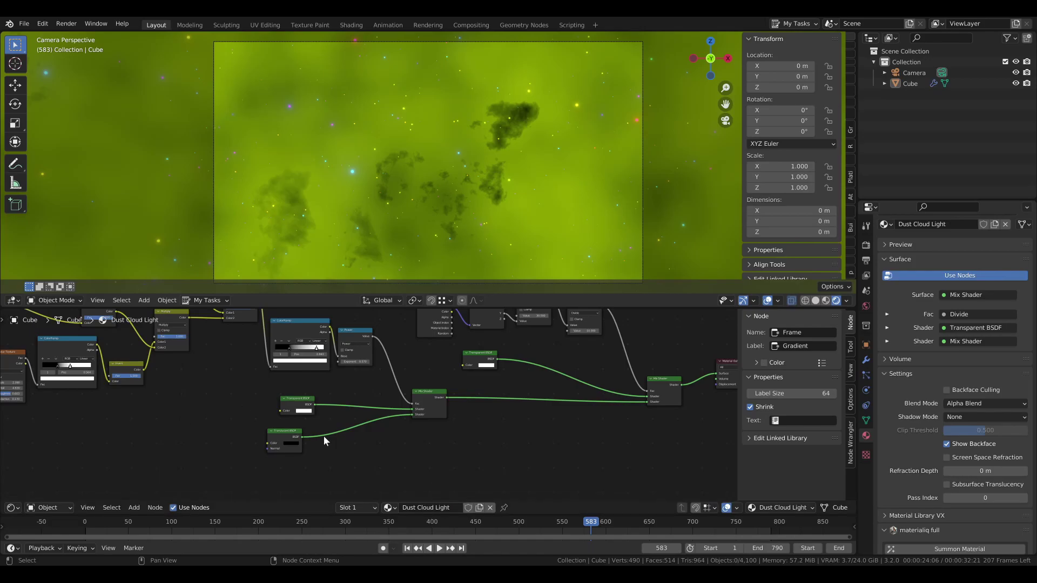
- Connect the Transparent BSDF to only the Mix Shader's second Shader input and delete the Translucent BSDF node
{"action": "scroll", "coordinate": [369, 404], "scroll_direction": "up", "scroll_amount": 4}
{"action": "left_click_drag", "start_coordinate": [251, 442], "coordinate": [188, 403]}
{"action": "left_click", "coordinate": [425, 418]}
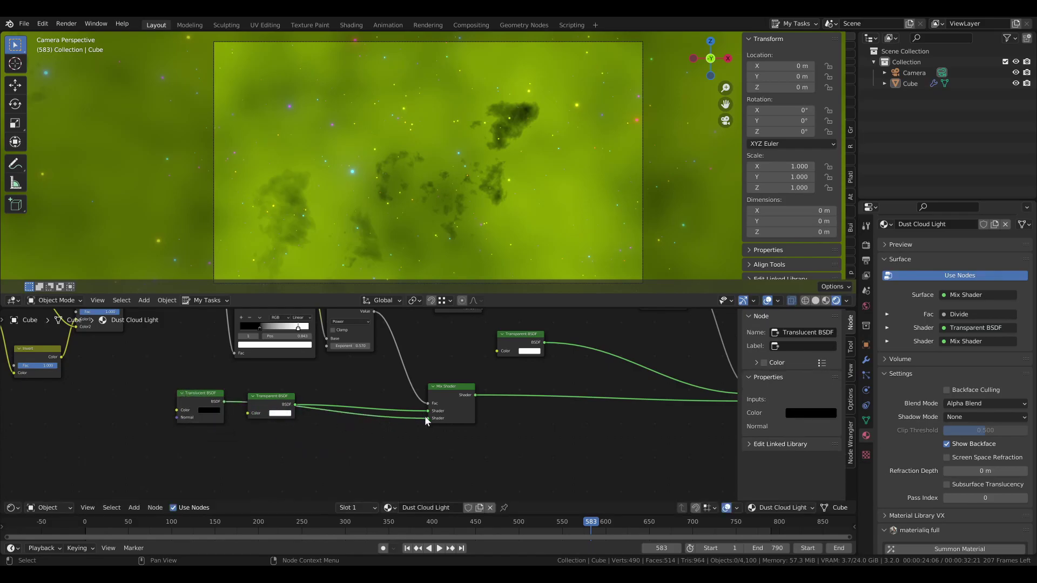
{"action": "left_click_drag", "start_coordinate": [427, 418], "coordinate": [359, 412]}
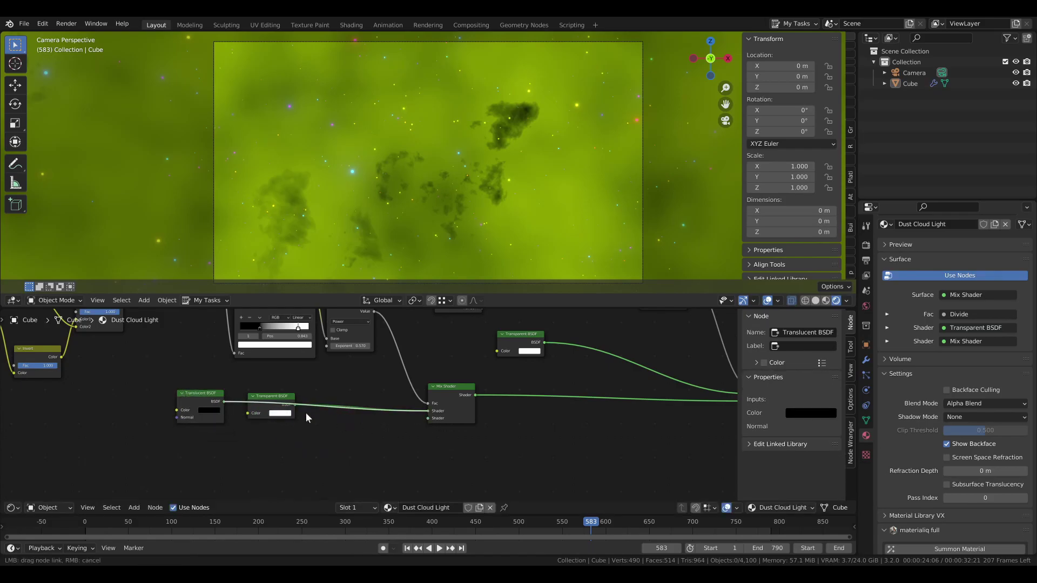
{"action": "left_click_drag", "start_coordinate": [260, 400], "coordinate": [331, 453]}
{"action": "scroll", "coordinate": [216, 397], "scroll_direction": "up", "scroll_amount": 1}
{"action": "left_click", "coordinate": [216, 397]}
{"action": "key", "text": "x"}
- Add an Emission shader and connect it to the first Shader input of the Mix Shader
{"action": "middle_click_drag", "start_coordinate": [221, 407], "coordinate": [271, 409]}
{"action": "scroll", "coordinate": [270, 409], "scroll_direction": "up", "scroll_amount": 1}
{"action": "key", "text": "shift+a"}
{"action": "mouse_move", "coordinate": [248, 360]}
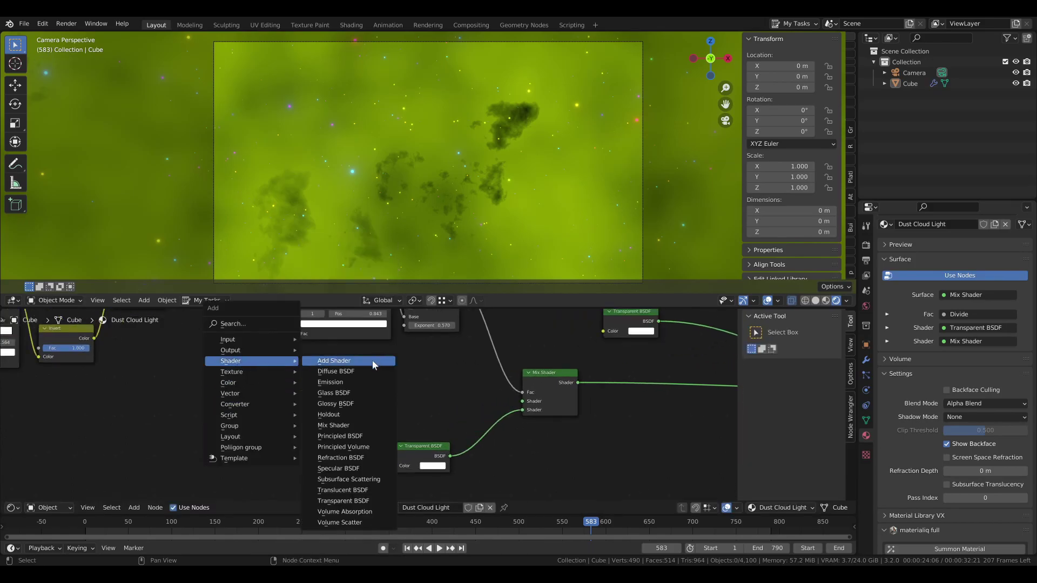
{"action": "left_click", "coordinate": [335, 381]}
{"action": "left_click", "coordinate": [329, 412]}
{"action": "right_click_drag", "start_coordinate": [329, 412], "coordinate": [532, 406], "text": "alt"}
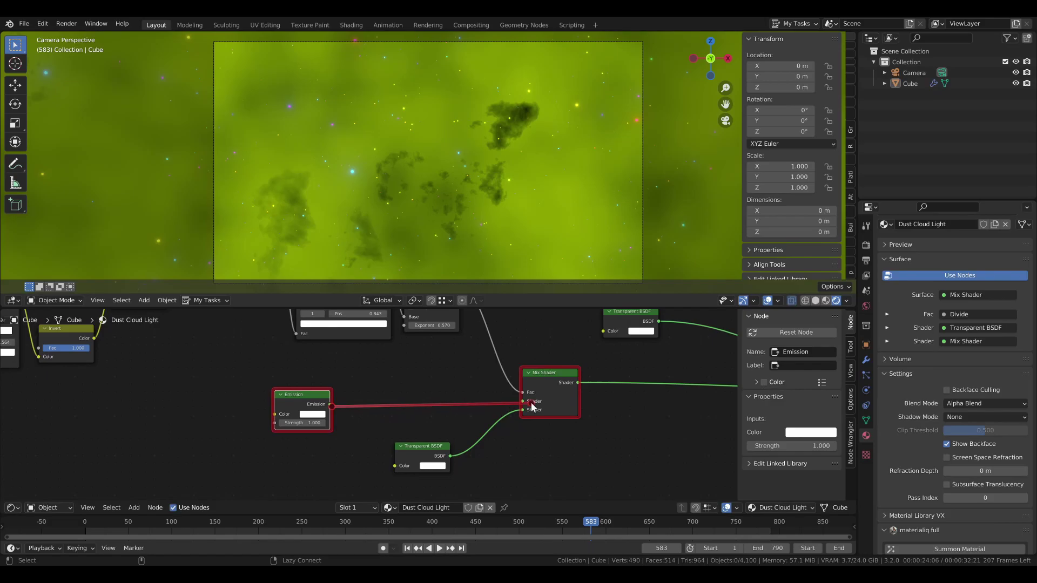
{"action": "scroll", "coordinate": [335, 399], "scroll_direction": "up", "scroll_amount": 1}
{"action": "scroll", "coordinate": [329, 405], "scroll_direction": "down", "scroll_amount": 2}
{"action": "middle_click_drag", "start_coordinate": [329, 405], "coordinate": [428, 463]}
{"action": "left_click", "coordinate": [423, 383]}
{"action": "left_click_drag", "start_coordinate": [423, 383], "coordinate": [404, 384]}
{"action": "left_click", "coordinate": [458, 388]}
{"action": "middle_click_drag", "start_coordinate": [420, 465], "coordinate": [334, 395]}
{"action": "scroll", "coordinate": [333, 396], "scroll_direction": "up", "scroll_amount": 1}
{"action": "left_click", "coordinate": [160, 456]}
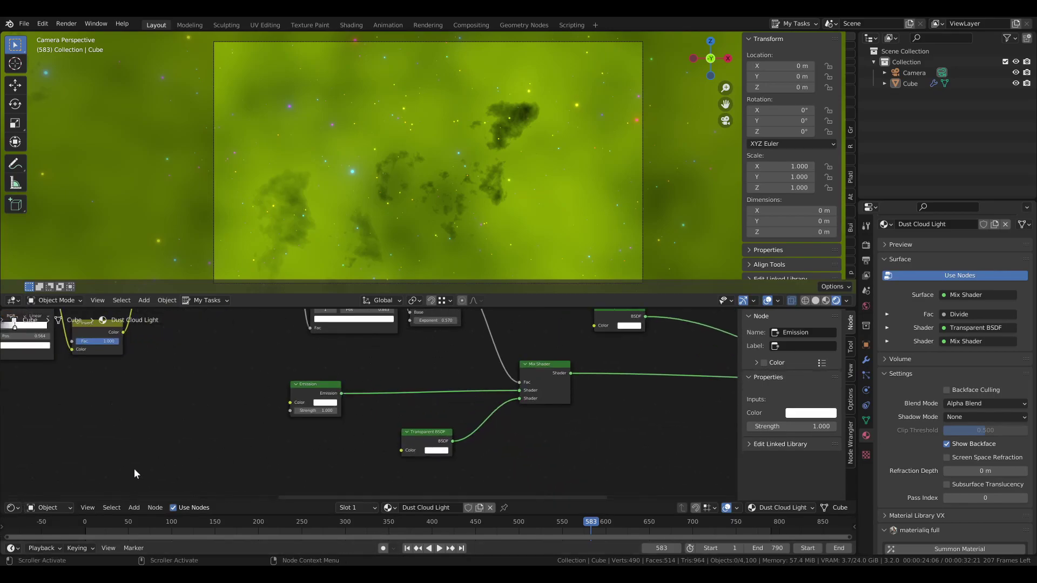
- Switch to the Geometry Node Editor and assign the Dust Cloud Light material to the Set Material node in the Dust Clouds Light frame
{"action": "left_click", "coordinate": [11, 508]}
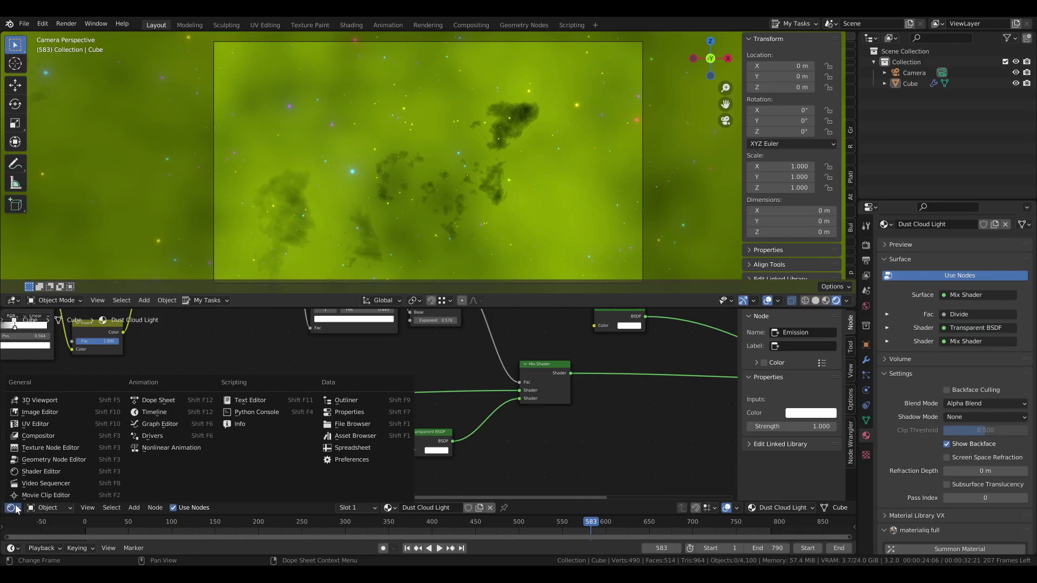
{"action": "left_click", "coordinate": [49, 460]}
{"action": "scroll", "coordinate": [382, 425], "scroll_direction": "up", "scroll_amount": 2}
{"action": "scroll", "coordinate": [381, 425], "scroll_direction": "down", "scroll_amount": 11}
{"action": "middle_click_drag", "start_coordinate": [599, 432], "coordinate": [257, 358]}
{"action": "middle_click_drag", "start_coordinate": [533, 393], "coordinate": [214, 343]}
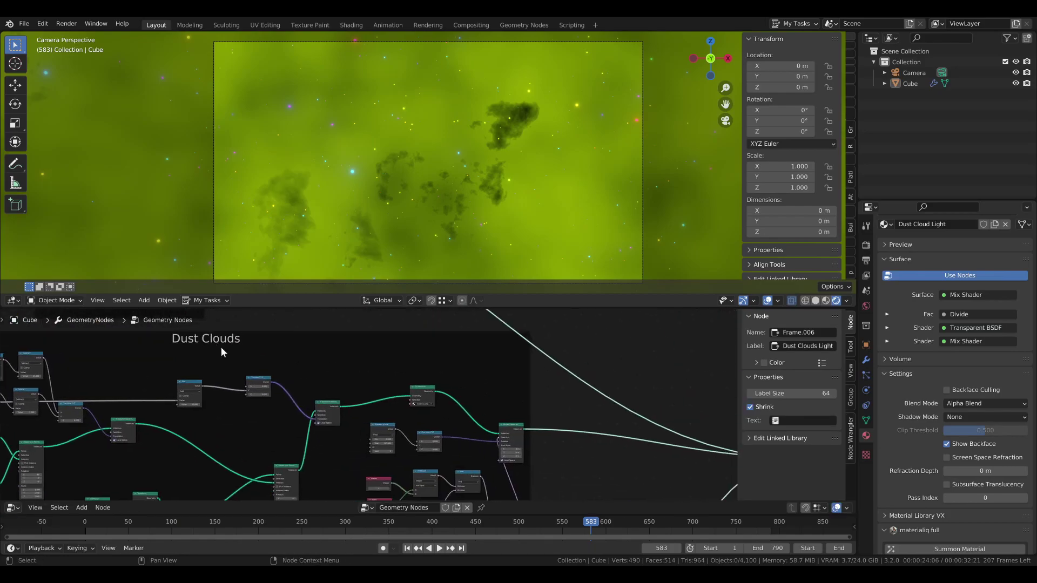
{"action": "scroll", "coordinate": [406, 406], "scroll_direction": "up", "scroll_amount": 2}
{"action": "scroll", "coordinate": [459, 418], "scroll_direction": "down", "scroll_amount": 4}
{"action": "middle_click_drag", "start_coordinate": [419, 433], "coordinate": [393, 250]}
{"action": "scroll", "coordinate": [375, 414], "scroll_direction": "up", "scroll_amount": 10}
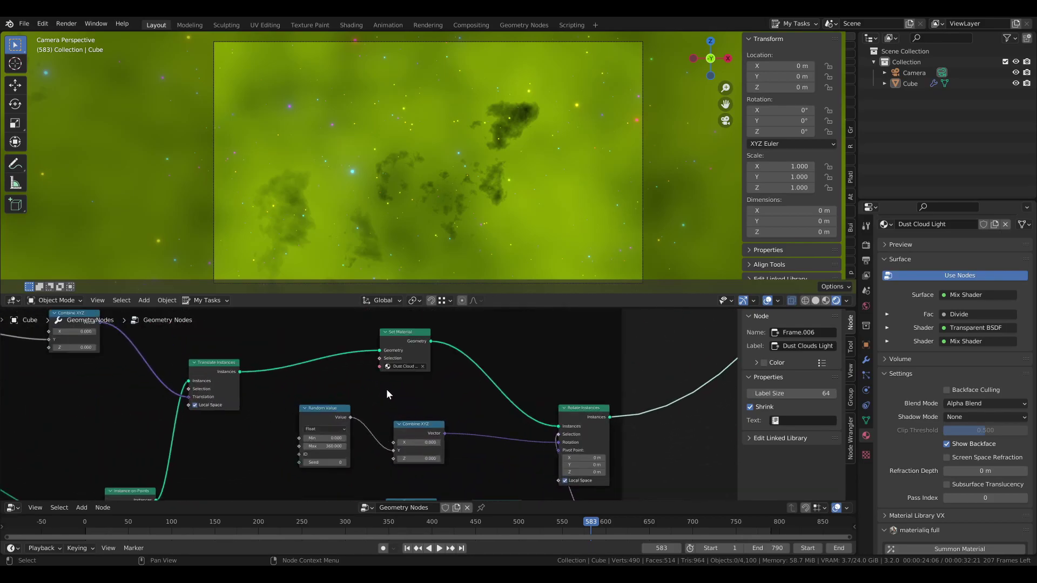
{"action": "middle_click_drag", "start_coordinate": [386, 390], "coordinate": [341, 428]}
{"action": "scroll", "coordinate": [348, 416], "scroll_direction": "up", "scroll_amount": 2}
{"action": "left_click", "coordinate": [354, 402]}
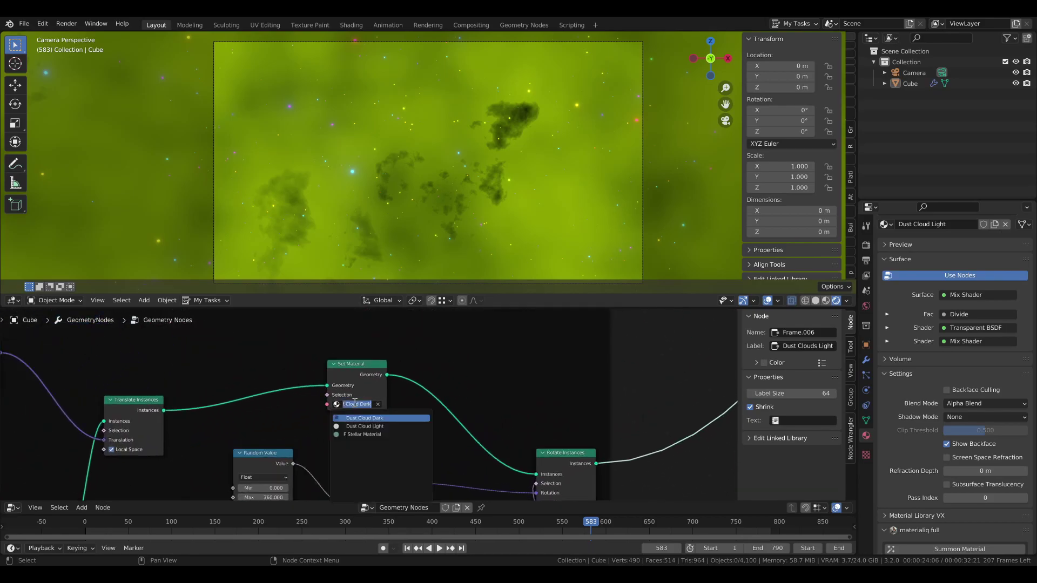
{"action": "left_click", "coordinate": [366, 427]}
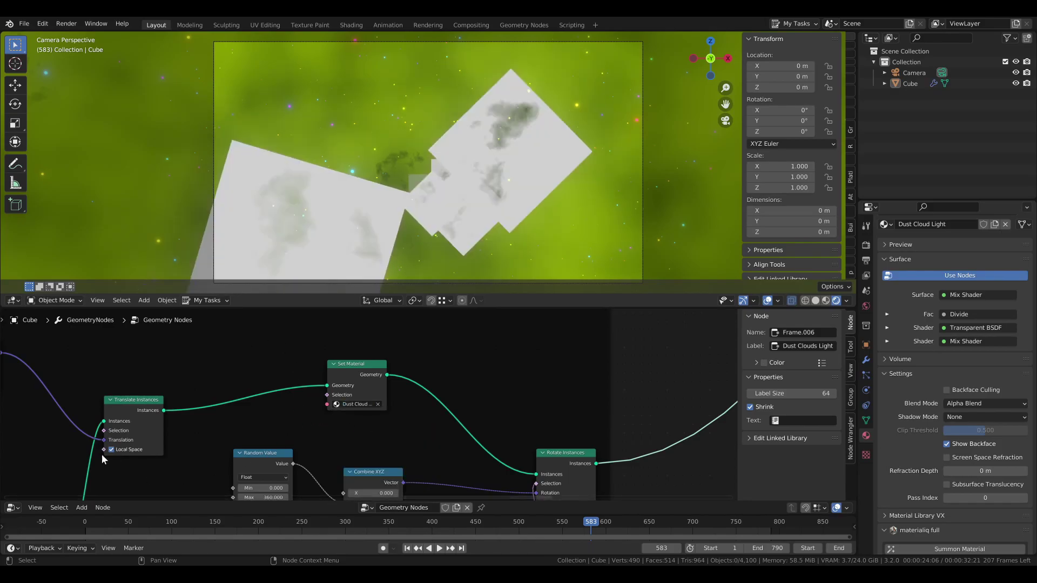
- Switch the node area back to the Shader Editor for the Dust Cloud Light material
{"action": "left_click", "coordinate": [16, 508]}
{"action": "left_click", "coordinate": [49, 460]}
{"action": "left_click", "coordinate": [15, 504]}
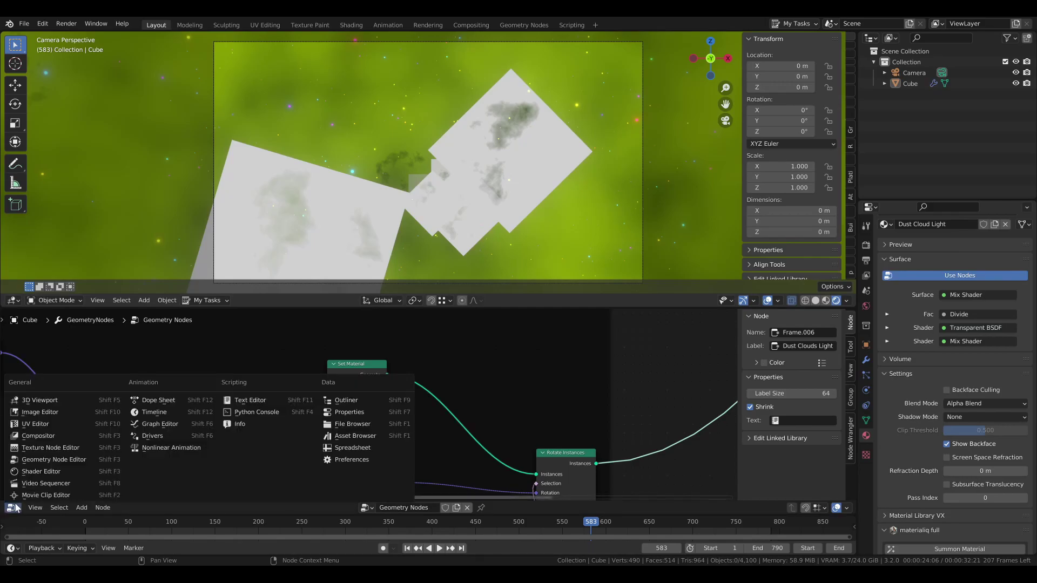
{"action": "left_click", "coordinate": [28, 472]}
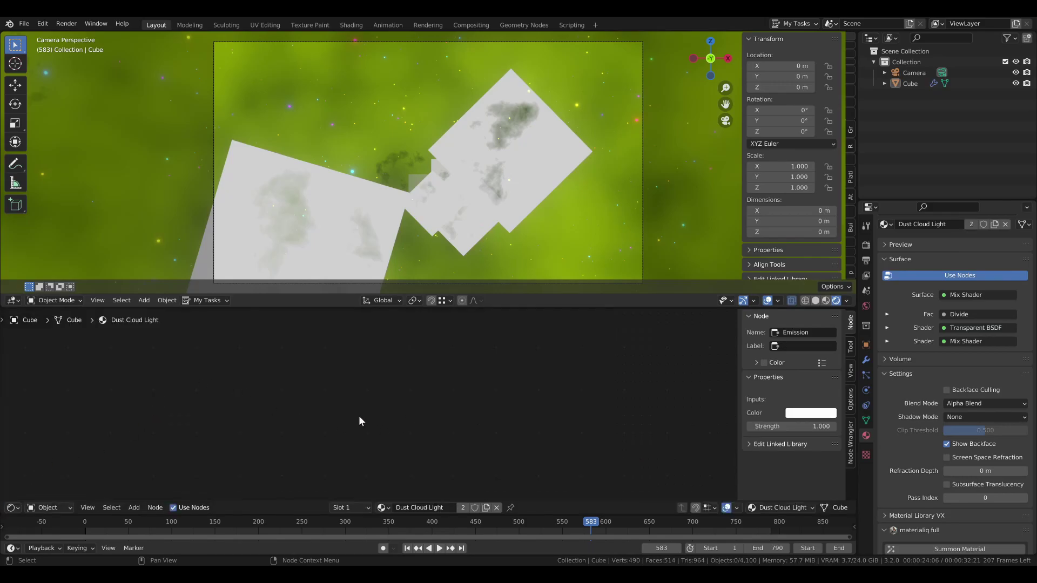
- Move the white stop of the ColorRamp before the Power node near the ramp's end and adjust the Power exponent
{"action": "key", "text": "Home"}
{"action": "scroll", "coordinate": [362, 417], "scroll_direction": "up", "scroll_amount": 6}
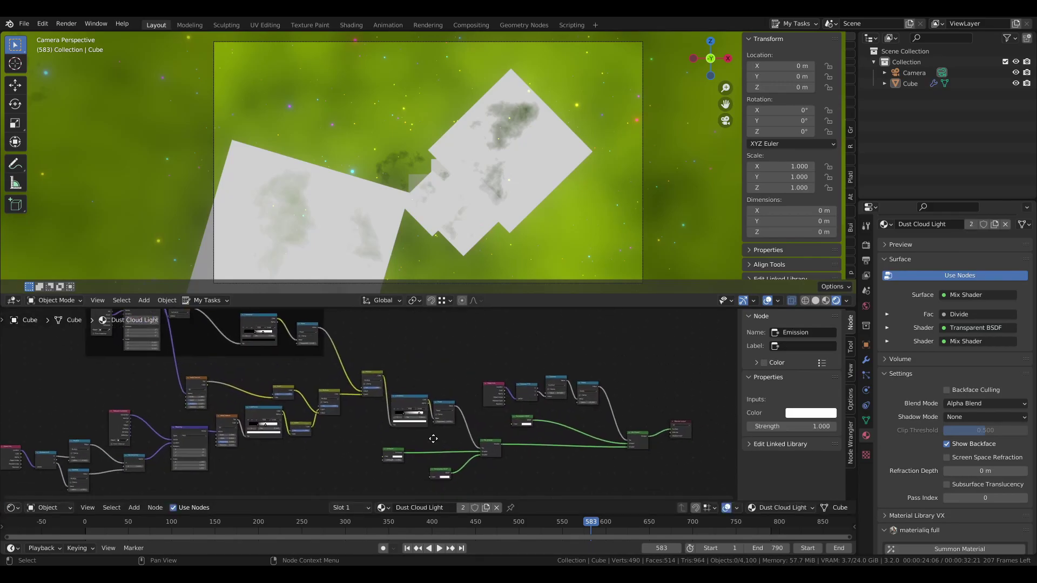
{"action": "left_click_drag", "start_coordinate": [420, 416], "coordinate": [457, 421]}
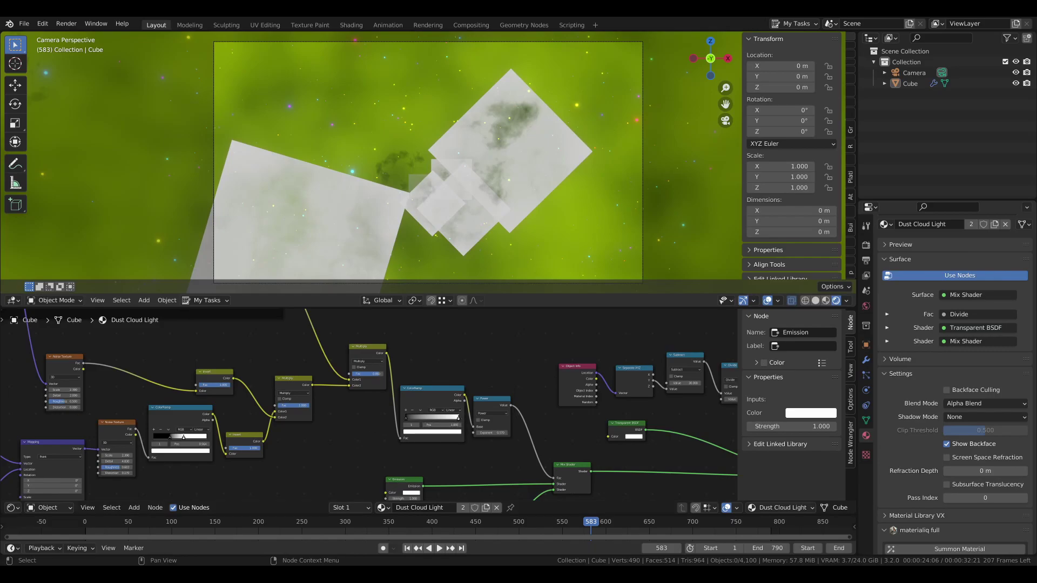
{"action": "left_click_drag", "start_coordinate": [489, 432], "coordinate": [464, 433]}
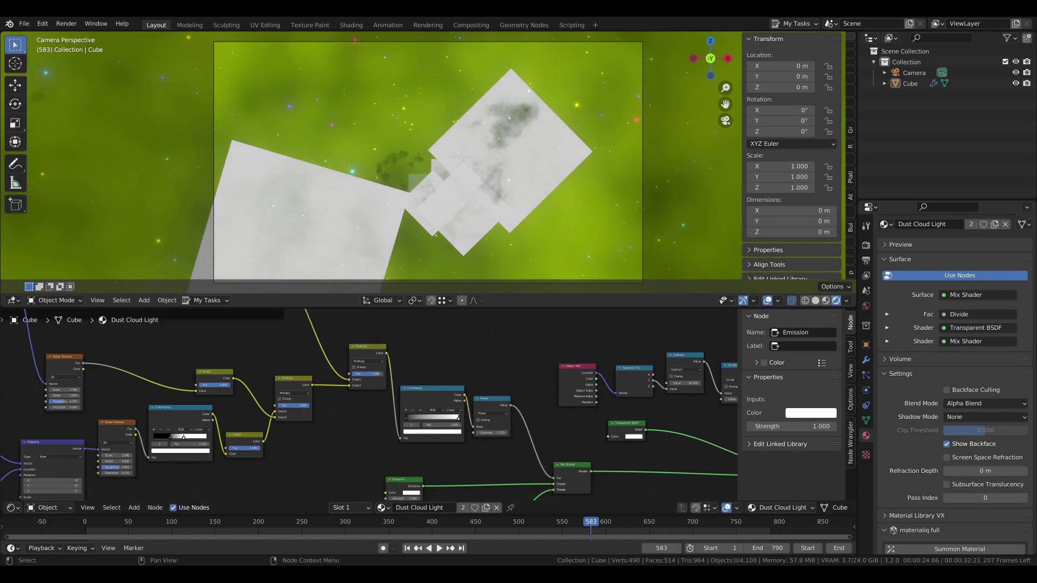
- Adjust the ColorRamp and Power node of the Gradient frame to mask the square planes into rounded clouds
{"action": "middle_click_drag", "start_coordinate": [183, 313], "coordinate": [358, 424]}
{"action": "scroll", "coordinate": [359, 425], "scroll_direction": "up", "scroll_amount": 5}
{"action": "left_click_drag", "start_coordinate": [357, 386], "coordinate": [379, 388]}
{"action": "left_click_drag", "start_coordinate": [470, 415], "coordinate": [444, 415]}
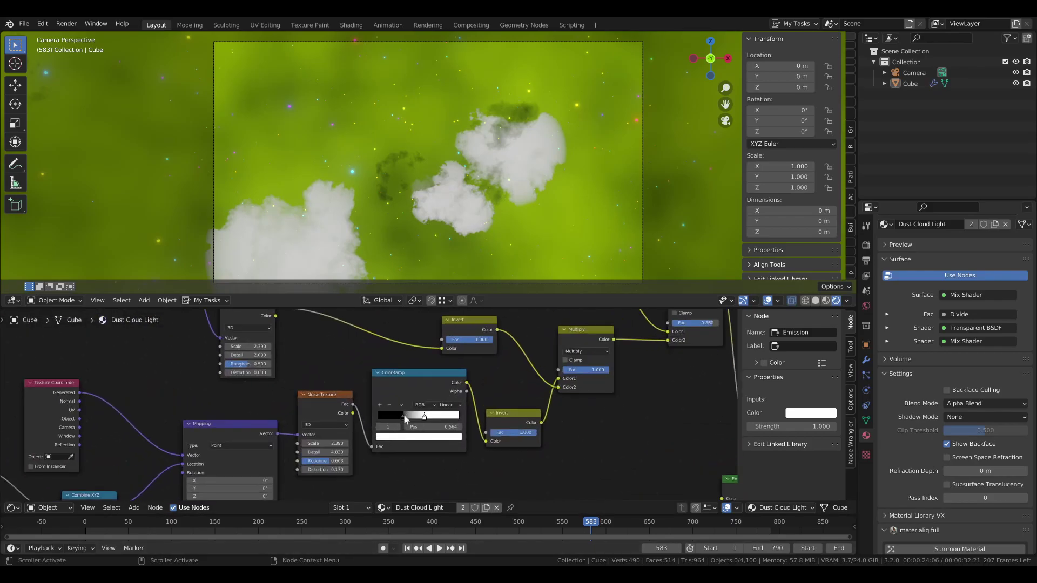
- Reverse the lower Noise Texture's ColorRamp by moving the black stop to 1.000, and set the white stop to 0.277
{"action": "left_click_drag", "start_coordinate": [404, 413], "coordinate": [466, 422]}
{"action": "scroll", "coordinate": [476, 395], "scroll_direction": "down", "scroll_amount": 5}
{"action": "middle_click_drag", "start_coordinate": [489, 343], "coordinate": [382, 449]}
{"action": "left_click_drag", "start_coordinate": [372, 378], "coordinate": [346, 378]}
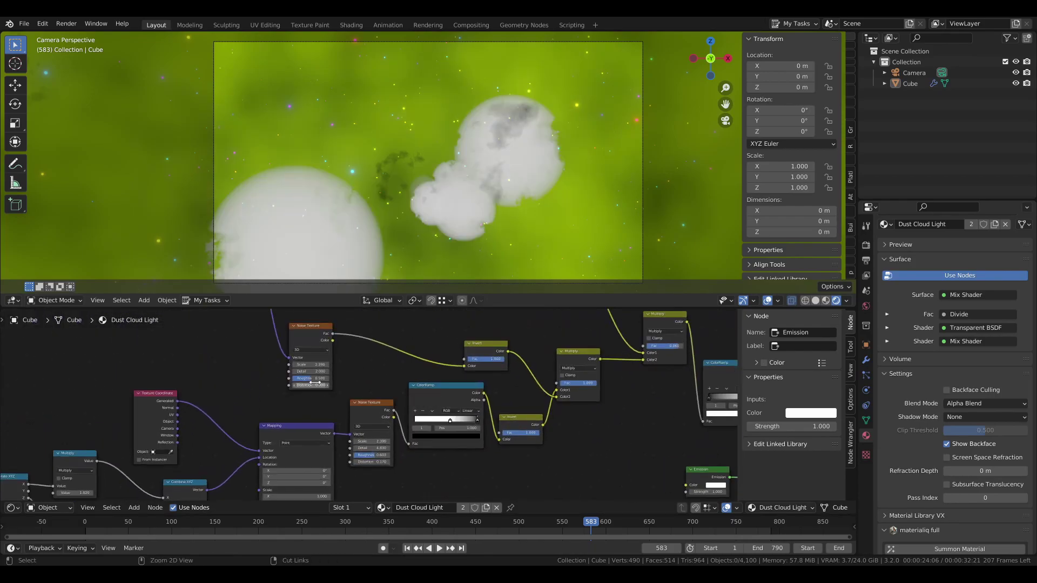
{"action": "left_click_drag", "start_coordinate": [426, 422], "coordinate": [432, 424]}
- Tighten the rounded cloud mask by fine-tuning the nodes in the Gradient frame
{"action": "scroll", "coordinate": [356, 338], "scroll_direction": "down", "scroll_amount": 1}
{"action": "middle_click_drag", "start_coordinate": [356, 337], "coordinate": [315, 443]}
{"action": "left_click_drag", "start_coordinate": [371, 354], "coordinate": [372, 354]}
{"action": "mouse_move", "coordinate": [468, 373]}
{"action": "left_mouse_down"}
{"action": "mouse_move", "coordinate": [458, 373]}
{"action": "mouse_move", "coordinate": [468, 373]}
{"action": "left_mouse_up"}
- Set the lower Noise Texture's Detail to 15 and its Roughness to about 0.564
{"action": "middle_click_drag", "start_coordinate": [325, 480], "coordinate": [386, 382]}
{"action": "scroll", "coordinate": [378, 448], "scroll_direction": "up", "scroll_amount": 6}
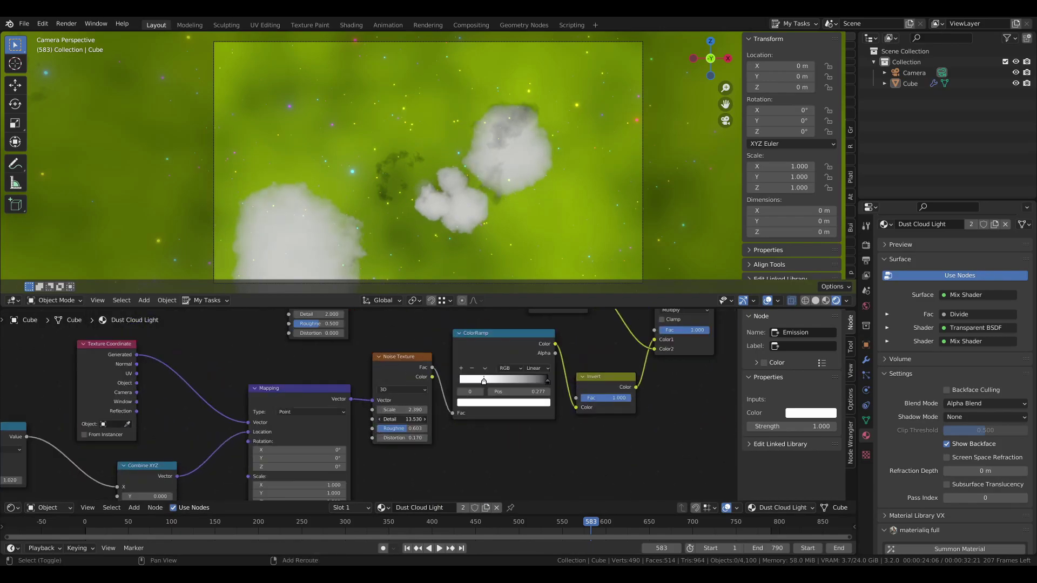
{"action": "scroll", "coordinate": [389, 419], "scroll_direction": "up", "scroll_amount": 3}
{"action": "mouse_move", "coordinate": [423, 446]}
{"action": "left_mouse_down"}
{"action": "mouse_move", "coordinate": [394, 446]}
{"action": "mouse_move", "coordinate": [425, 446]}
{"action": "left_mouse_up"}
- Set the upper Noise Texture's Detail to about 3.79 and fine-tune the lower Noise Texture
{"action": "middle_click_drag", "start_coordinate": [349, 337], "coordinate": [373, 412]}
{"action": "left_click_drag", "start_coordinate": [330, 365], "coordinate": [340, 366]}
{"action": "scroll", "coordinate": [425, 375], "scroll_direction": "down", "scroll_amount": 5}
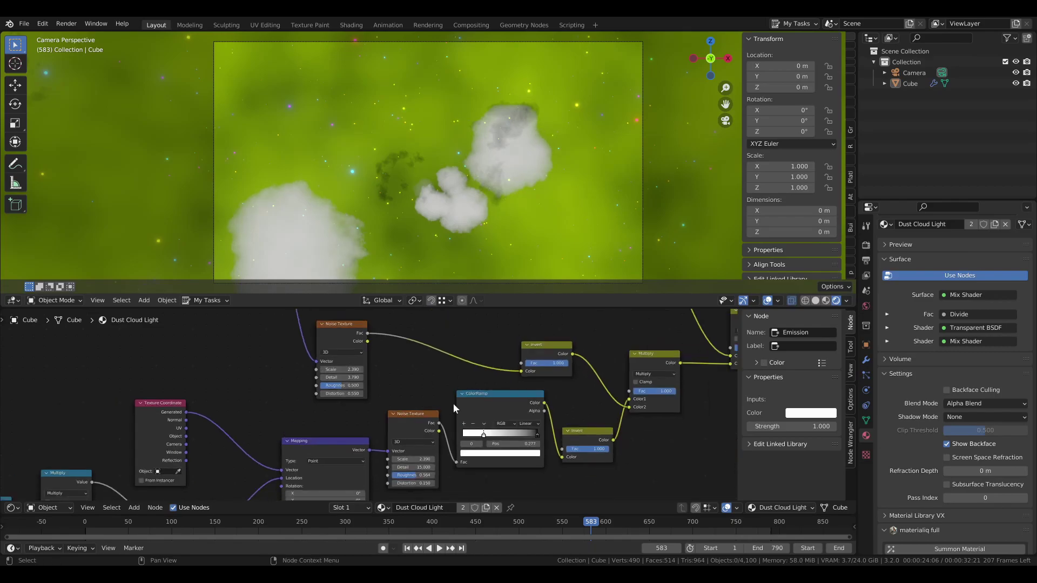
{"action": "middle_click_drag", "start_coordinate": [360, 476], "coordinate": [324, 413]}
{"action": "scroll", "coordinate": [350, 431], "scroll_direction": "up", "scroll_amount": 2}
{"action": "left_click_drag", "start_coordinate": [352, 479], "coordinate": [346, 479]}
- Refine the light clouds' shape by readjusting the gradient mask and the noise ColorRamp
{"action": "middle_click_drag", "start_coordinate": [343, 335], "coordinate": [331, 446]}
{"action": "scroll", "coordinate": [330, 443], "scroll_direction": "up", "scroll_amount": 1}
{"action": "mouse_move", "coordinate": [350, 393]}
{"action": "left_mouse_down"}
{"action": "mouse_move", "coordinate": [329, 393]}
{"action": "mouse_move", "coordinate": [356, 392]}
{"action": "left_mouse_up"}
{"action": "left_click_drag", "start_coordinate": [440, 420], "coordinate": [408, 420]}
{"action": "scroll", "coordinate": [378, 443], "scroll_direction": "down", "scroll_amount": 1}
{"action": "middle_click_drag", "start_coordinate": [319, 471], "coordinate": [260, 347]}
{"action": "scroll", "coordinate": [486, 389], "scroll_direction": "up", "scroll_amount": 1}
{"action": "mouse_move", "coordinate": [514, 372]}
{"action": "left_mouse_down"}
{"action": "mouse_move", "coordinate": [491, 377]}
{"action": "mouse_move", "coordinate": [505, 385]}
{"action": "left_mouse_up"}
{"action": "middle_click_drag", "start_coordinate": [378, 330], "coordinate": [423, 469]}
{"action": "left_click_drag", "start_coordinate": [325, 391], "coordinate": [287, 392]}
- Set the Multiply node's Fac to 0.910 and fine-tune the nodes leading into the Mix Shader's factor
{"action": "scroll", "coordinate": [411, 402], "scroll_direction": "down", "scroll_amount": 2}
{"action": "middle_click_drag", "start_coordinate": [458, 413], "coordinate": [405, 350]}
{"action": "scroll", "coordinate": [421, 373], "scroll_direction": "down", "scroll_amount": 2}
{"action": "left_click_drag", "start_coordinate": [458, 428], "coordinate": [454, 428]}
{"action": "middle_click_drag", "start_coordinate": [480, 461], "coordinate": [429, 396]}
{"action": "mouse_move", "coordinate": [544, 419]}
{"action": "left_mouse_down"}
{"action": "mouse_move", "coordinate": [508, 418]}
{"action": "mouse_move", "coordinate": [559, 418]}
{"action": "left_mouse_up"}
- Move the Emission node closer to the Mix Shader and set its Strength to 0.56
{"action": "middle_click_drag", "start_coordinate": [548, 451], "coordinate": [411, 374]}
{"action": "scroll", "coordinate": [372, 423], "scroll_direction": "up", "scroll_amount": 2}
{"action": "middle_click_drag", "start_coordinate": [370, 424], "coordinate": [369, 392]}
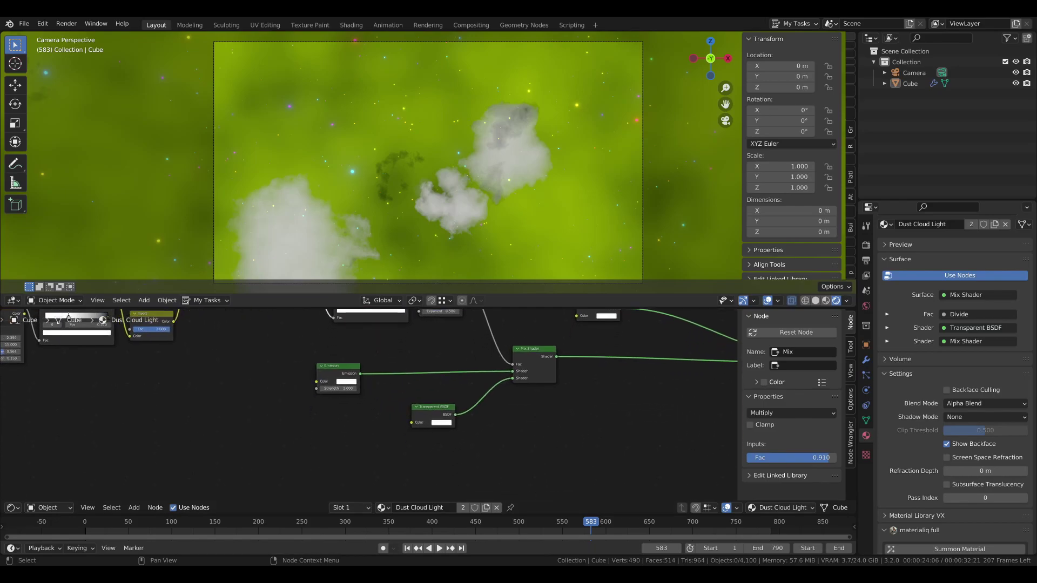
{"action": "scroll", "coordinate": [367, 393], "scroll_direction": "up", "scroll_amount": 3}
{"action": "middle_click_drag", "start_coordinate": [369, 392], "coordinate": [444, 395]}
{"action": "left_click_drag", "start_coordinate": [394, 362], "coordinate": [488, 363]}
{"action": "scroll", "coordinate": [489, 368], "scroll_direction": "up", "scroll_amount": 2}
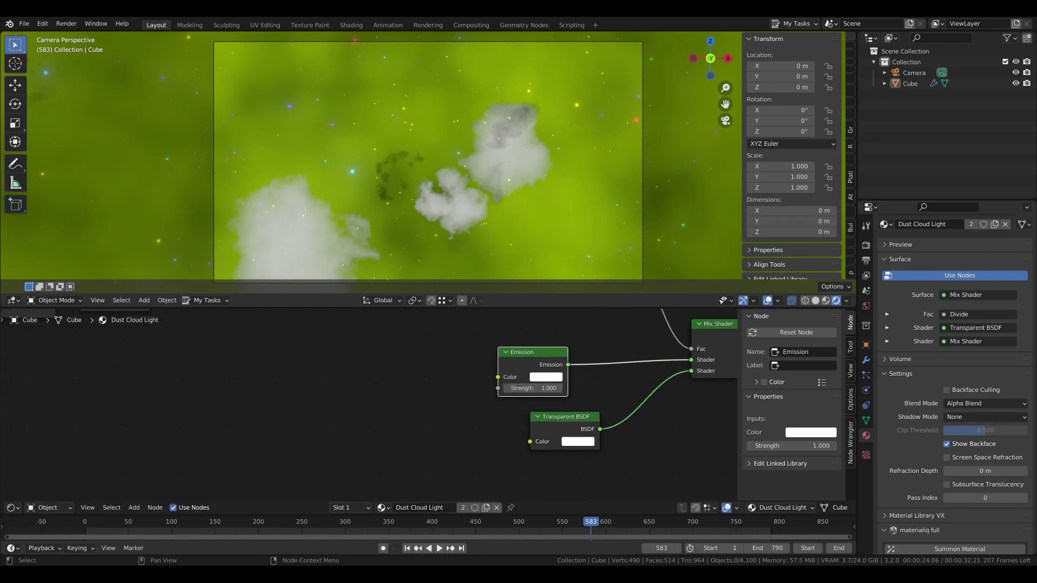
{"action": "mouse_move", "coordinate": [532, 389]}
{"action": "left_mouse_down", "text": "shift"}
{"action": "mouse_move", "coordinate": [519, 388]}
{"action": "mouse_move", "coordinate": [529, 388]}
{"action": "left_mouse_up", "text": "shift"}
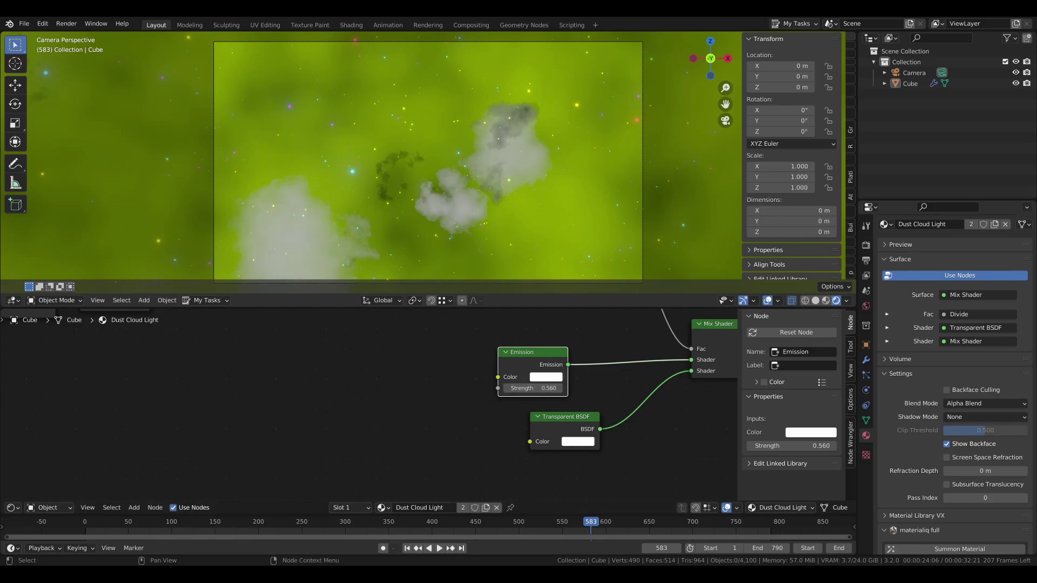
- Add a Hue Saturation Value node and connect its Color output to the Emission node's Color
{"action": "key", "text": "shift+a"}
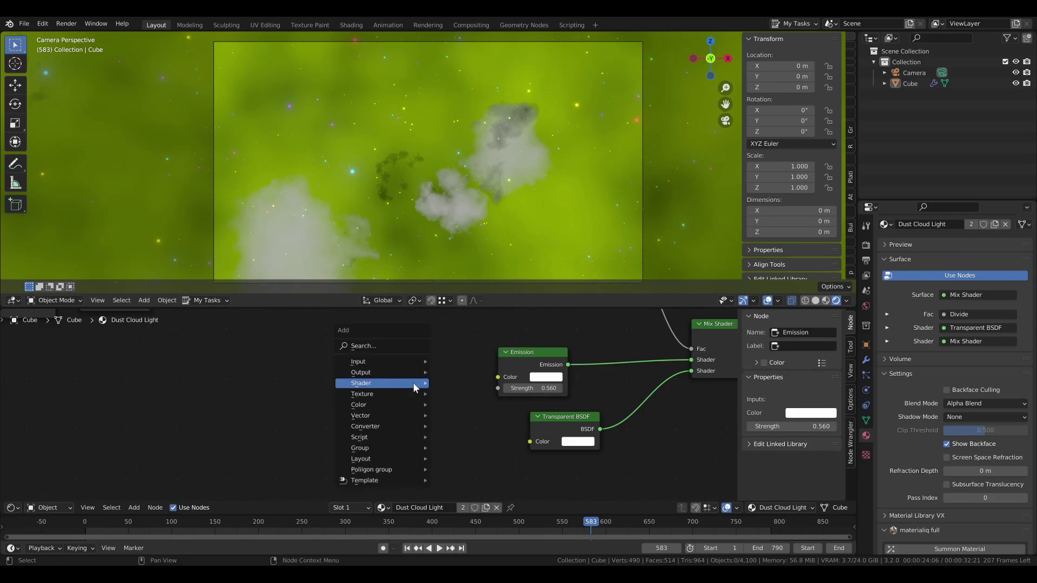
{"action": "mouse_move", "coordinate": [375, 406]}
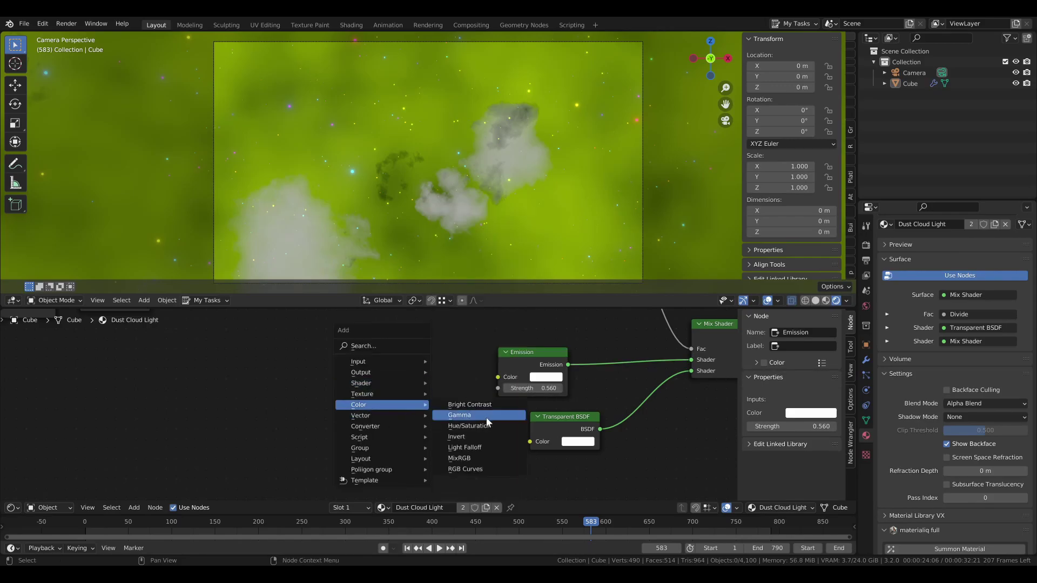
{"action": "left_click", "coordinate": [466, 457]}
{"action": "right_click", "coordinate": [365, 375]}
{"action": "key", "text": "shift+a"}
{"action": "mouse_move", "coordinate": [365, 374]}
{"action": "left_click", "coordinate": [426, 397]}
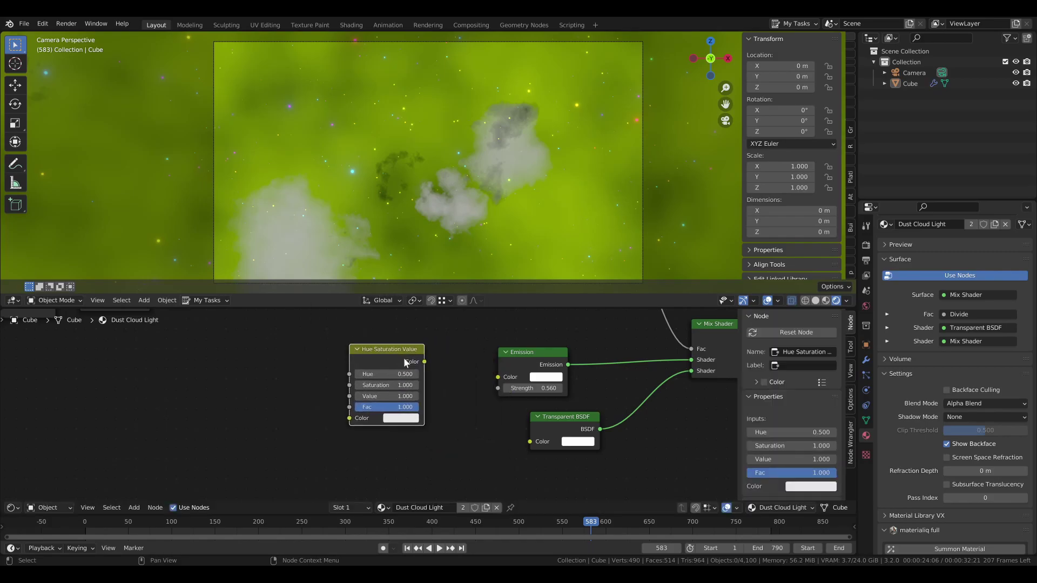
{"action": "left_click_drag", "start_coordinate": [424, 362], "coordinate": [502, 380]}
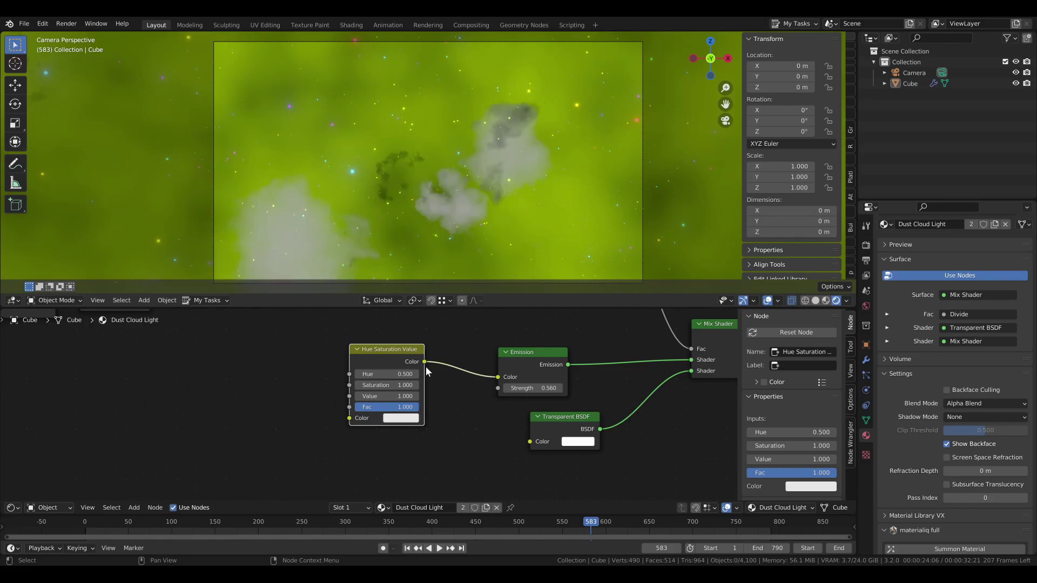
- Add a Value input node to the left of the Hue Saturation Value node
{"action": "middle_click_drag", "start_coordinate": [277, 364], "coordinate": [399, 377]}
{"action": "scroll", "coordinate": [315, 365], "scroll_direction": "up", "scroll_amount": 3}
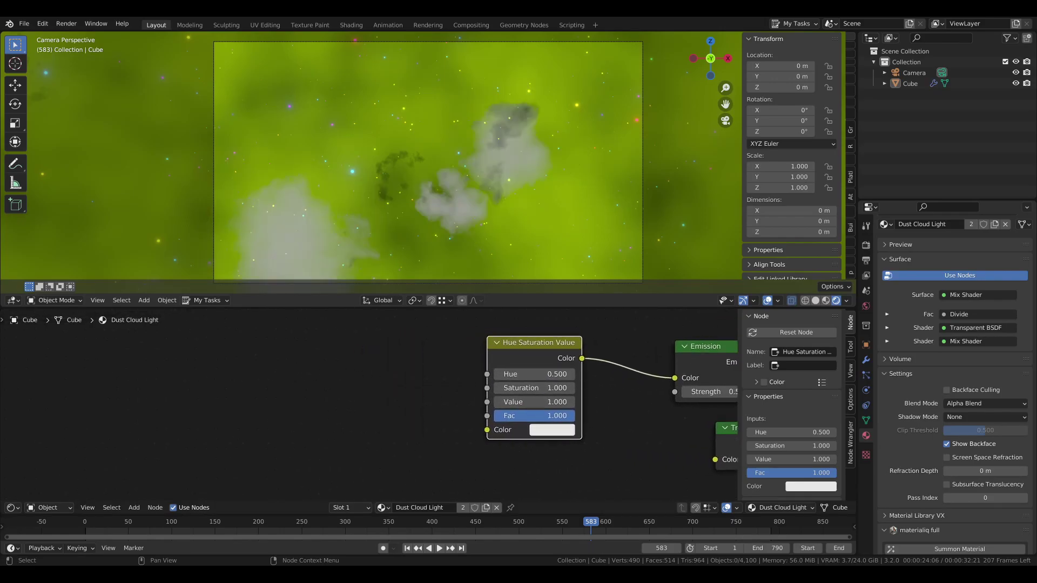
{"action": "left_click", "coordinate": [375, 364]}
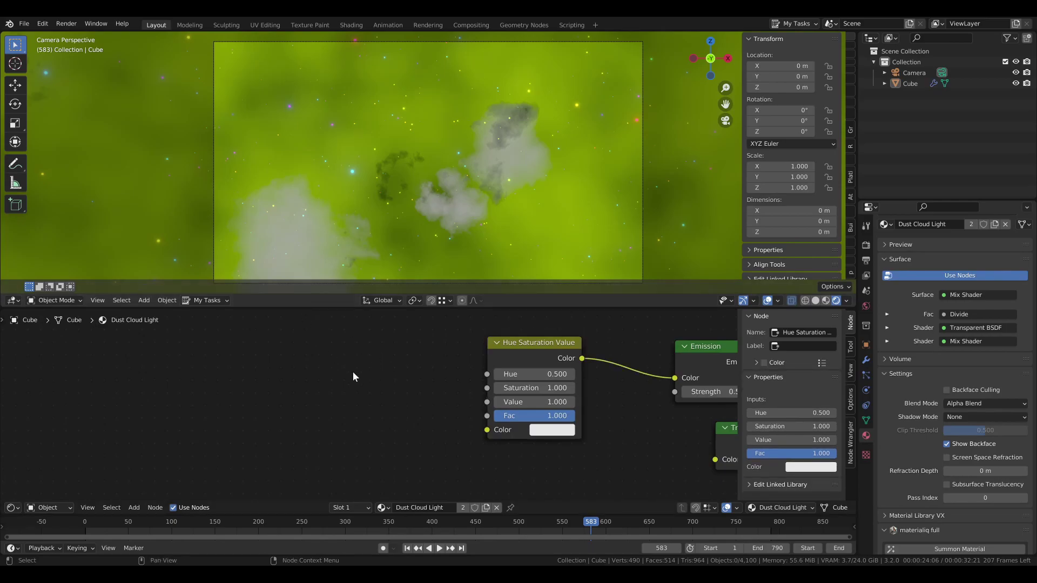
{"action": "key", "text": "shift+a"}
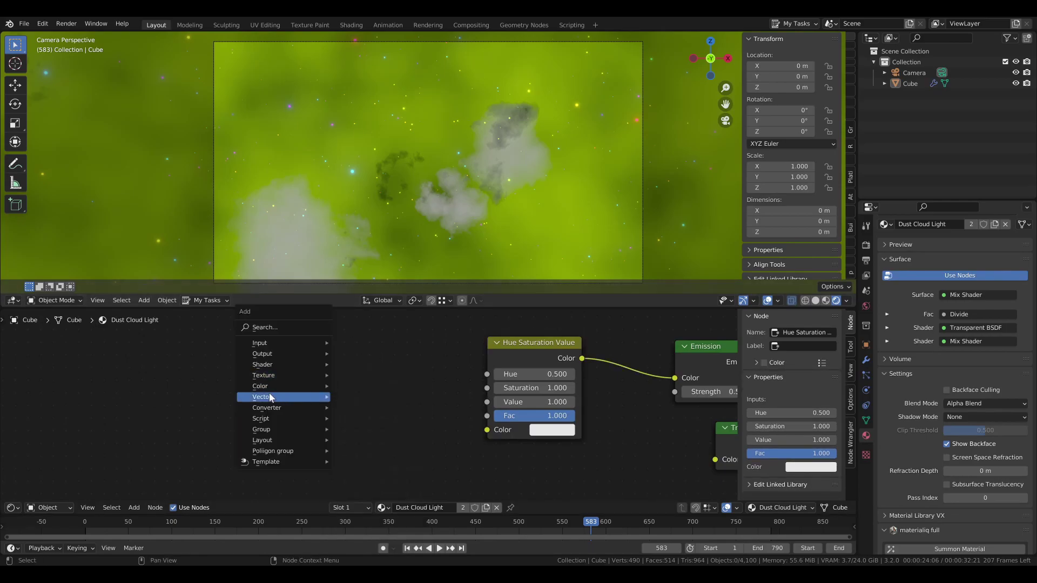
{"action": "mouse_move", "coordinate": [270, 344]}
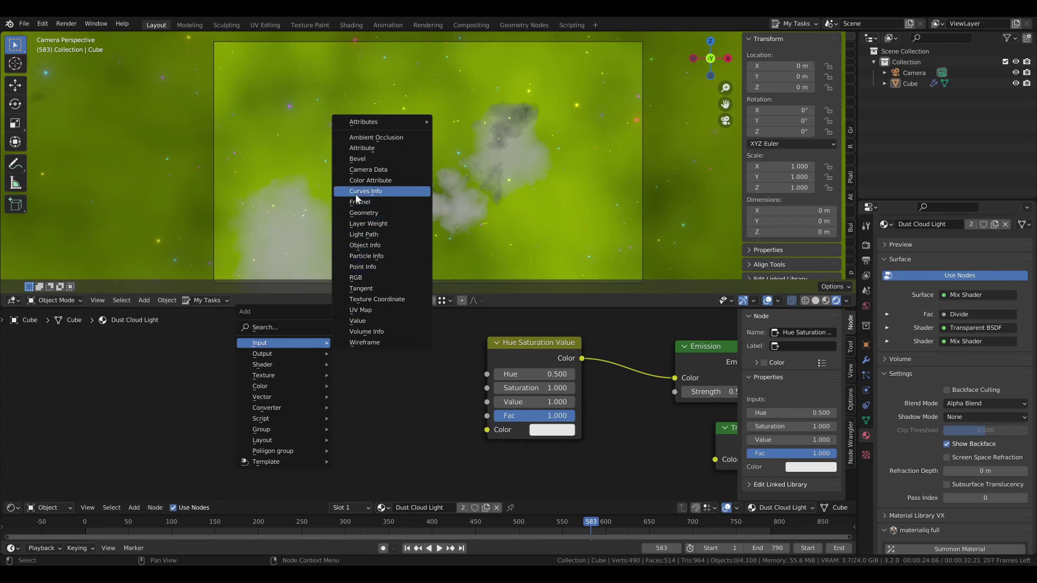
{"action": "left_click", "coordinate": [357, 321]}
{"action": "left_click", "coordinate": [173, 354]}
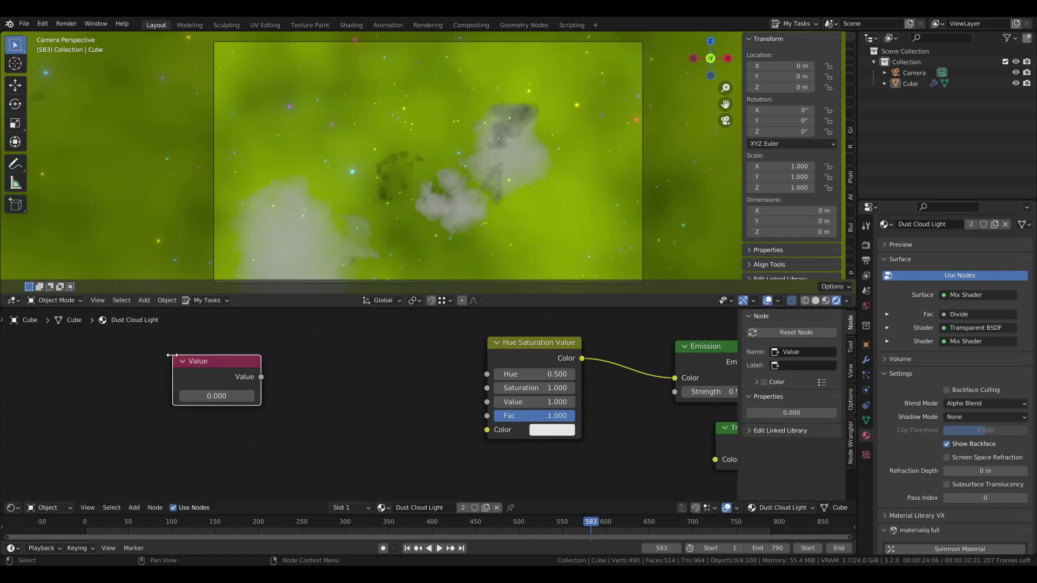
- Drive the Value node with the expression #frame and move the node further left
{"action": "left_click", "coordinate": [220, 396]}
{"action": "type", "text": "#frame"}
{"action": "key", "text": "Return"}
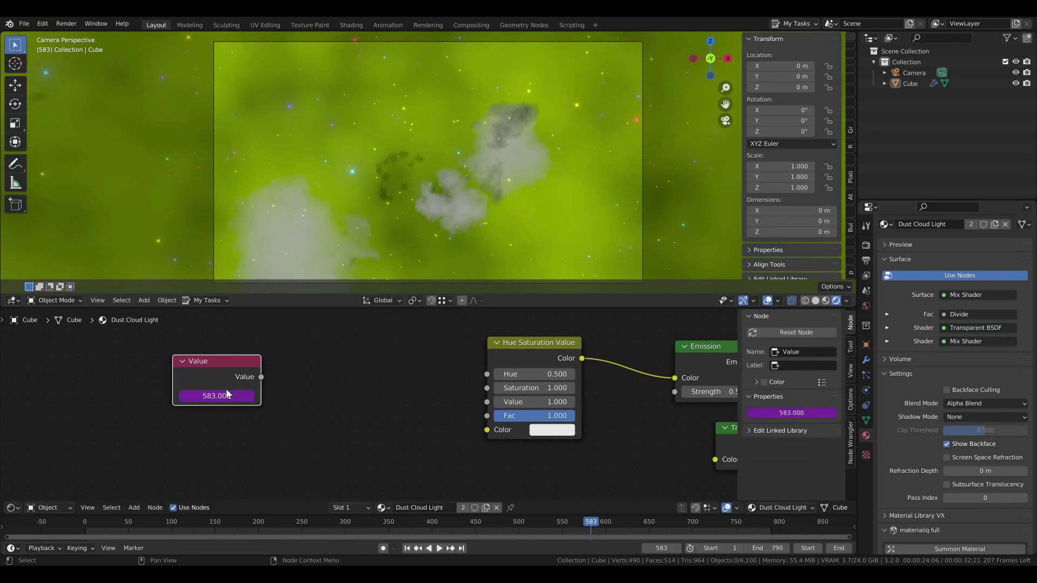
{"action": "key", "text": "g"}
{"action": "left_click", "coordinate": [140, 385]}
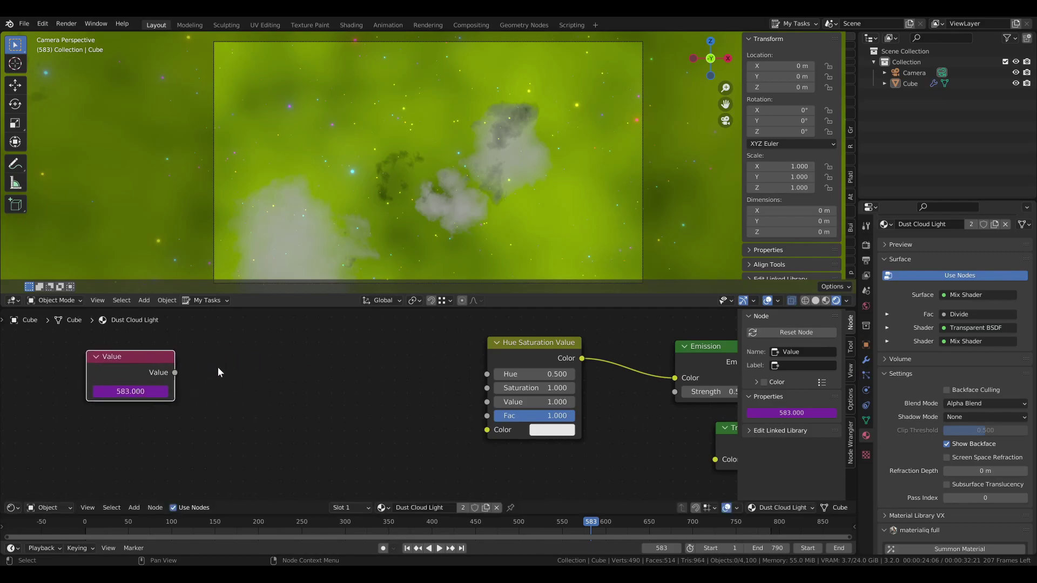
- Add a Math node to the right of the Value node and connect the Value output to its first input
{"action": "left_click", "coordinate": [203, 355]}
{"action": "key", "text": "shift+a"}
{"action": "mouse_move", "coordinate": [187, 398]}
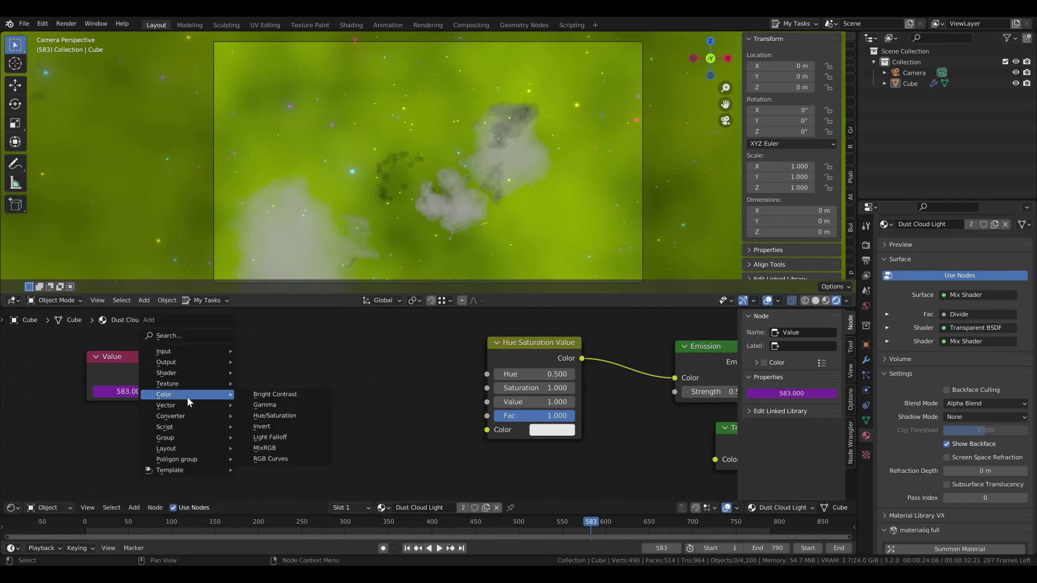
{"action": "mouse_move", "coordinate": [205, 416]}
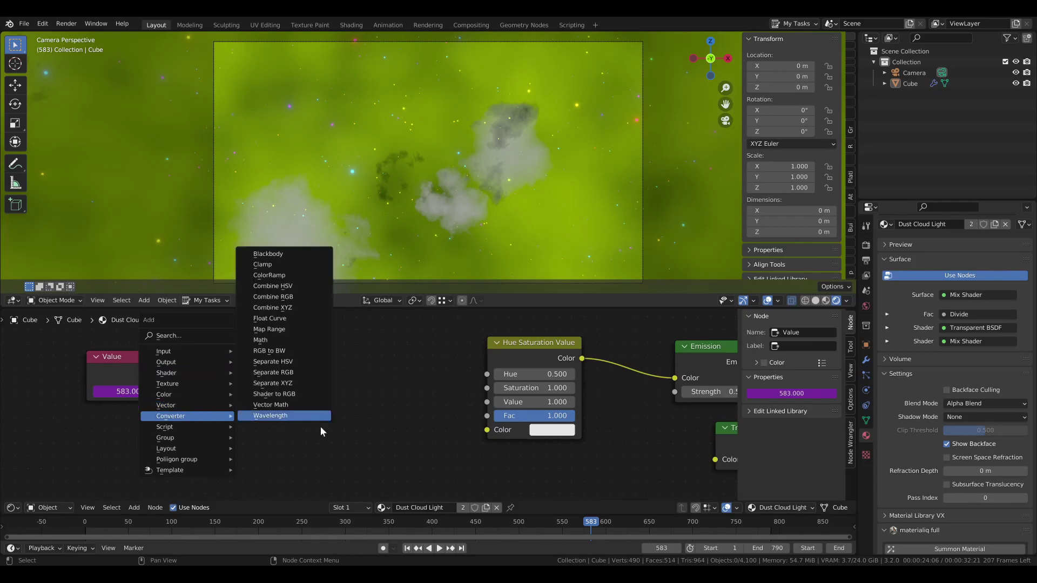
{"action": "left_click", "coordinate": [271, 343]}
{"action": "left_click", "coordinate": [190, 353]}
{"action": "left_click_drag", "start_coordinate": [174, 372], "coordinate": [191, 424]}
- Duplicate the Add node twice, placing one copy beside the original and the other just left of the Hue Saturation Value node
{"action": "key", "text": "shift+a"}
{"action": "key", "text": "shift+d"}
{"action": "left_click", "coordinate": [327, 368]}
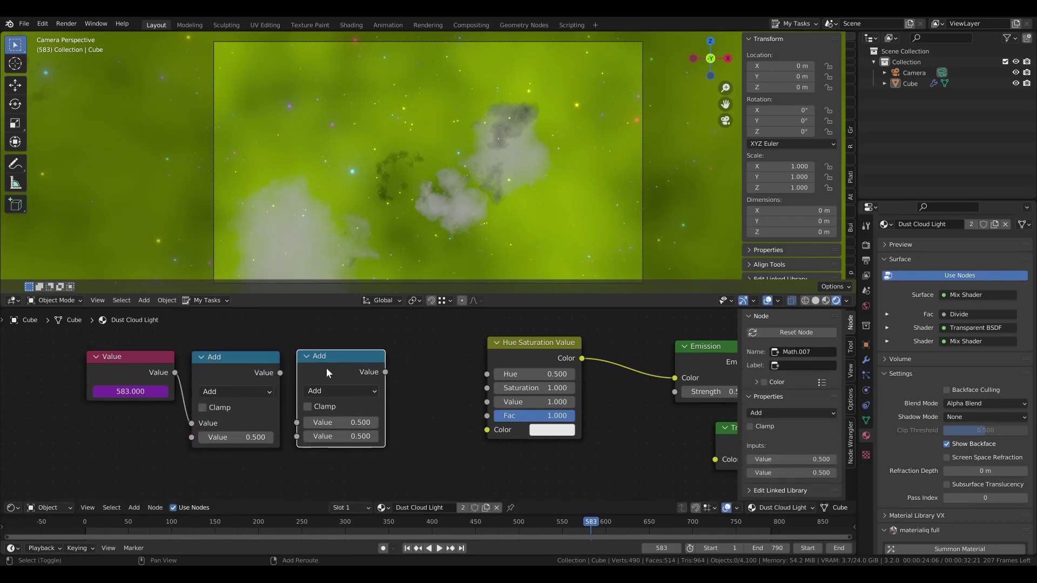
{"action": "key", "text": "shift+d"}
{"action": "left_click", "coordinate": [416, 373]}
- Move the Value node and the two Add nodes next to it further left and down
{"action": "scroll", "coordinate": [416, 373], "scroll_direction": "down", "scroll_amount": 4}
{"action": "left_click_drag", "start_coordinate": [127, 359], "coordinate": [359, 434]}
{"action": "key", "text": "g"}
{"action": "left_click", "coordinate": [253, 409]}
- Add a Clamp node and place it to the right of the second Add node
{"action": "key", "text": "shift+a"}
{"action": "mouse_move", "coordinate": [253, 406]}
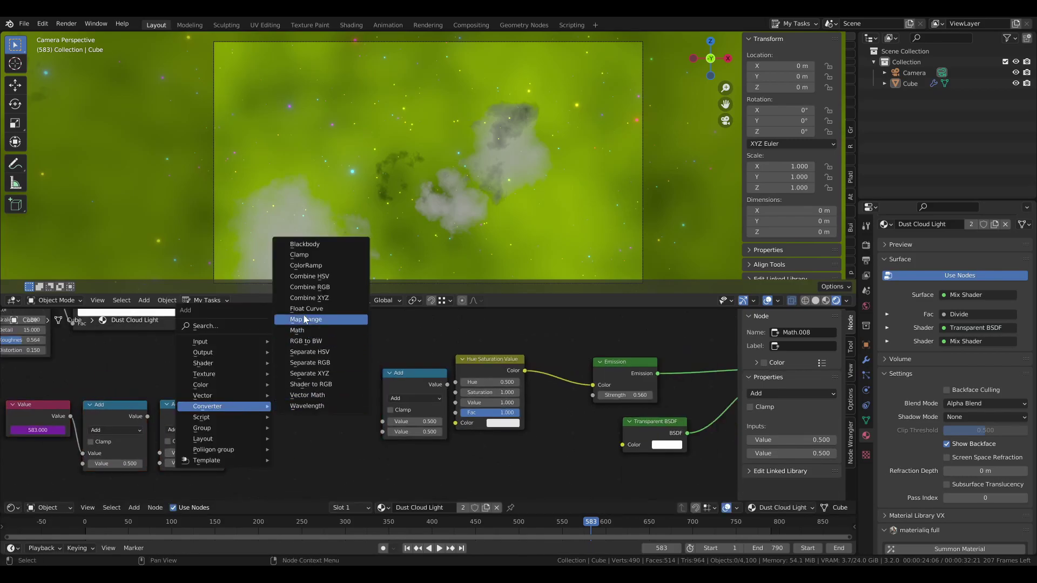
{"action": "left_click", "coordinate": [299, 254]}
{"action": "left_click", "coordinate": [305, 397]}
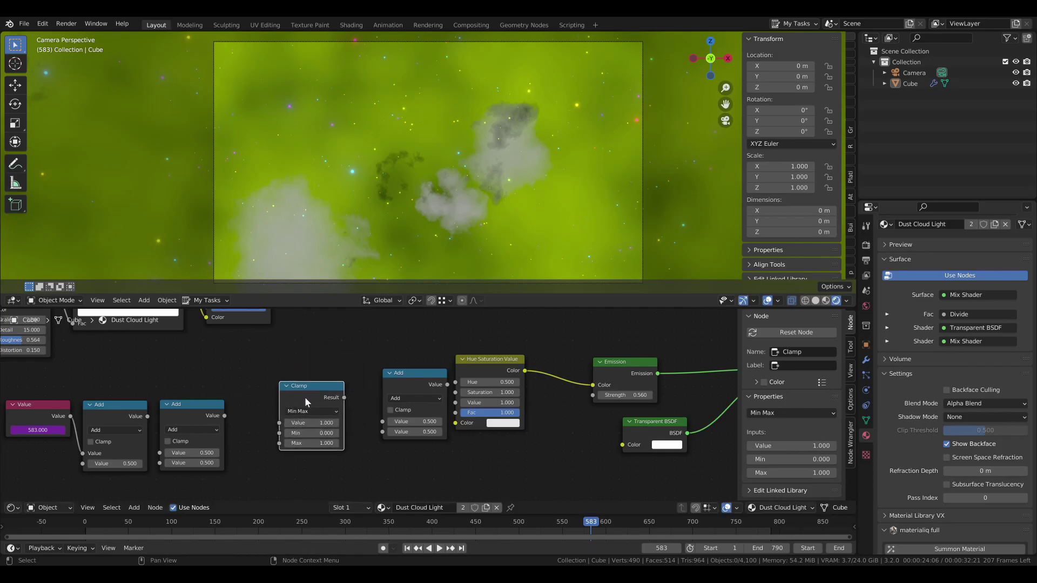
{"action": "scroll", "coordinate": [351, 414], "scroll_direction": "up", "scroll_amount": 2}
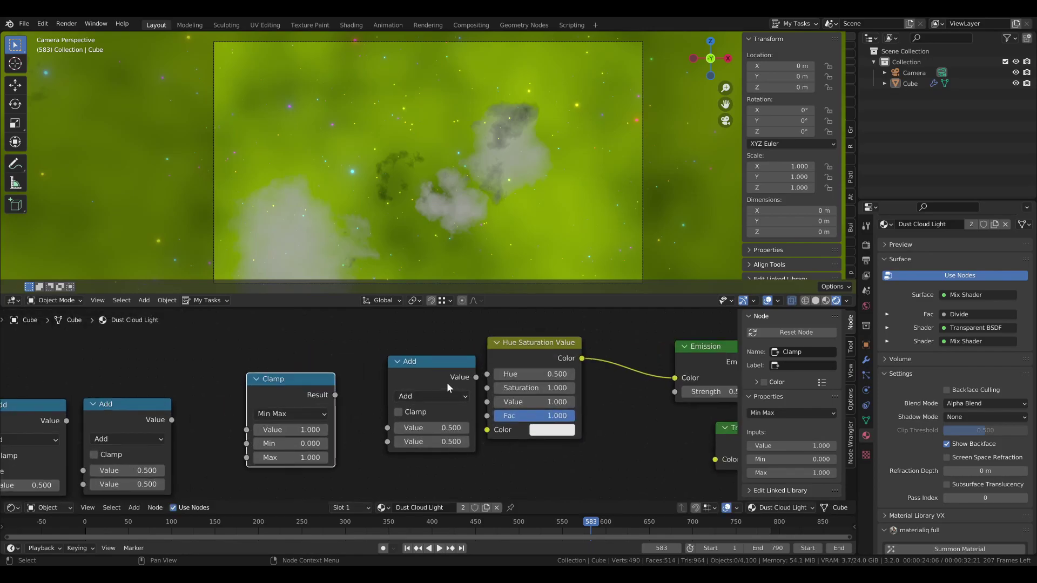
{"action": "left_click_drag", "start_coordinate": [293, 393], "coordinate": [224, 420]}
- Move the Value, two Add and Clamp nodes further down and left, and connect the second Add and the Clamp in series
{"action": "scroll", "coordinate": [216, 408], "scroll_direction": "down", "scroll_amount": 5}
{"action": "middle_click_drag", "start_coordinate": [129, 403], "coordinate": [243, 402]}
{"action": "left_click_drag", "start_coordinate": [159, 387], "coordinate": [398, 457]}
{"action": "key", "text": "g"}
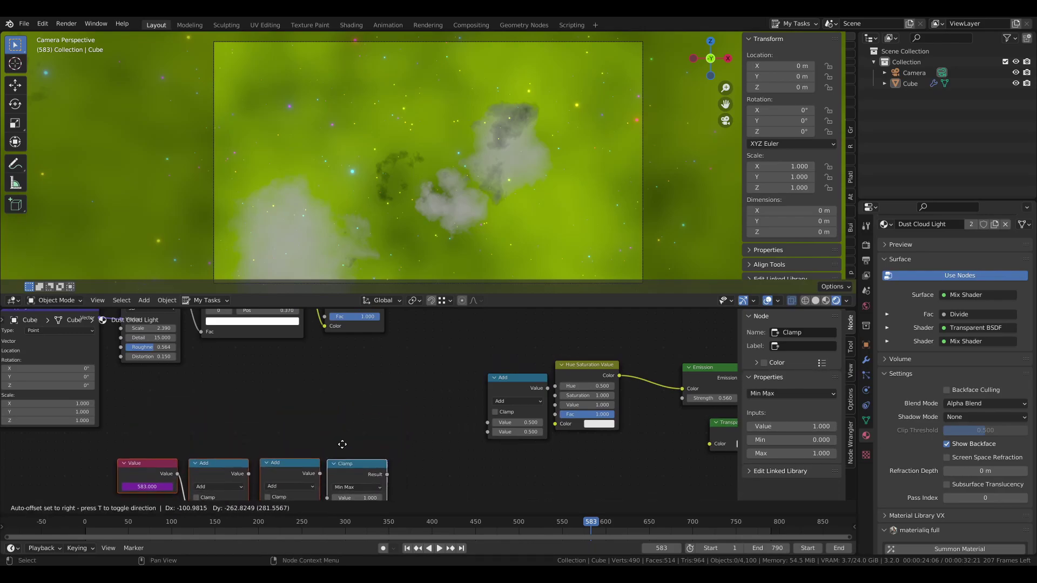
{"action": "left_click", "coordinate": [342, 444]}
{"action": "middle_click_drag", "start_coordinate": [283, 419], "coordinate": [278, 380]}
{"action": "right_click_drag", "start_coordinate": [206, 430], "coordinate": [281, 439], "text": "alt"}
{"action": "right_click_drag", "start_coordinate": [286, 440], "coordinate": [344, 446], "text": "alt"}
- Set the first Math node after the Value node to Divide with a divisor of 100
{"action": "middle_click_drag", "start_coordinate": [289, 421], "coordinate": [295, 405]}
{"action": "scroll", "coordinate": [286, 429], "scroll_direction": "up", "scroll_amount": 2}
{"action": "left_click", "coordinate": [200, 431]}
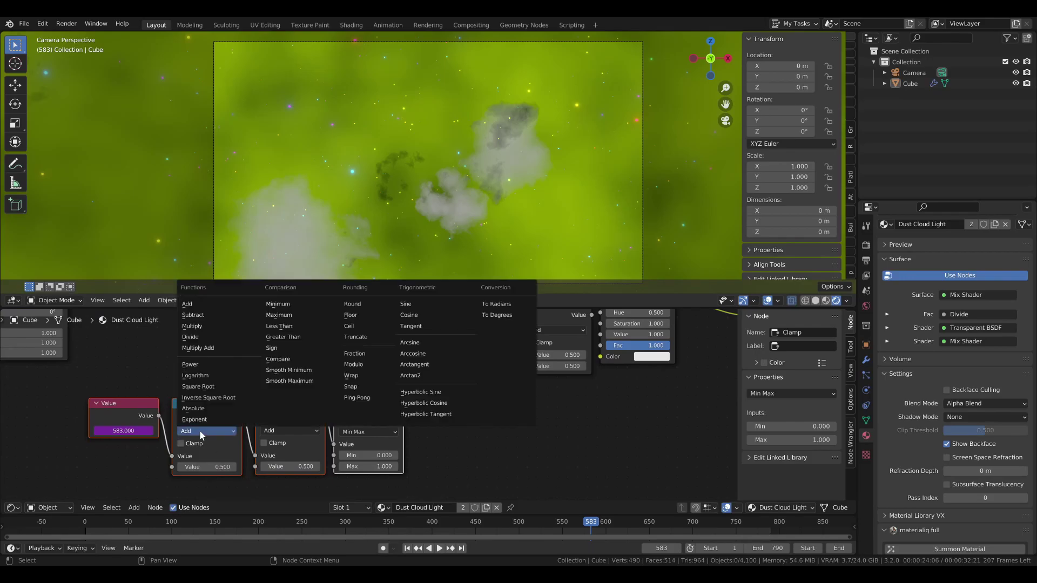
{"action": "left_click", "coordinate": [235, 337]}
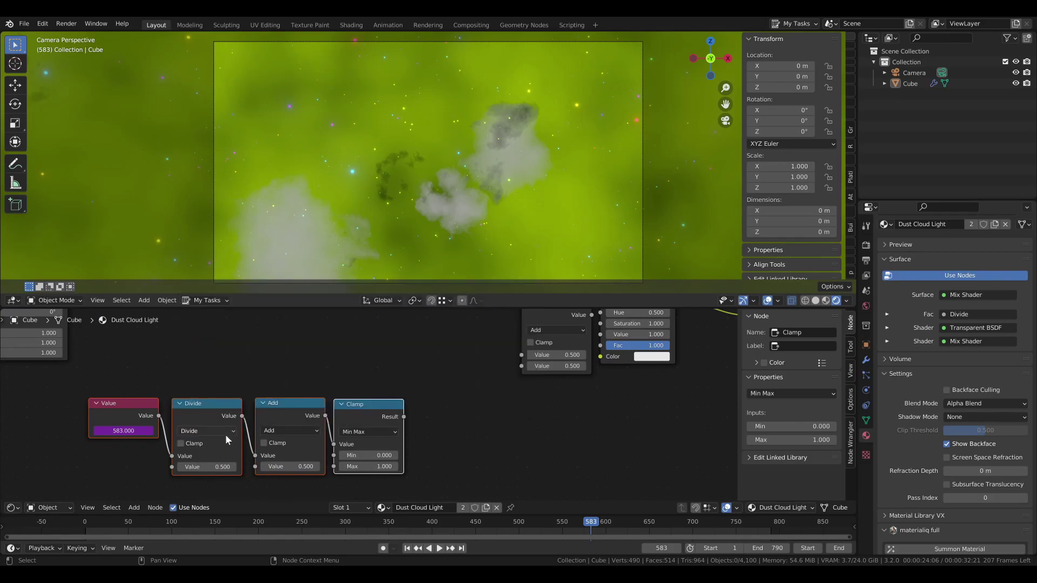
{"action": "left_click", "coordinate": [208, 465]}
{"action": "type", "text": "1"}
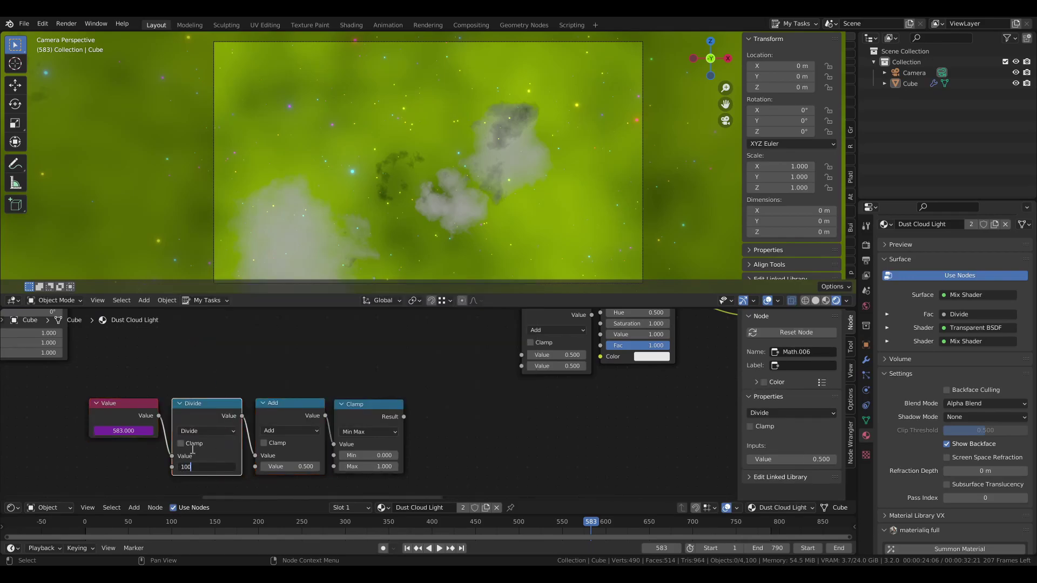
{"action": "type", "text": "00"}
{"action": "key", "text": "Return"}
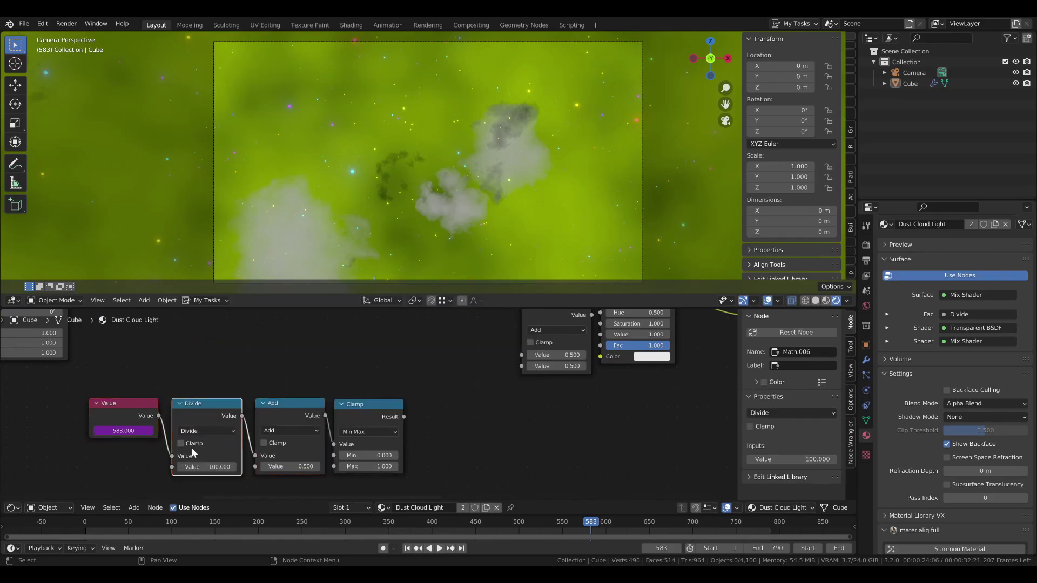
- Change the second Math node in the chain to Sine and enable its Clamp option
{"action": "left_click", "coordinate": [280, 431]}
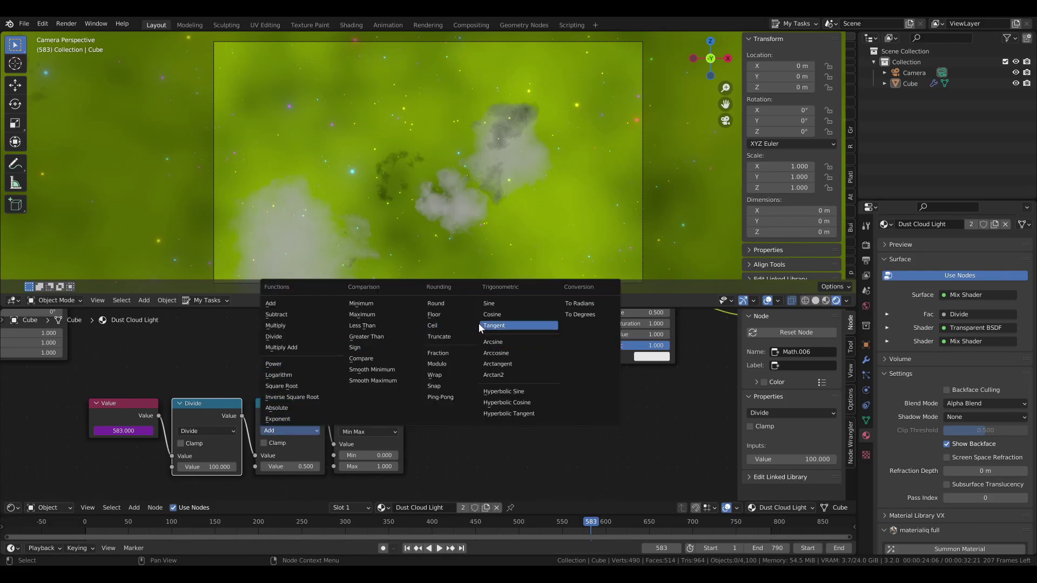
{"action": "left_click", "coordinate": [492, 306]}
{"action": "scroll", "coordinate": [287, 435], "scroll_direction": "up", "scroll_amount": 1}
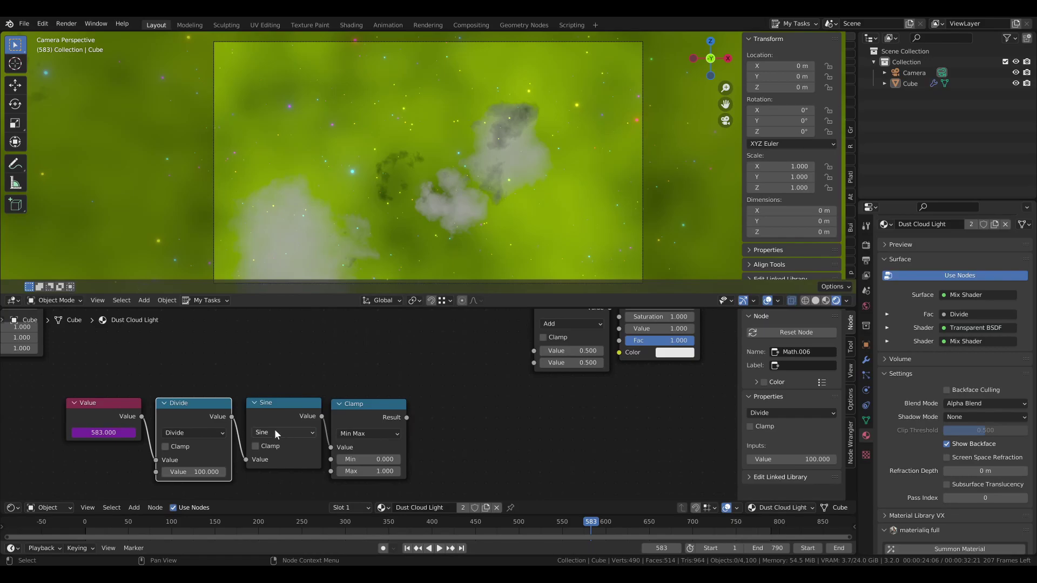
- Duplicate the Add node to the end of the chain, feed it the Clamp result and set its second value to 1
{"action": "middle_click_drag", "start_coordinate": [403, 414], "coordinate": [256, 429]}
{"action": "scroll", "coordinate": [300, 422], "scroll_direction": "down", "scroll_amount": 1}
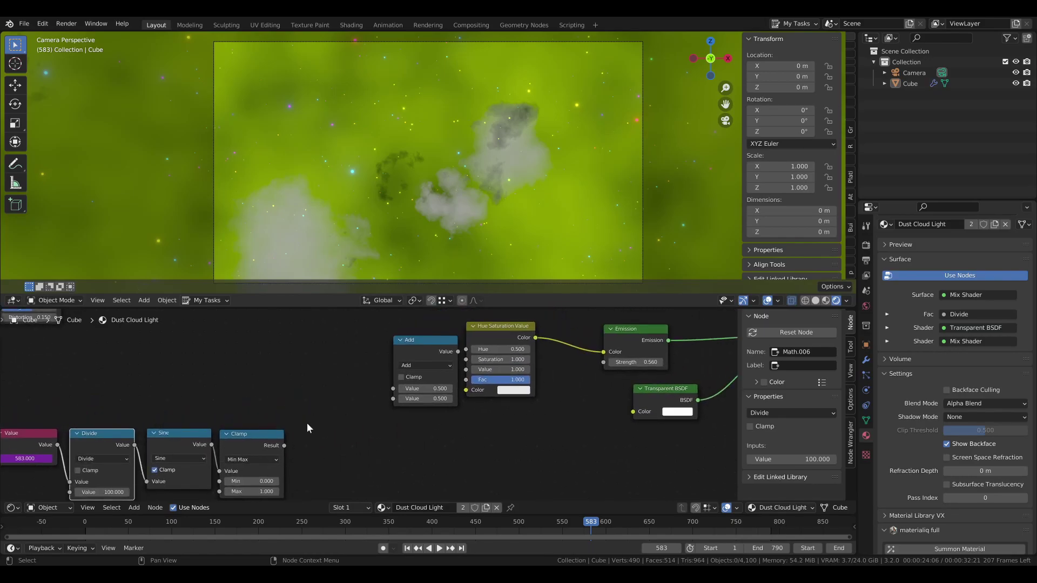
{"action": "left_click", "coordinate": [415, 343]}
{"action": "key", "text": "shift+d"}
{"action": "left_click", "coordinate": [312, 426]}
{"action": "left_click_drag", "start_coordinate": [284, 445], "coordinate": [291, 473]}
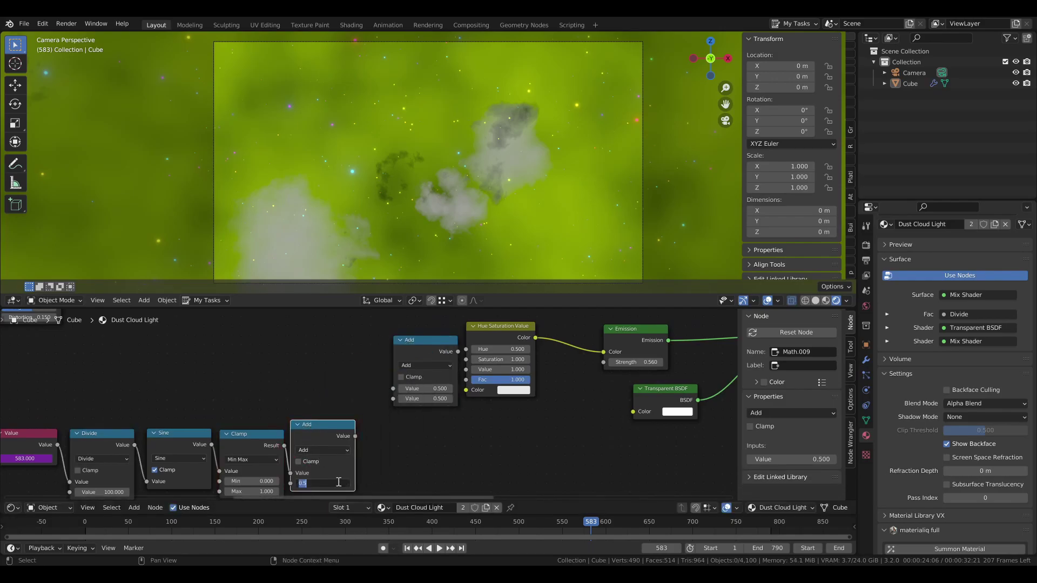
{"action": "right_click_drag", "start_coordinate": [410, 366], "coordinate": [410, 367], "text": "alt"}
{"action": "left_click_drag", "start_coordinate": [435, 348], "coordinate": [414, 350]}
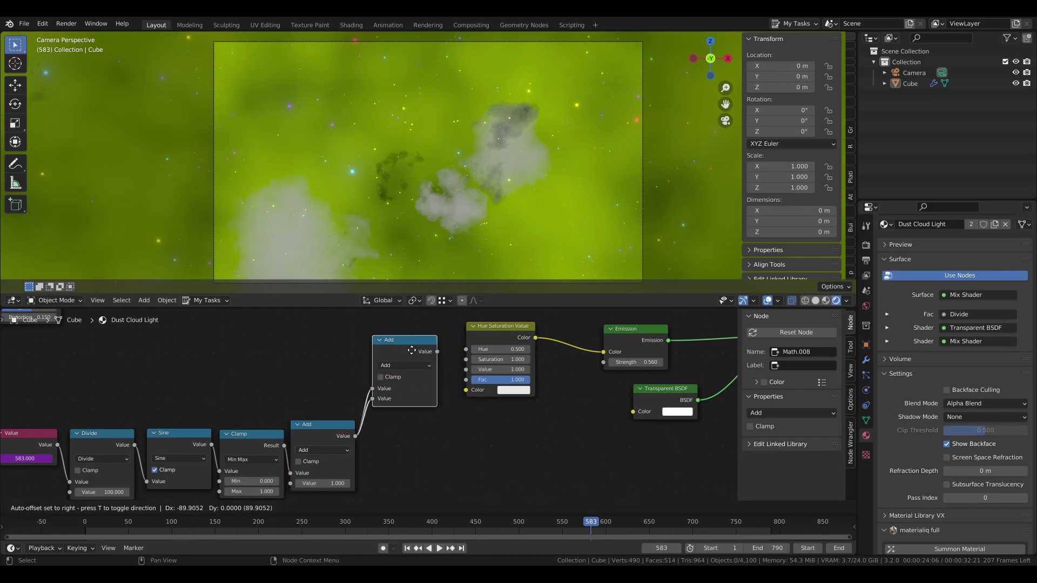
{"action": "key", "text": "ctrl+z"}
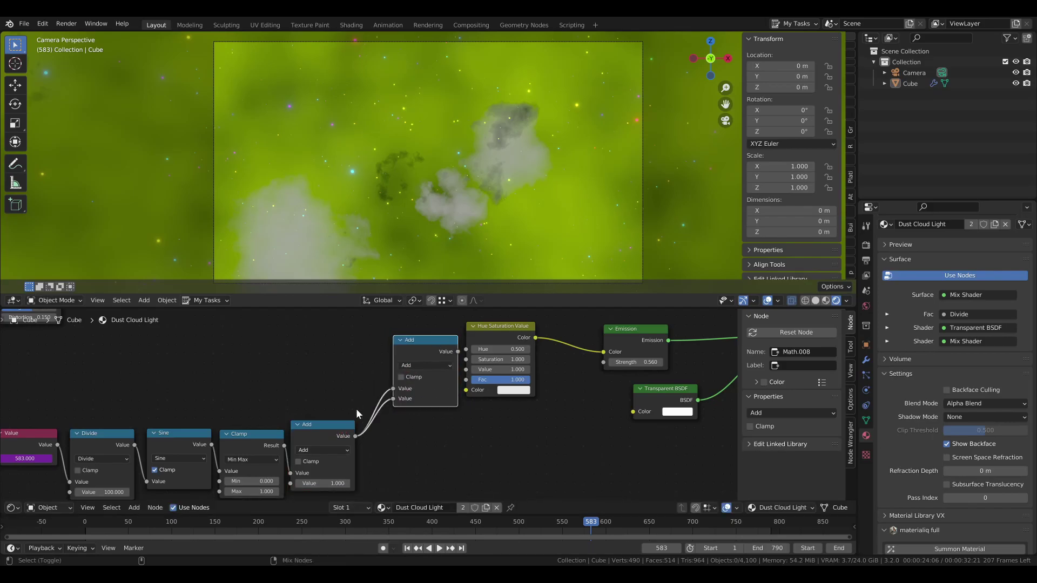
{"action": "key", "text": "ctrl+z"}
{"action": "key", "text": "ctrl+z"}
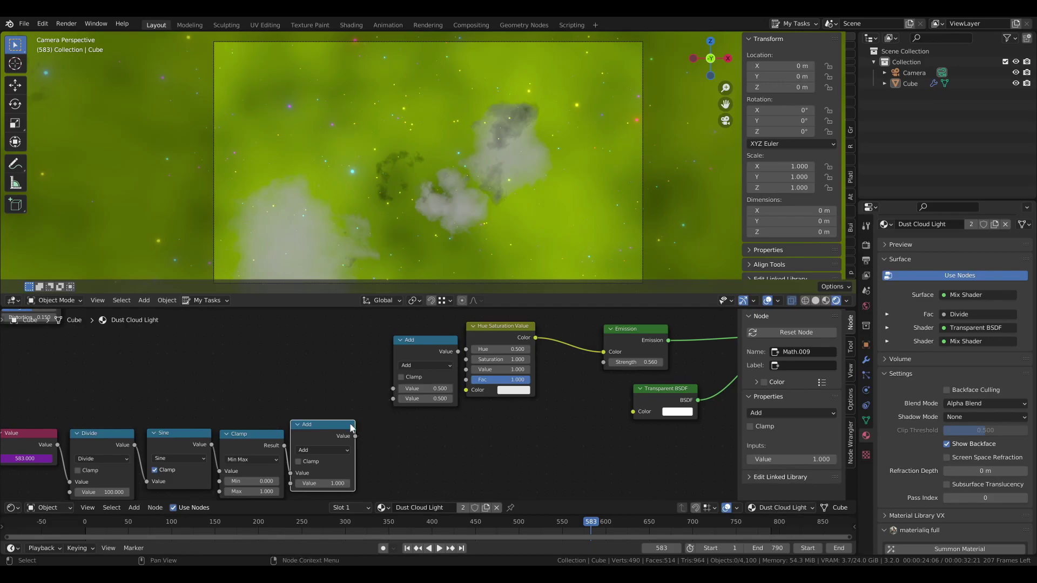
- Route the chain's last Add node through the upper Add node into the Hue and Value inputs of Hue Saturation Value, with Clamp enabled
{"action": "right_click_drag", "start_coordinate": [361, 426], "coordinate": [430, 354], "text": "alt"}
{"action": "left_click_drag", "start_coordinate": [433, 351], "coordinate": [412, 353]}
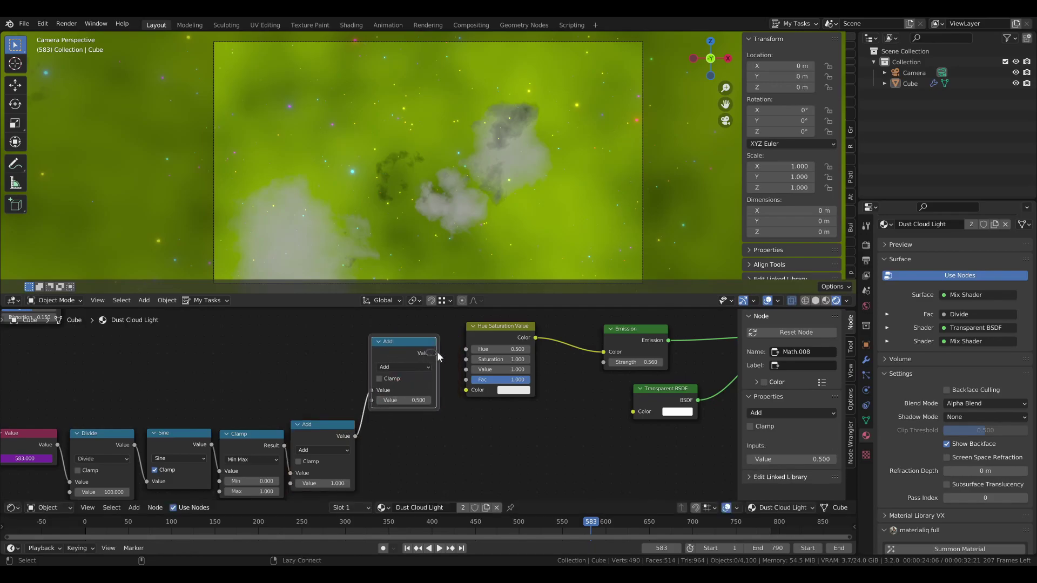
{"action": "right_click_drag", "start_coordinate": [433, 352], "coordinate": [468, 359], "text": "alt"}
{"action": "left_click_drag", "start_coordinate": [436, 354], "coordinate": [467, 350]}
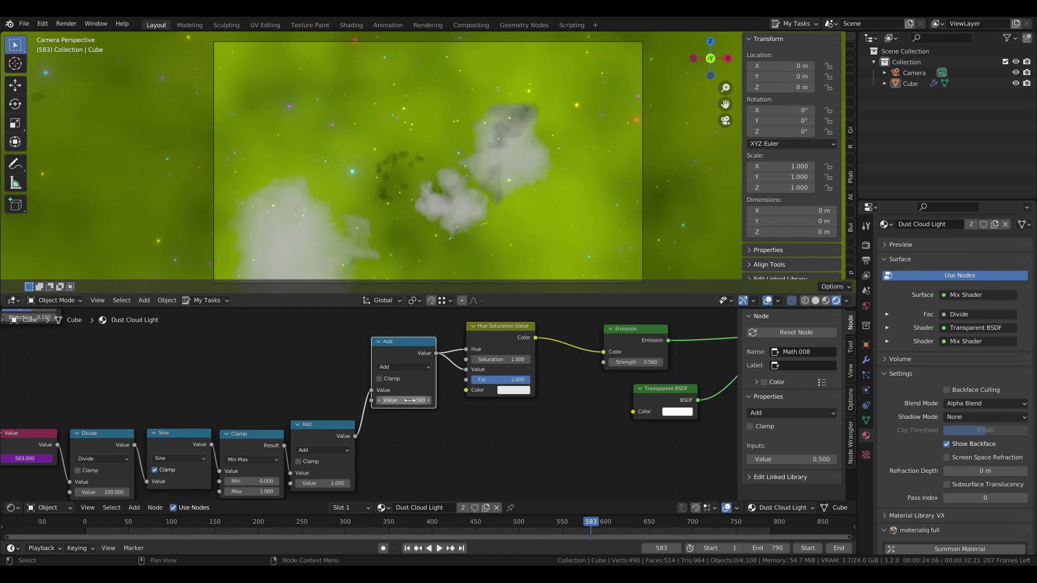
{"action": "left_click", "coordinate": [380, 379]}
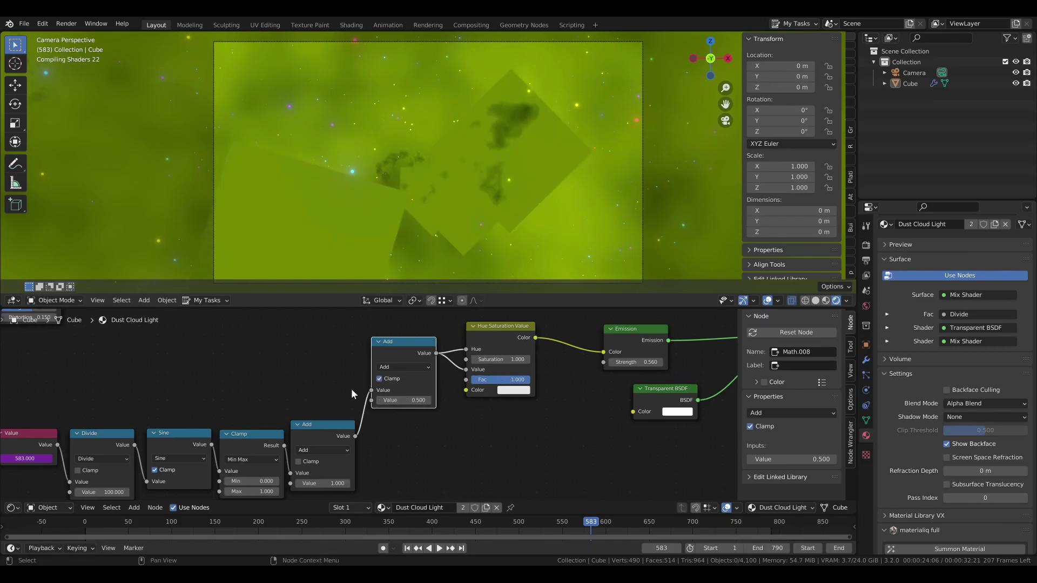
- Set the Hue Saturation Value node's Color to red and its Saturation to 0.74
{"action": "middle_click_drag", "start_coordinate": [227, 410], "coordinate": [358, 376]}
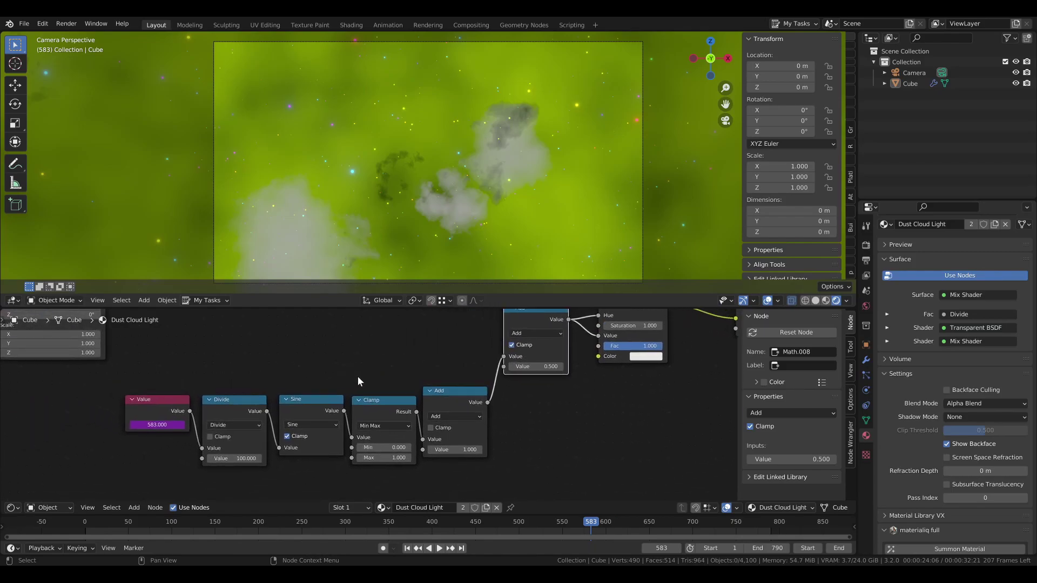
{"action": "scroll", "coordinate": [358, 377], "scroll_direction": "up", "scroll_amount": 1}
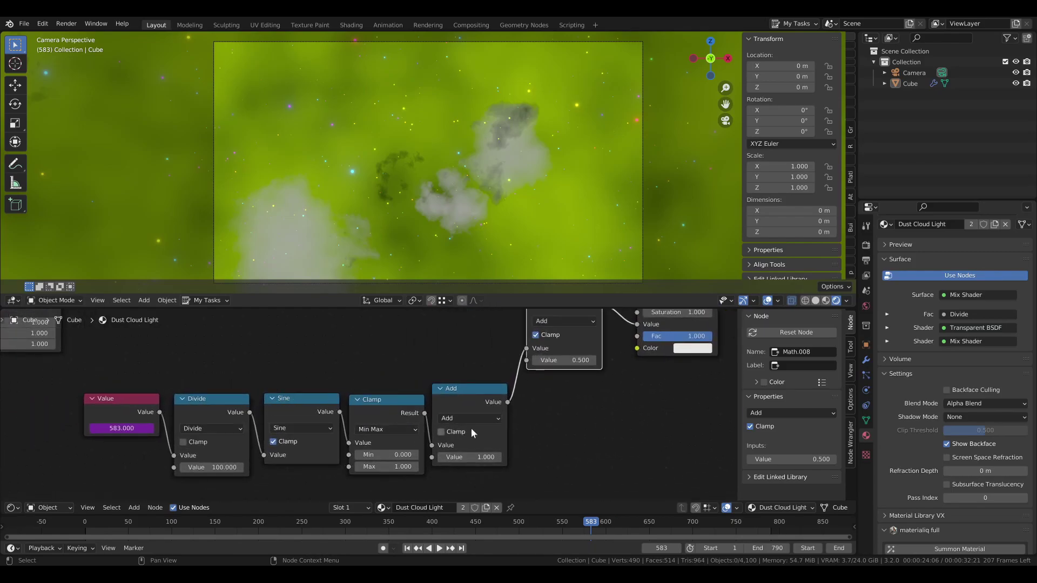
{"action": "middle_click_drag", "start_coordinate": [645, 330], "coordinate": [523, 355]}
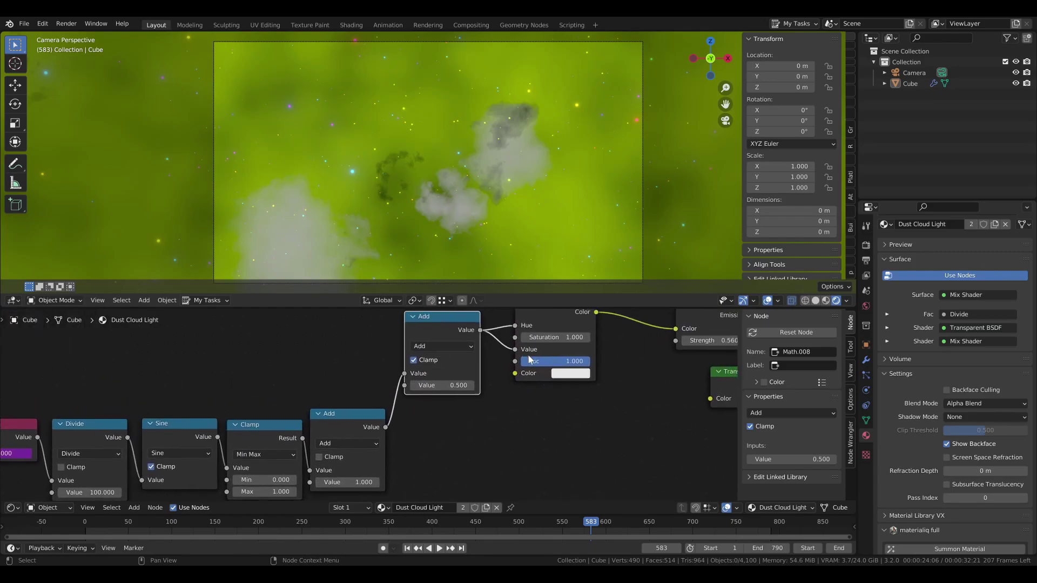
{"action": "left_click", "coordinate": [567, 375]}
{"action": "left_click_drag", "start_coordinate": [596, 333], "coordinate": [657, 333]}
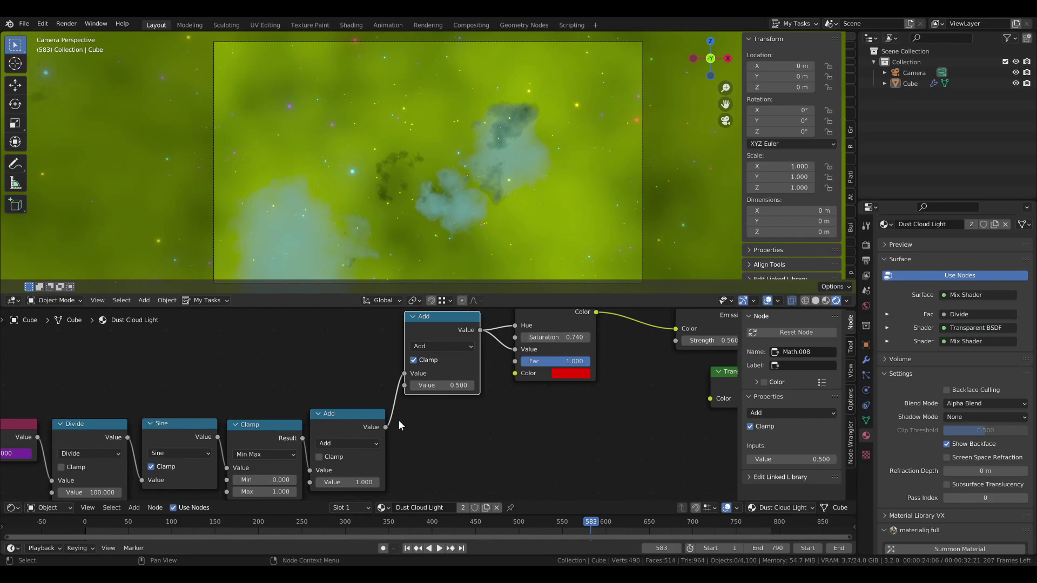
- Preview the animation and set the Hue Saturation Value node's Saturation to 0.64 and the Emission Strength to 0.49
{"action": "key", "text": "space"}
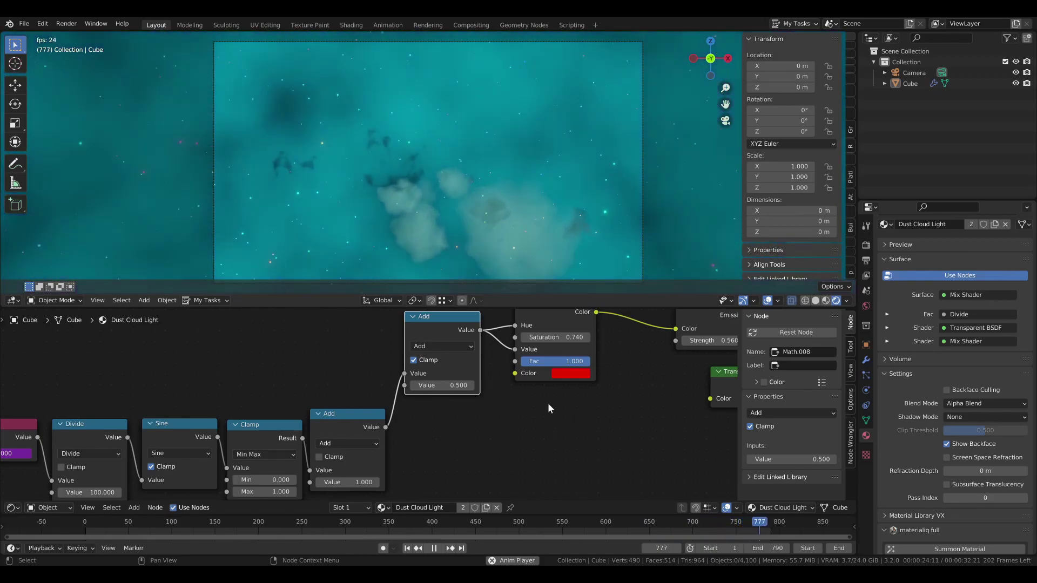
{"action": "scroll", "coordinate": [535, 395], "scroll_direction": "down", "scroll_amount": 1}
{"action": "middle_click_drag", "start_coordinate": [529, 397], "coordinate": [374, 434]}
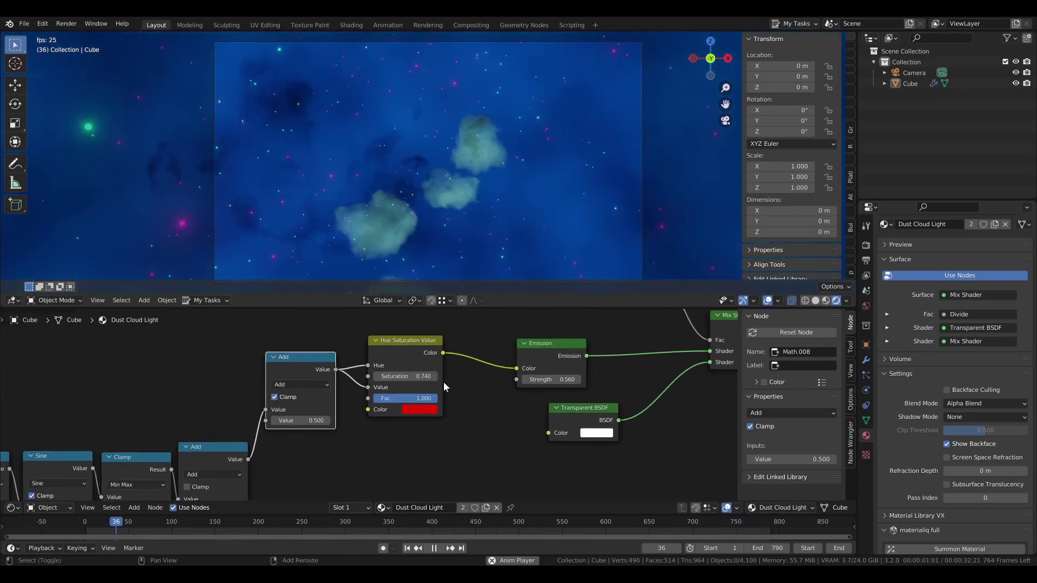
{"action": "key", "text": "space"}
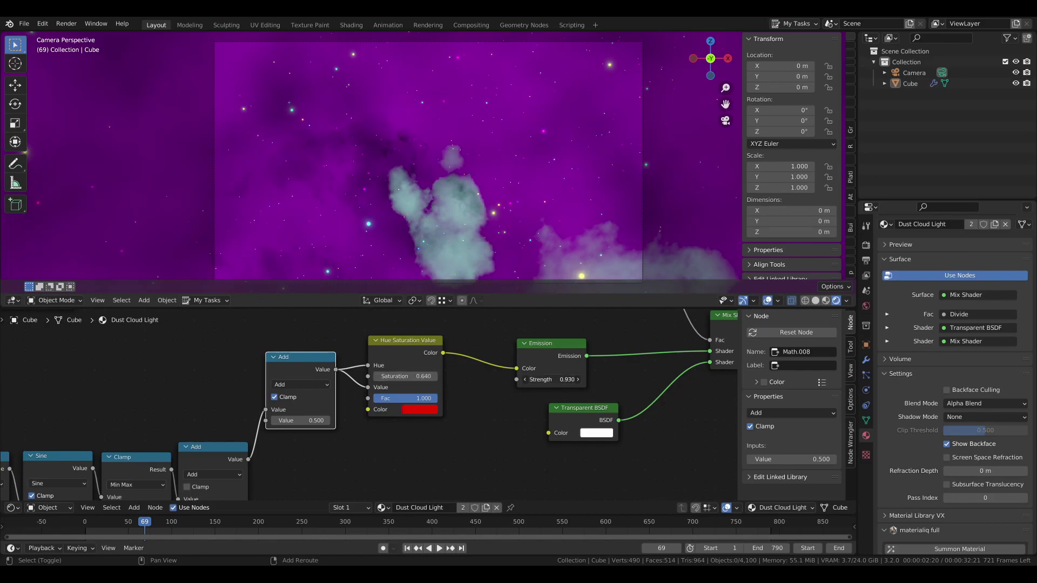
{"action": "left_click_drag", "start_coordinate": [551, 380], "coordinate": [530, 379]}
- Move the white stop of the ColorRamp before the Power node to about 0.7 and set the Power node's Exponent to about 0.22
{"action": "scroll", "coordinate": [432, 359], "scroll_direction": "down", "scroll_amount": 5}
{"action": "middle_click_drag", "start_coordinate": [432, 352], "coordinate": [363, 451]}
{"action": "scroll", "coordinate": [365, 427], "scroll_direction": "down", "scroll_amount": 1}
{"action": "scroll", "coordinate": [365, 414], "scroll_direction": "up", "scroll_amount": 1}
{"action": "mouse_move", "coordinate": [360, 393]}
{"action": "left_mouse_down", "text": "shift"}
{"action": "mouse_move", "coordinate": [375, 395]}
{"action": "mouse_move", "coordinate": [361, 396]}
{"action": "left_mouse_up", "text": "shift"}
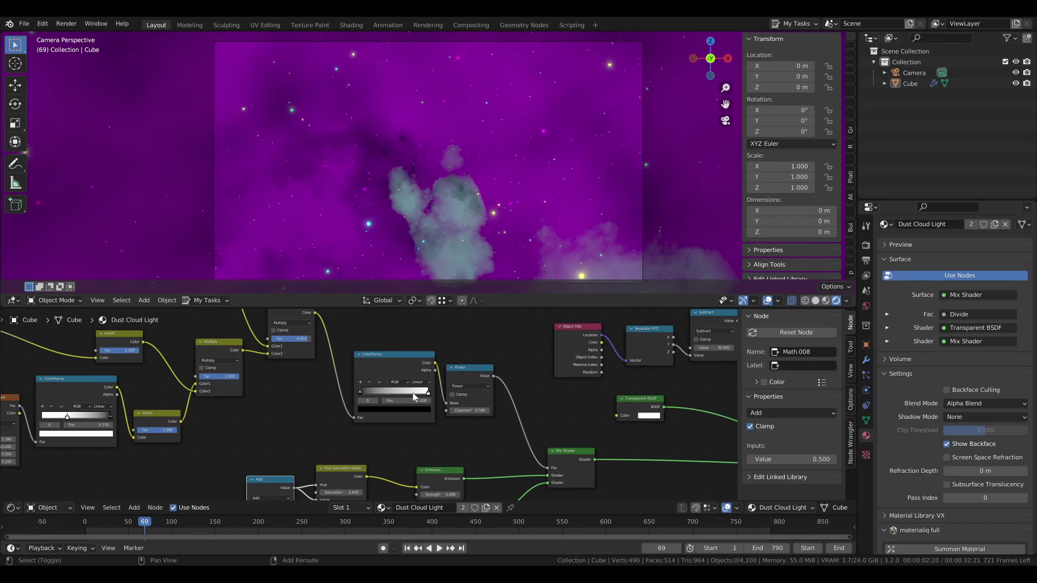
{"action": "left_click_drag", "start_coordinate": [426, 395], "coordinate": [403, 398]}
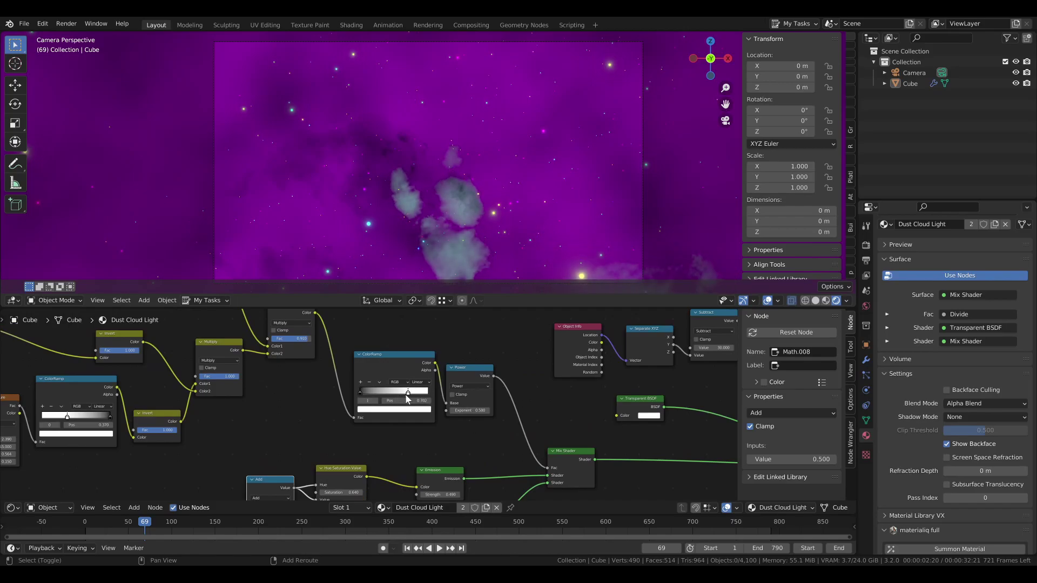
{"action": "left_click_drag", "start_coordinate": [468, 413], "coordinate": [452, 413]}
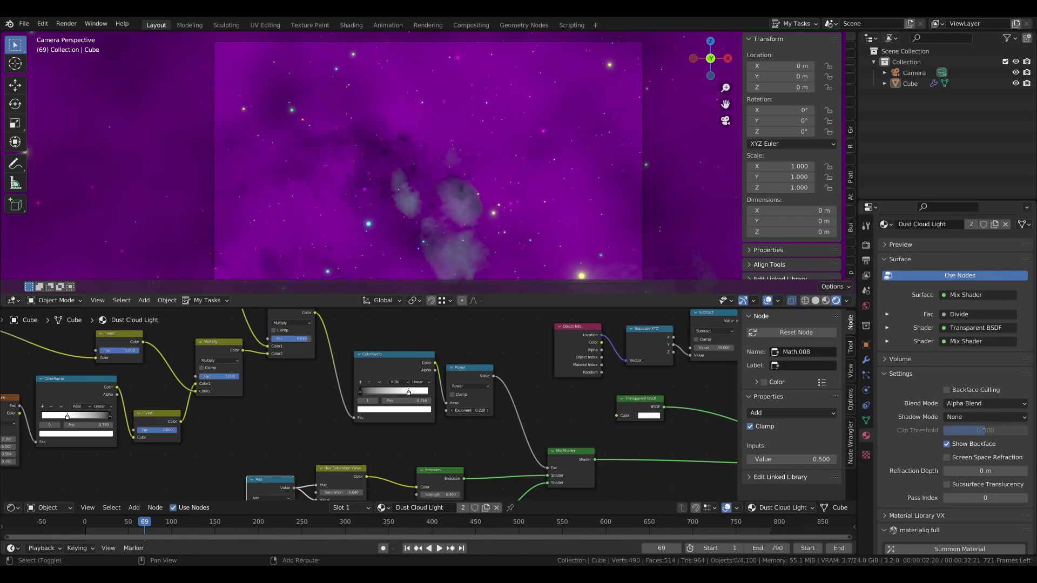
- Play the animation briefly to check the light dust clouds and save the file
{"action": "scroll", "coordinate": [421, 401], "scroll_direction": "down", "scroll_amount": 4}
{"action": "key", "text": "space"}
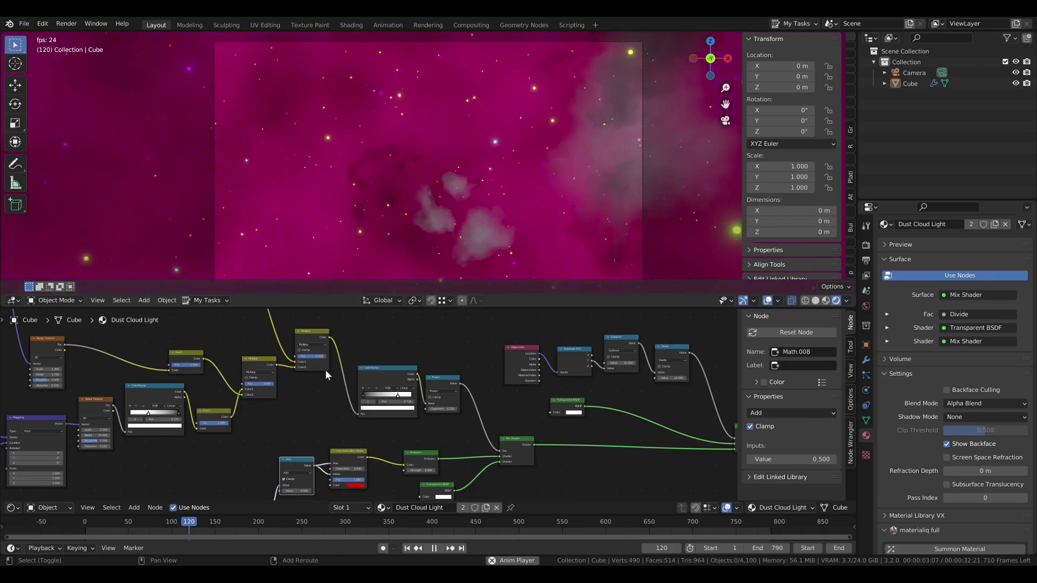
{"action": "key", "text": "space"}
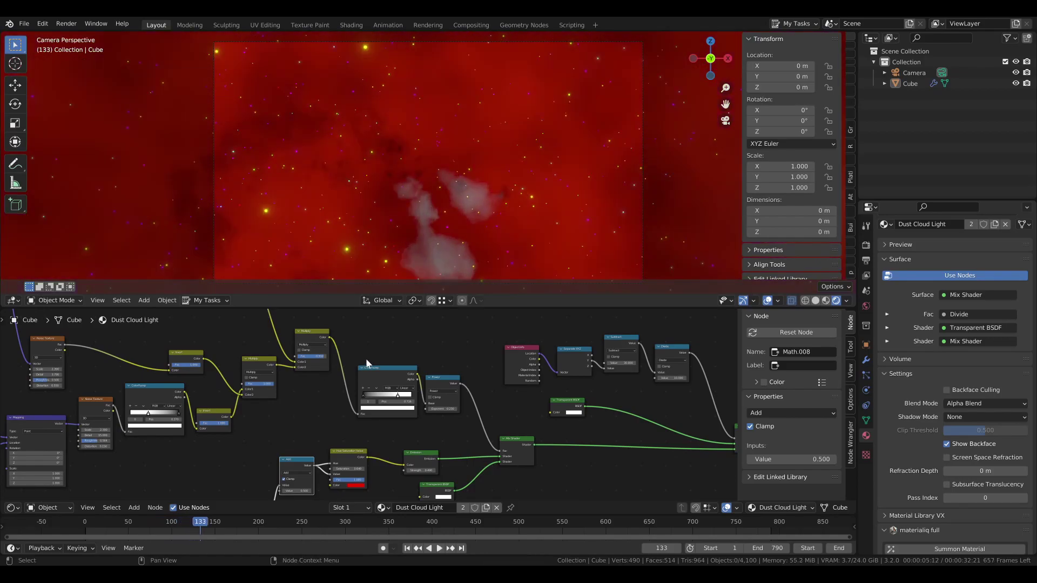
{"action": "key", "text": "ctrl+s"}
- Switch the node editor to the Geometry Node Editor and bring the Dust Clouds Light frame into view
{"action": "left_click", "coordinate": [14, 507]}
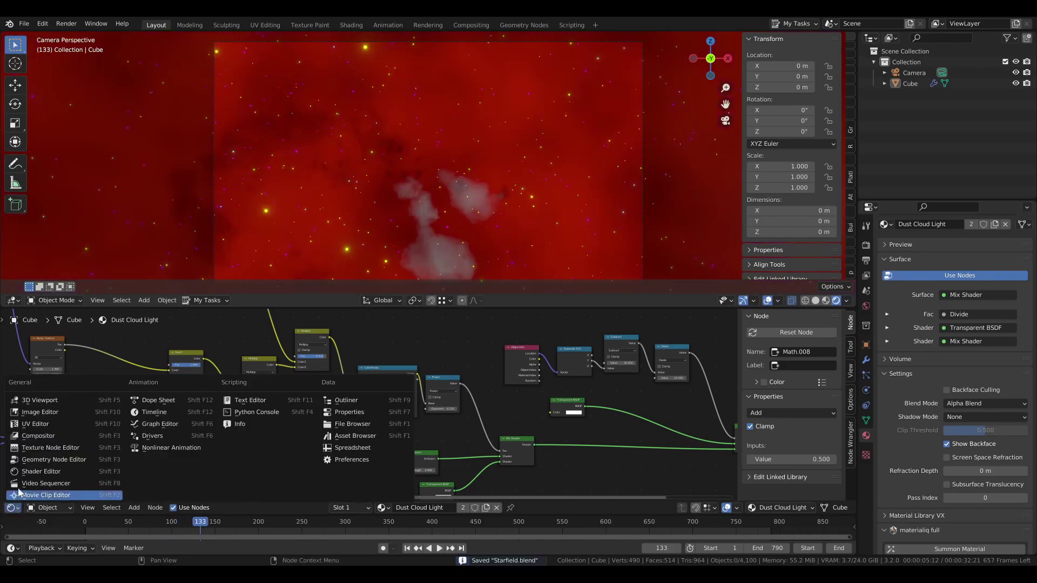
{"action": "left_click", "coordinate": [53, 461]}
{"action": "middle_click_drag", "start_coordinate": [287, 430], "coordinate": [317, 378]}
{"action": "scroll", "coordinate": [378, 400], "scroll_direction": "down", "scroll_amount": 7}
{"action": "middle_click_drag", "start_coordinate": [665, 449], "coordinate": [345, 320]}
{"action": "scroll", "coordinate": [478, 381], "scroll_direction": "up", "scroll_amount": 4}
{"action": "scroll", "coordinate": [320, 354], "scroll_direction": "down", "scroll_amount": 4}
{"action": "middle_click_drag", "start_coordinate": [319, 497], "coordinate": [304, 409]}
{"action": "scroll", "coordinate": [260, 381], "scroll_direction": "up", "scroll_amount": 4}
{"action": "middle_click_drag", "start_coordinate": [257, 381], "coordinate": [365, 430]}
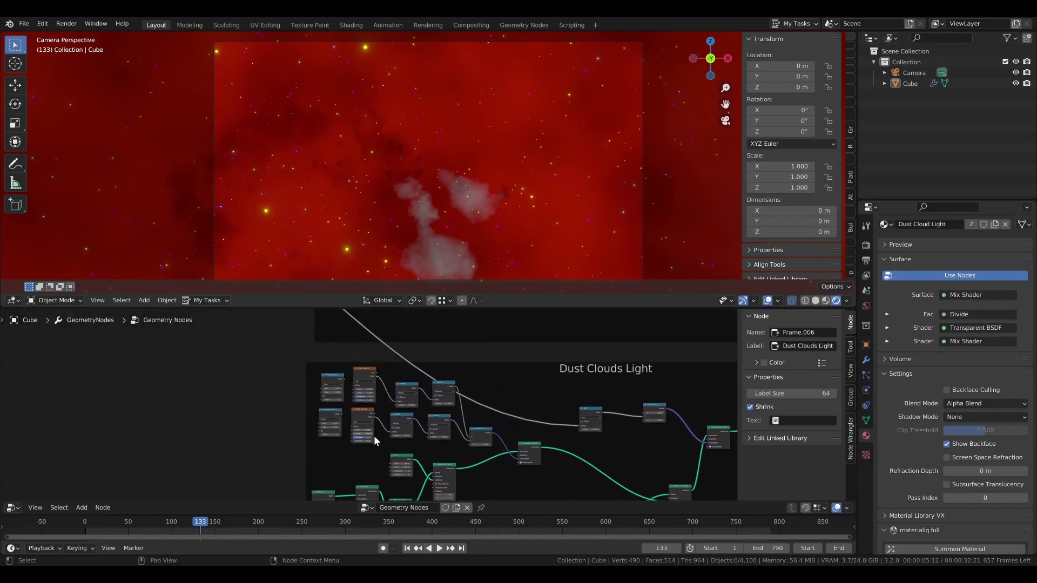
- In the Dust Clouds Light frame, set the lower Noise Texture's Scale to 12.2, the upper one's to 11.45 and the upper Multiply to 33.61
{"action": "scroll", "coordinate": [365, 430], "scroll_direction": "up", "scroll_amount": 5}
{"action": "left_click_drag", "start_coordinate": [331, 446], "coordinate": [340, 446]}
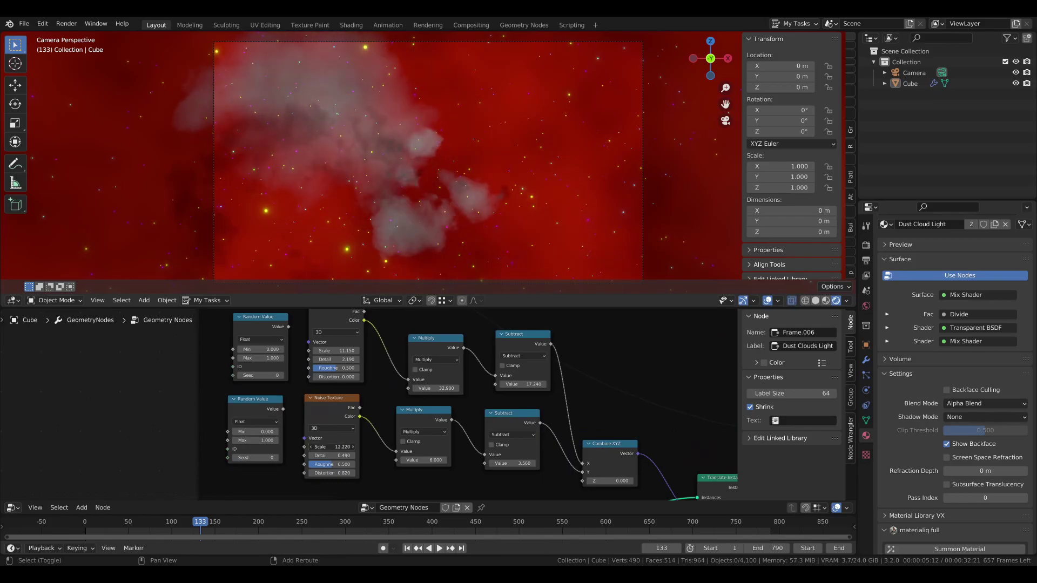
{"action": "left_click_drag", "start_coordinate": [336, 351], "coordinate": [335, 351]}
{"action": "left_click_drag", "start_coordinate": [435, 389], "coordinate": [440, 389]}
{"action": "left_click_drag", "start_coordinate": [336, 351], "coordinate": [350, 352]}
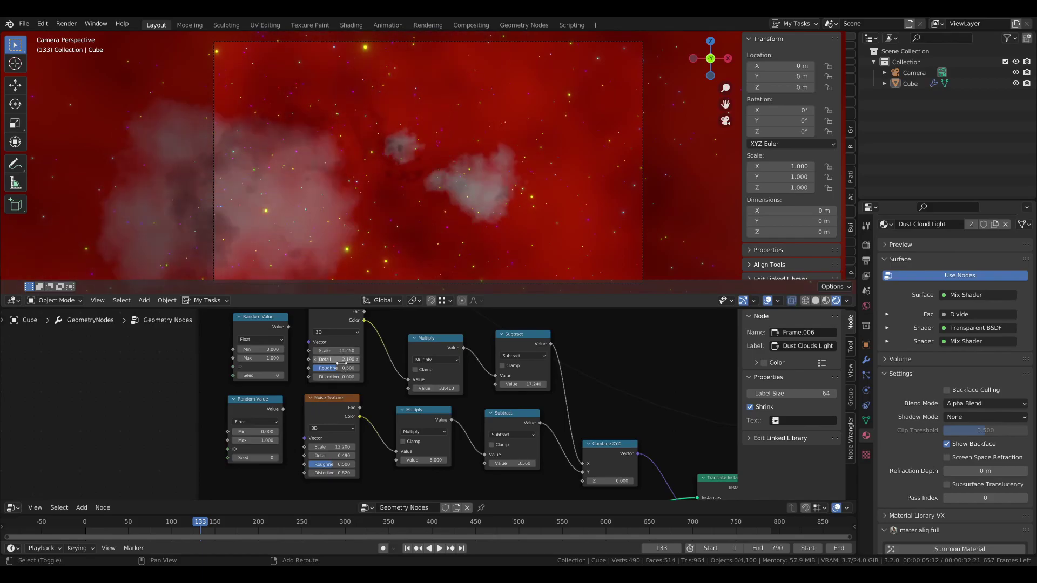
- Set the upper Subtract value to 17.03 and the lower Subtract to about 4.1, previewing the animation
{"action": "left_click_drag", "start_coordinate": [518, 384], "coordinate": [504, 385]}
{"action": "left_click_drag", "start_coordinate": [510, 463], "coordinate": [519, 464]}
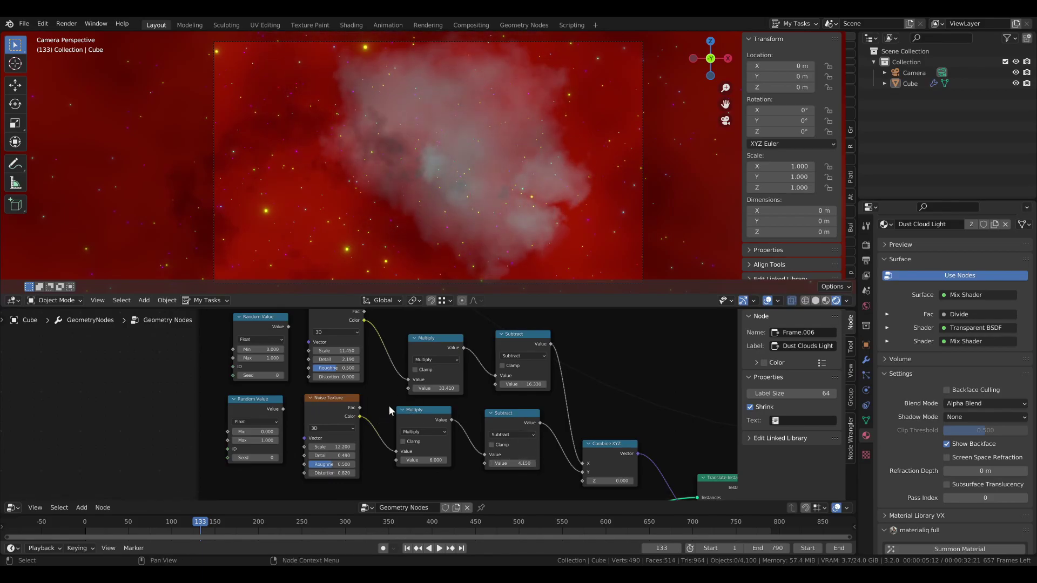
{"action": "scroll", "coordinate": [387, 405], "scroll_direction": "down", "scroll_amount": 2}
{"action": "key", "text": "space"}
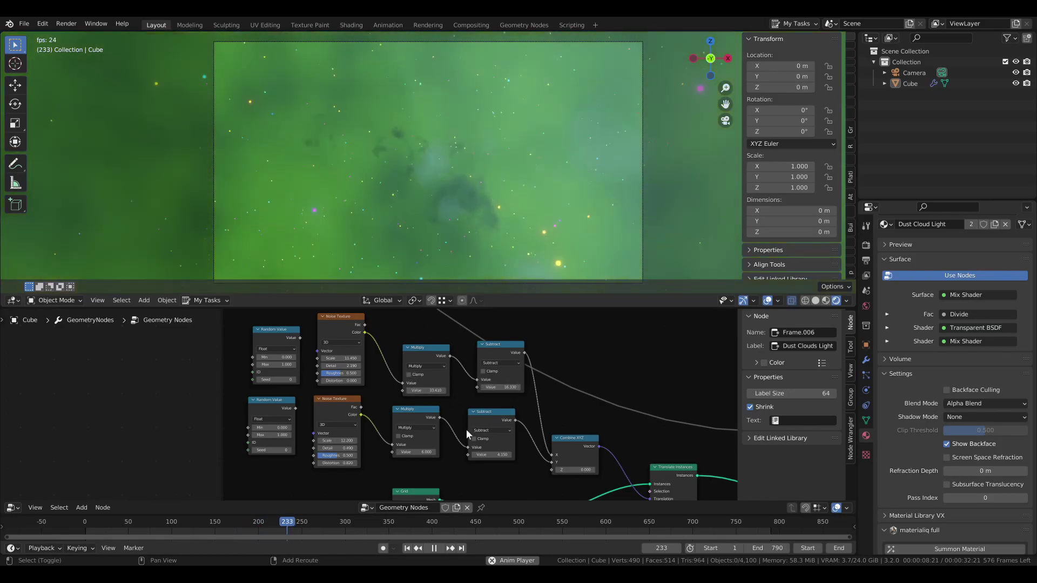
{"action": "left_click_drag", "start_coordinate": [498, 388], "coordinate": [526, 387]}
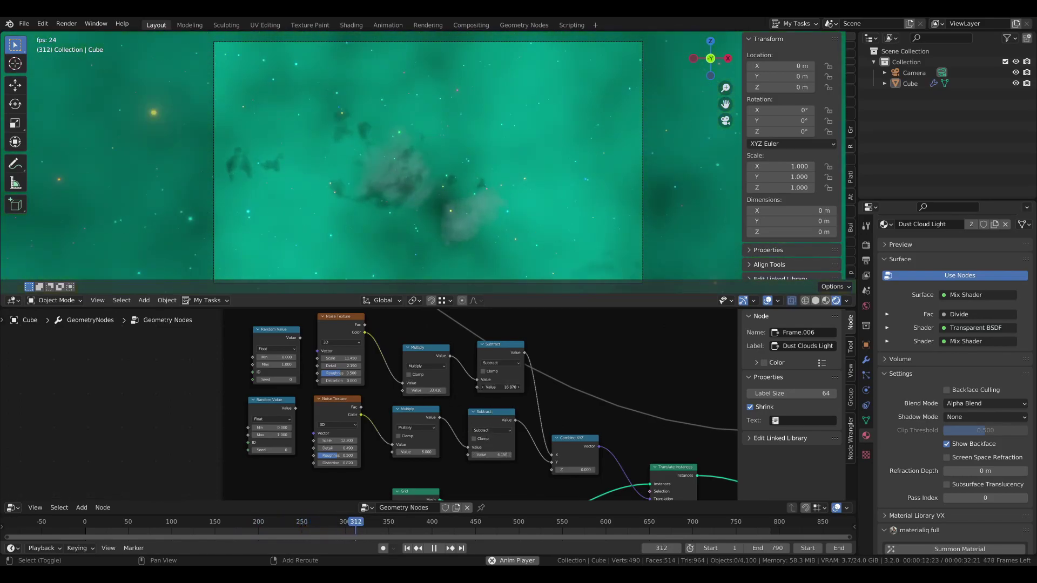
{"action": "mouse_move", "coordinate": [526, 388]}
{"action": "left_mouse_down"}
{"action": "mouse_move", "coordinate": [505, 388]}
{"action": "mouse_move", "coordinate": [536, 389]}
{"action": "left_mouse_up"}
{"action": "left_click", "coordinate": [499, 391]}
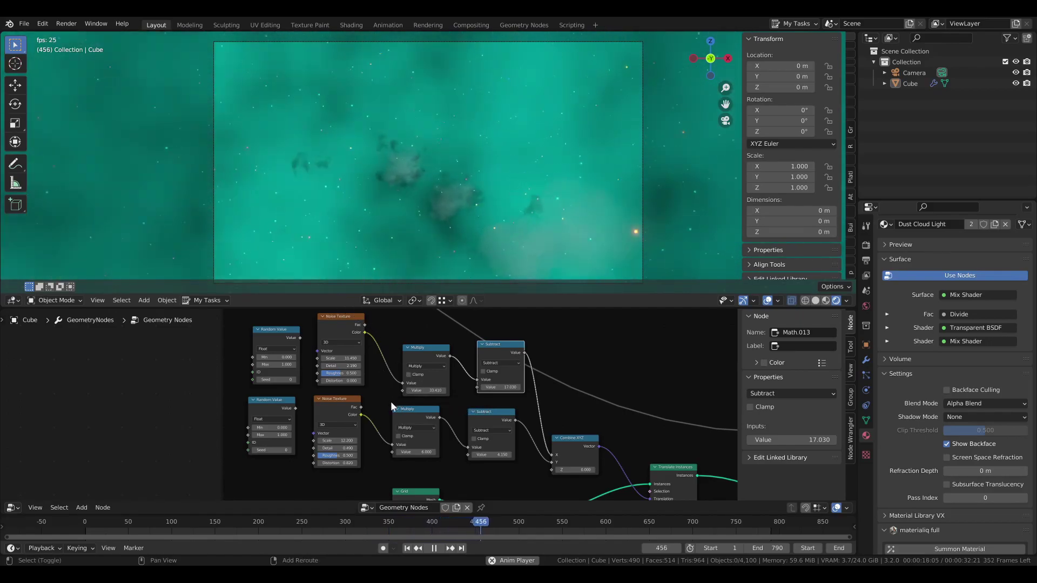
- Lower the upper Multiply value to about 32 and adjust the lower Multiply value in the Dust Clouds Light frame
{"action": "left_click_drag", "start_coordinate": [341, 359], "coordinate": [356, 359]}
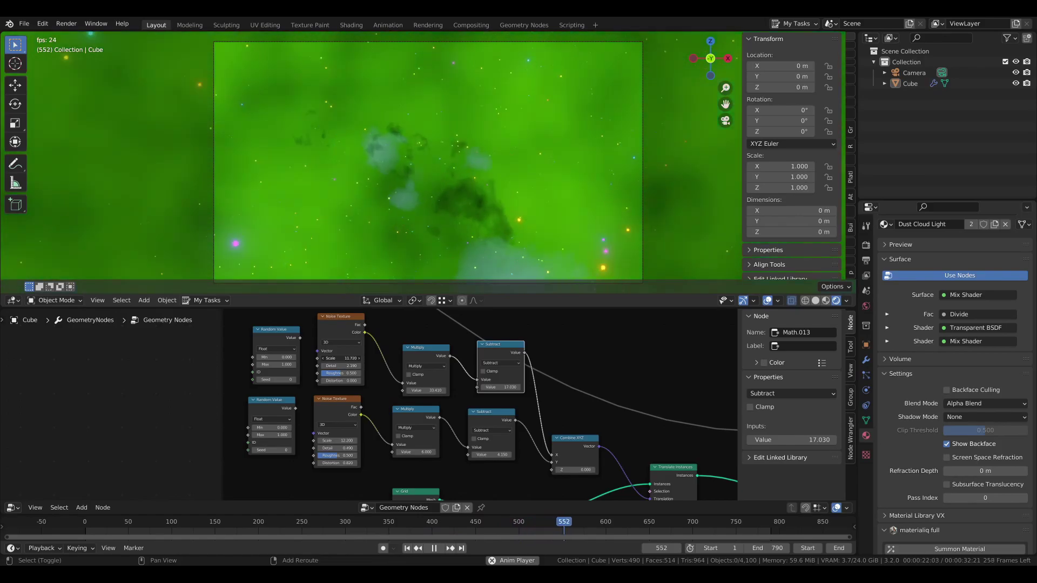
{"action": "right_click", "coordinate": [354, 359]}
{"action": "left_click_drag", "start_coordinate": [427, 390], "coordinate": [382, 390]}
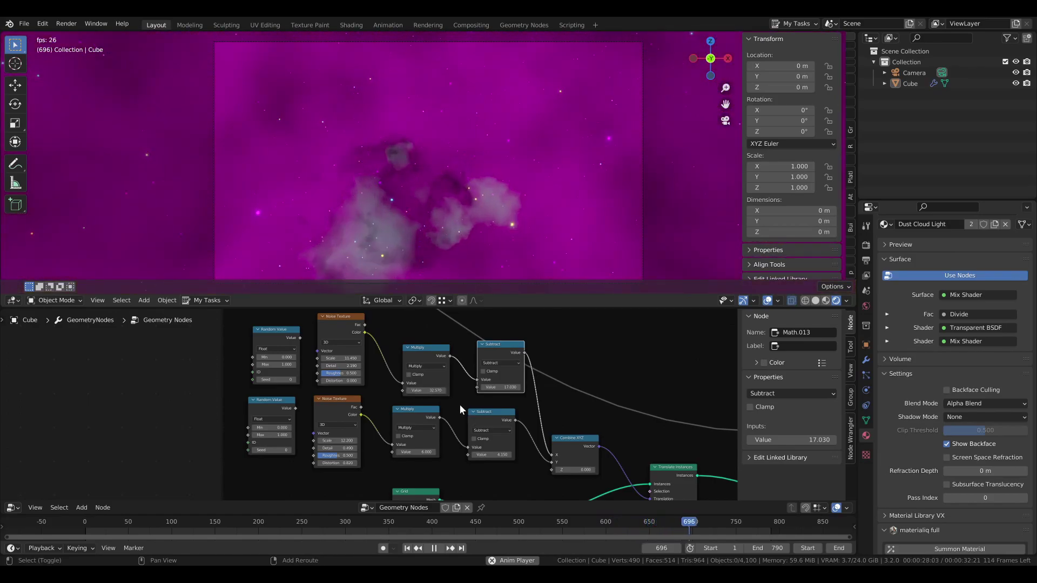
{"action": "left_click_drag", "start_coordinate": [416, 452], "coordinate": [526, 452]}
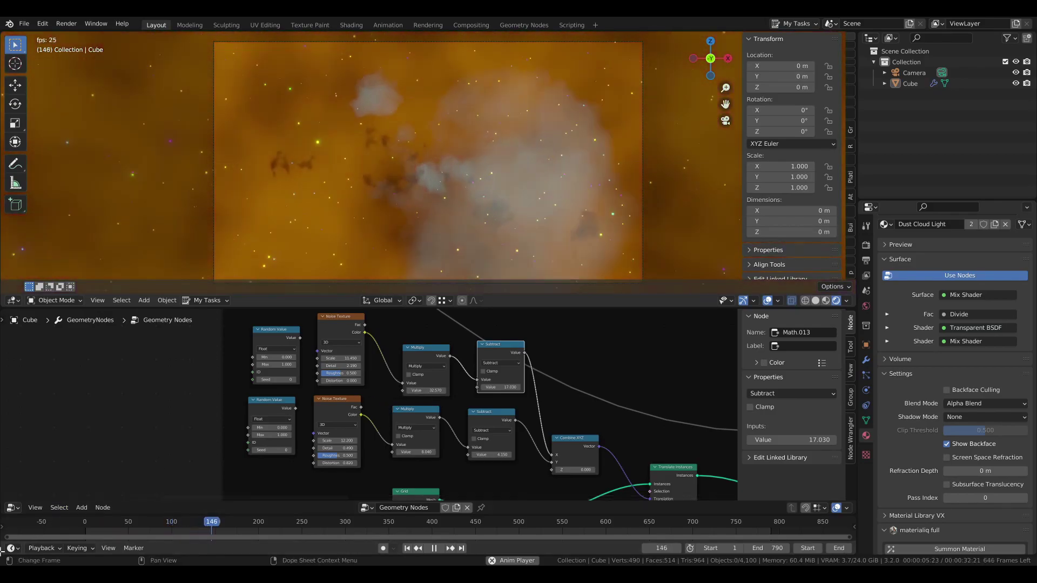
- Switch the node editor to the Shader Editor and frame the Hue Saturation Value and Emission nodes of Dust Cloud Light
{"action": "left_click", "coordinate": [17, 507]}
{"action": "left_click", "coordinate": [36, 472]}
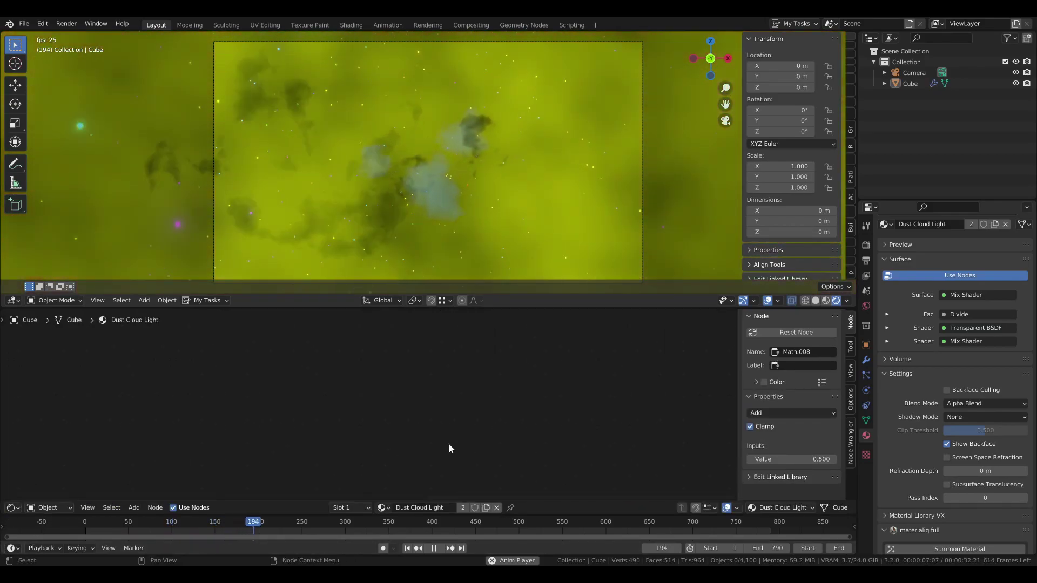
{"action": "key", "text": "Home"}
{"action": "scroll", "coordinate": [399, 443], "scroll_direction": "up", "scroll_amount": 4}
{"action": "middle_click_drag", "start_coordinate": [380, 457], "coordinate": [362, 417]}
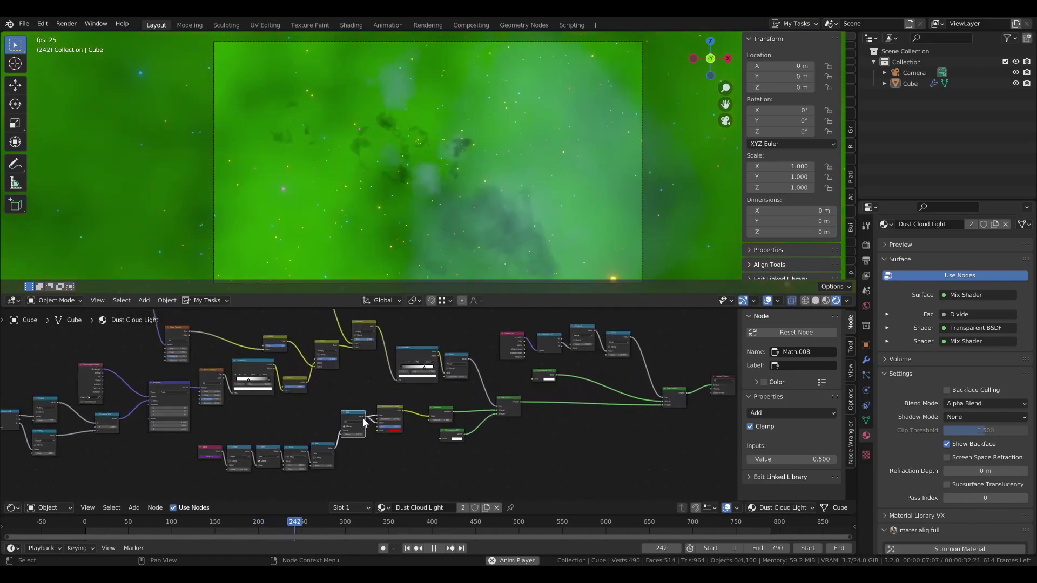
{"action": "left_click", "coordinate": [317, 418]}
{"action": "scroll", "coordinate": [317, 423], "scroll_direction": "up", "scroll_amount": 3}
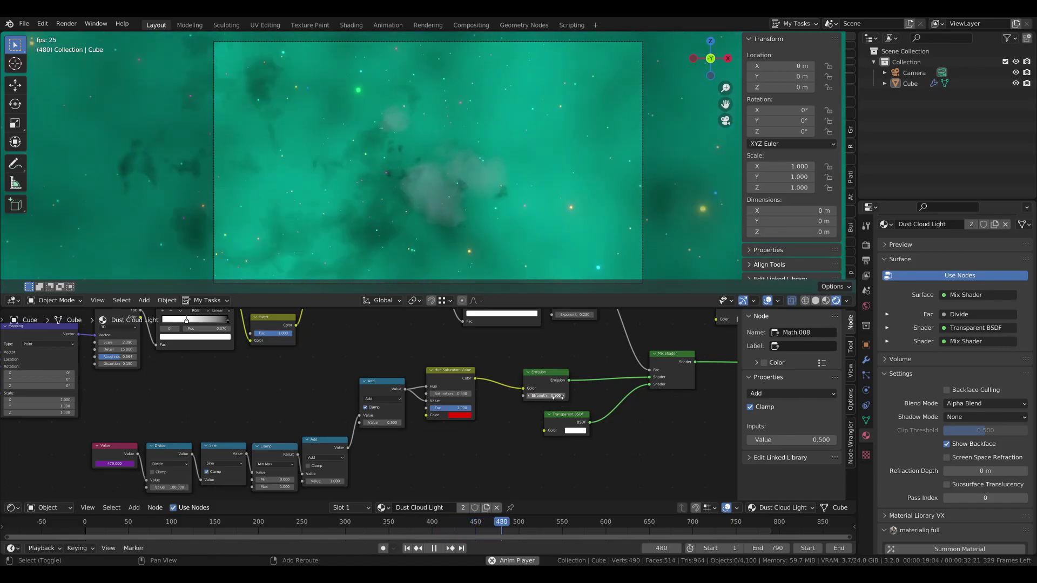
- Nudge the black stop of the ColorRamp in the Gradient frame slightly and stop the animation playback
{"action": "scroll", "coordinate": [396, 363], "scroll_direction": "down", "scroll_amount": 3}
{"action": "middle_click_drag", "start_coordinate": [395, 329], "coordinate": [391, 410]}
{"action": "scroll", "coordinate": [396, 370], "scroll_direction": "up", "scroll_amount": 3}
{"action": "scroll", "coordinate": [396, 370], "scroll_direction": "down", "scroll_amount": 3}
{"action": "middle_click_drag", "start_coordinate": [330, 319], "coordinate": [438, 432]}
{"action": "scroll", "coordinate": [436, 430], "scroll_direction": "up", "scroll_amount": 3}
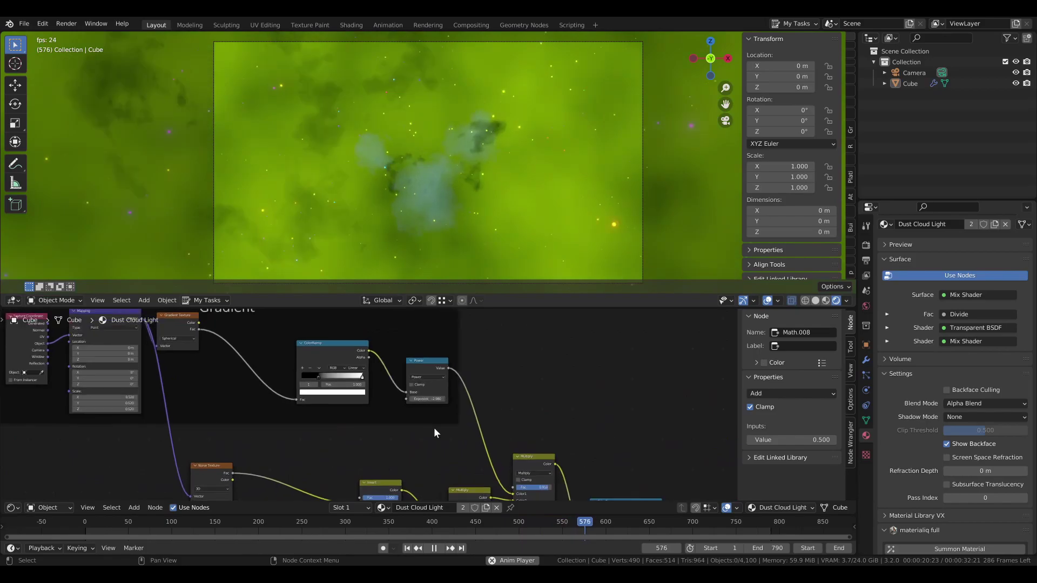
{"action": "mouse_move", "coordinate": [313, 374]}
{"action": "left_mouse_down", "text": "shift"}
{"action": "mouse_move", "coordinate": [295, 379]}
{"action": "mouse_move", "coordinate": [306, 382]}
{"action": "left_mouse_up", "text": "shift"}
{"action": "key", "text": "space"}
- Mute the frame-driven Value node that feeds the Divide node of the light dust cloud's colour chain
{"action": "scroll", "coordinate": [421, 452], "scroll_direction": "down", "scroll_amount": 4}
{"action": "middle_click_drag", "start_coordinate": [425, 452], "coordinate": [389, 375]}
{"action": "scroll", "coordinate": [390, 375], "scroll_direction": "up", "scroll_amount": 6}
{"action": "middle_click_drag", "start_coordinate": [465, 411], "coordinate": [385, 386]}
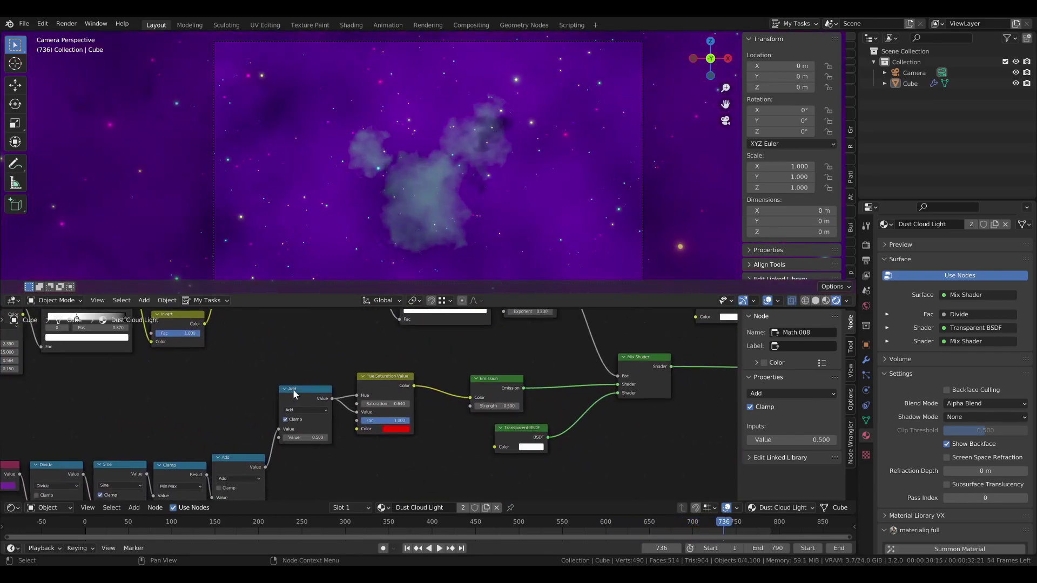
{"action": "scroll", "coordinate": [292, 390], "scroll_direction": "down", "scroll_amount": 1}
{"action": "middle_click_drag", "start_coordinate": [235, 431], "coordinate": [257, 423]}
{"action": "left_click", "coordinate": [23, 462]}
{"action": "key", "text": "m"}
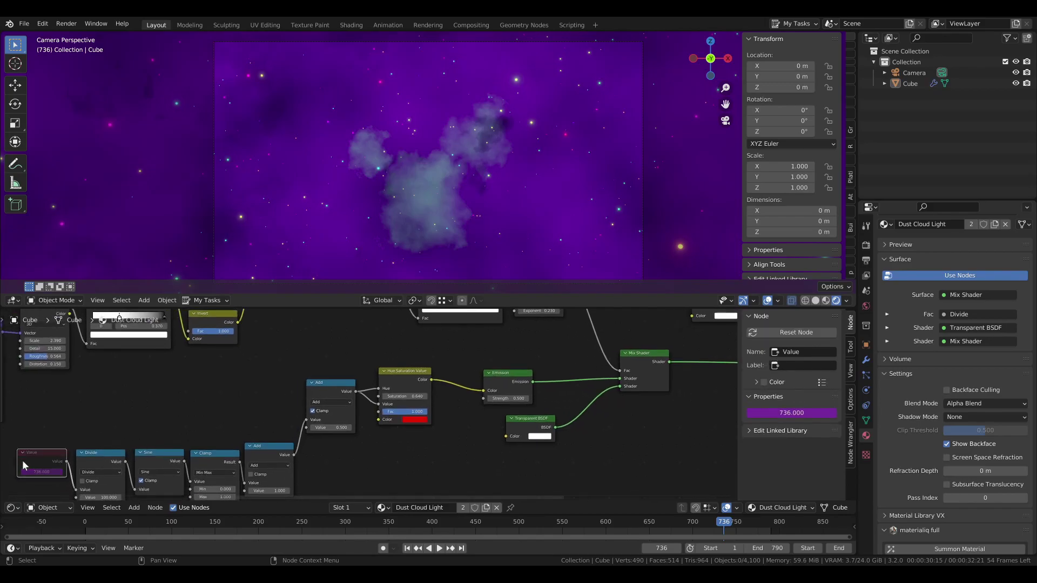
- Try other colours for the Color input of the Hue Saturation Value node
{"action": "left_click", "coordinate": [409, 421]}
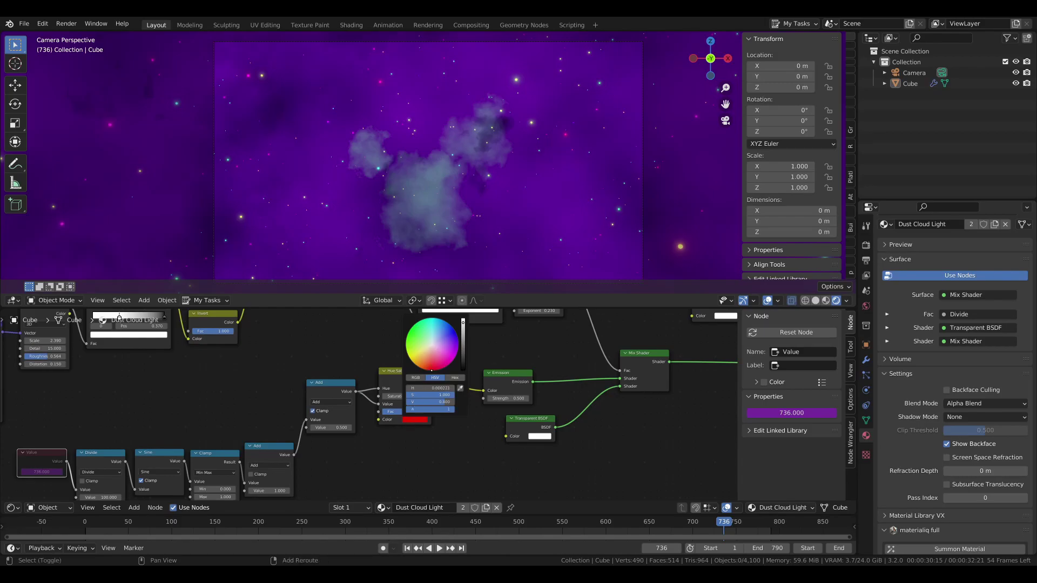
{"action": "mouse_move", "coordinate": [434, 363]}
{"action": "left_mouse_down"}
{"action": "mouse_move", "coordinate": [436, 324]}
{"action": "mouse_move", "coordinate": [426, 327]}
{"action": "left_mouse_up"}
{"action": "left_click_drag", "start_coordinate": [430, 345], "coordinate": [433, 370]}
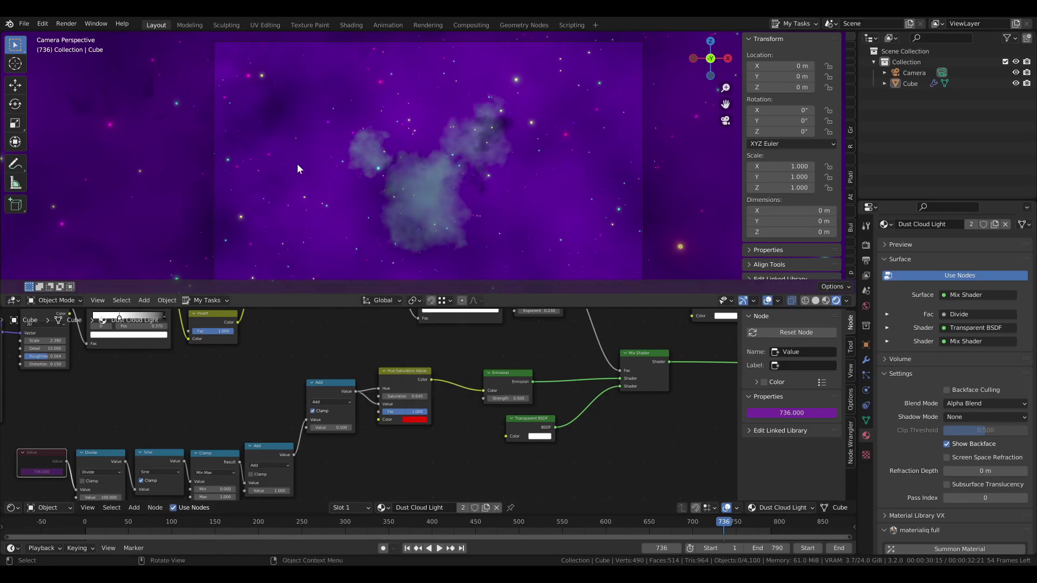
- Preview the animation, setting the Hue Saturation Value node's Saturation to 2 and the Emission Strength to 0.69
{"action": "key", "text": "space"}
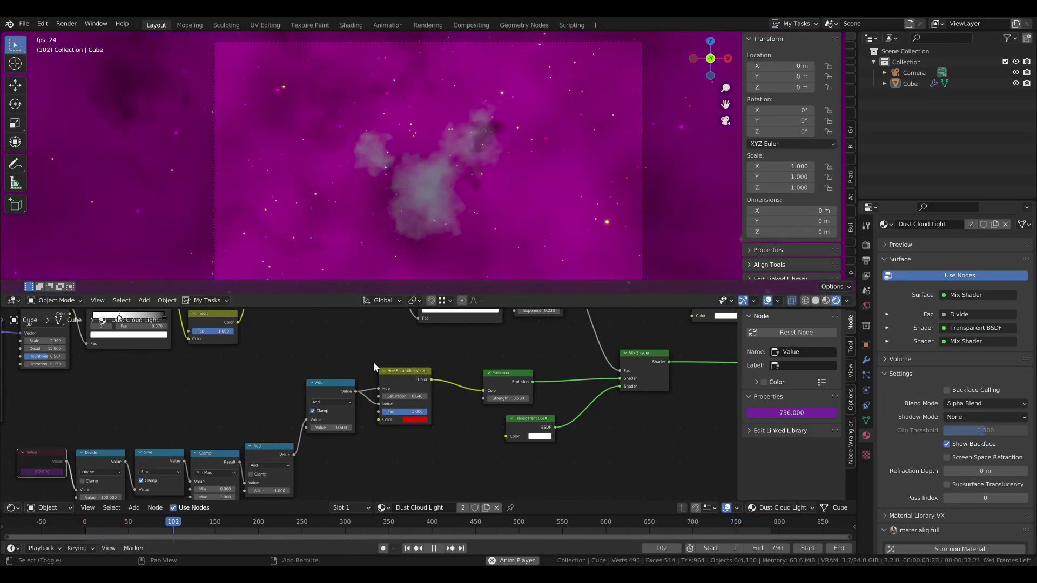
{"action": "key", "text": "space"}
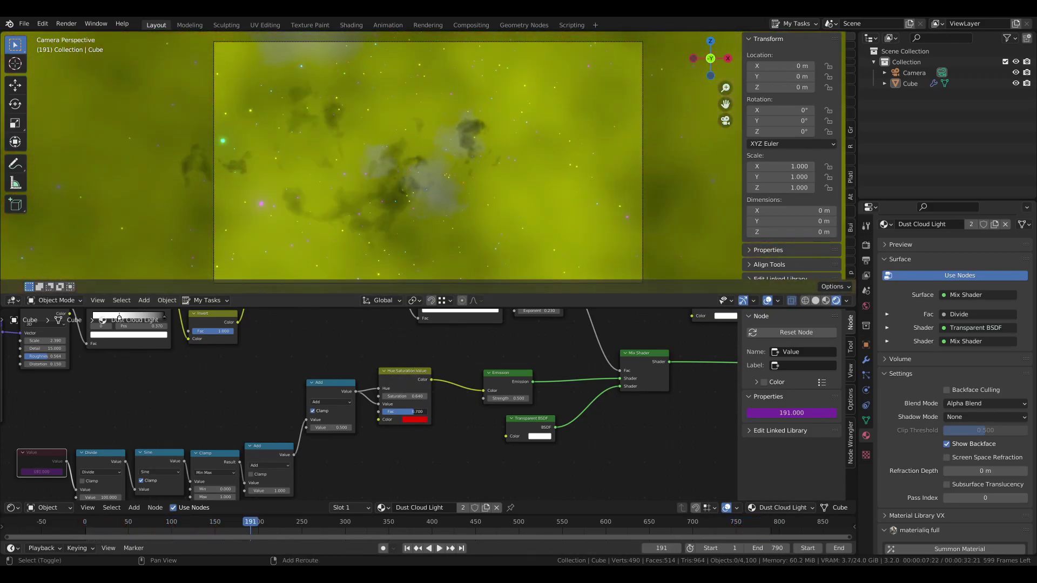
{"action": "scroll", "coordinate": [432, 394], "scroll_direction": "up", "scroll_amount": 1}
{"action": "left_click_drag", "start_coordinate": [515, 395], "coordinate": [541, 395]}
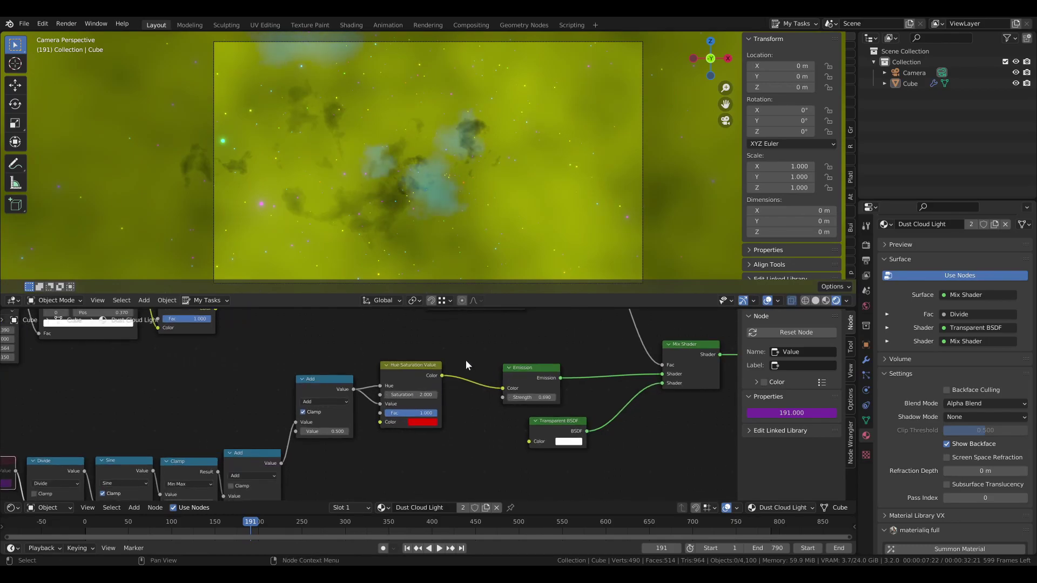
- Place the black stop of the ColorRamp before the Power node at 0.016 and set the Power Exponent to 0.09
{"action": "scroll", "coordinate": [465, 356], "scroll_direction": "down", "scroll_amount": 1}
{"action": "middle_click_drag", "start_coordinate": [432, 341], "coordinate": [392, 455]}
{"action": "scroll", "coordinate": [393, 454], "scroll_direction": "up", "scroll_amount": 2}
{"action": "left_click", "coordinate": [400, 388]}
{"action": "left_click_drag", "start_coordinate": [543, 412], "coordinate": [536, 412]}
- Play the animation to check the light clouds and move the timeline to frame 580
{"action": "key", "text": "space"}
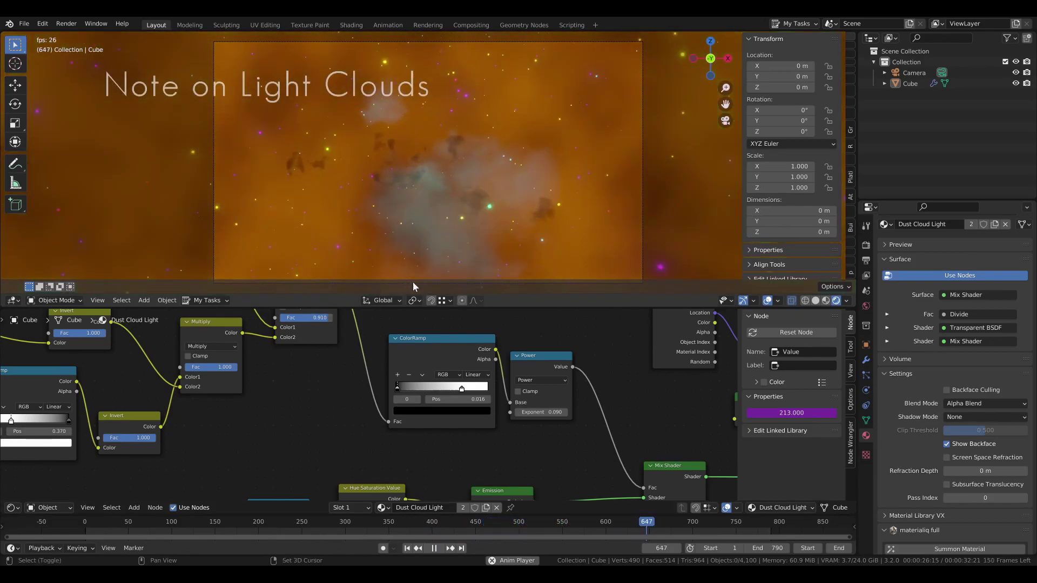
{"action": "key", "text": "space"}
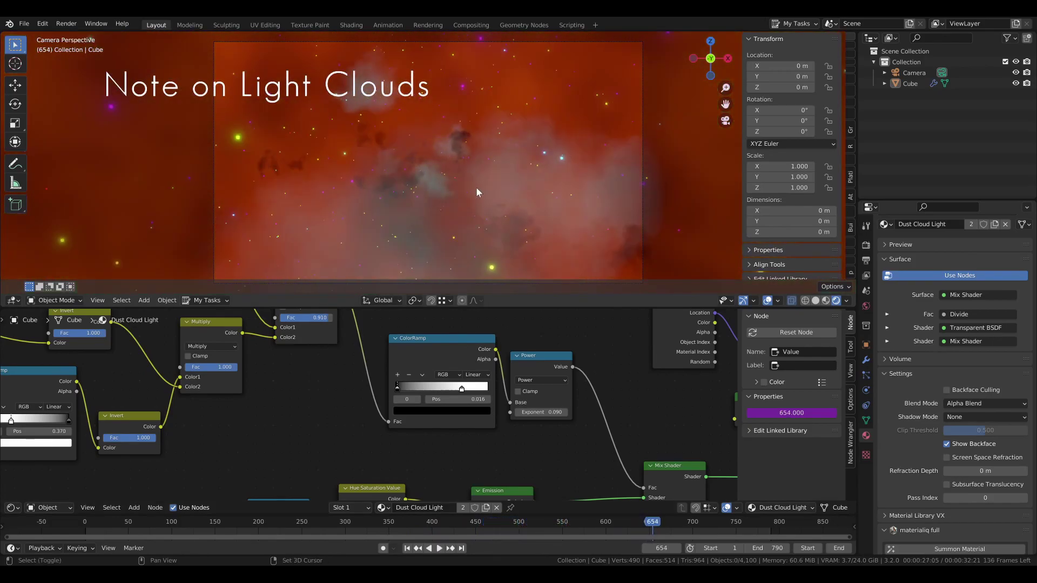
{"action": "left_click_drag", "start_coordinate": [614, 517], "coordinate": [587, 527]}
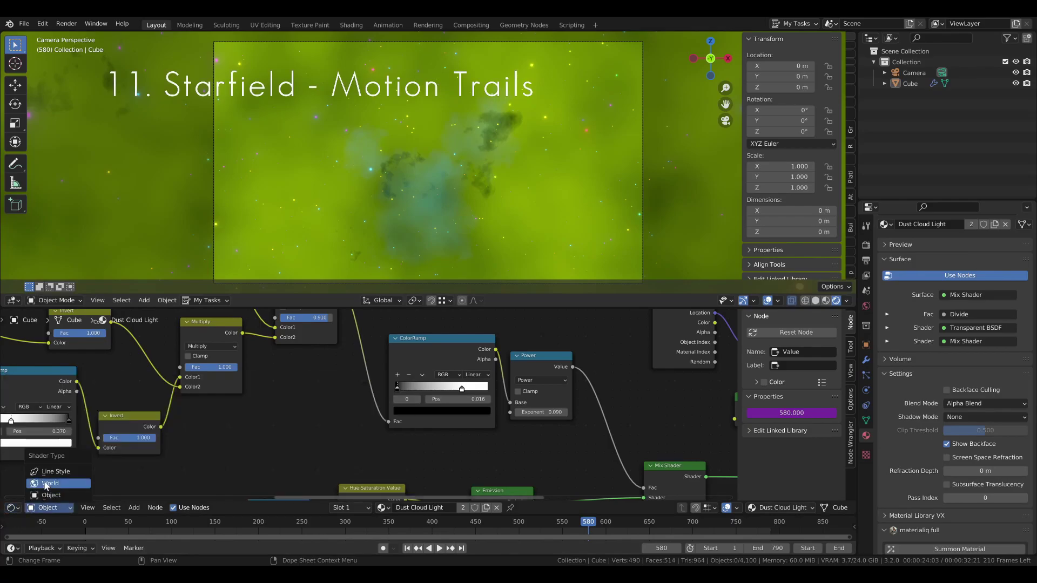
- Switch the node editor to the Geometry Node Editor and bring the Starfield frame's first nodes into view
{"action": "left_click", "coordinate": [15, 508]}
{"action": "left_click", "coordinate": [34, 461]}
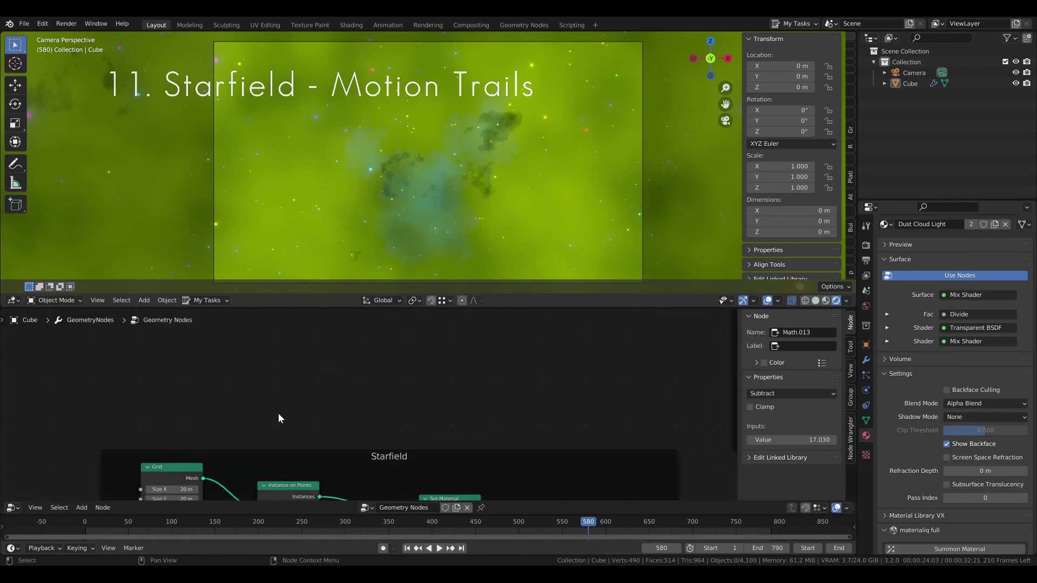
{"action": "scroll", "coordinate": [278, 419], "scroll_direction": "down", "scroll_amount": 2}
{"action": "middle_click_drag", "start_coordinate": [273, 442], "coordinate": [330, 423]}
{"action": "scroll", "coordinate": [327, 367], "scroll_direction": "up", "scroll_amount": 1}
{"action": "scroll", "coordinate": [327, 373], "scroll_direction": "up", "scroll_amount": 2}
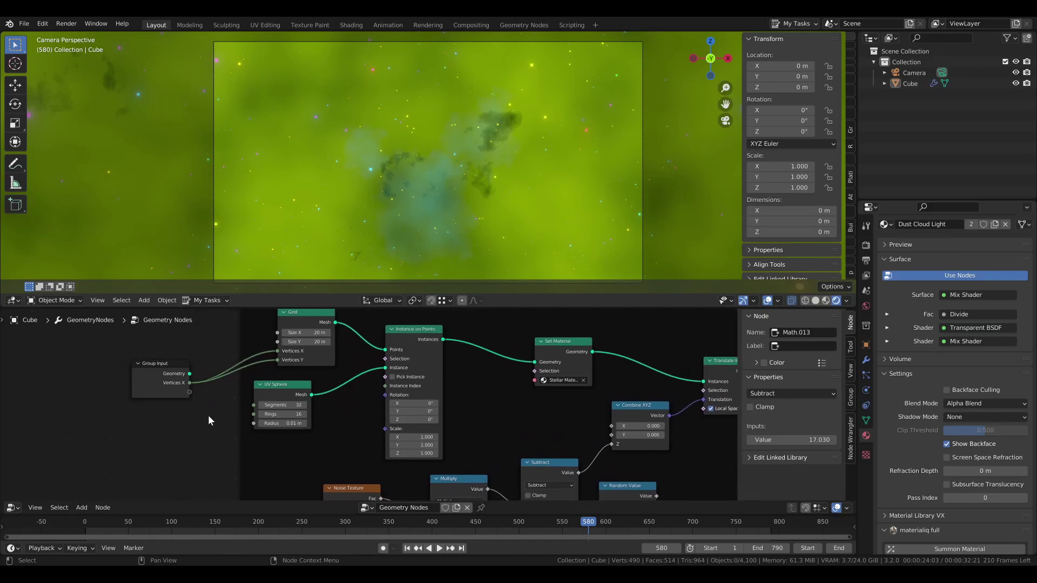
- Examine the star shapes in the camera view and the Starfield nodes around UV Sphere and Instance on Points
{"action": "scroll", "coordinate": [372, 166], "scroll_direction": "up", "scroll_amount": 6}
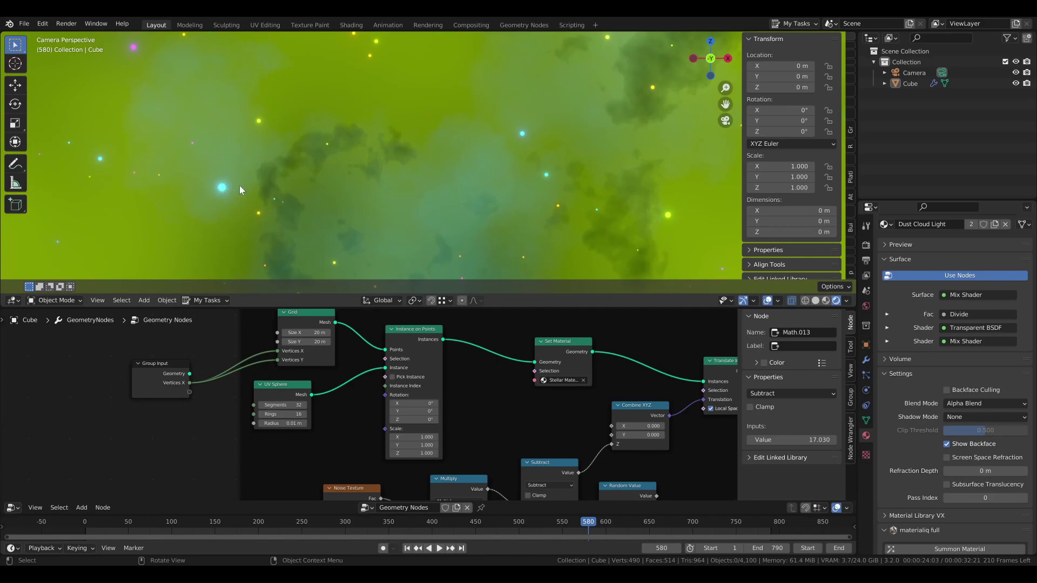
{"action": "scroll", "coordinate": [220, 186], "scroll_direction": "down", "scroll_amount": 7}
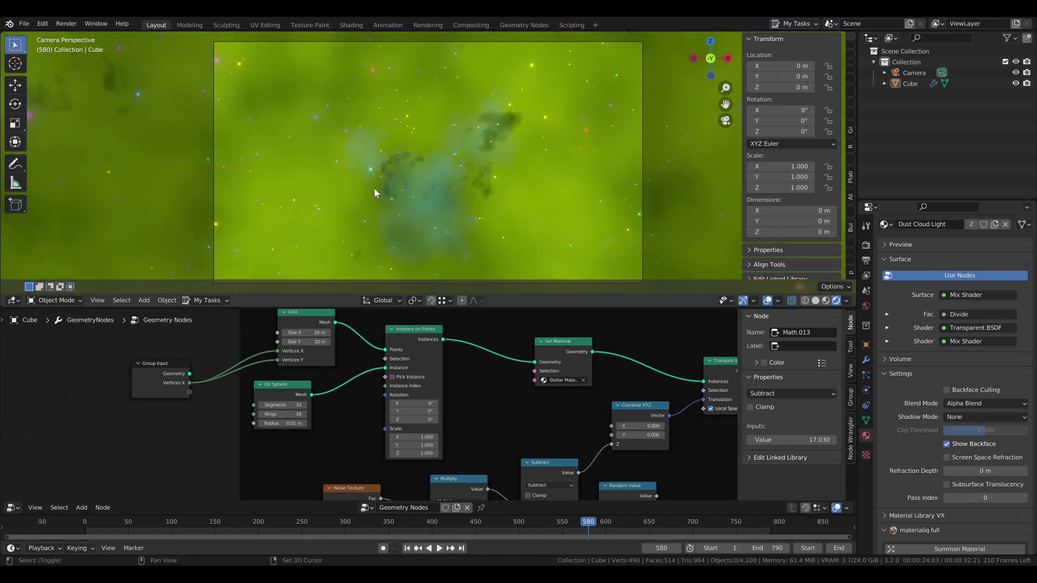
{"action": "middle_click_drag", "start_coordinate": [312, 417], "coordinate": [286, 372]}
{"action": "scroll", "coordinate": [358, 381], "scroll_direction": "down", "scroll_amount": 2}
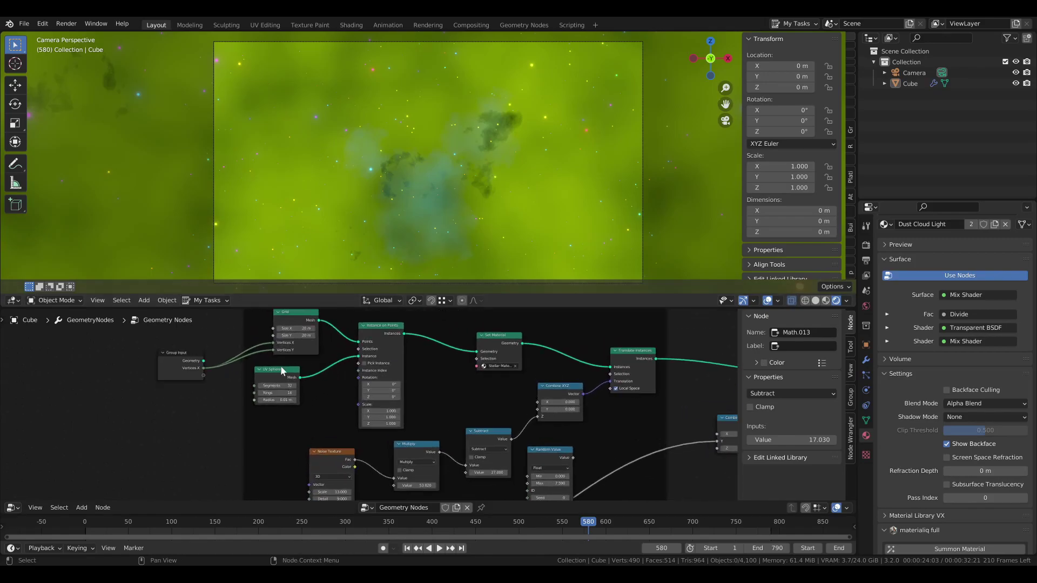
{"action": "scroll", "coordinate": [400, 378], "scroll_direction": "down", "scroll_amount": 3}
{"action": "middle_click_drag", "start_coordinate": [411, 386], "coordinate": [390, 385]}
{"action": "scroll", "coordinate": [387, 384], "scroll_direction": "up", "scroll_amount": 3}
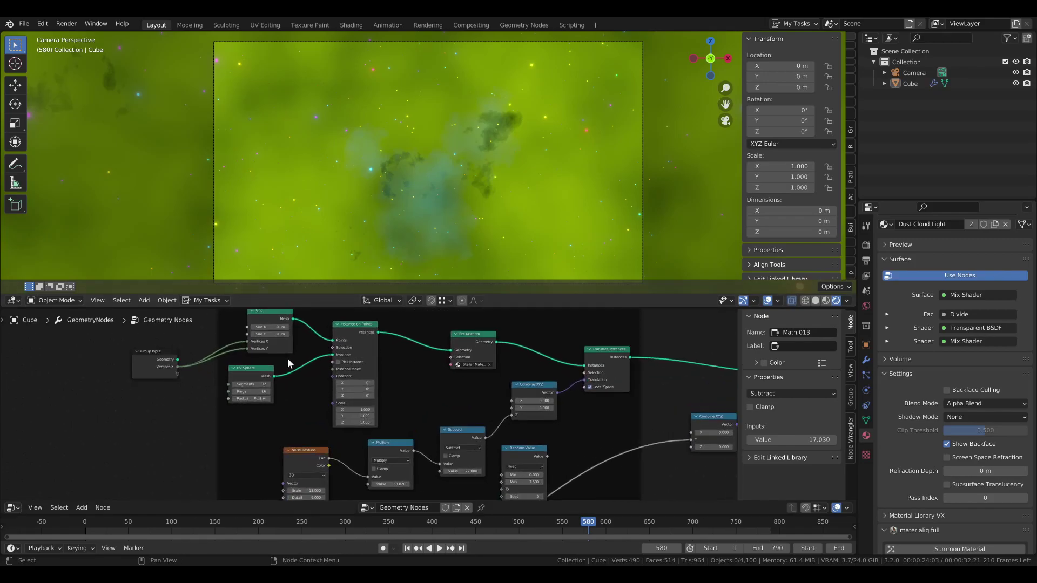
{"action": "scroll", "coordinate": [601, 390], "scroll_direction": "down", "scroll_amount": 2}
{"action": "scroll", "coordinate": [443, 366], "scroll_direction": "up", "scroll_amount": 4}
{"action": "middle_click_drag", "start_coordinate": [373, 347], "coordinate": [410, 344]}
{"action": "scroll", "coordinate": [337, 378], "scroll_direction": "up", "scroll_amount": 3}
- Add a Cone mesh primitive node below the UV Sphere node in the Starfield frame
{"action": "key", "text": "shift+a"}
{"action": "mouse_move", "coordinate": [292, 375]}
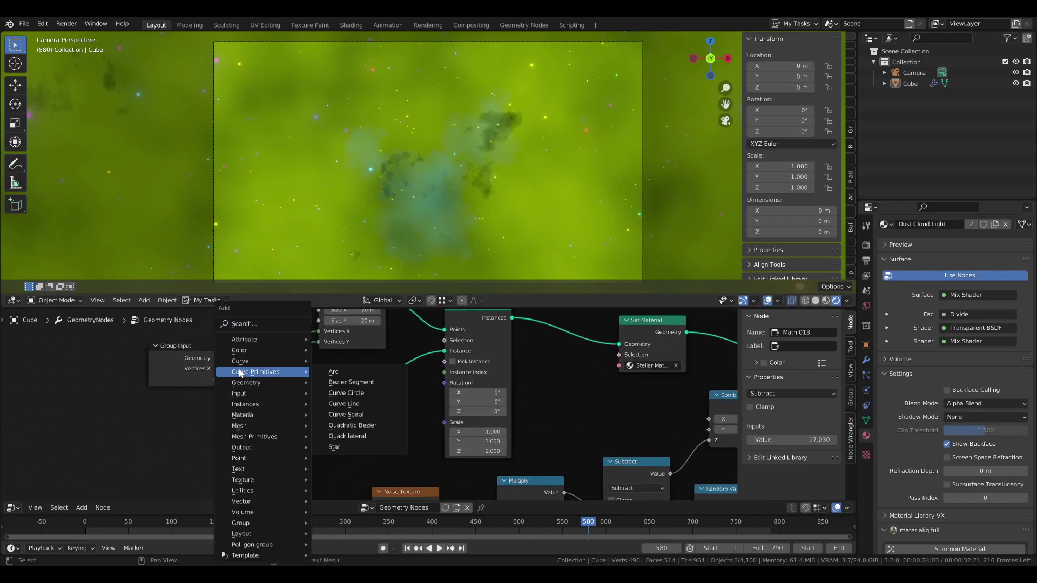
{"action": "mouse_move", "coordinate": [259, 438]}
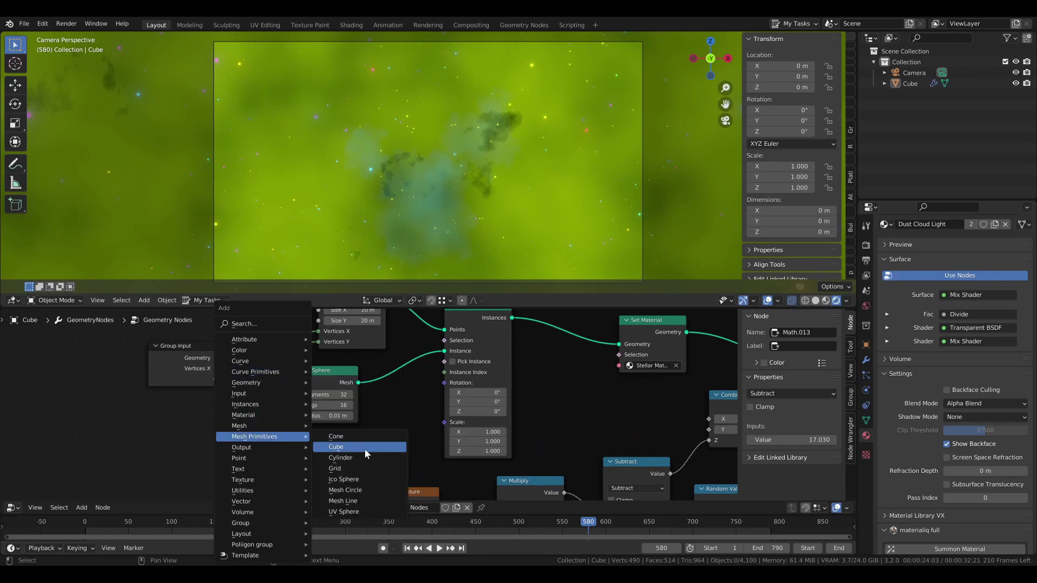
{"action": "left_click", "coordinate": [334, 437]}
{"action": "left_click", "coordinate": [287, 427]}
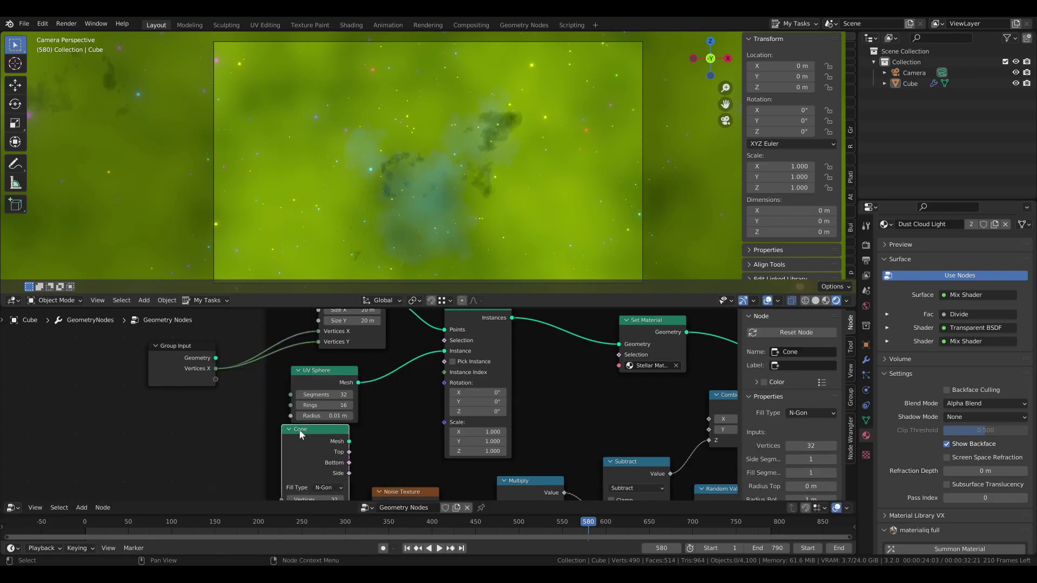
- Insert a Join Geometry node on the link between the UV Sphere and Instance on Points nodes
{"action": "scroll", "coordinate": [281, 430], "scroll_direction": "down", "scroll_amount": 3}
{"action": "middle_click_drag", "start_coordinate": [279, 430], "coordinate": [216, 378]}
{"action": "key", "text": "shift+a"}
{"action": "mouse_move", "coordinate": [216, 402]}
{"action": "mouse_move", "coordinate": [216, 337]}
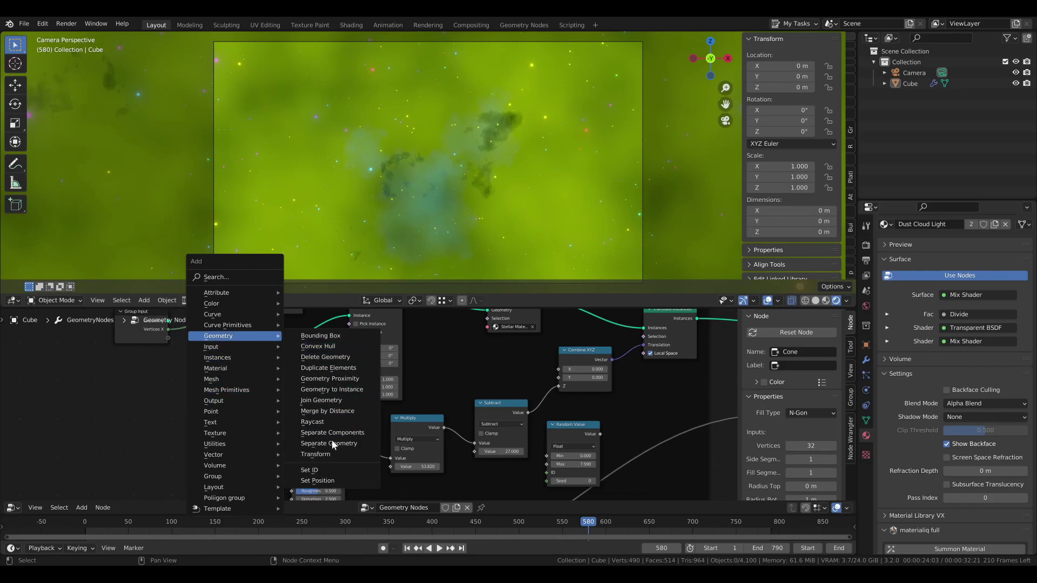
{"action": "left_click", "coordinate": [329, 402]}
{"action": "left_click", "coordinate": [301, 328]}
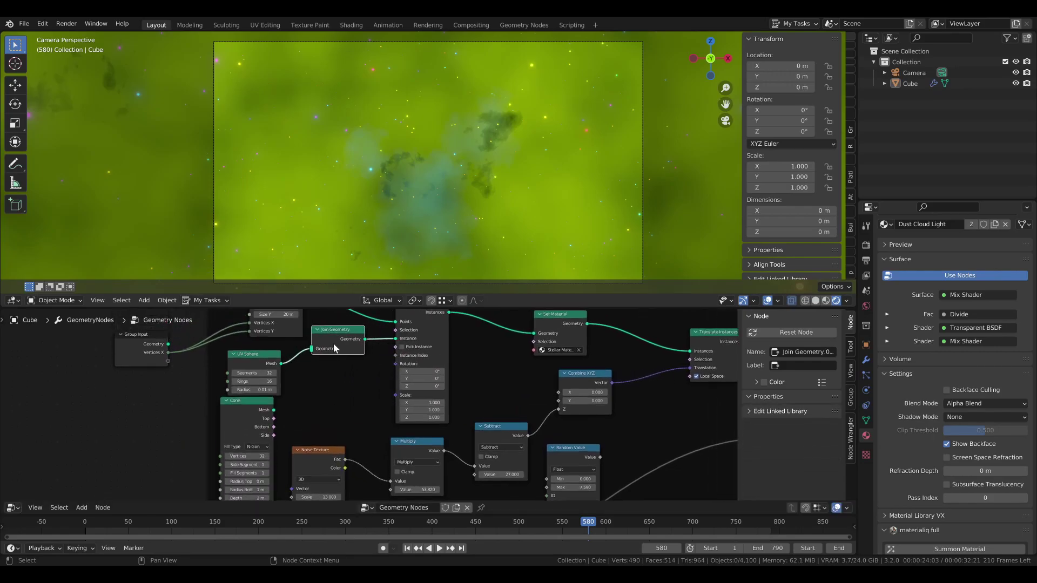
{"action": "left_click_drag", "start_coordinate": [333, 348], "coordinate": [333, 361]}
- Connect the Cone node's Mesh output to the Join Geometry node's Geometry input
{"action": "middle_click_drag", "start_coordinate": [278, 413], "coordinate": [318, 386]}
{"action": "left_click", "coordinate": [314, 383]}
{"action": "left_click_drag", "start_coordinate": [315, 382], "coordinate": [351, 334]}
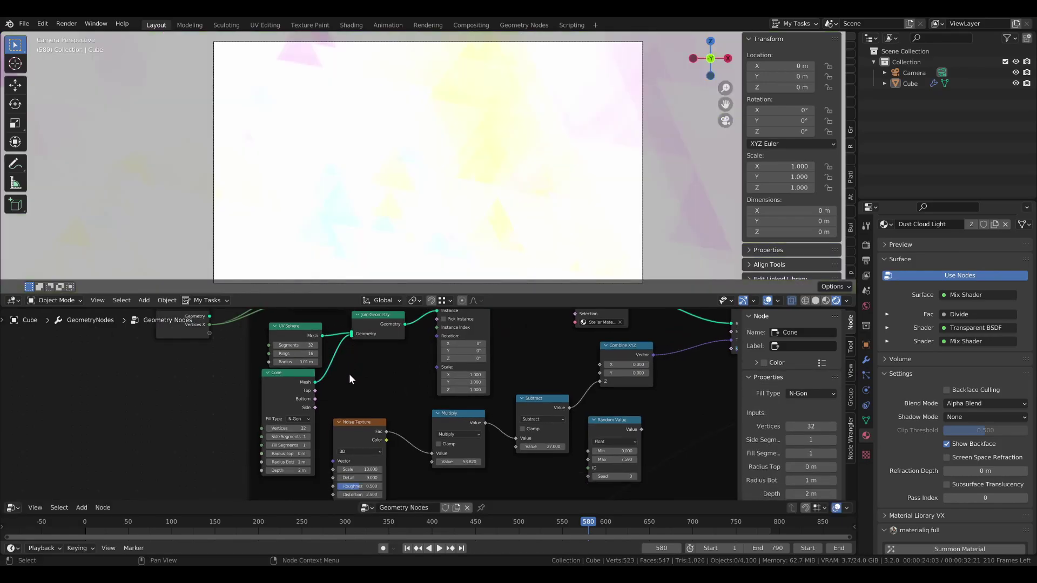
- Insert a Transform geometry node between the Cone and Join Geometry nodes, moving the Noise Texture node down to make room
{"action": "key", "text": "shift+a"}
{"action": "mouse_move", "coordinate": [336, 375]}
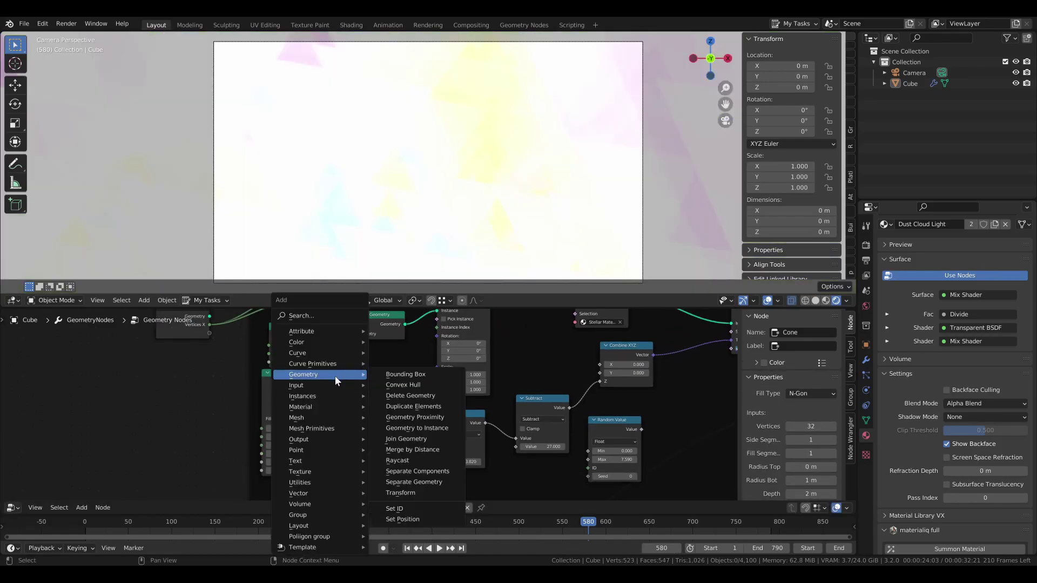
{"action": "left_click", "coordinate": [400, 493]}
{"action": "left_click", "coordinate": [374, 380]}
{"action": "left_click_drag", "start_coordinate": [341, 431], "coordinate": [353, 488]}
{"action": "middle_click_drag", "start_coordinate": [357, 398], "coordinate": [365, 431]}
{"action": "key", "text": "g"}
{"action": "left_click", "coordinate": [368, 409]}
- Move the Flying motion frame clear of the Noise Texture node
{"action": "scroll", "coordinate": [371, 402], "scroll_direction": "down", "scroll_amount": 2}
{"action": "middle_click_drag", "start_coordinate": [293, 438], "coordinate": [274, 362]}
{"action": "left_click", "coordinate": [239, 413]}
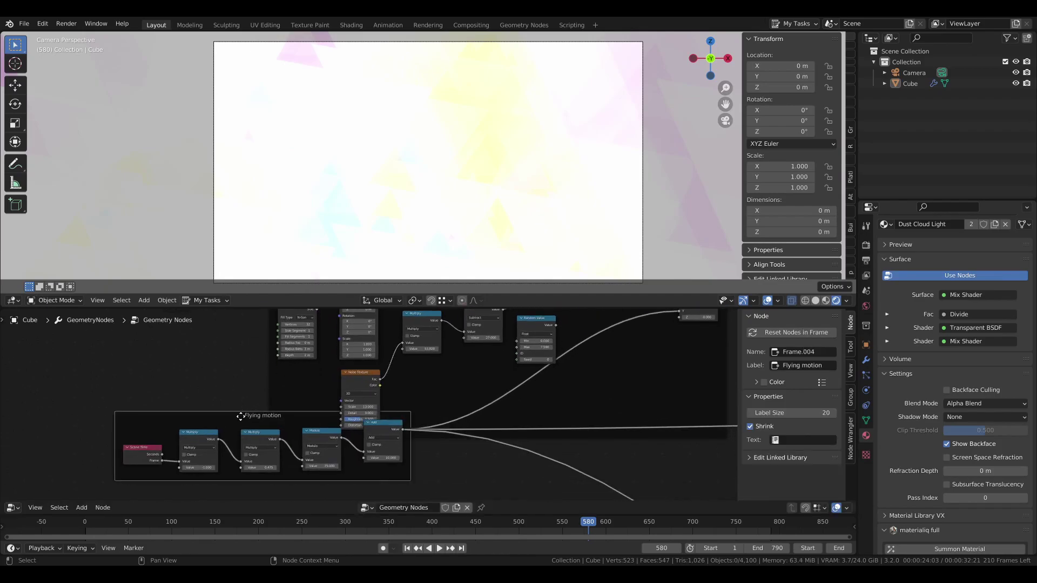
{"action": "left_click_drag", "start_coordinate": [239, 413], "coordinate": [278, 472]}
{"action": "left_click", "coordinate": [234, 366]}
- Set the cone's Transform node to a scale of 0.020 on all axes and an X rotation of -90°
{"action": "scroll", "coordinate": [254, 362], "scroll_direction": "up", "scroll_amount": 3}
{"action": "middle_click_drag", "start_coordinate": [257, 361], "coordinate": [235, 418]}
{"action": "scroll", "coordinate": [281, 318], "scroll_direction": "up", "scroll_amount": 2}
{"action": "middle_click_drag", "start_coordinate": [283, 319], "coordinate": [337, 347]}
{"action": "scroll", "coordinate": [337, 351], "scroll_direction": "up", "scroll_amount": 3}
{"action": "left_click_drag", "start_coordinate": [262, 345], "coordinate": [266, 347]}
{"action": "scroll", "coordinate": [391, 432], "scroll_direction": "down", "scroll_amount": 1}
{"action": "middle_click_drag", "start_coordinate": [397, 453], "coordinate": [391, 432]}
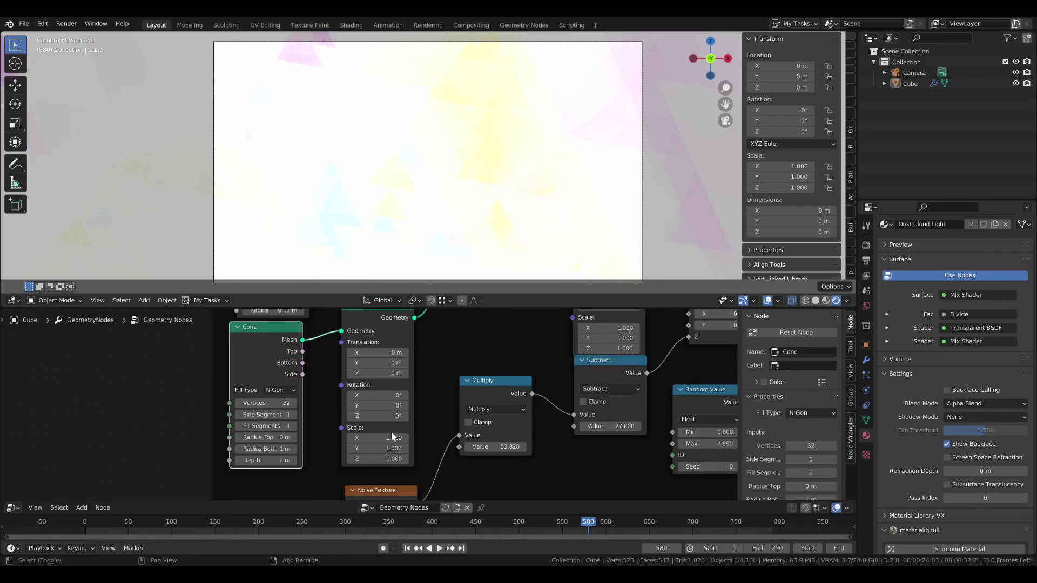
{"action": "left_click_drag", "start_coordinate": [392, 437], "coordinate": [339, 459]}
{"action": "left_click", "coordinate": [380, 393]}
{"action": "type", "text": "-90"}
{"action": "key", "text": "Return"}
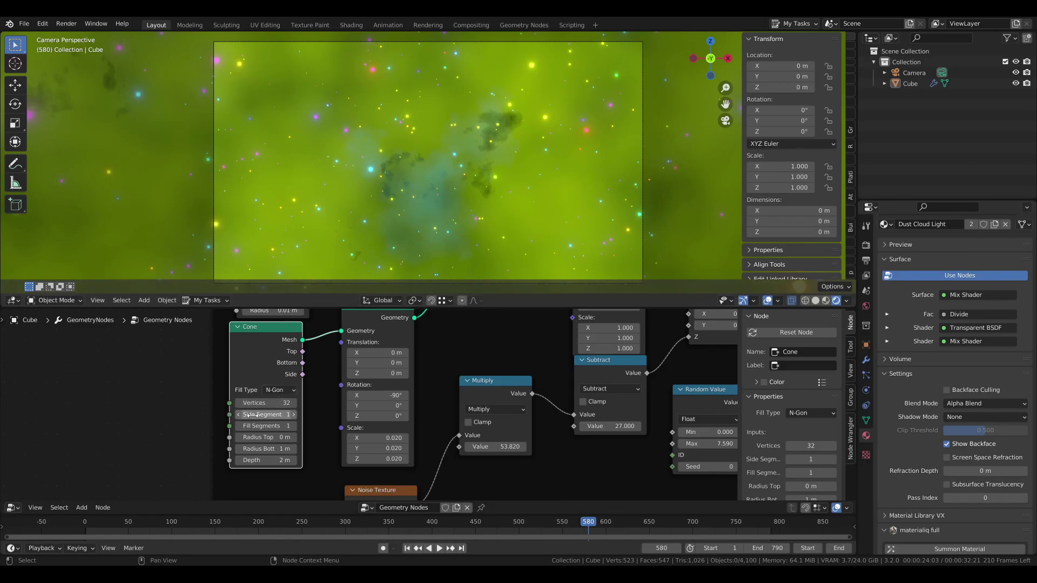
- Set the Cone node's bottom radius to 0.04 m and depth to 5.63 m, and inspect the trails from the side
{"action": "left_click_drag", "start_coordinate": [281, 450], "coordinate": [267, 450]}
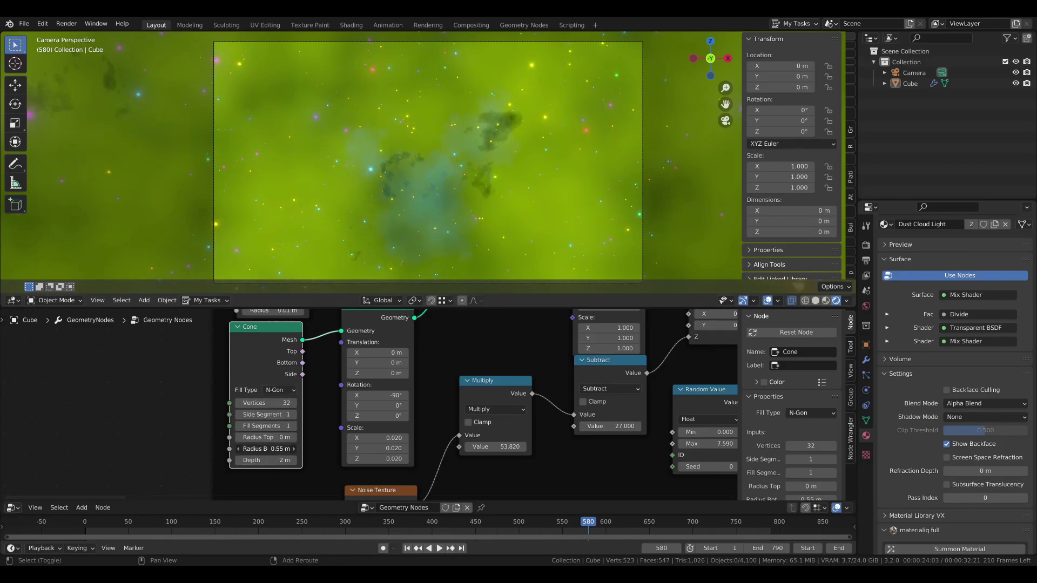
{"action": "left_click_drag", "start_coordinate": [266, 449], "coordinate": [265, 450]}
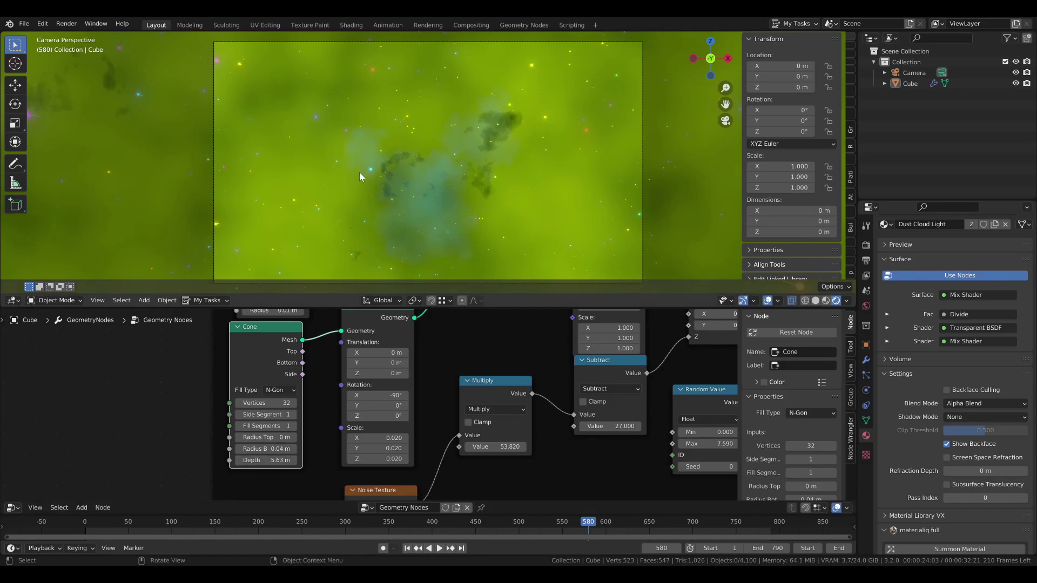
{"action": "scroll", "coordinate": [302, 212], "scroll_direction": "up", "scroll_amount": 4}
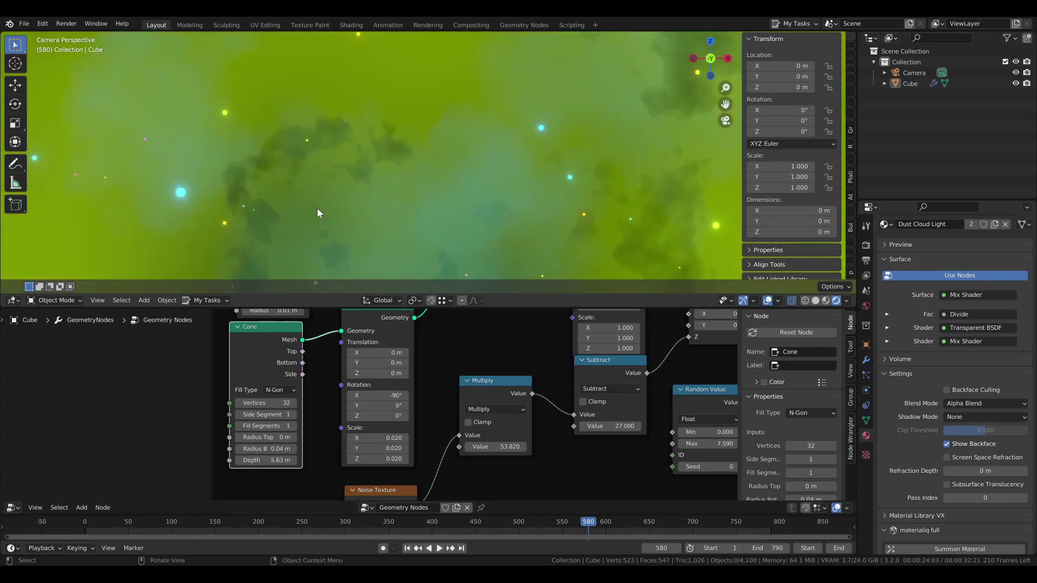
{"action": "middle_click_drag", "start_coordinate": [294, 182], "coordinate": [256, 190]}
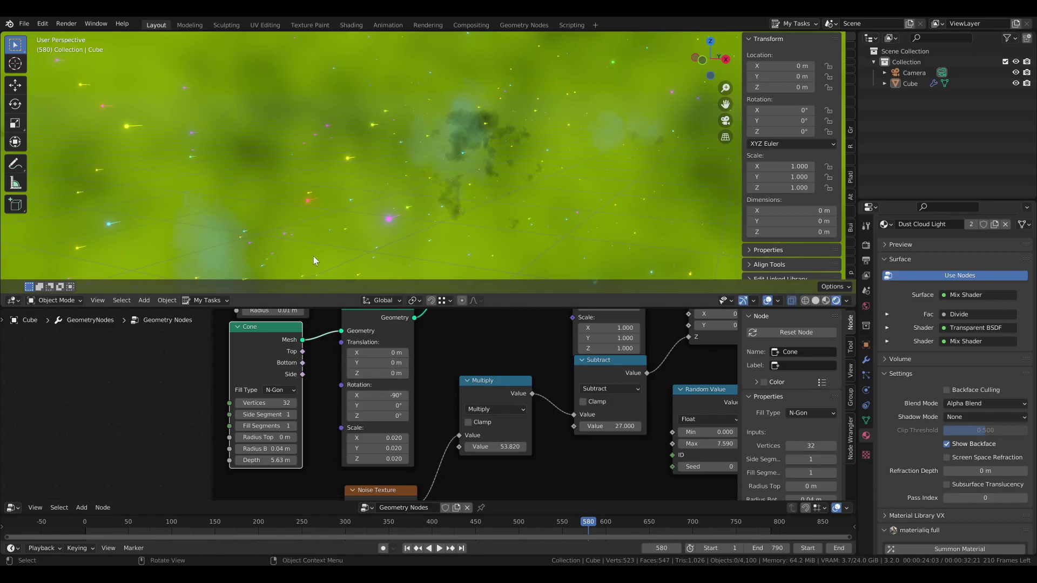
- Set the Cone node's vertices to 16 and play the animation through the camera
{"action": "left_click", "coordinate": [251, 403]}
{"action": "type", "text": "16"}
{"action": "key", "text": "Return"}
{"action": "key", "text": "KP_0"}
{"action": "key", "text": "space"}
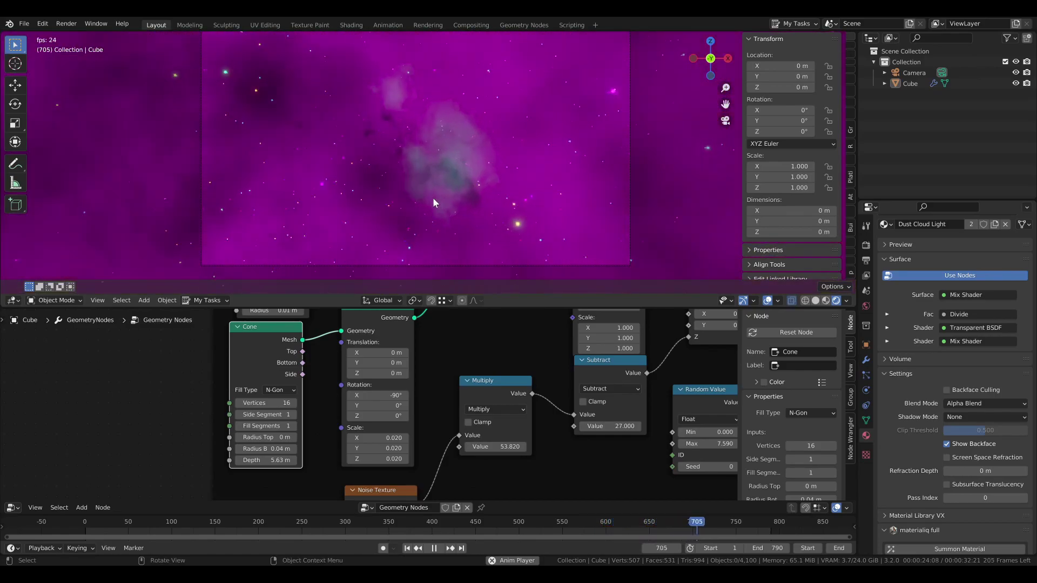
- Try Cone depths of 6.27 m and 11.4 m while the animation plays
{"action": "left_click_drag", "start_coordinate": [272, 462], "coordinate": [306, 462]}
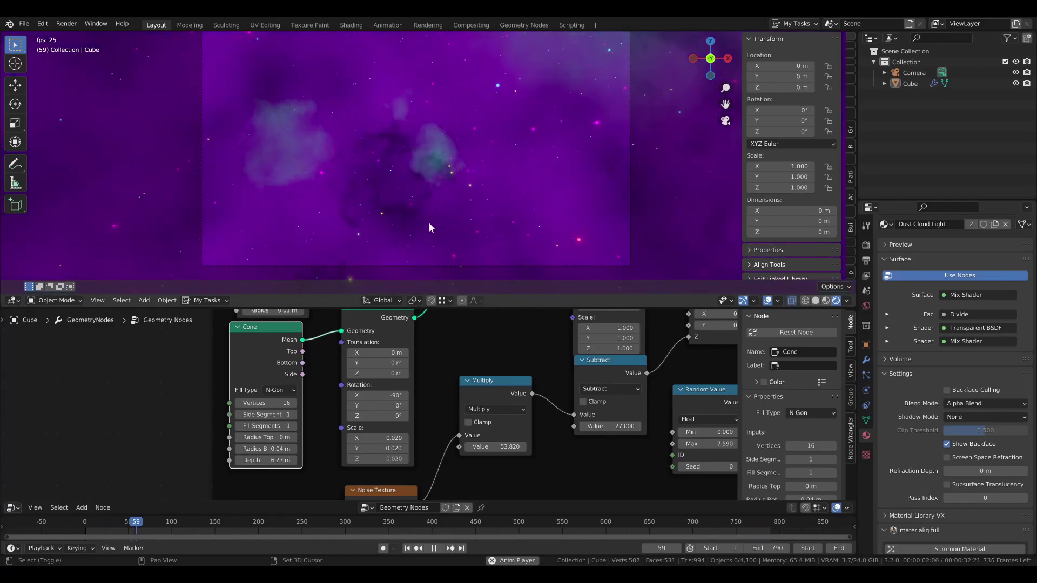
{"action": "key", "text": "space"}
{"action": "left_click_drag", "start_coordinate": [268, 460], "coordinate": [271, 459]}
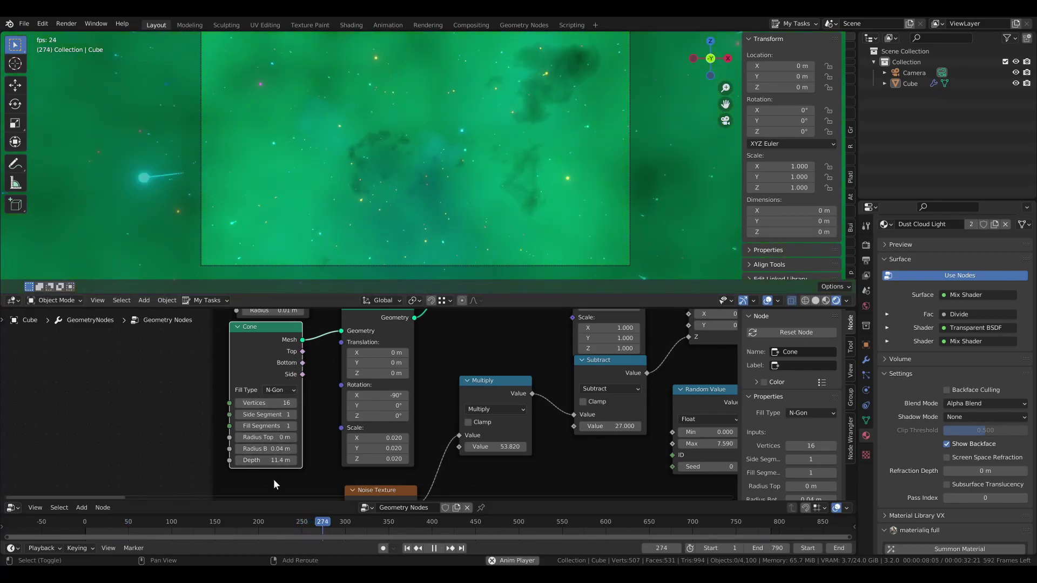
{"action": "key", "text": "space"}
- Mute and unmute the Starfield's Join Geometry node to compare the stars with and without cone trails
{"action": "middle_click_drag", "start_coordinate": [349, 395], "coordinate": [280, 448]}
{"action": "scroll", "coordinate": [281, 449], "scroll_direction": "down", "scroll_amount": 1}
{"action": "left_click", "coordinate": [393, 339]}
{"action": "key", "text": "m"}
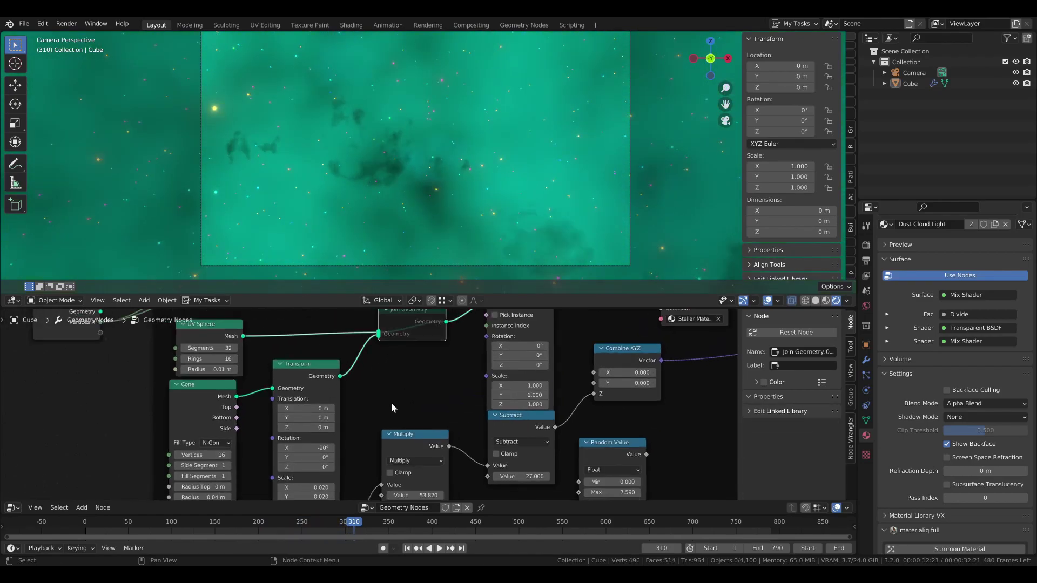
{"action": "key", "text": "m"}
{"action": "key", "text": "m"}
- Set the Cone node's depth to 5.97 m
{"action": "middle_click_drag", "start_coordinate": [257, 419], "coordinate": [295, 363]}
{"action": "scroll", "coordinate": [295, 363], "scroll_direction": "down", "scroll_amount": 1}
{"action": "left_click_drag", "start_coordinate": [250, 445], "coordinate": [255, 445], "text": "shift"}
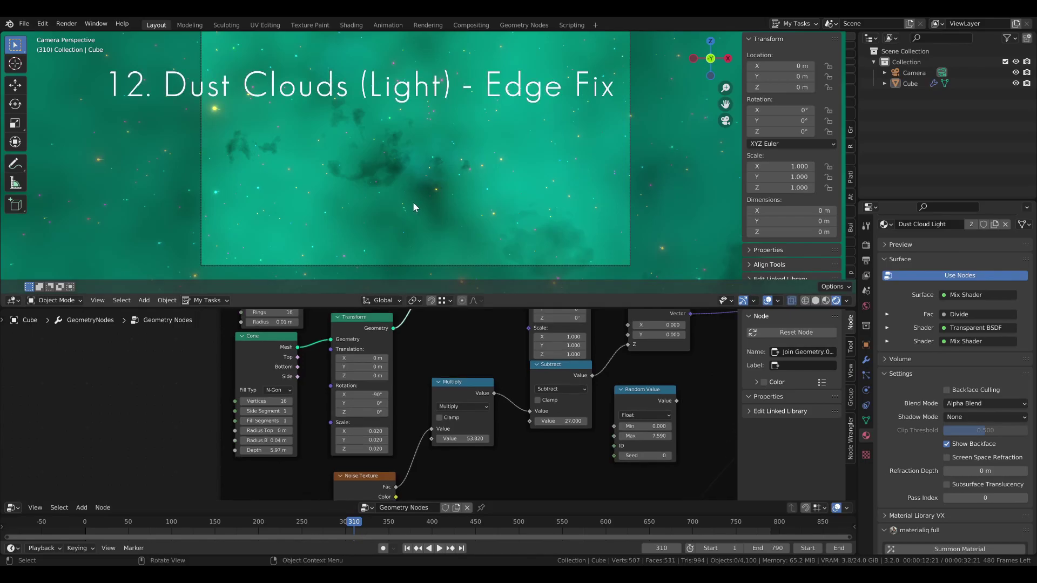
- Go to frame 579 and, in the Compositing workspace, move the Render Layers node away from the Viewer and Composite nodes
{"action": "left_click_drag", "start_coordinate": [459, 523], "coordinate": [588, 526]}
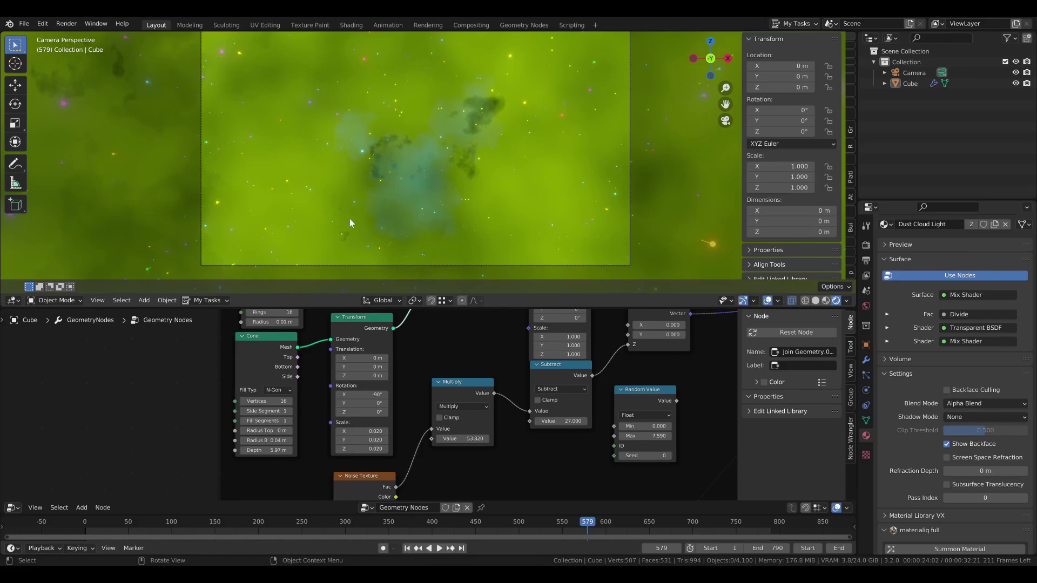
{"action": "left_click", "coordinate": [471, 25]}
{"action": "middle_click_drag", "start_coordinate": [386, 179], "coordinate": [358, 264]}
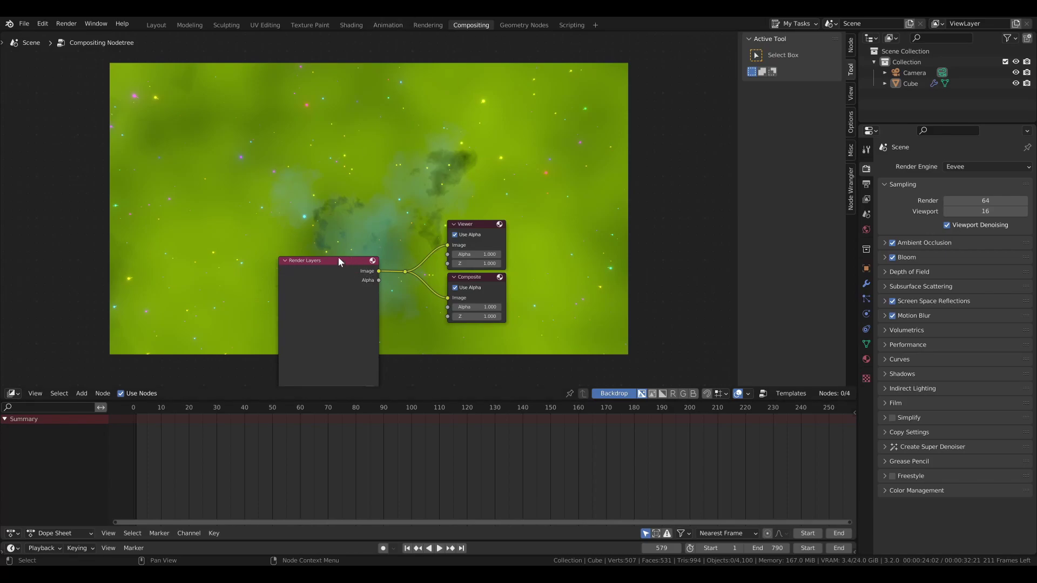
{"action": "middle_click_drag", "start_coordinate": [340, 265], "coordinate": [311, 185]}
{"action": "middle_click_drag", "start_coordinate": [245, 143], "coordinate": [347, 215]}
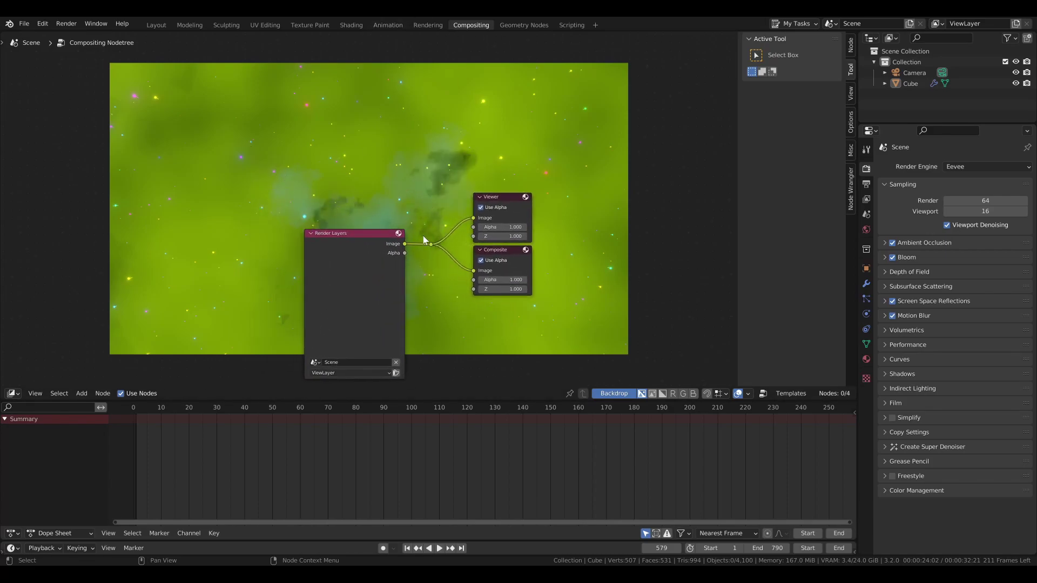
{"action": "left_click_drag", "start_coordinate": [355, 240], "coordinate": [223, 239]}
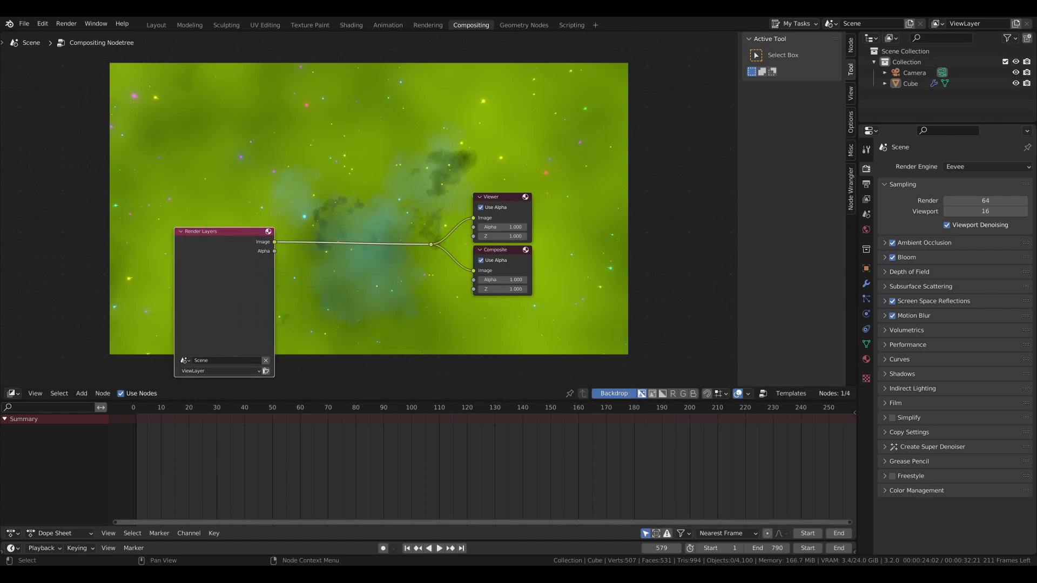
{"action": "left_click", "coordinate": [354, 178]}
{"action": "middle_click_drag", "start_coordinate": [354, 179], "coordinate": [369, 196]}
{"action": "scroll", "coordinate": [368, 196], "scroll_direction": "up", "scroll_amount": 2}
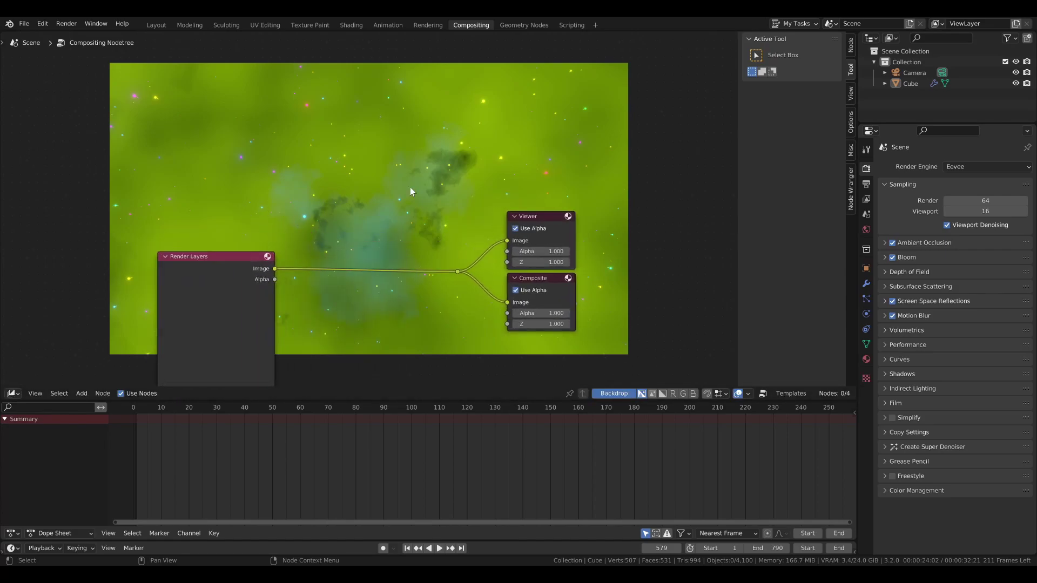
- Fit the backdrop image to the compositor and enlarge the node editor over the Dope Sheet area
{"action": "left_click", "coordinate": [850, 49]}
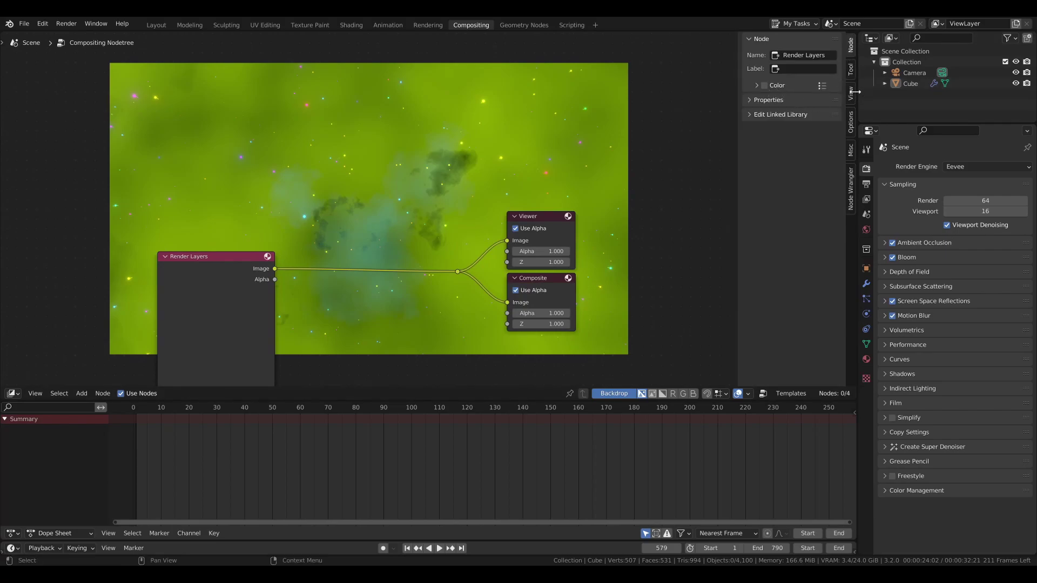
{"action": "left_click", "coordinate": [851, 93]}
{"action": "left_click", "coordinate": [794, 118]}
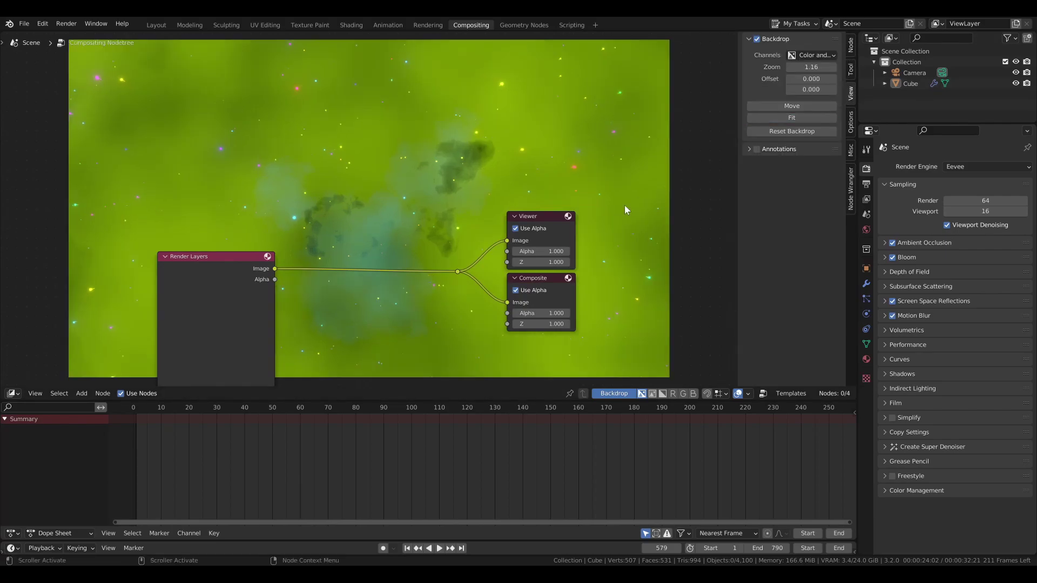
{"action": "middle_click_drag", "start_coordinate": [336, 258], "coordinate": [378, 276]}
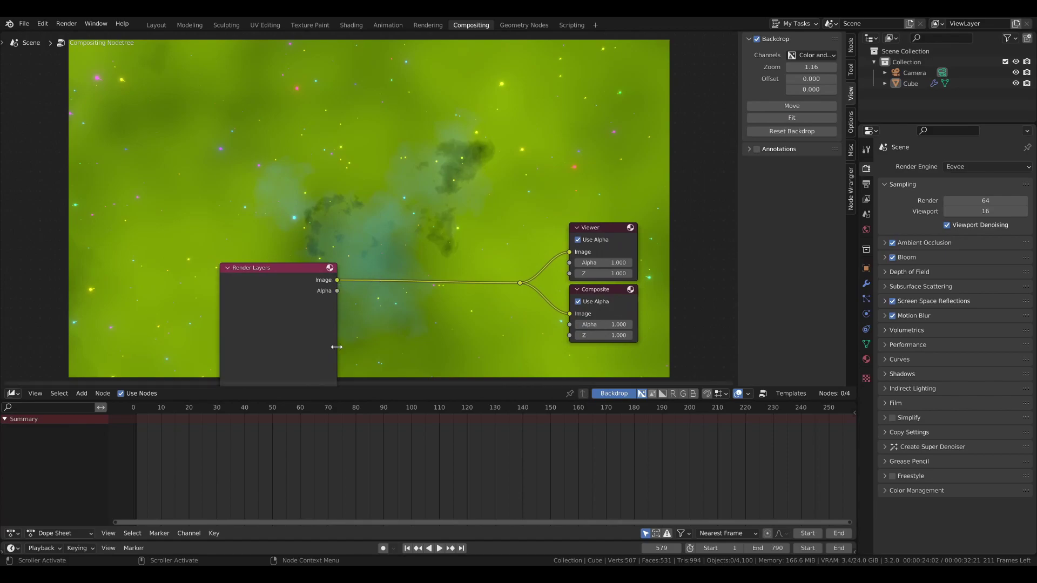
{"action": "left_click_drag", "start_coordinate": [358, 402], "coordinate": [357, 489]}
- Add a Glare filter node beside Render Layers and feed it the rendered image
{"action": "left_click_drag", "start_coordinate": [245, 326], "coordinate": [115, 286]}
{"action": "left_click", "coordinate": [156, 247]}
{"action": "key", "text": "shift+a"}
{"action": "mouse_move", "coordinate": [237, 333]}
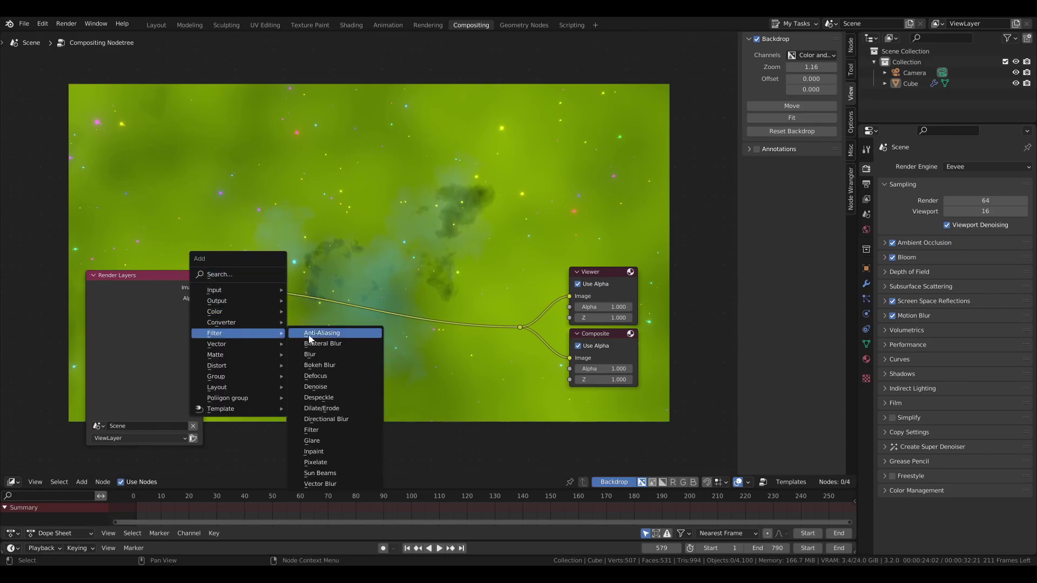
{"action": "left_click", "coordinate": [312, 441]}
{"action": "left_click", "coordinate": [274, 322]}
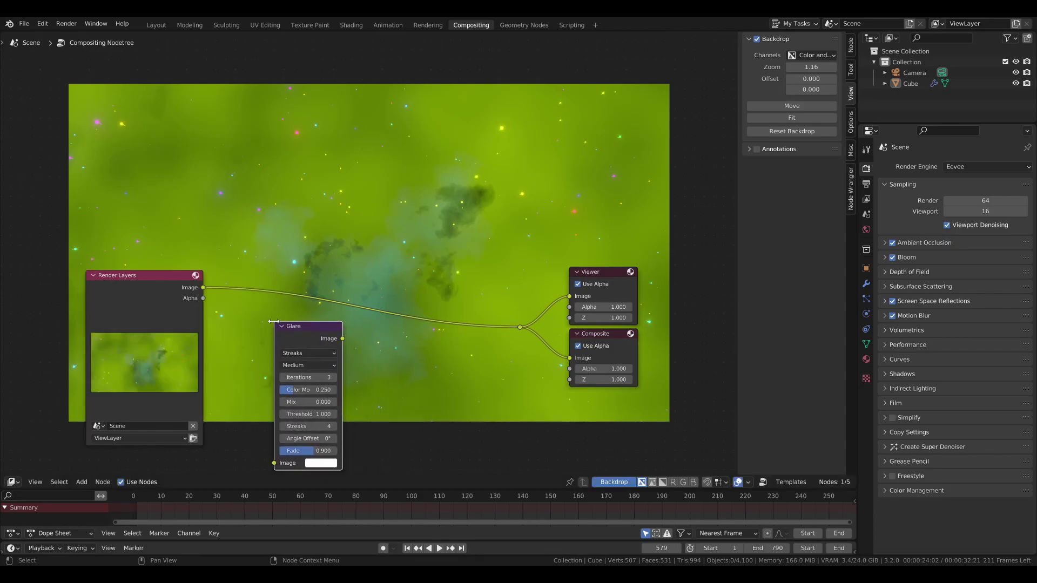
{"action": "right_click_drag", "start_coordinate": [179, 291], "coordinate": [314, 367], "text": "alt"}
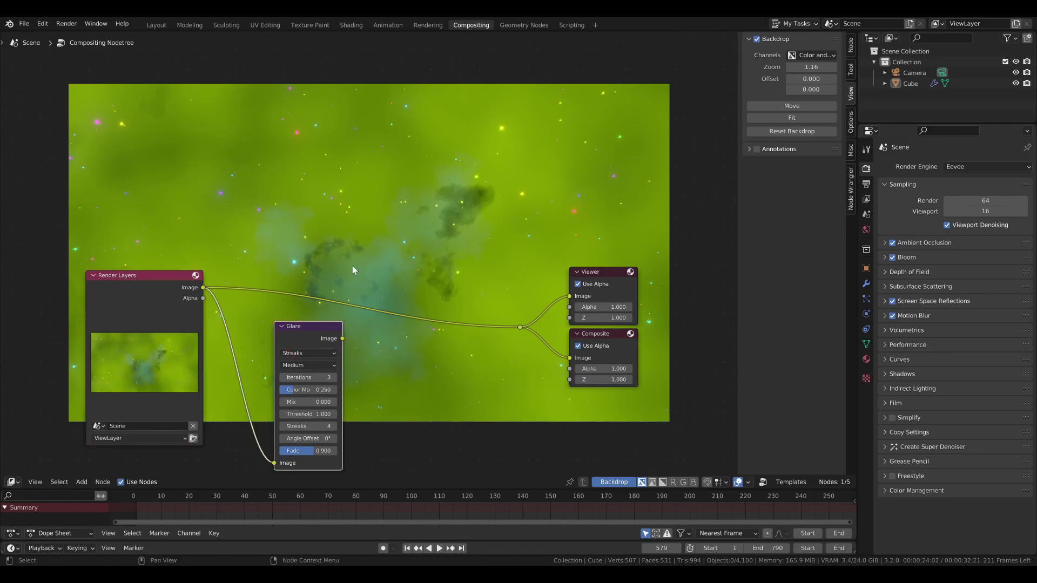
- Insert a Mix color node on the Render Layers output link and connect the Glare image to its second Image input
{"action": "key", "text": "shift+a"}
{"action": "mouse_move", "coordinate": [324, 242]}
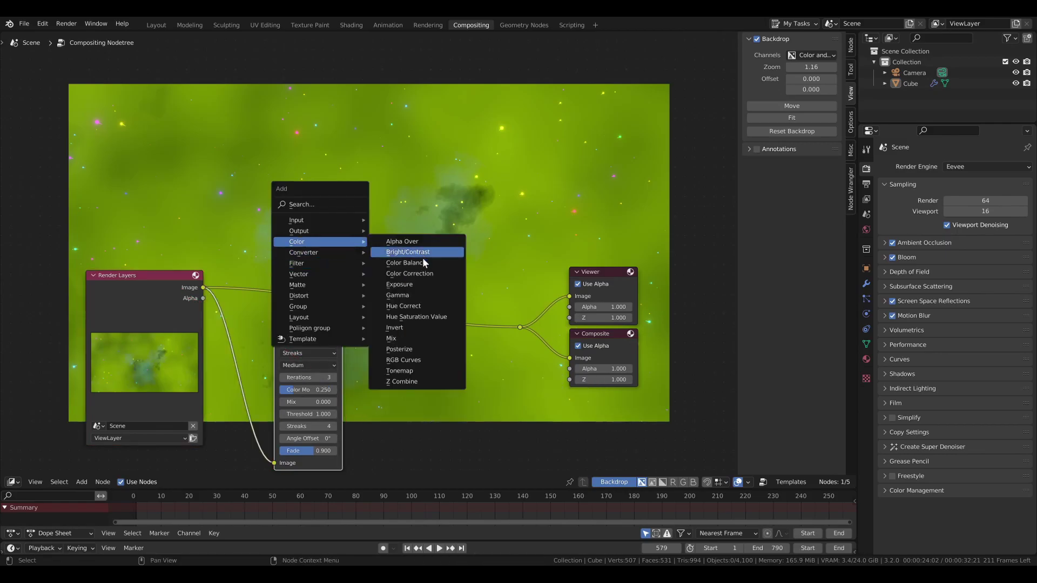
{"action": "left_click", "coordinate": [403, 341]}
{"action": "left_click", "coordinate": [371, 335]}
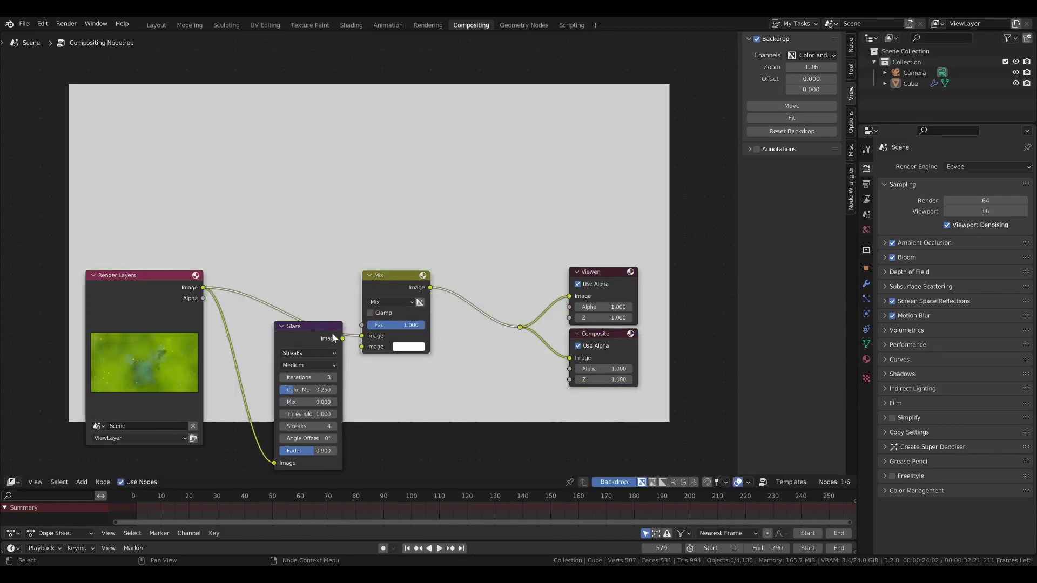
{"action": "left_click_drag", "start_coordinate": [342, 339], "coordinate": [309, 357]}
- Set the Mix node's blending mode to Add
{"action": "left_click", "coordinate": [388, 302]}
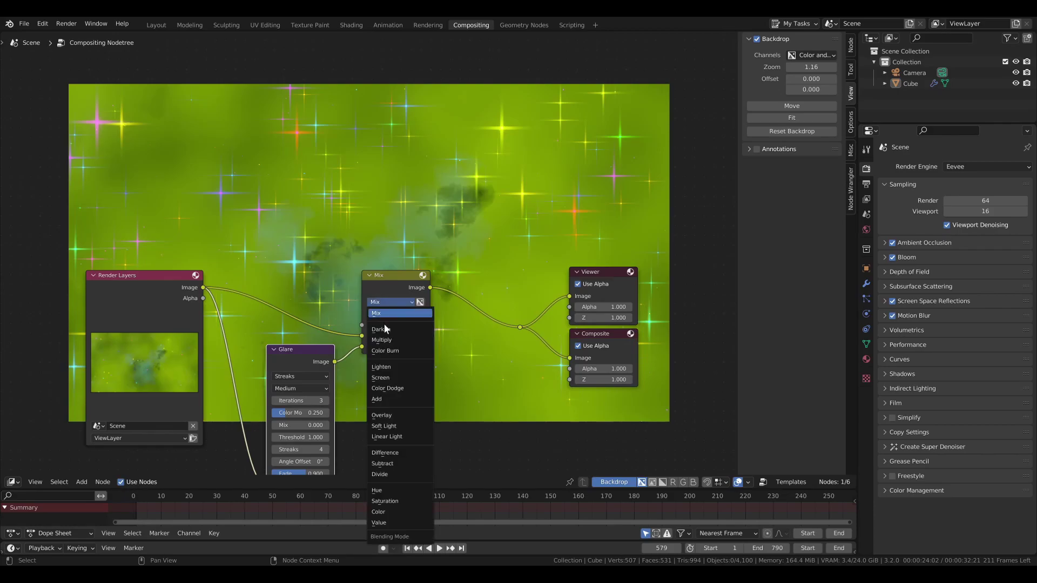
{"action": "left_click", "coordinate": [400, 400]}
{"action": "middle_click_drag", "start_coordinate": [388, 262], "coordinate": [422, 225]}
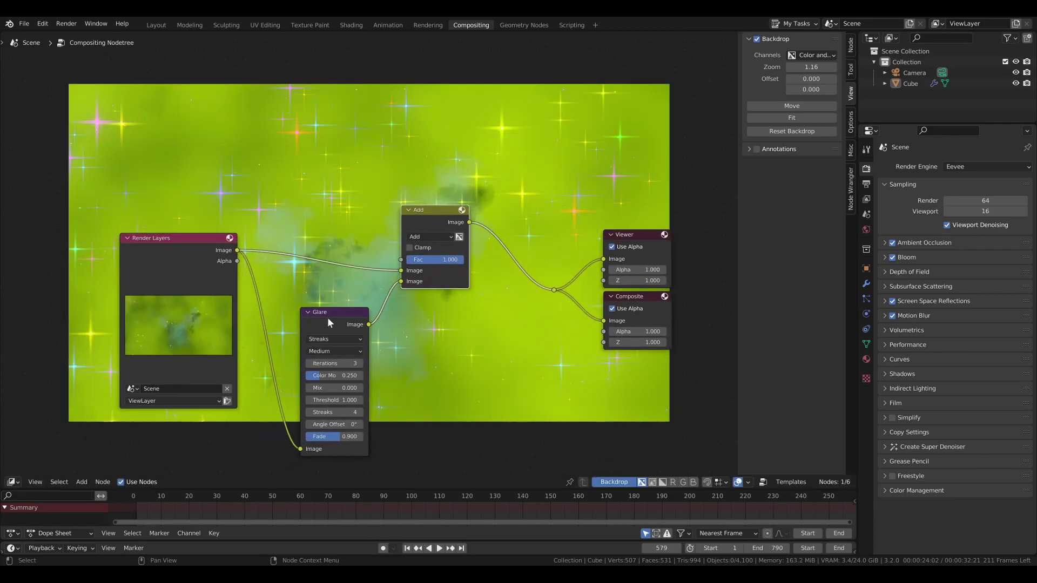
- Change the Glare node's type to Fog Glow and set its Mix to 1
{"action": "left_click_drag", "start_coordinate": [324, 314], "coordinate": [313, 300]}
{"action": "left_click", "coordinate": [314, 325]}
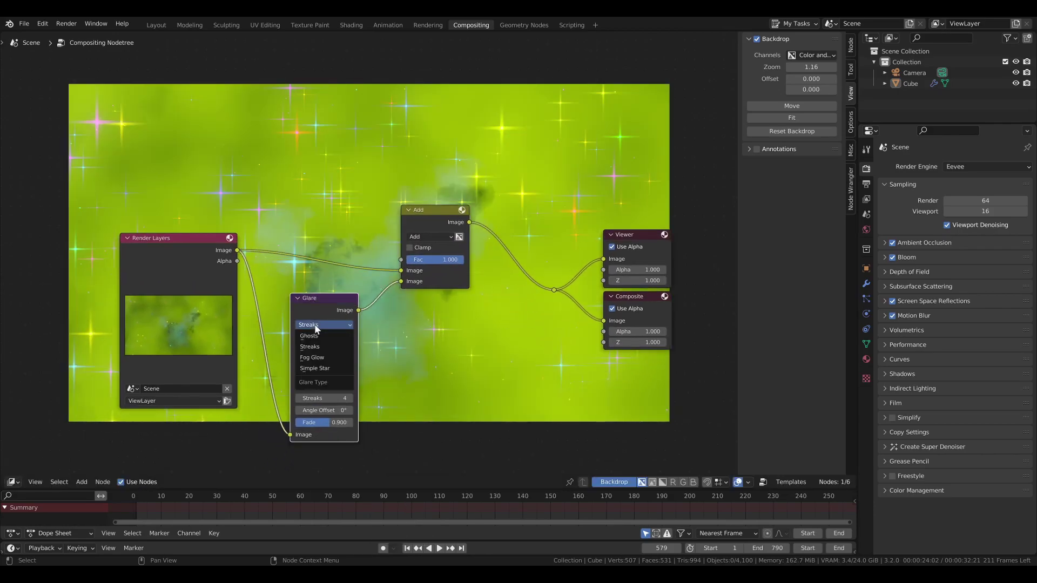
{"action": "left_click", "coordinate": [313, 359]}
{"action": "middle_click_drag", "start_coordinate": [288, 306], "coordinate": [333, 328]}
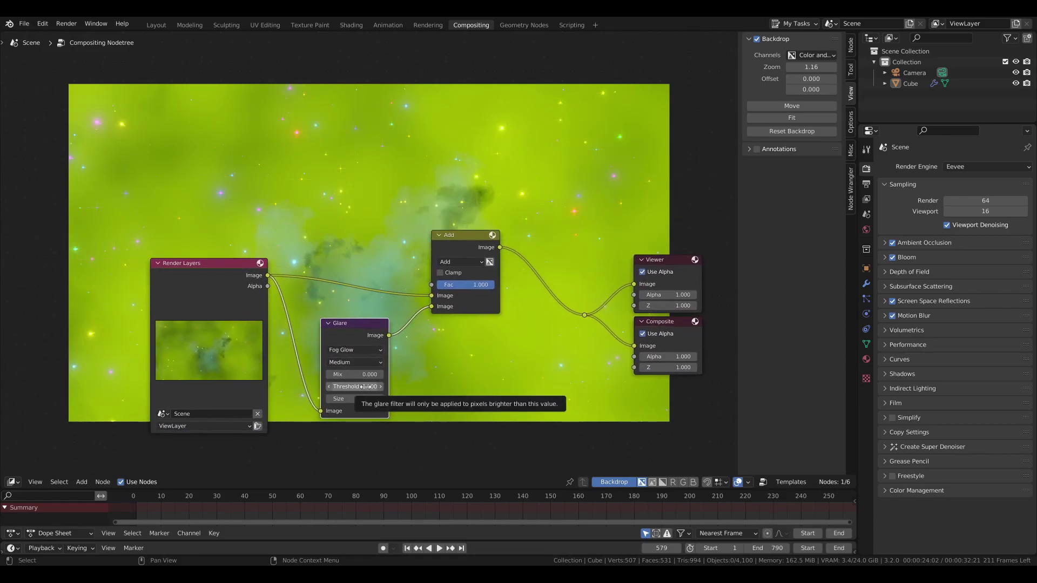
{"action": "type", "text": "1"}
{"action": "key", "text": "Return"}
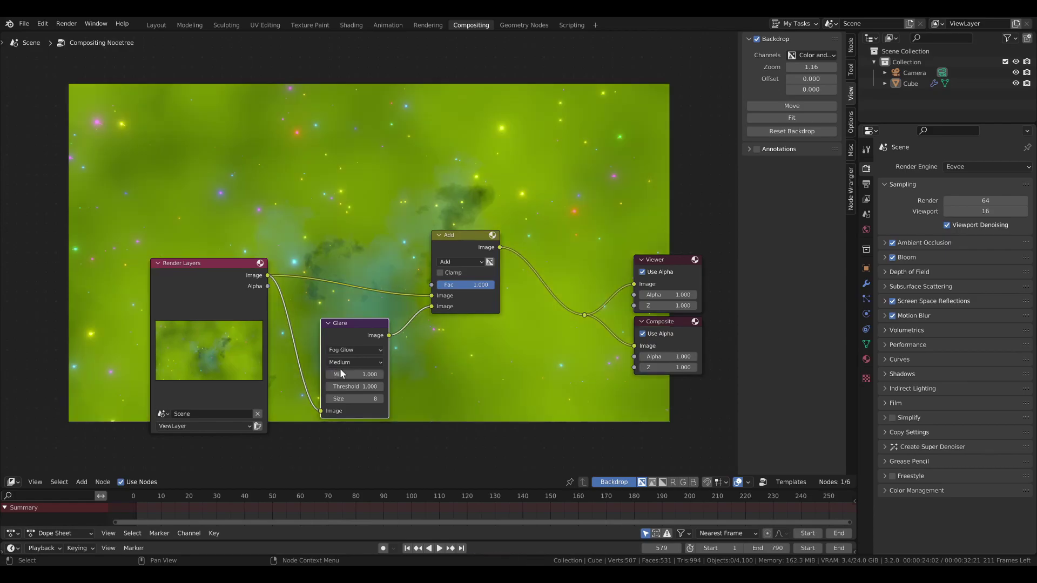
- Set the Glare size to 9 while previewing the glare alone, and return the Viewer to the combined image
{"action": "left_click", "coordinate": [358, 335], "text": "ctrl+shift"}
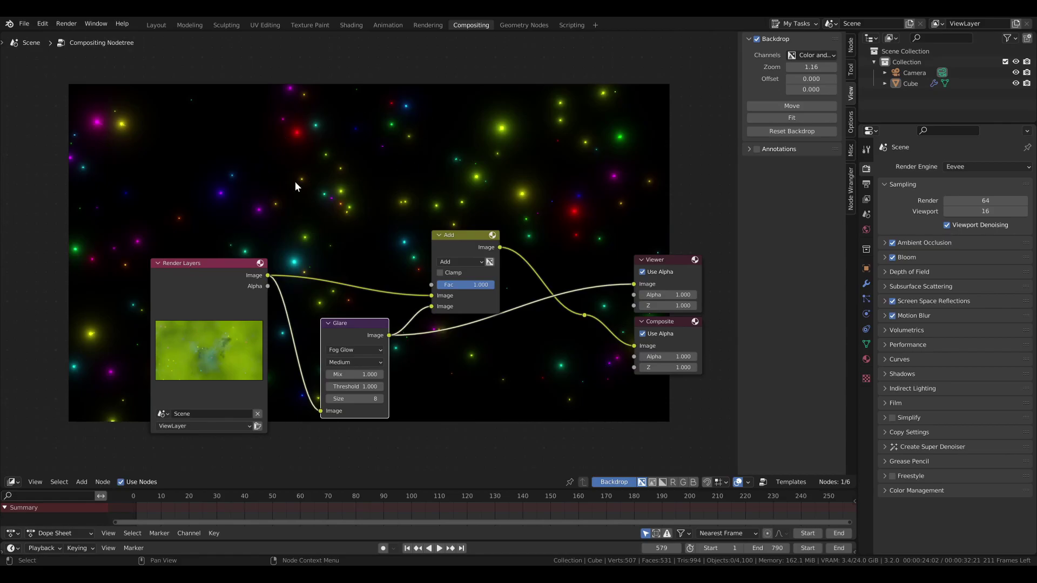
{"action": "left_click", "coordinate": [381, 398]}
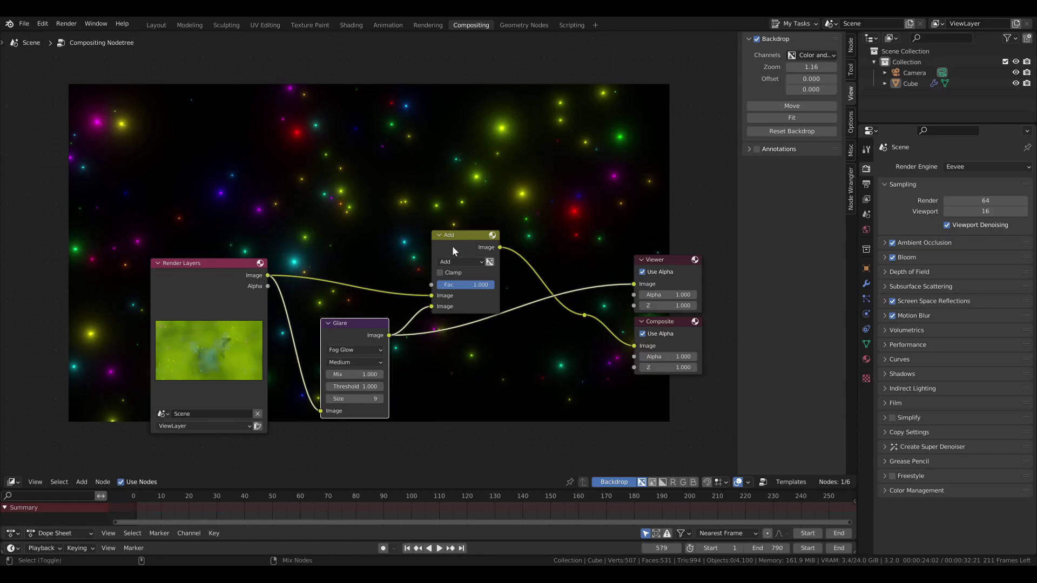
{"action": "left_click", "coordinate": [585, 316], "text": "ctrl+shift"}
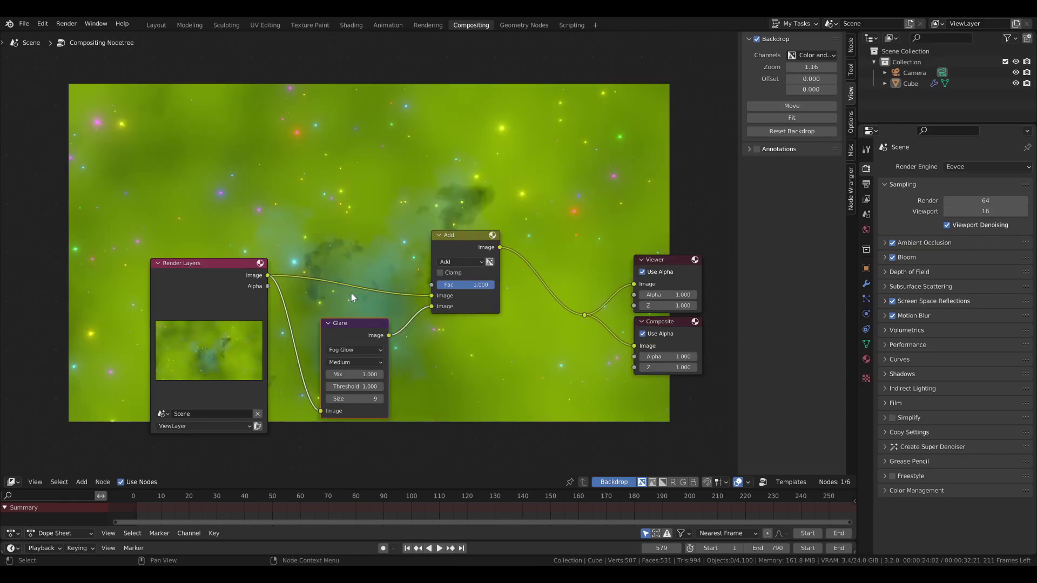
{"action": "middle_click_drag", "start_coordinate": [240, 147], "coordinate": [248, 190]}
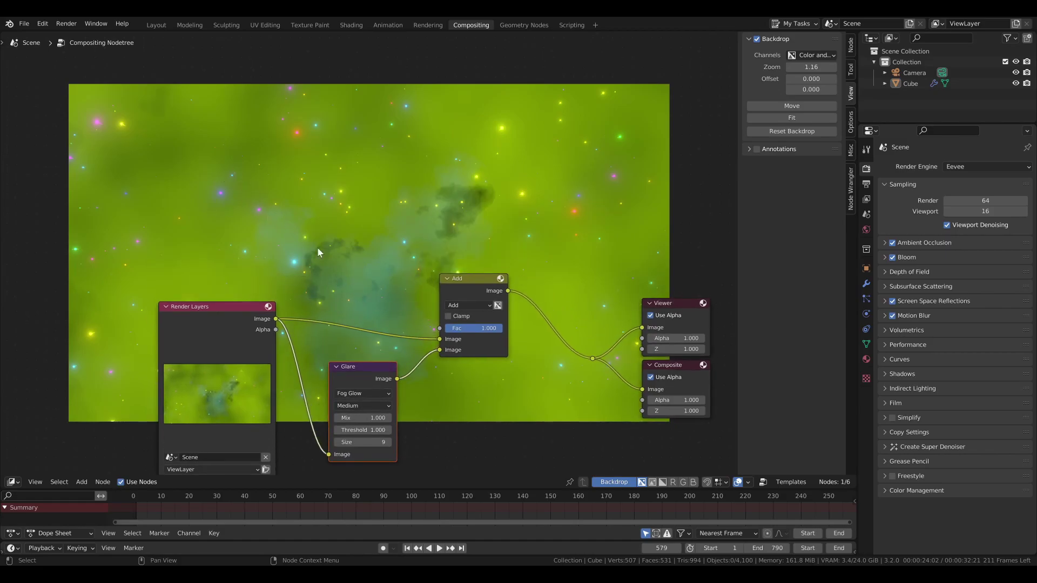
- Move the Viewer and Composite nodes farther away from the Add node to make room for more nodes
{"action": "middle_click_drag", "start_coordinate": [573, 193], "coordinate": [466, 189]}
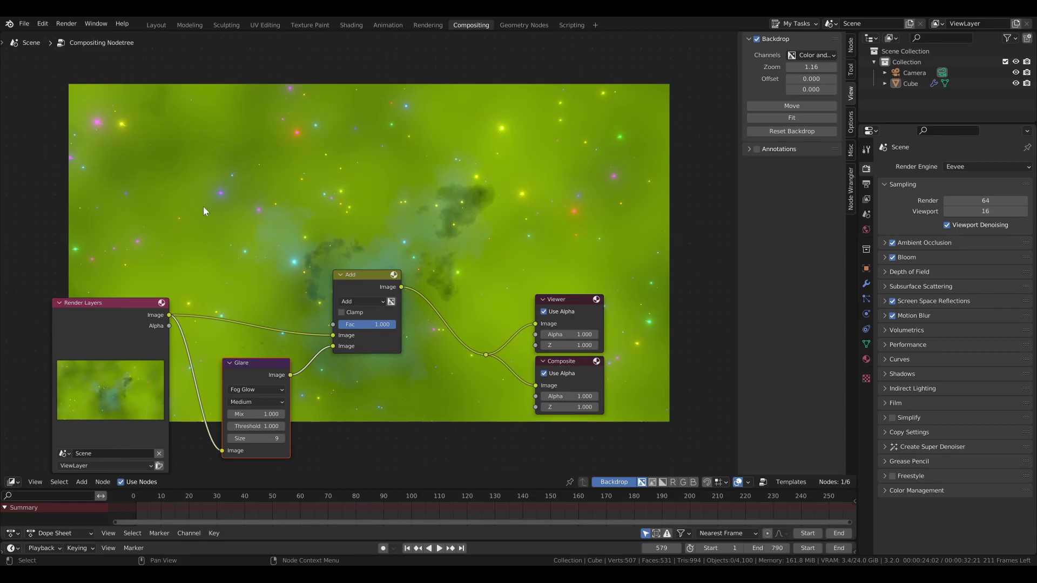
{"action": "middle_click_drag", "start_coordinate": [455, 262], "coordinate": [266, 277]}
{"action": "left_click_drag", "start_coordinate": [287, 303], "coordinate": [389, 411]}
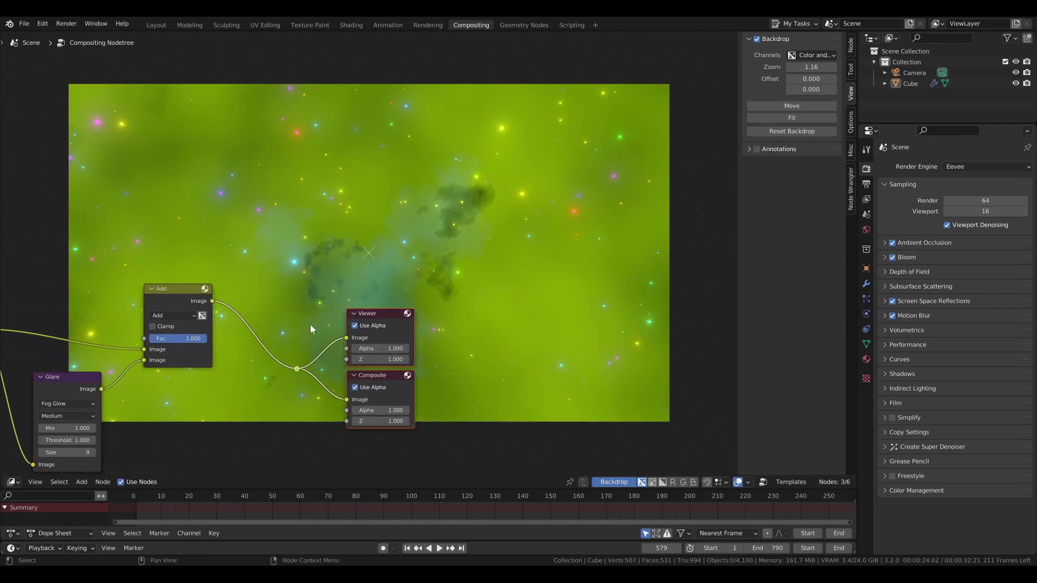
{"action": "key", "text": "g"}
{"action": "left_click", "coordinate": [437, 300]}
{"action": "key", "text": "alt+a"}
{"action": "scroll", "coordinate": [268, 267], "scroll_direction": "up", "scroll_amount": 2}
- Insert a Bright/Contrast node followed by an Exposure node on the link after the Add node
{"action": "key", "text": "shift+a"}
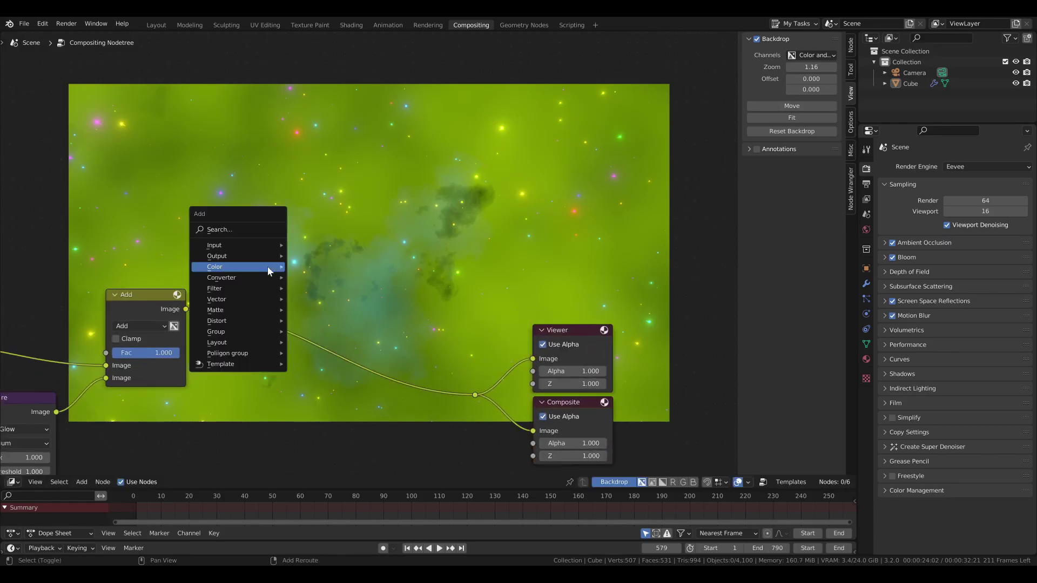
{"action": "mouse_move", "coordinate": [224, 266]}
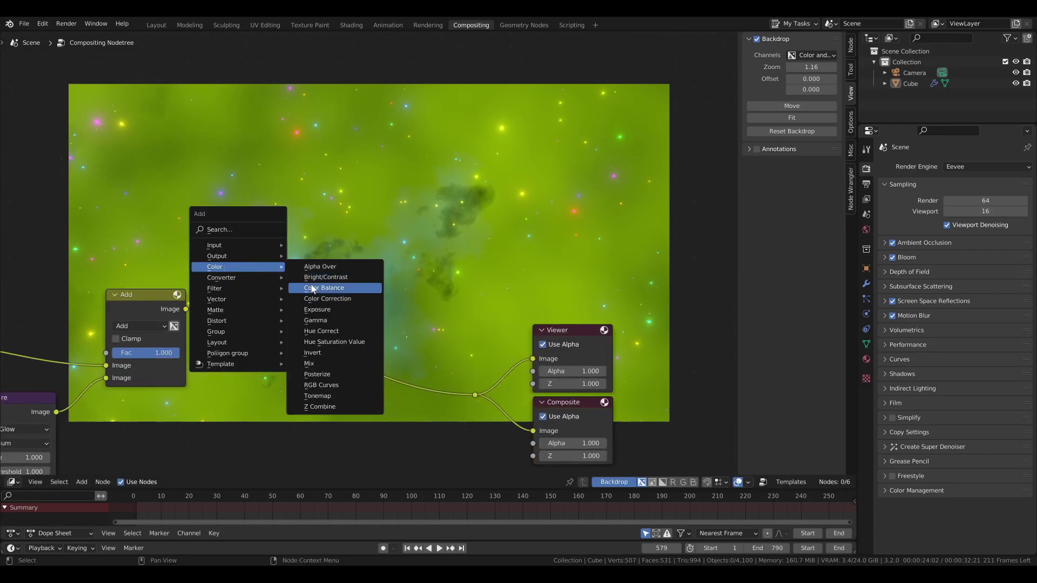
{"action": "left_click", "coordinate": [312, 278]}
{"action": "left_click", "coordinate": [216, 279]}
{"action": "key", "text": "shift+a"}
{"action": "mouse_move", "coordinate": [281, 262]}
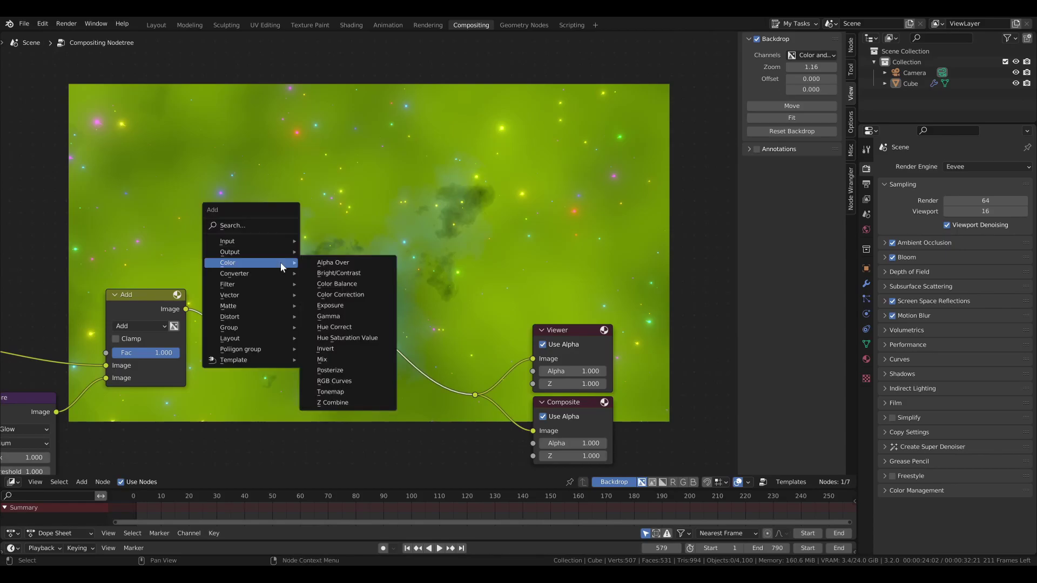
{"action": "left_click", "coordinate": [330, 305]}
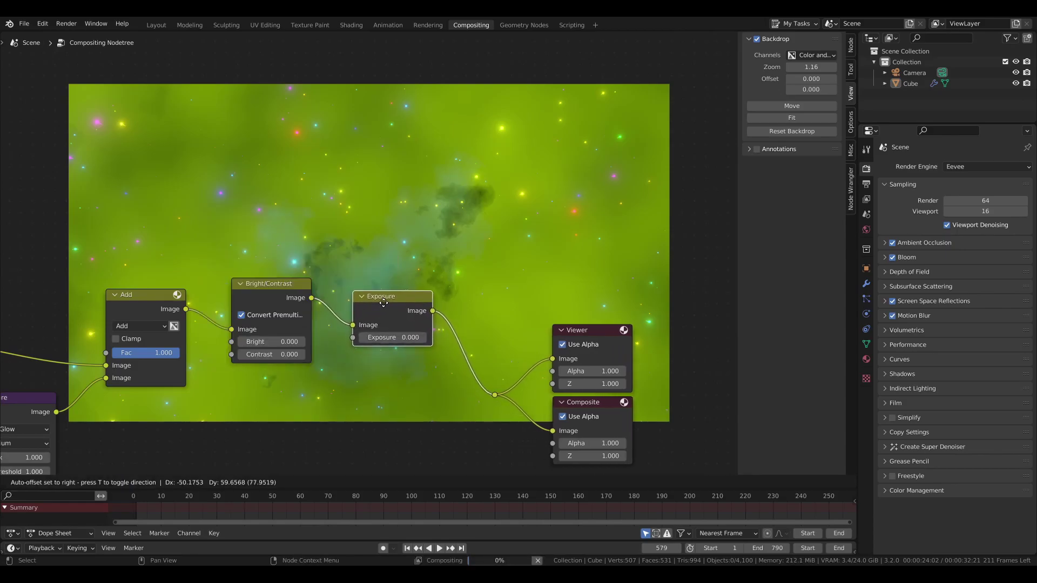
{"action": "left_click", "coordinate": [384, 303]}
- Set the Bright/Contrast node's Contrast to -2.670
{"action": "scroll", "coordinate": [296, 266], "scroll_direction": "up", "scroll_amount": 3}
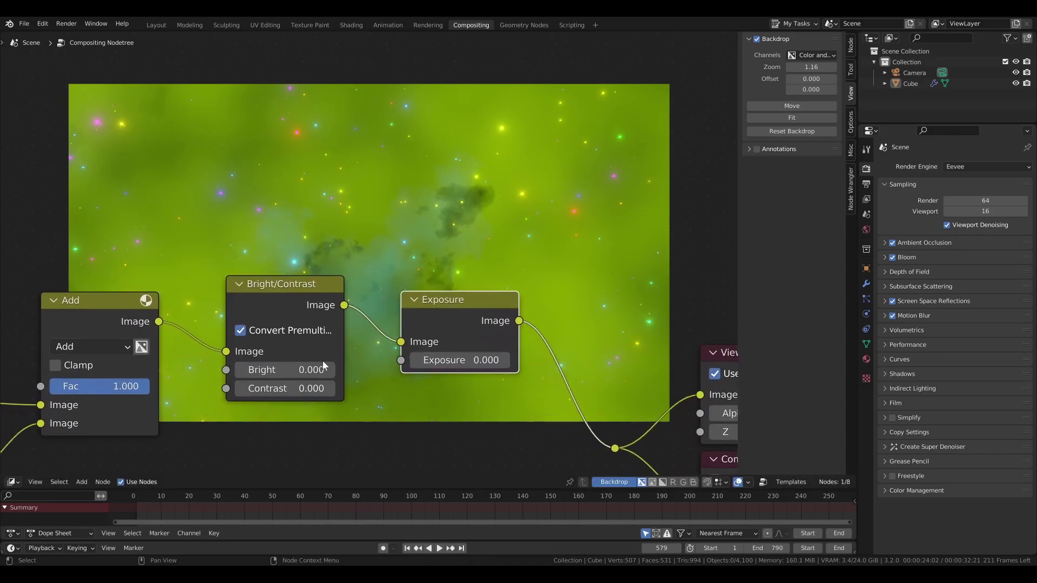
{"action": "mouse_move", "coordinate": [302, 386]}
{"action": "left_mouse_down"}
{"action": "mouse_move", "coordinate": [265, 386]}
{"action": "mouse_move", "coordinate": [292, 388]}
{"action": "left_mouse_up"}
{"action": "middle_click_drag", "start_coordinate": [328, 232], "coordinate": [276, 238]}
{"action": "scroll", "coordinate": [278, 236], "scroll_direction": "down", "scroll_amount": 2}
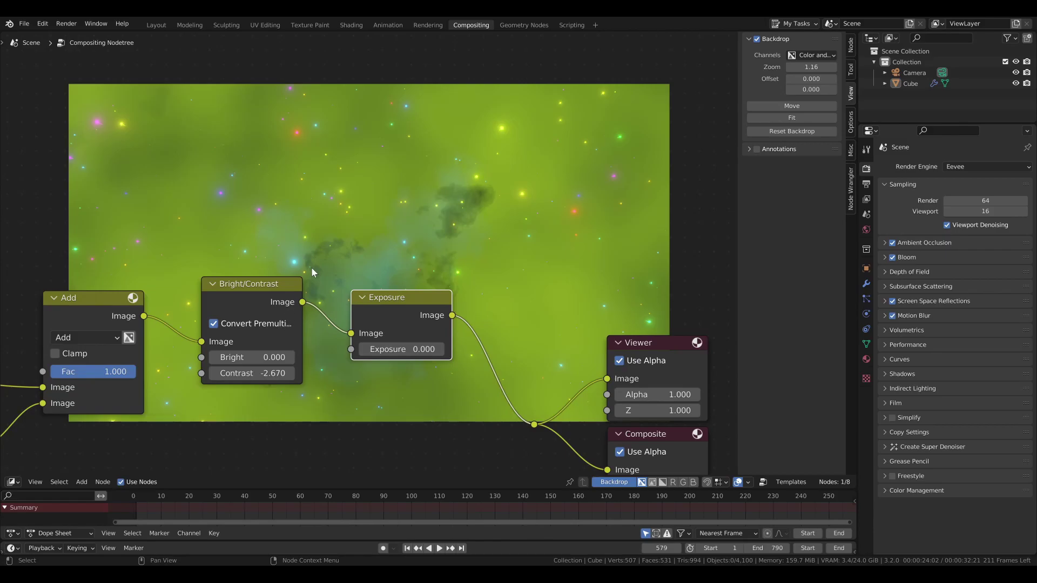
- Set the Exposure node's exposure to -0.130 and save the file
{"action": "scroll", "coordinate": [306, 262], "scroll_direction": "up", "scroll_amount": 1}
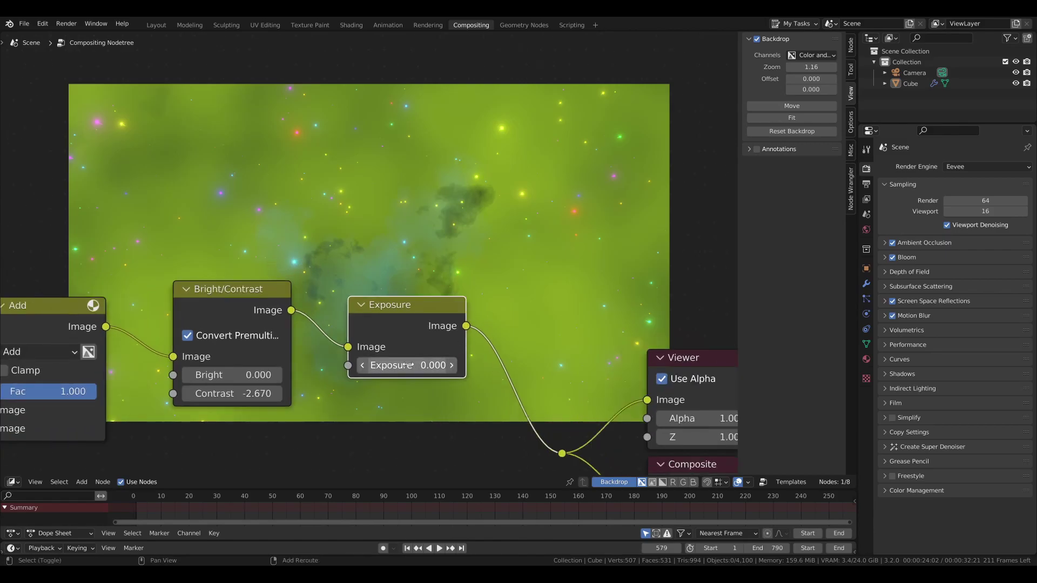
{"action": "left_click_drag", "start_coordinate": [407, 366], "coordinate": [401, 366]}
{"action": "scroll", "coordinate": [619, 341], "scroll_direction": "down", "scroll_amount": 8}
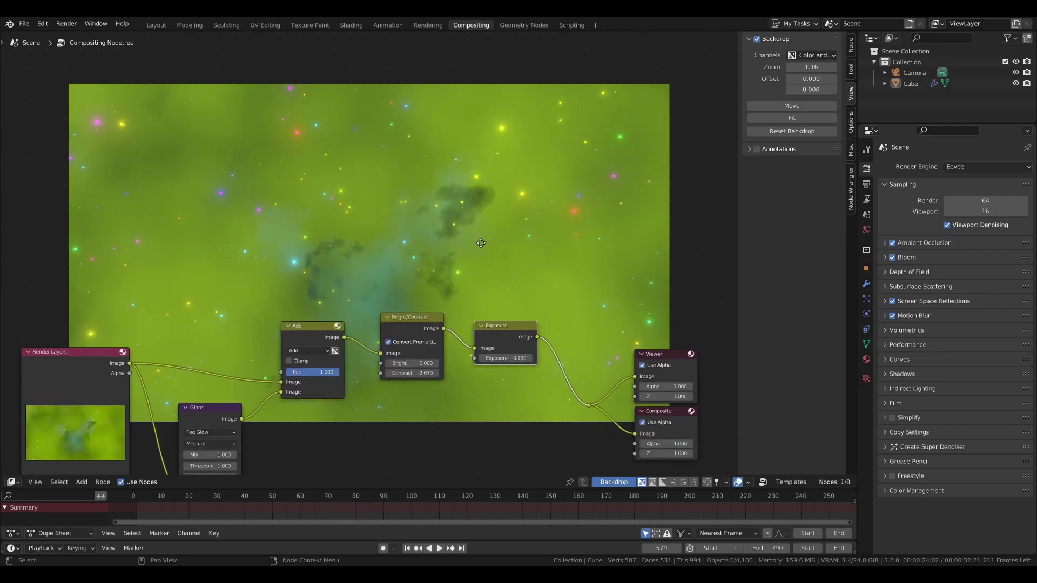
{"action": "middle_click_drag", "start_coordinate": [619, 341], "coordinate": [591, 396]}
{"action": "scroll", "coordinate": [388, 265], "scroll_direction": "up", "scroll_amount": 1}
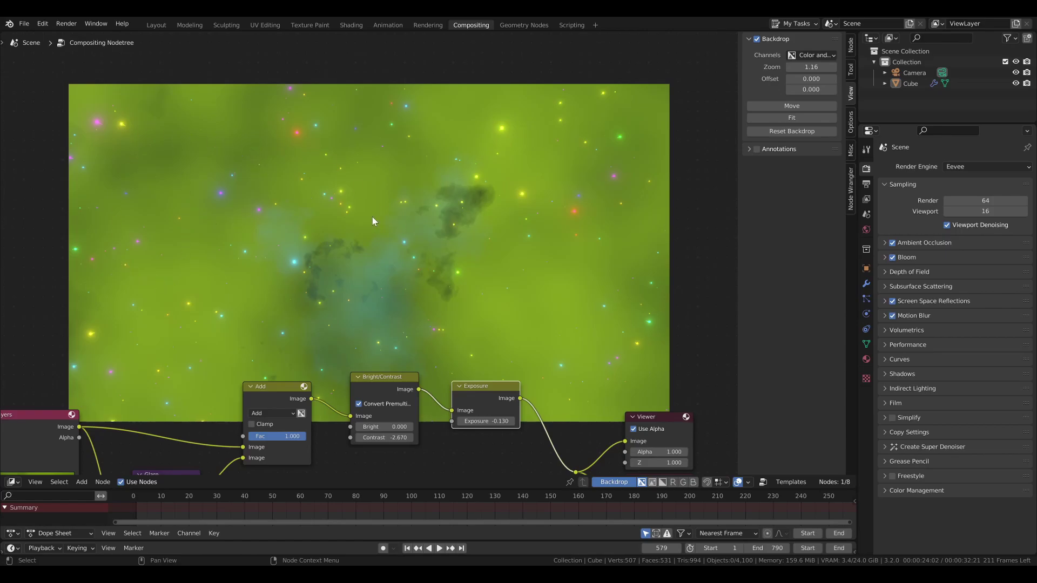
{"action": "key", "text": "ctrl+s"}
{"action": "scroll", "coordinate": [409, 363], "scroll_direction": "down", "scroll_amount": 1}
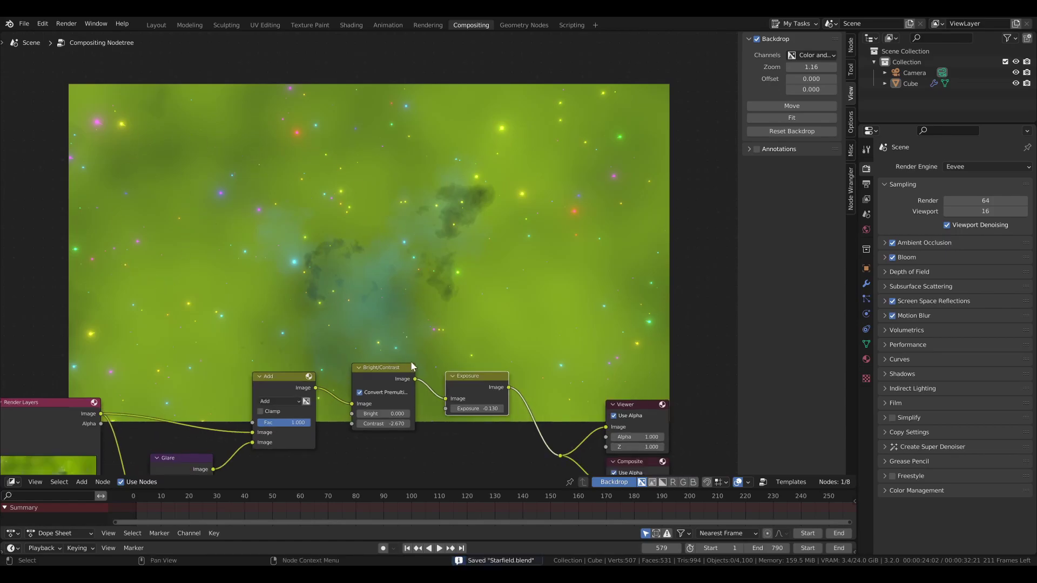
{"action": "middle_click_drag", "start_coordinate": [410, 363], "coordinate": [405, 277]}
{"action": "scroll", "coordinate": [405, 277], "scroll_direction": "up", "scroll_amount": 4}
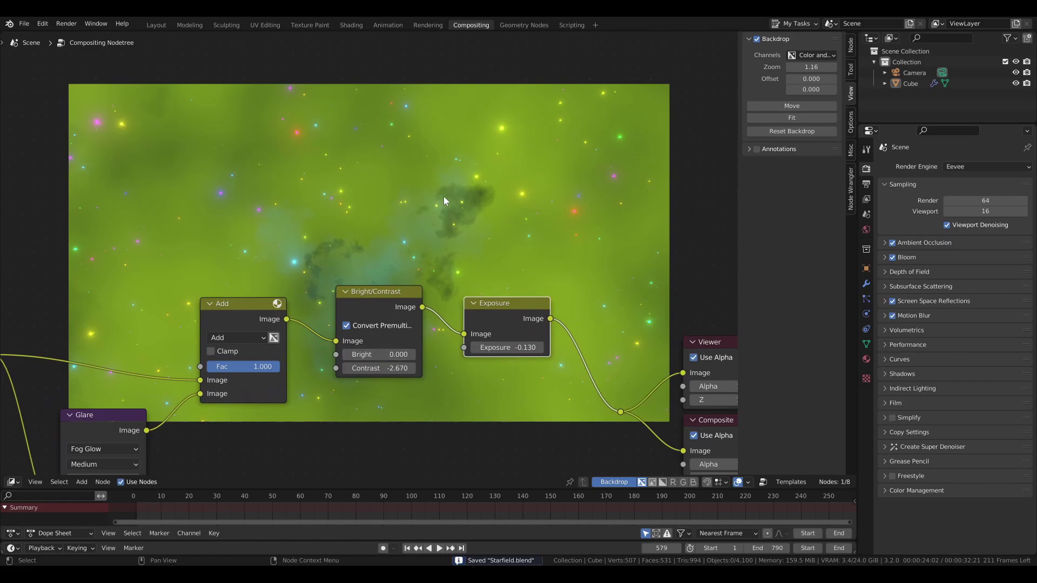
- Return to the Layout workspace and change the geometry node editor to a shader editor showing the World nodes
{"action": "left_click", "coordinate": [155, 25]}
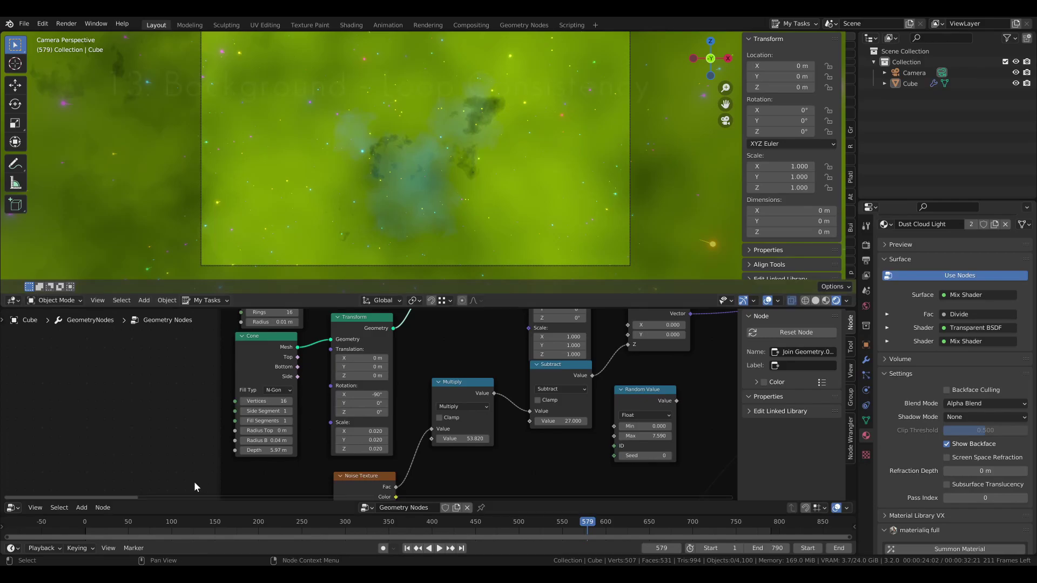
{"action": "left_click", "coordinate": [12, 508]}
{"action": "left_click", "coordinate": [36, 471]}
{"action": "scroll", "coordinate": [303, 409], "scroll_direction": "down", "scroll_amount": 6}
{"action": "middle_click_drag", "start_coordinate": [303, 412], "coordinate": [484, 471]}
{"action": "scroll", "coordinate": [405, 474], "scroll_direction": "down", "scroll_amount": 2}
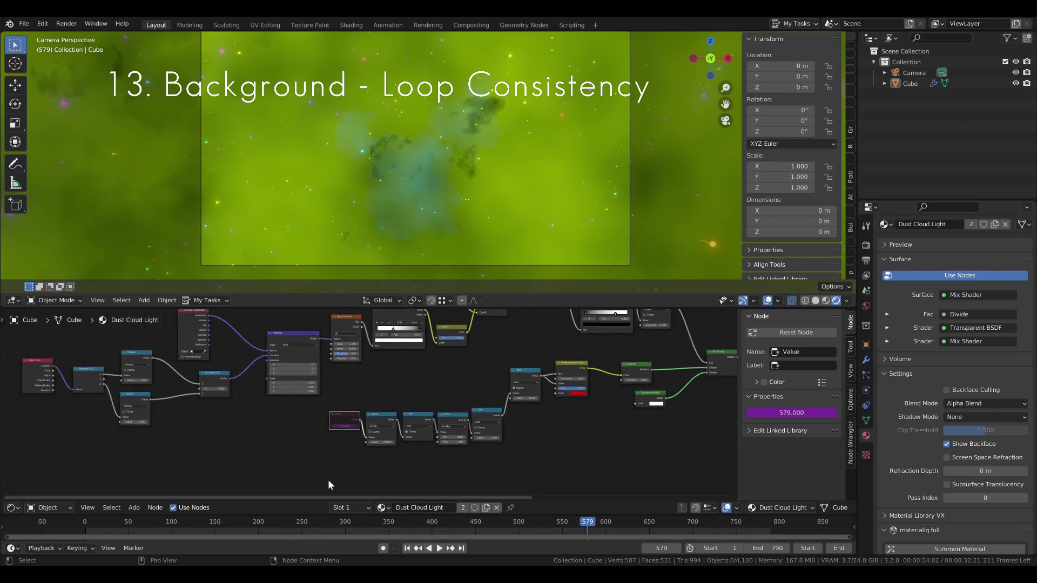
{"action": "left_click", "coordinate": [34, 507]}
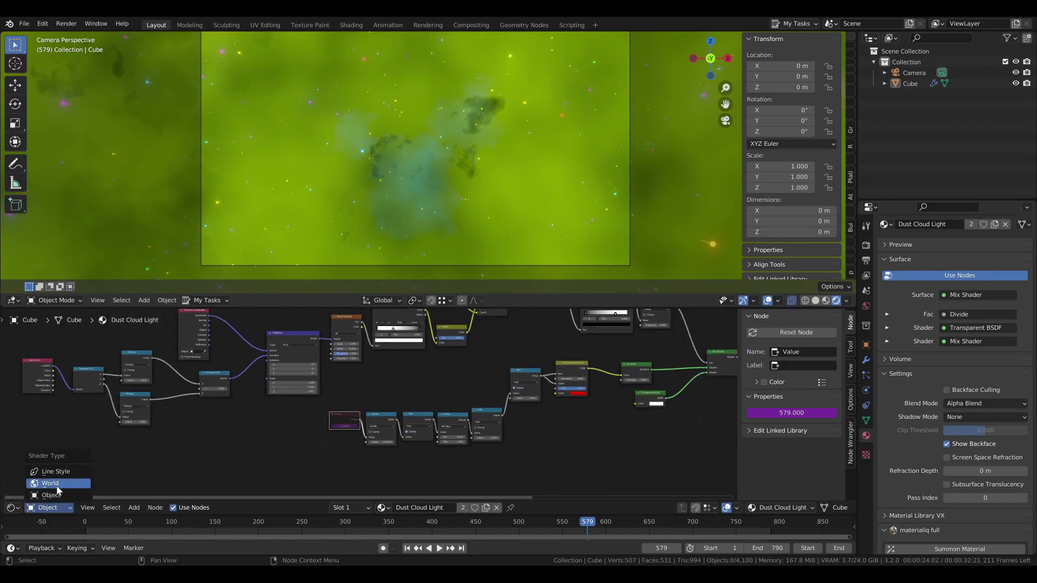
{"action": "left_click", "coordinate": [56, 485]}
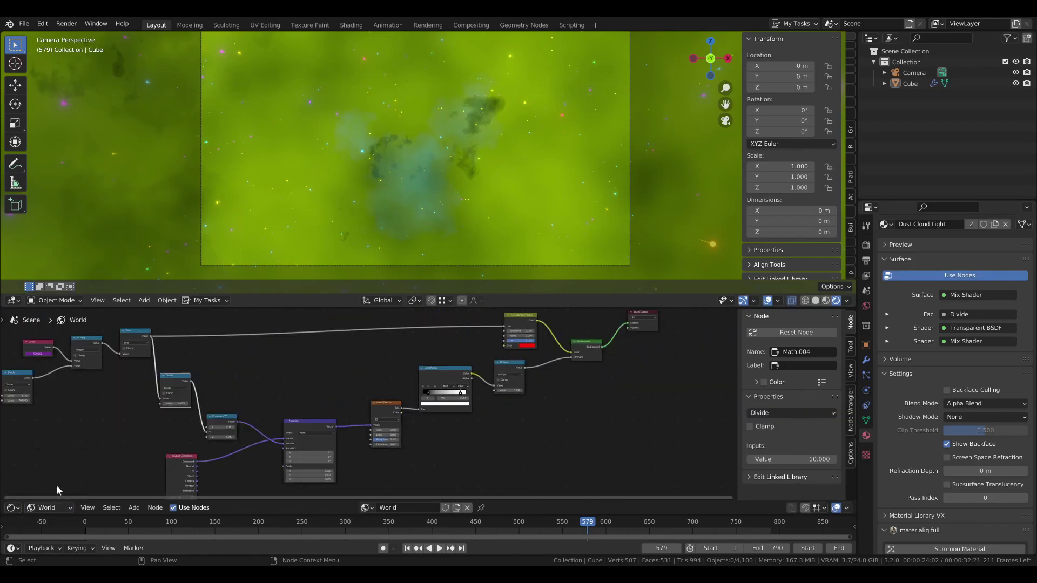
- Set the scene's end frame to 1580
{"action": "scroll", "coordinate": [135, 404], "scroll_direction": "down", "scroll_amount": 3}
{"action": "middle_click_drag", "start_coordinate": [132, 401], "coordinate": [345, 440]}
{"action": "scroll", "coordinate": [420, 392], "scroll_direction": "up", "scroll_amount": 7}
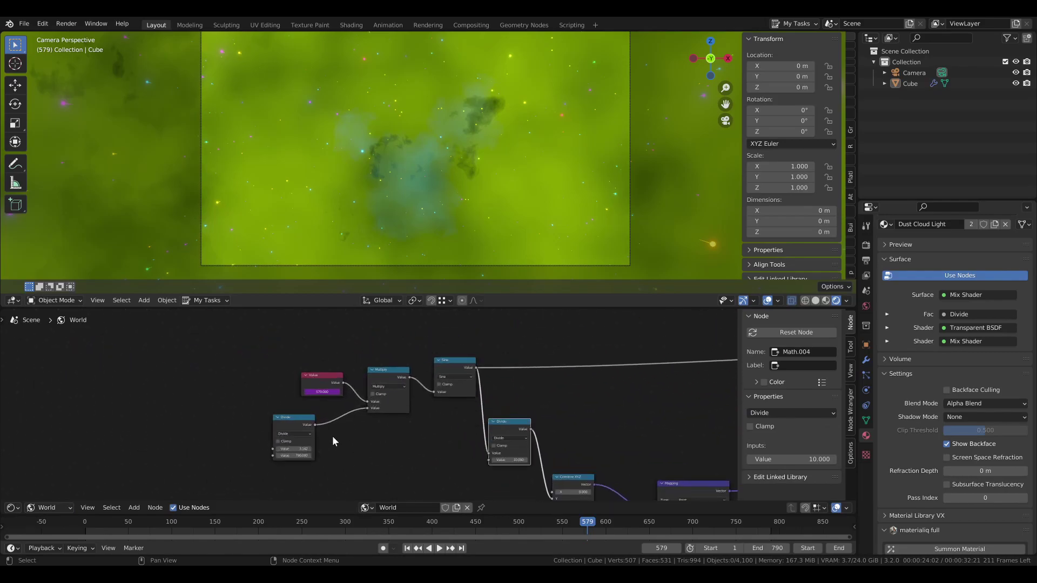
{"action": "left_click", "coordinate": [333, 437]}
{"action": "scroll", "coordinate": [332, 436], "scroll_direction": "up", "scroll_amount": 2}
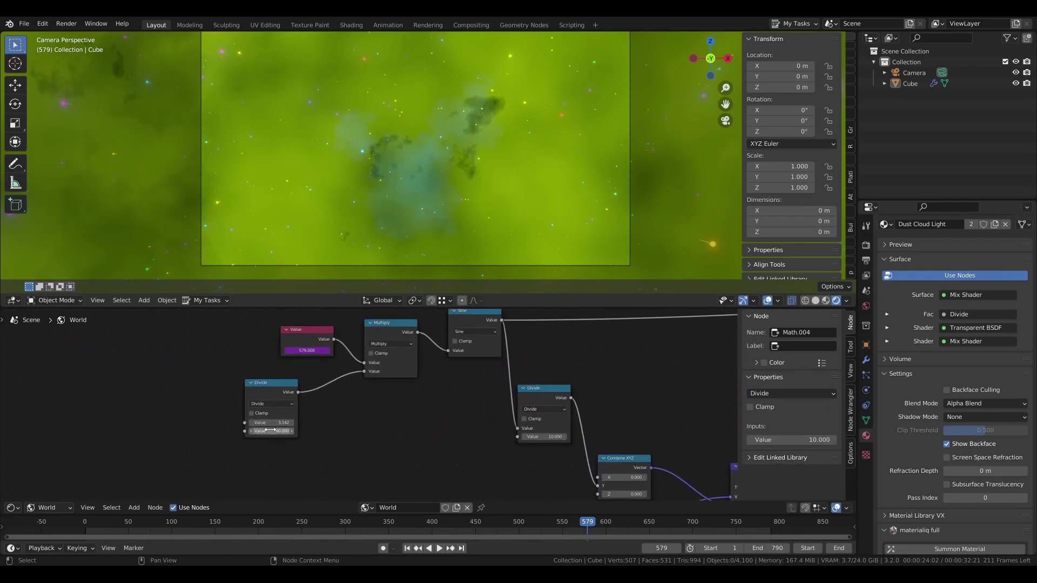
{"action": "middle_click_drag", "start_coordinate": [317, 378], "coordinate": [407, 392]}
{"action": "scroll", "coordinate": [406, 392], "scroll_direction": "up", "scroll_amount": 3}
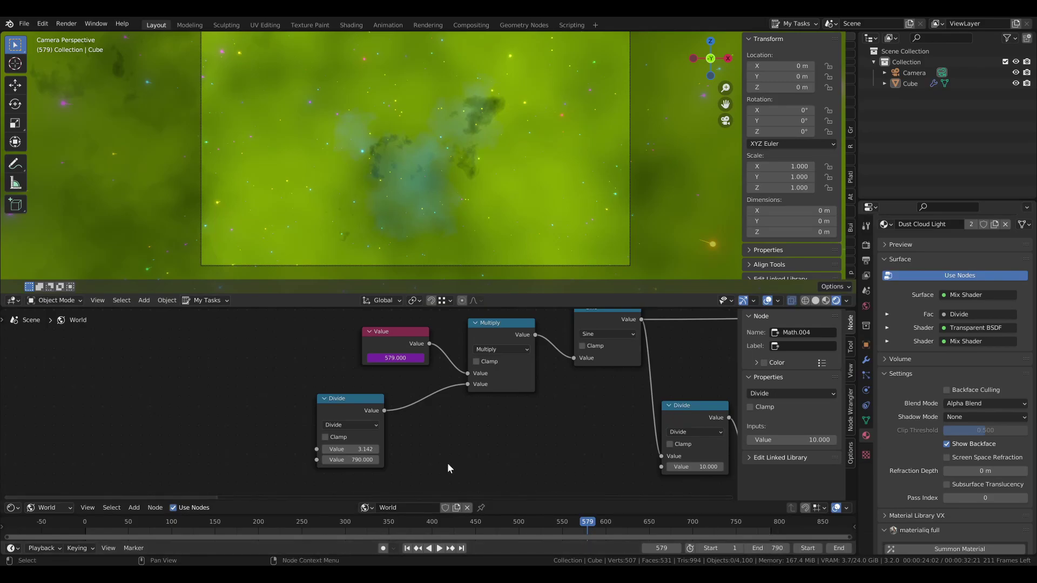
{"action": "left_click", "coordinate": [771, 548]}
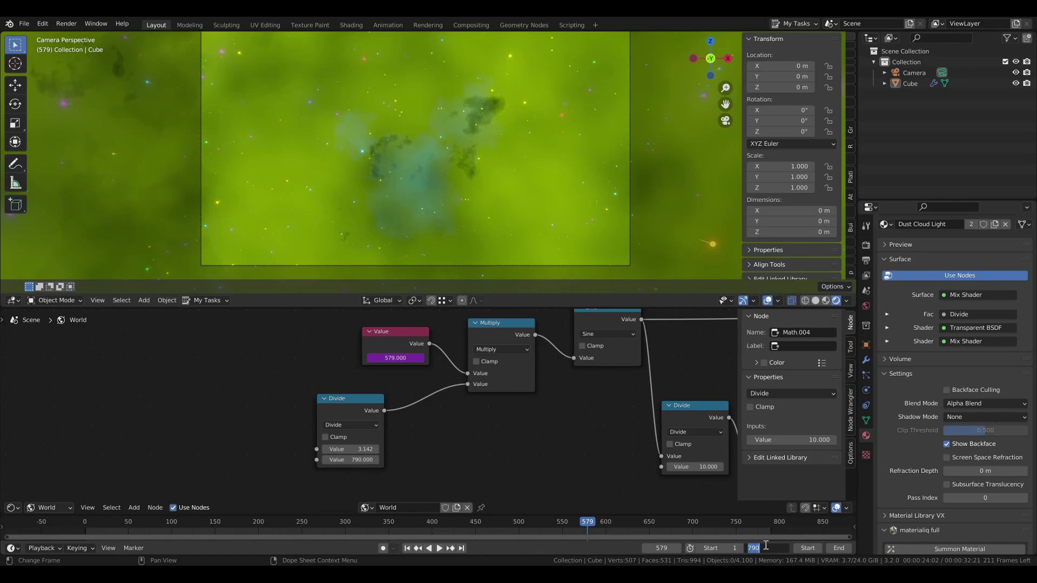
{"action": "type", "text": "1580"}
{"action": "key", "text": "Return"}
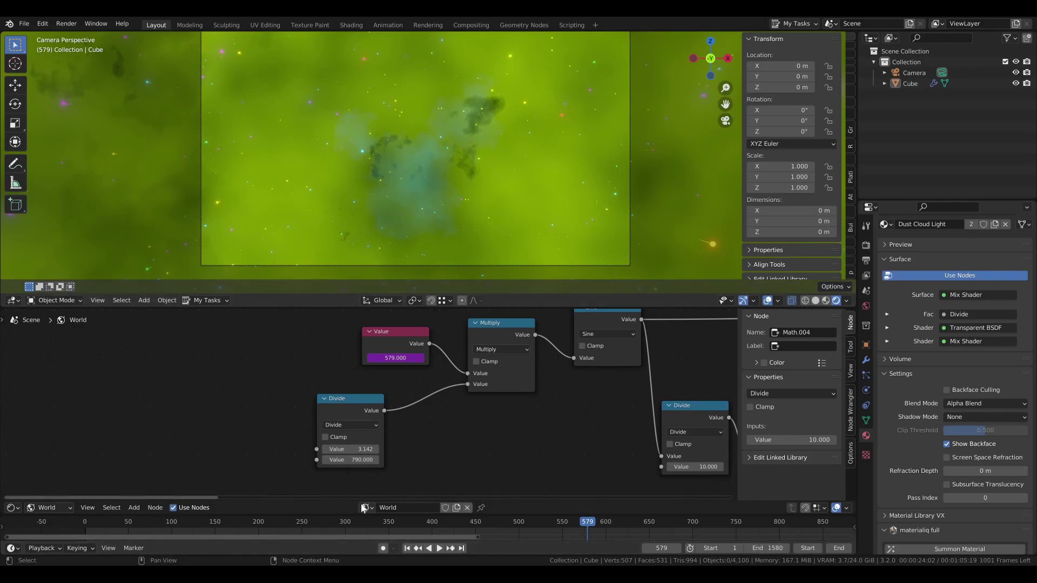
- Set the divisor of the World's Divide node that feeds the Multiply node to 1580
{"action": "left_click", "coordinate": [354, 460]}
{"action": "type", "text": "15"}
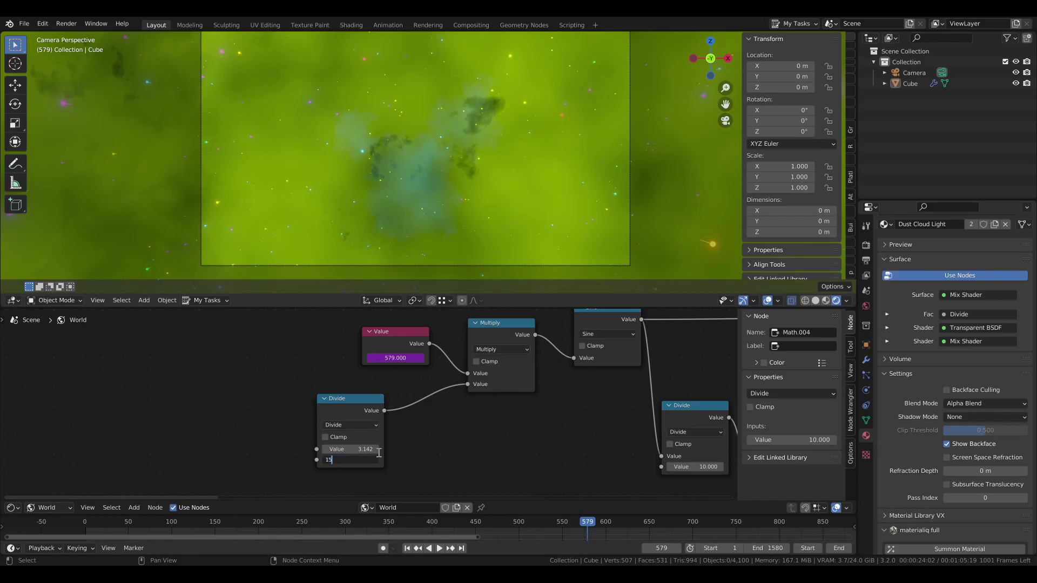
{"action": "type", "text": "80"}
{"action": "key", "text": "Return"}
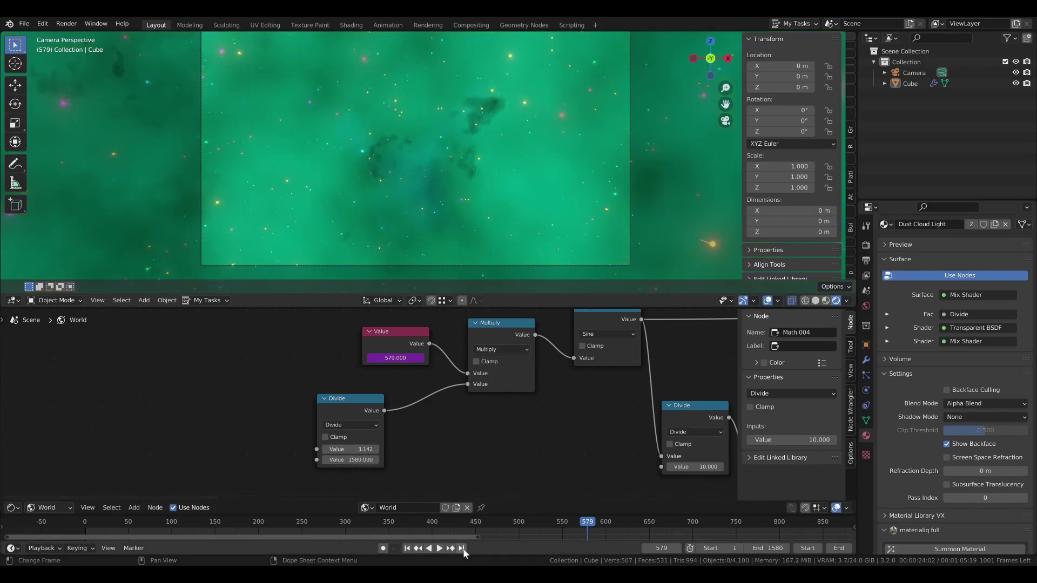
- Compare the background at the last and first frames, and scrub the timeline to check the loop
{"action": "left_click", "coordinate": [461, 548]}
{"action": "left_click", "coordinate": [407, 549]}
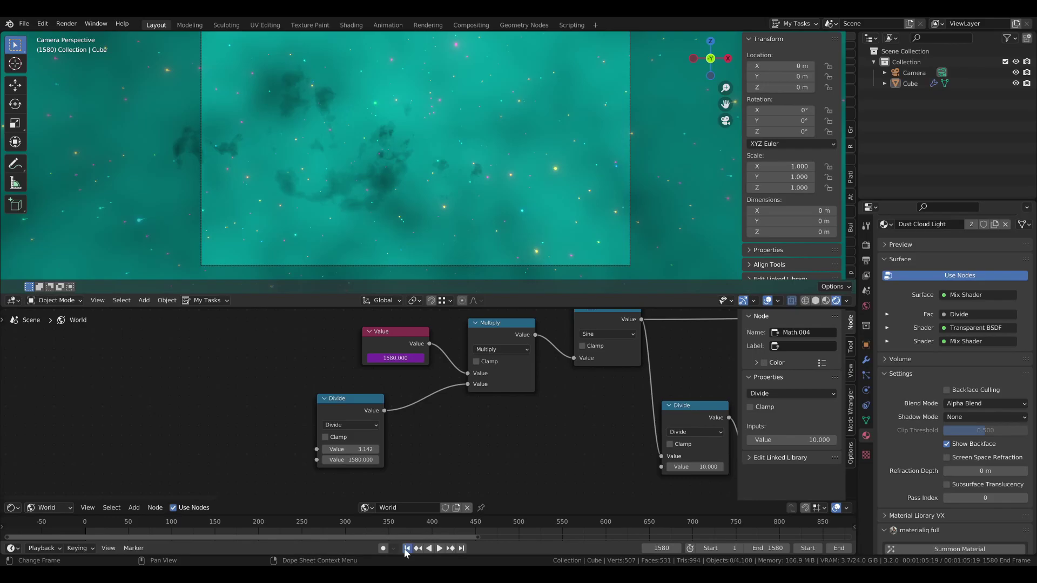
{"action": "left_click_drag", "start_coordinate": [432, 522], "coordinate": [190, 538]}
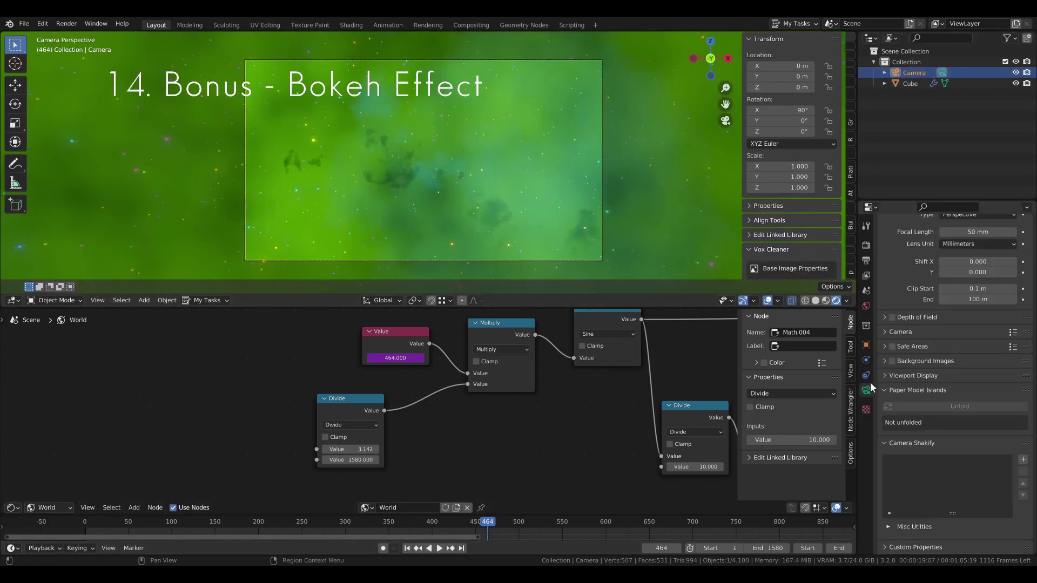
- Enable depth of field in the camera's data properties and expand its settings
{"action": "left_click", "coordinate": [867, 374]}
{"action": "left_click", "coordinate": [867, 389]}
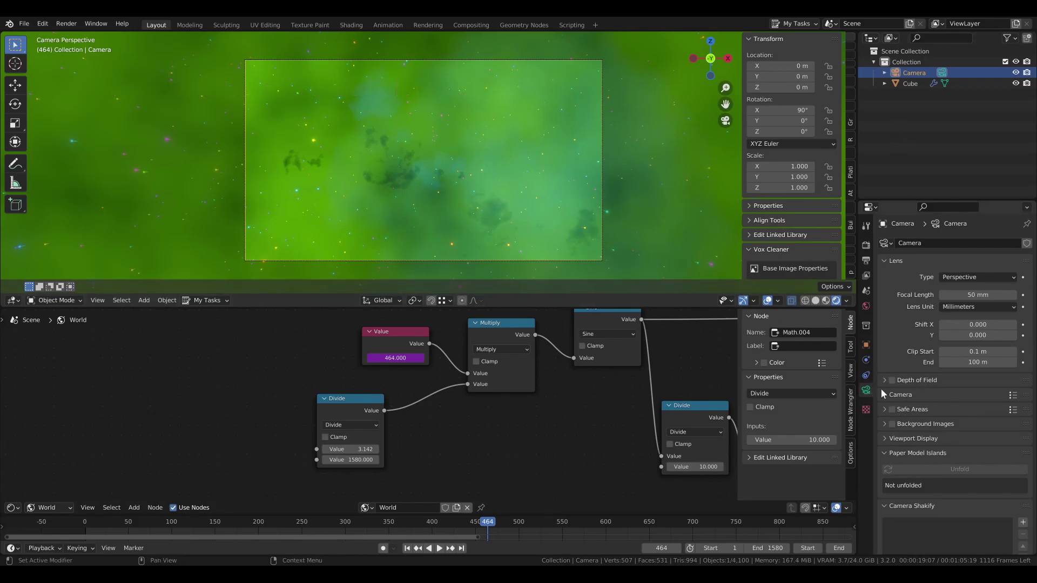
{"action": "left_click", "coordinate": [884, 381]}
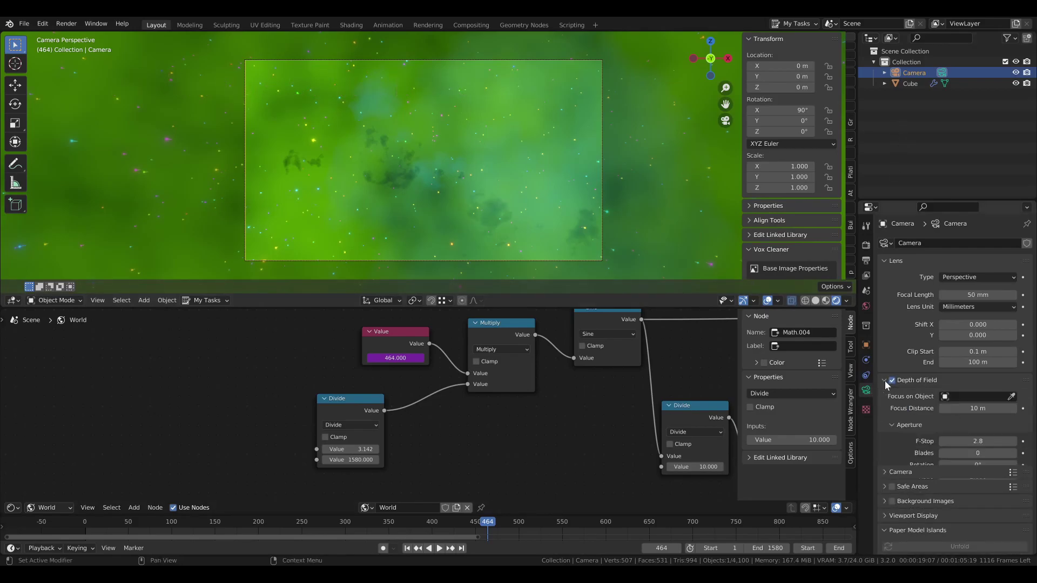
- Set the camera's focus distance to 1 m to blur the stars into bokeh
{"action": "scroll", "coordinate": [350, 177], "scroll_direction": "up", "scroll_amount": 4}
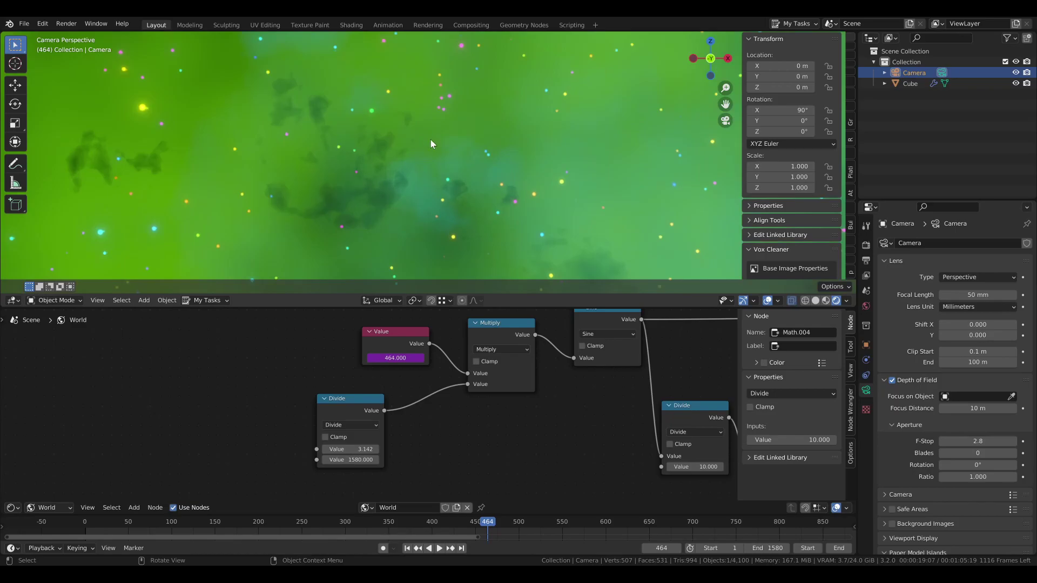
{"action": "scroll", "coordinate": [430, 140], "scroll_direction": "up", "scroll_amount": 4}
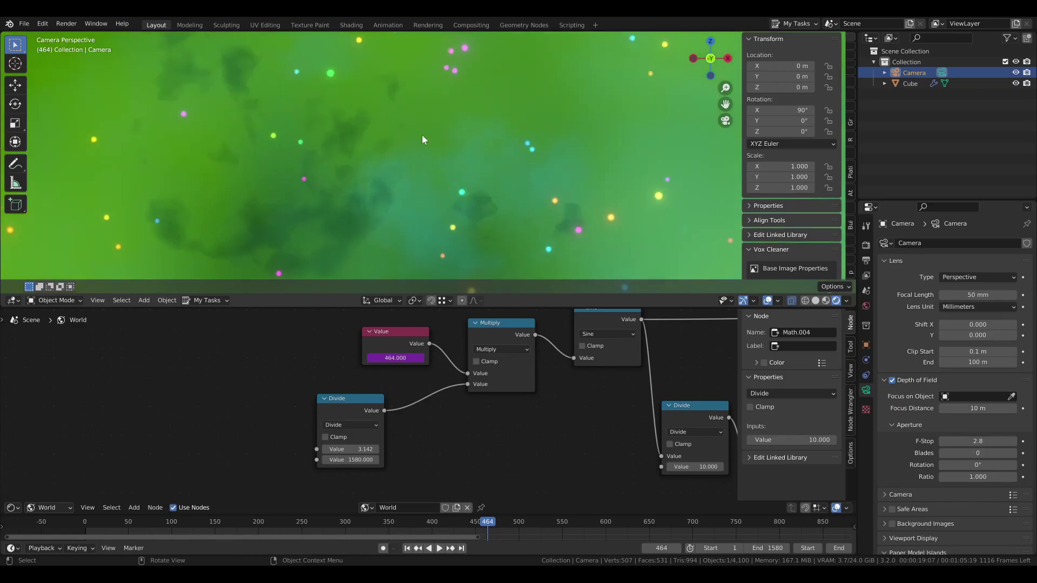
{"action": "scroll", "coordinate": [411, 184], "scroll_direction": "down", "scroll_amount": 5}
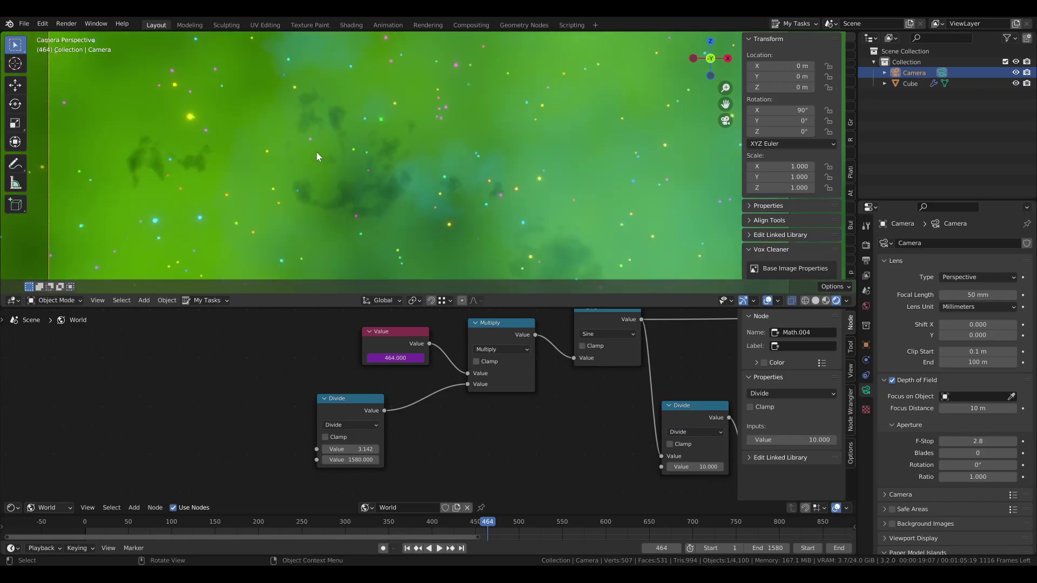
{"action": "scroll", "coordinate": [302, 154], "scroll_direction": "down", "scroll_amount": 2}
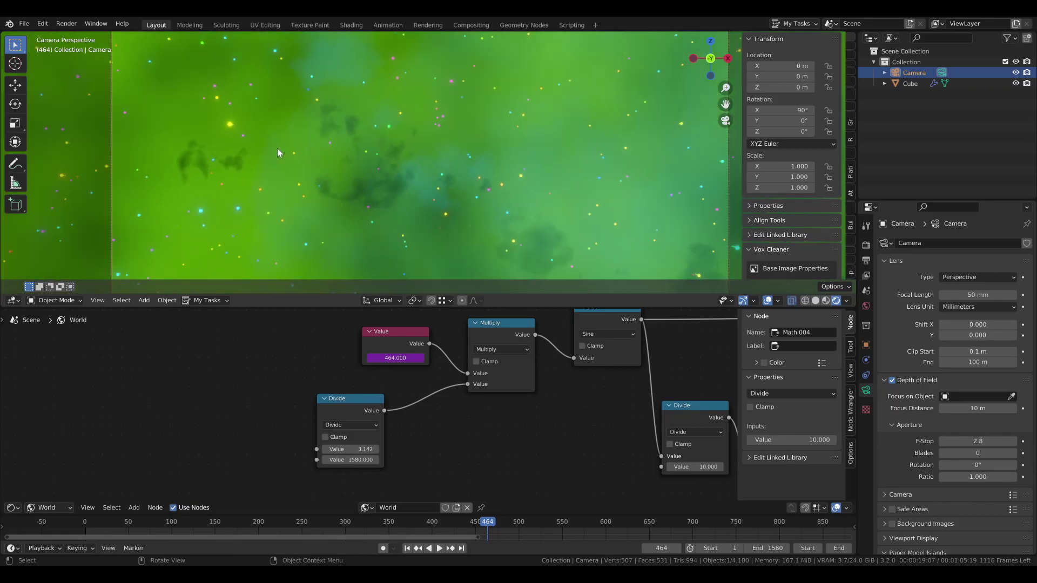
{"action": "scroll", "coordinate": [932, 382], "scroll_direction": "down", "scroll_amount": 1}
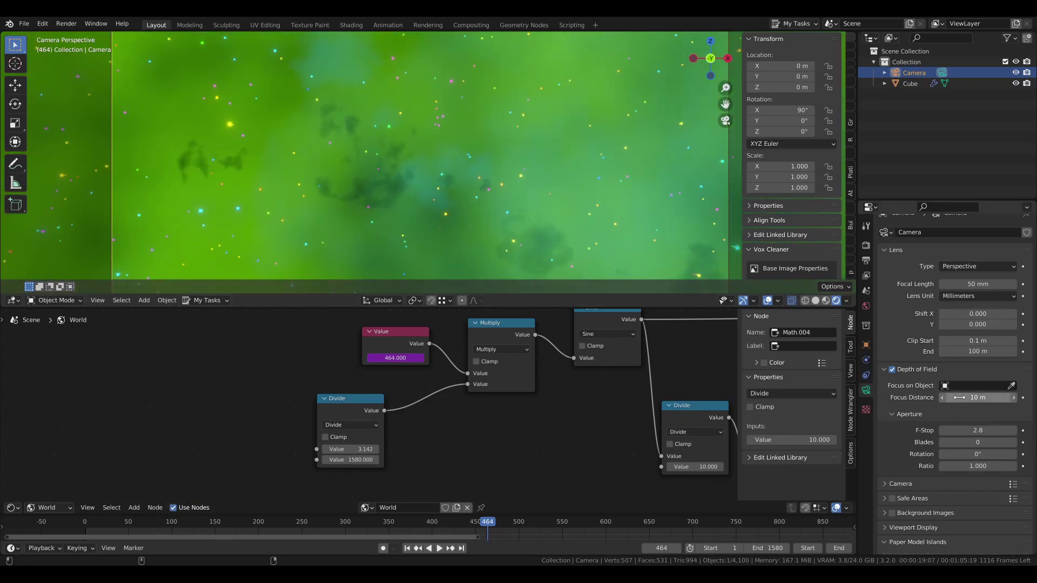
{"action": "double_click", "coordinate": [955, 397]}
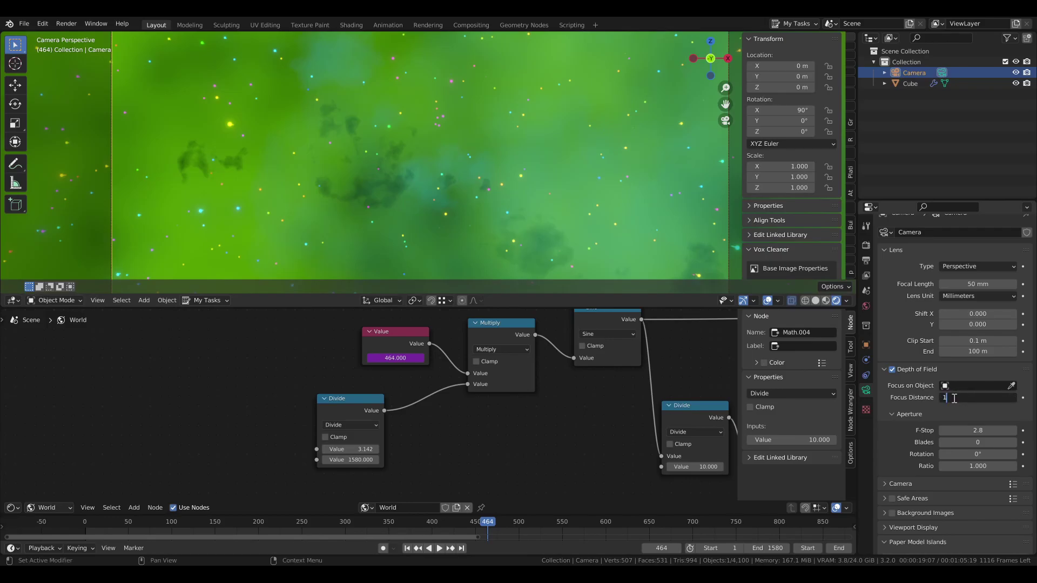
{"action": "type", "text": "1"}
{"action": "key", "text": "Return"}
{"action": "scroll", "coordinate": [377, 205], "scroll_direction": "down", "scroll_amount": 2}
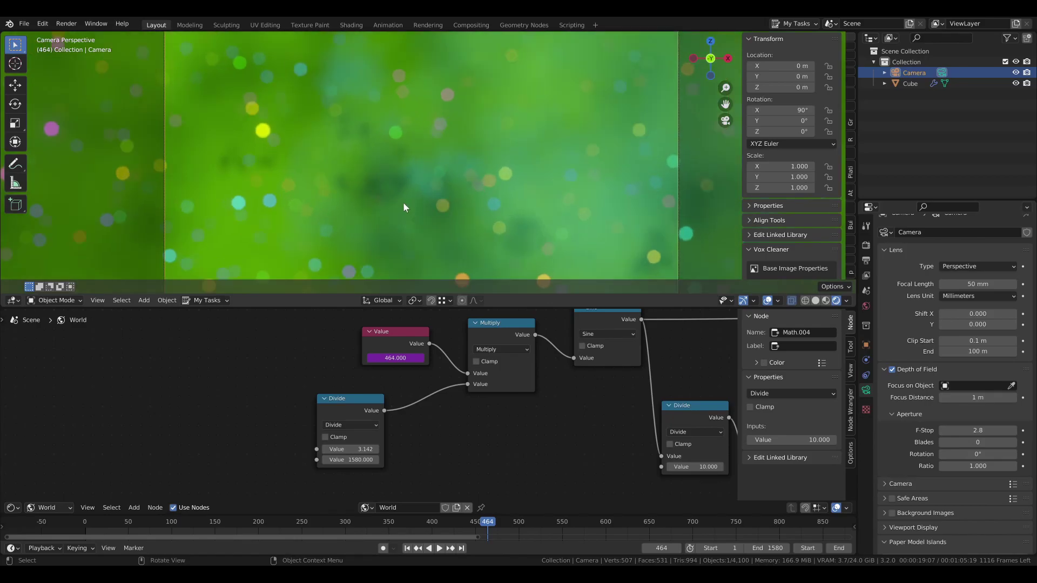
- Play the animation in an enlarged camera view to examine the bokeh stars, and restore the normal layout
{"action": "key", "text": "ctrl+space"}
{"action": "scroll", "coordinate": [524, 291], "scroll_direction": "up", "scroll_amount": 1}
{"action": "key", "text": "space"}
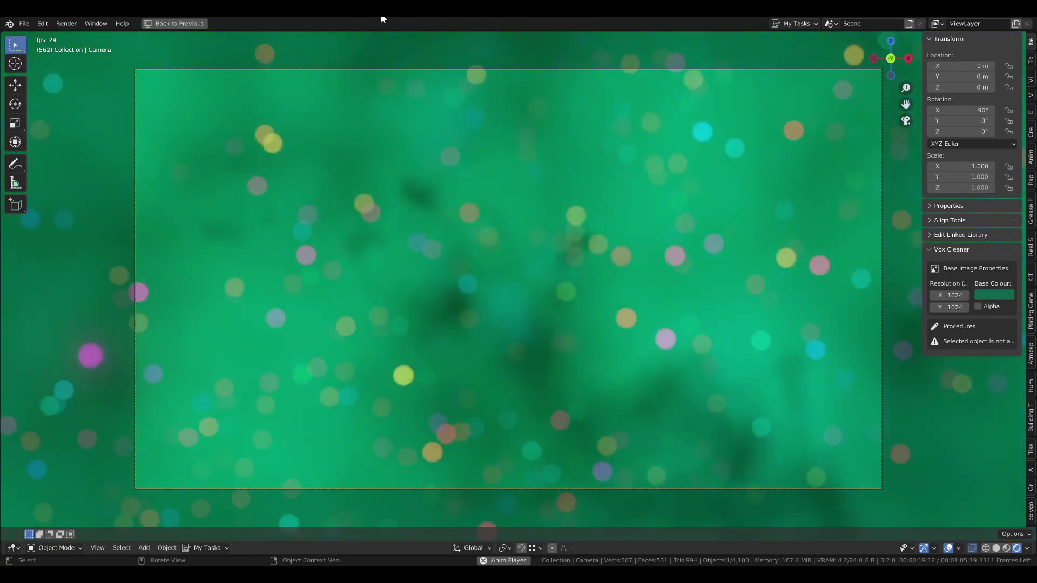
{"action": "key", "text": "ctrl+space"}
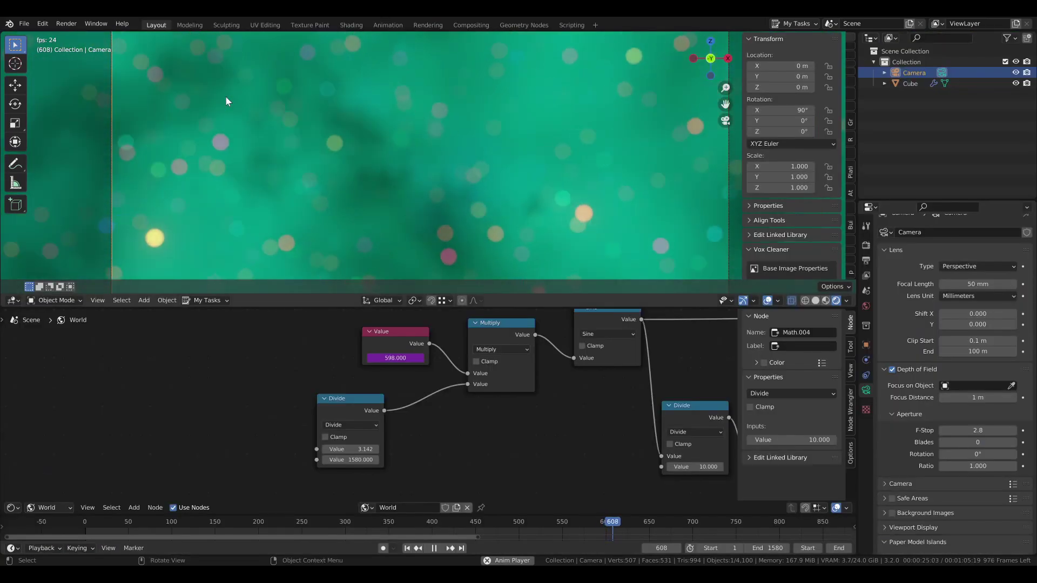
- Try camera focus distances of 0.1 m, 100 m and 10 m during playback to compare the star blur
{"action": "left_click", "coordinate": [971, 399]}
{"action": "type", "text": "0.1"}
{"action": "key", "text": "Return"}
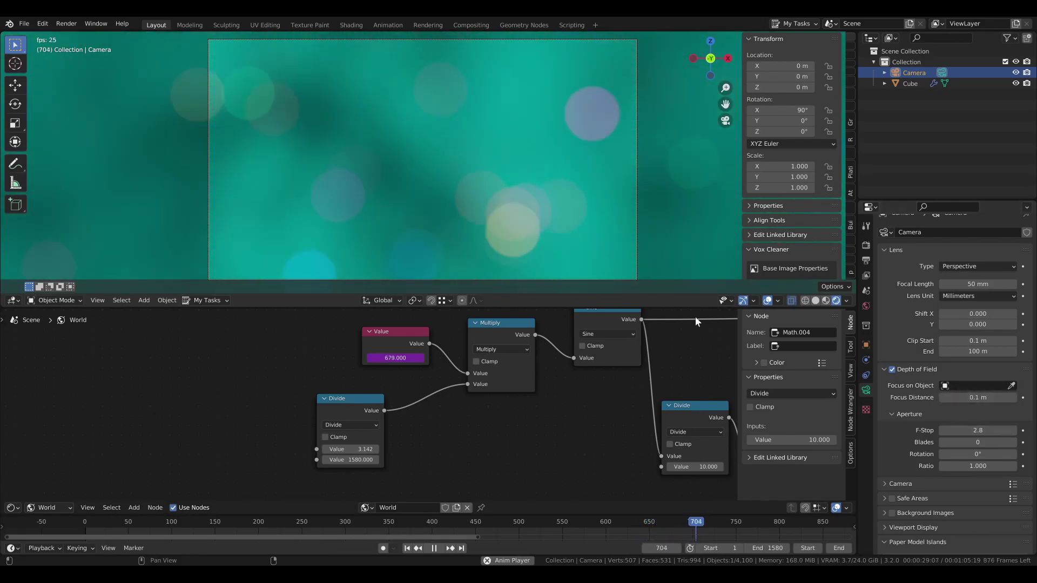
{"action": "left_click", "coordinate": [971, 400]}
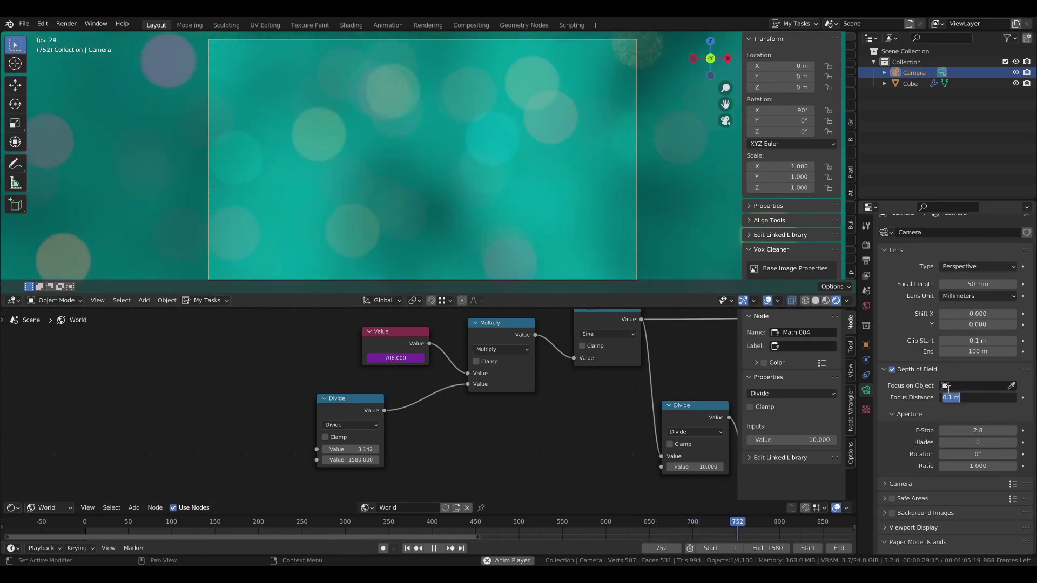
{"action": "type", "text": "100"}
{"action": "key", "text": "Return"}
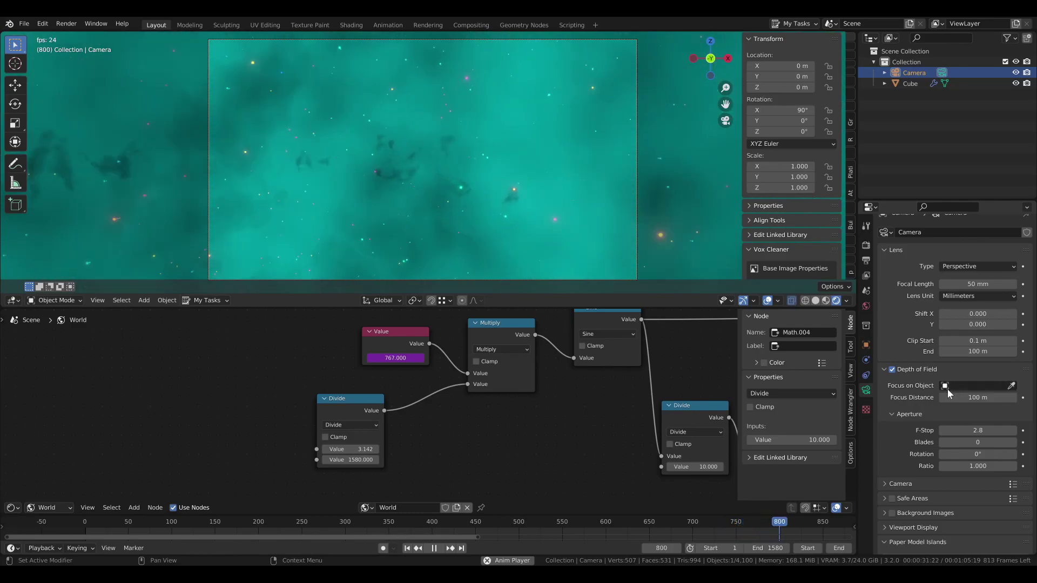
{"action": "left_click", "coordinate": [959, 397]}
{"action": "type", "text": "10"}
{"action": "key", "text": "Return"}
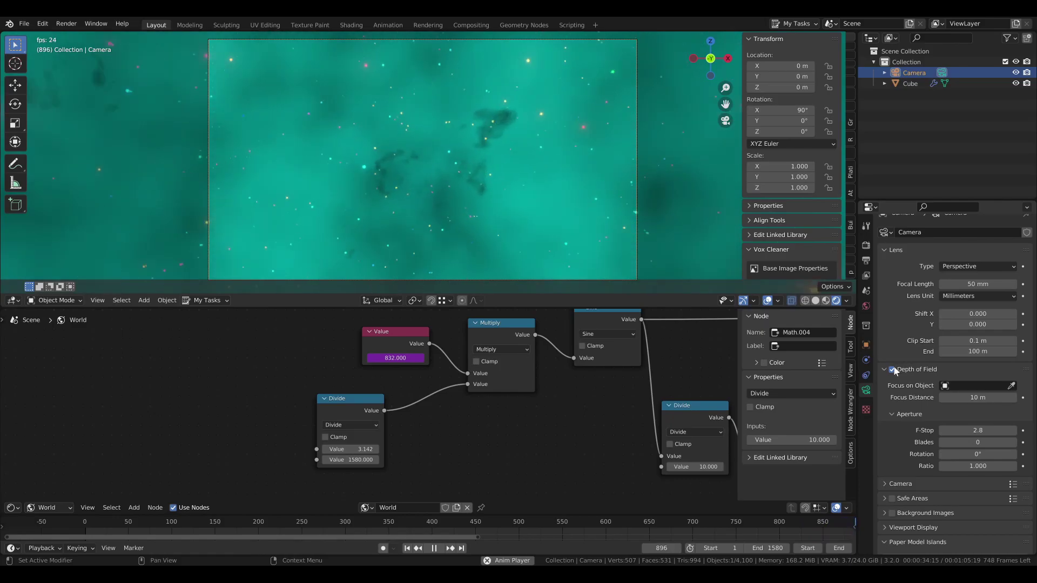
- Try the camera's 0.1 m focus distance once more and set it back to 1 m
{"action": "left_click", "coordinate": [979, 394]}
{"action": "type", "text": "0.1"}
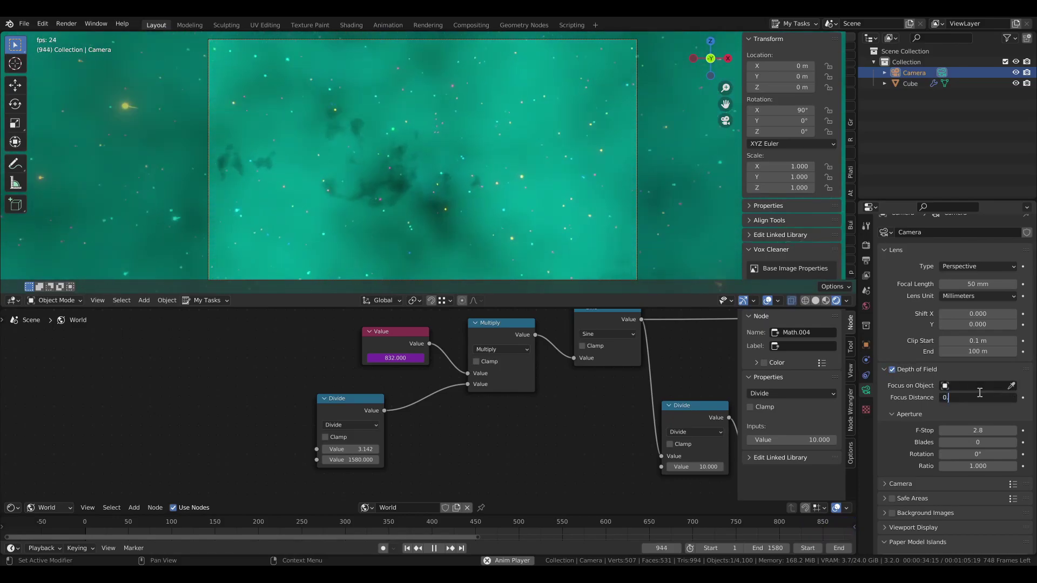
{"action": "key", "text": "Return"}
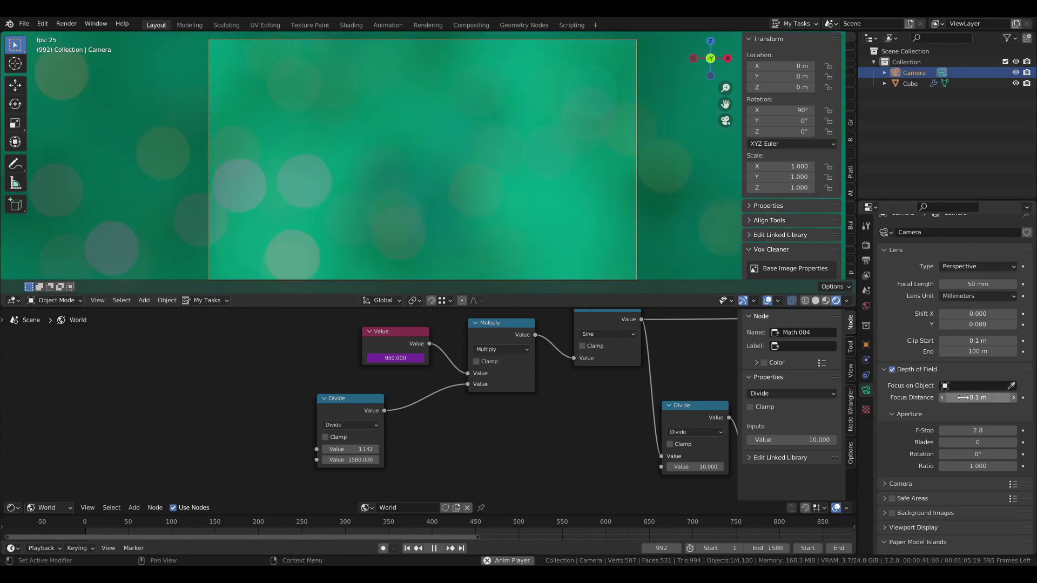
{"action": "left_click", "coordinate": [967, 397]}
{"action": "type", "text": "1"}
{"action": "key", "text": "Return"}
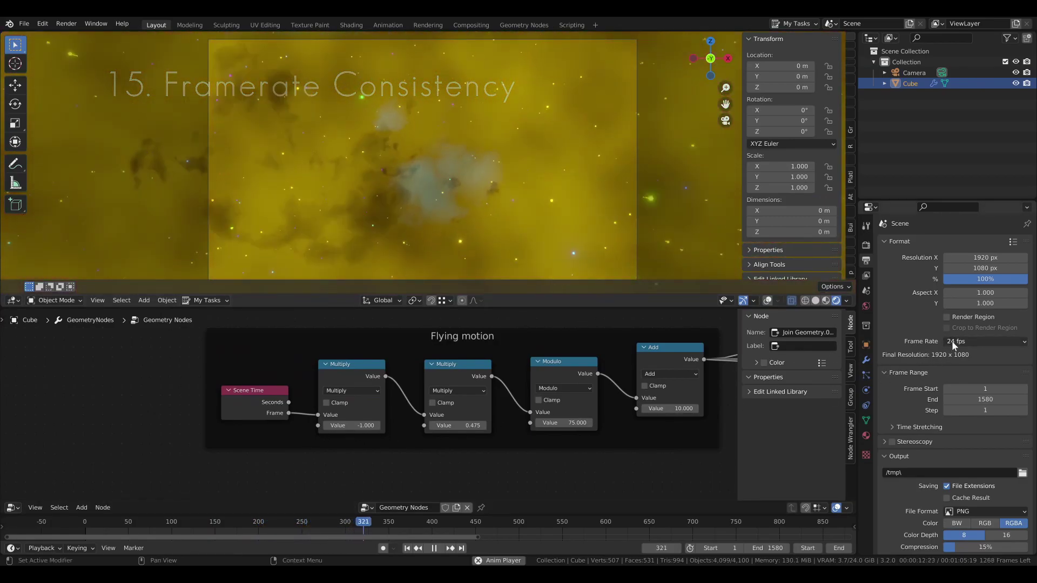
- Try a 60 fps frame rate in the scene's output settings during playback and return it to 24 fps
{"action": "left_click", "coordinate": [951, 343]}
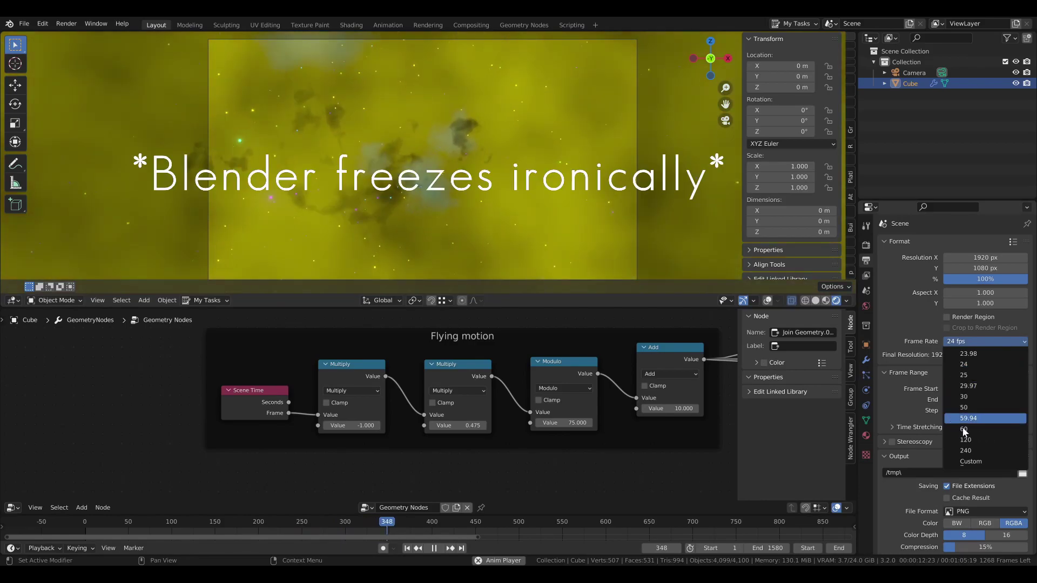
{"action": "left_click", "coordinate": [961, 343]}
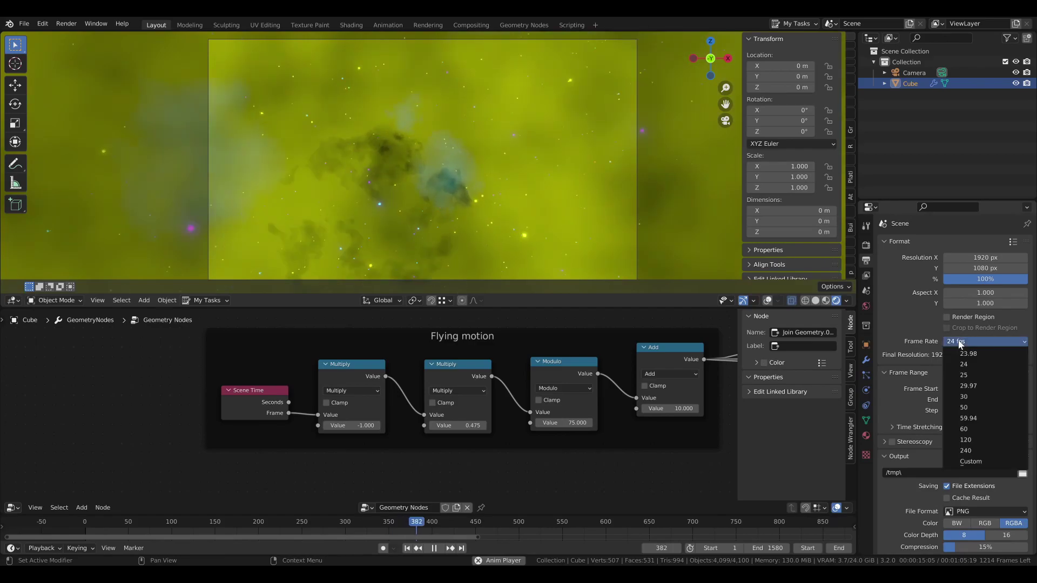
{"action": "left_click", "coordinate": [961, 429]}
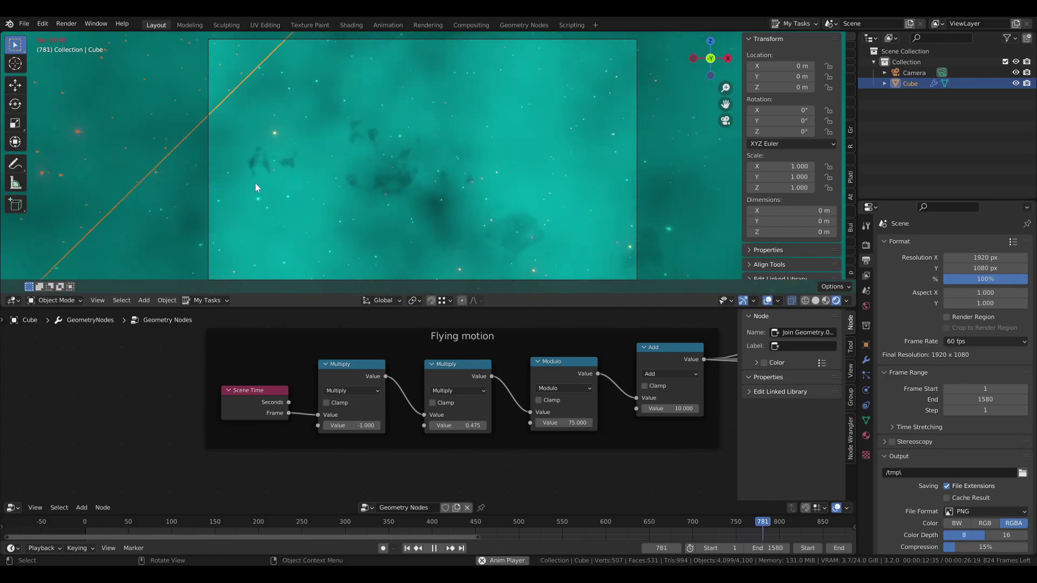
{"action": "left_click", "coordinate": [972, 342]}
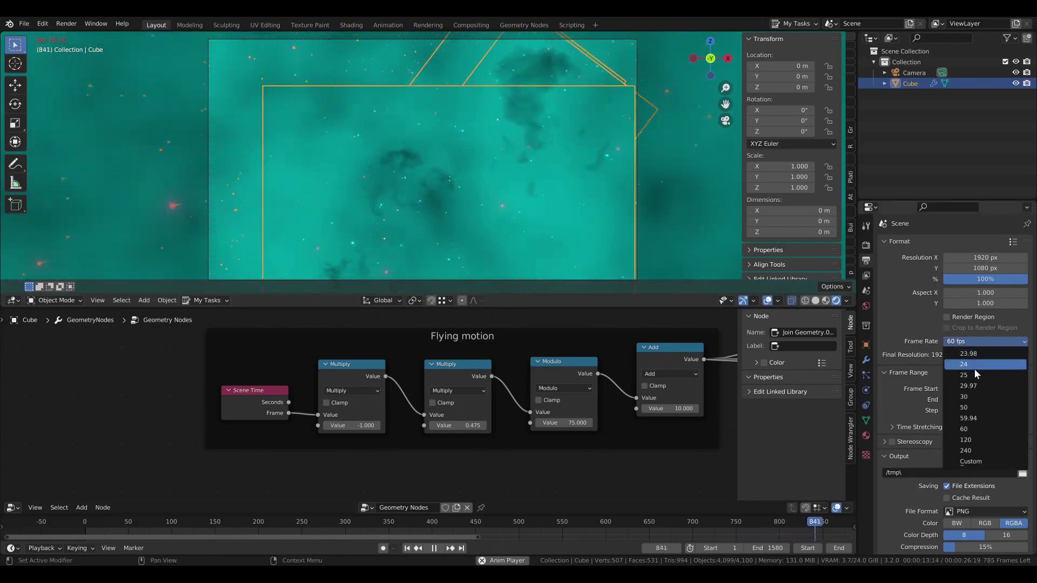
{"action": "left_click", "coordinate": [975, 367]}
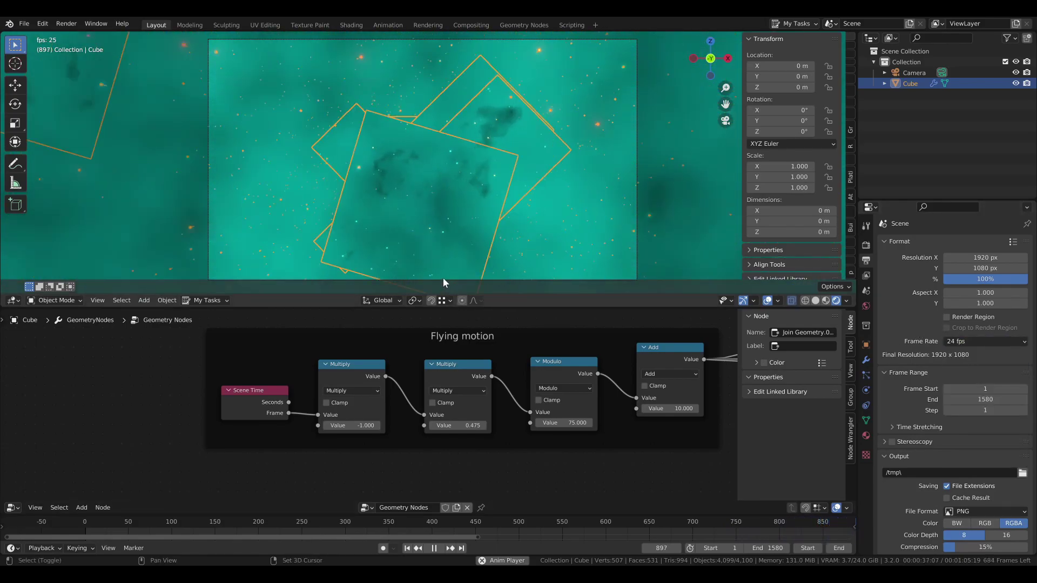